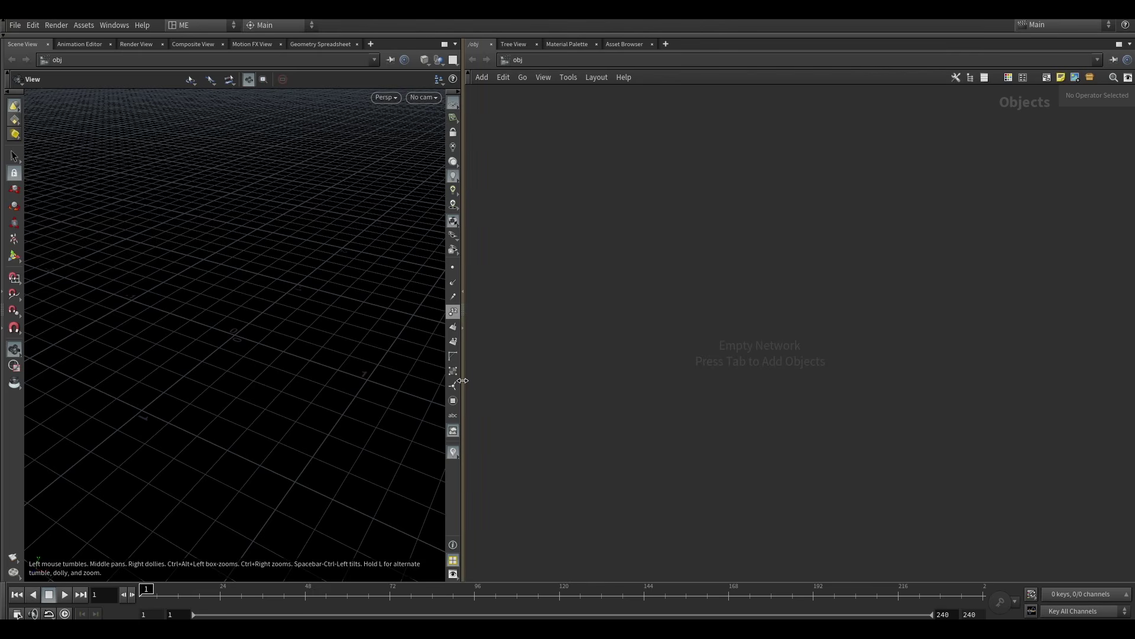
# Create a Geometry object in the empty object network and go inside it.
pyautogui.press('Tab')
pyautogui.write('ge')
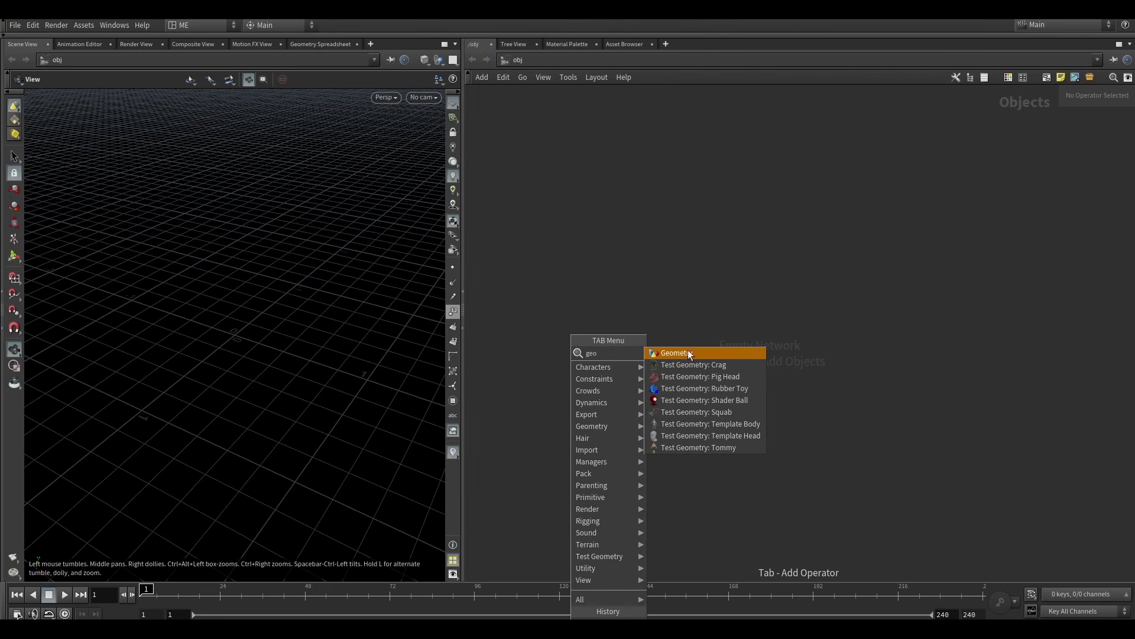
pyautogui.click(680, 352)
pyautogui.click(563, 244)
pyautogui.doubleClick(563, 243)
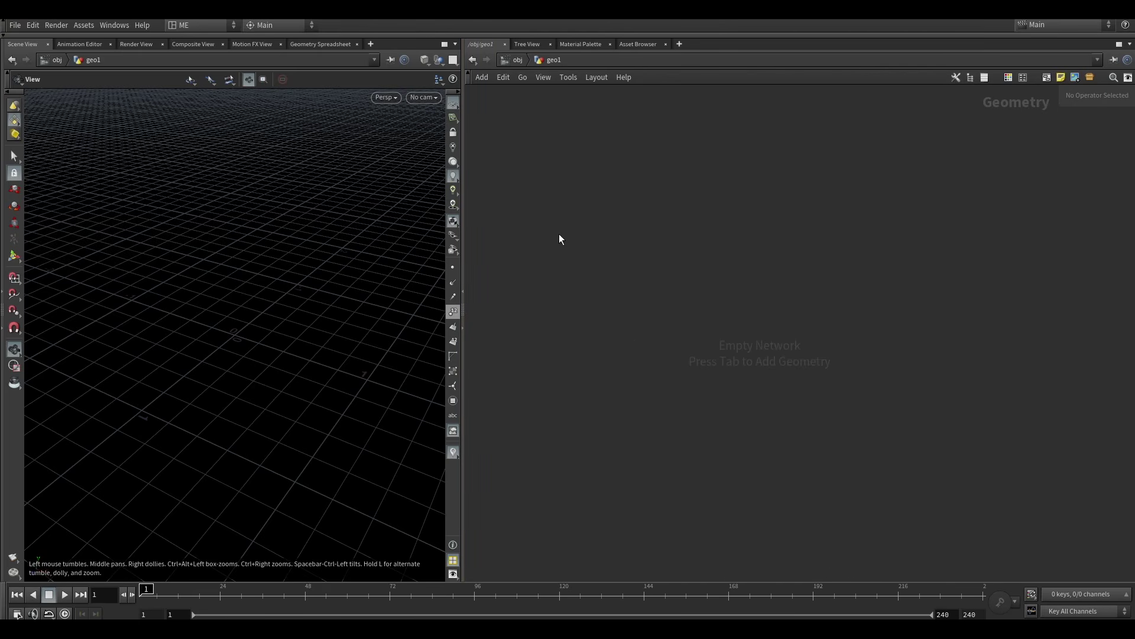
# Add a Test Geometry: Template Head node inside the geometry object.
pyautogui.press('Tab')
pyautogui.write('geo')
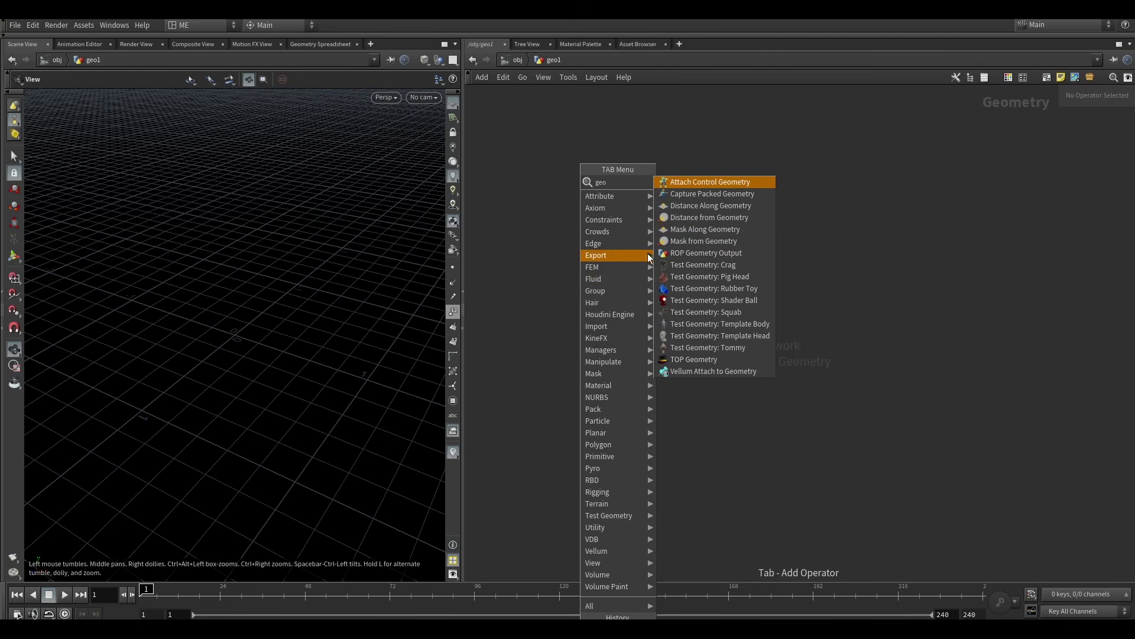
pyautogui.click(715, 336)
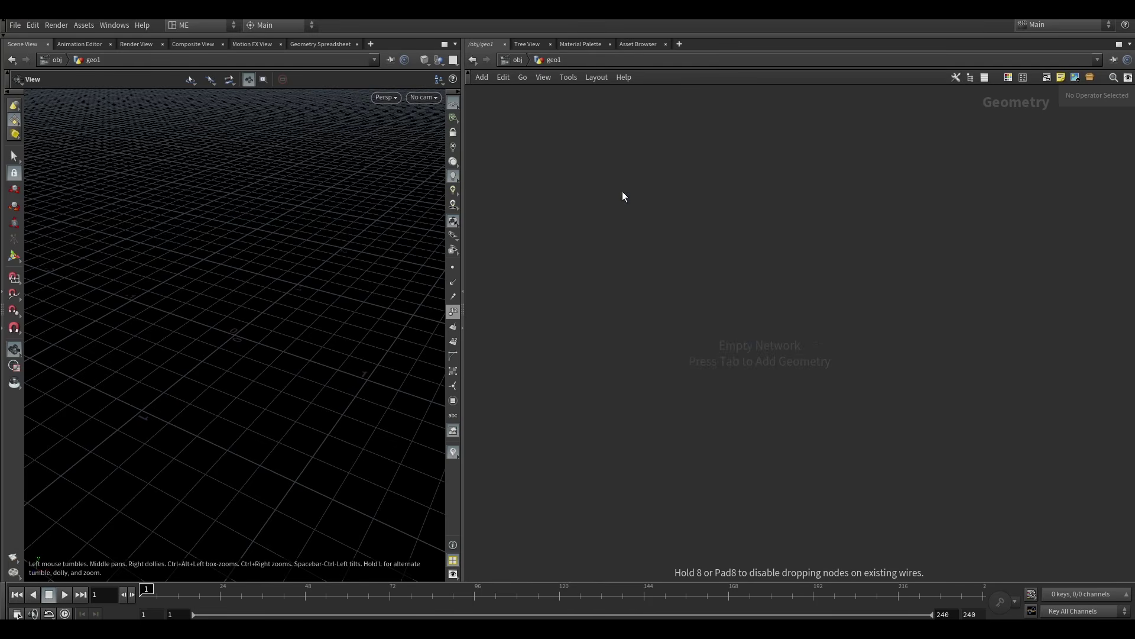
pyautogui.click(621, 195)
pyautogui.moveTo(298, 322); pyautogui.dragTo(240, 325)
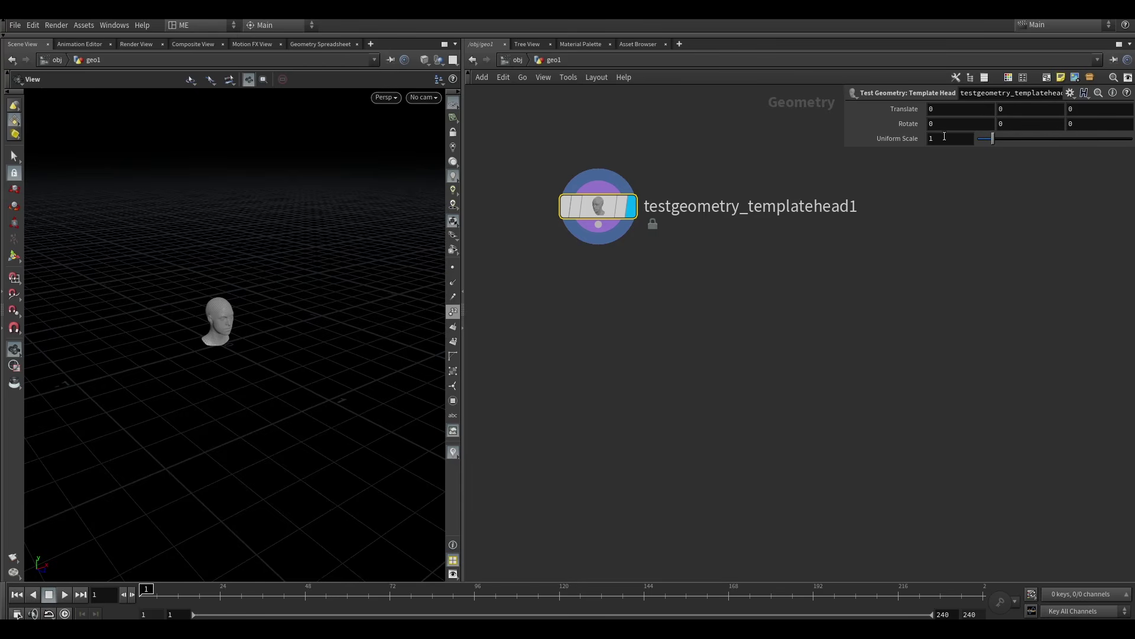
# Set the template head's uniform scale to 5.
pyautogui.write('5')
pyautogui.press('Return')
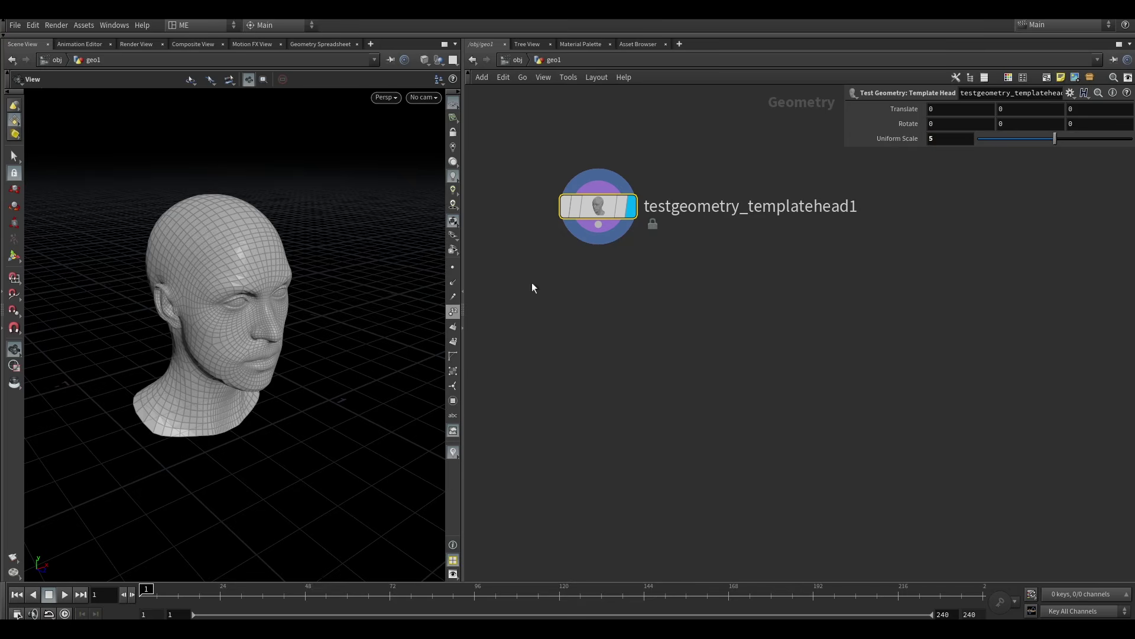
pyautogui.moveTo(283, 344)
pyautogui.mouseDown()
pyautogui.moveTo(266, 332)
pyautogui.moveTo(287, 349)
pyautogui.mouseUp()
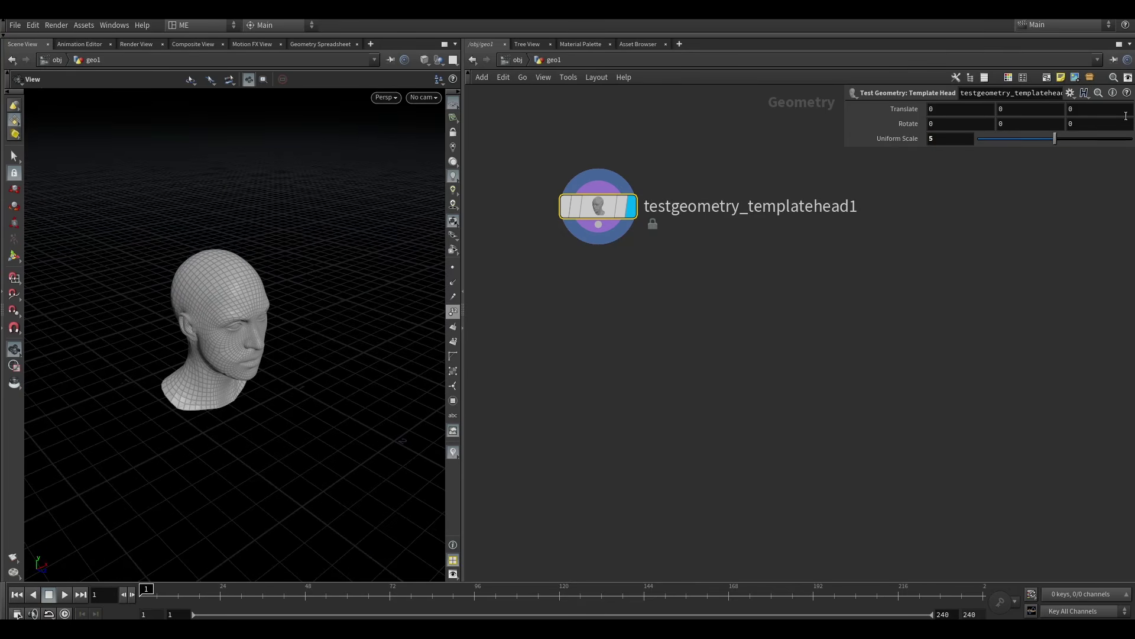
# Raise the template head by setting its Y translation to 0.5.
pyautogui.click(1041, 109)
pyautogui.write('.5')
pyautogui.press('Return')
pyautogui.moveTo(350, 274); pyautogui.dragTo(269, 313)
pyautogui.scroll(-2, 266, 316)
pyautogui.moveTo(269, 313); pyautogui.dragTo(272, 357, button='middle')
pyautogui.scroll(-2, 255, 340)
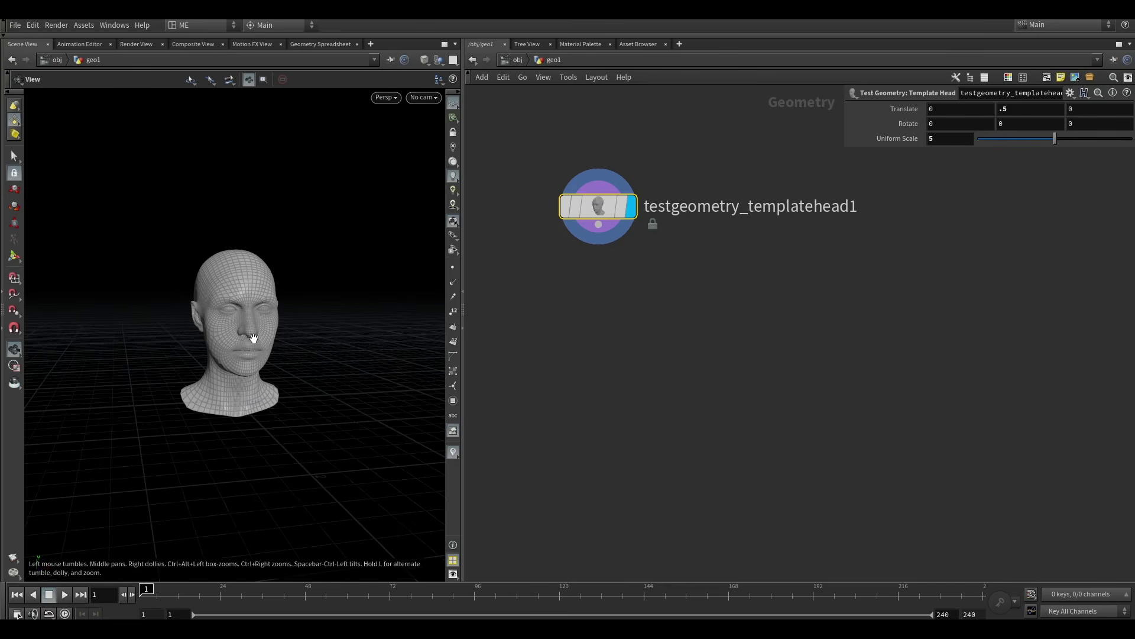
pyautogui.moveTo(253, 339)
pyautogui.mouseDown()
pyautogui.moveTo(256, 307)
pyautogui.moveTo(248, 337)
pyautogui.mouseUp()
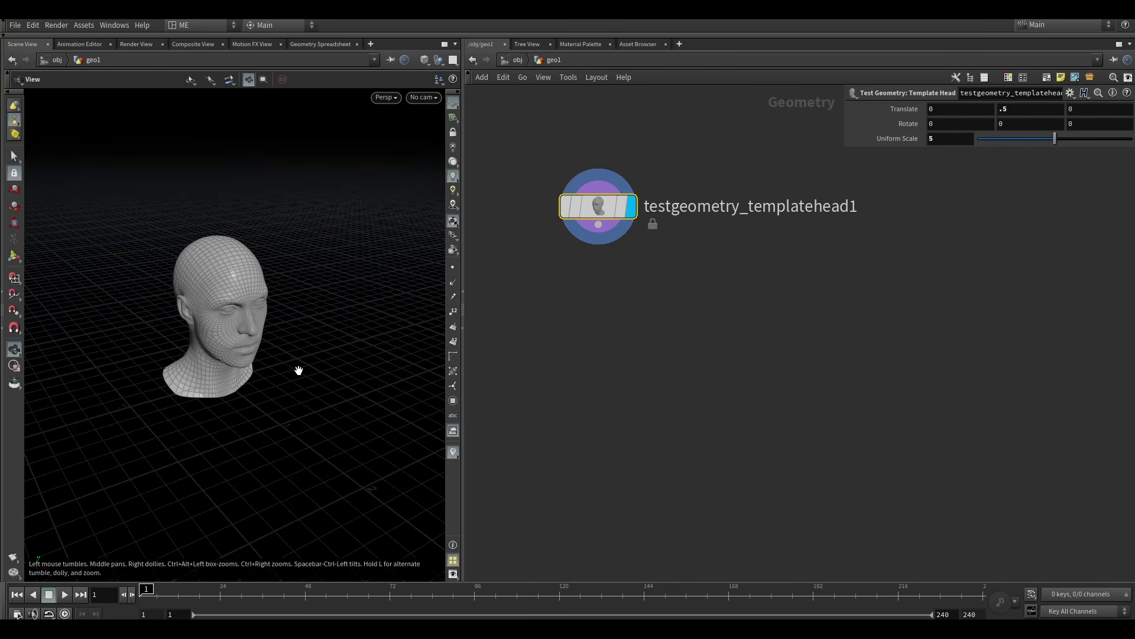
# Return to the object level and add a Grid object beside geo1, spaced slightly apart from it.
pyautogui.click(513, 60)
pyautogui.press('Tab')
pyautogui.write('gr')
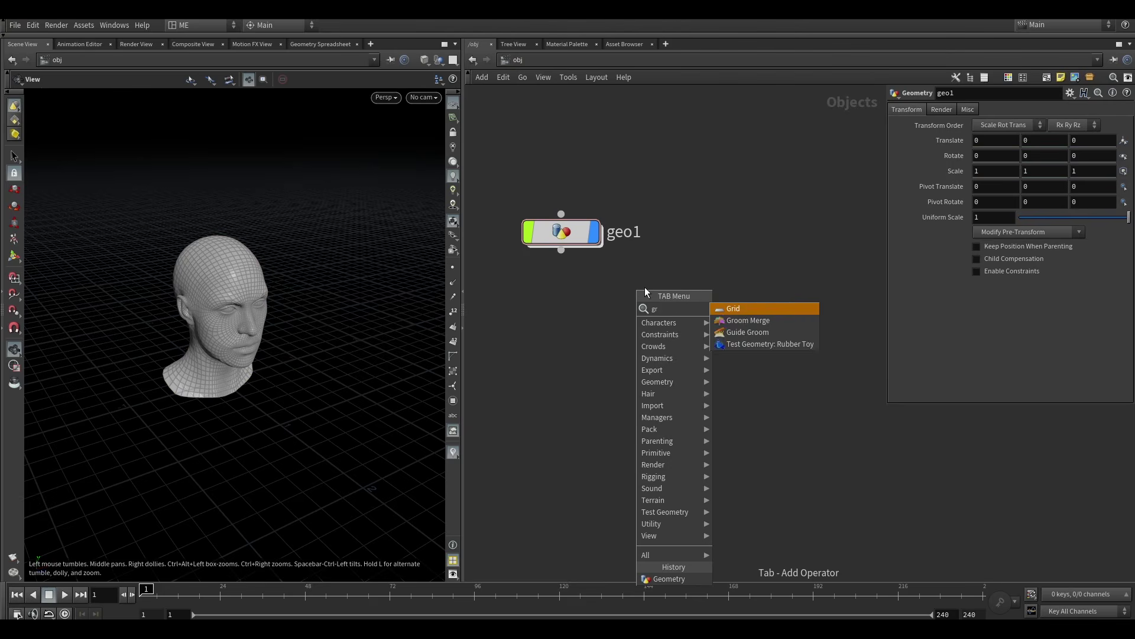
pyautogui.write('id')
pyautogui.click(729, 309)
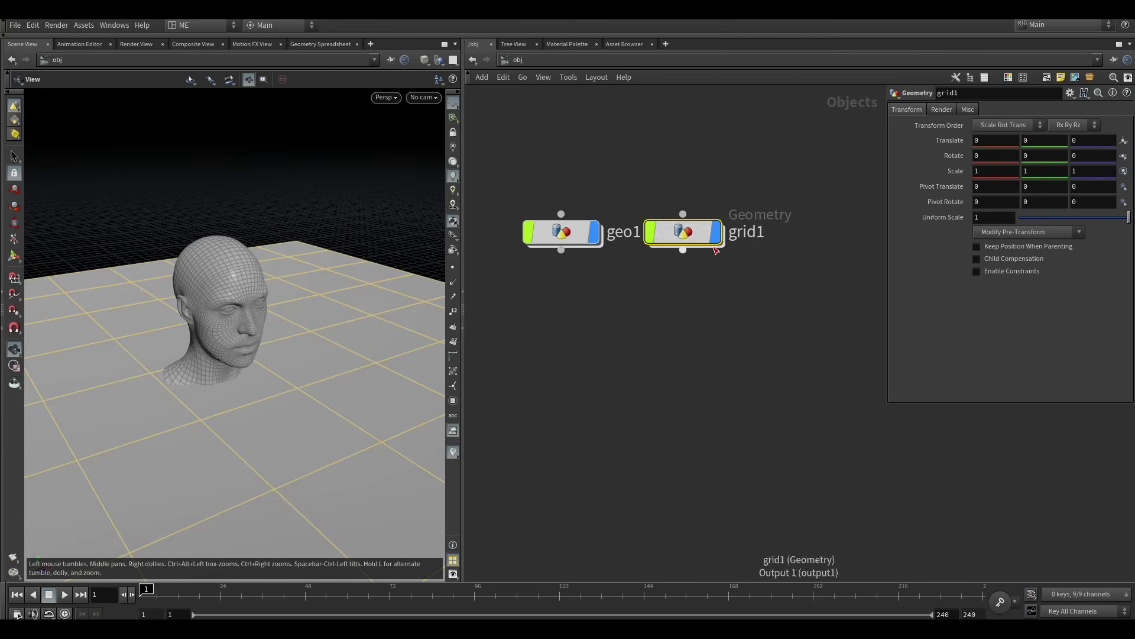
pyautogui.click(712, 231)
pyautogui.scroll(-5, 231, 330)
pyautogui.moveTo(222, 359); pyautogui.dragTo(259, 316)
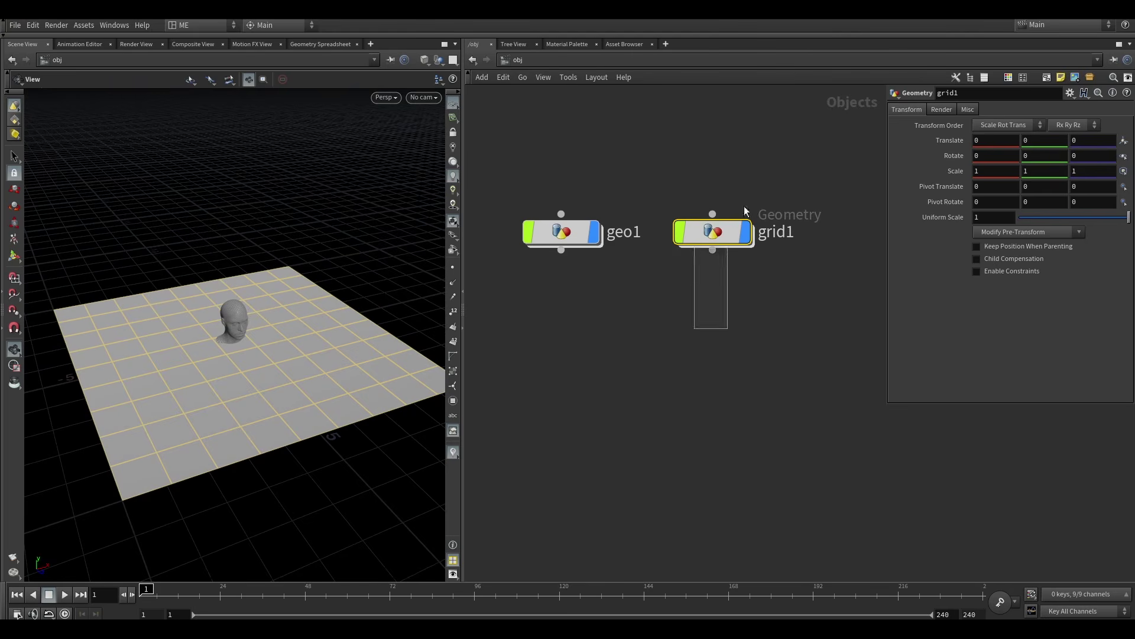
# Go inside the grid object, set the grid size to 6 by 6 and move its node to the upper part of the network.
pyautogui.doubleClick(718, 234)
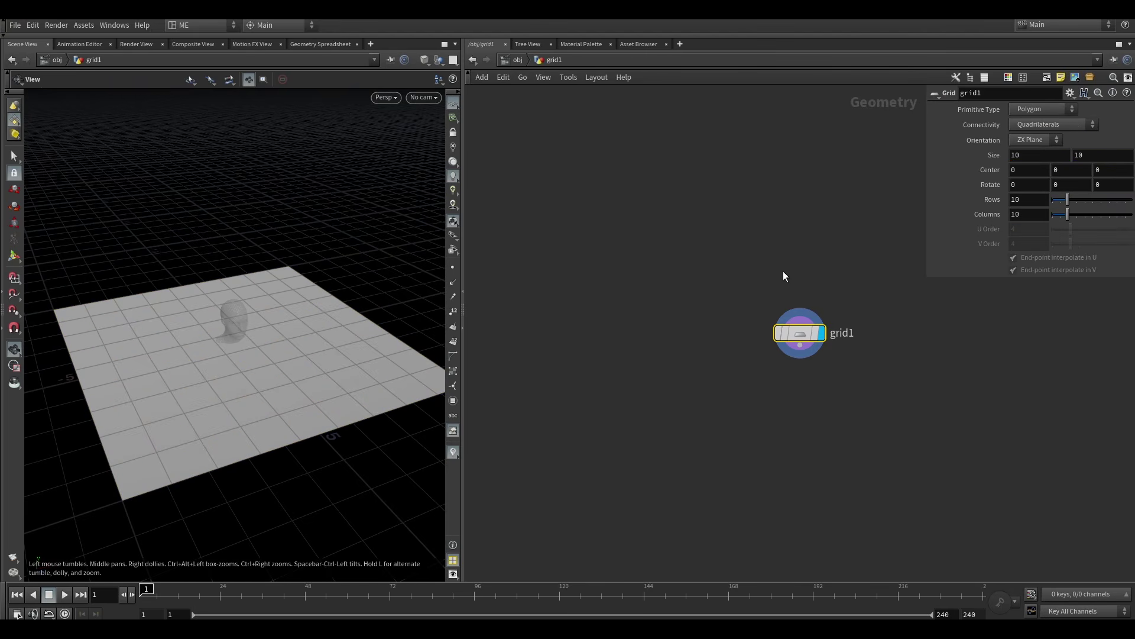
pyautogui.moveTo(986, 155); pyautogui.dragTo(769, 192, button='middle')
pyautogui.moveTo(799, 333); pyautogui.dragTo(644, 169)
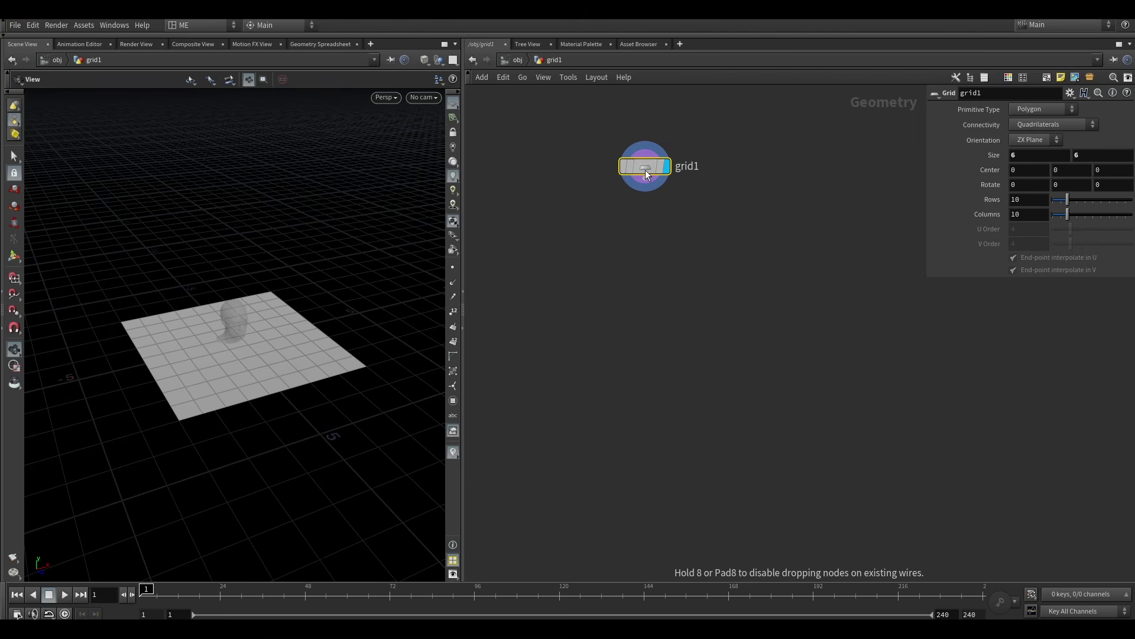
# Raise the grid above the head by setting its center Y to 4.5.
pyautogui.moveTo(257, 335)
pyautogui.mouseDown()
pyautogui.moveTo(254, 355)
pyautogui.moveTo(248, 330)
pyautogui.mouseUp()
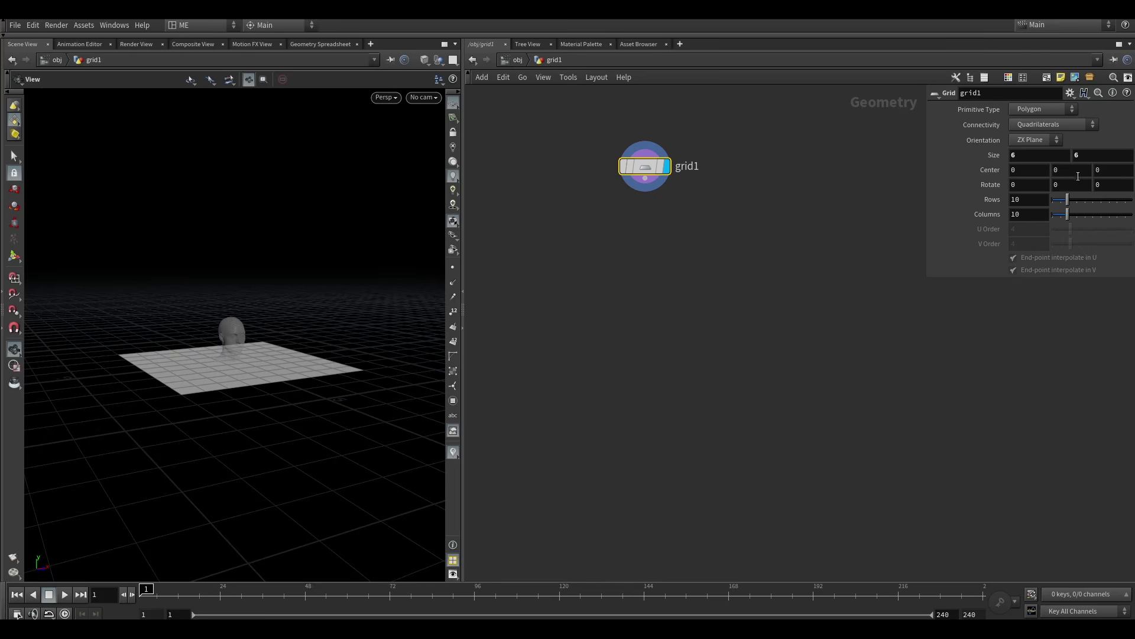
pyautogui.moveTo(1066, 170); pyautogui.dragTo(168, 144, button='middle')
pyautogui.moveTo(645, 177); pyautogui.dragTo(647, 164)
pyautogui.moveTo(223, 341); pyautogui.dragTo(234, 326)
# Add a POP Network fed by grid1, place it directly below the grid and make it the displayed node.
pyautogui.press('Tab')
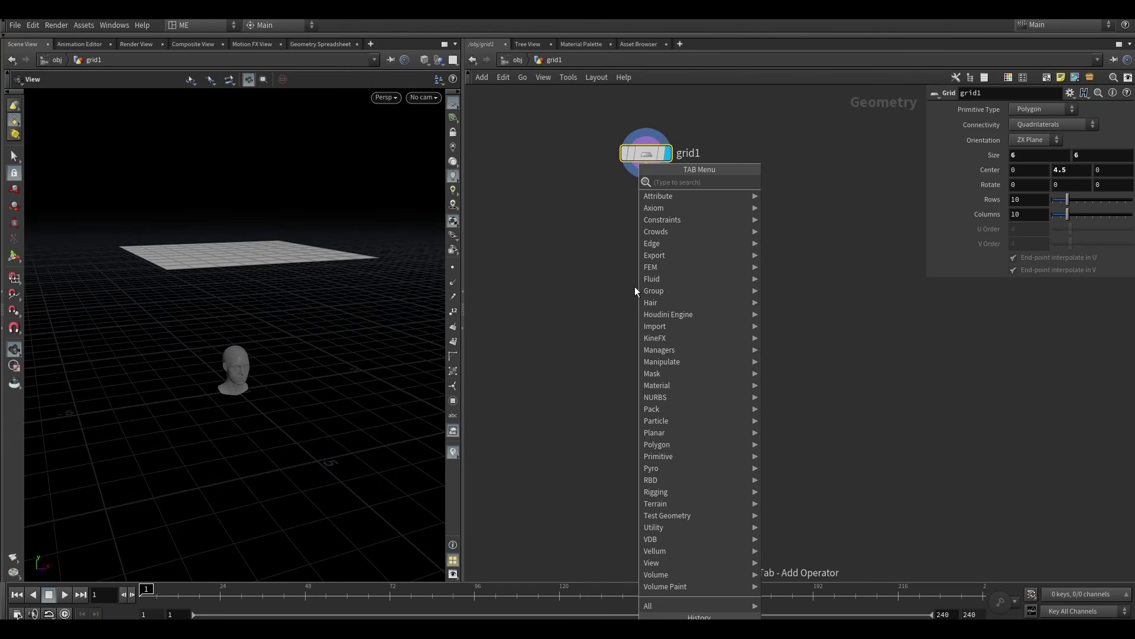
pyautogui.write('pop')
pyautogui.click(796, 182)
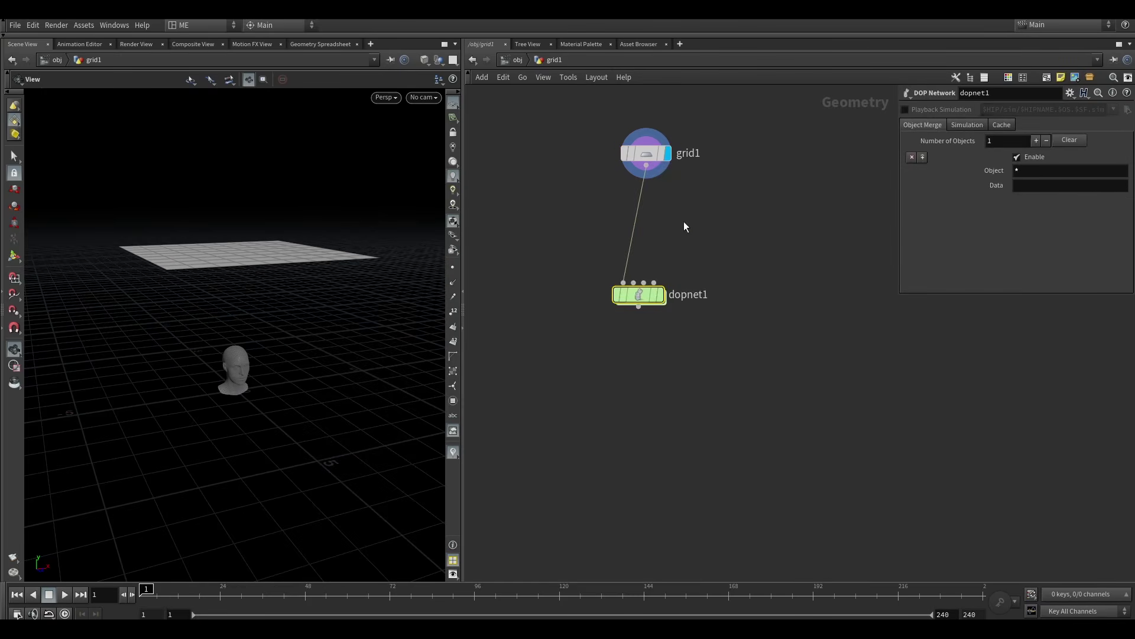
pyautogui.click(660, 295)
pyautogui.moveTo(643, 295); pyautogui.dragTo(650, 240)
pyautogui.moveTo(330, 291); pyautogui.dragTo(313, 270)
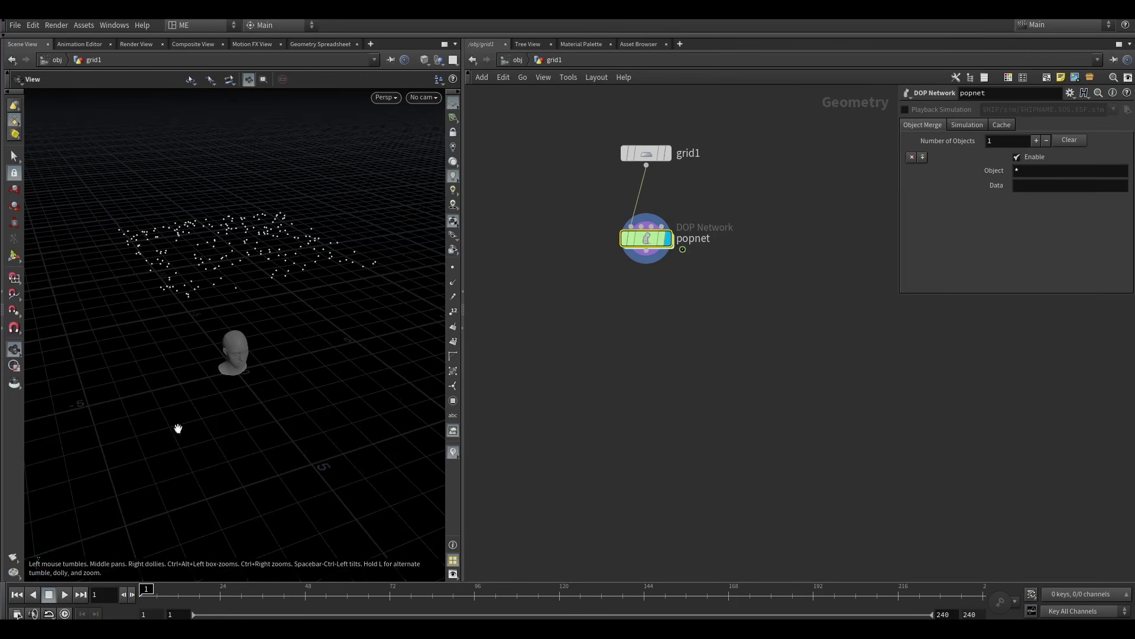
# Play the particle emission from the grid and rewind to the first frame.
pyautogui.click(65, 593)
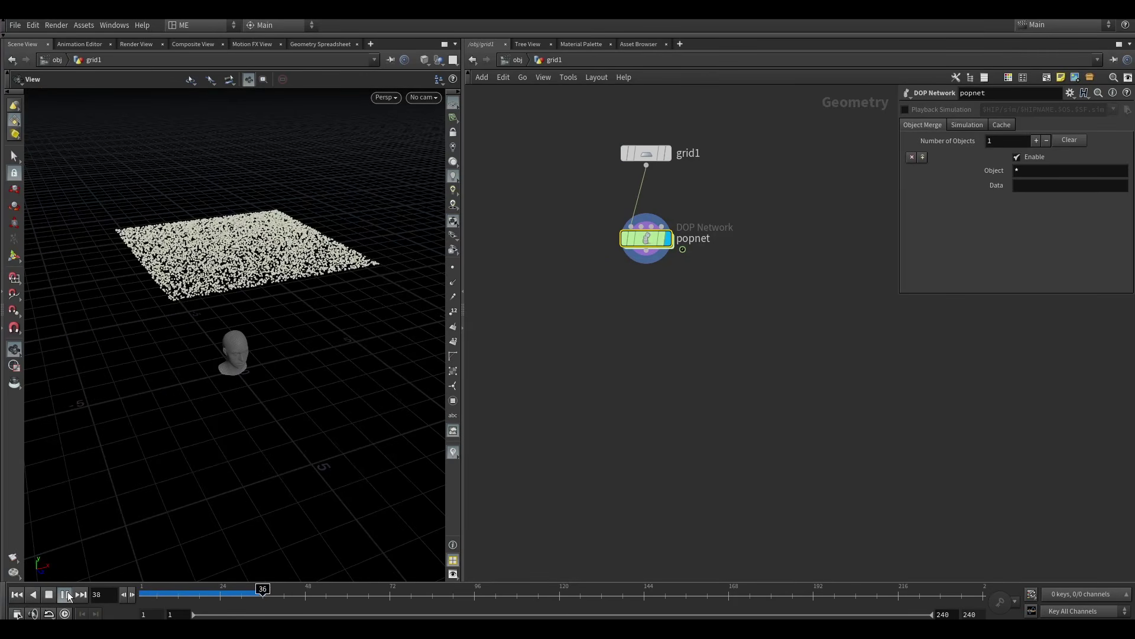
pyautogui.click(16, 595)
pyautogui.moveTo(300, 371); pyautogui.dragTo(273, 413)
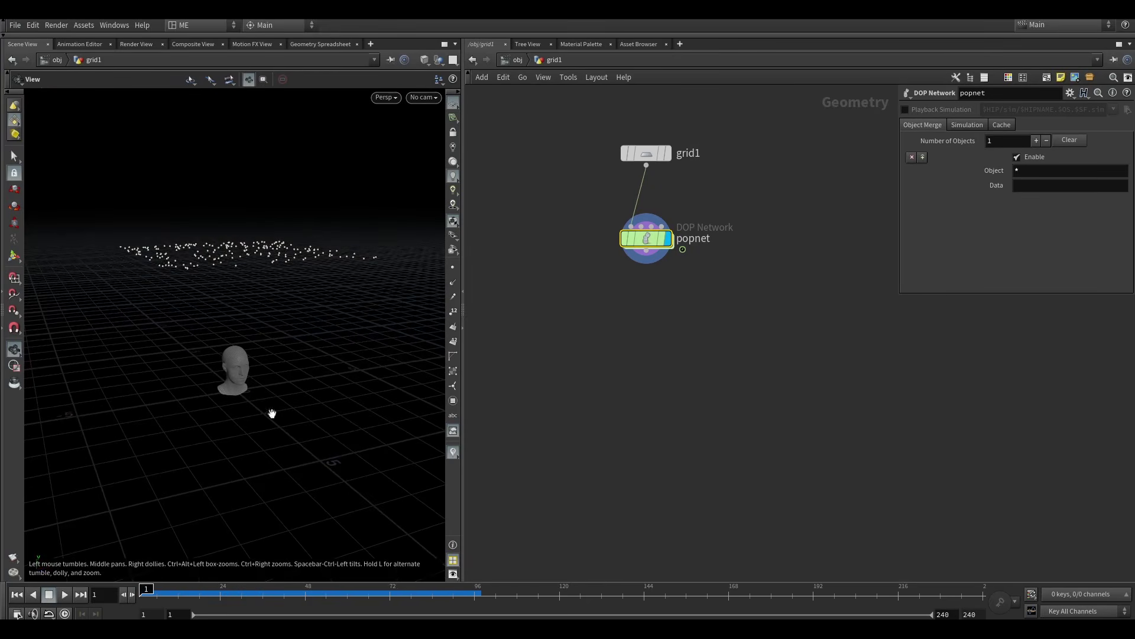
# Go inside the POP network and spread out its source, merge, solver and output nodes to make room between them.
pyautogui.doubleClick(647, 240)
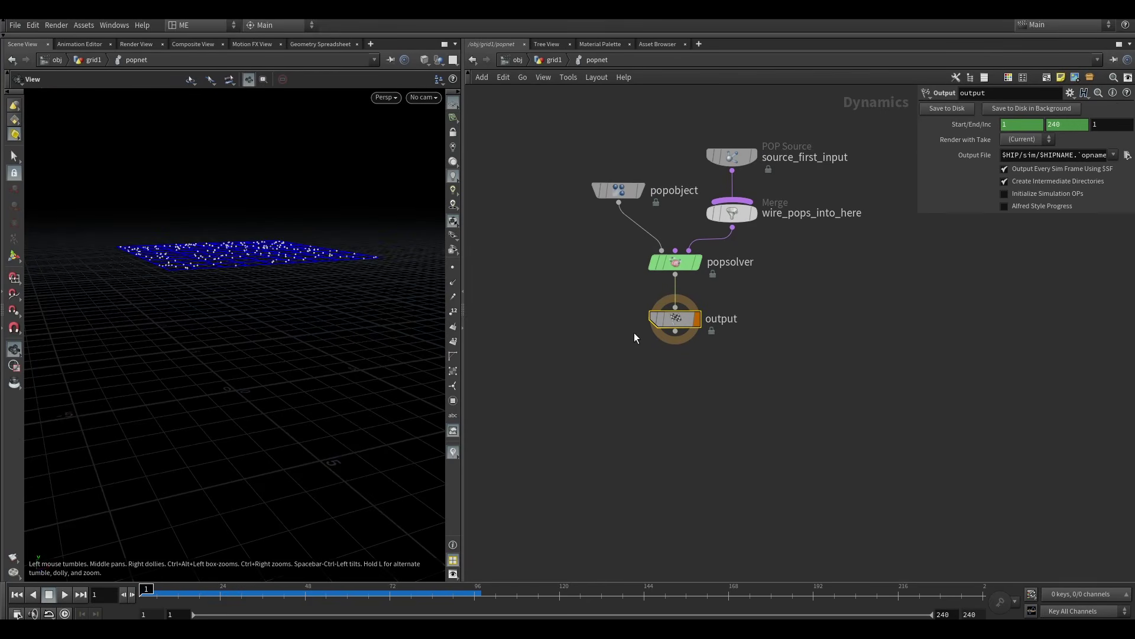
pyautogui.moveTo(689, 325); pyautogui.dragTo(671, 527)
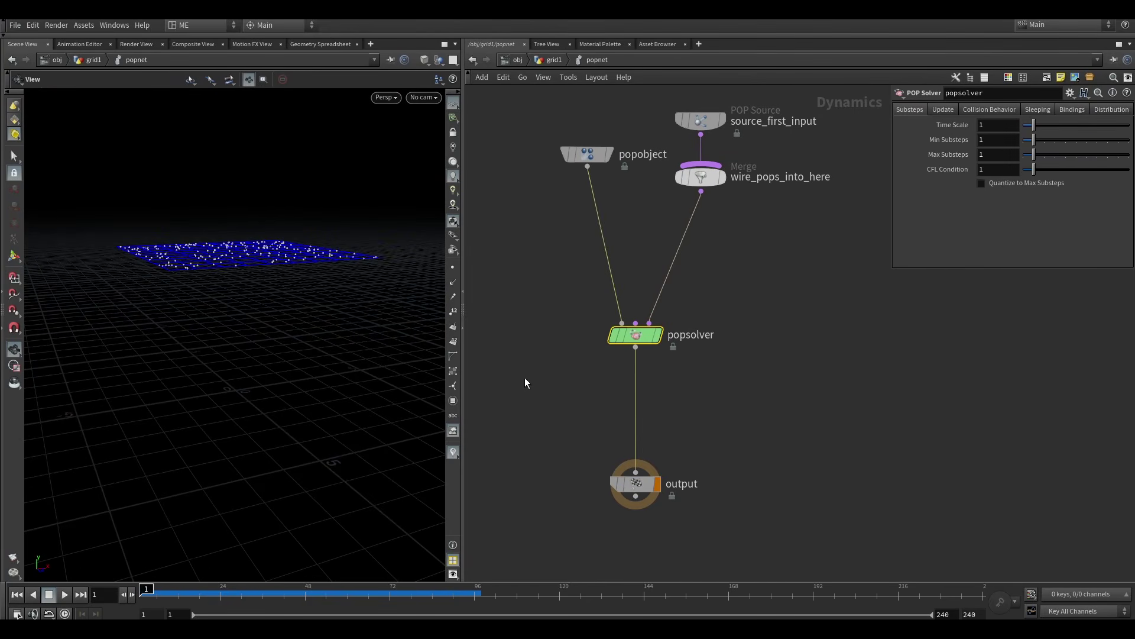
pyautogui.moveTo(776, 216); pyautogui.dragTo(792, 269, button='middle')
pyautogui.moveTo(721, 171); pyautogui.dragTo(717, 137)
pyautogui.click(603, 204)
pyautogui.moveTo(732, 230); pyautogui.dragTo(739, 306)
pyautogui.moveTo(803, 347)
pyautogui.mouseDown(button='middle')
pyautogui.moveTo(799, 287)
pyautogui.moveTo(801, 329)
pyautogui.mouseUp(button='middle')
pyautogui.click(763, 392)
# Insert a Gravity Force node between popsolver and output.
pyautogui.press('Tab')
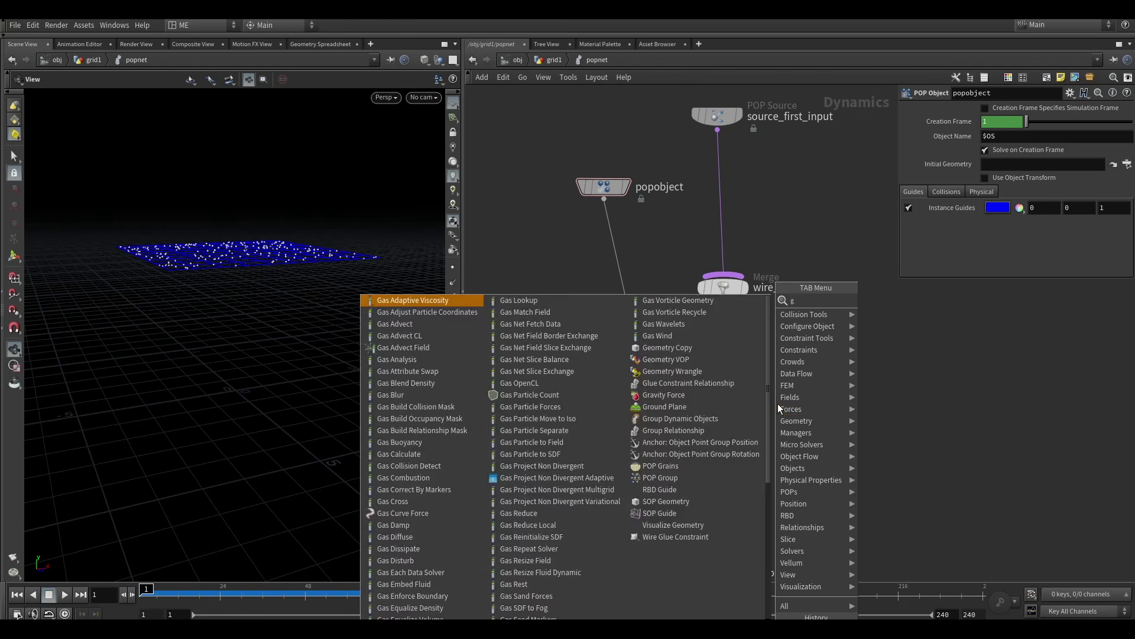
pyautogui.write('gra')
pyautogui.press('Return')
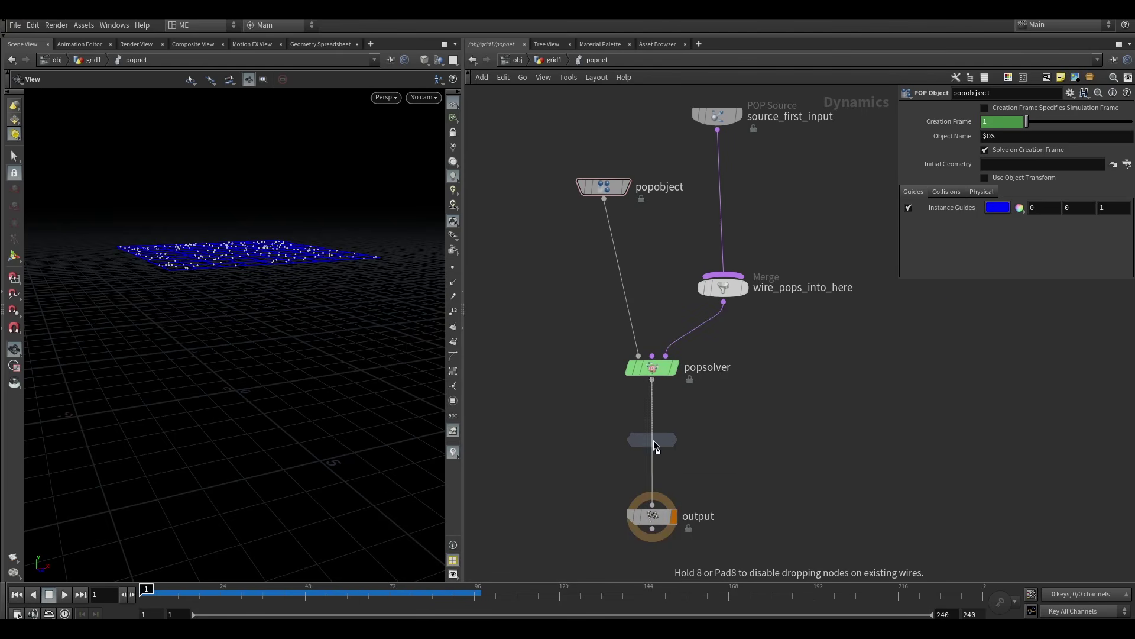
pyautogui.click(656, 441)
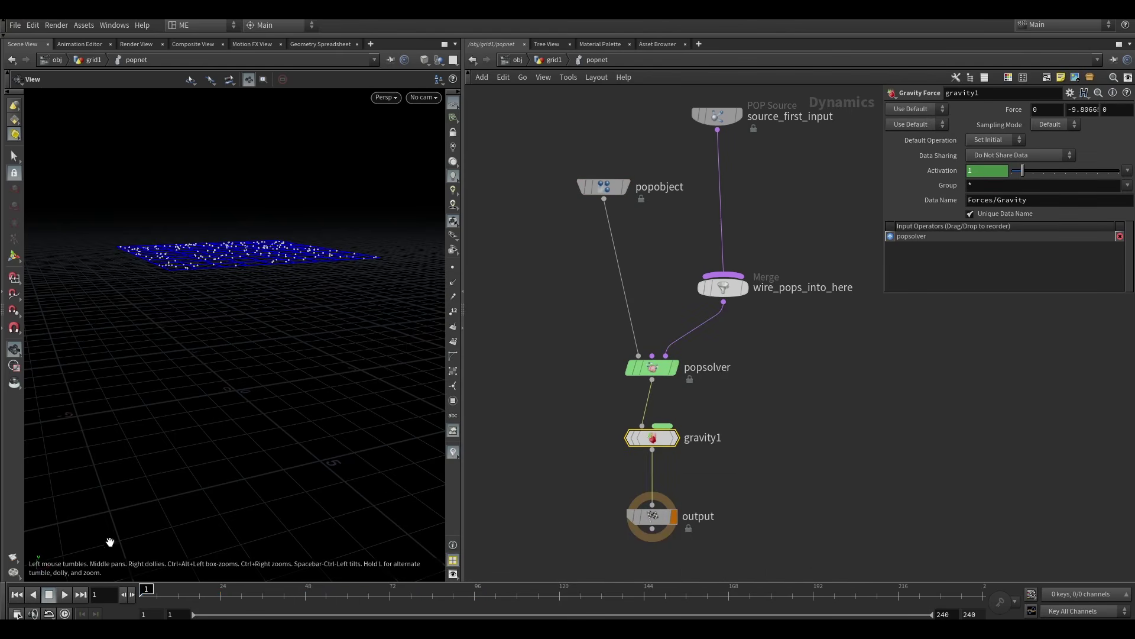
# Play the simulation to examine how the particles fall under gravity, and rewind to the first frame.
pyautogui.click(68, 602)
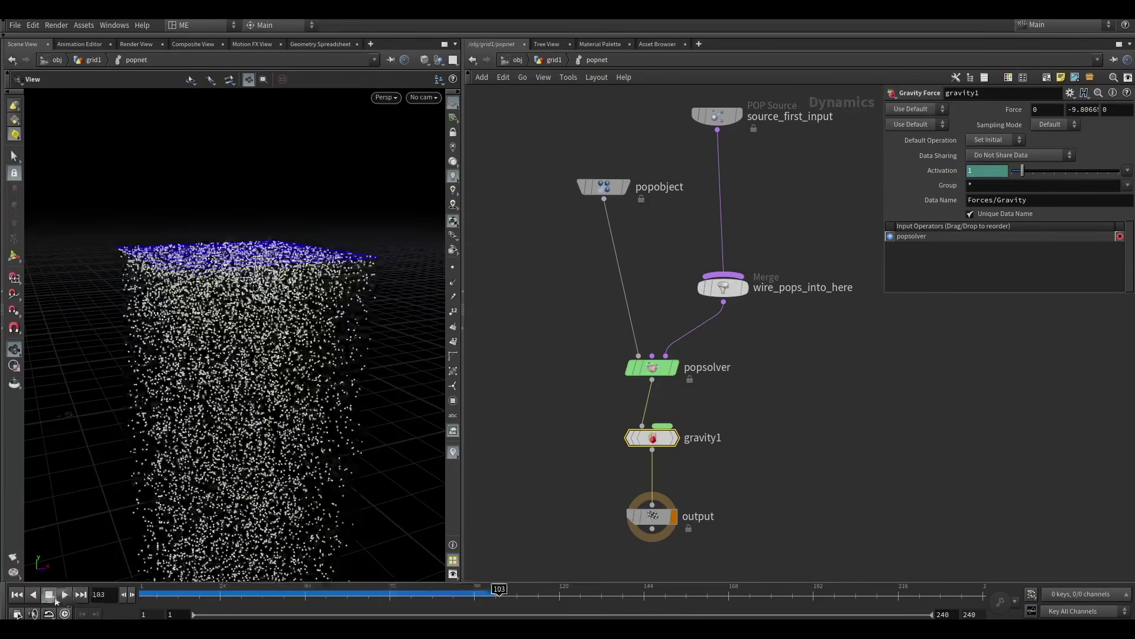
pyautogui.click(16, 596)
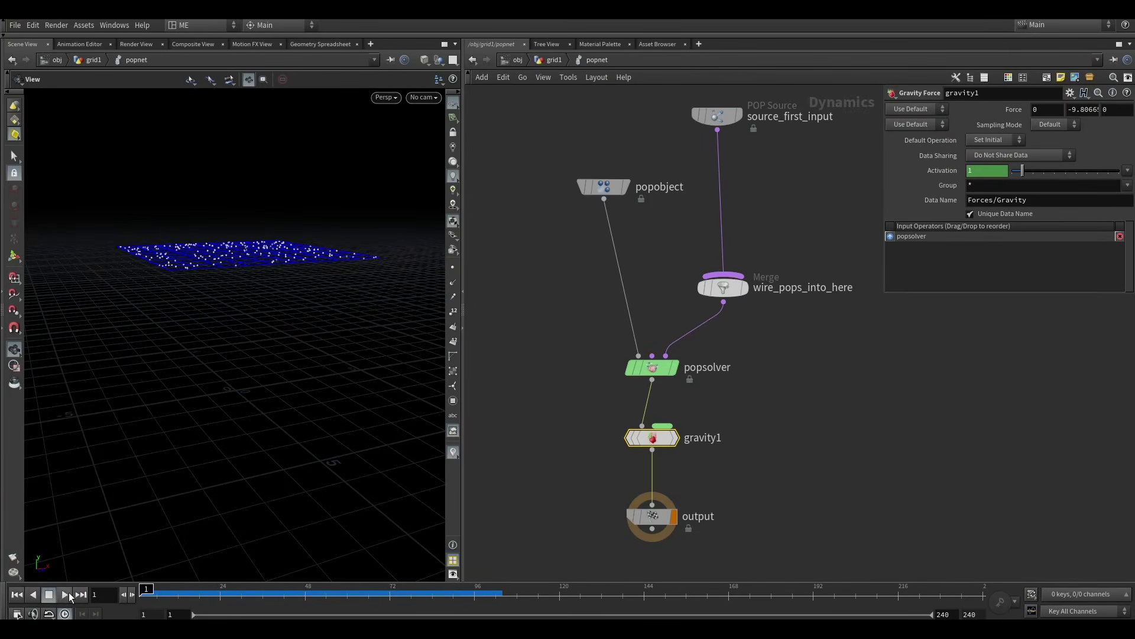
pyautogui.click(65, 594)
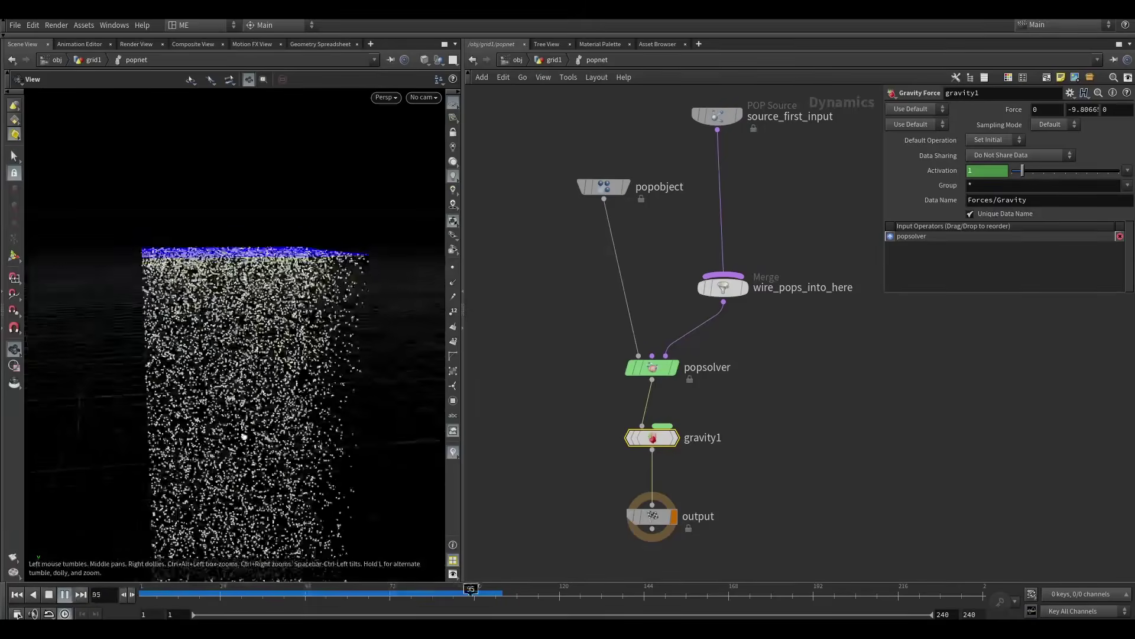
pyautogui.moveTo(244, 436); pyautogui.dragTo(232, 301)
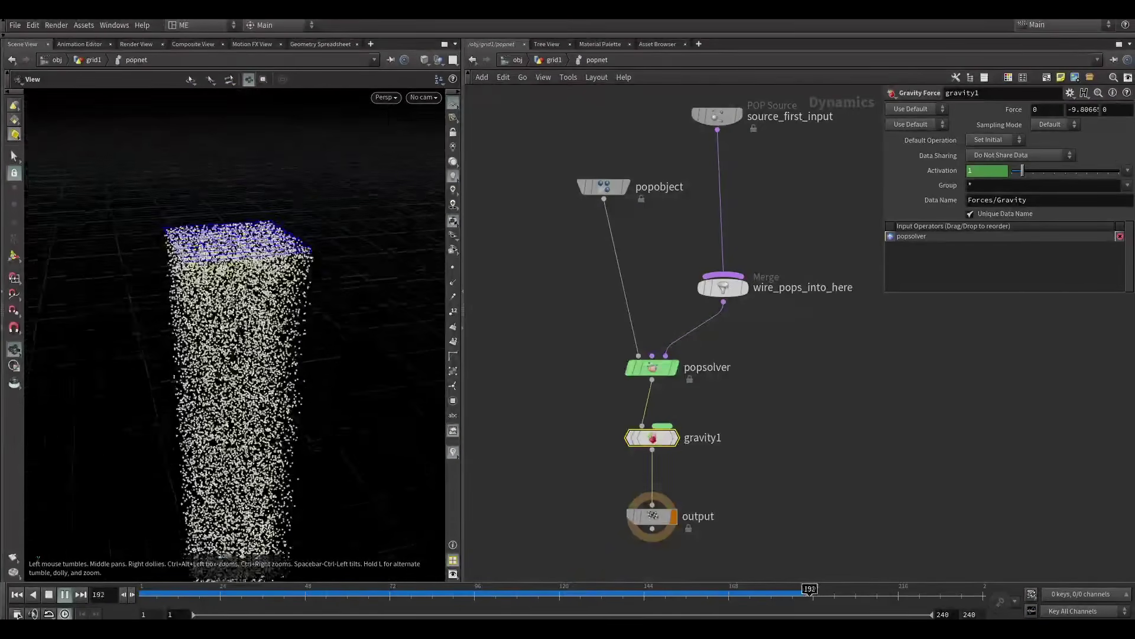
pyautogui.scroll(5, 224, 317)
pyautogui.scroll(-2, 223, 320)
pyautogui.click(64, 596)
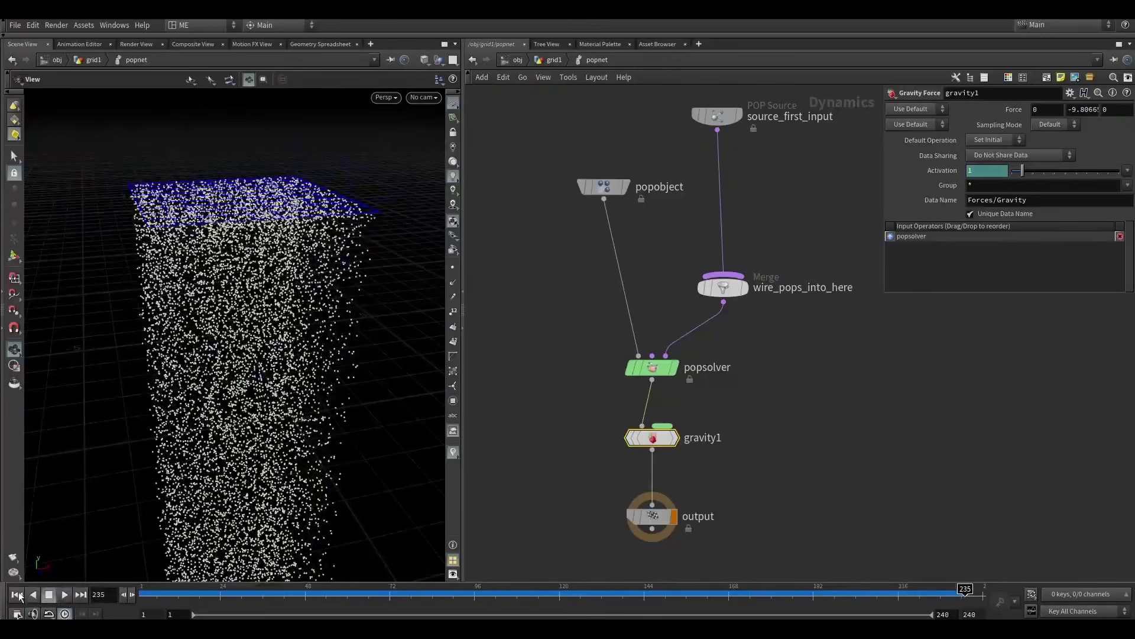
pyautogui.click(17, 595)
# Select and reposition the source_first_input node above the merge, and widen its parameter display.
pyautogui.moveTo(816, 385); pyautogui.dragTo(747, 443, button='middle')
pyautogui.moveTo(717, 253); pyautogui.dragTo(631, 142)
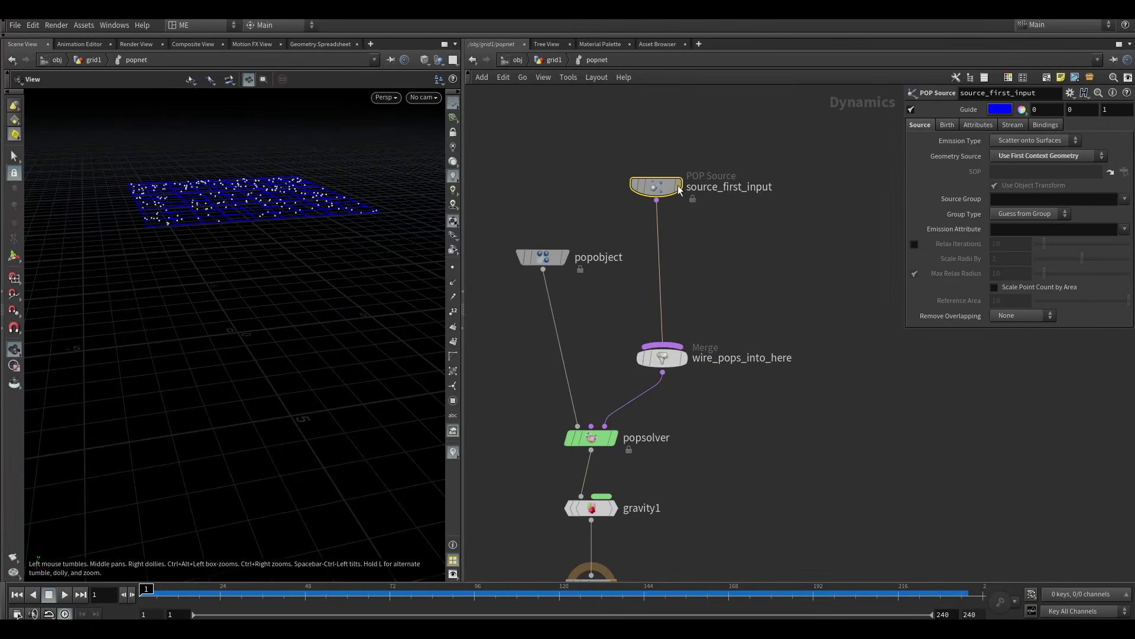
pyautogui.moveTo(660, 189)
pyautogui.mouseDown()
pyautogui.moveTo(676, 185)
pyautogui.moveTo(668, 189)
pyautogui.mouseUp()
pyautogui.moveTo(775, 273); pyautogui.dragTo(725, 286, button='middle')
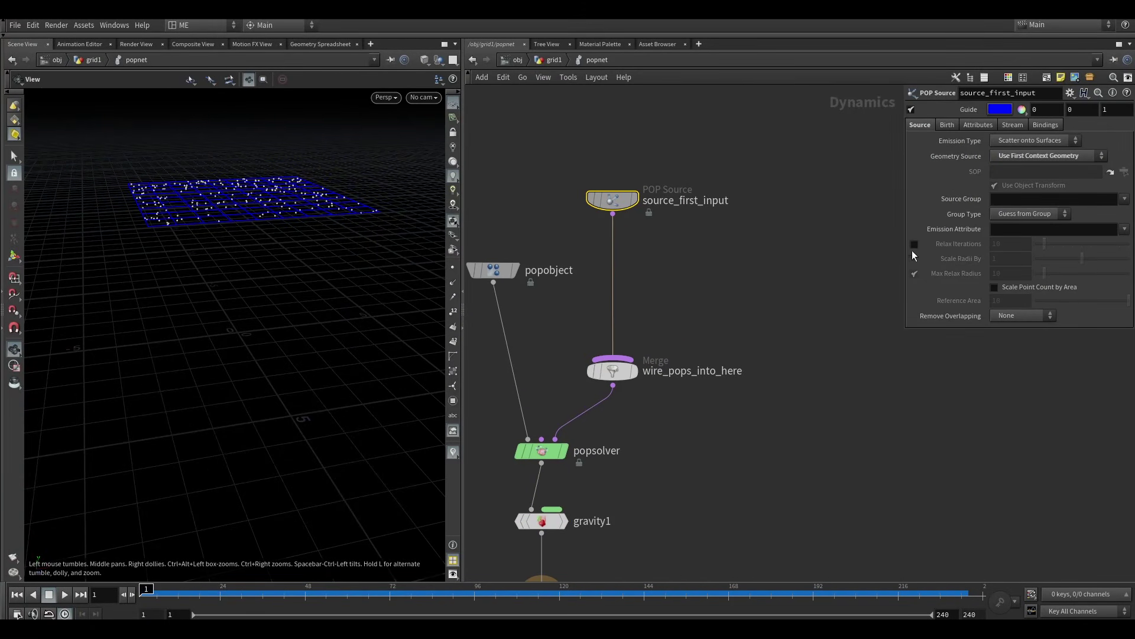
pyautogui.moveTo(906, 327); pyautogui.dragTo(820, 353)
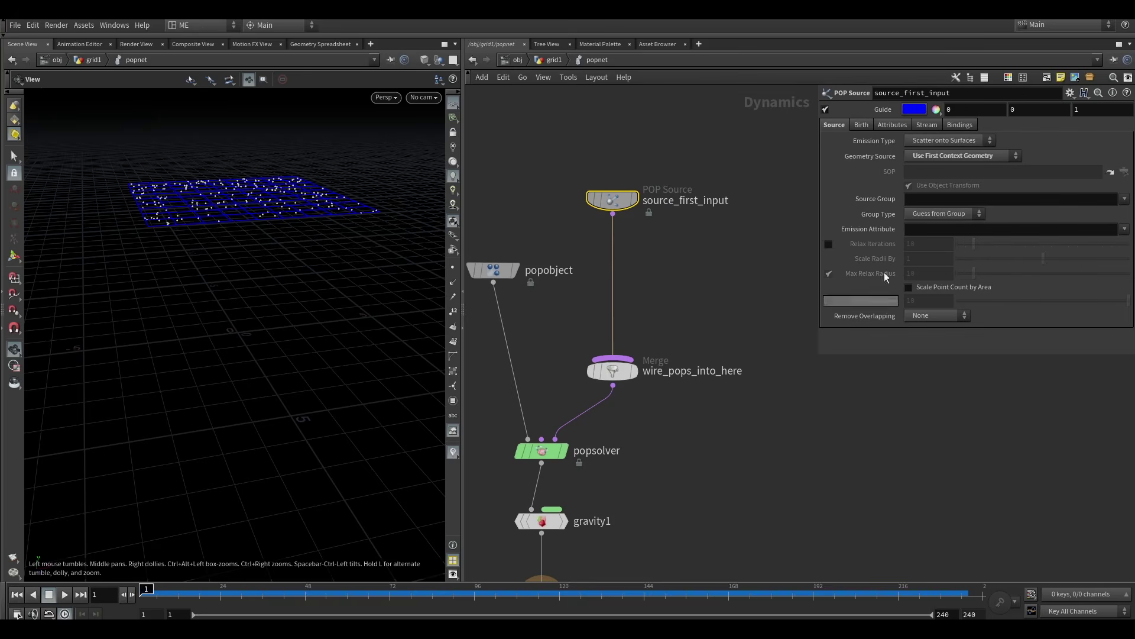
# Set the Life Expectancy in the POP source's birth settings to 2.
pyautogui.click(862, 125)
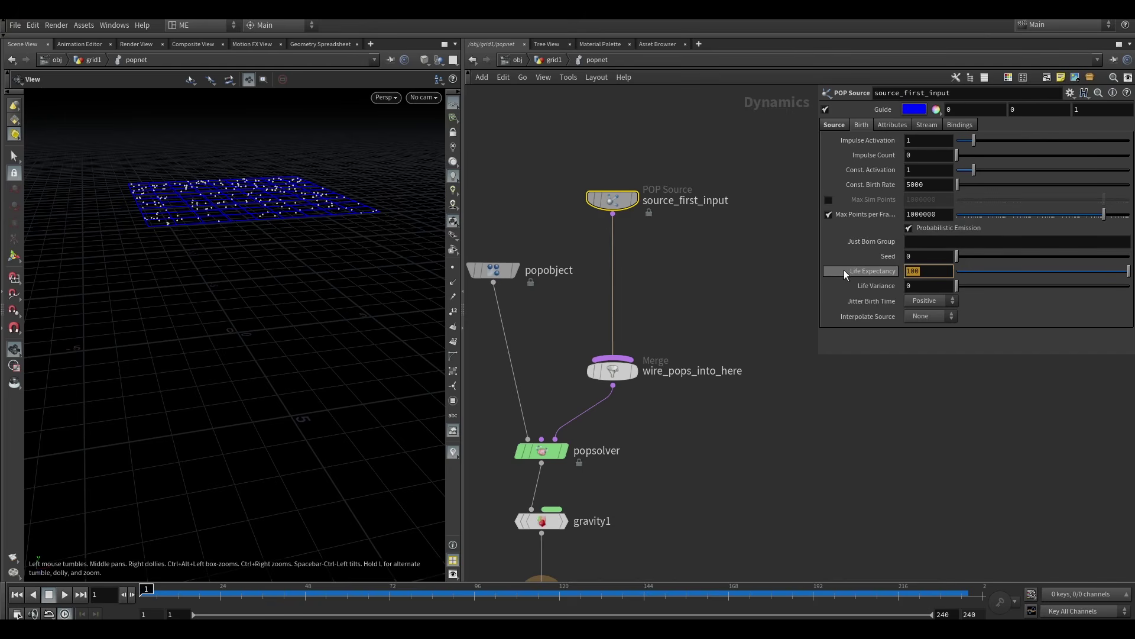
pyautogui.write('2')
pyautogui.press('Return')
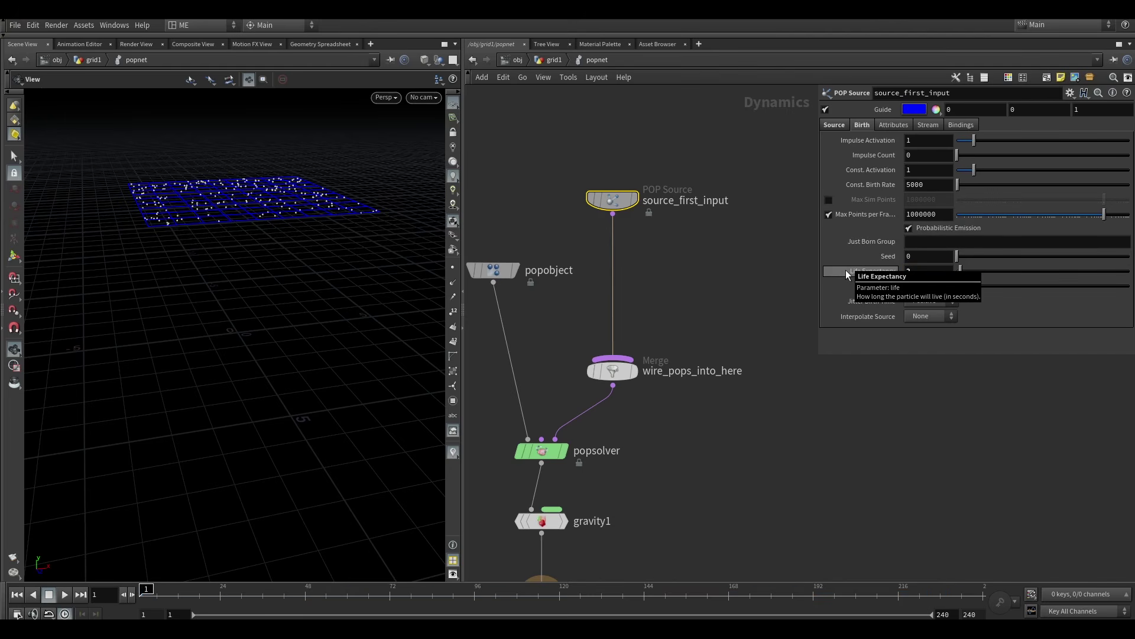
# Preview the particle lifetime, then try a Life Expectancy of .2 on the POP source and replay the simulation from the first frame.
pyautogui.click(66, 596)
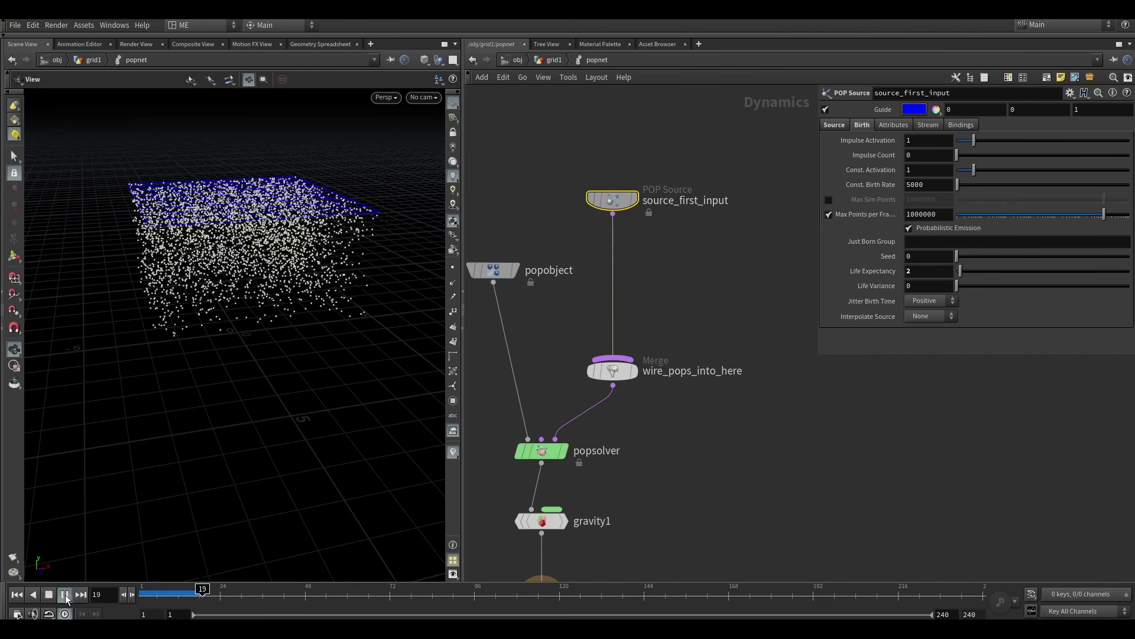
pyautogui.click(65, 594)
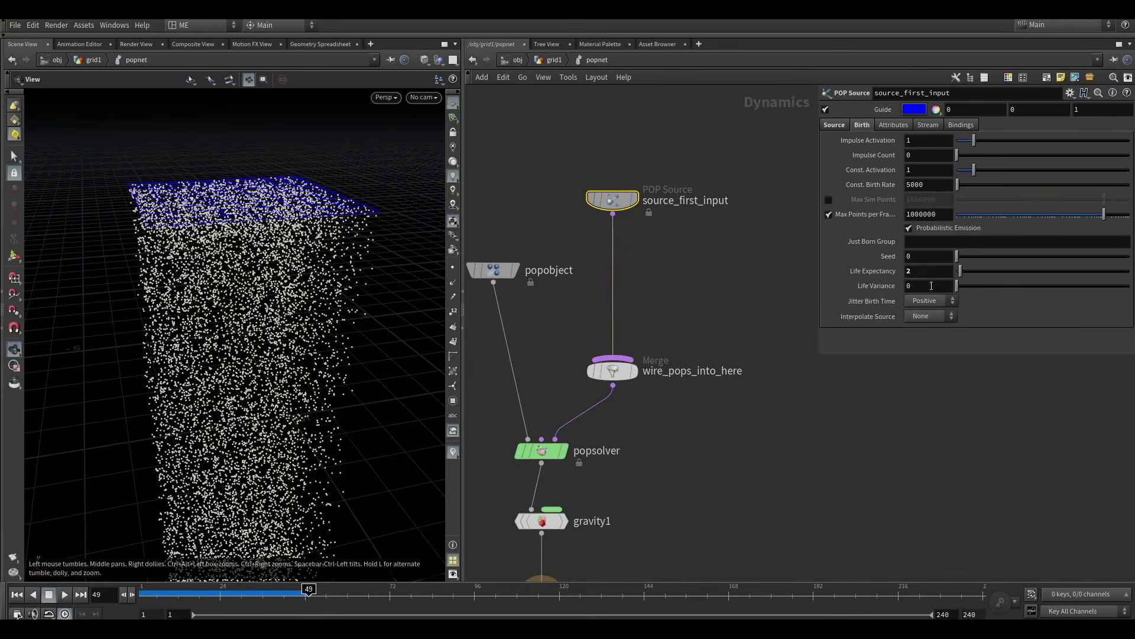
pyautogui.moveTo(923, 272); pyautogui.dragTo(856, 278)
pyautogui.write('.2')
pyautogui.press('Return')
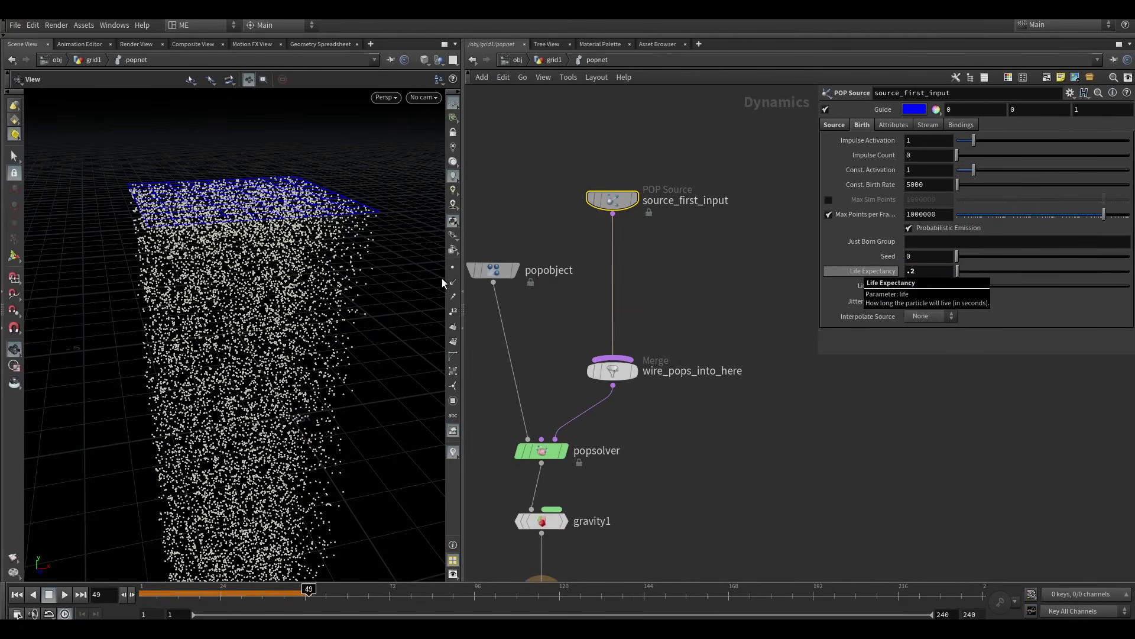
pyautogui.click(17, 595)
pyautogui.click(65, 595)
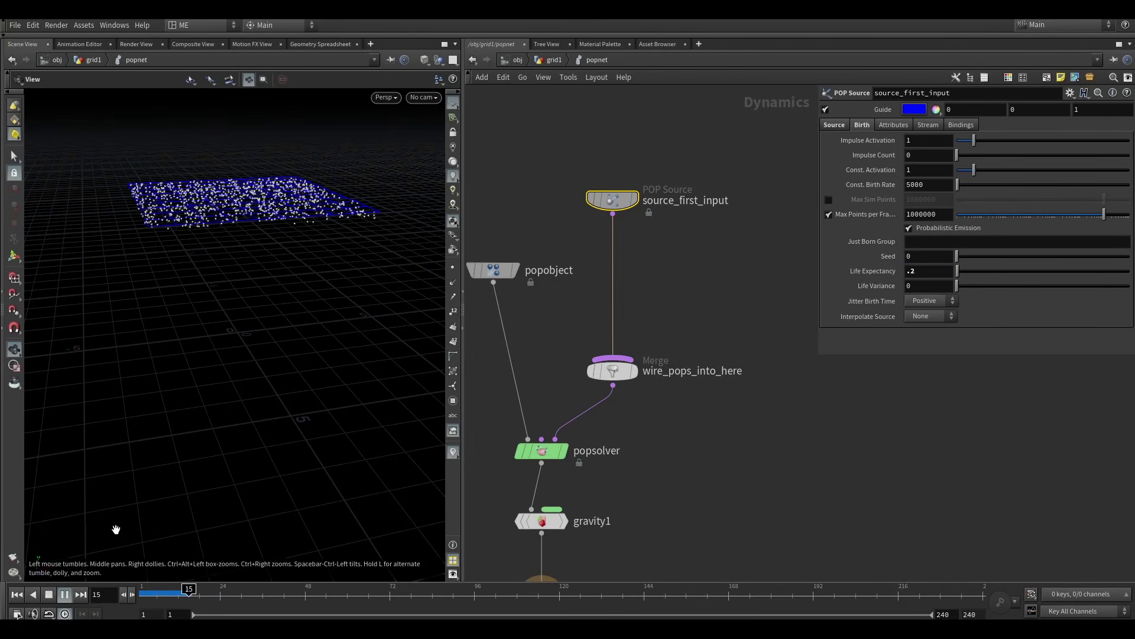
pyautogui.click(65, 594)
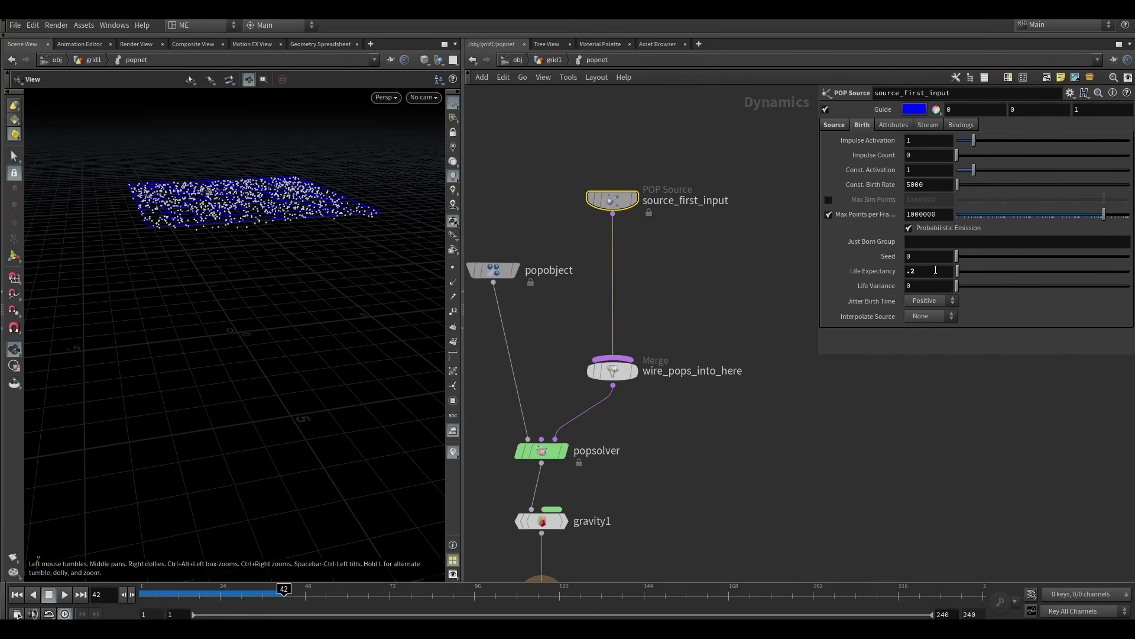
# Set the POP source's Life Expectancy to 1 and replay the simulation from the first frame.
pyautogui.moveTo(935, 270); pyautogui.dragTo(843, 276)
pyautogui.write('1')
pyautogui.press('Return')
pyautogui.click(16, 594)
pyautogui.click(66, 591)
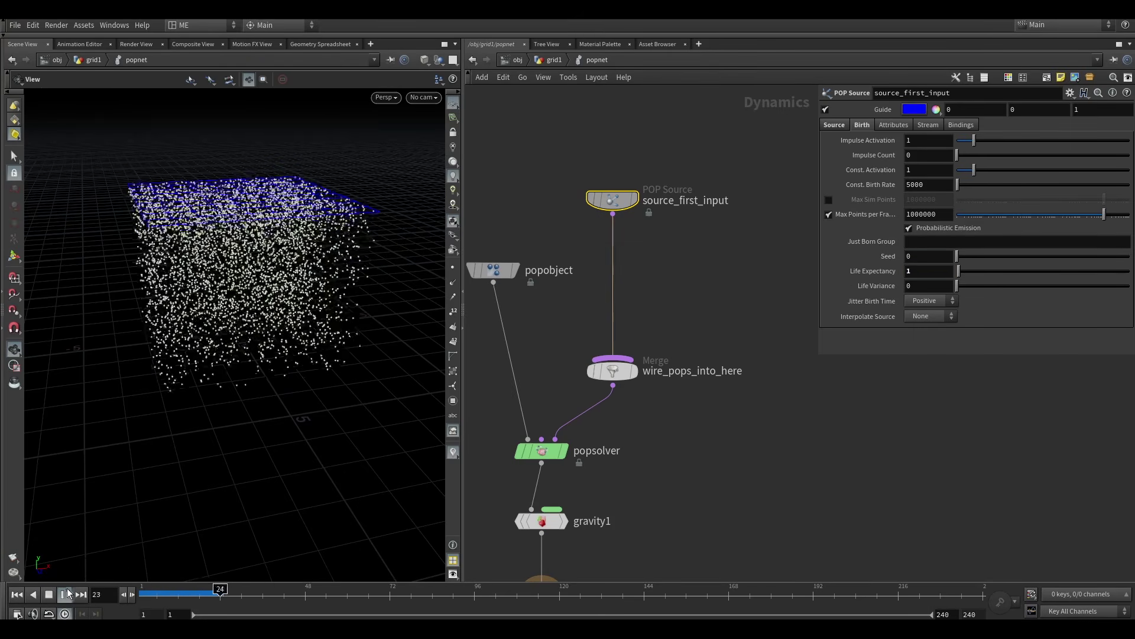
pyautogui.moveTo(207, 459); pyautogui.dragTo(246, 329)
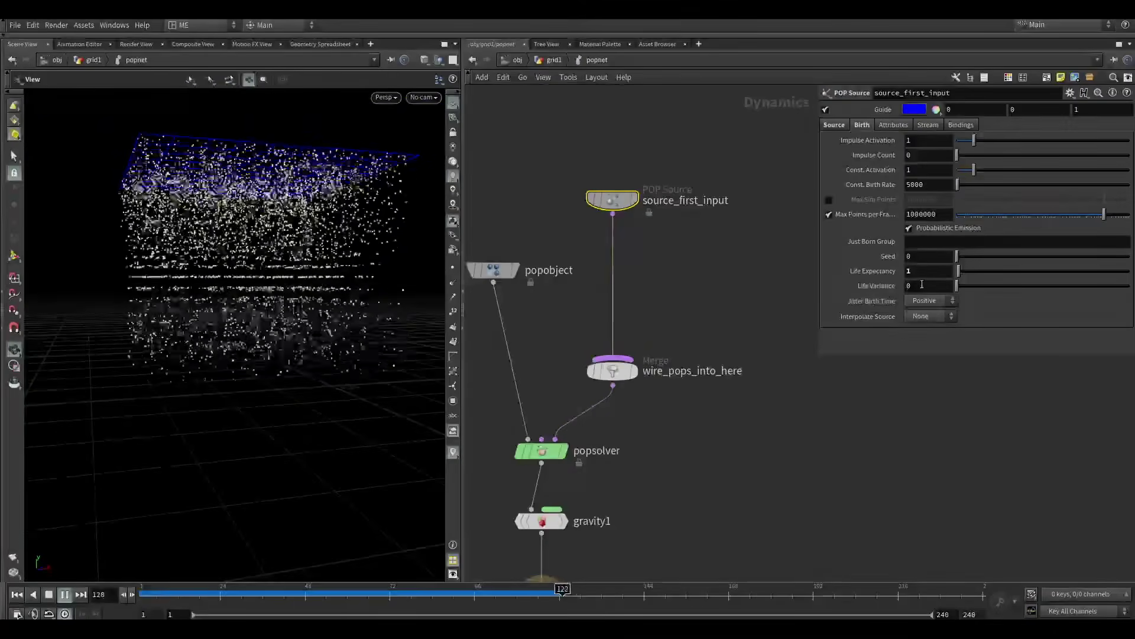
# Set the POP source's Life Variance to .25 and replay the simulation to inspect the falling particles from several angles.
pyautogui.write('.25')
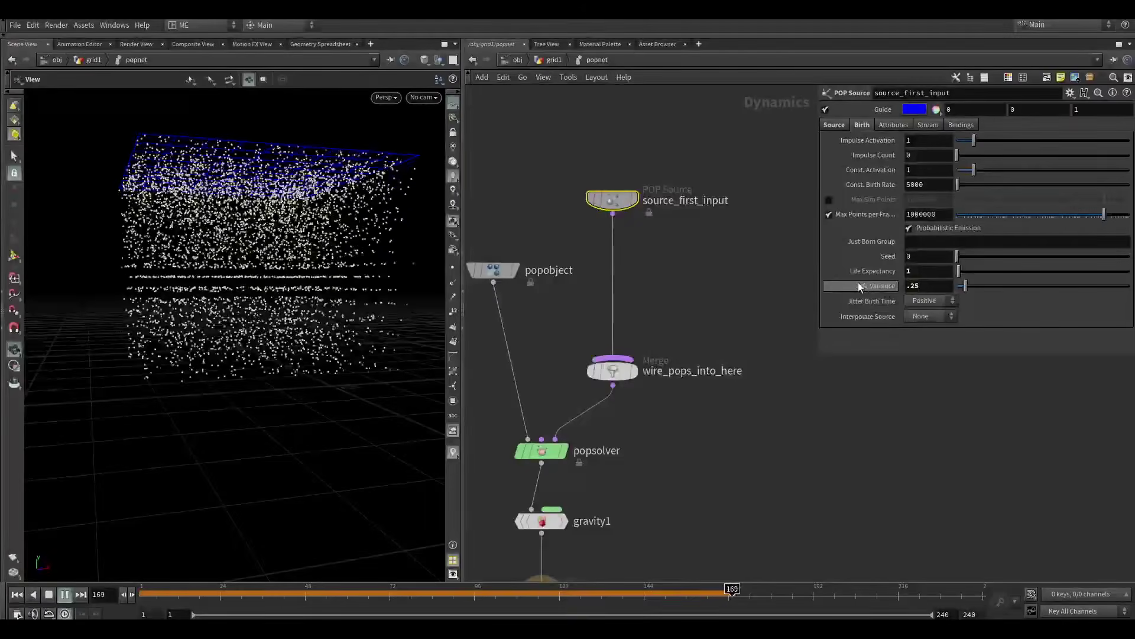
pyautogui.press('Return')
pyautogui.click(16, 594)
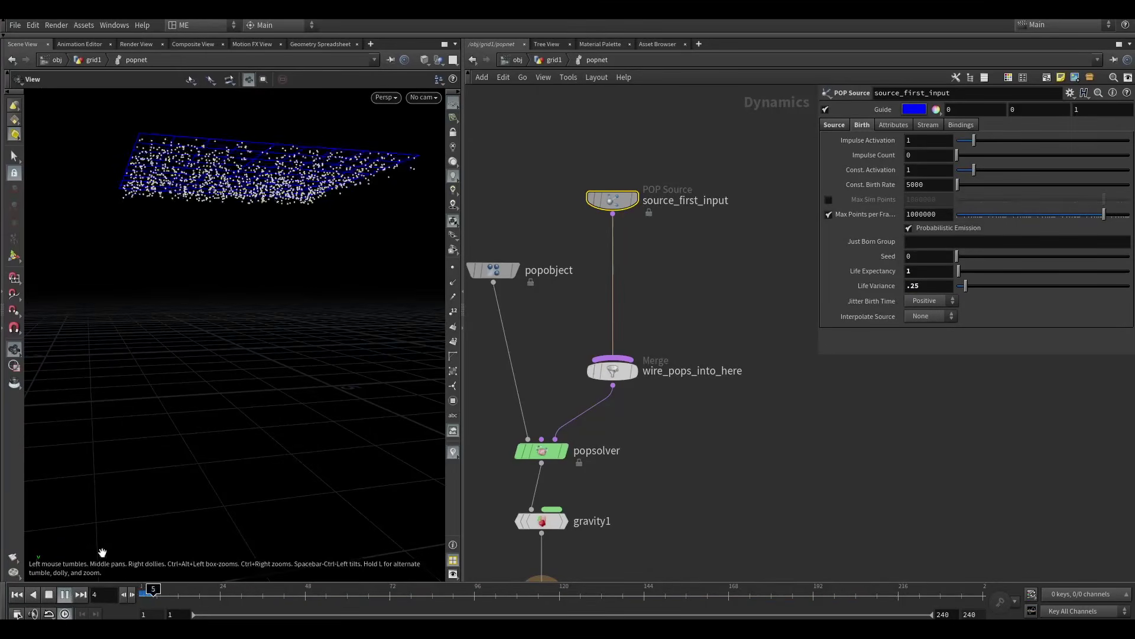
pyautogui.moveTo(301, 342); pyautogui.dragTo(348, 376)
pyautogui.moveTo(349, 440); pyautogui.dragTo(310, 417)
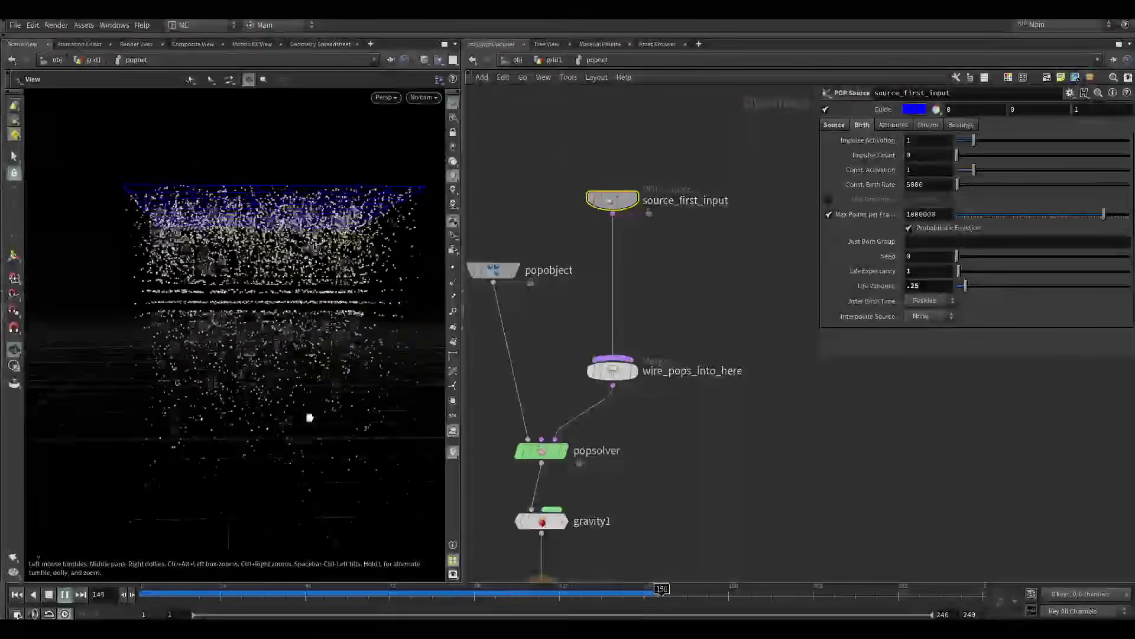
pyautogui.moveTo(207, 297); pyautogui.dragTo(246, 322)
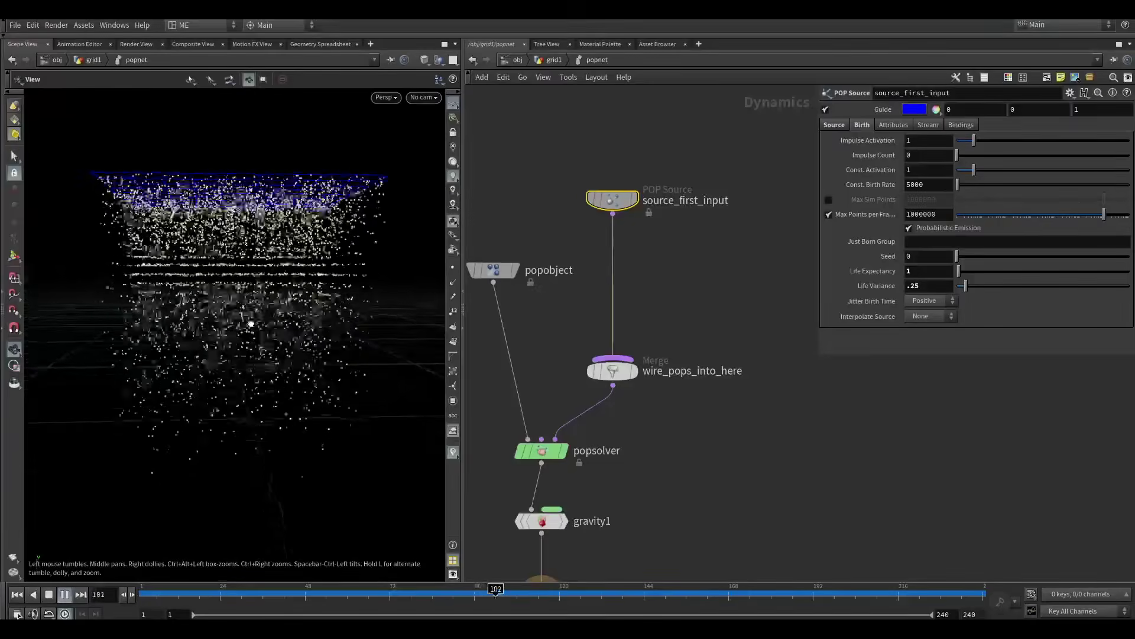
# Set the POP source's Initial Velocity to Add to inherited velocity and inspect the particle spread during playback.
pyautogui.click(892, 124)
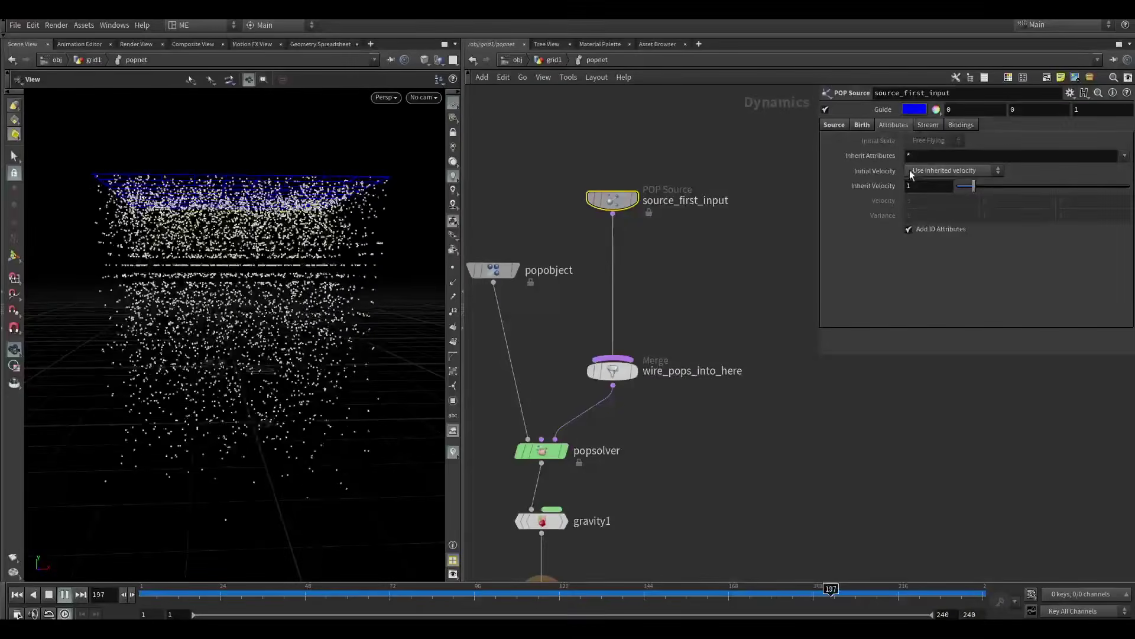
pyautogui.click(984, 171)
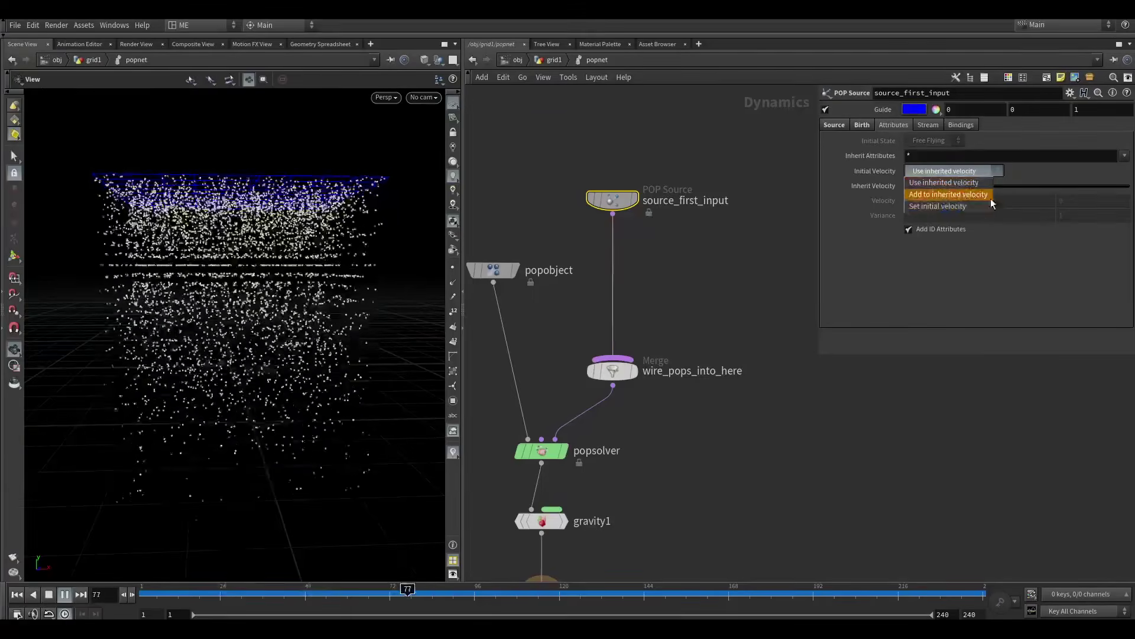
pyautogui.click(948, 195)
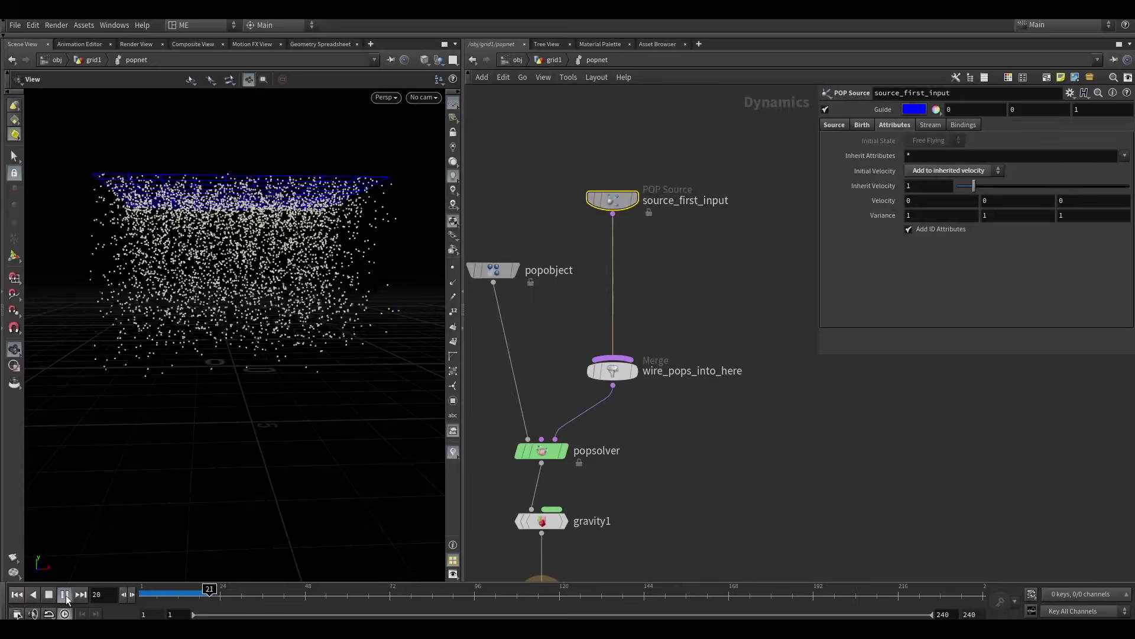
pyautogui.moveTo(235, 375); pyautogui.dragTo(297, 401)
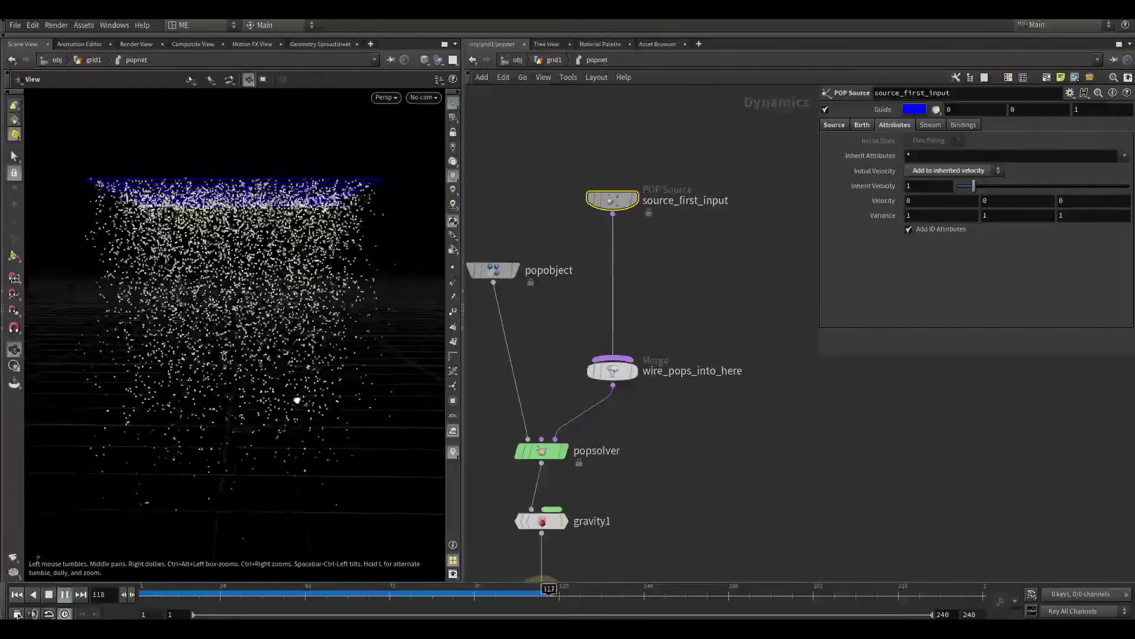
pyautogui.moveTo(262, 358); pyautogui.dragTo(278, 355)
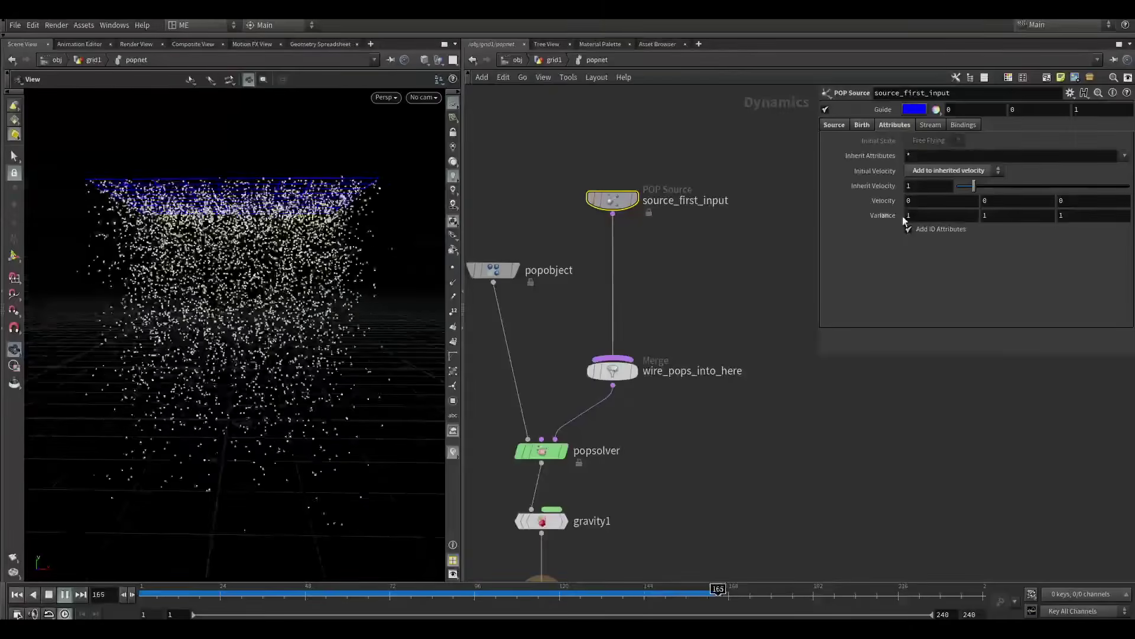
pyautogui.moveTo(324, 296); pyautogui.dragTo(360, 296)
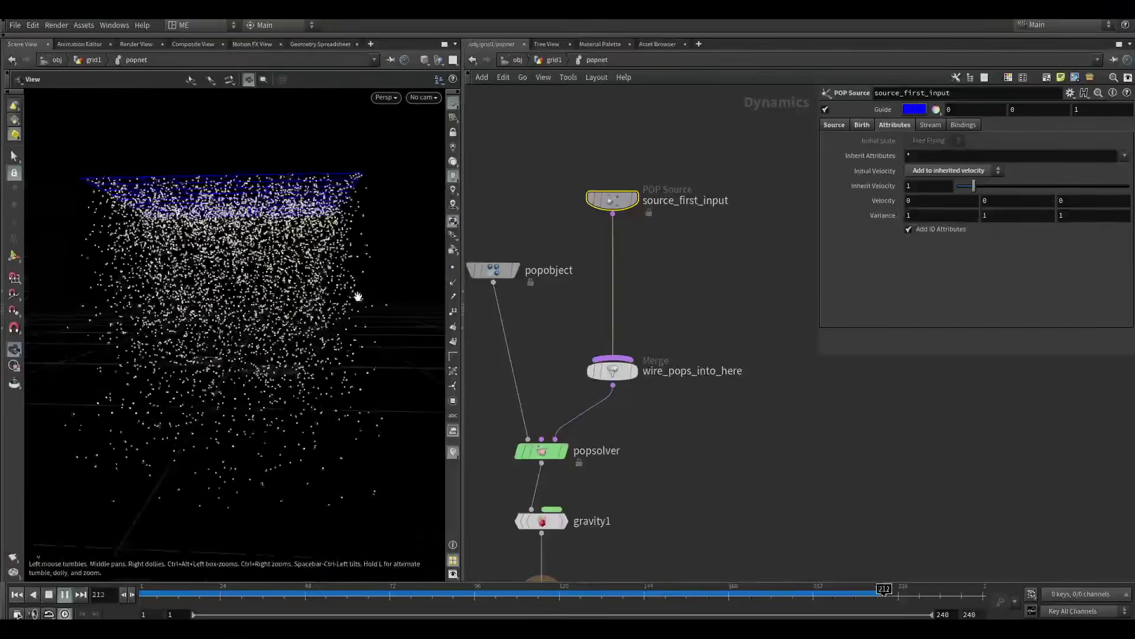
# Review the POP source's stream, source and birth settings.
pyautogui.click(928, 126)
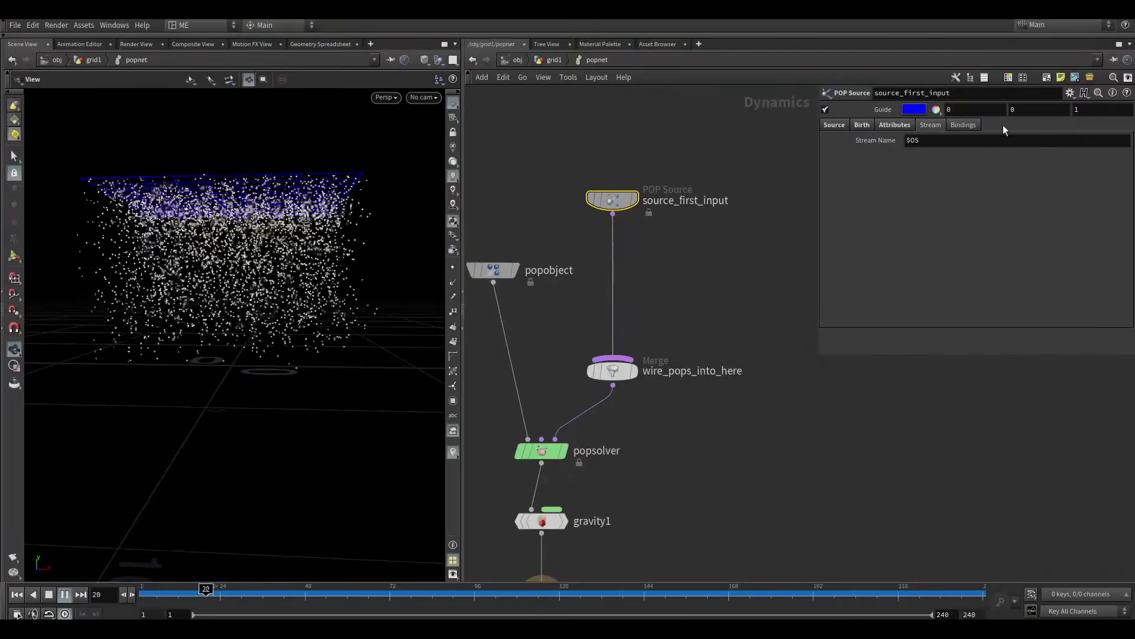
pyautogui.click(863, 125)
pyautogui.click(844, 125)
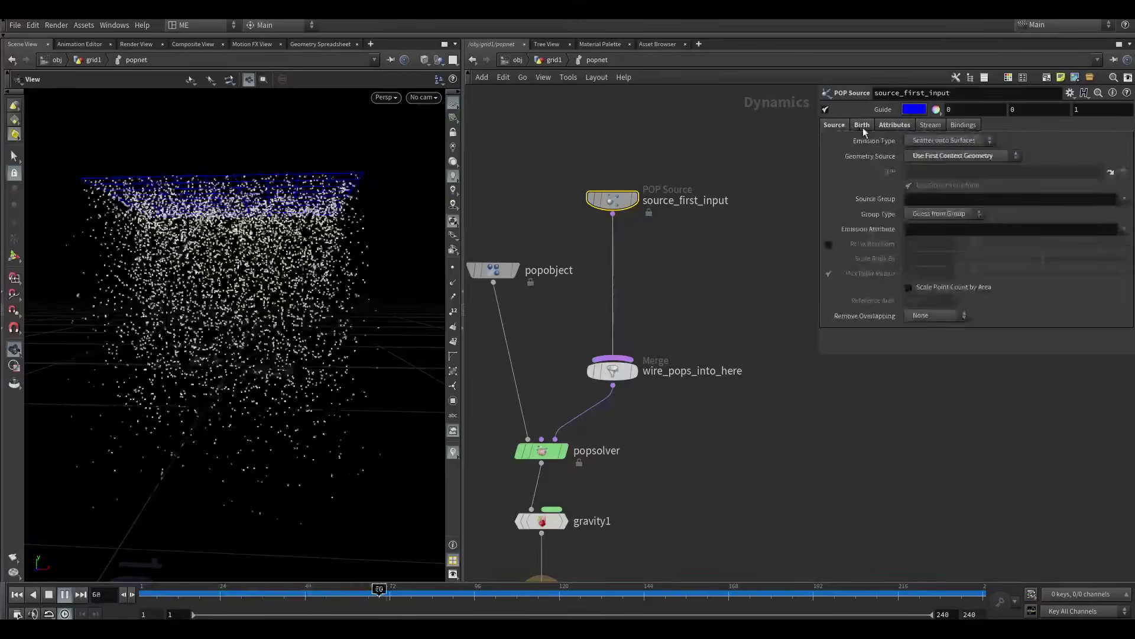
pyautogui.click(864, 126)
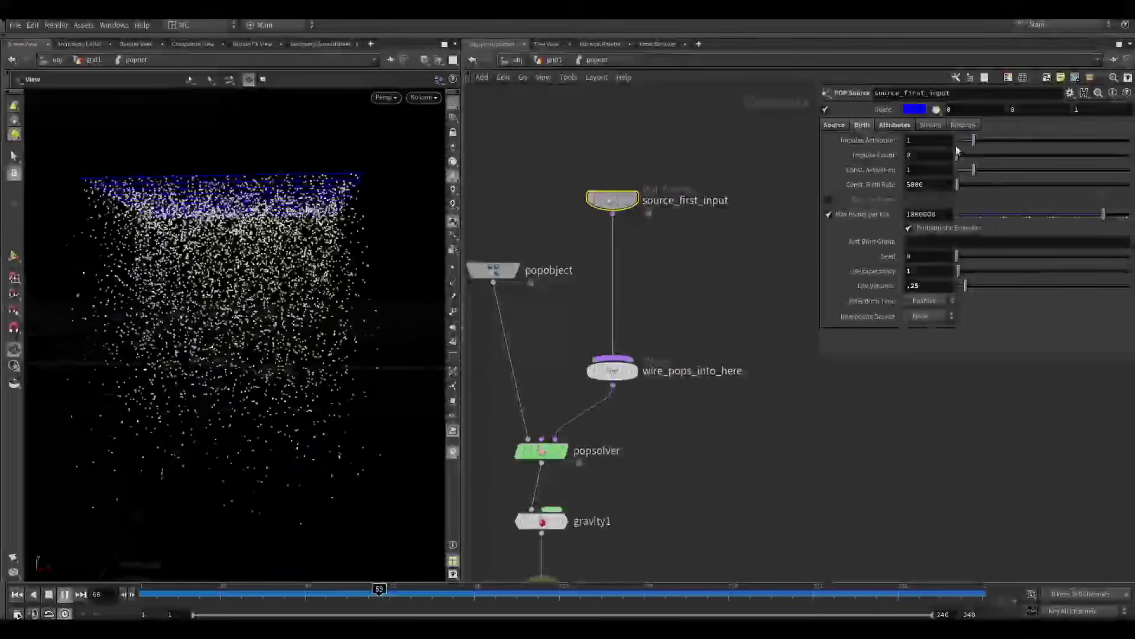
# Try an Impulse Count of 10 on the POP source, replay the simulation, and set the count back to 0.
pyautogui.click(48, 595)
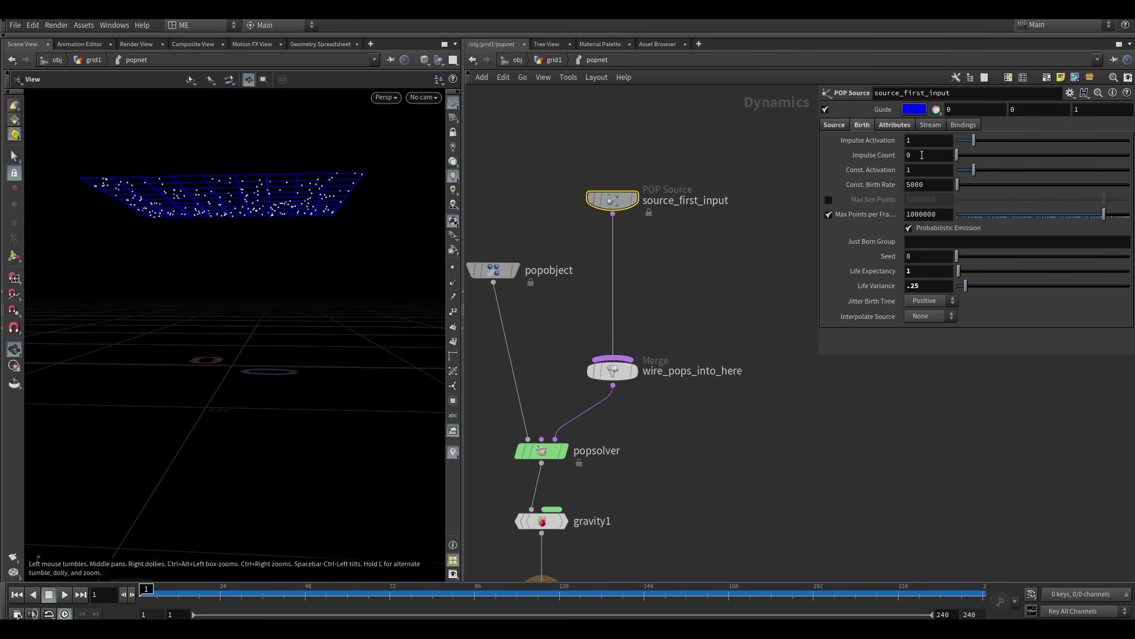
pyautogui.press('Return')
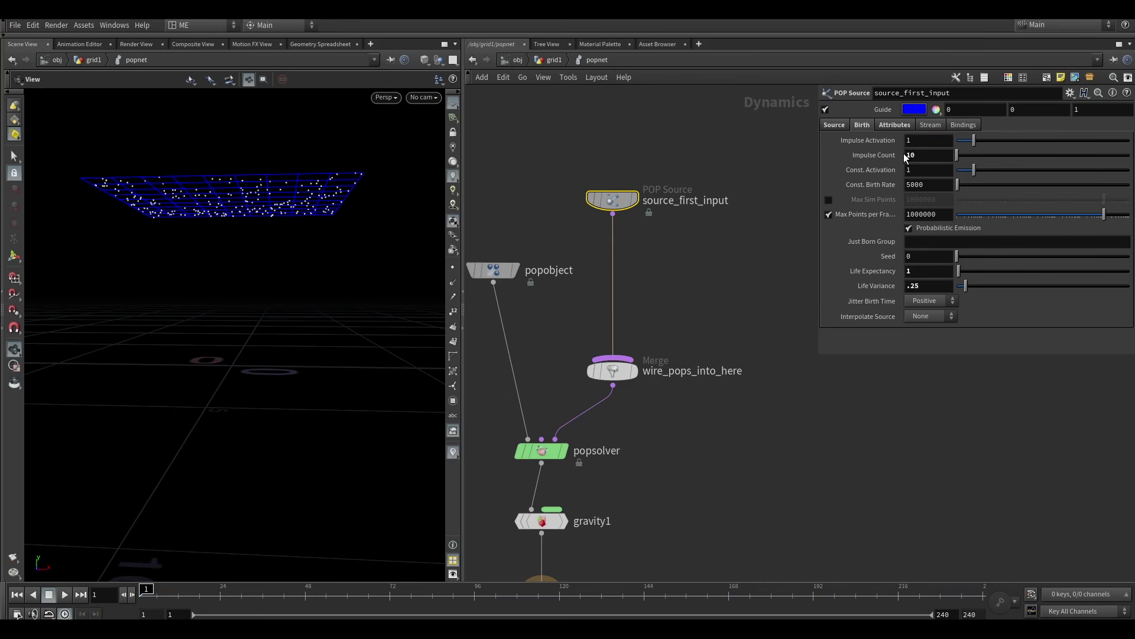
pyautogui.click(64, 596)
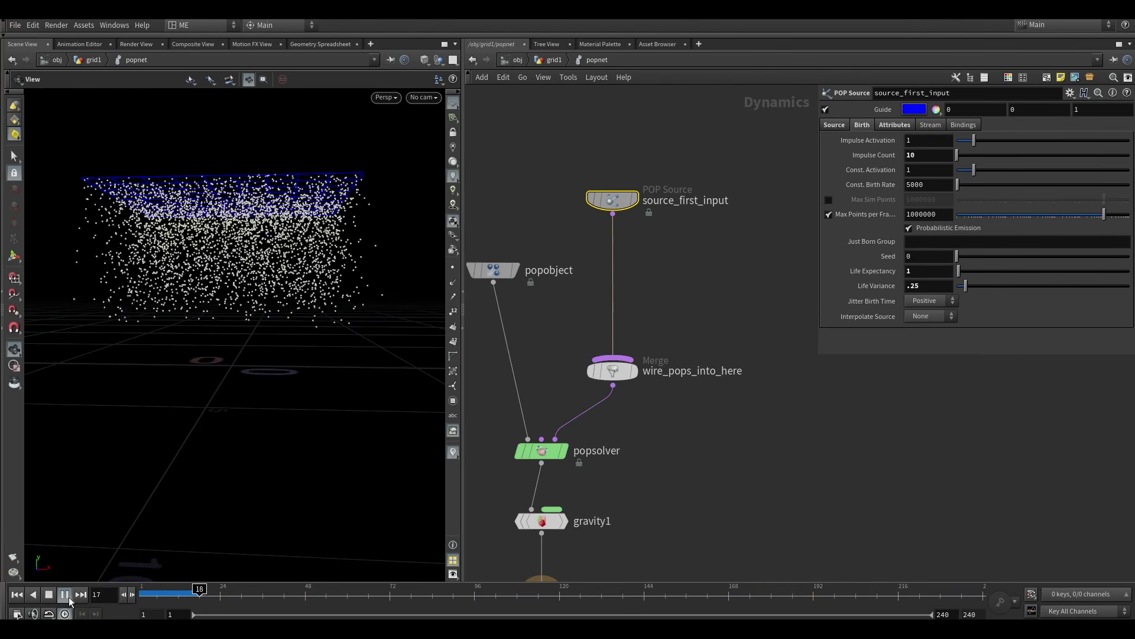
pyautogui.click(19, 595)
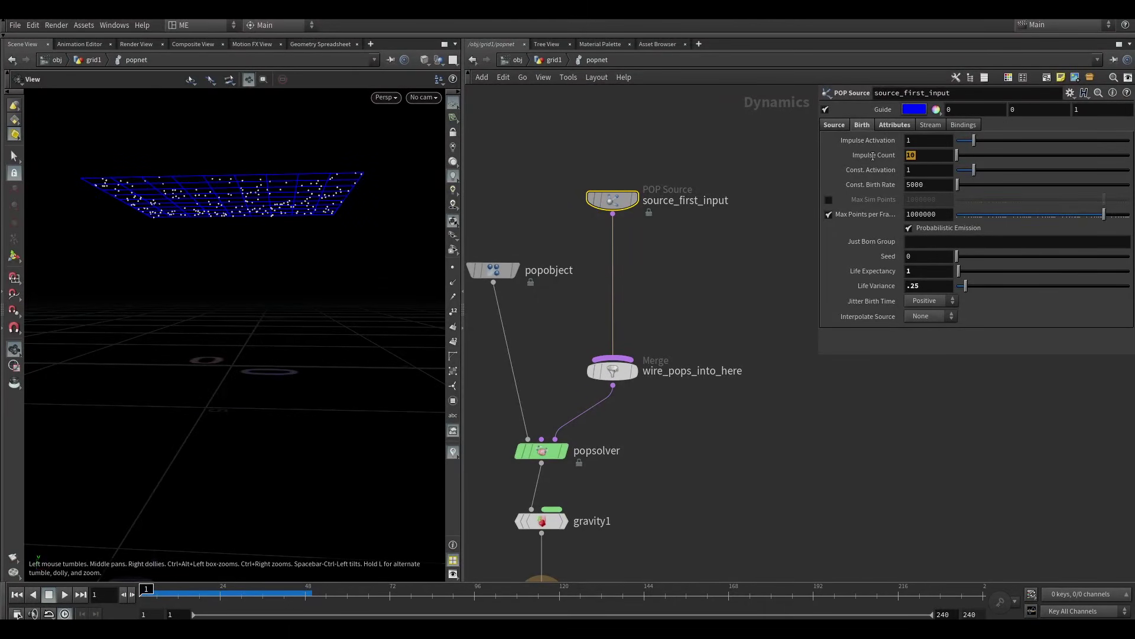
pyautogui.click(928, 153)
pyautogui.moveTo(924, 159); pyautogui.dragTo(857, 162)
pyautogui.write('0')
pyautogui.press('Return')
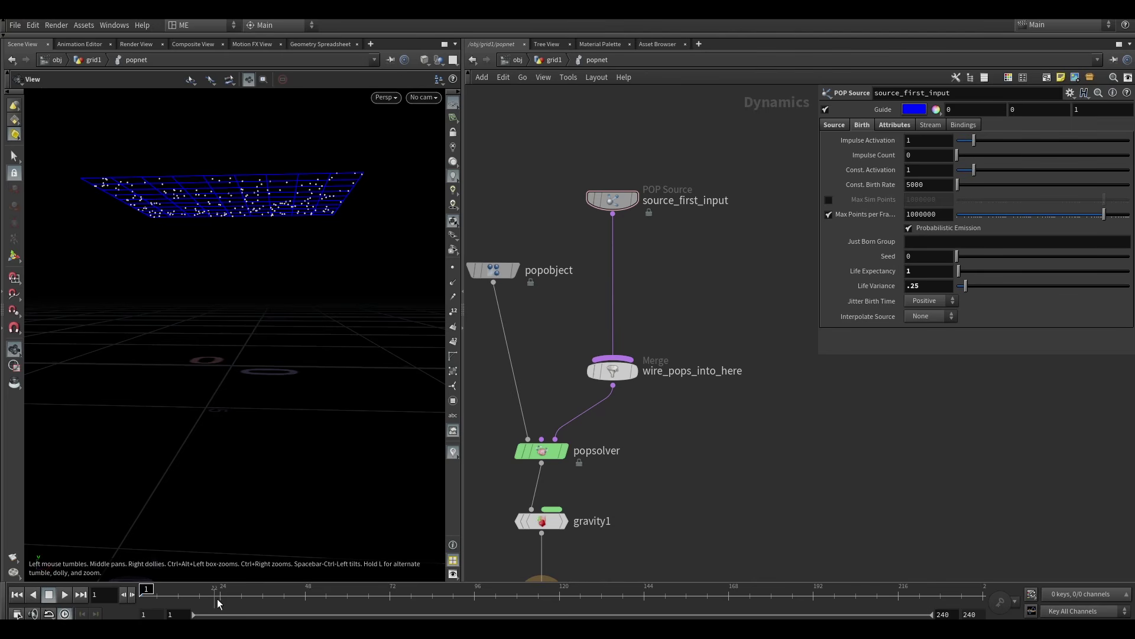
# Advance the simulation to frame 24 to examine one second of emission at the constant birth rate, and return to frame 1.
pyautogui.click(926, 185)
pyautogui.click(220, 603)
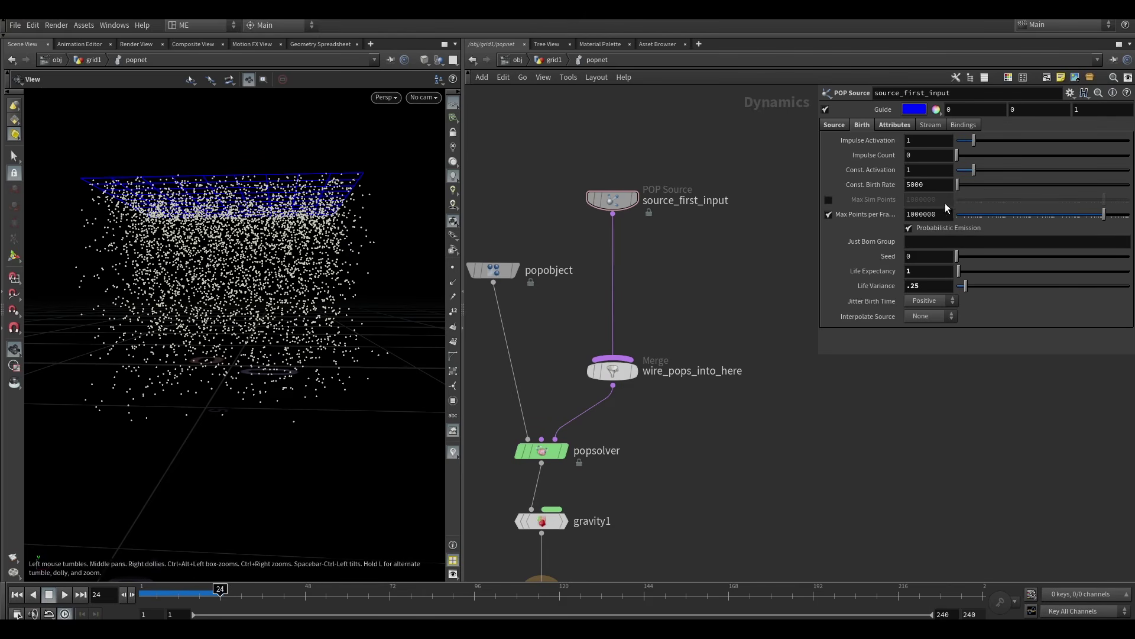
pyautogui.click(934, 184)
pyautogui.click(142, 594)
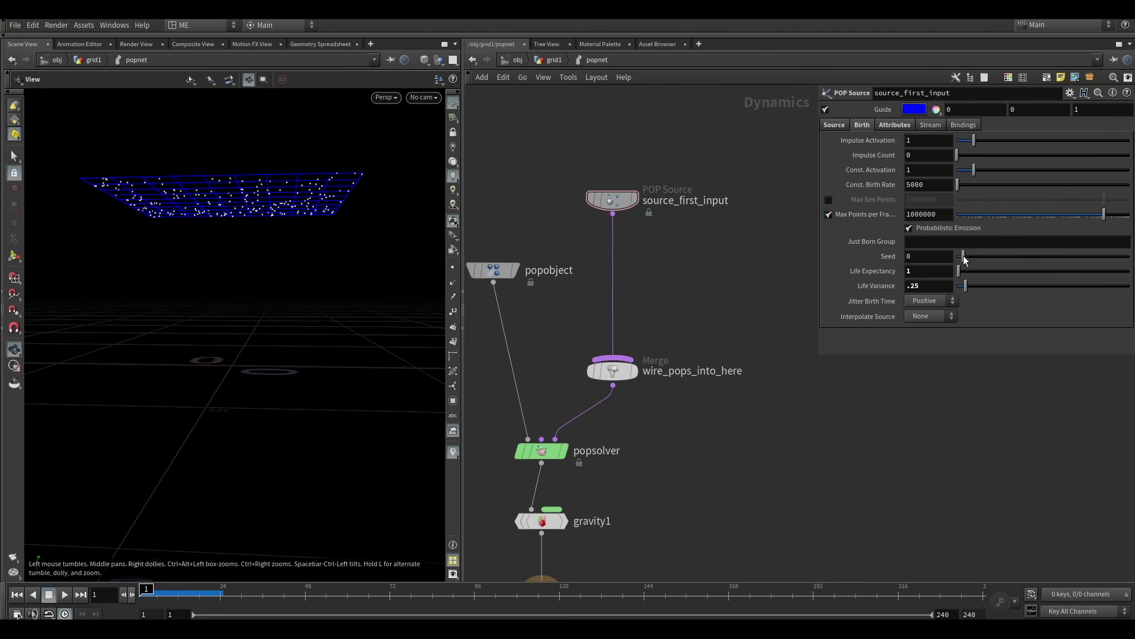
# Set the POP source's Seed to 0.45, play the simulation, and rewind to the first frame.
pyautogui.moveTo(964, 258); pyautogui.dragTo(967, 258)
pyautogui.click(66, 593)
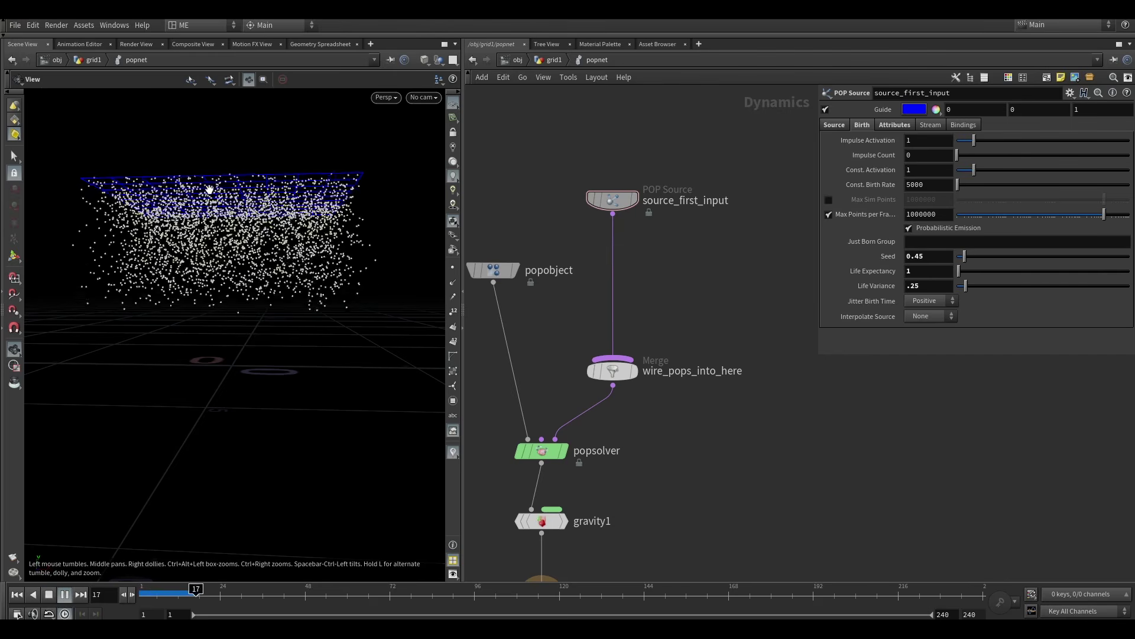
pyautogui.click(65, 594)
pyautogui.click(17, 595)
# Replay the simulation to examine the particle fall from different angles and distances, and rewind to the first frame.
pyautogui.moveTo(241, 391); pyautogui.dragTo(223, 373)
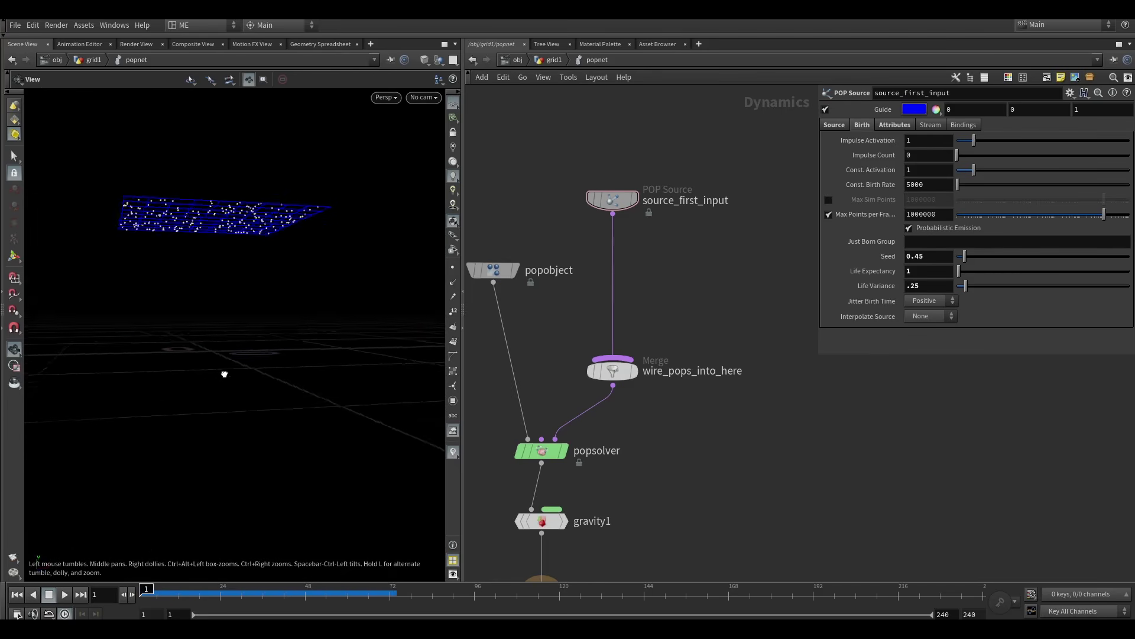
pyautogui.click(65, 594)
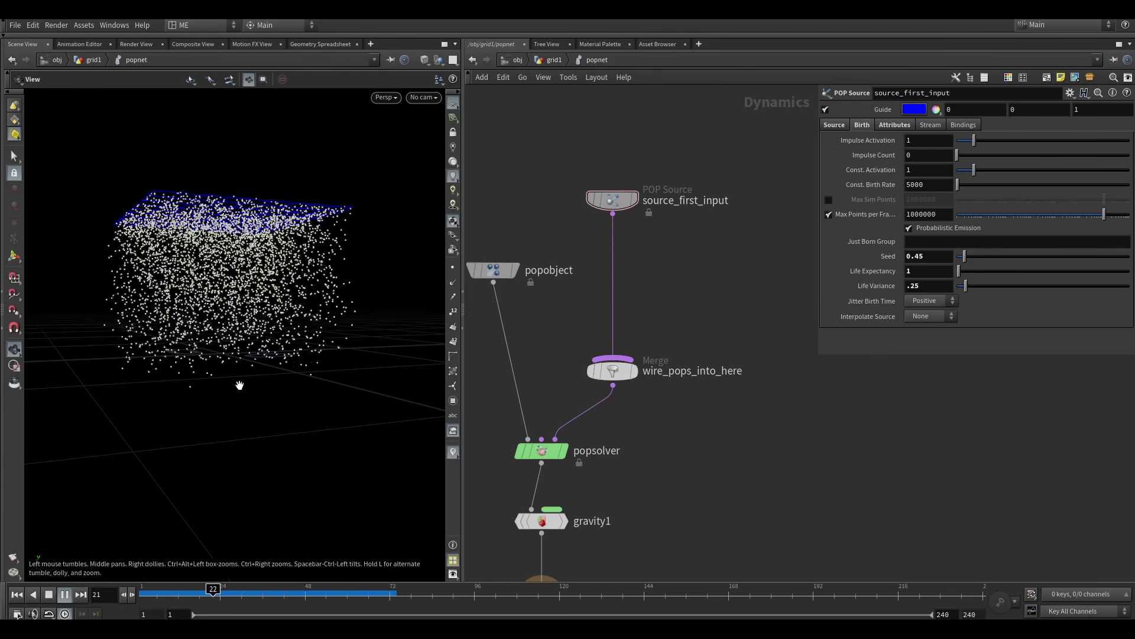
pyautogui.moveTo(277, 383); pyautogui.dragTo(208, 355, button='right')
pyautogui.moveTo(208, 355); pyautogui.dragTo(289, 407)
pyautogui.moveTo(288, 407); pyautogui.dragTo(182, 479, button='right')
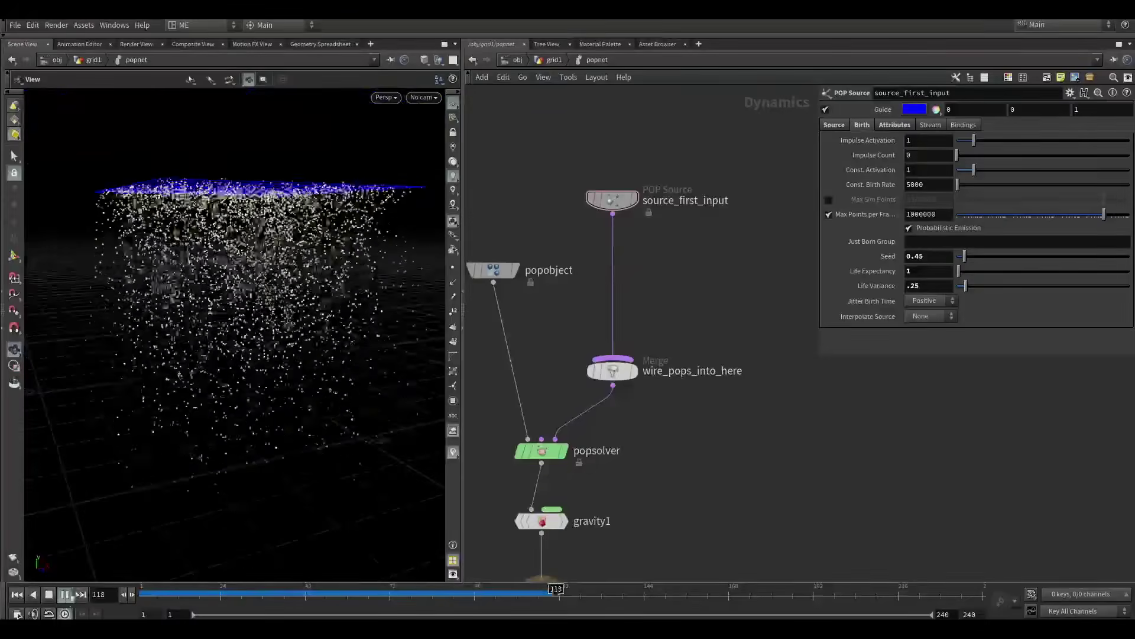
pyautogui.click(66, 594)
pyautogui.click(17, 594)
# Leave the particle network, open the geo1 object holding the template head, and get a close view of the head.
pyautogui.click(549, 61)
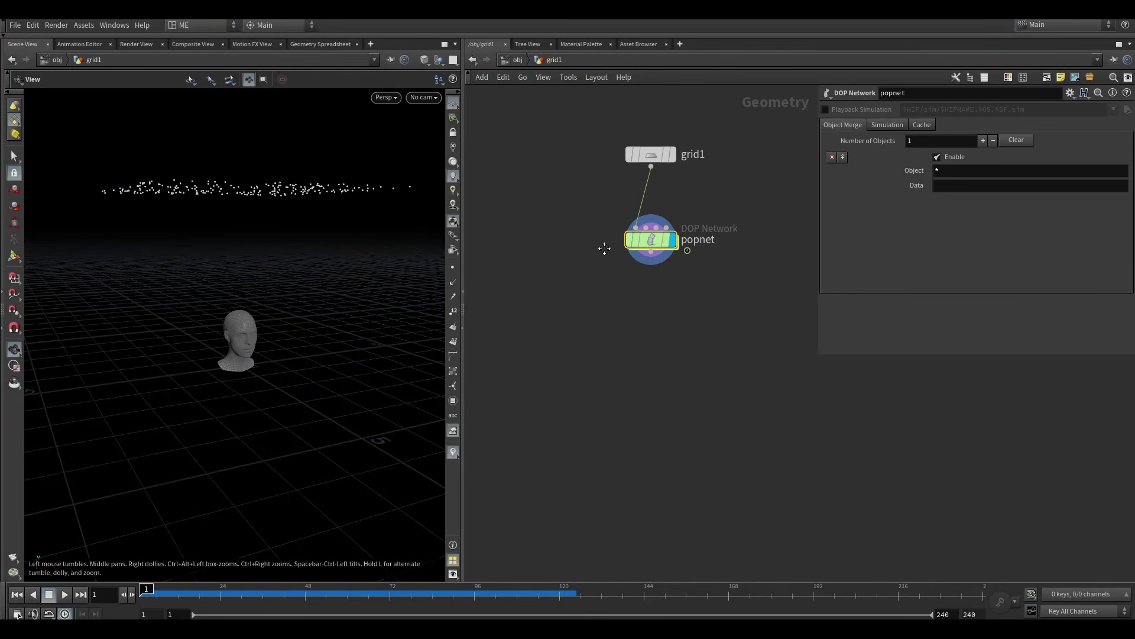
pyautogui.click(517, 62)
pyautogui.doubleClick(559, 232)
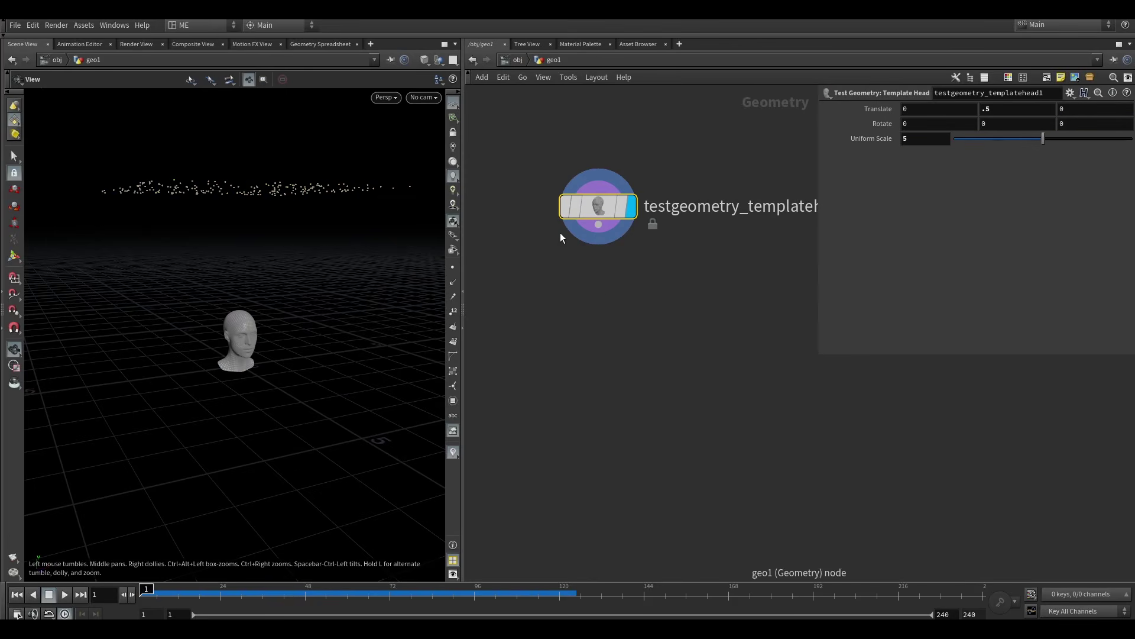
pyautogui.moveTo(256, 364); pyautogui.dragTo(289, 332)
pyautogui.scroll(5, 247, 370)
pyautogui.scroll(5, 290, 375)
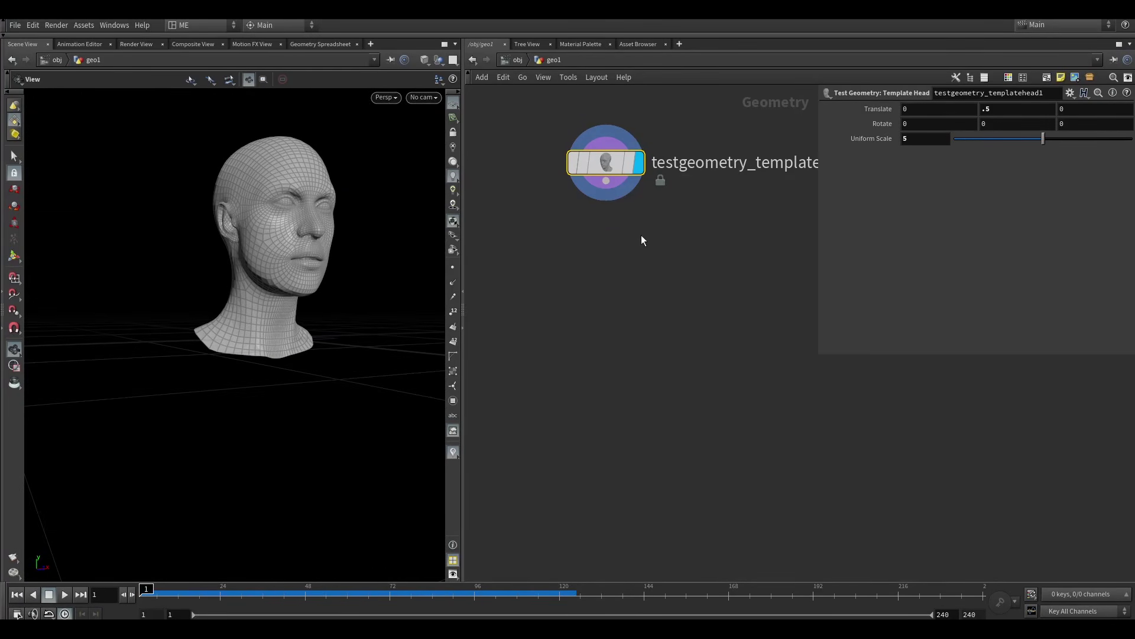
# Add a PolyFill node beneath the template head node, wire it in, display it, and align it in the network.
pyautogui.press('Tab')
pyautogui.write('poly')
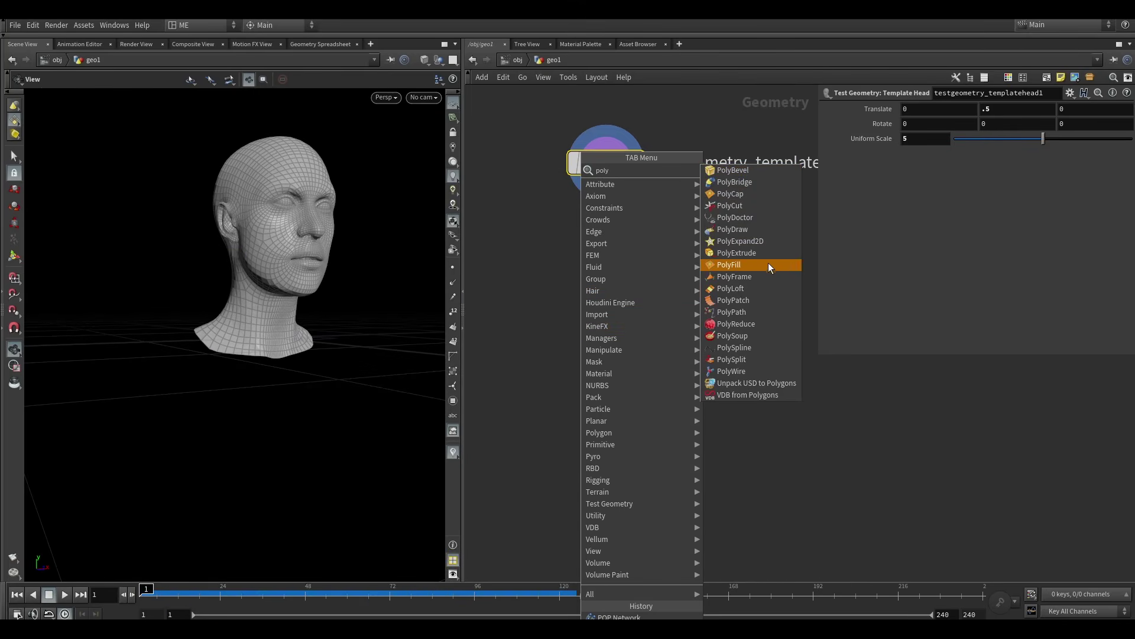
pyautogui.click(754, 265)
pyautogui.click(616, 329)
pyautogui.moveTo(582, 329); pyautogui.dragTo(616, 242)
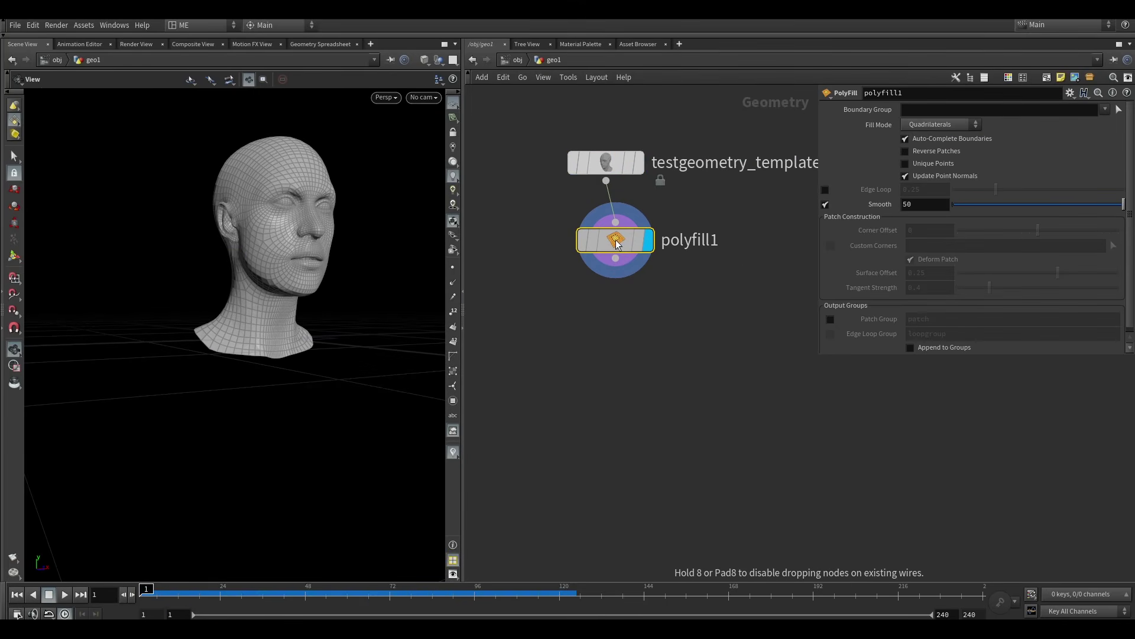
pyautogui.moveTo(269, 355); pyautogui.dragTo(337, 272)
pyautogui.moveTo(252, 300); pyautogui.dragTo(220, 352)
pyautogui.moveTo(627, 313); pyautogui.dragTo(606, 317, button='middle')
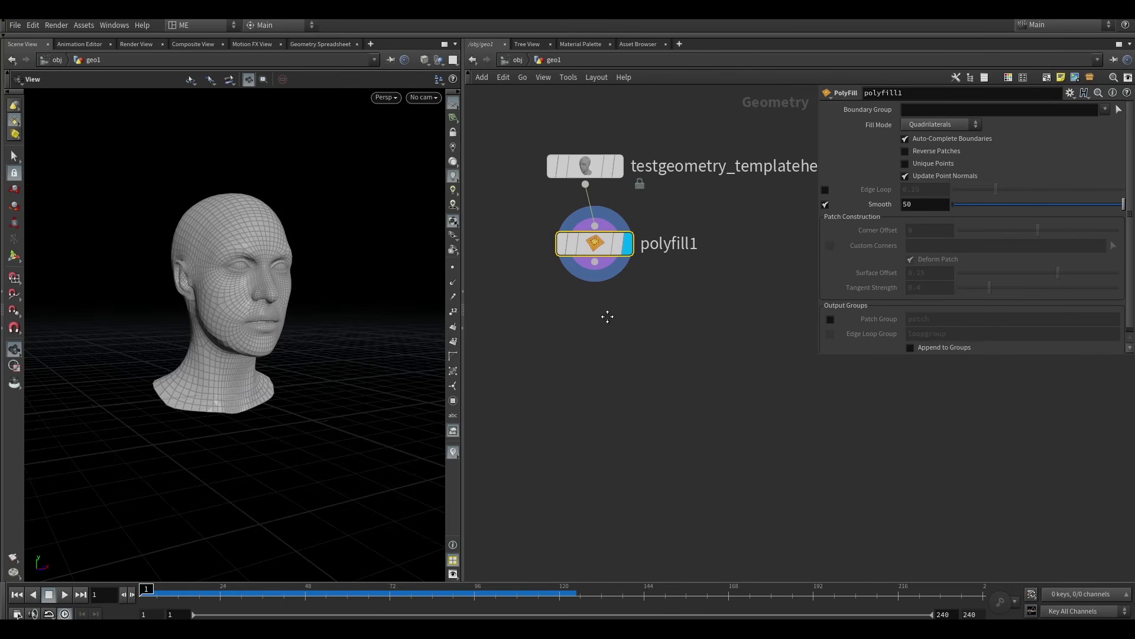
pyautogui.moveTo(594, 242); pyautogui.dragTo(585, 244)
# Add a Collision Source node, connect it to the output of polyfill1, and display it.
pyautogui.press('Tab')
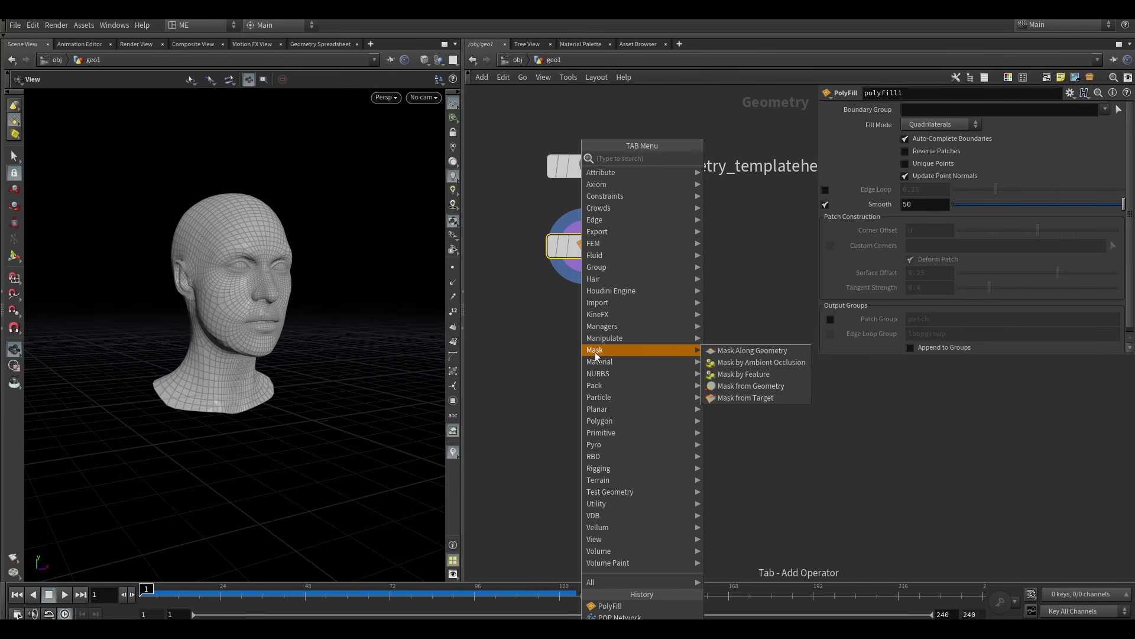
pyautogui.write('coll')
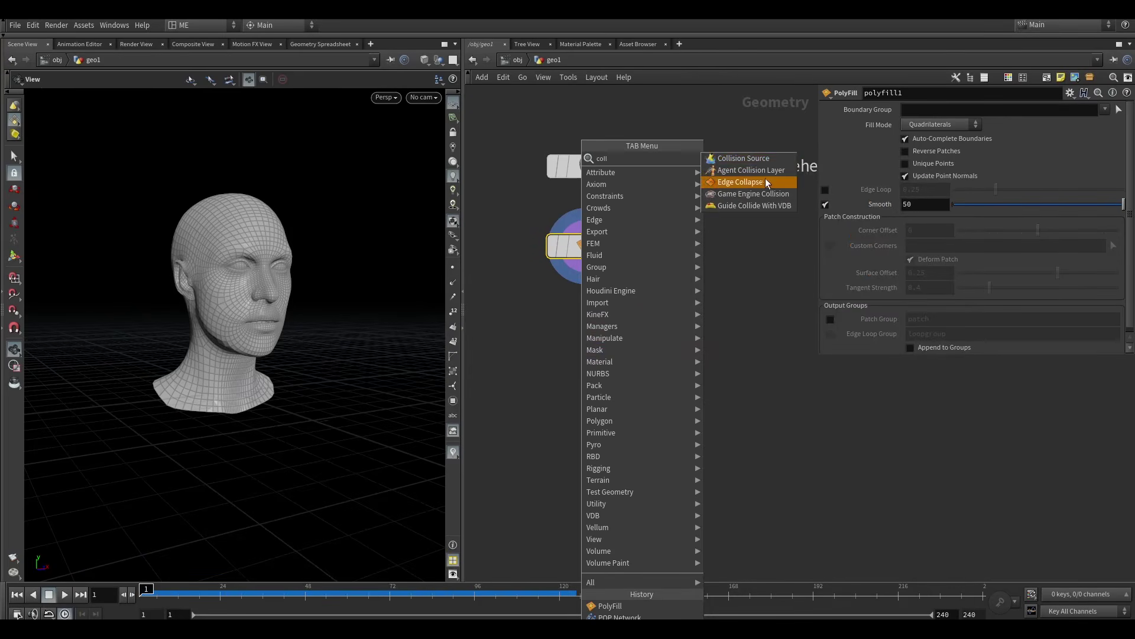
pyautogui.click(758, 161)
pyautogui.click(584, 347)
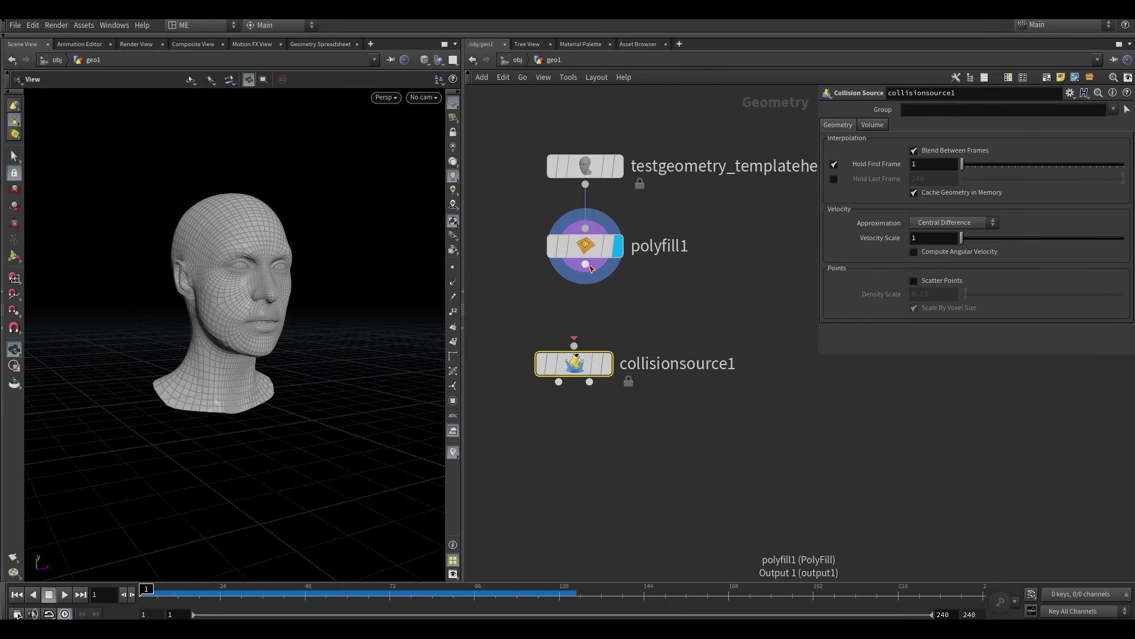
pyautogui.click(620, 355)
pyautogui.moveTo(590, 349); pyautogui.dragTo(571, 369)
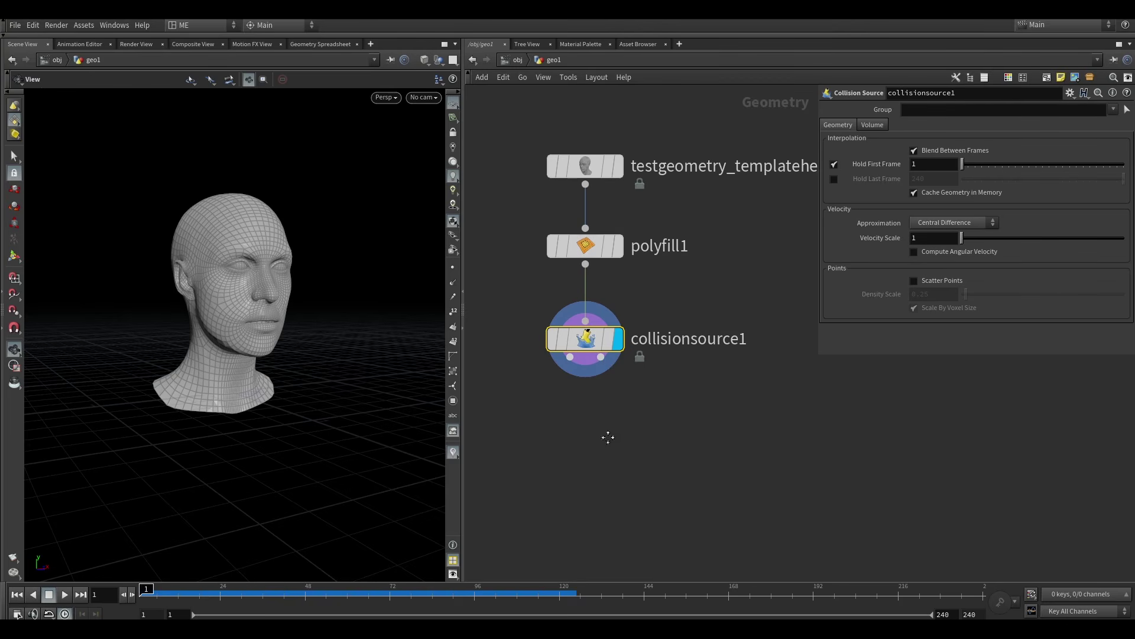
# Place two Null nodes side by side beneath the Collision Source, duplicating the first to make the second.
pyautogui.moveTo(606, 437); pyautogui.dragTo(641, 374, button='middle')
pyautogui.press('Tab')
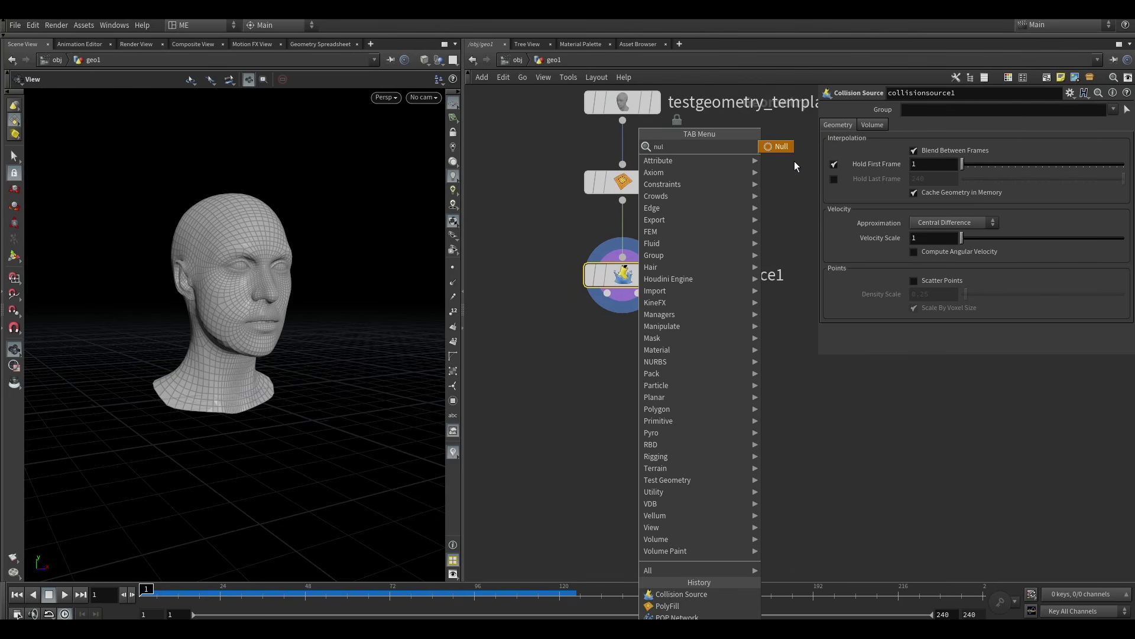
pyautogui.click(794, 161)
pyautogui.click(570, 410)
pyautogui.keyDown('alt'); pyautogui.moveTo(570, 410); pyautogui.dragTo(706, 409); pyautogui.keyUp('alt')
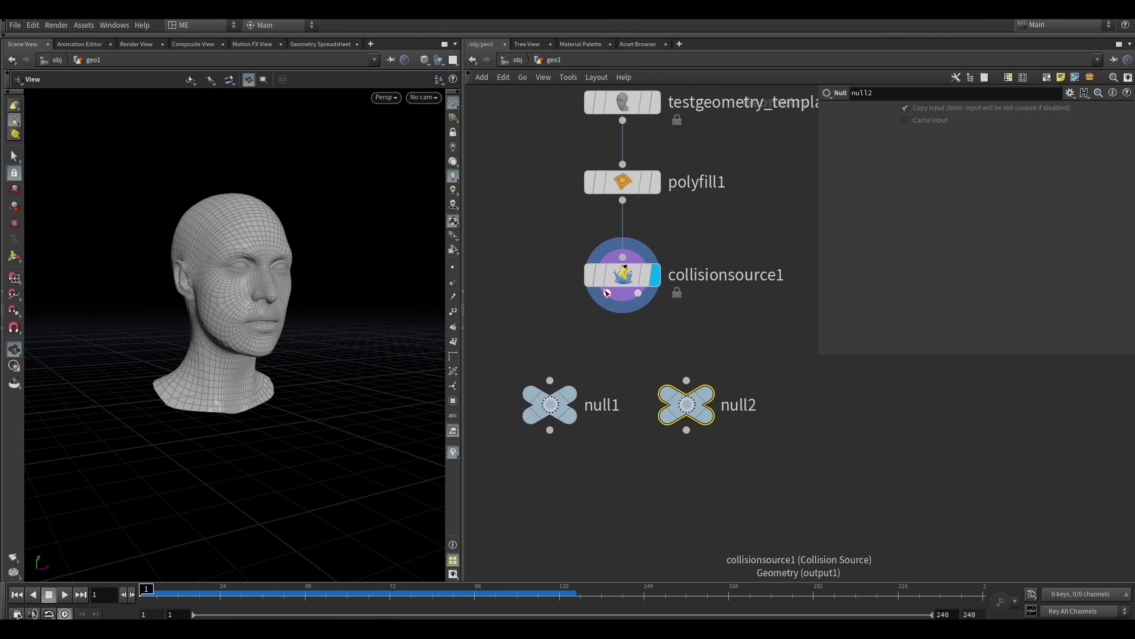
# Connect the collision source's geometry output to null1 and its second output to null2, displaying each null to compare them.
pyautogui.moveTo(608, 292); pyautogui.dragTo(532, 414)
pyautogui.press('r')
pyautogui.click(548, 416)
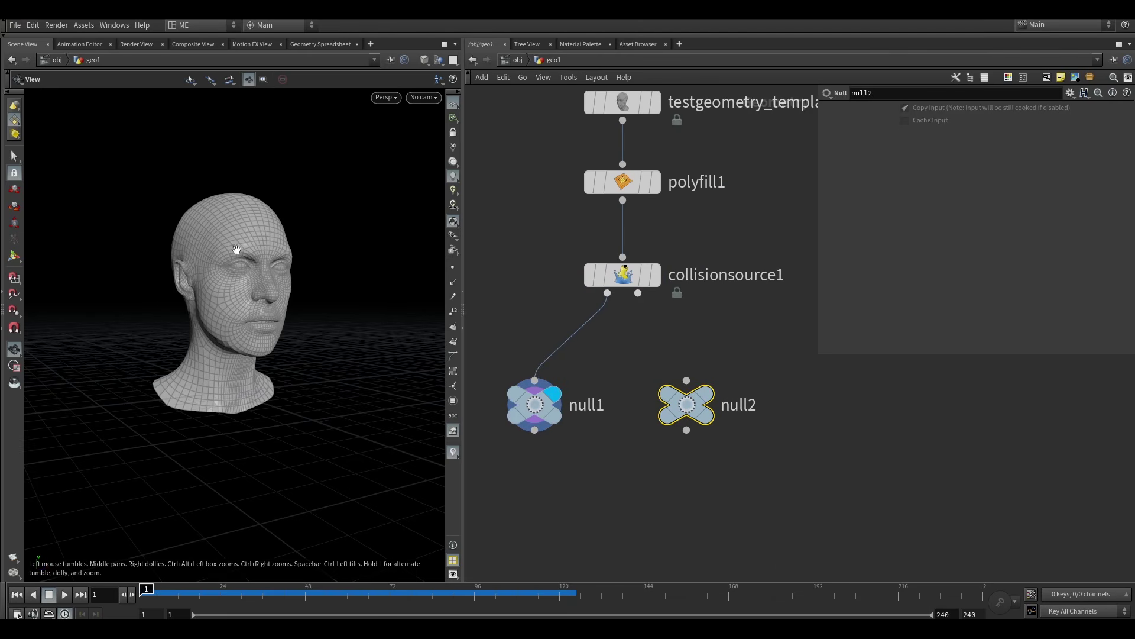
pyautogui.moveTo(638, 294); pyautogui.dragTo(687, 383)
pyautogui.click(708, 402)
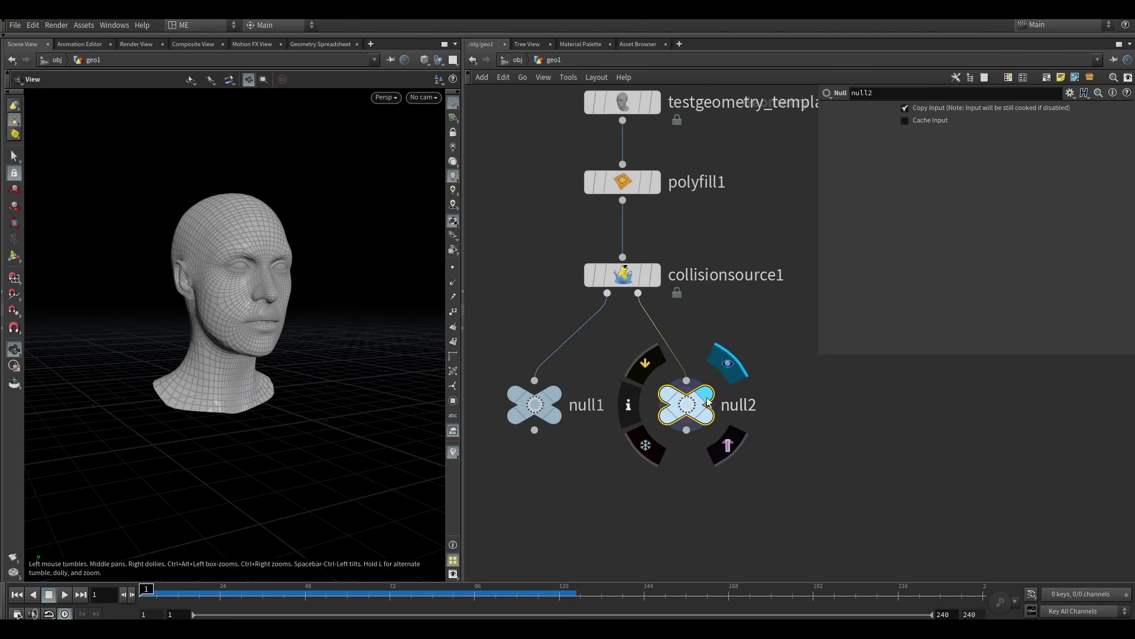
pyautogui.moveTo(70, 243); pyautogui.dragTo(231, 284)
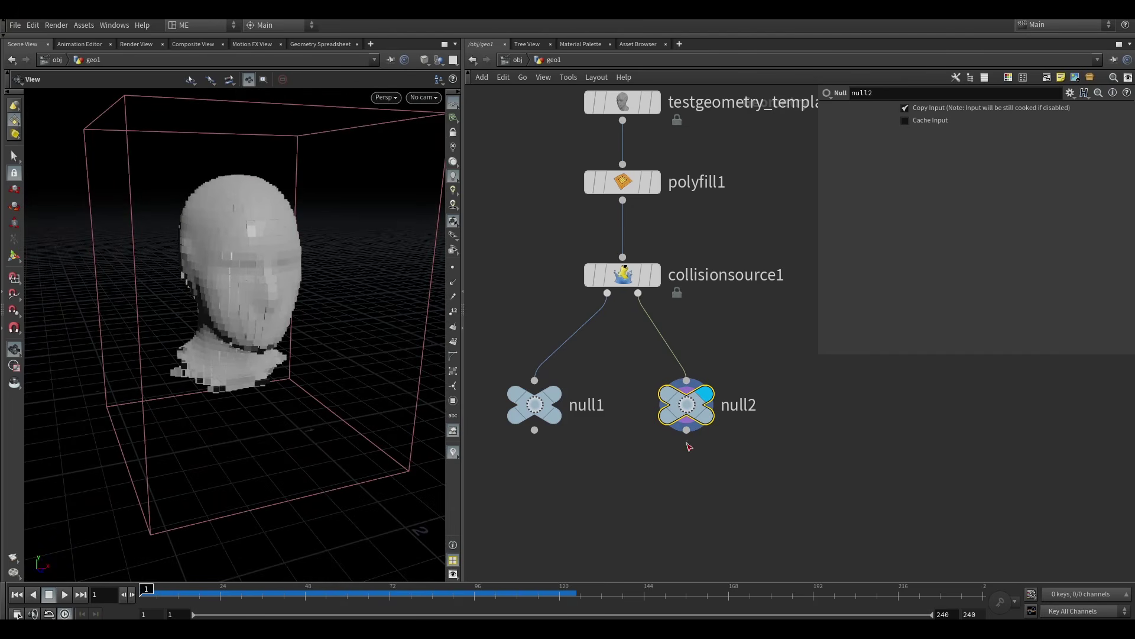
# Turn off Blend Between Frames on the collision source and choose its velocity Approximation option.
pyautogui.click(739, 278)
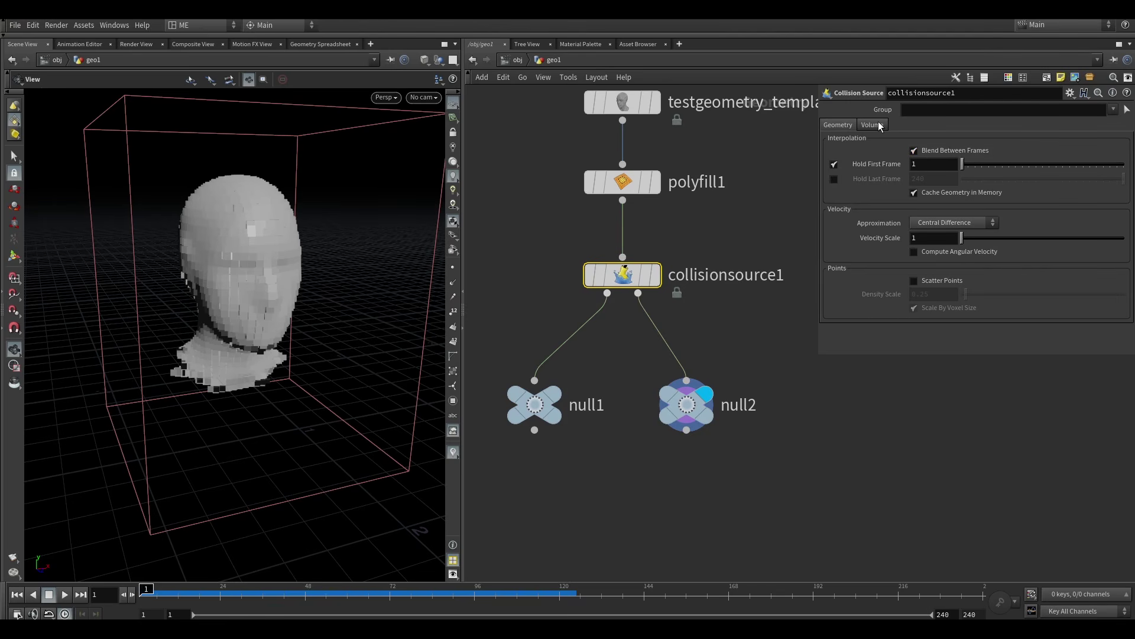
pyautogui.click(914, 152)
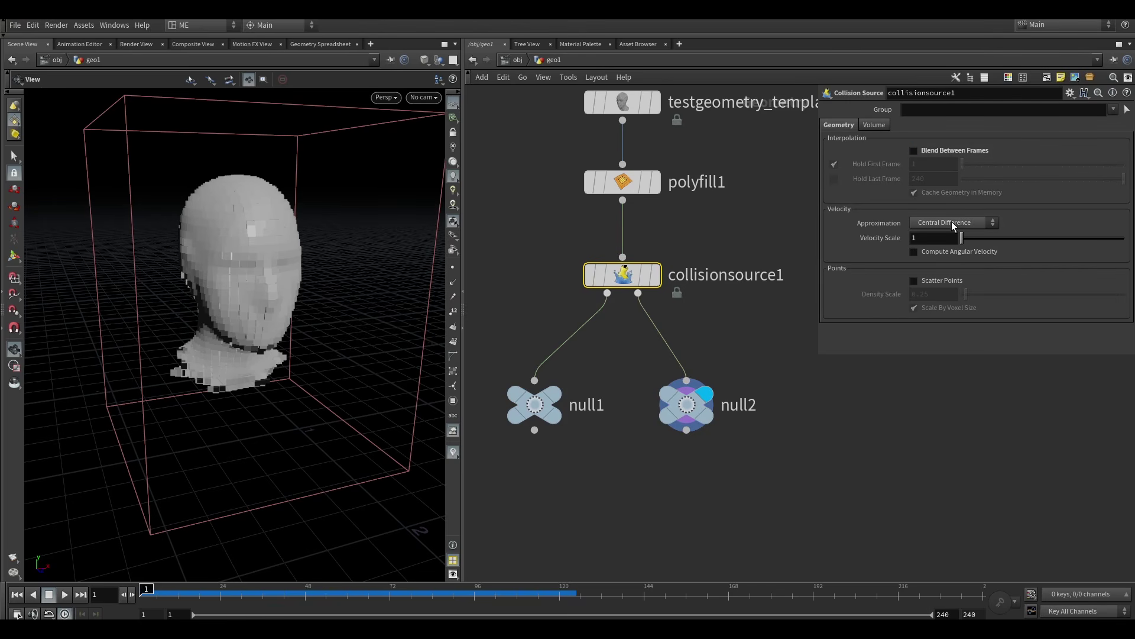
pyautogui.click(946, 223)
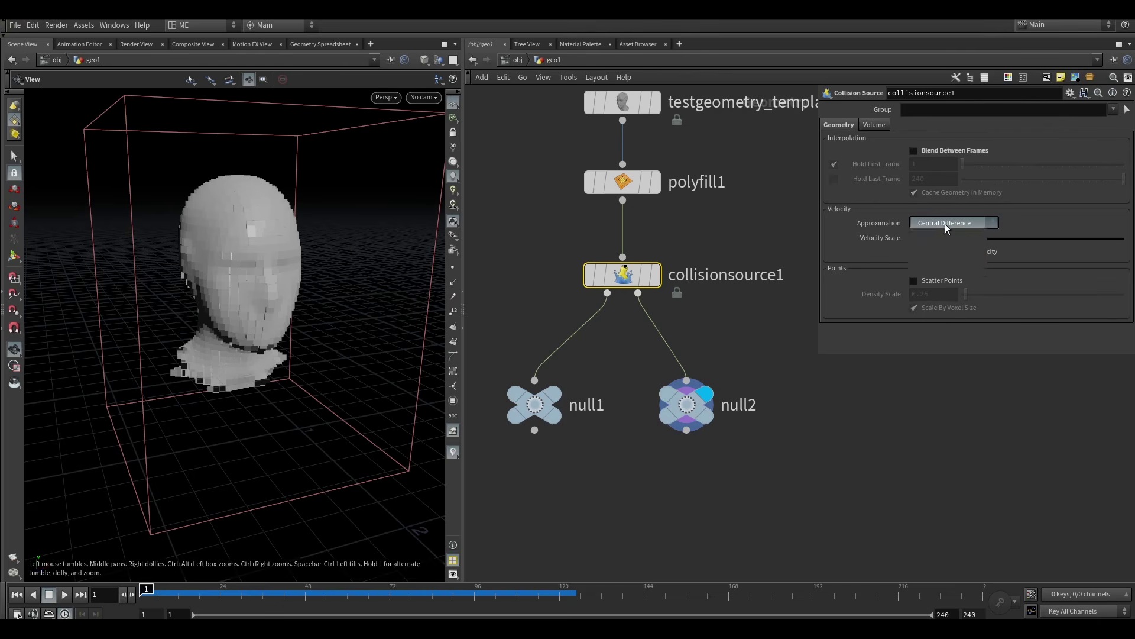
pyautogui.click(962, 235)
# Set the collision volume's Voxel Size to 0.01 and examine the head volume from several angles.
pyautogui.click(874, 125)
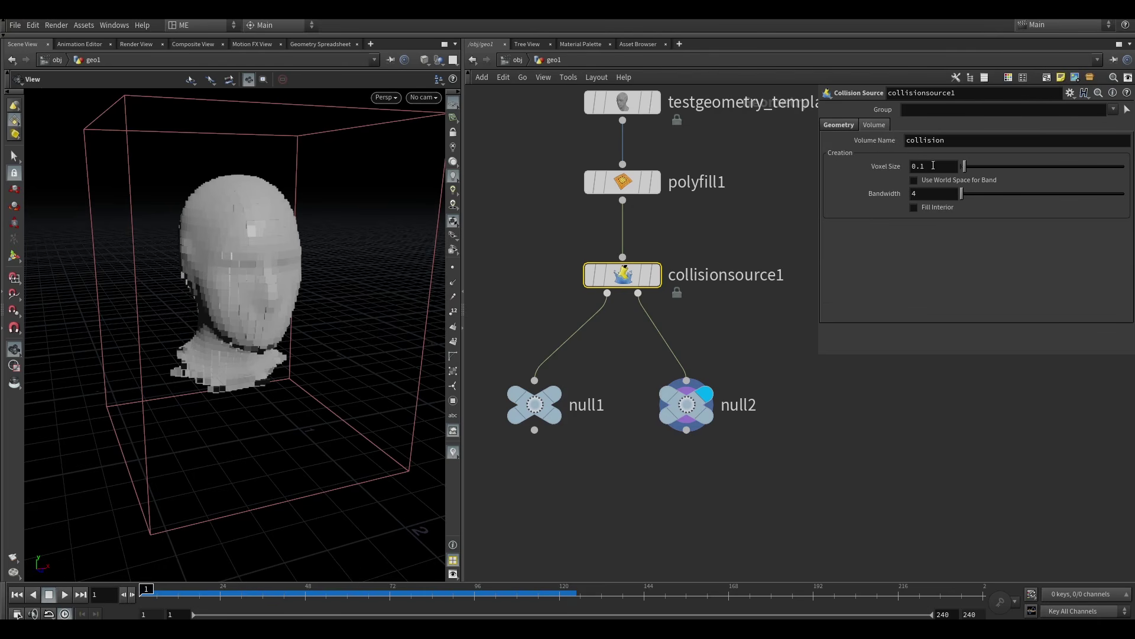
pyautogui.press('BackSpace')
pyautogui.write('01')
pyautogui.press('Return')
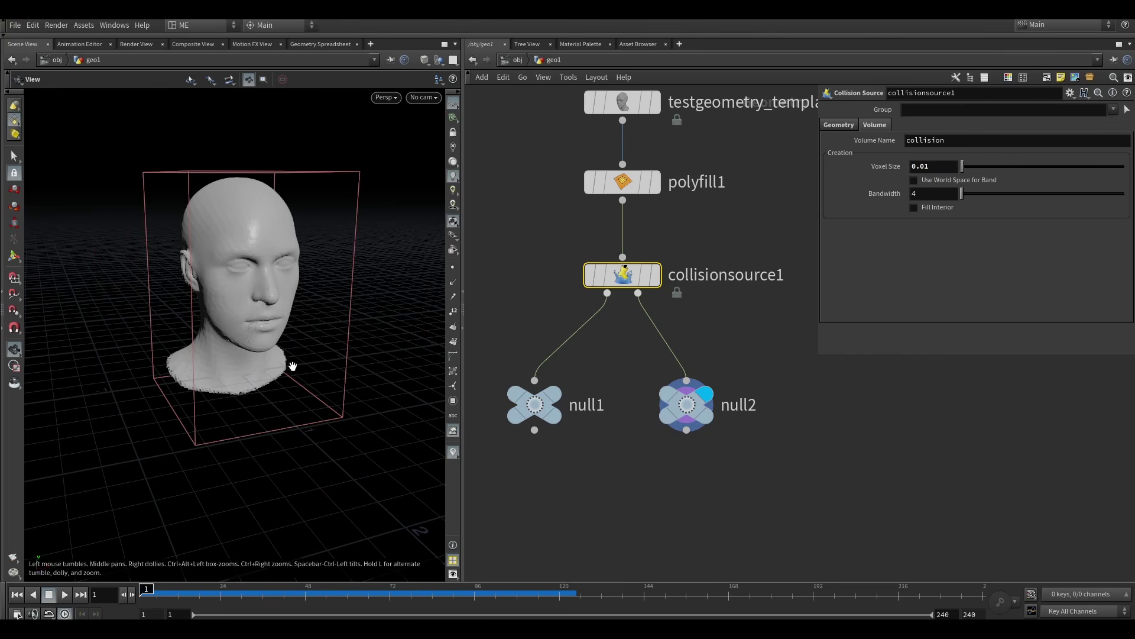
pyautogui.moveTo(293, 366); pyautogui.dragTo(230, 347)
pyautogui.scroll(5, 230, 347)
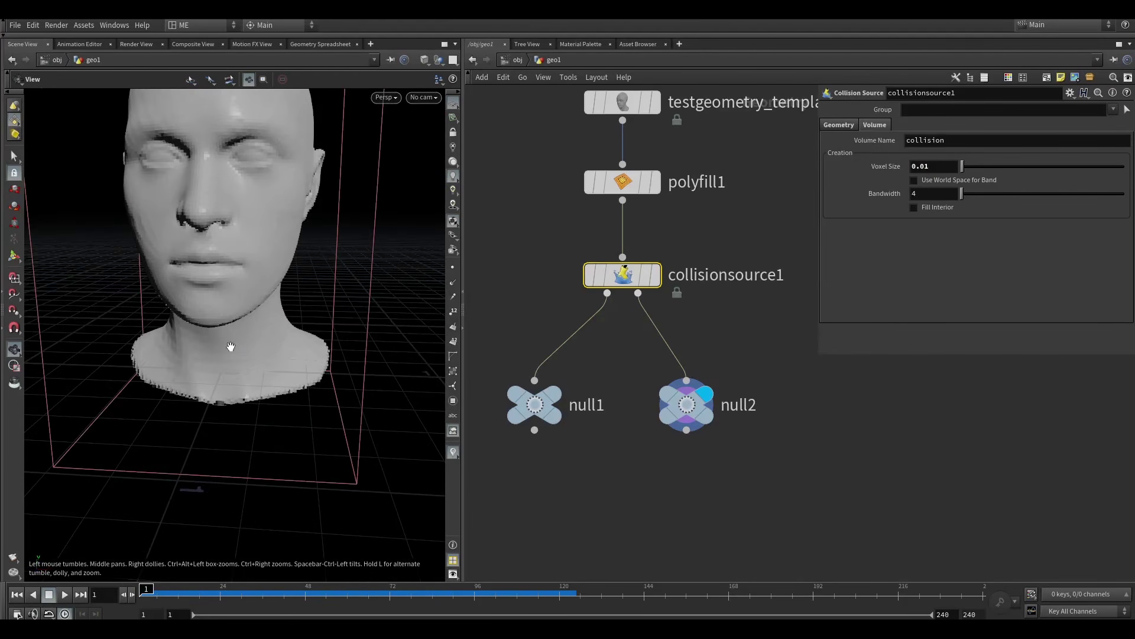
pyautogui.scroll(-6, 231, 347)
pyautogui.click(686, 404)
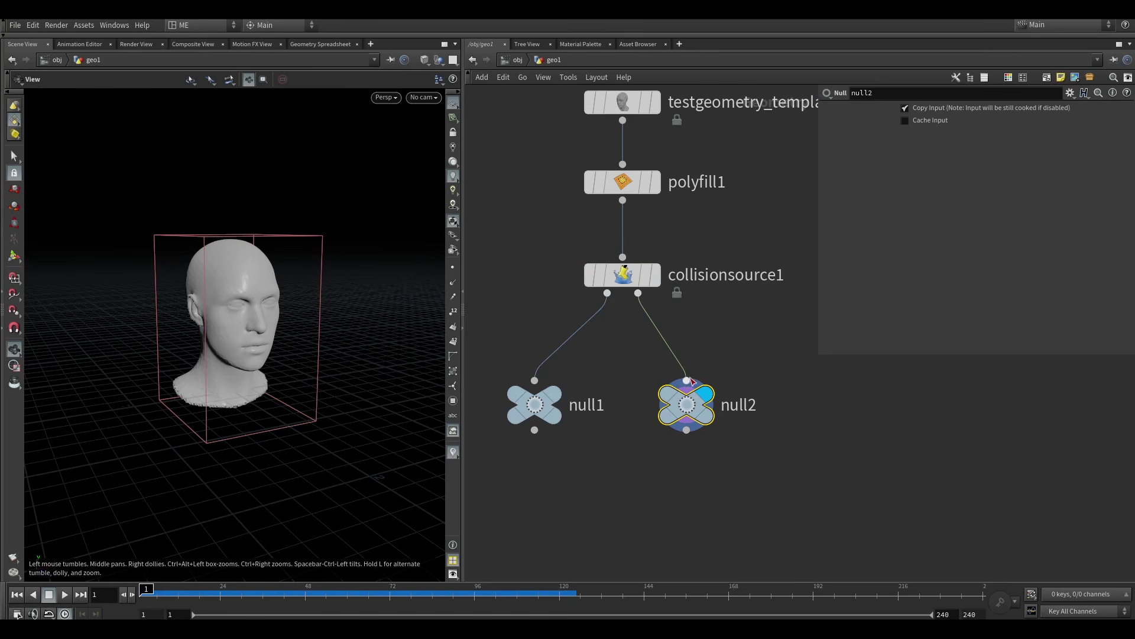
pyautogui.press('Up')
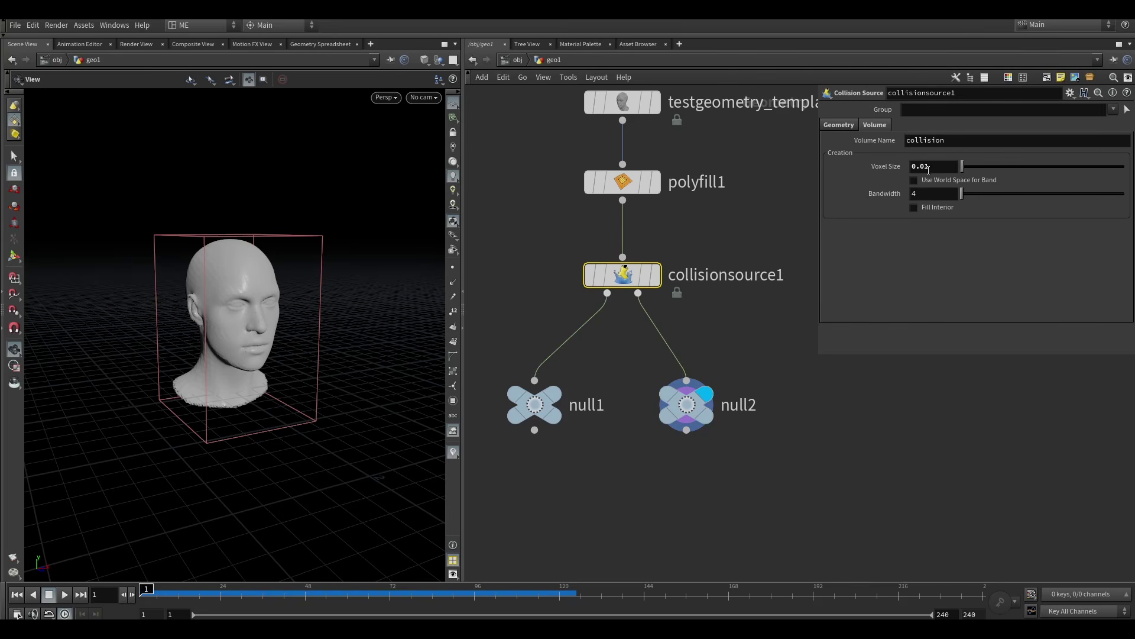
pyautogui.moveTo(256, 332); pyautogui.dragTo(307, 332)
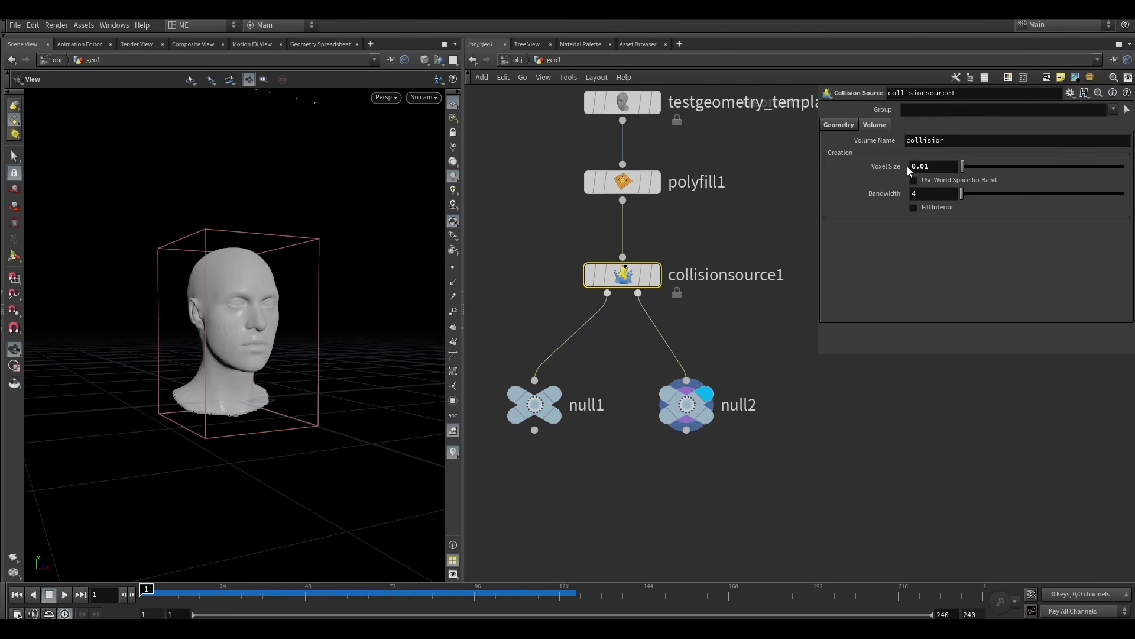
pyautogui.moveTo(388, 362); pyautogui.dragTo(331, 349)
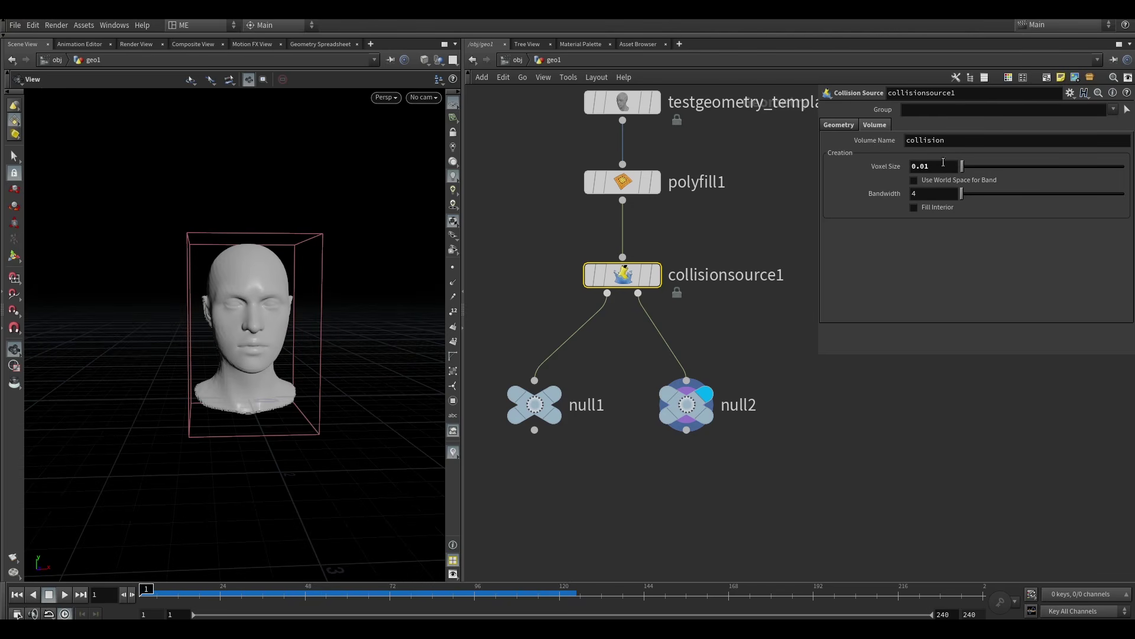
pyautogui.moveTo(260, 338); pyautogui.dragTo(225, 343)
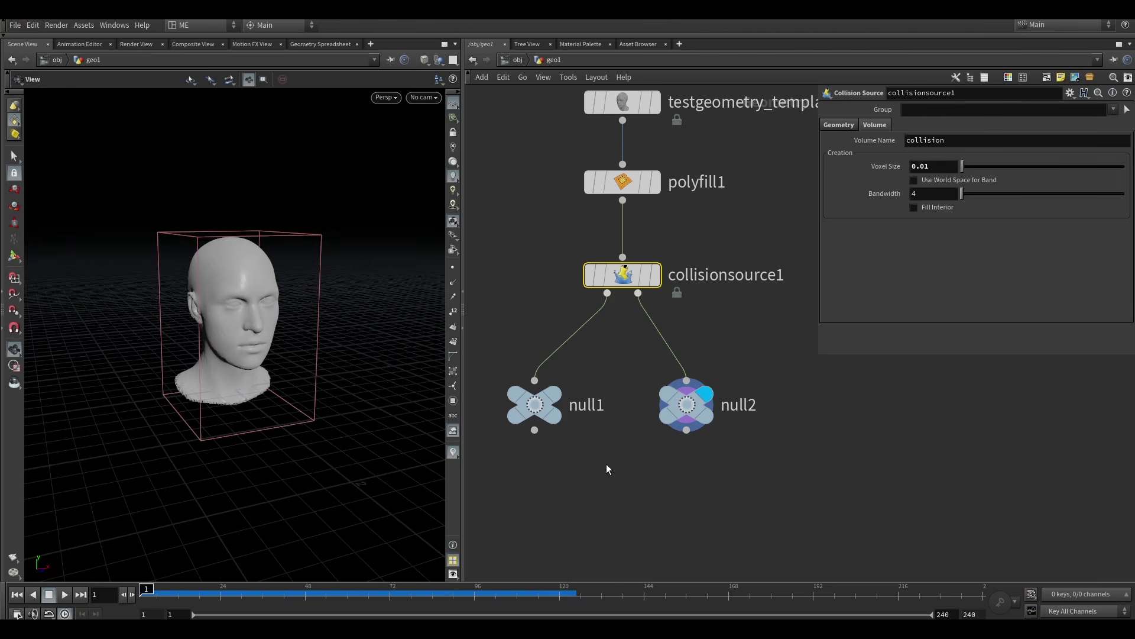
# Rename the null on the geometry output as geo and the null on the volume output as vdb.
pyautogui.doubleClick(611, 410)
pyautogui.hotkey('ctrl', 'a')
pyautogui.write('geio')
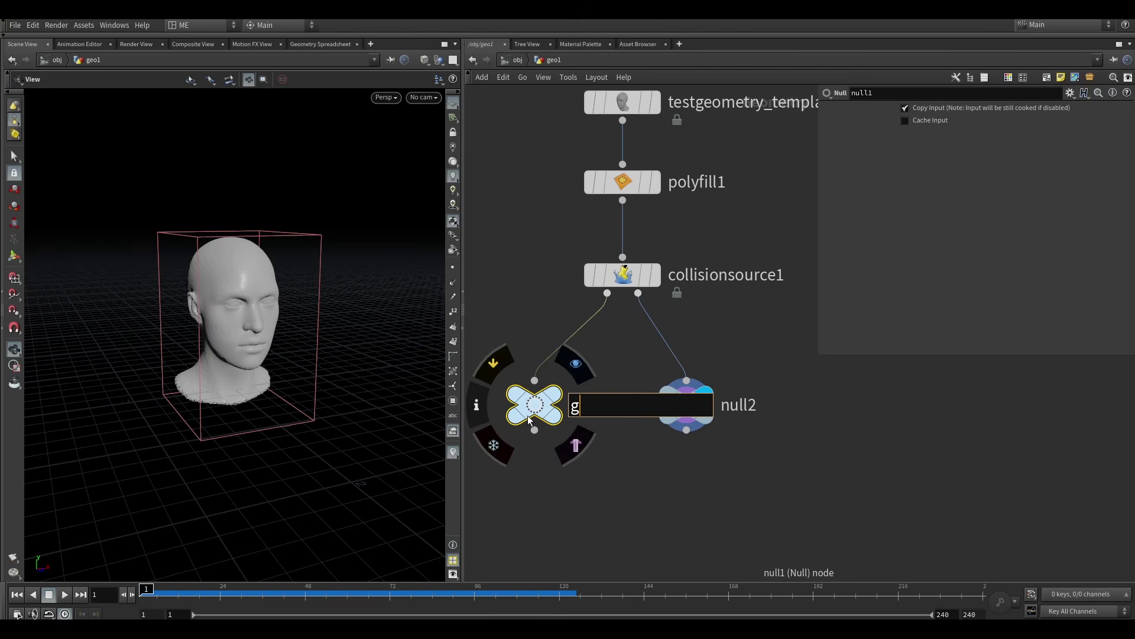
pyautogui.press('BackSpace')
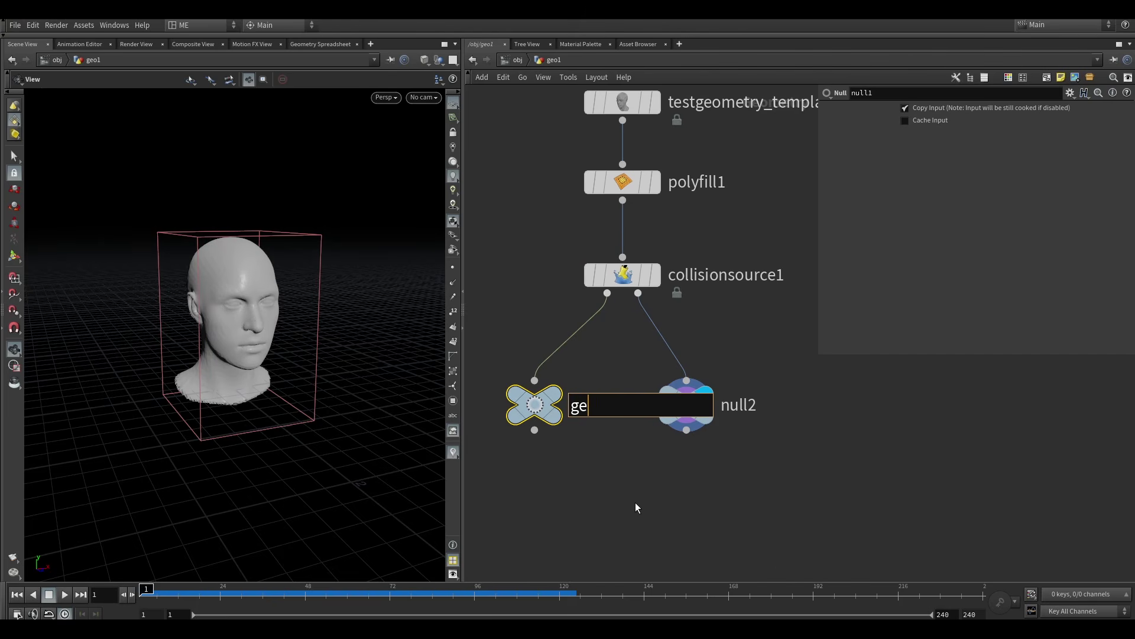
pyautogui.write('o')
pyautogui.press('Return')
pyautogui.doubleClick(735, 407)
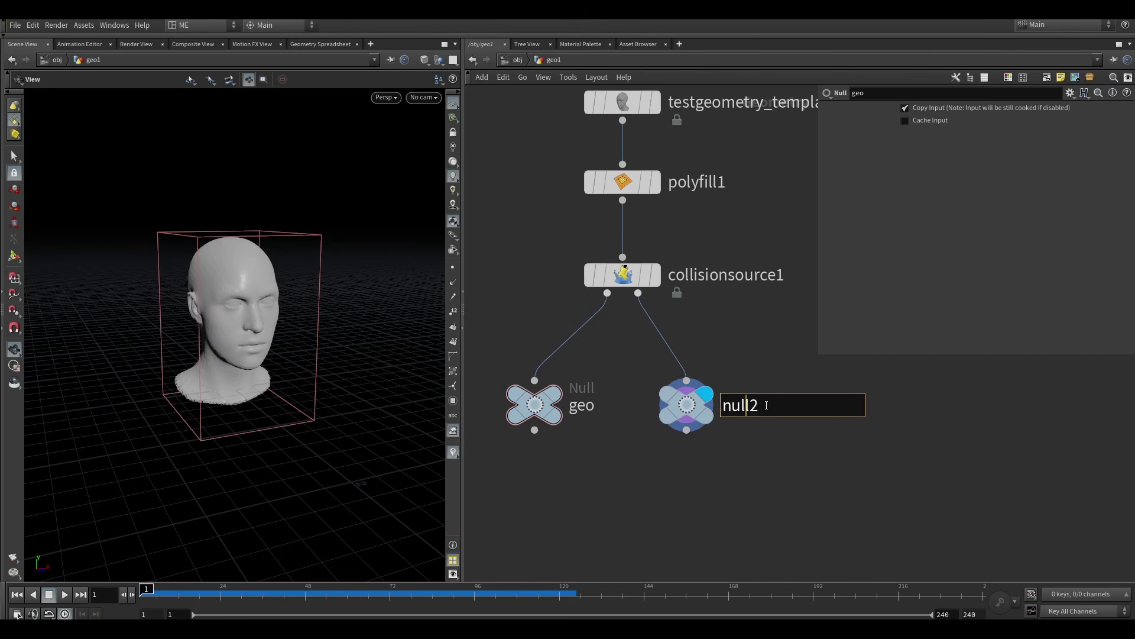
pyautogui.hotkey('ctrl', 'a')
pyautogui.write('vdb')
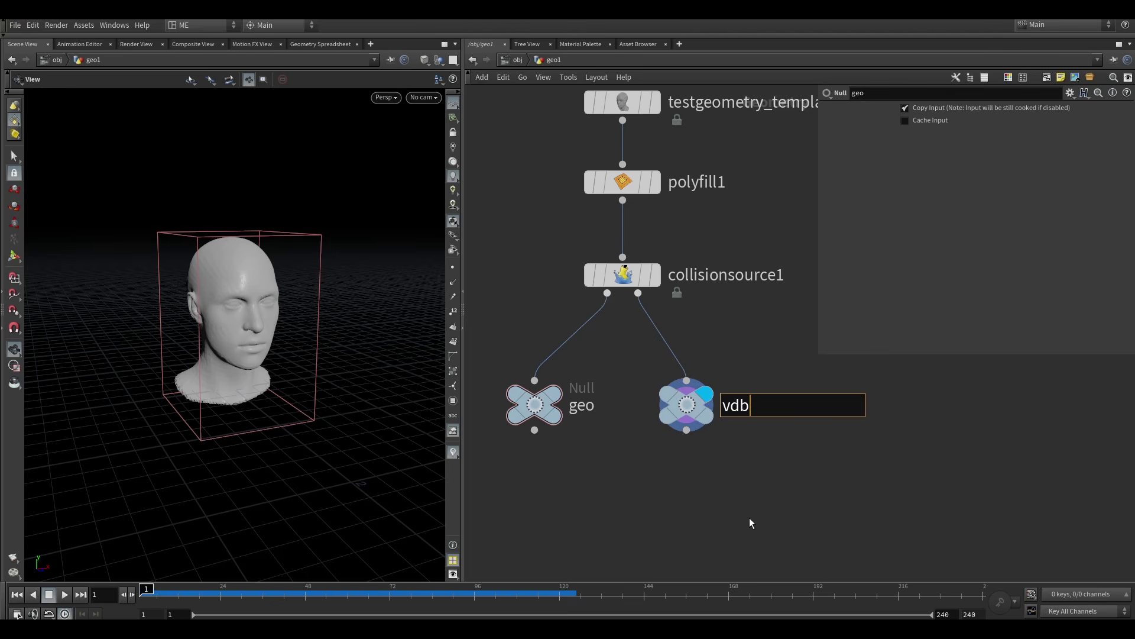
pyautogui.press('Return')
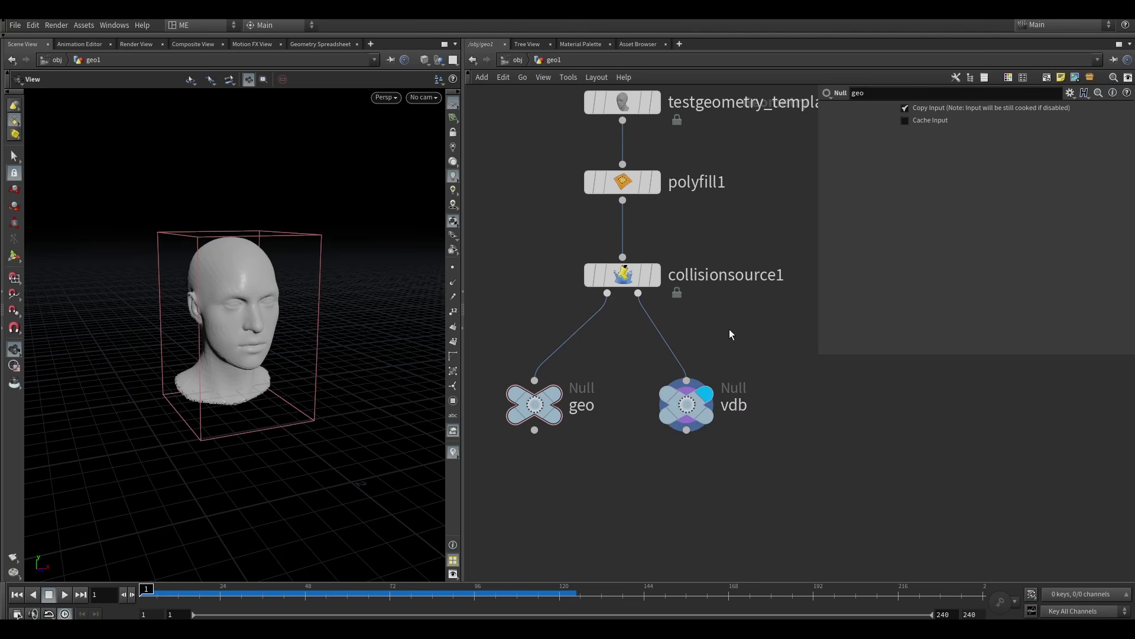
# Display the geo null as the head's output, and open the popnet network inside the grid1 object.
pyautogui.click(535, 405)
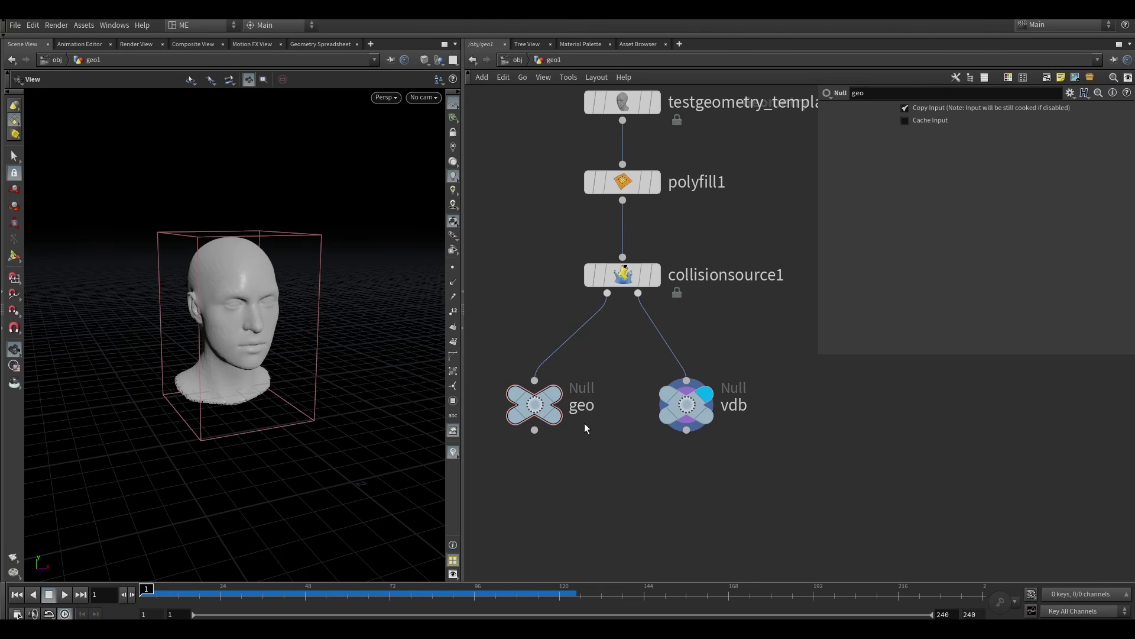
pyautogui.click(576, 363)
pyautogui.click(516, 62)
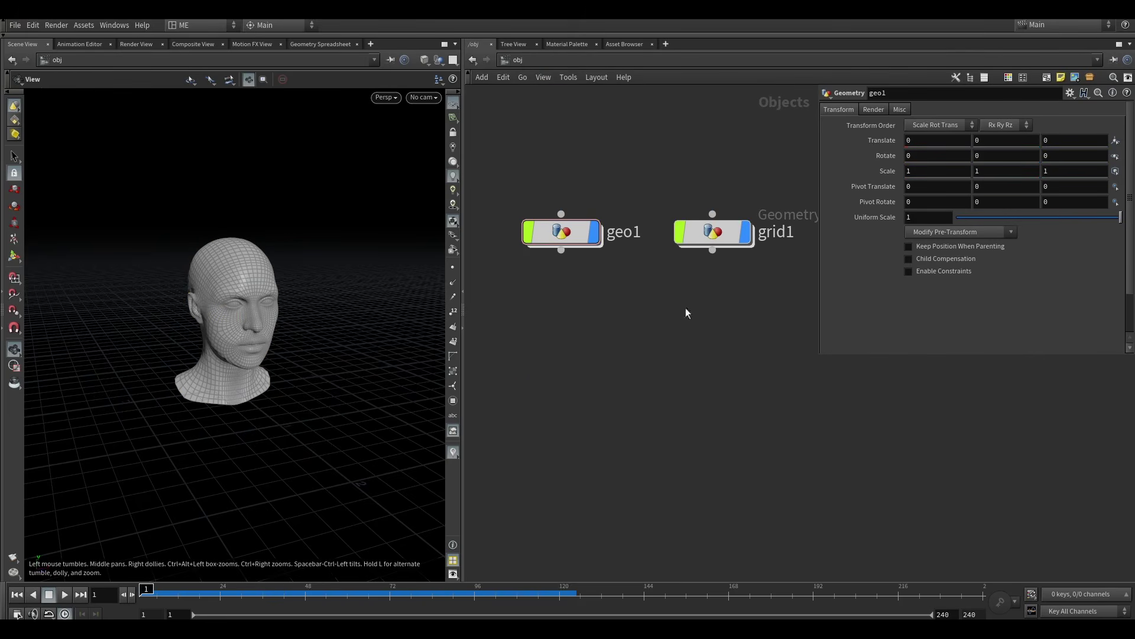
pyautogui.doubleClick(711, 235)
pyautogui.doubleClick(608, 243)
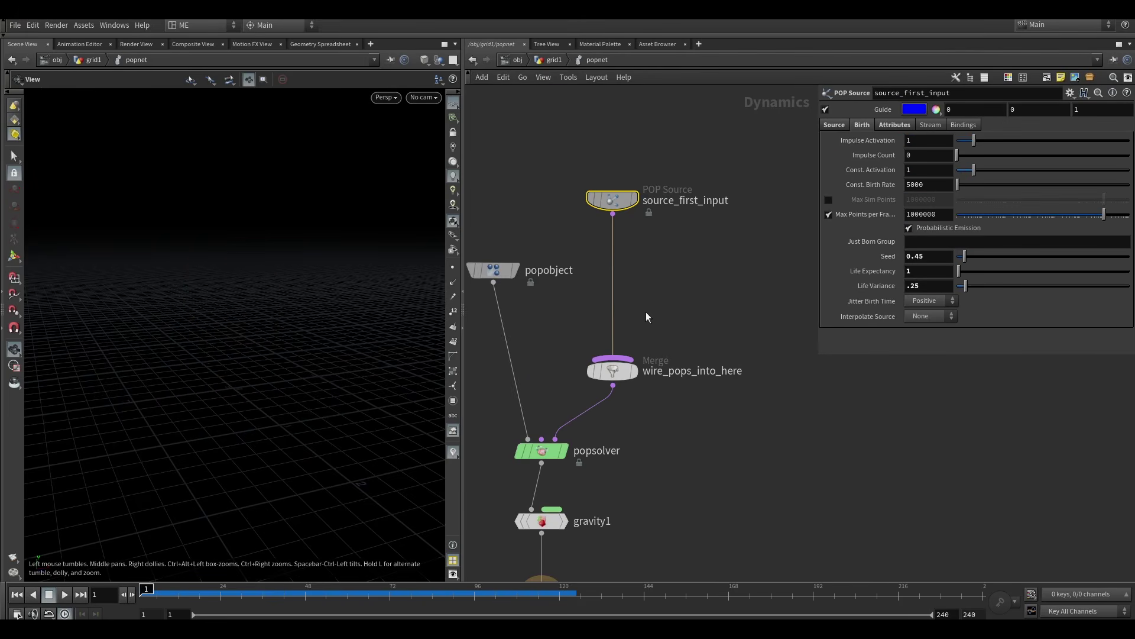
# Move gravity1 and output down to make room, and insert a Merge node between popsolver and gravity1.
pyautogui.click(628, 347)
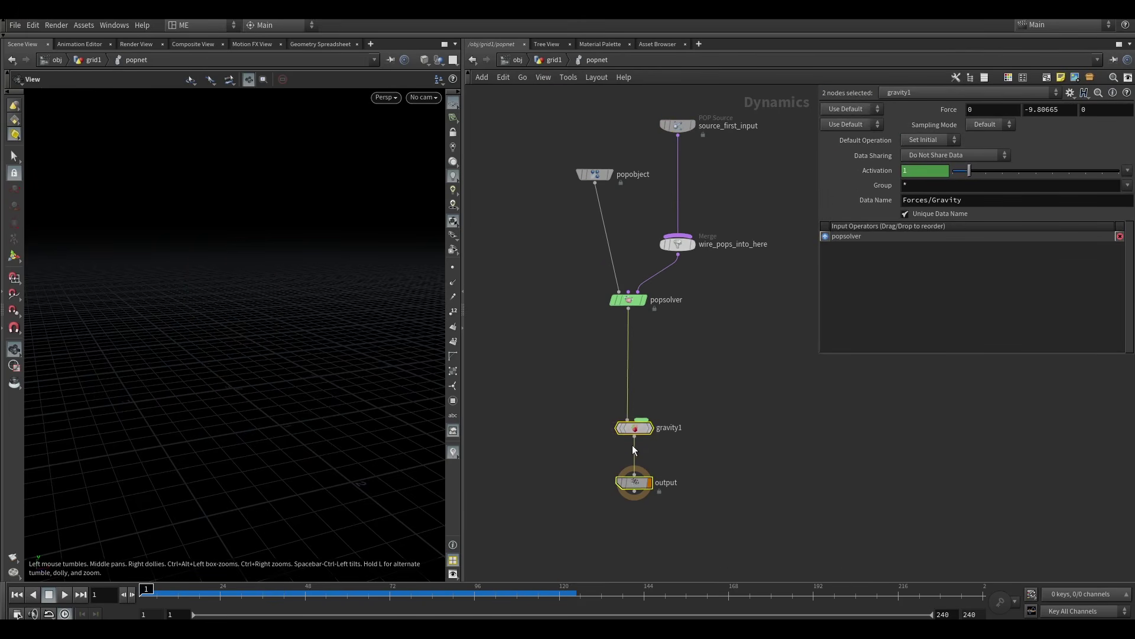
pyautogui.press('Tab')
pyautogui.write('merge')
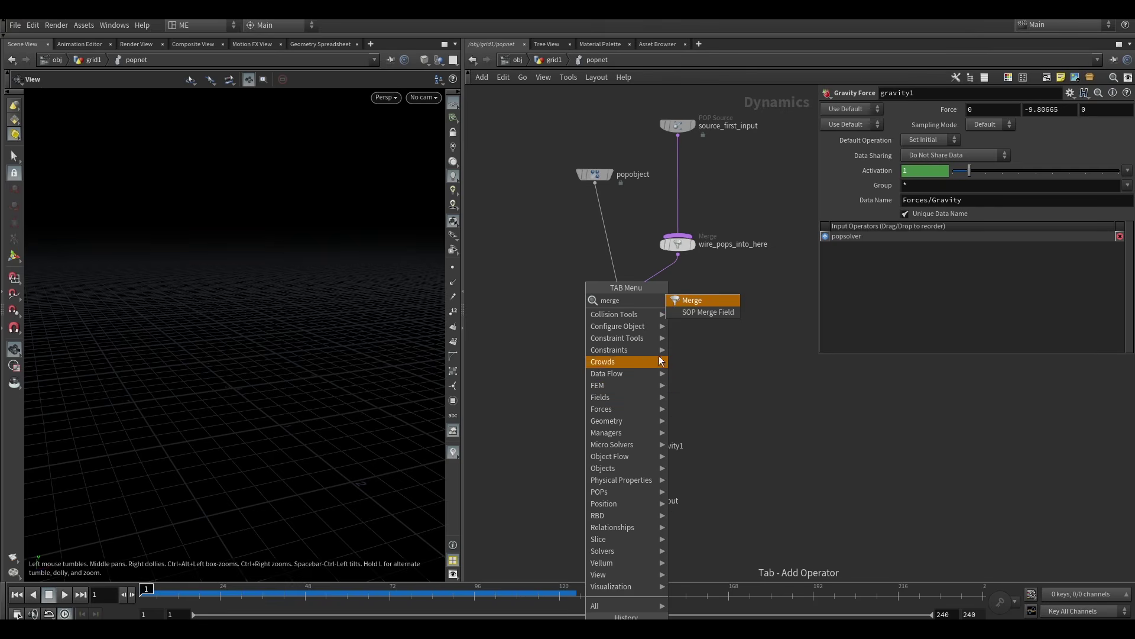
pyautogui.press('Return')
pyautogui.click(629, 371)
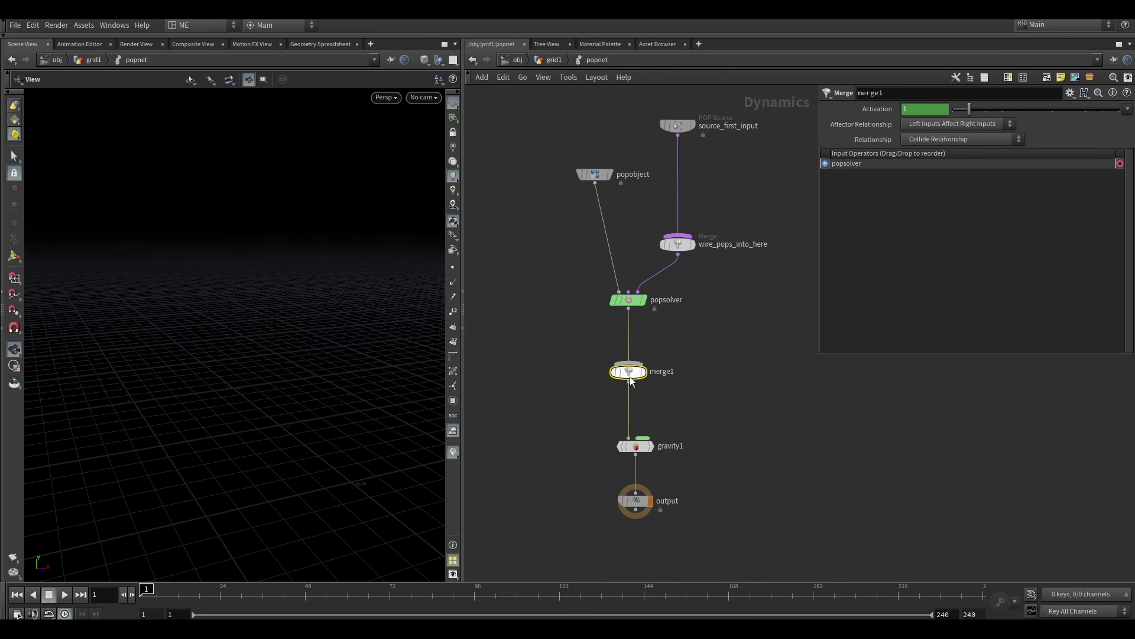
# Add a Static Object node to the left of popsolver in the popnet network.
pyautogui.press('Tab')
pyautogui.write('sta')
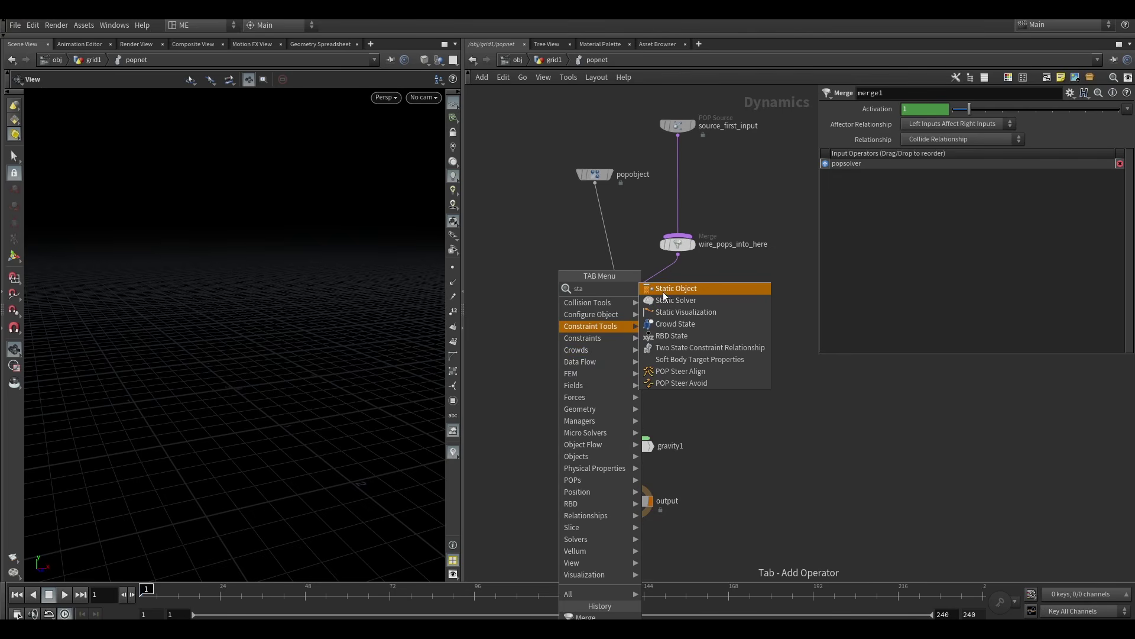
pyautogui.press('Return')
pyautogui.click(493, 321)
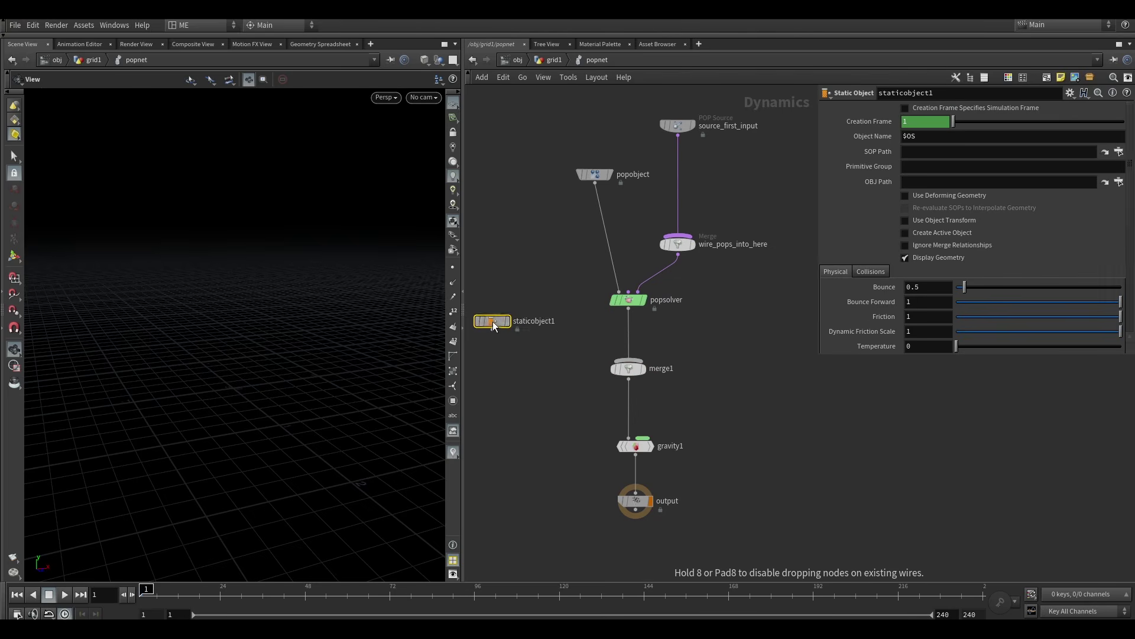
# Add a Static Solver node below the static object, beside merge1.
pyautogui.click(493, 330)
pyautogui.press('Tab')
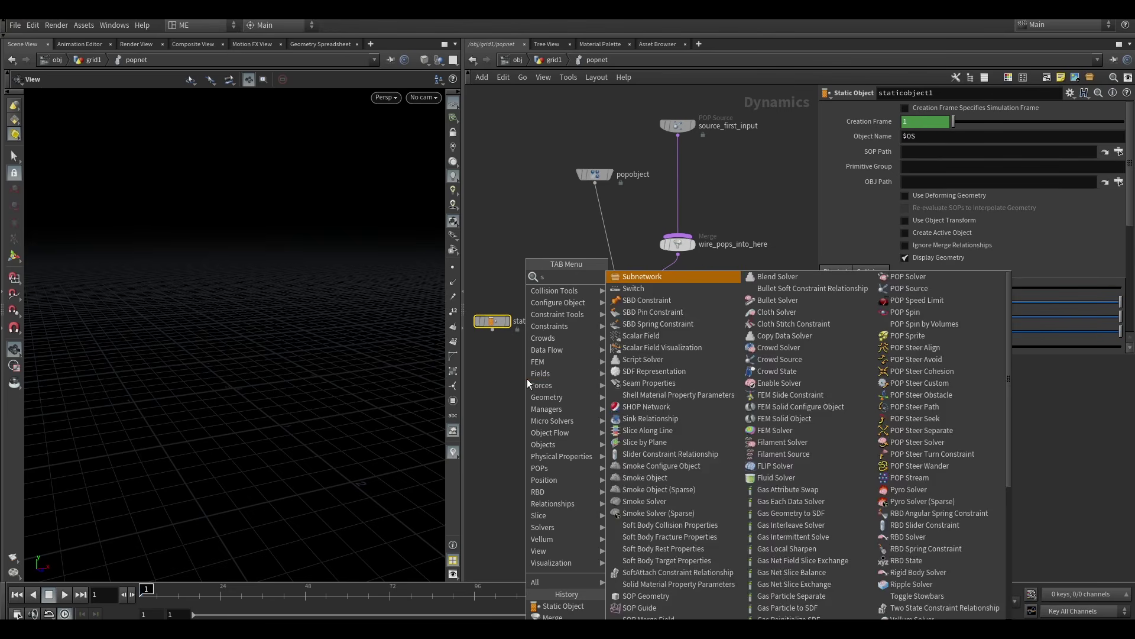
pyautogui.moveTo(597, 326)
pyautogui.click(643, 288)
pyautogui.click(523, 369)
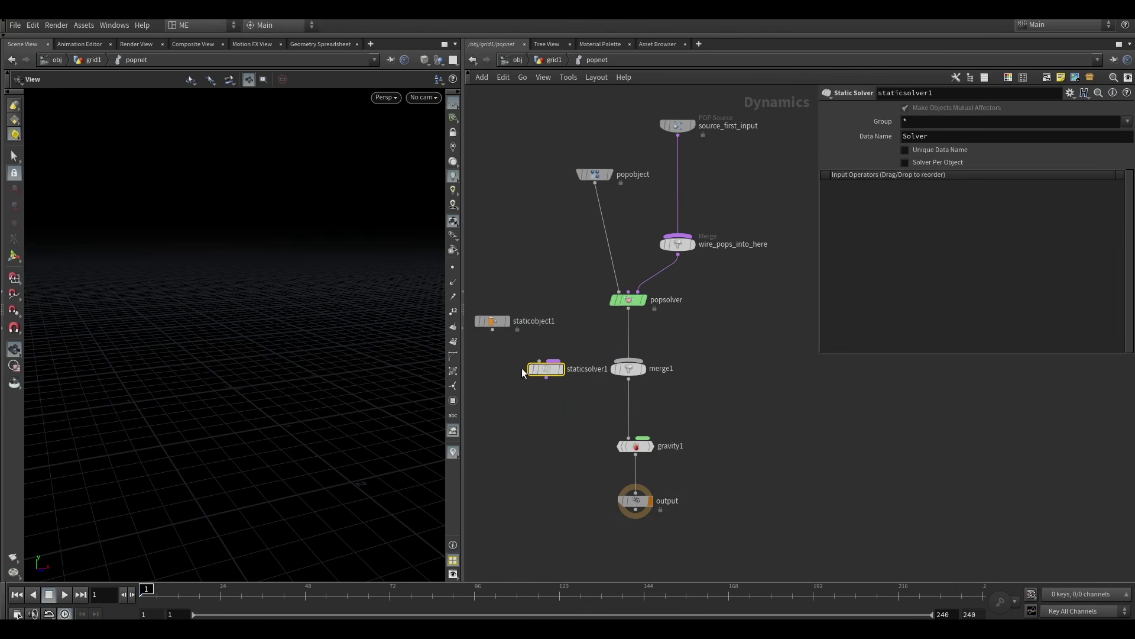
# Wire staticobject1 through staticsolver1 into merge1, and order staticsolver1 ahead of popsolver in the merge inputs.
pyautogui.moveTo(493, 330); pyautogui.dragTo(637, 395)
pyautogui.click(636, 392)
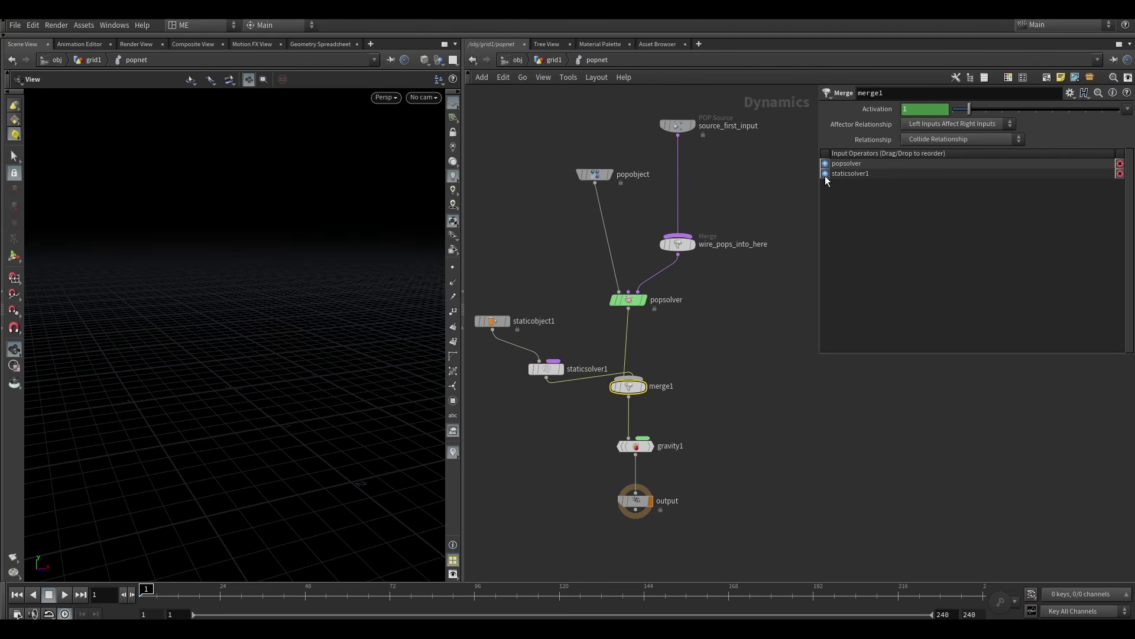
pyautogui.moveTo(825, 176); pyautogui.dragTo(815, 170)
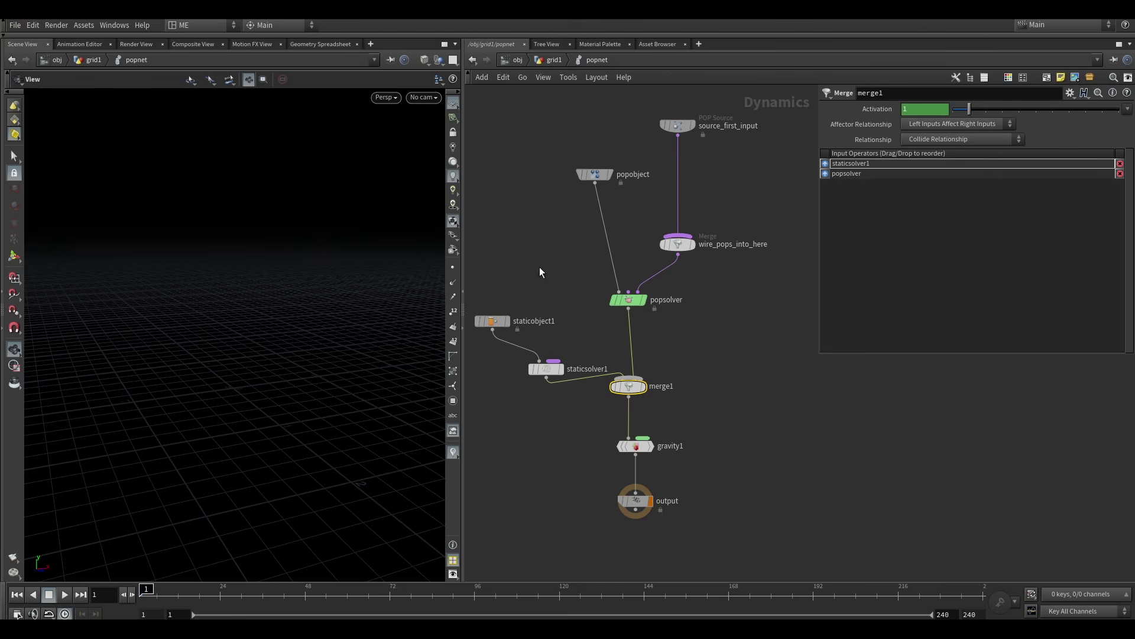
# Align staticobject1 above staticsolver1 and move the pair up and to the left of merge1.
pyautogui.moveTo(496, 324); pyautogui.dragTo(544, 301)
pyautogui.keyDown('shift'); pyautogui.click(546, 369); pyautogui.keyUp('shift')
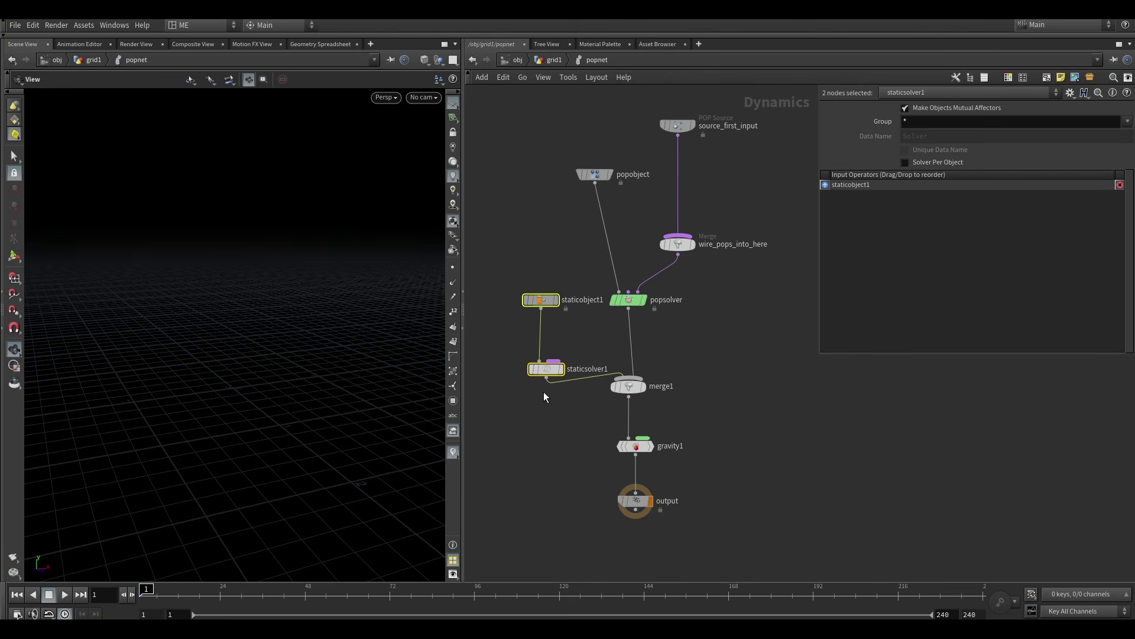
pyautogui.moveTo(546, 369); pyautogui.dragTo(520, 347)
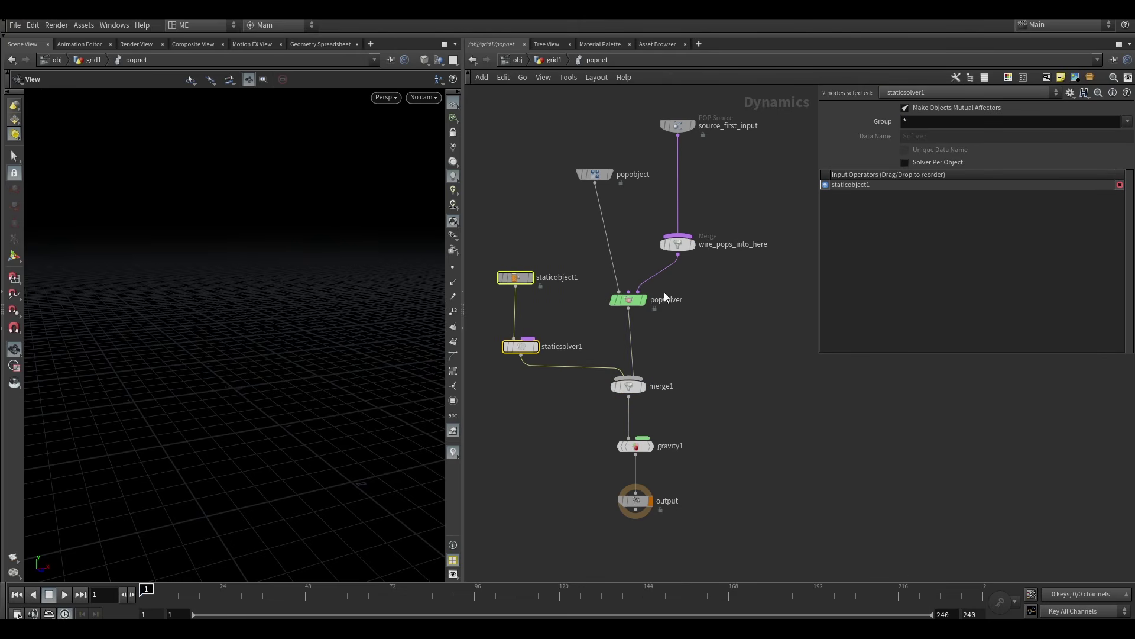
pyautogui.click(680, 385)
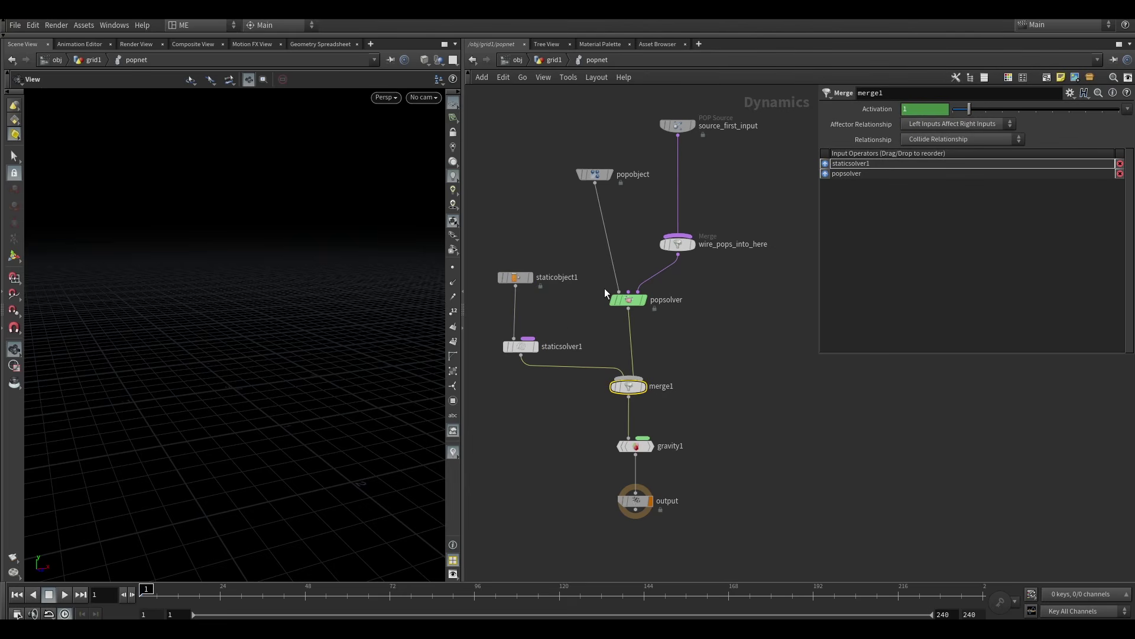
# Set the SOP Path of staticobject1 to /obj/geo1/geo.
pyautogui.click(515, 276)
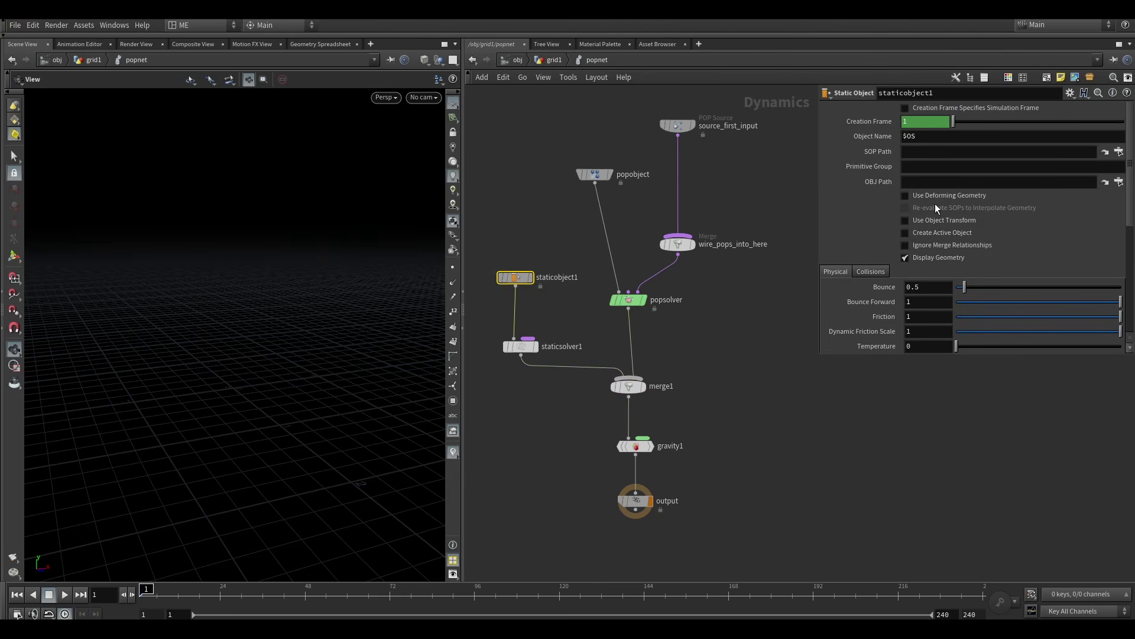
pyautogui.click(1119, 151)
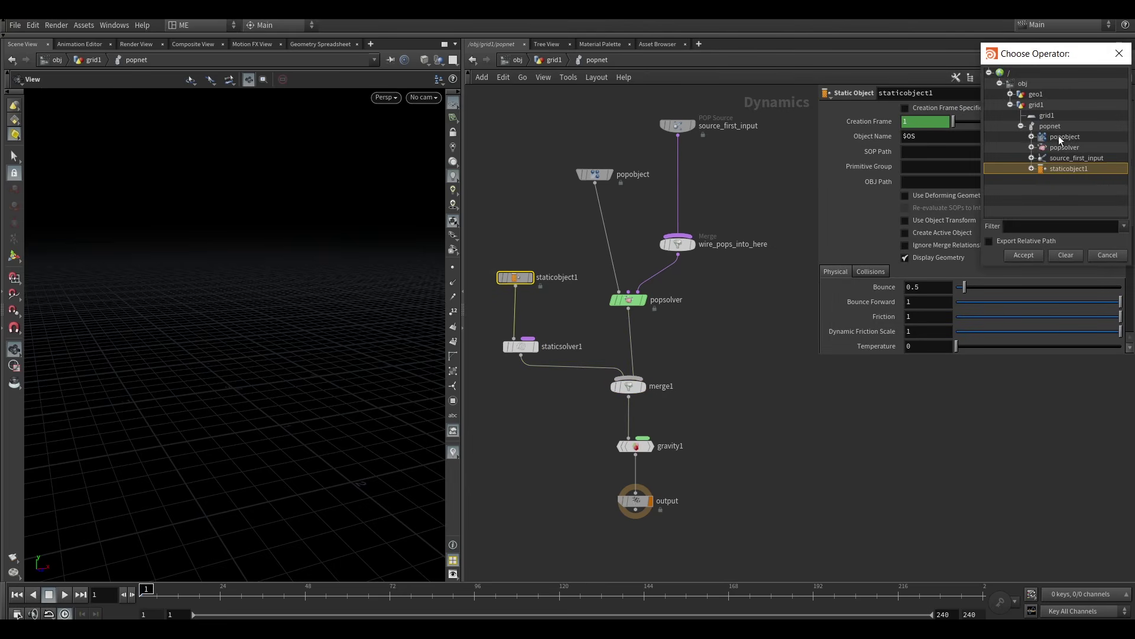
pyautogui.click(1010, 93)
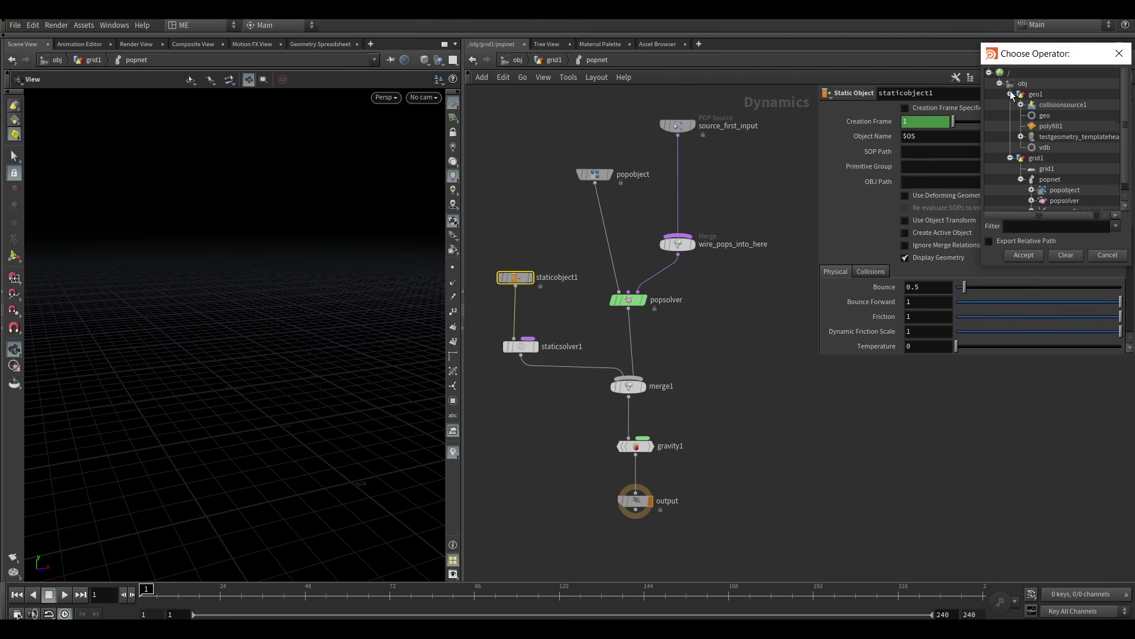
pyautogui.doubleClick(1045, 117)
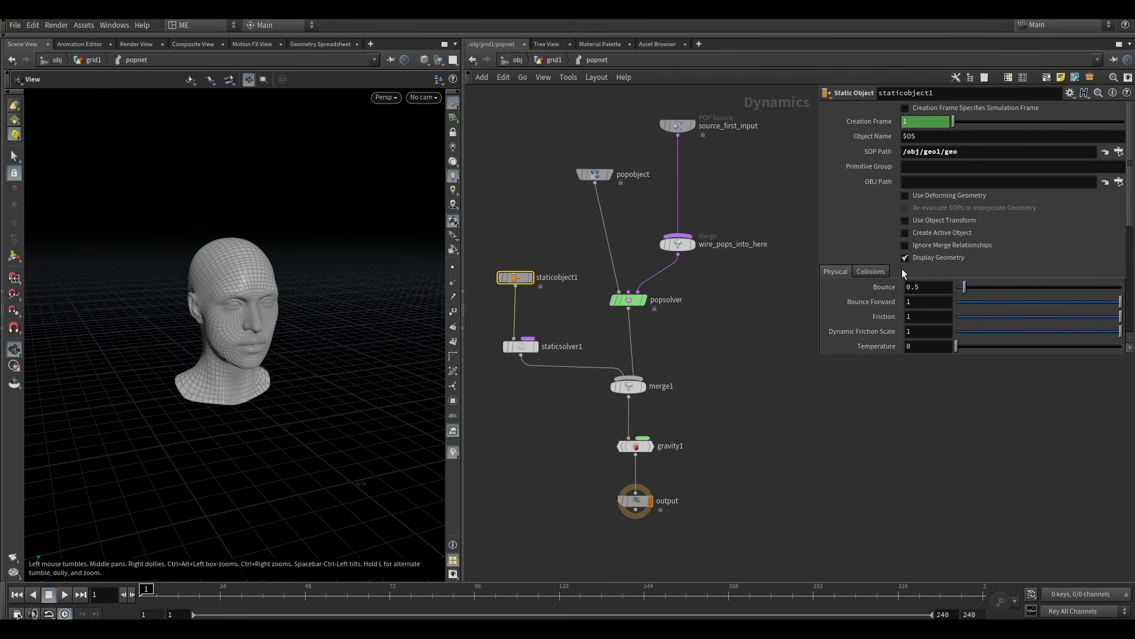
# Set the Proxy Volume in the volume collision settings of staticobject1 to /obj/geo1/vdb.
pyautogui.scroll(-4, 883, 201)
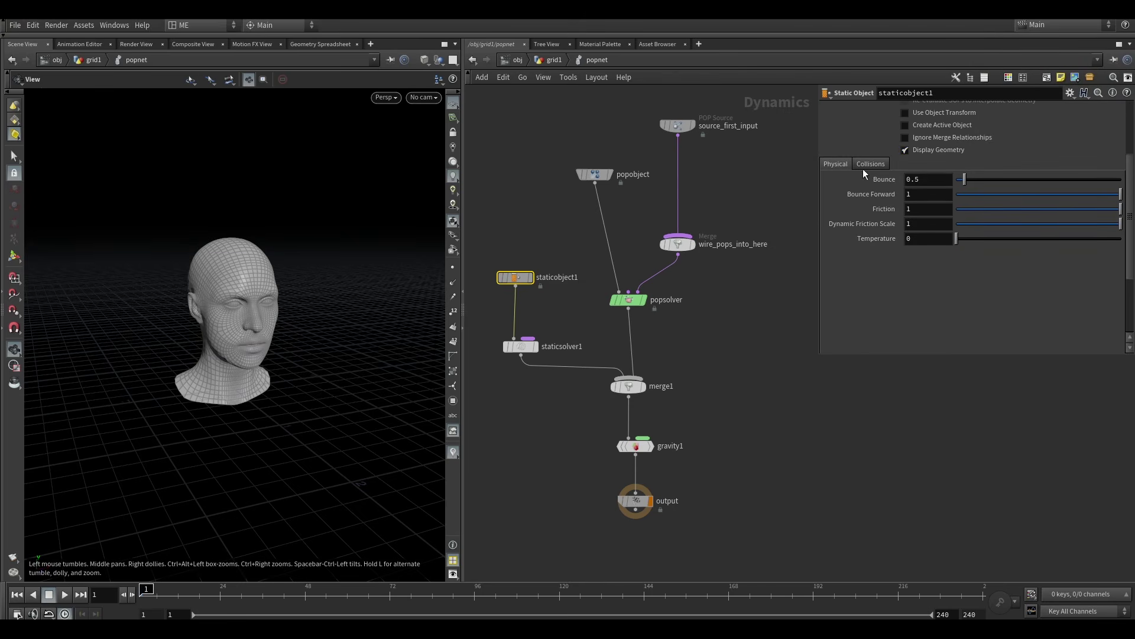
pyautogui.click(872, 164)
pyautogui.scroll(-4, 871, 233)
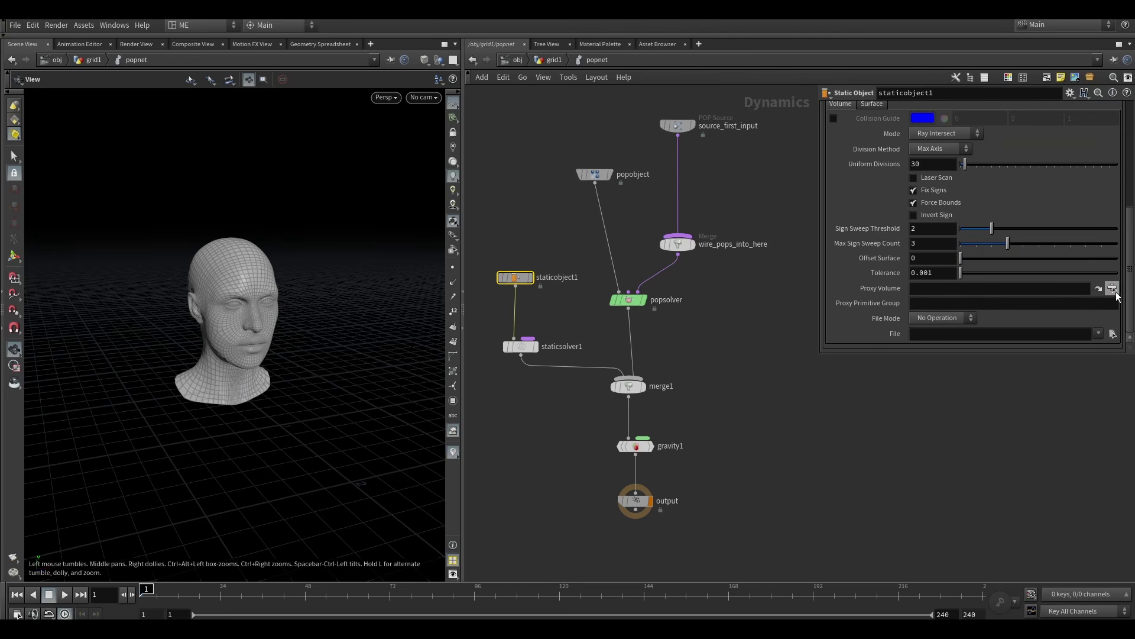
pyautogui.click(1113, 288)
pyautogui.doubleClick(1056, 270)
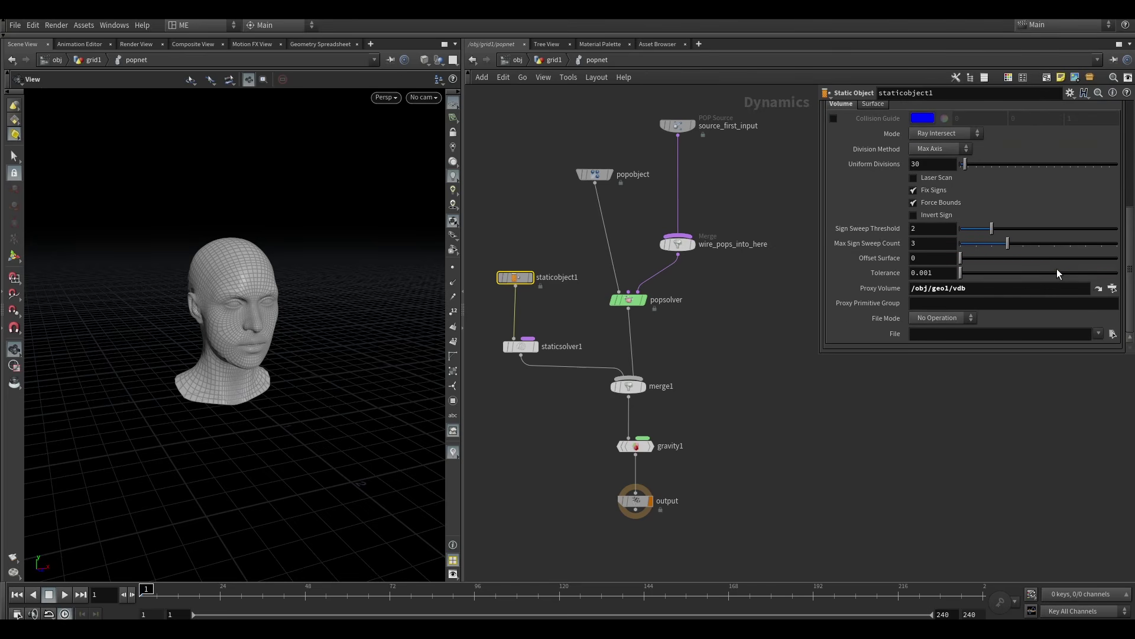
# Set Collision Detection on staticobject1 to Use Volume Collisions.
pyautogui.scroll(4, 850, 294)
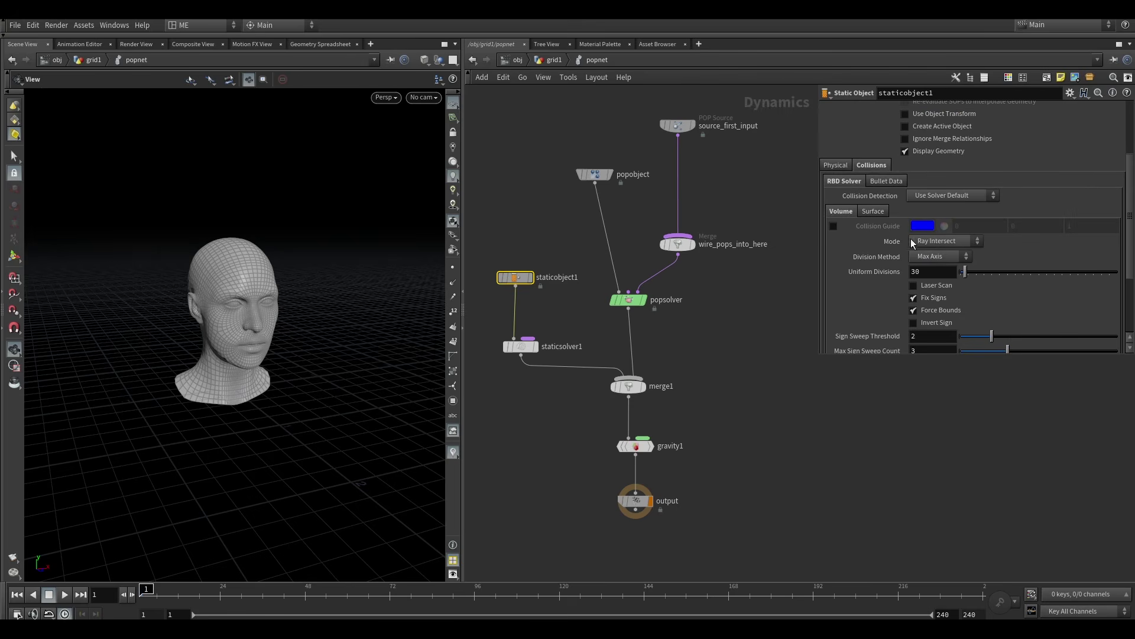
pyautogui.click(946, 196)
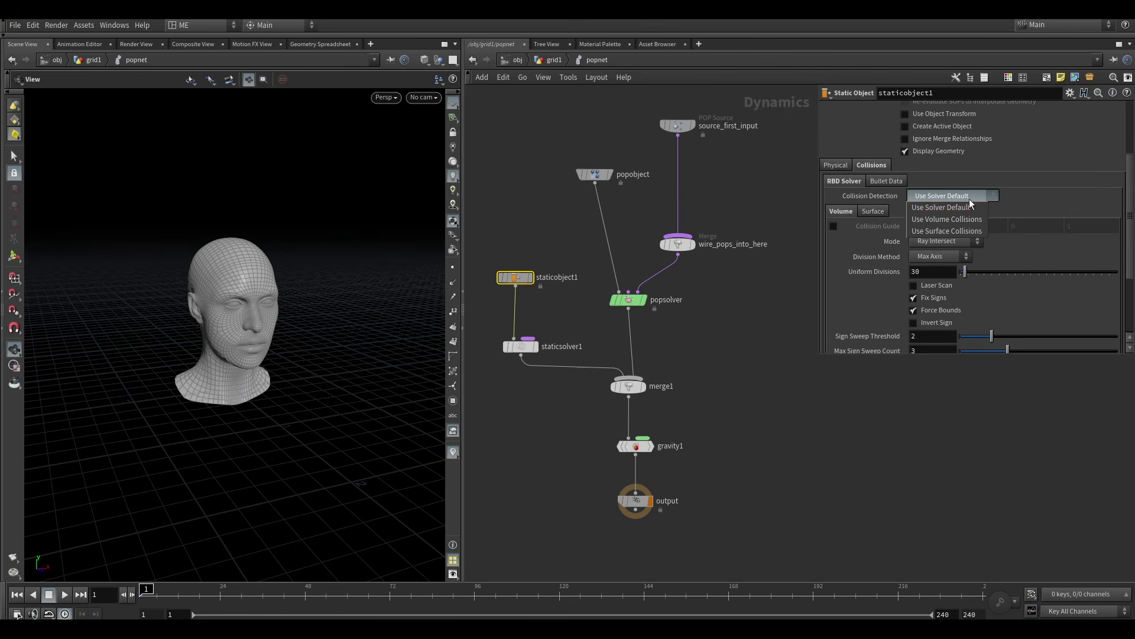
pyautogui.click(950, 219)
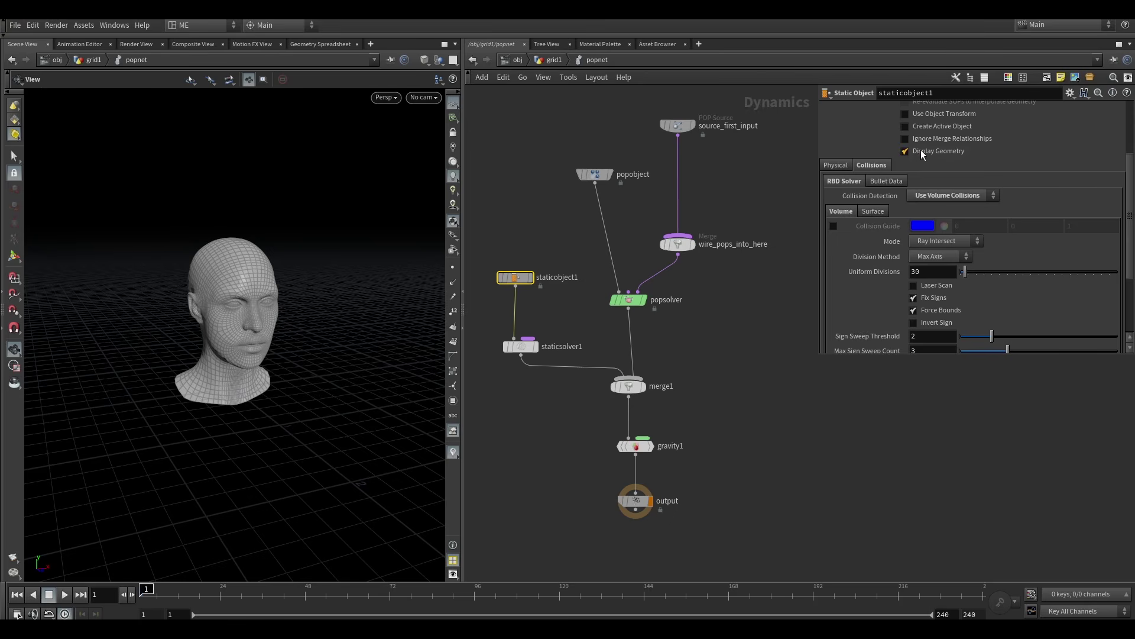
# Hide the static object's display geometry and show its volume Collision Guide in the viewport.
pyautogui.click(905, 151)
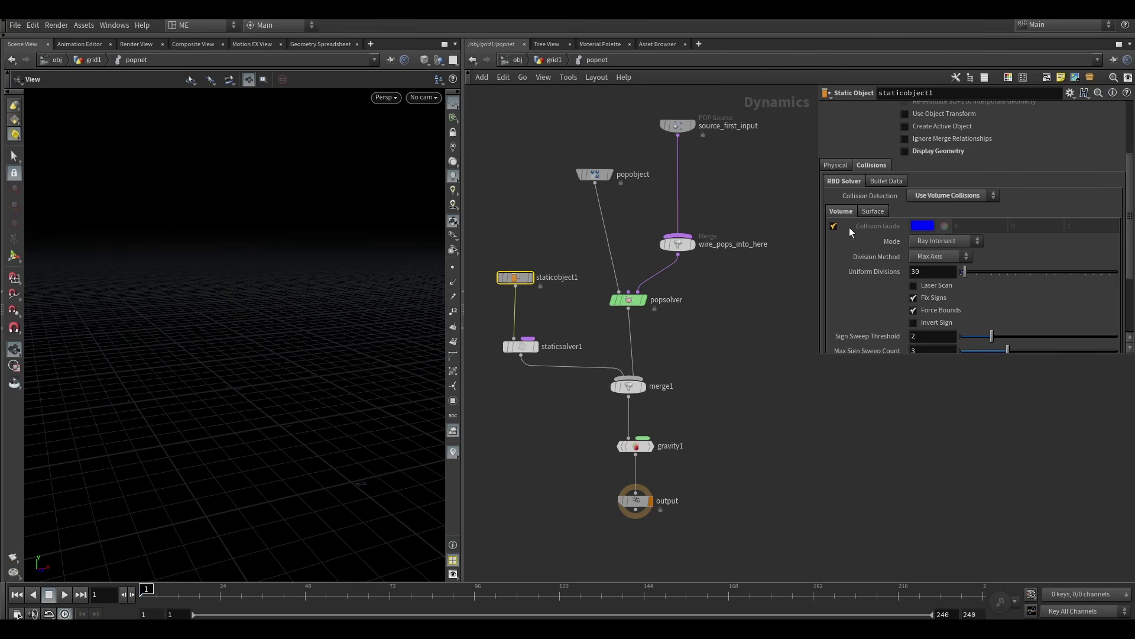
pyautogui.click(834, 226)
pyautogui.moveTo(273, 373); pyautogui.dragTo(236, 372)
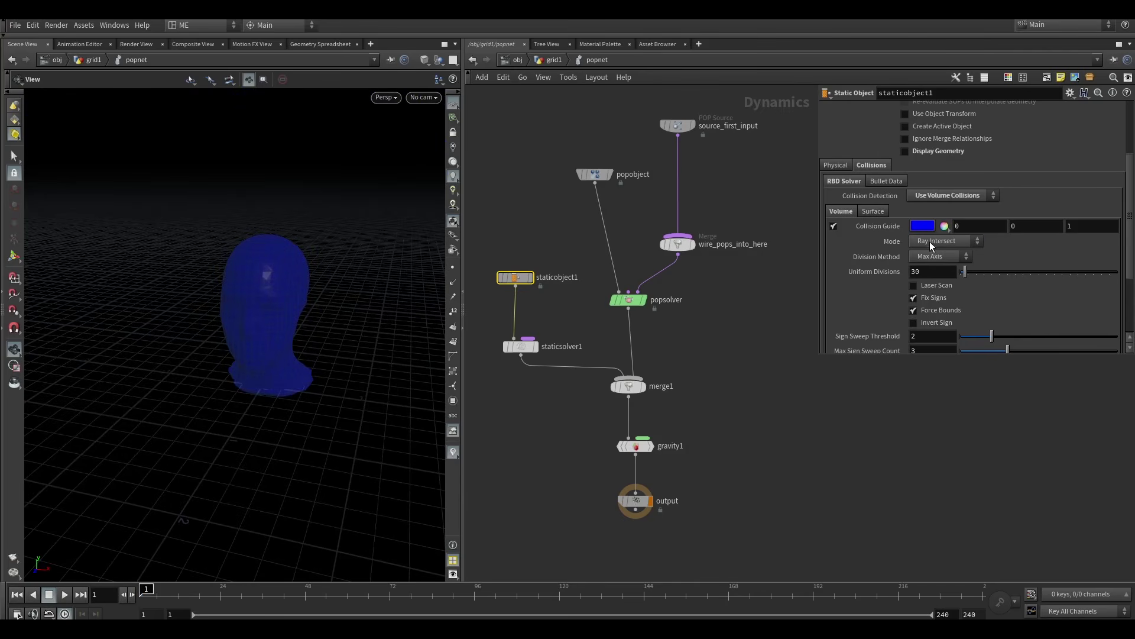
# Set the static object's volume Mode to Volume Sample and inspect the head's collision guide up close.
pyautogui.click(931, 242)
pyautogui.click(941, 324)
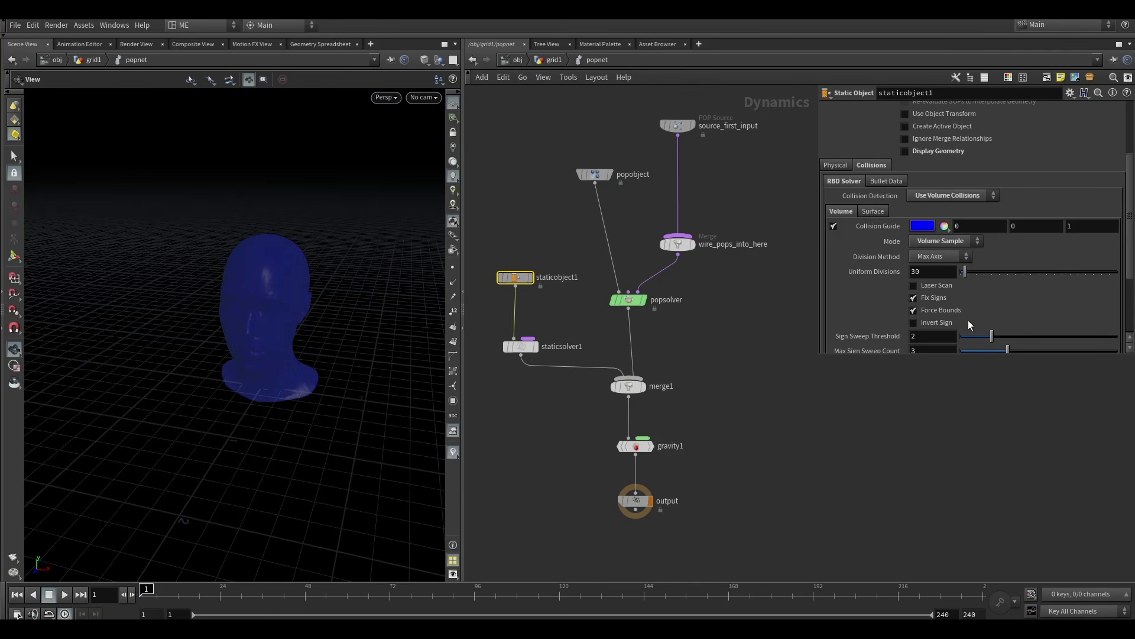
pyautogui.moveTo(342, 345); pyautogui.dragTo(357, 322)
pyautogui.scroll(3, 251, 317)
pyautogui.scroll(6, 857, 280)
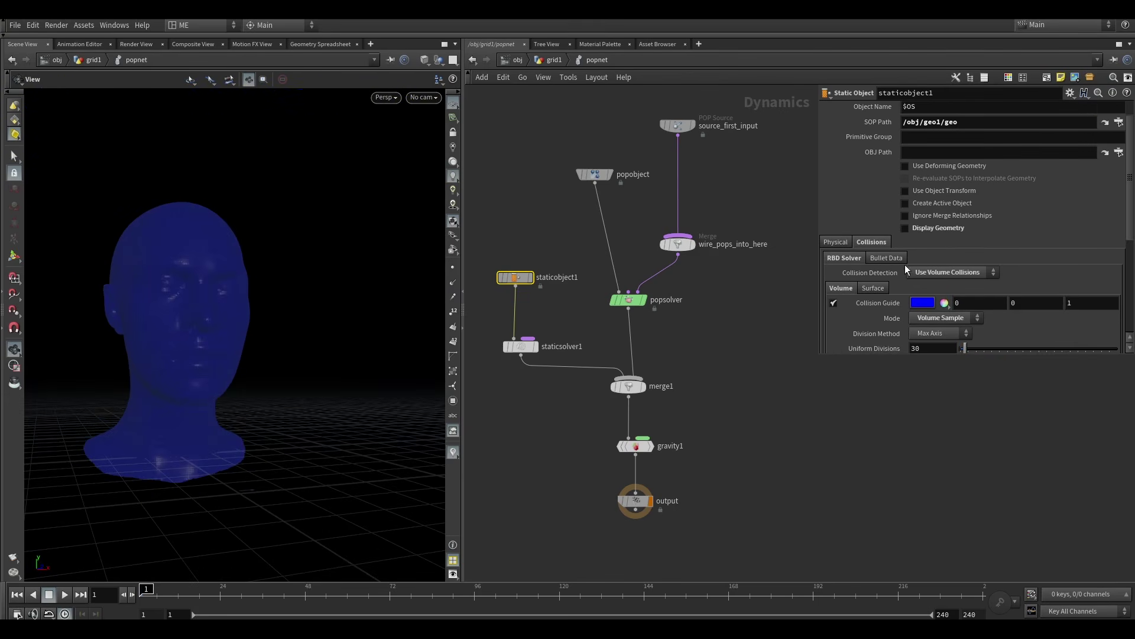
# Turn off the Collision Guide and turn Display Geometry back on for the static object.
pyautogui.click(833, 333)
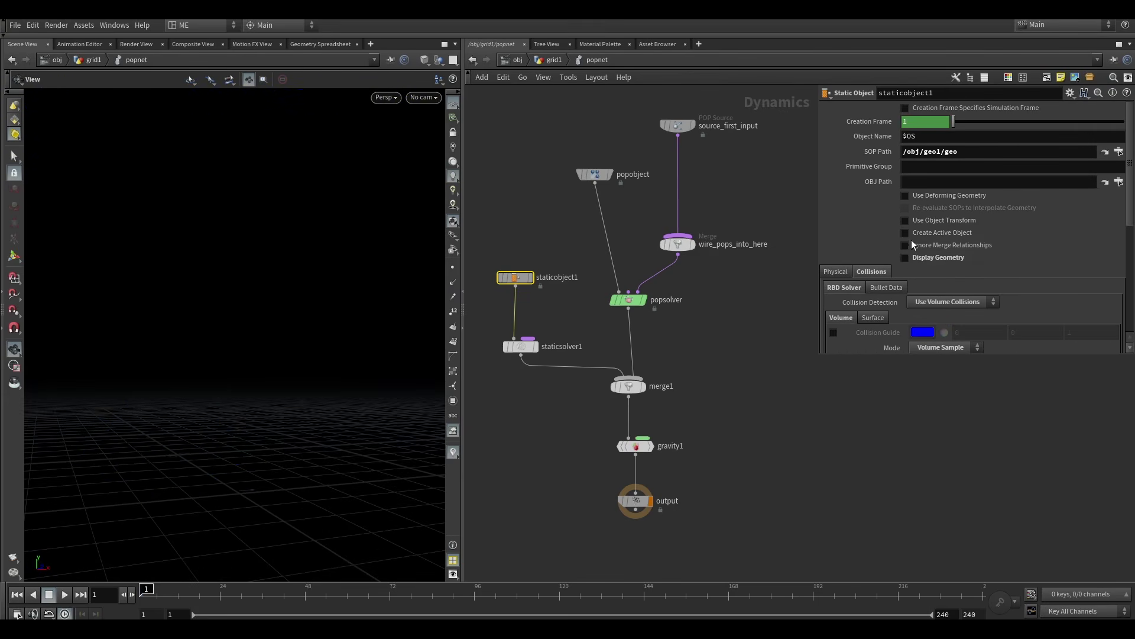
pyautogui.click(905, 258)
pyautogui.moveTo(302, 332); pyautogui.dragTo(418, 342)
pyautogui.scroll(-3, 297, 339)
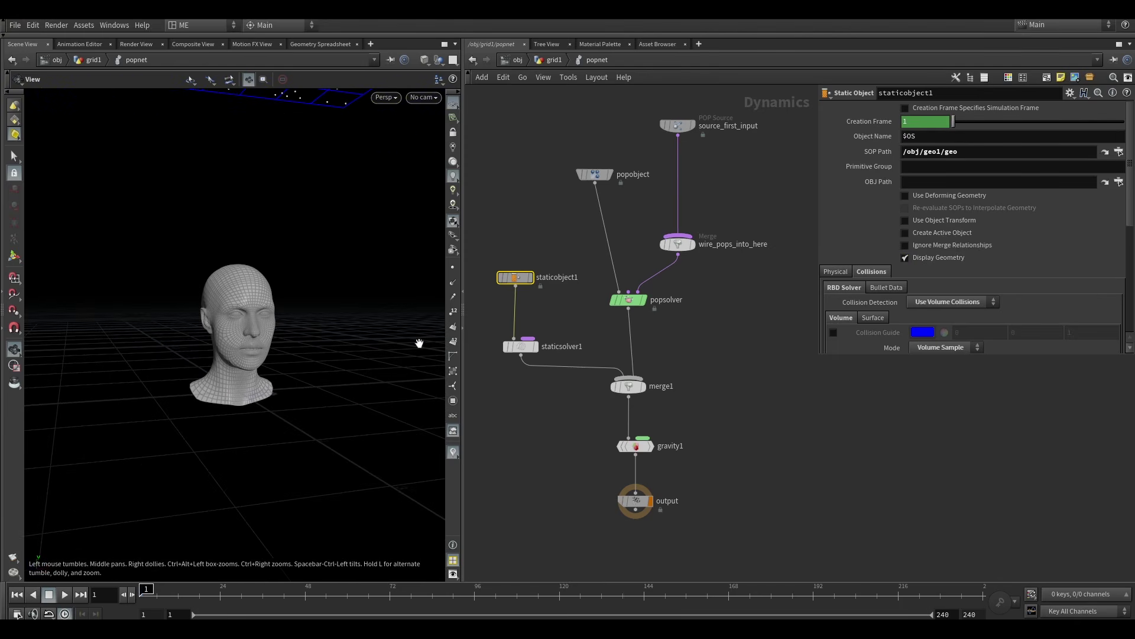
# Play the simulation and examine the falling particles around the head from several angles.
pyautogui.moveTo(760, 285); pyautogui.dragTo(748, 231, button='middle')
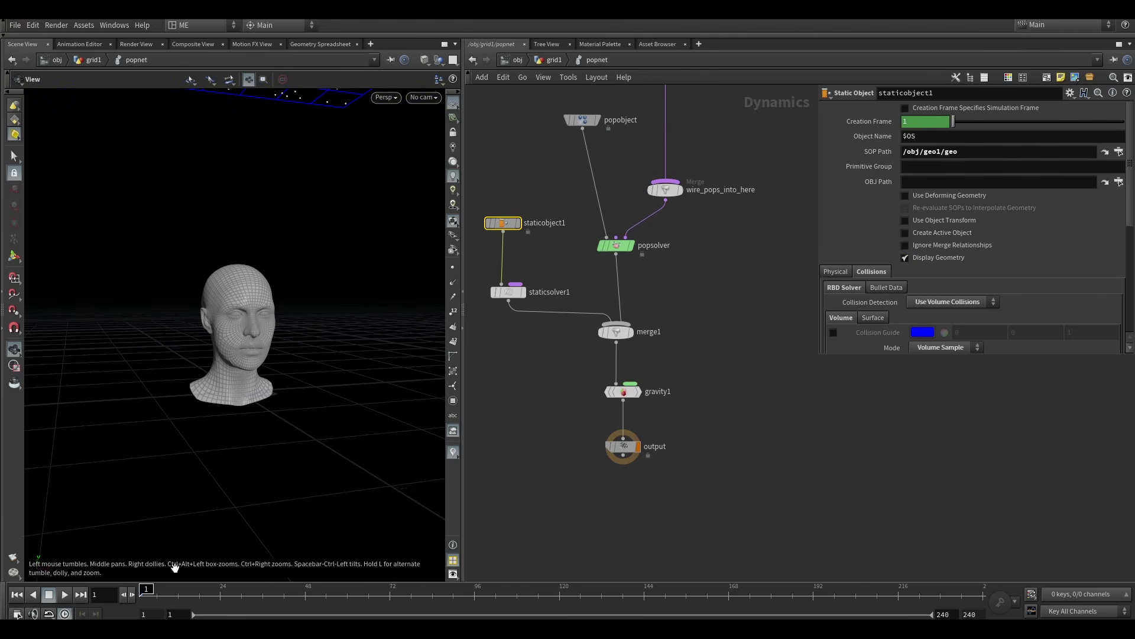
pyautogui.click(66, 594)
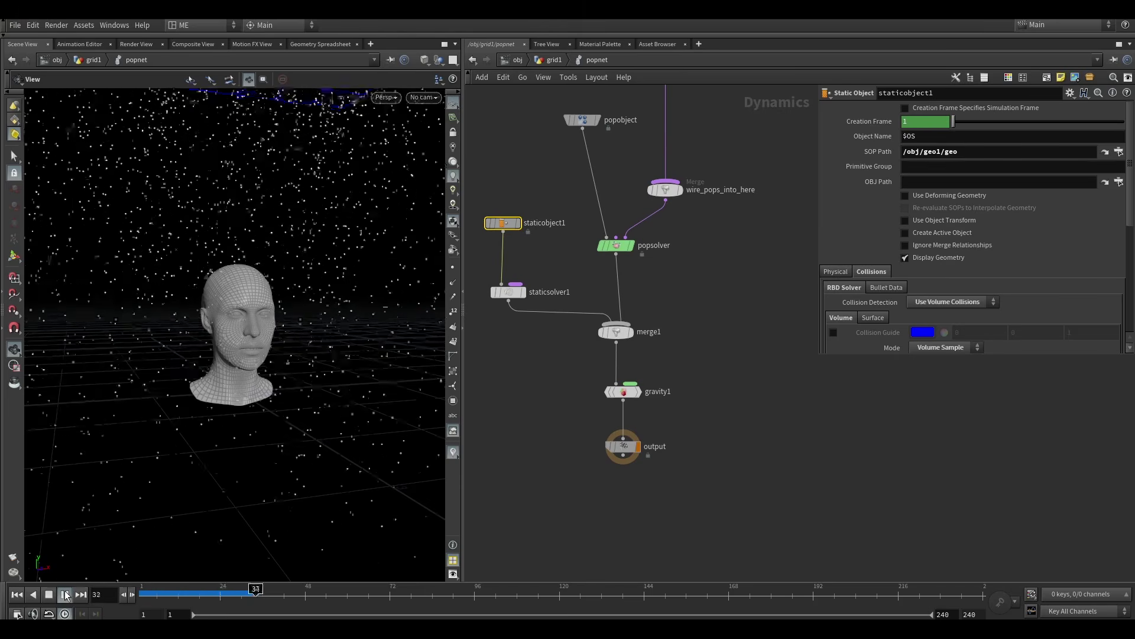
pyautogui.moveTo(279, 388); pyautogui.dragTo(261, 381)
pyautogui.scroll(4, 247, 310)
pyautogui.moveTo(247, 310); pyautogui.dragTo(178, 426)
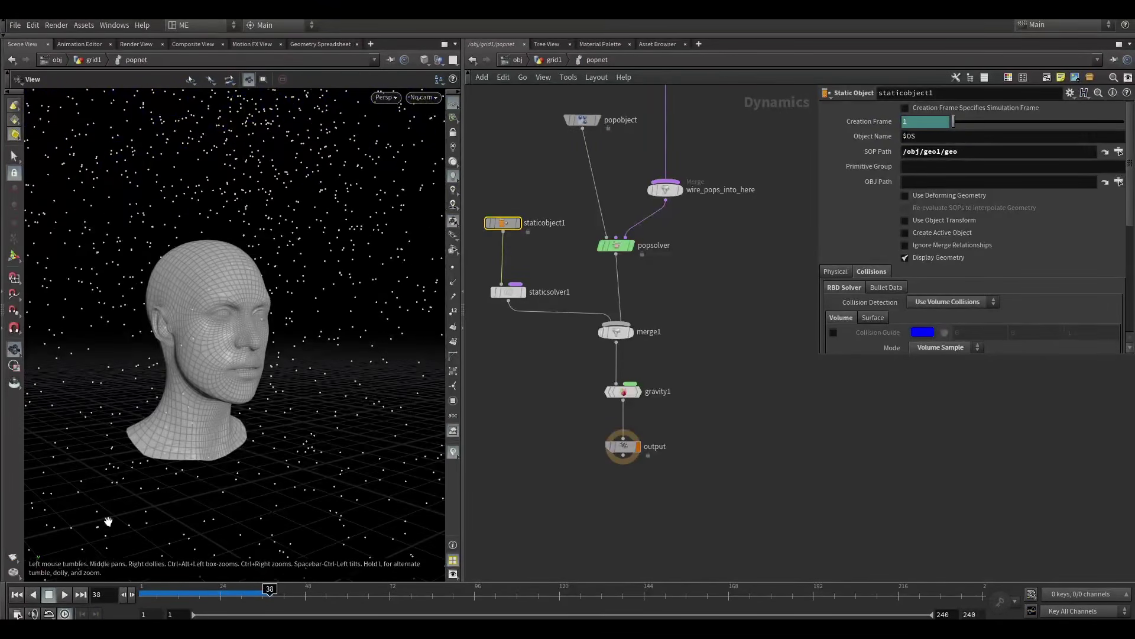
pyautogui.moveTo(253, 599)
pyautogui.mouseDown()
pyautogui.moveTo(214, 596)
pyautogui.moveTo(257, 595)
pyautogui.mouseUp()
pyautogui.moveTo(280, 416); pyautogui.dragTo(246, 400)
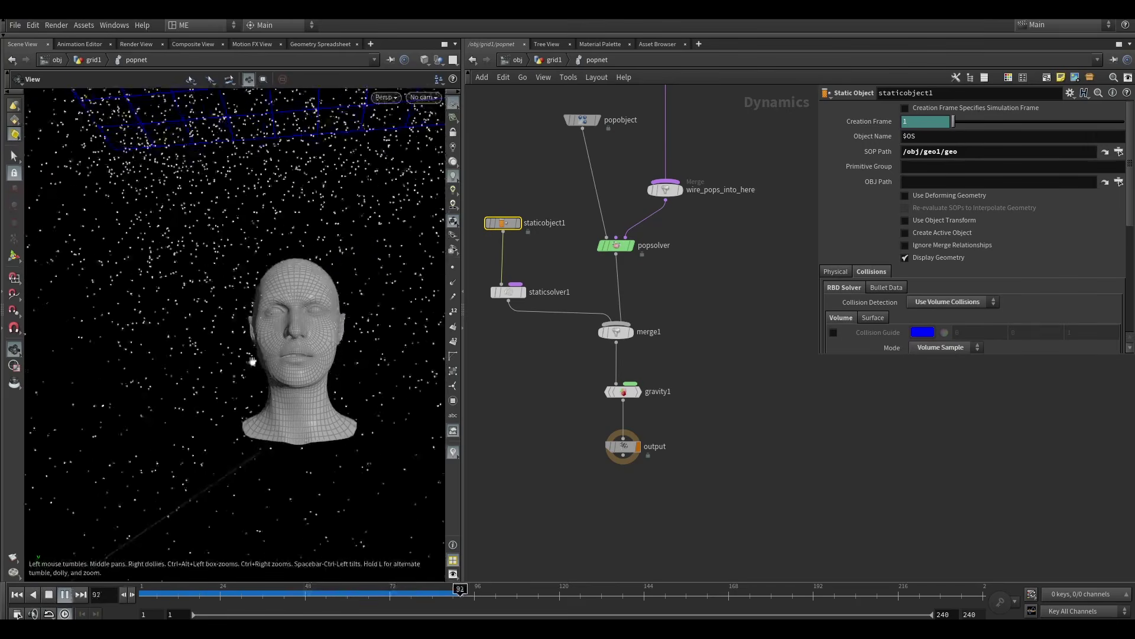
# Rewind the simulation, scrub forward to frame 82 to examine the particles hitting the head, and return to frame 1.
pyautogui.click(18, 597)
pyautogui.scroll(-3, 254, 360)
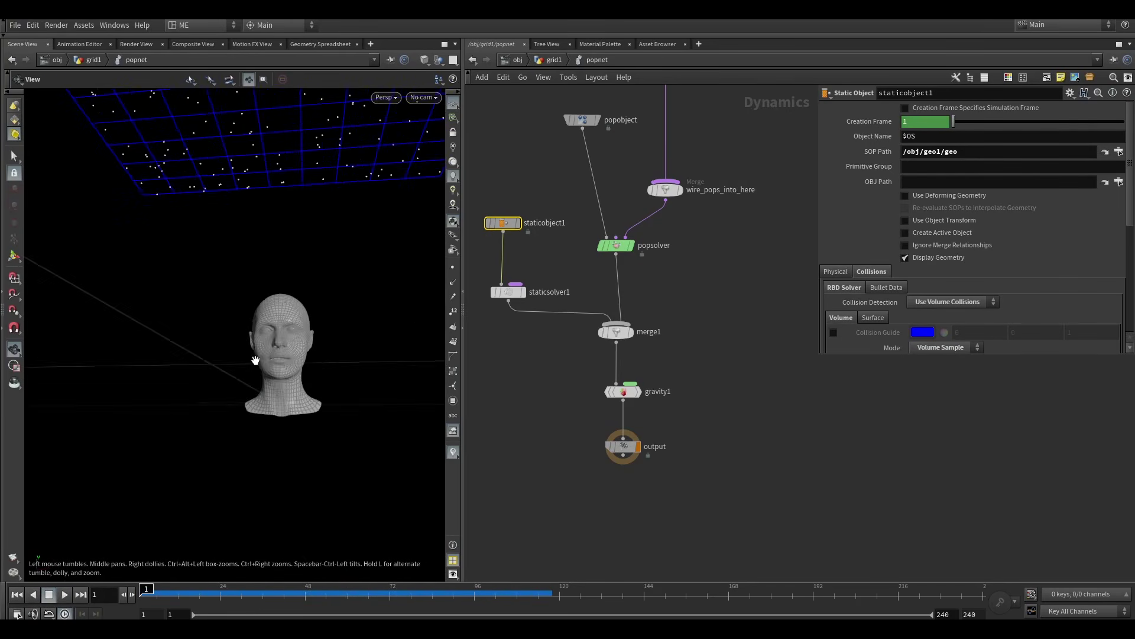
pyautogui.moveTo(254, 360); pyautogui.dragTo(425, 588)
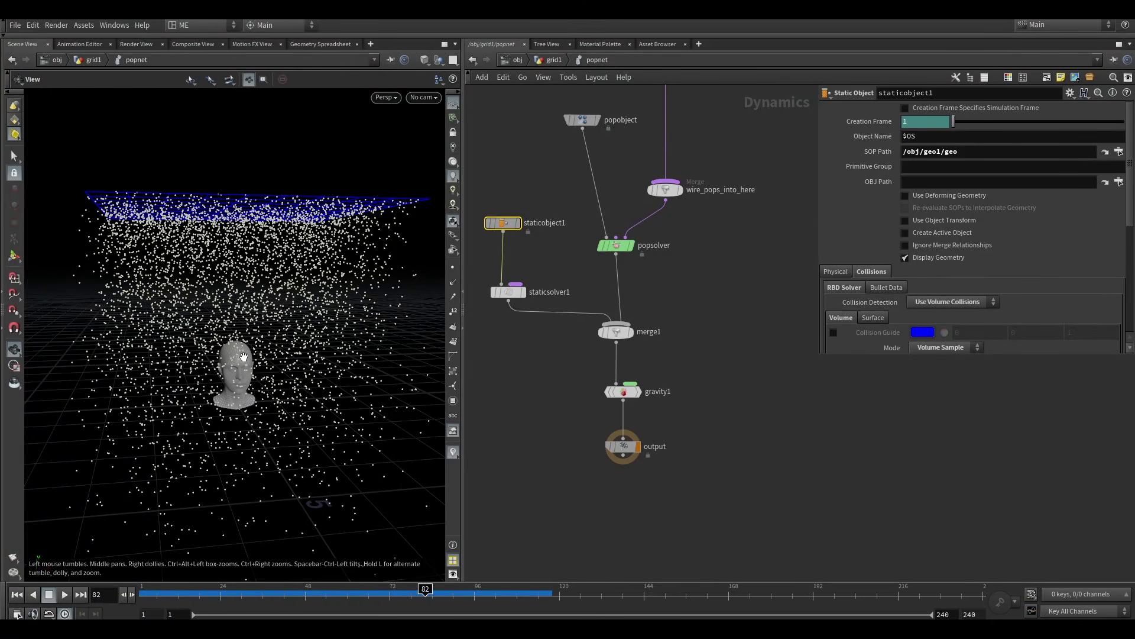
pyautogui.moveTo(242, 396)
pyautogui.mouseDown()
pyautogui.moveTo(245, 384)
pyautogui.moveTo(247, 395)
pyautogui.mouseUp()
pyautogui.scroll(5, 229, 368)
pyautogui.moveTo(228, 593); pyautogui.dragTo(142, 593)
# Insert a POP Collision Behavior node between source_first_input and wire_pops_into_here.
pyautogui.moveTo(670, 472); pyautogui.dragTo(625, 603, button='middle')
pyautogui.press('Tab')
pyautogui.moveTo(685, 389)
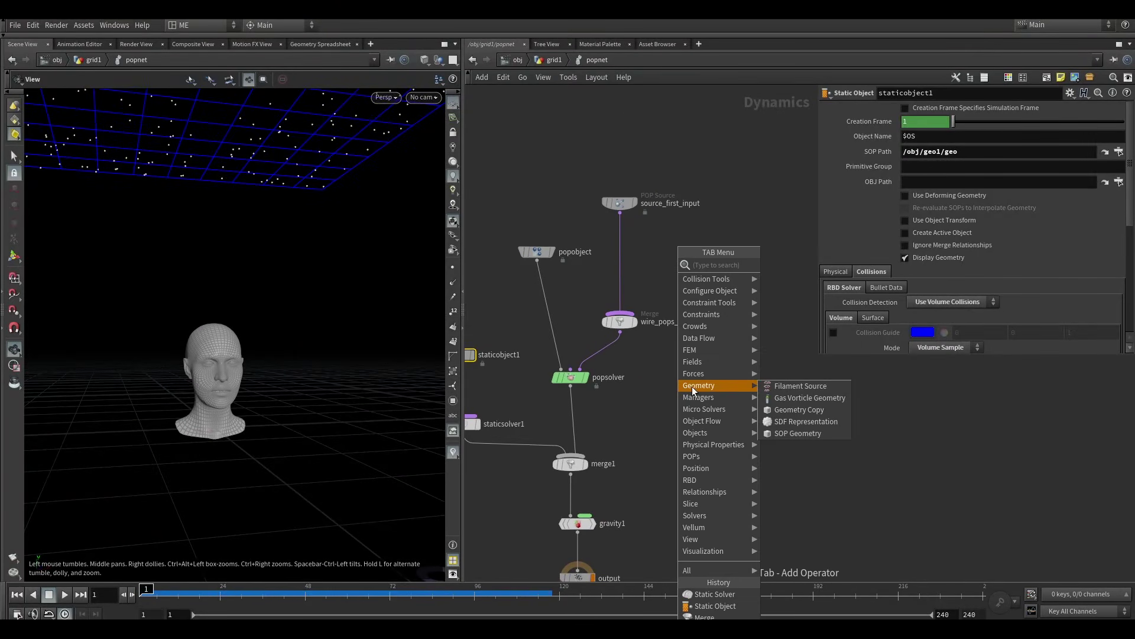
pyautogui.write('popco')
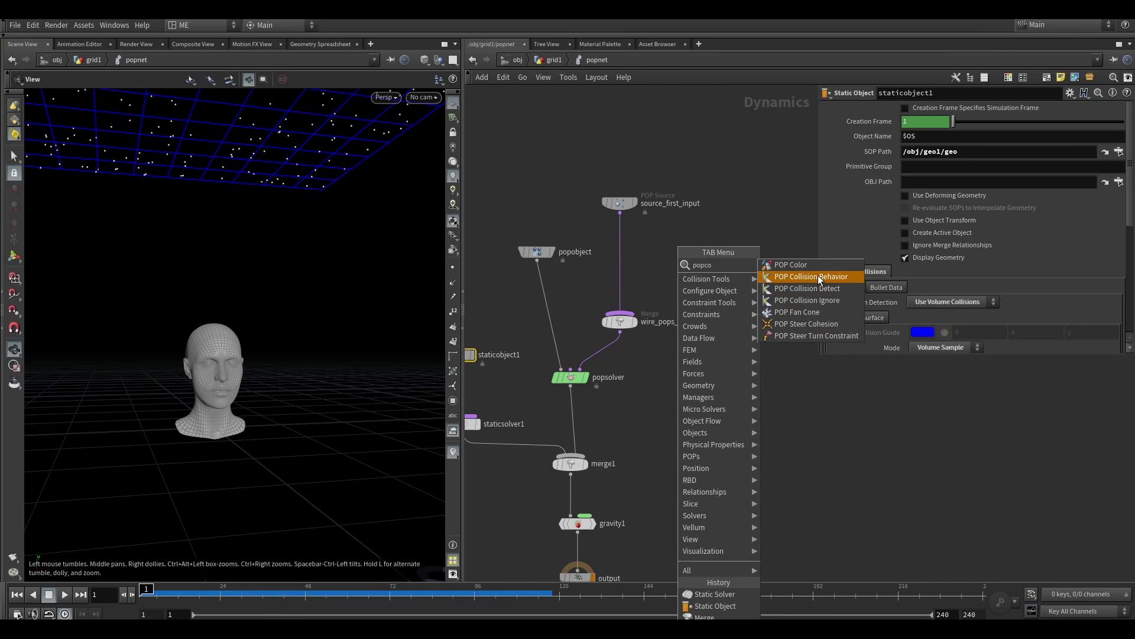
pyautogui.click(818, 275)
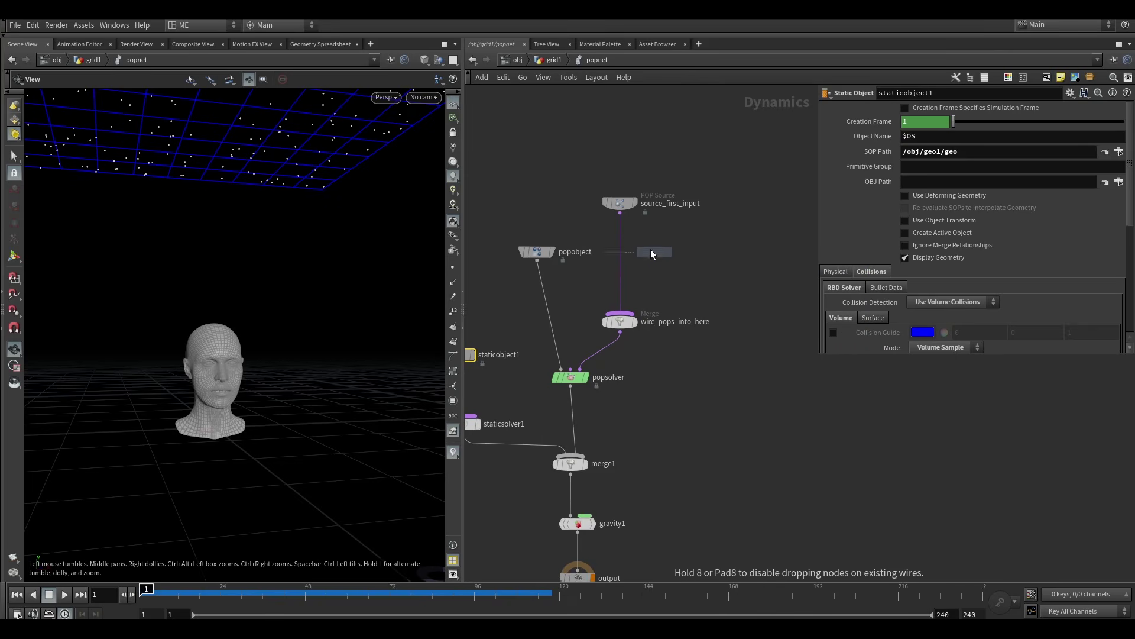
pyautogui.click(616, 264)
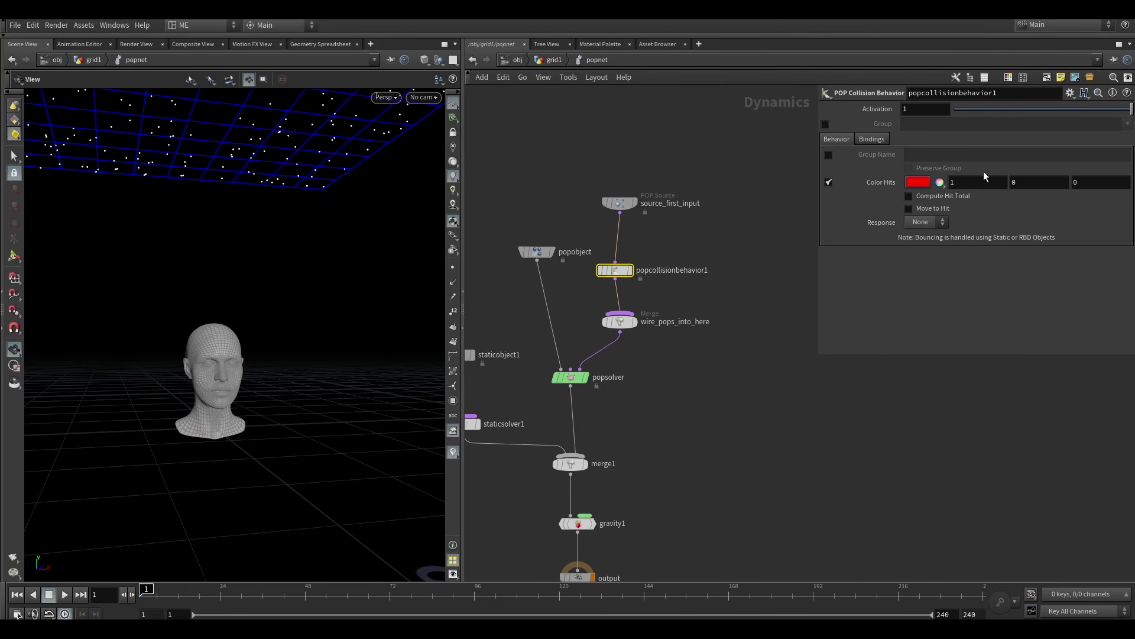
# Assign colliding particles to a preserved group named hit and set the POP Collision Behavior response to Die.
pyautogui.click(828, 154)
pyautogui.click(953, 156)
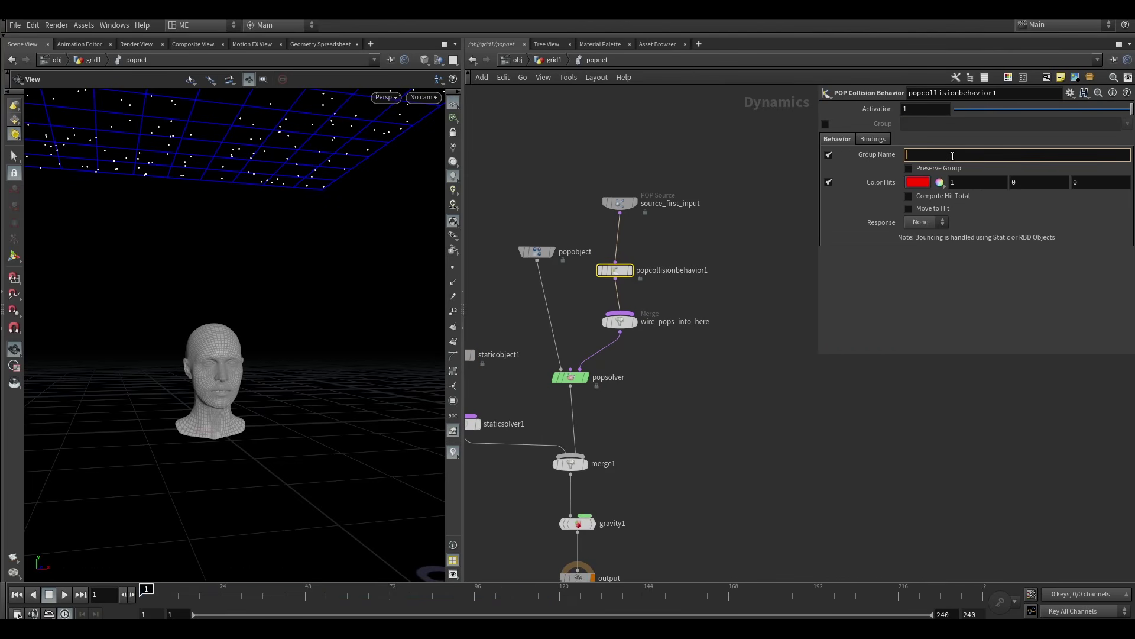
pyautogui.write('hit')
pyautogui.press('Return')
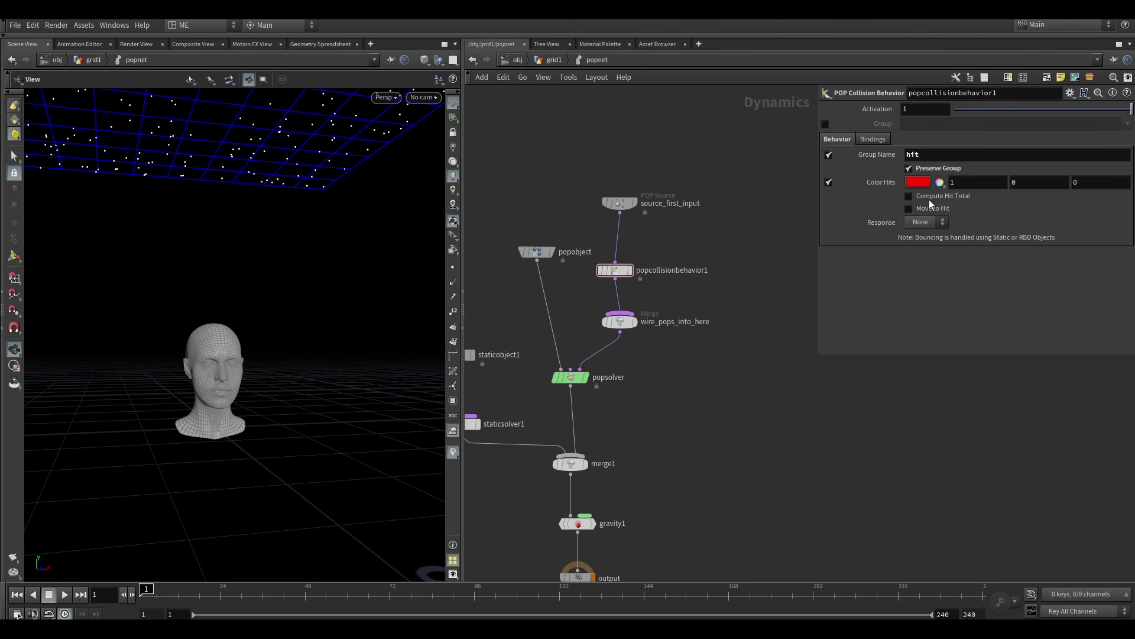
pyautogui.click(937, 226)
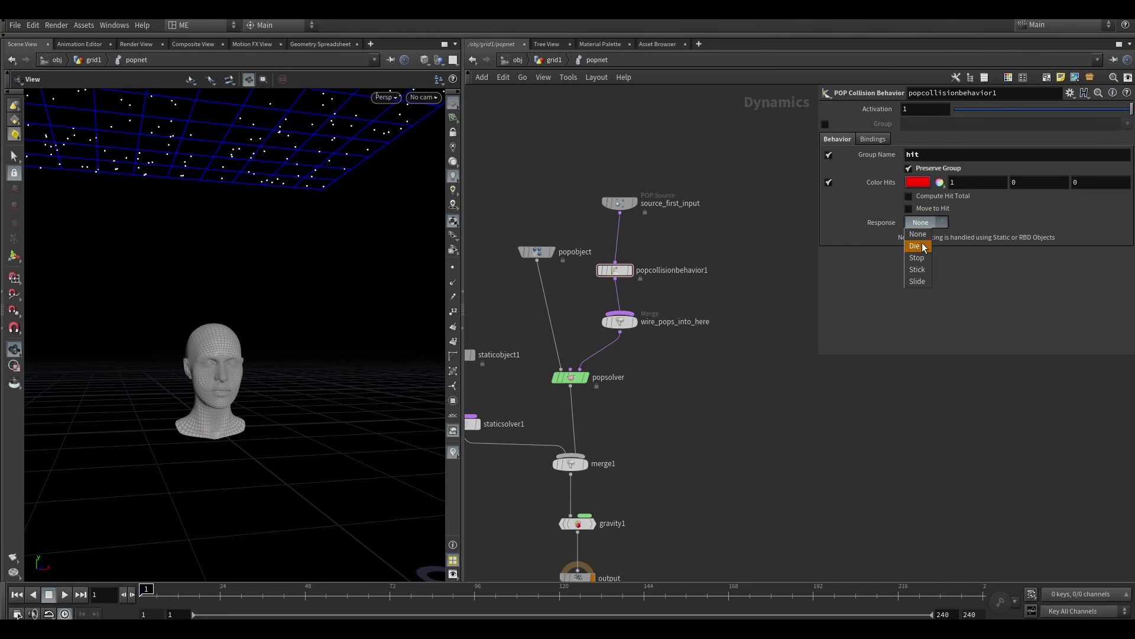
pyautogui.click(924, 246)
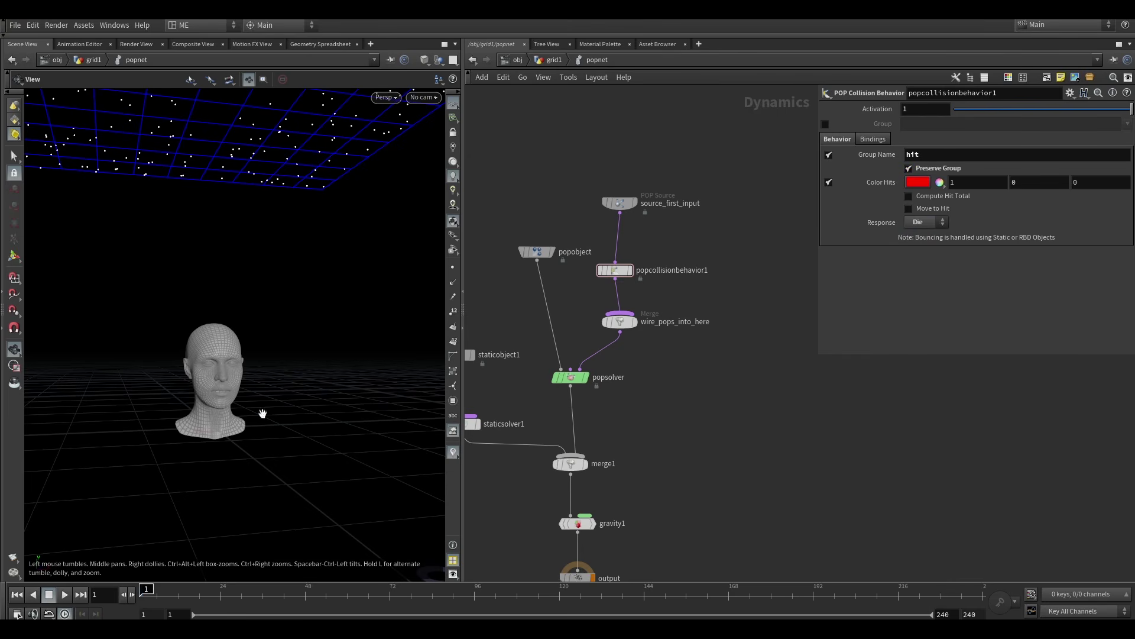
# Play the simulation, examine the particles around the head up close, and return to frame 1.
pyautogui.click(64, 595)
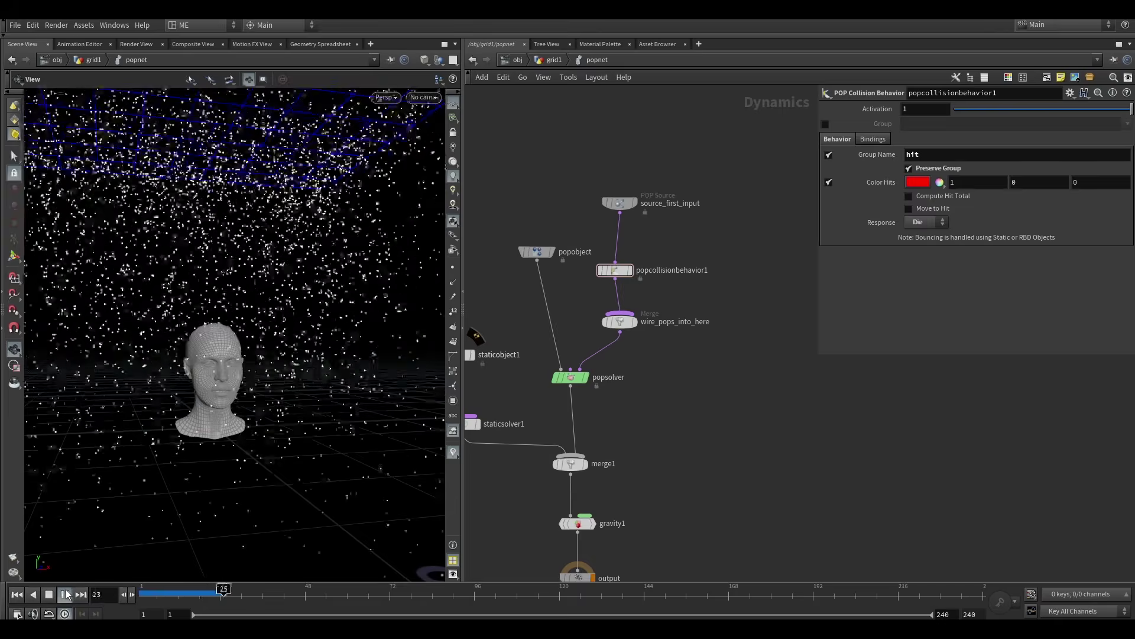
pyautogui.scroll(5, 213, 378)
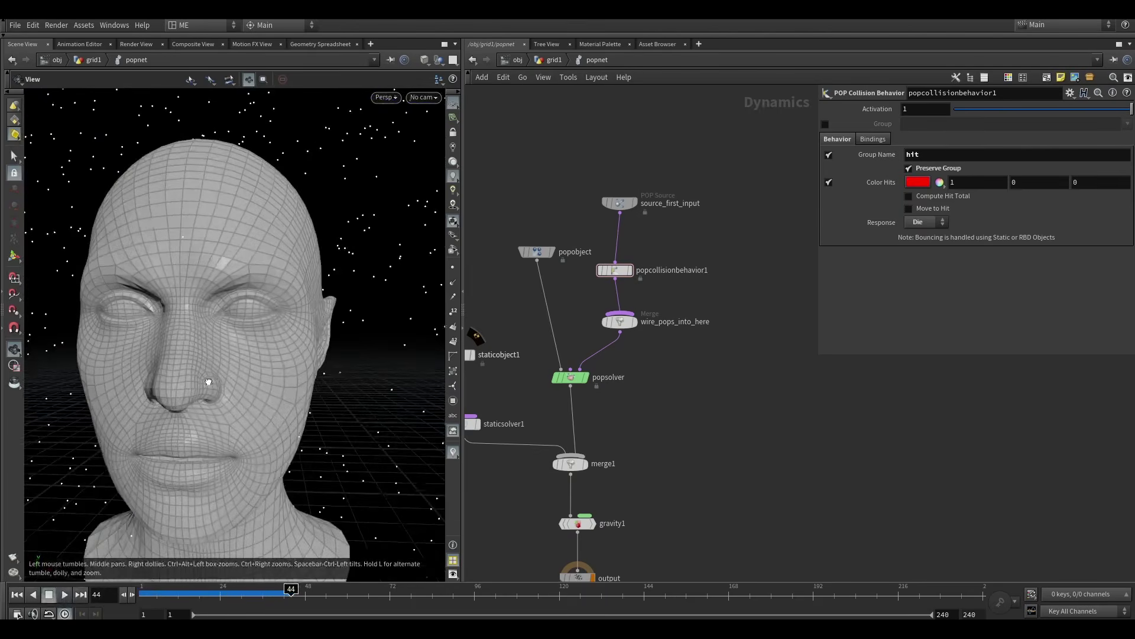
pyautogui.scroll(-5, 213, 367)
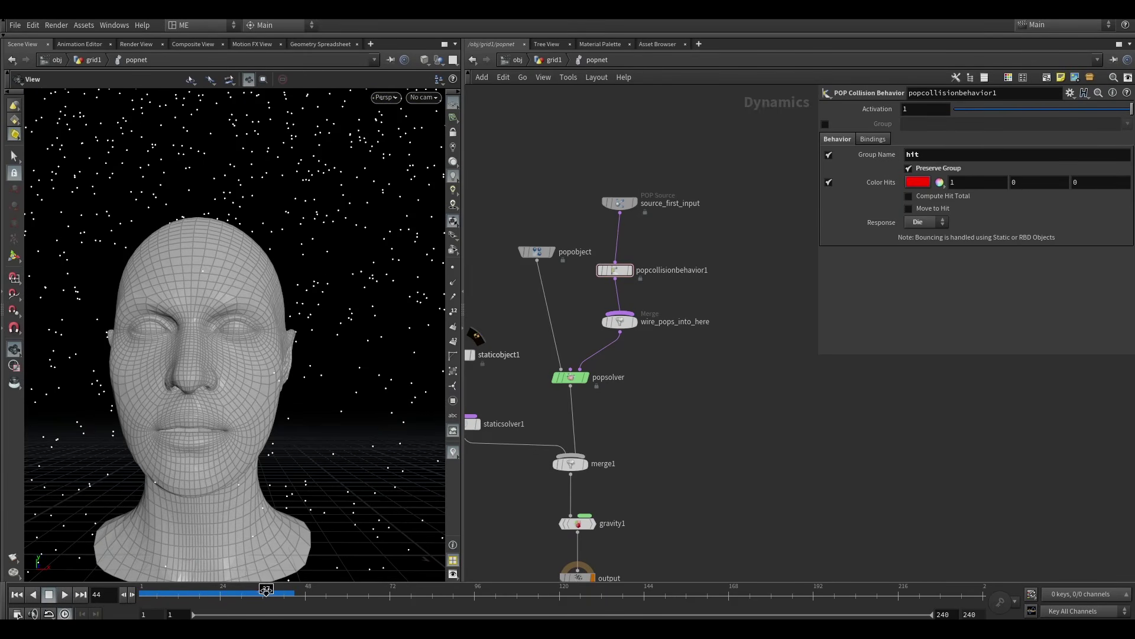
pyautogui.moveTo(266, 590); pyautogui.dragTo(142, 590)
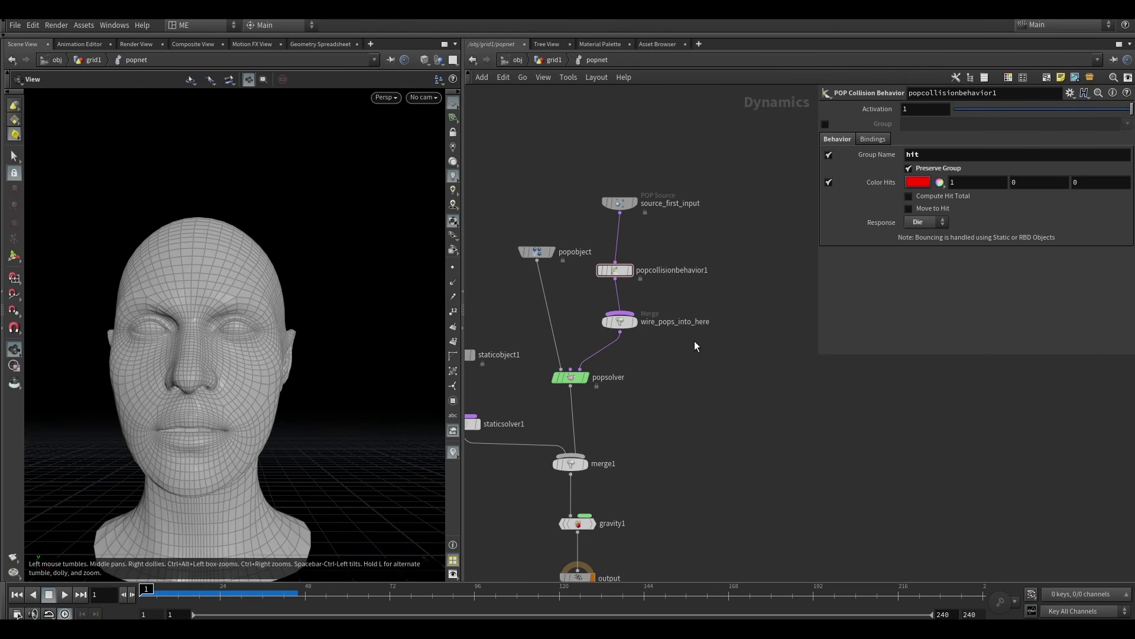
# Add a POP Stream node beside source_first_input in the particle network.
pyautogui.click(614, 270)
pyautogui.moveTo(756, 457); pyautogui.dragTo(694, 435, button='middle')
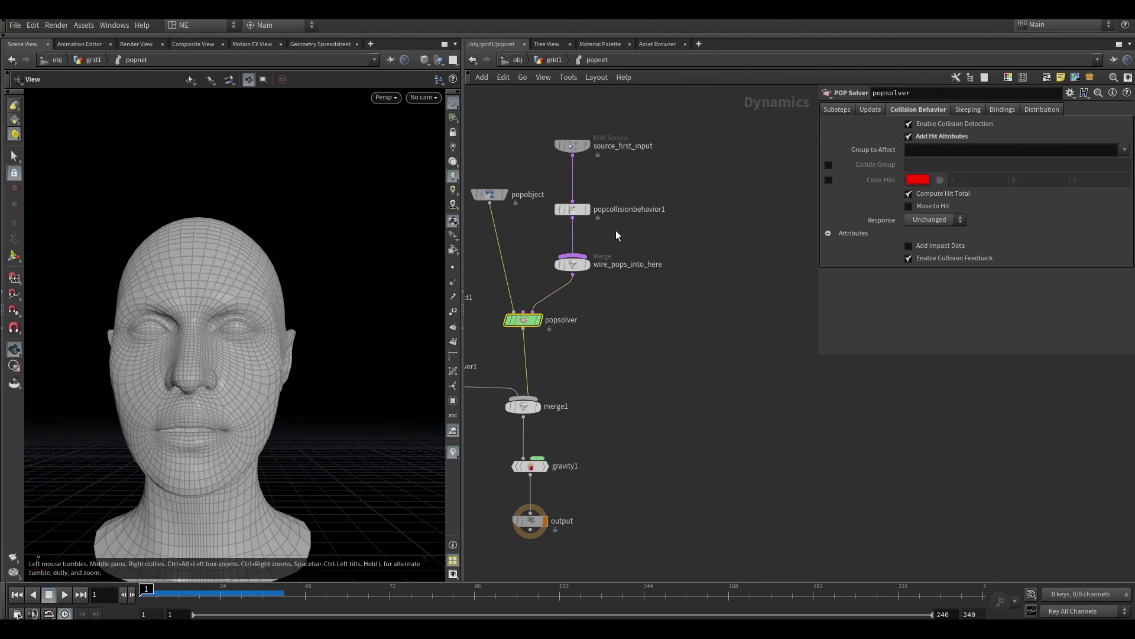
pyautogui.press('Tab')
pyautogui.write('pop')
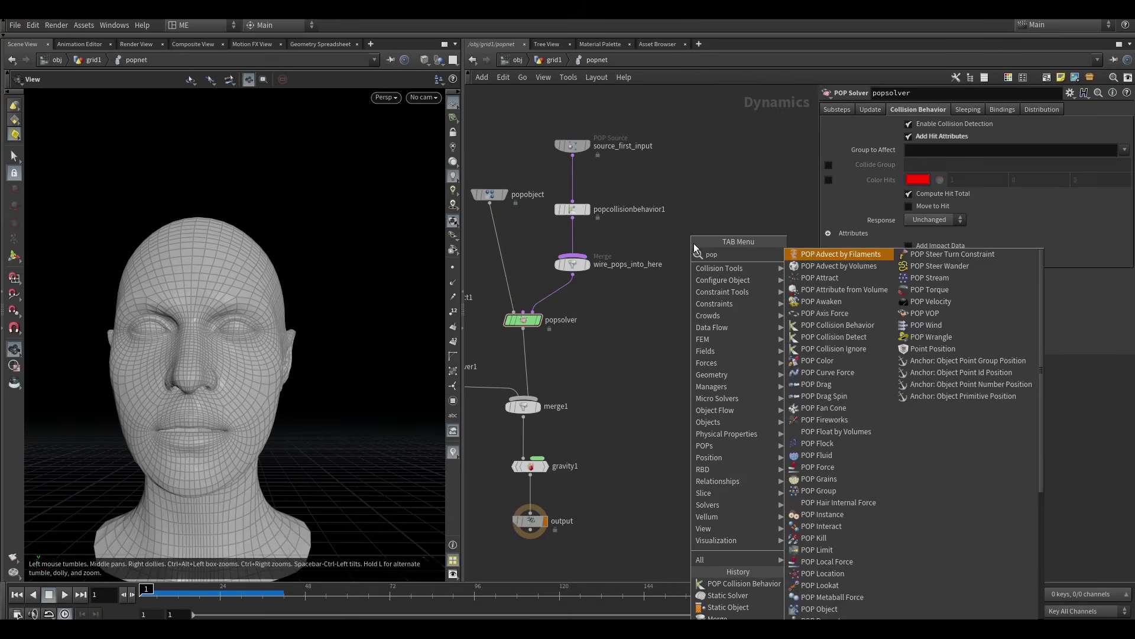
pyautogui.write('ste')
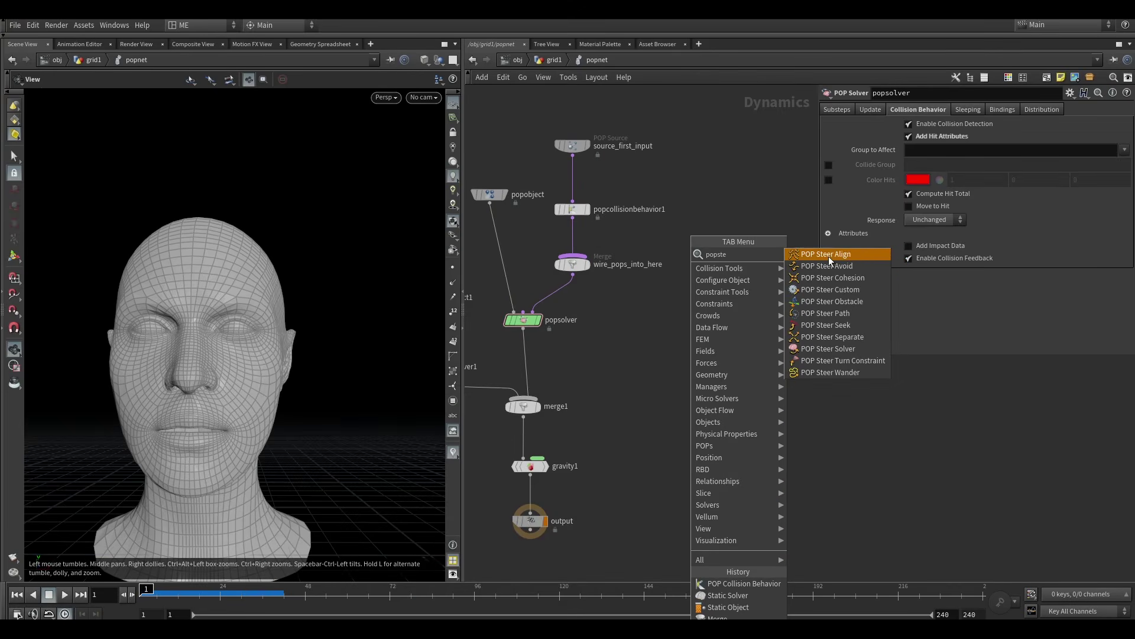
pyautogui.press('BackSpace')
pyautogui.press('BackSpace')
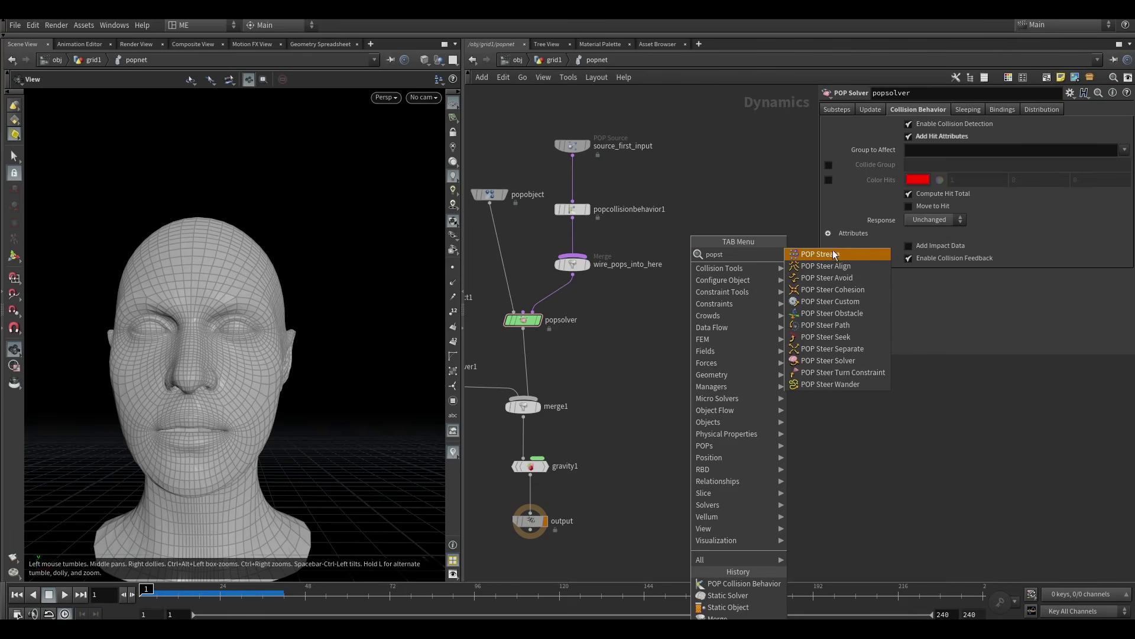
pyautogui.write('t')
pyautogui.click(829, 255)
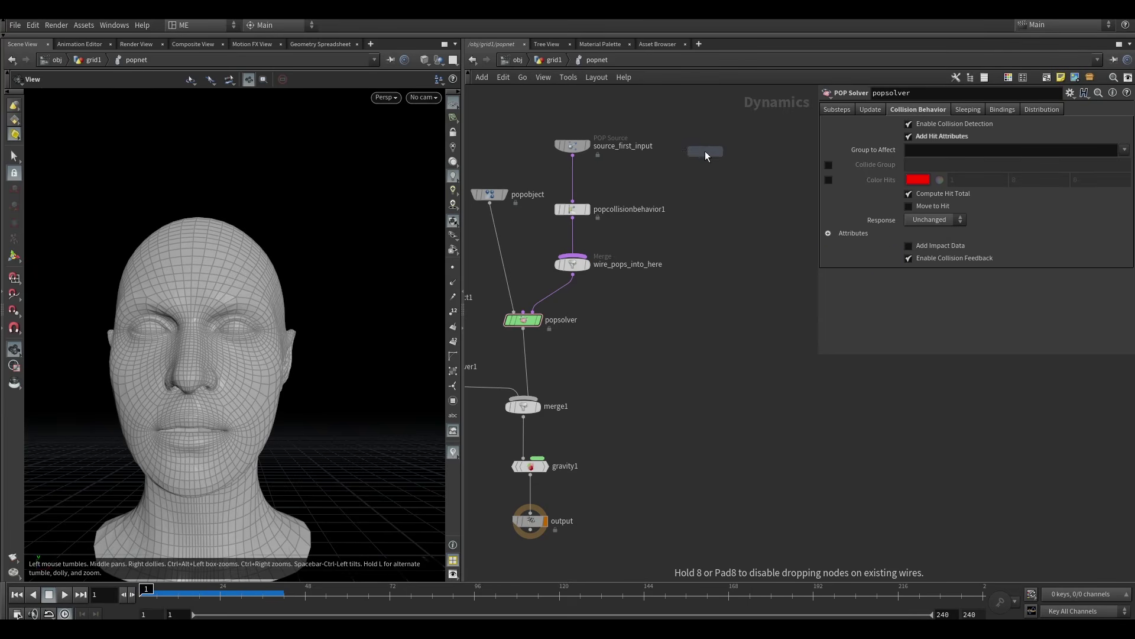
pyautogui.click(705, 148)
# Restrict the POP Stream to the source group hit.
pyautogui.click(827, 123)
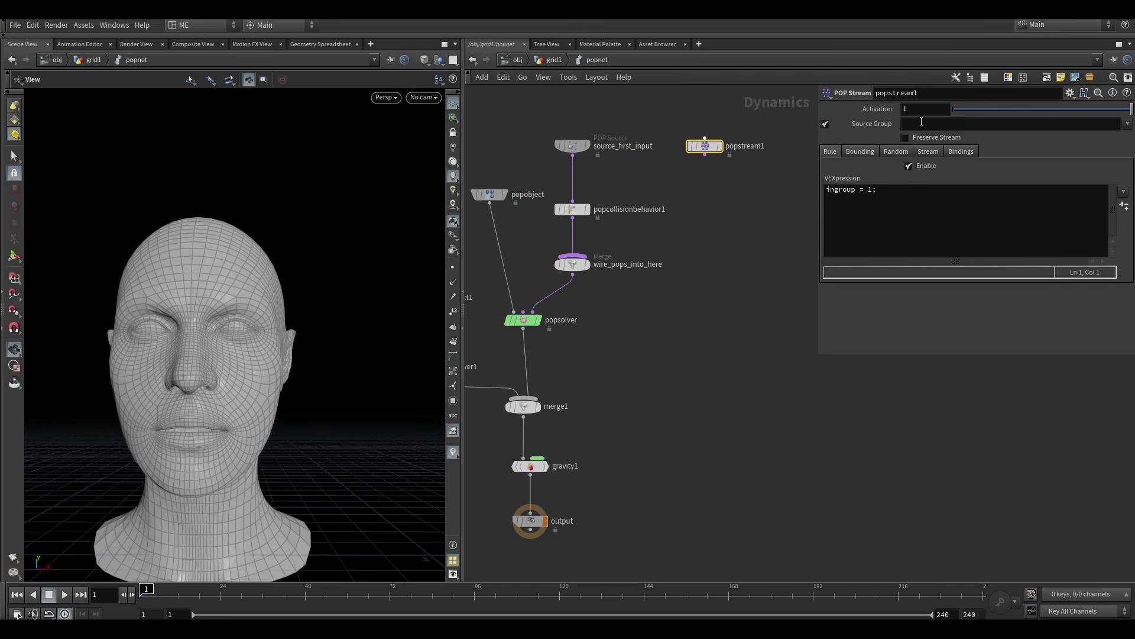
pyautogui.click(939, 125)
pyautogui.press('Return')
pyautogui.tripleClick(869, 195)
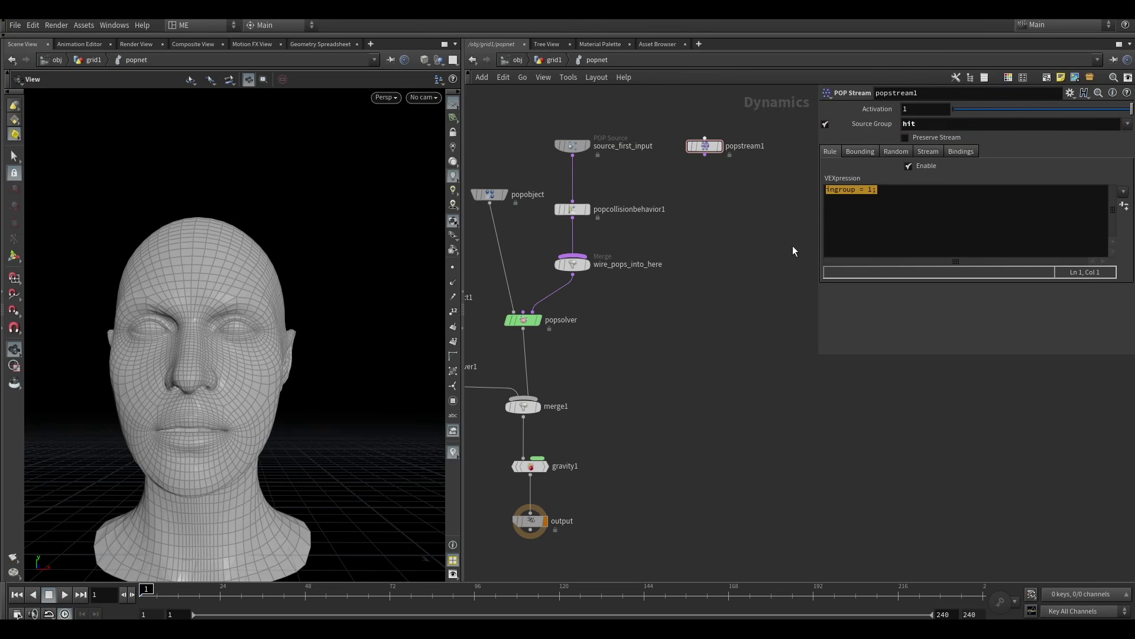
# Add a POP Replicate node below popstream1, fed by its output.
pyautogui.click(704, 155)
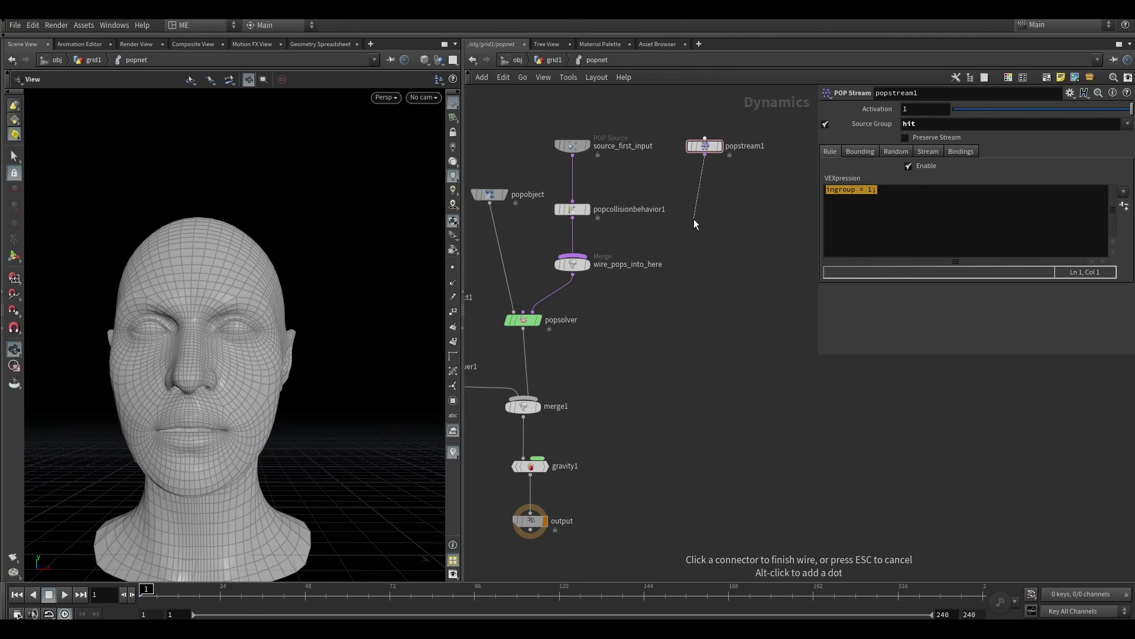
pyautogui.click(703, 214)
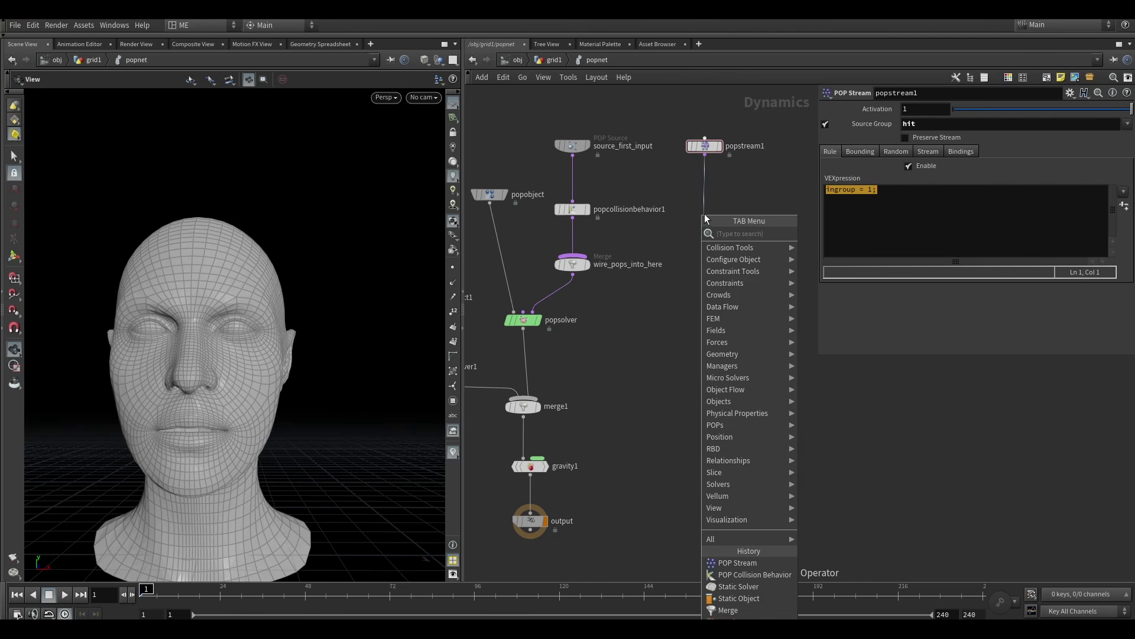
pyautogui.write('popre')
pyautogui.press('Return')
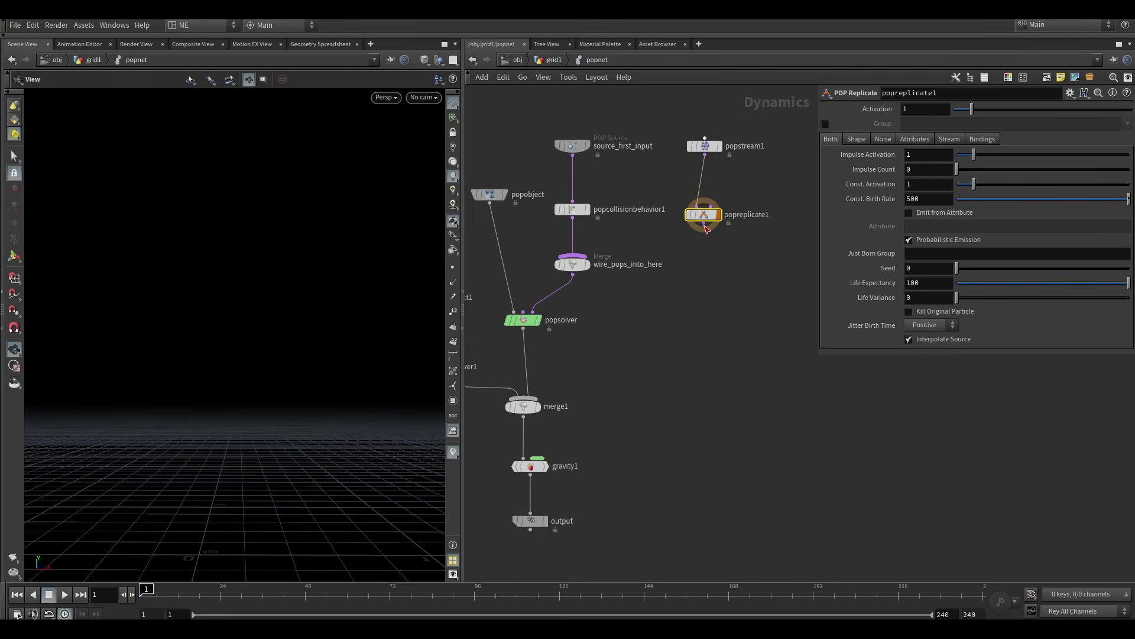
# Wire popreplicate1 into wire_pops_into_here and arrange the stream and replicate nodes as a branch beside the particle source.
pyautogui.moveTo(705, 226); pyautogui.dragTo(577, 253)
pyautogui.moveTo(600, 248); pyautogui.dragTo(606, 305, button='middle')
pyautogui.moveTo(607, 308); pyautogui.dragTo(611, 330)
pyautogui.moveTo(765, 341); pyautogui.dragTo(710, 196)
pyautogui.moveTo(712, 264); pyautogui.dragTo(695, 240)
pyautogui.click(694, 181)
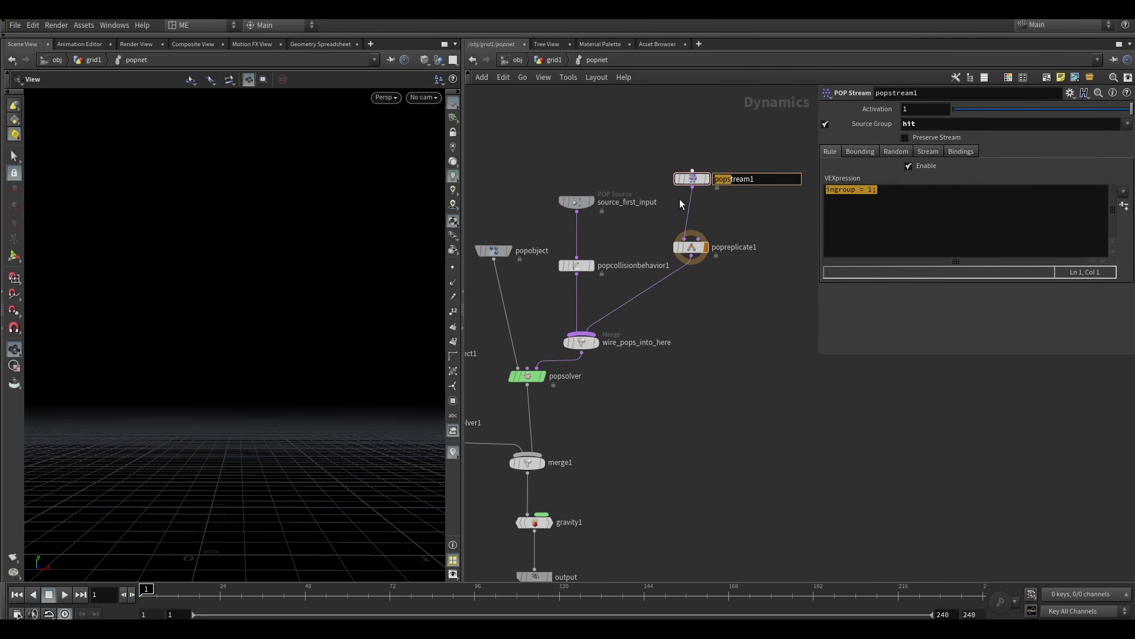
pyautogui.moveTo(694, 181); pyautogui.dragTo(686, 199)
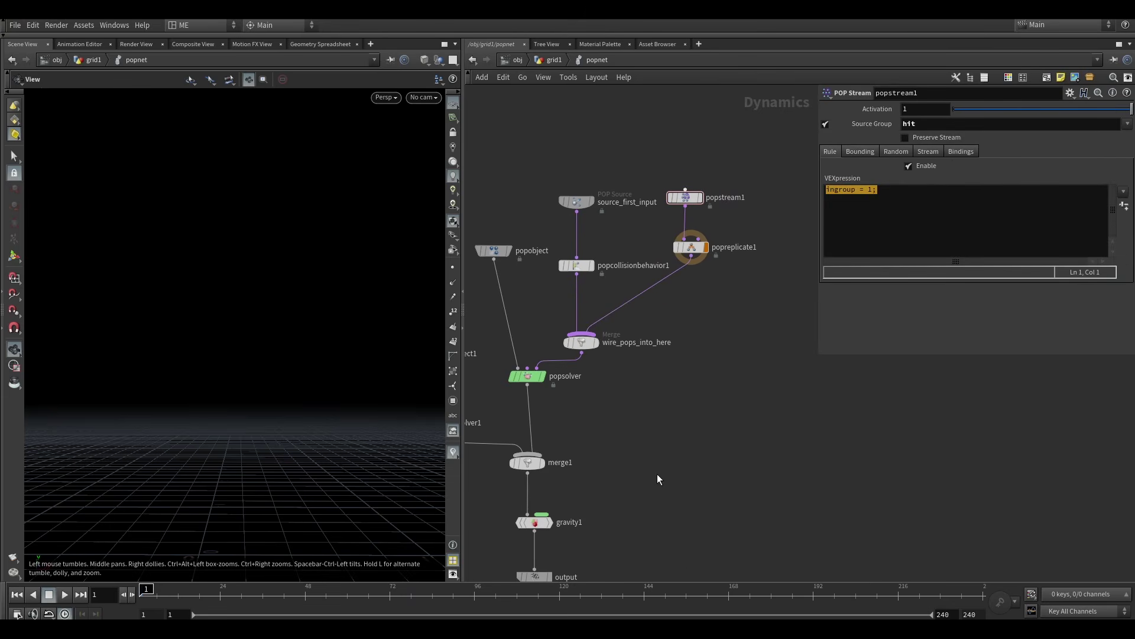
# Make output the displayed node again and play the simulation to examine the replicated particles around the head.
pyautogui.moveTo(658, 475); pyautogui.dragTo(632, 477, button='middle')
pyautogui.click(608, 349)
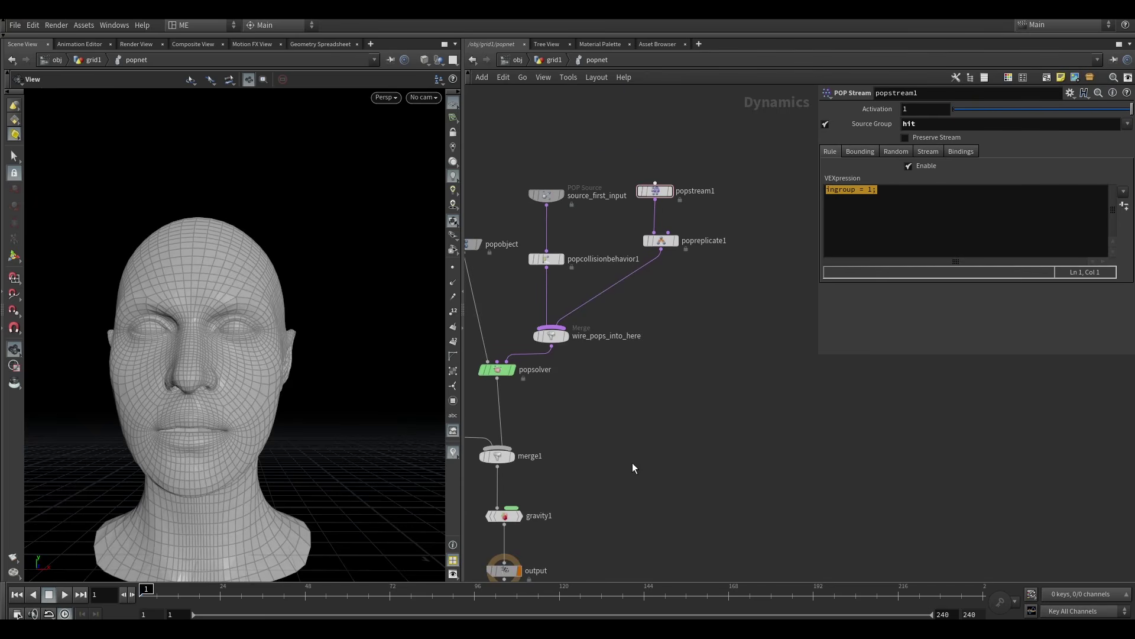
pyautogui.scroll(-5, 158, 356)
pyautogui.moveTo(298, 305); pyautogui.dragTo(267, 319)
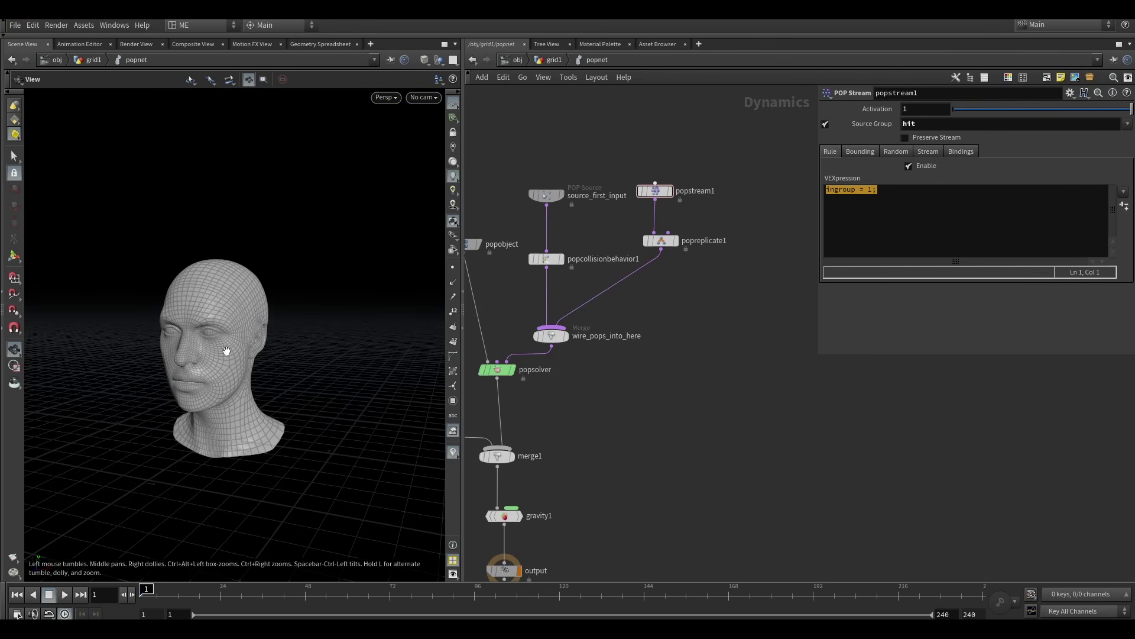
pyautogui.click(64, 594)
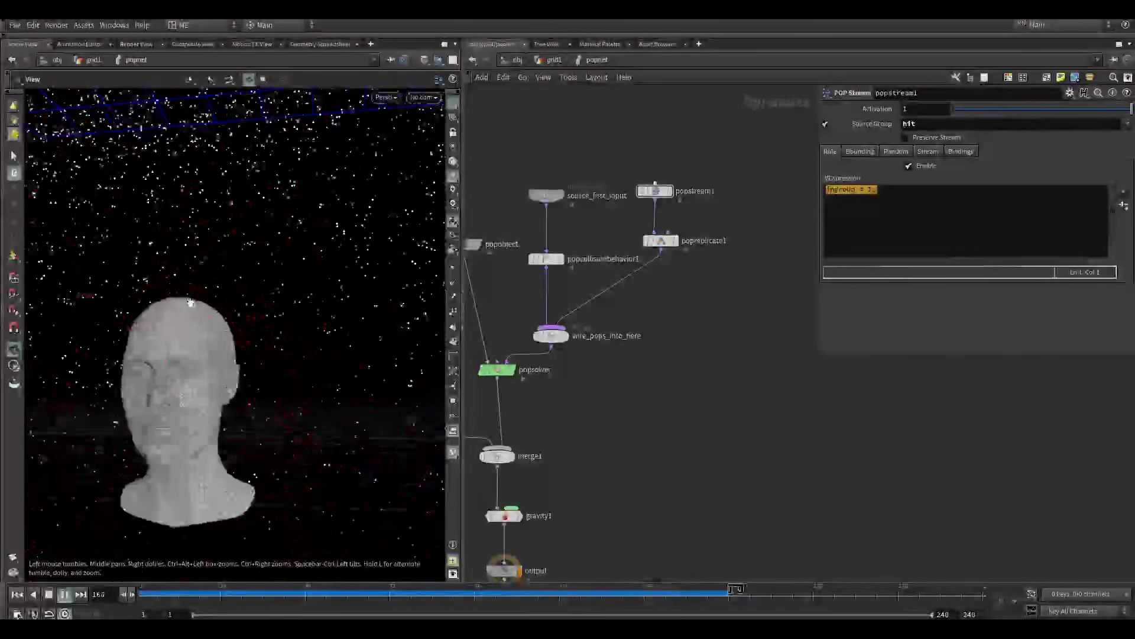
pyautogui.click(65, 594)
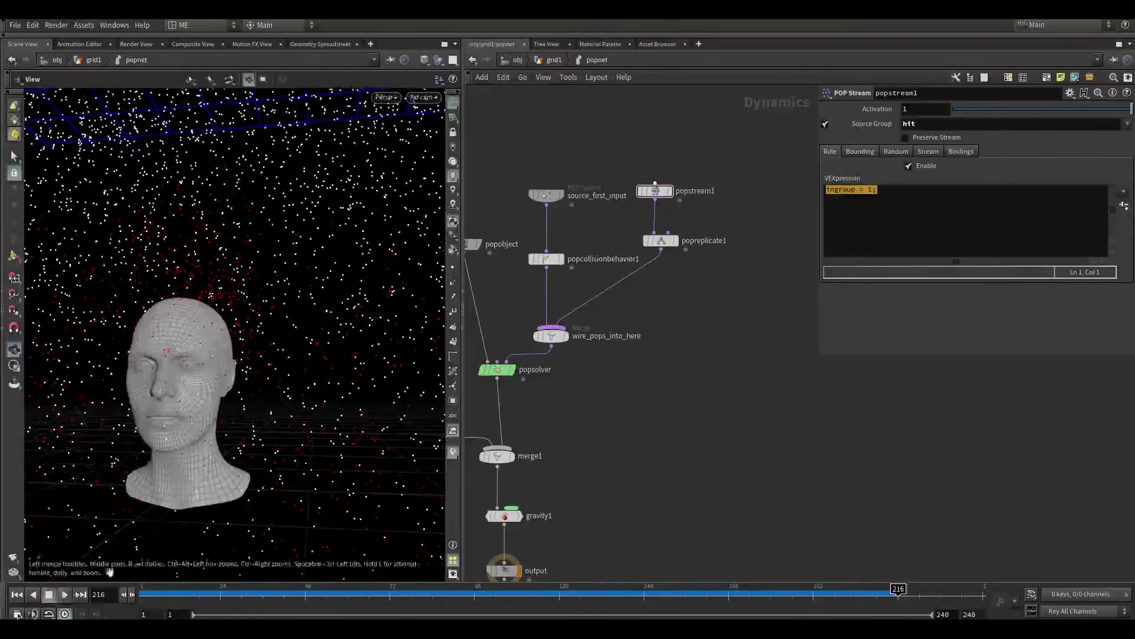
# Set the POP Replicate's Life Expectancy to 3 and replay the simulation from the first frame.
pyautogui.click(662, 240)
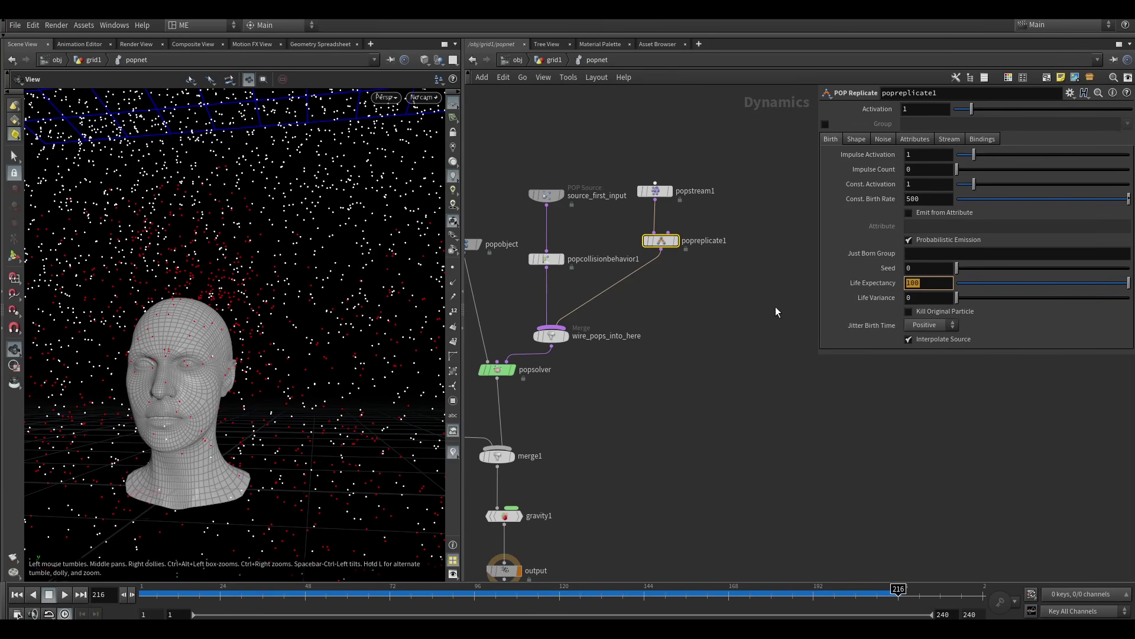
pyautogui.write('3')
pyautogui.press('Return')
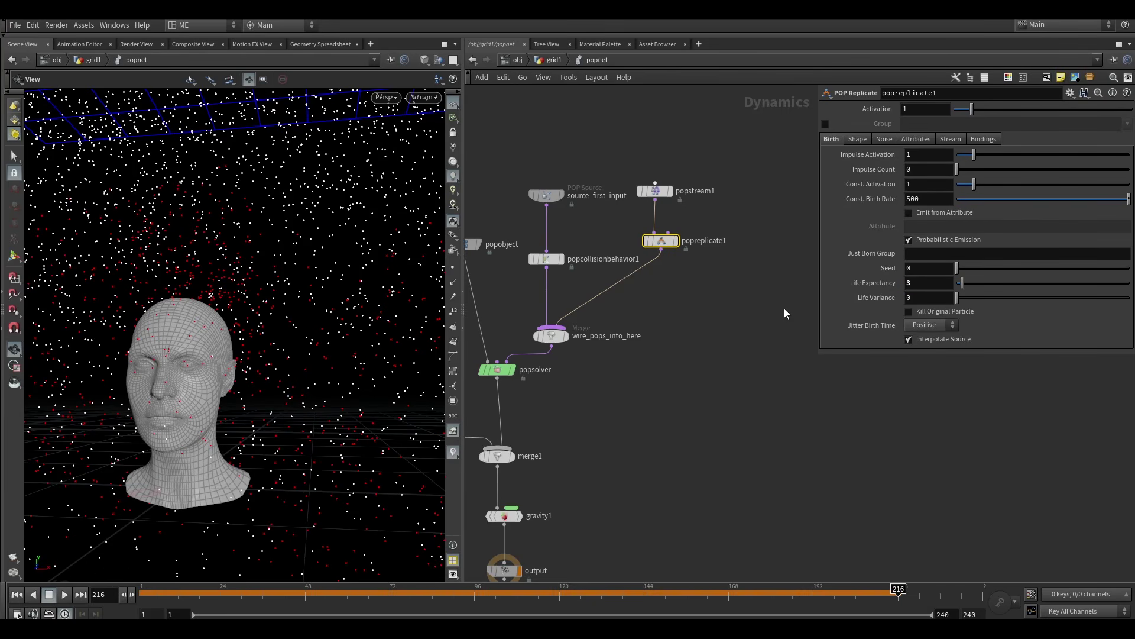
pyautogui.click(17, 595)
pyautogui.click(65, 595)
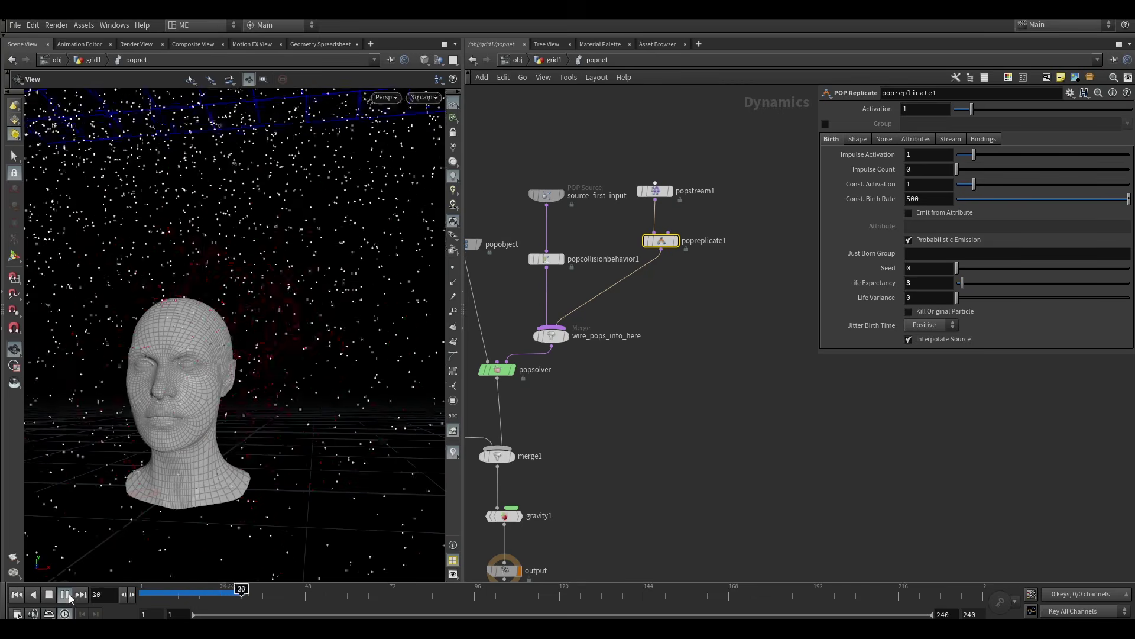
pyautogui.click(69, 596)
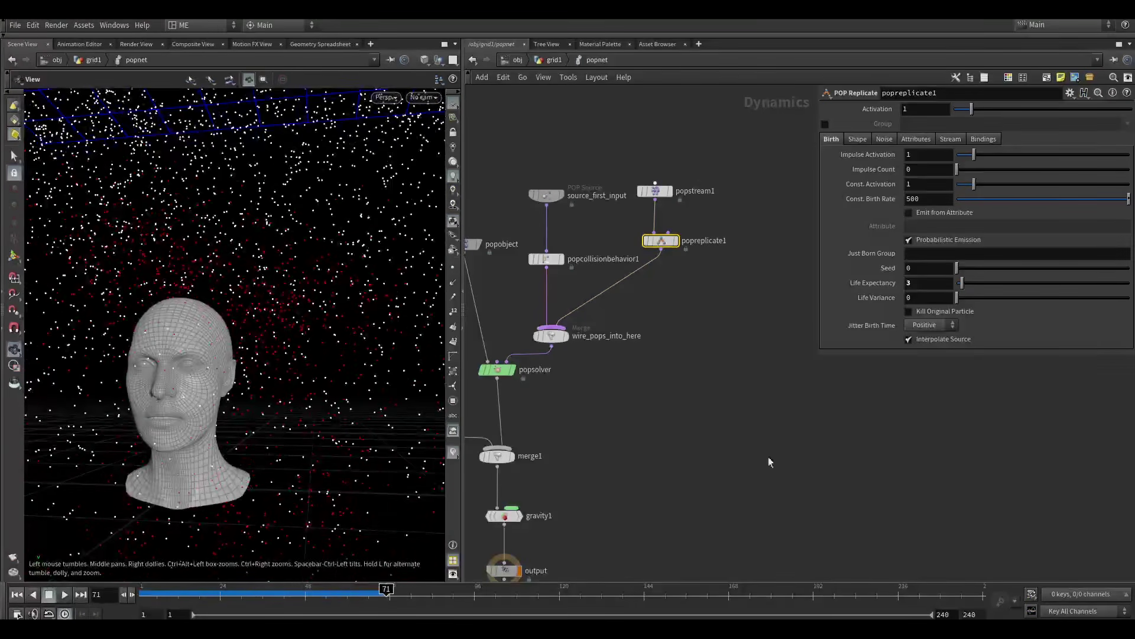
# Set the POP Replicate's Life Expectancy to 2 and replay the simulation from the start to examine the particles.
pyautogui.write('2')
pyautogui.press('Return')
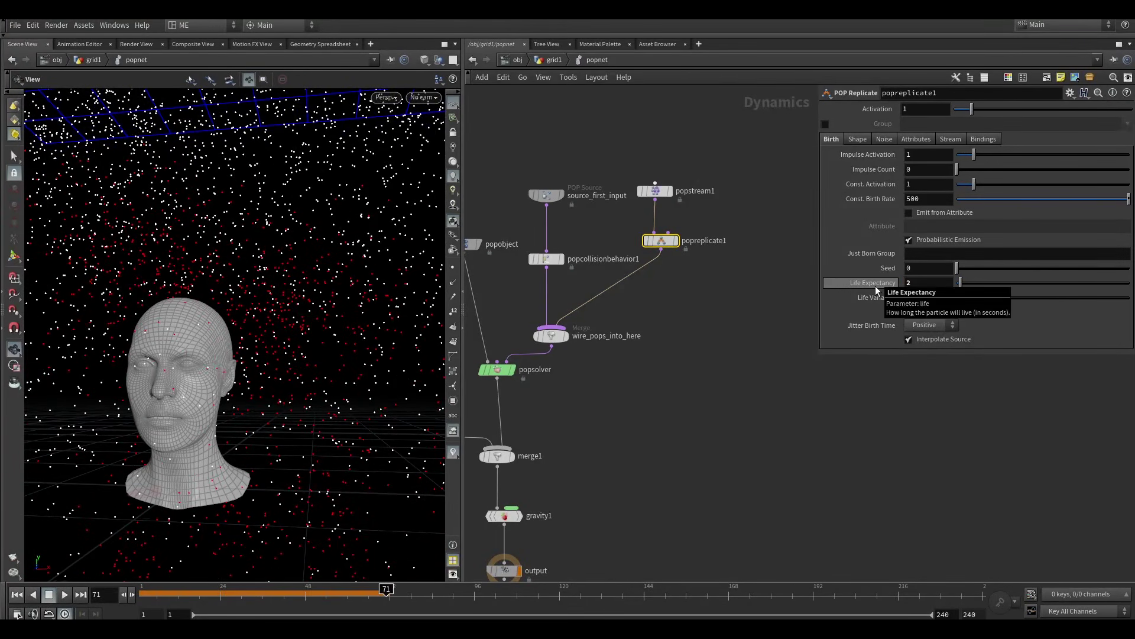
pyautogui.click(17, 595)
pyautogui.click(65, 594)
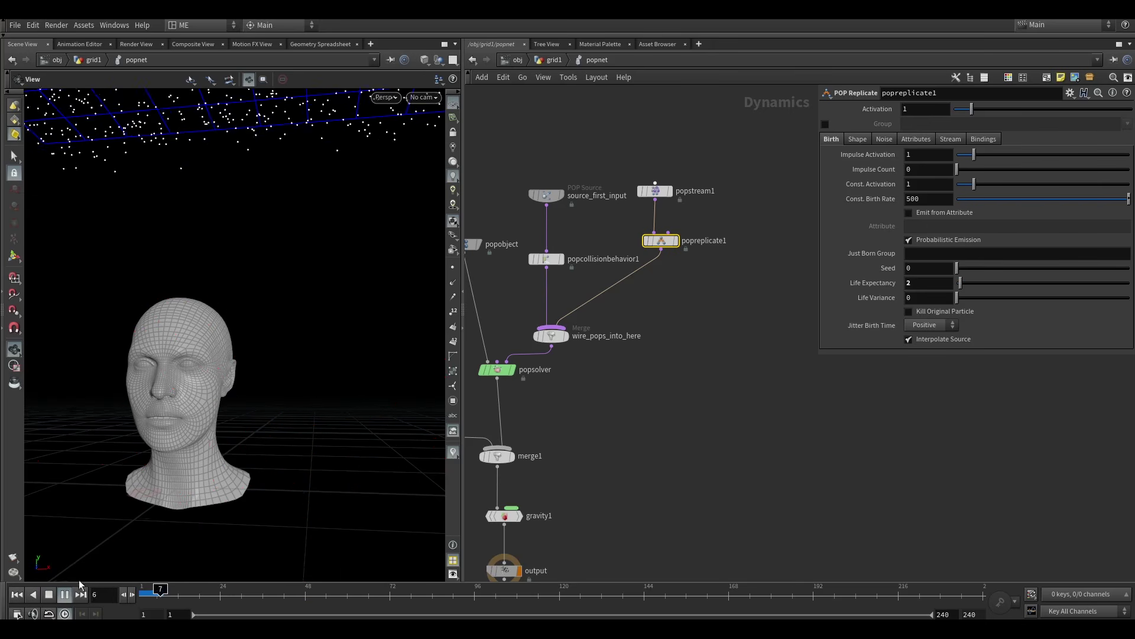
pyautogui.scroll(-5, 271, 382)
pyautogui.scroll(4, 271, 381)
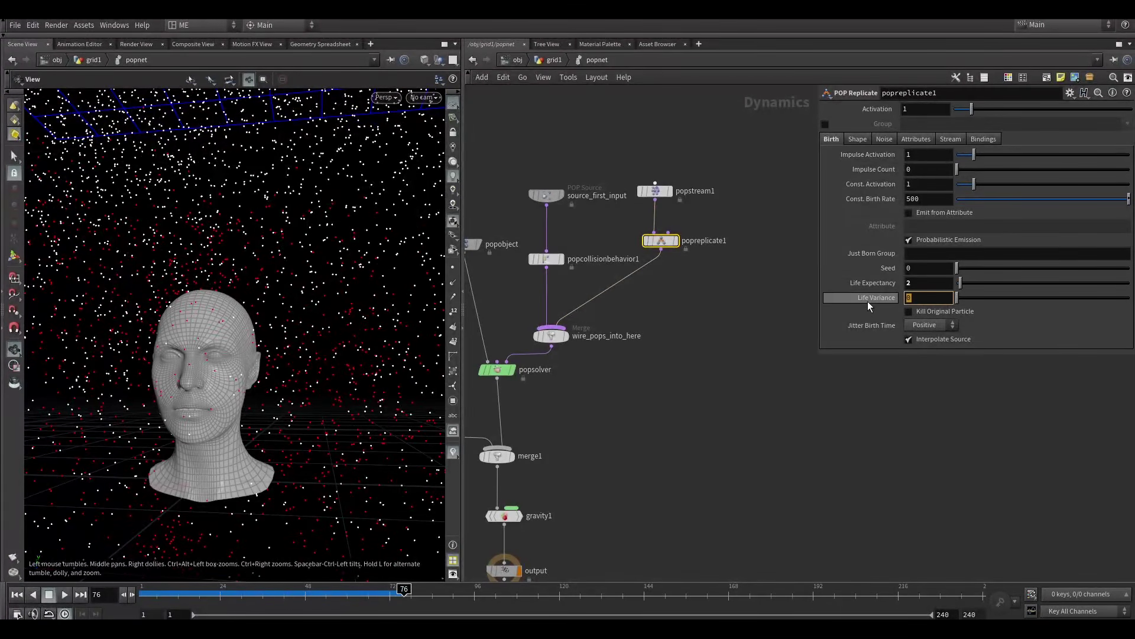
# Set the Life Variance of the replicated particles to 0.25.
pyautogui.write('0.')
pyautogui.write('.2')
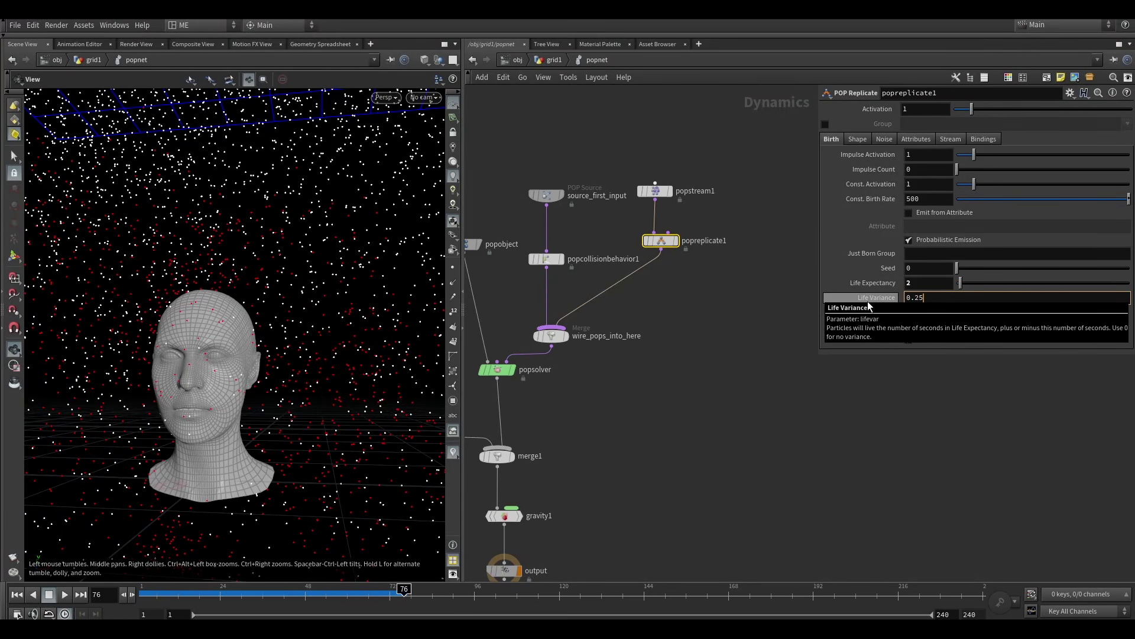
pyautogui.press('Return')
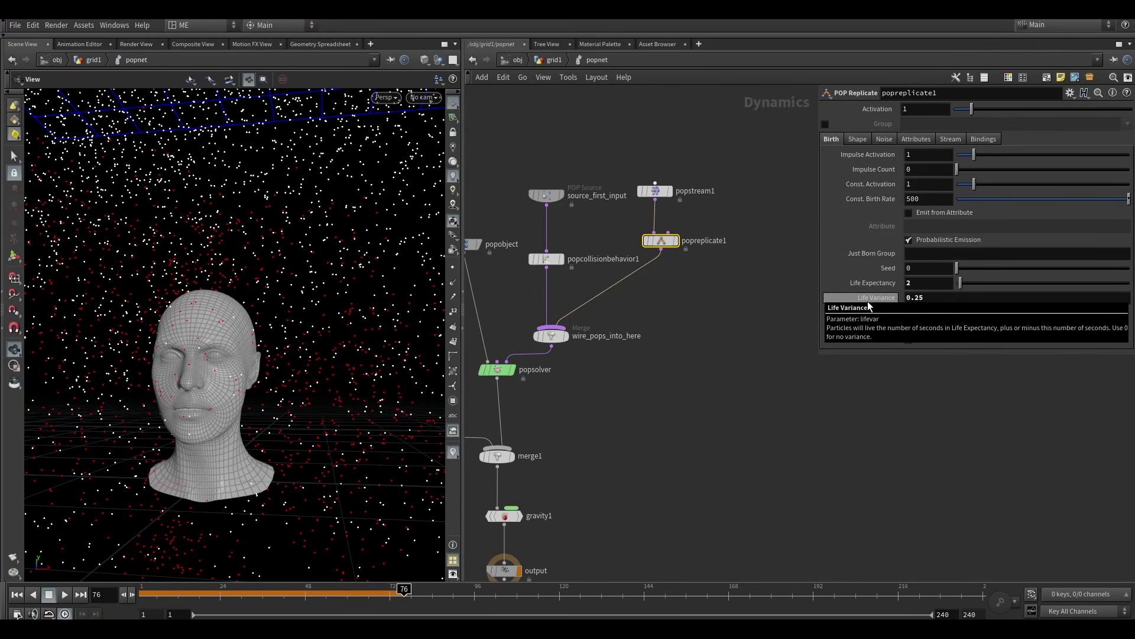
# Set the Uniform Scale of the POP Replicate's birth shape to 0.1.
pyautogui.click(868, 142)
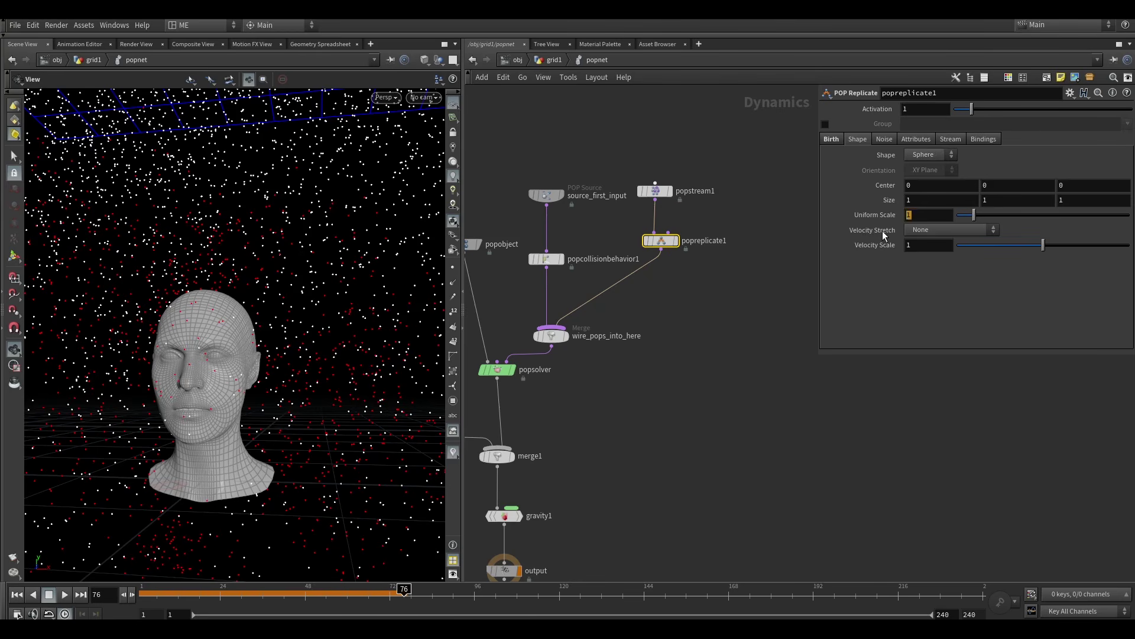
pyautogui.write('0.')
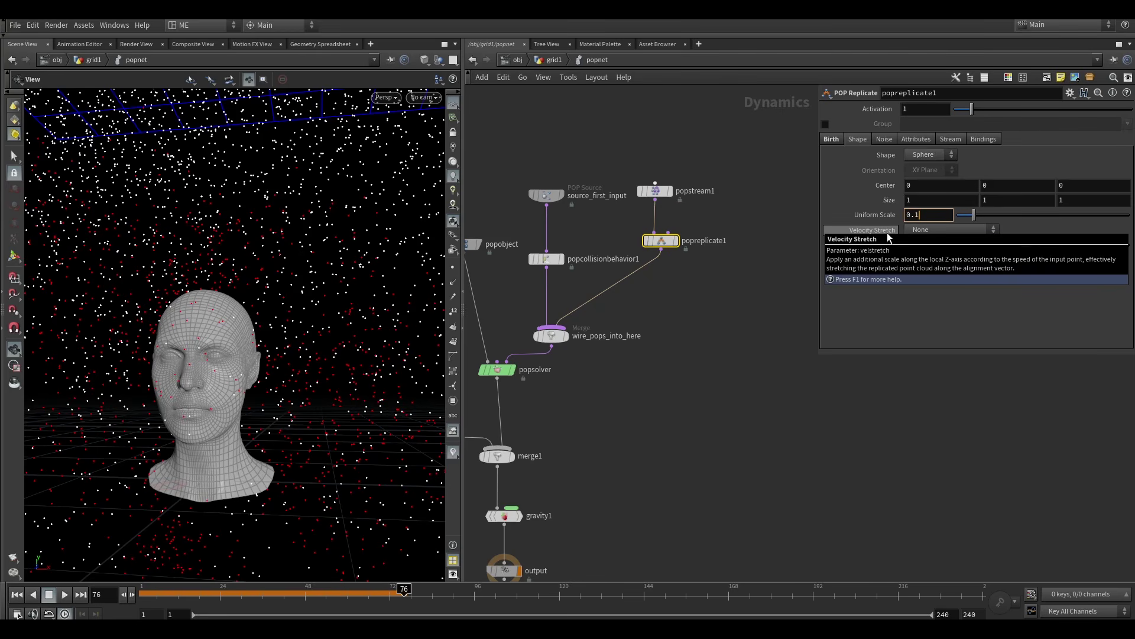
pyautogui.press('Return')
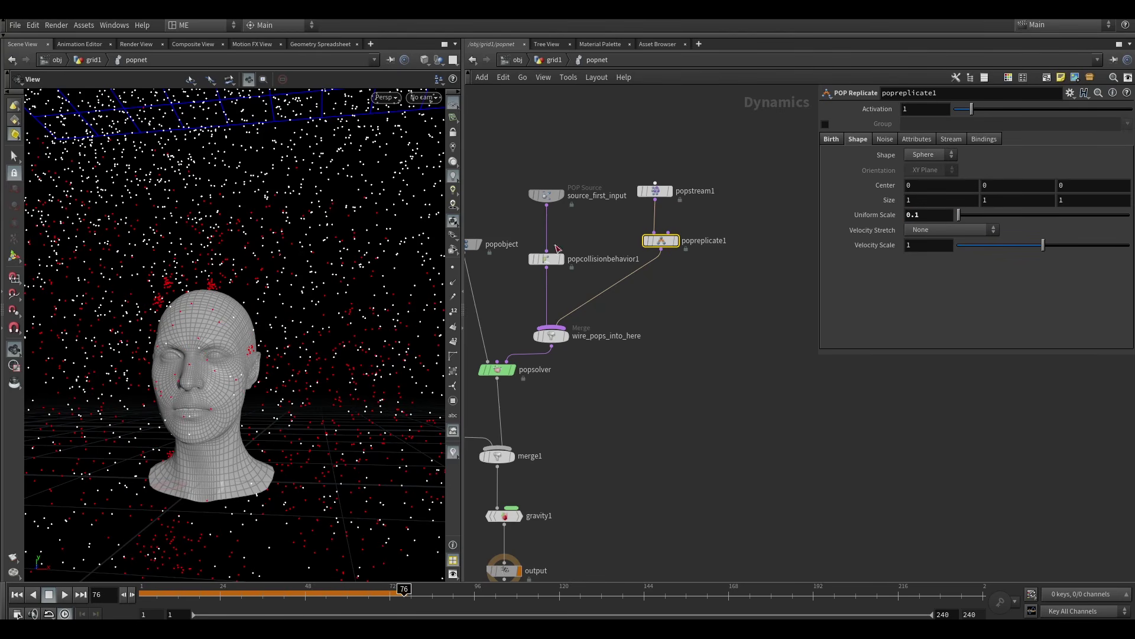
# Replay the simulation from the first frame and examine the clusters of red replicated particles around the head up close.
pyautogui.click(16, 594)
pyautogui.click(64, 594)
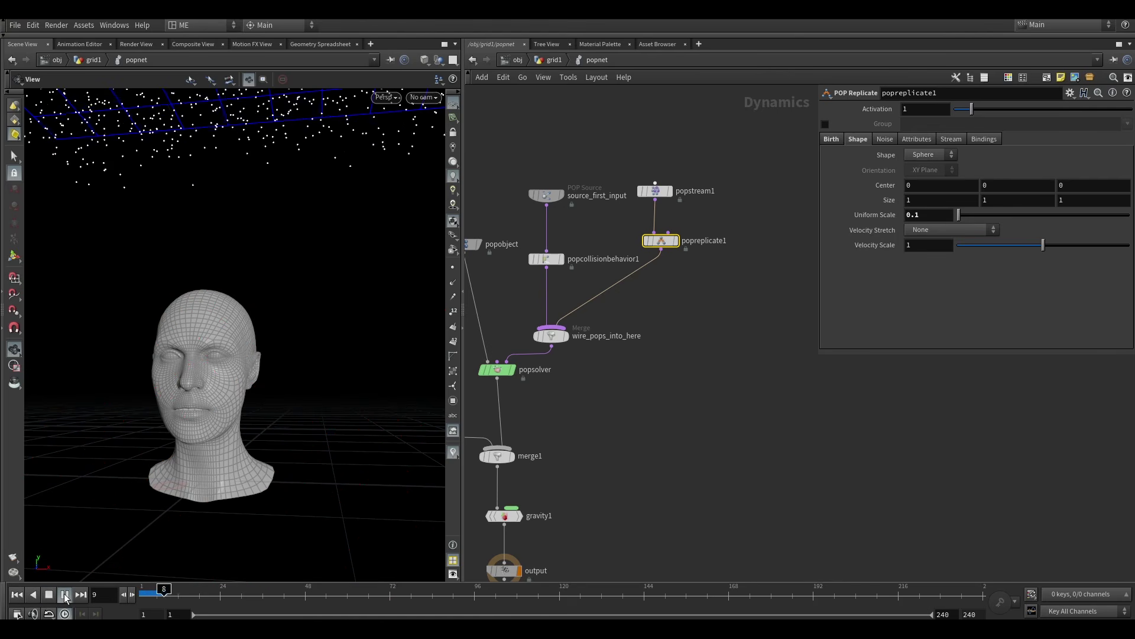
pyautogui.click(65, 594)
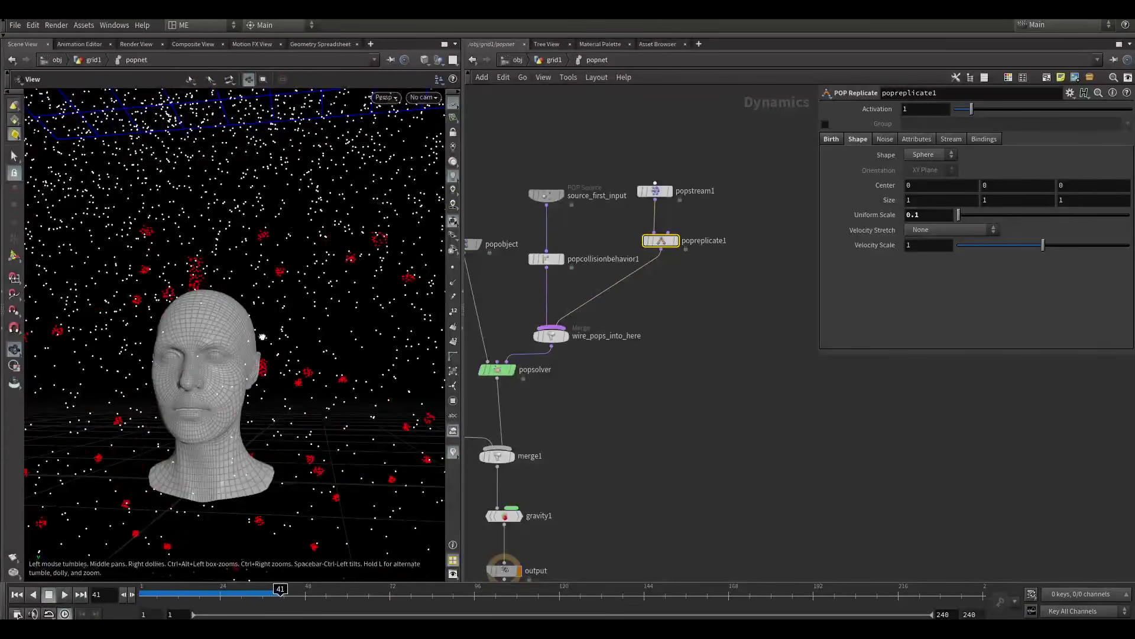
pyautogui.moveTo(256, 329); pyautogui.dragTo(247, 401)
pyautogui.moveTo(247, 401); pyautogui.dragTo(225, 273, button='right')
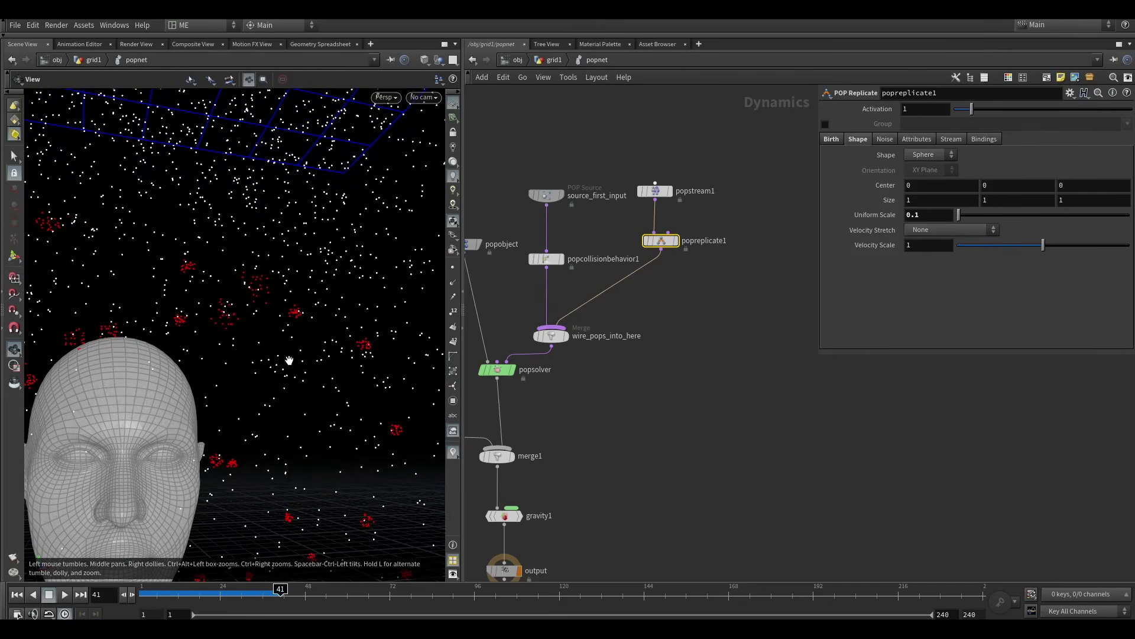
pyautogui.moveTo(289, 360); pyautogui.dragTo(320, 332, button='right')
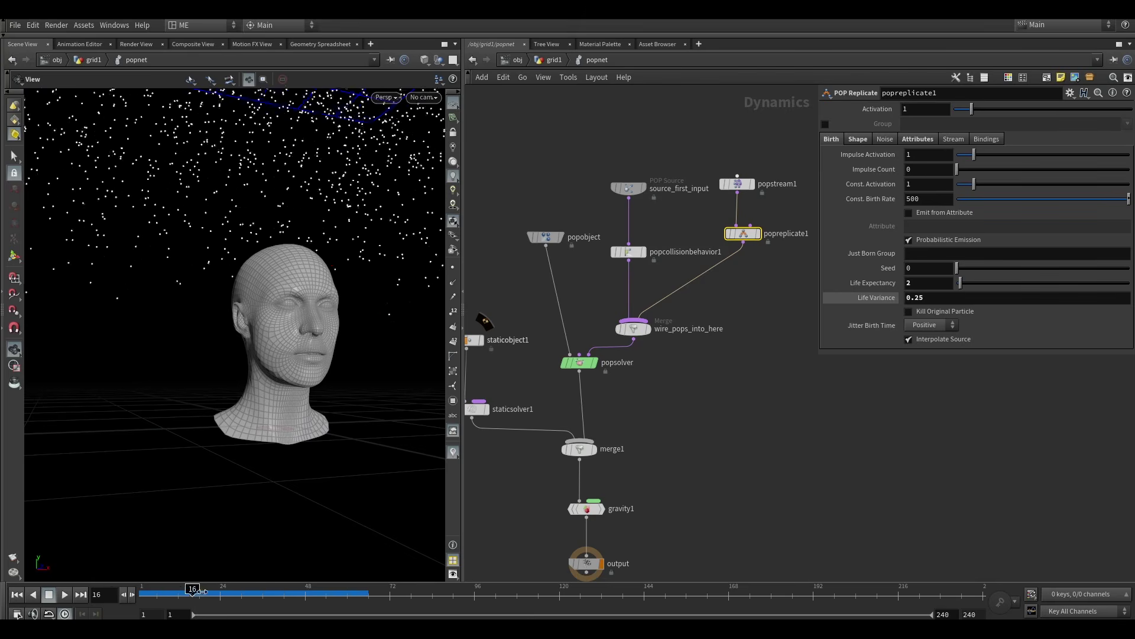
pyautogui.moveTo(311, 265); pyautogui.dragTo(282, 325)
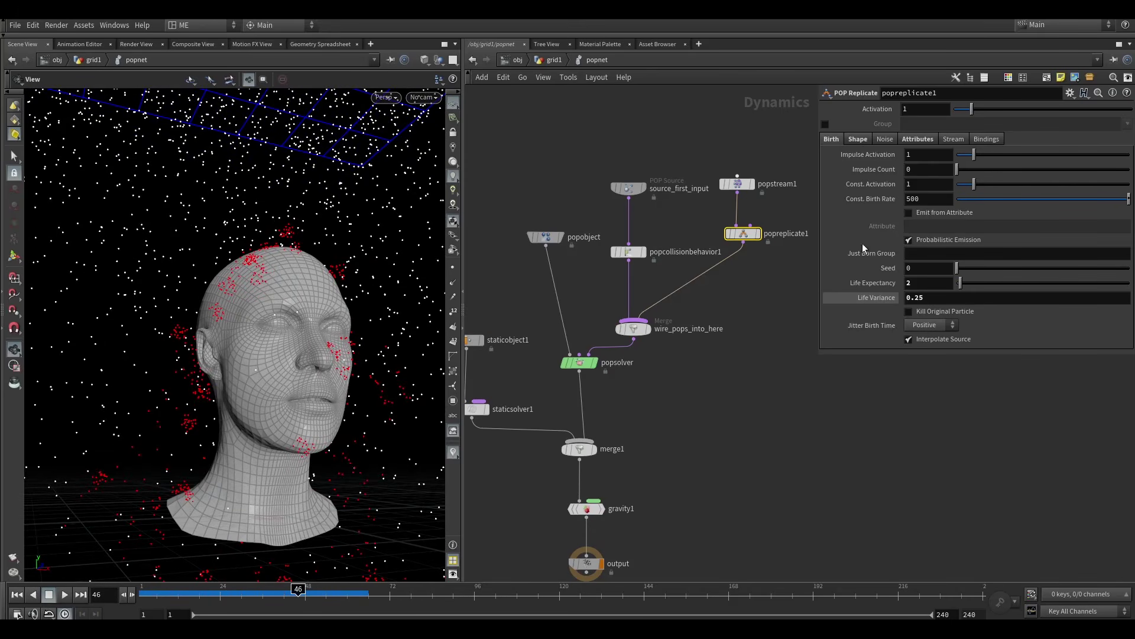
# Set the POP Replicate's Const. Activation to 0 and its Impulse Count to 1.
pyautogui.doubleClick(930, 184)
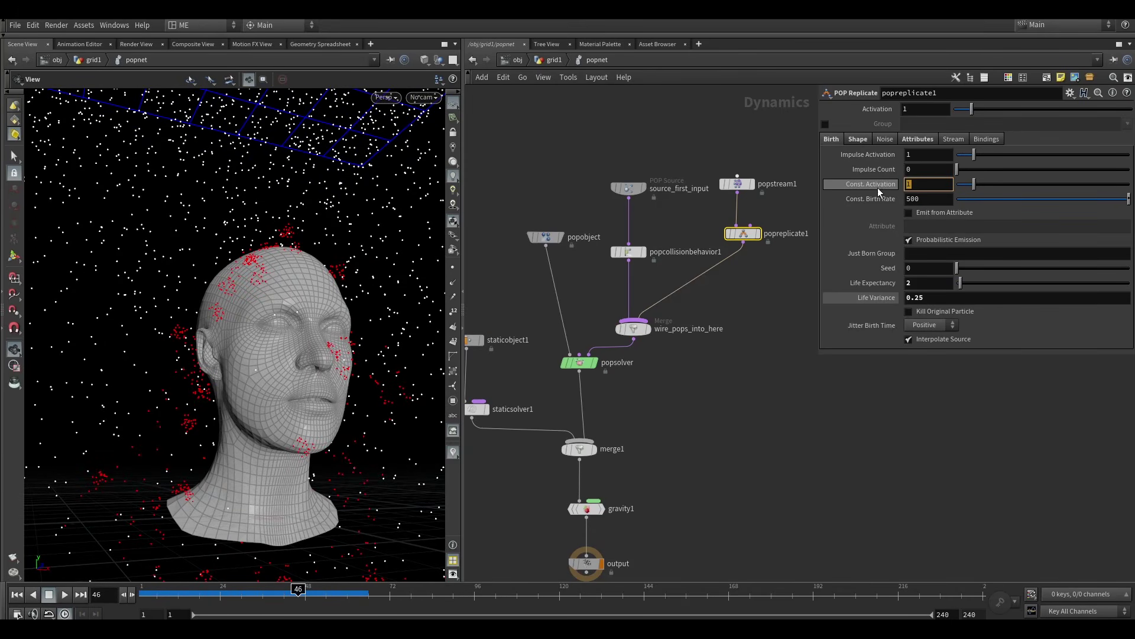
pyautogui.write('0')
pyautogui.doubleClick(926, 170)
pyautogui.write('1')
pyautogui.press('Return')
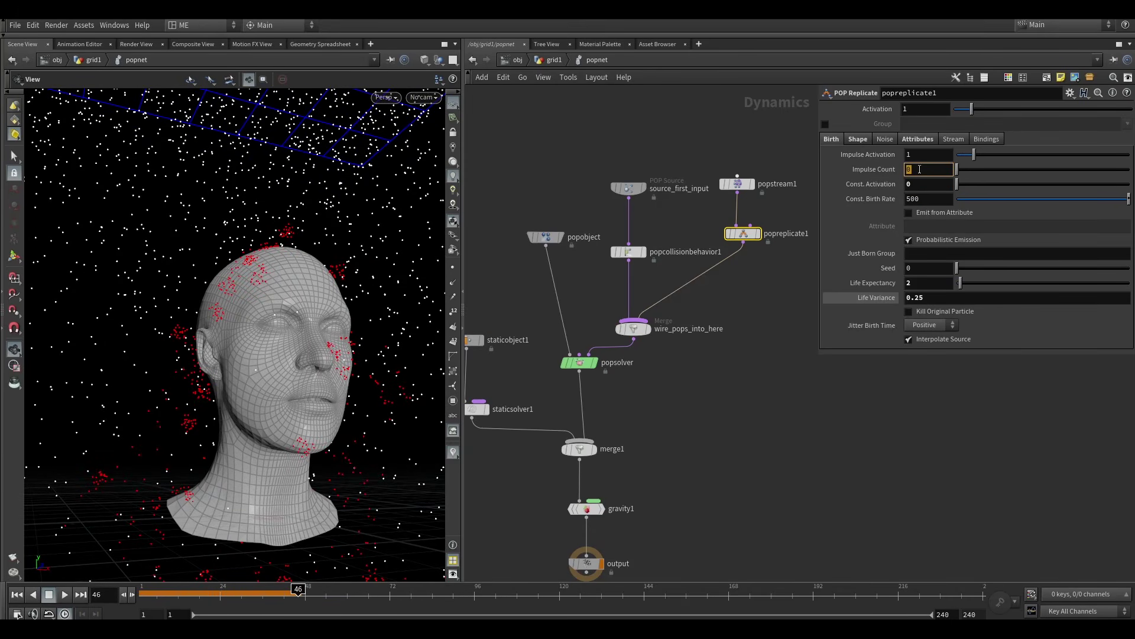
pyautogui.click(740, 355)
# Play the simulation from the first frame and examine the impulse-born particles around the head from several angles and distances.
pyautogui.click(17, 594)
pyautogui.click(65, 594)
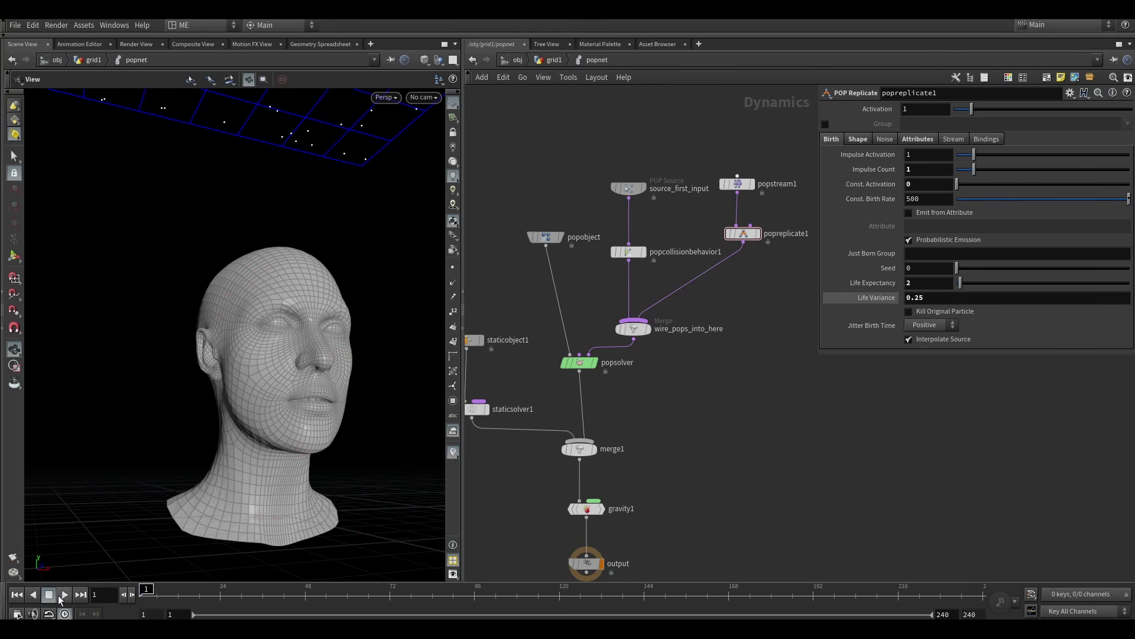
pyautogui.moveTo(249, 320); pyautogui.dragTo(285, 250)
pyautogui.moveTo(307, 258); pyautogui.dragTo(314, 363, button='right')
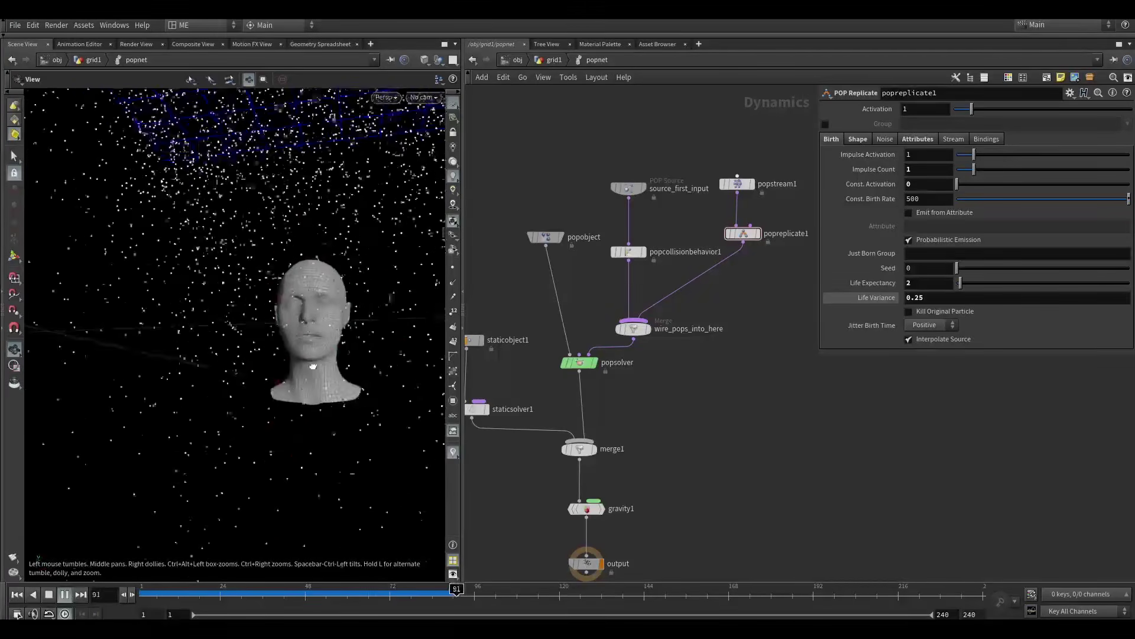
pyautogui.moveTo(314, 362)
pyautogui.mouseDown()
pyautogui.moveTo(359, 377)
pyautogui.moveTo(314, 385)
pyautogui.mouseUp()
pyautogui.moveTo(314, 385); pyautogui.dragTo(330, 271, button='right')
pyautogui.moveTo(331, 271); pyautogui.dragTo(325, 355)
pyautogui.moveTo(325, 355); pyautogui.dragTo(307, 240, button='right')
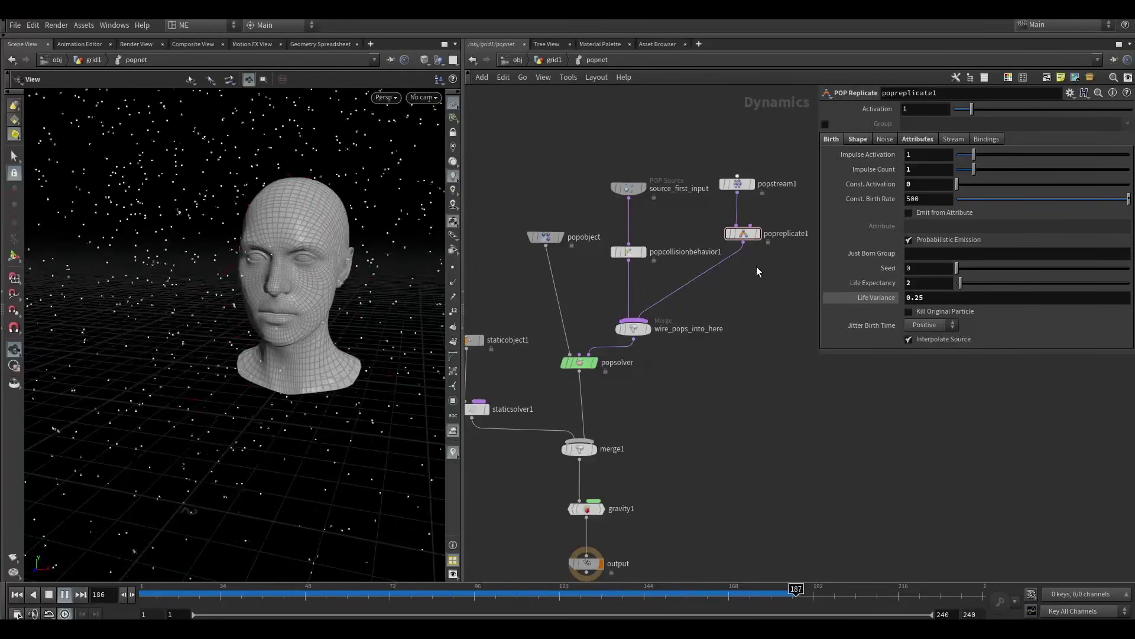
pyautogui.click(744, 233)
pyautogui.click(857, 141)
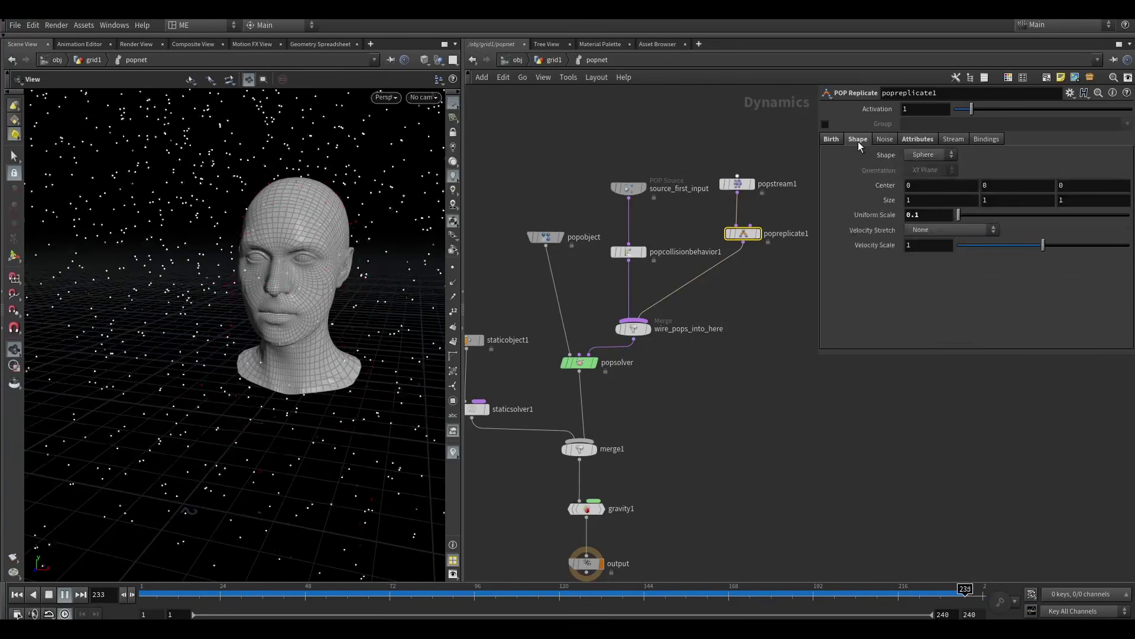
pyautogui.click(910, 141)
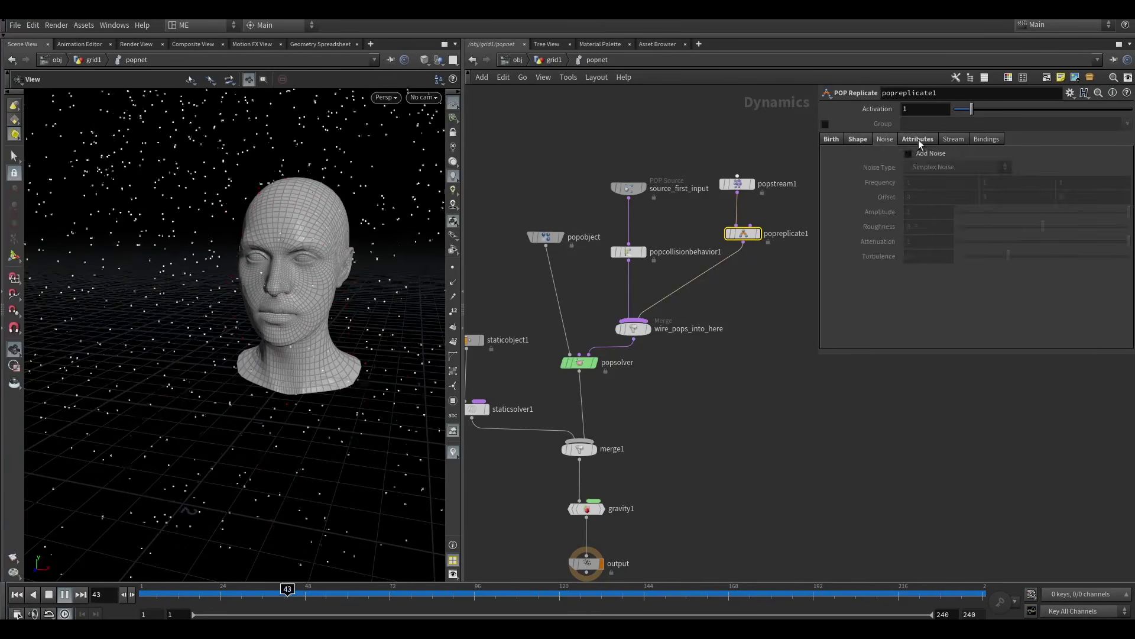
pyautogui.click(949, 140)
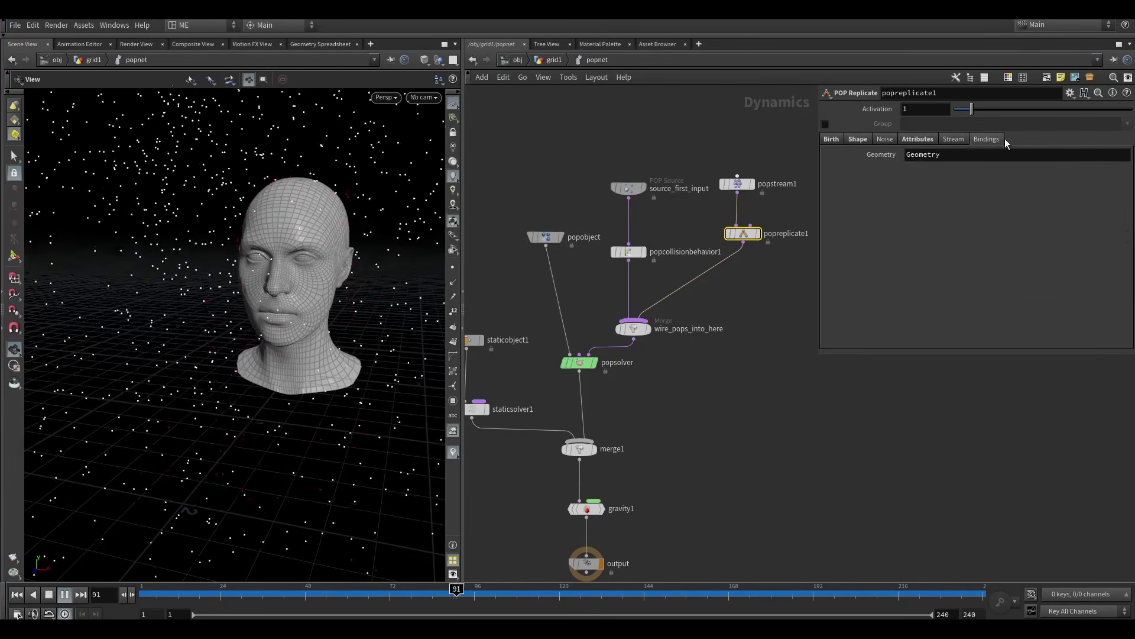
# Insert a POP Wrangle between popreplicate1 and the wire_pops_into_here merge, aligned below popreplicate1.
pyautogui.moveTo(704, 332); pyautogui.dragTo(653, 297, button='middle')
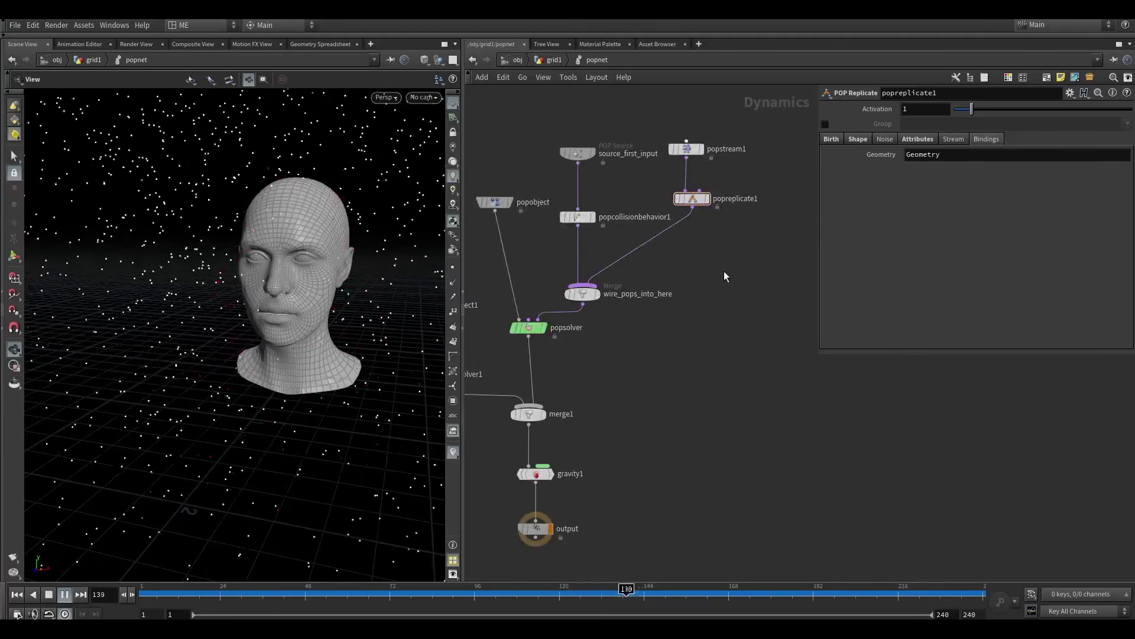
pyautogui.press('Tab')
pyautogui.write('popw')
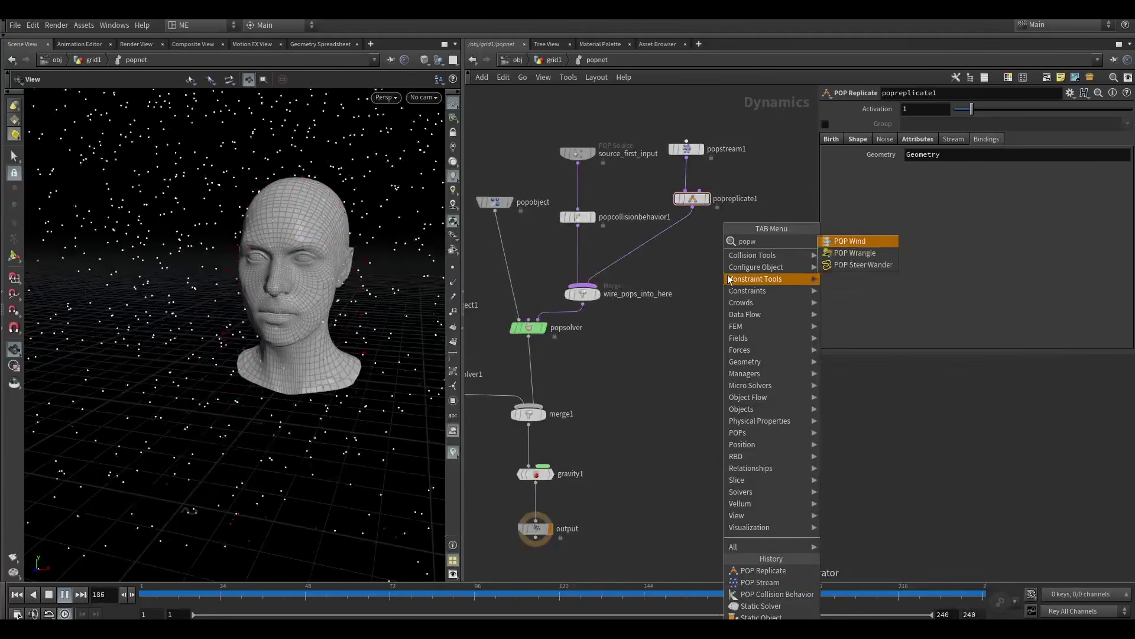
pyautogui.click(839, 255)
pyautogui.click(671, 233)
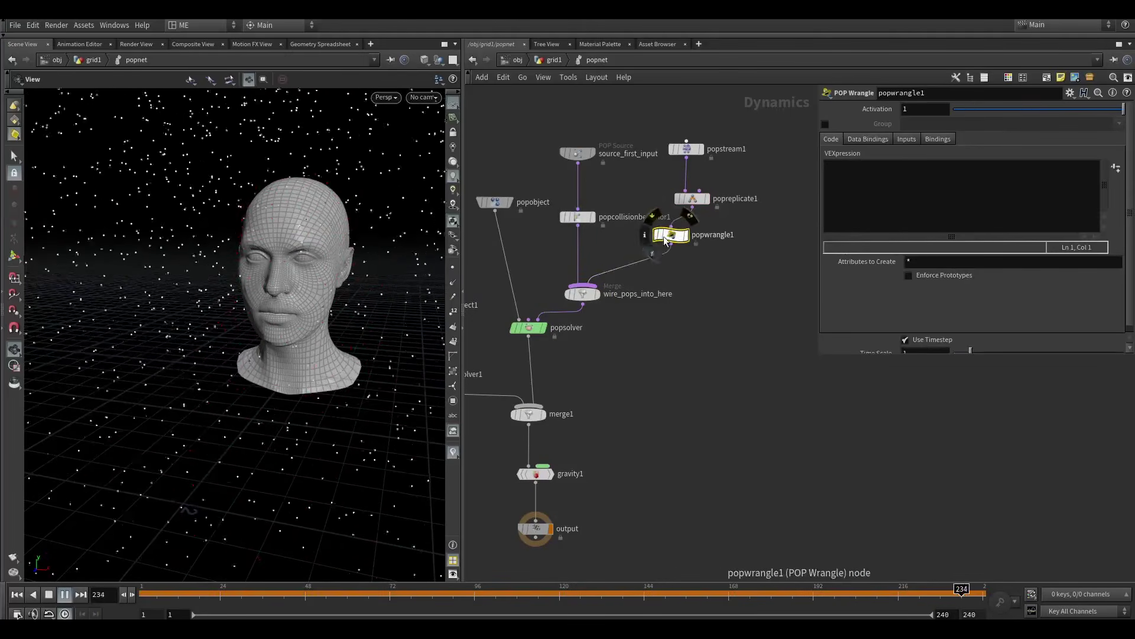
pyautogui.moveTo(664, 234)
pyautogui.mouseDown()
pyautogui.moveTo(696, 233)
pyautogui.moveTo(685, 236)
pyautogui.mouseUp()
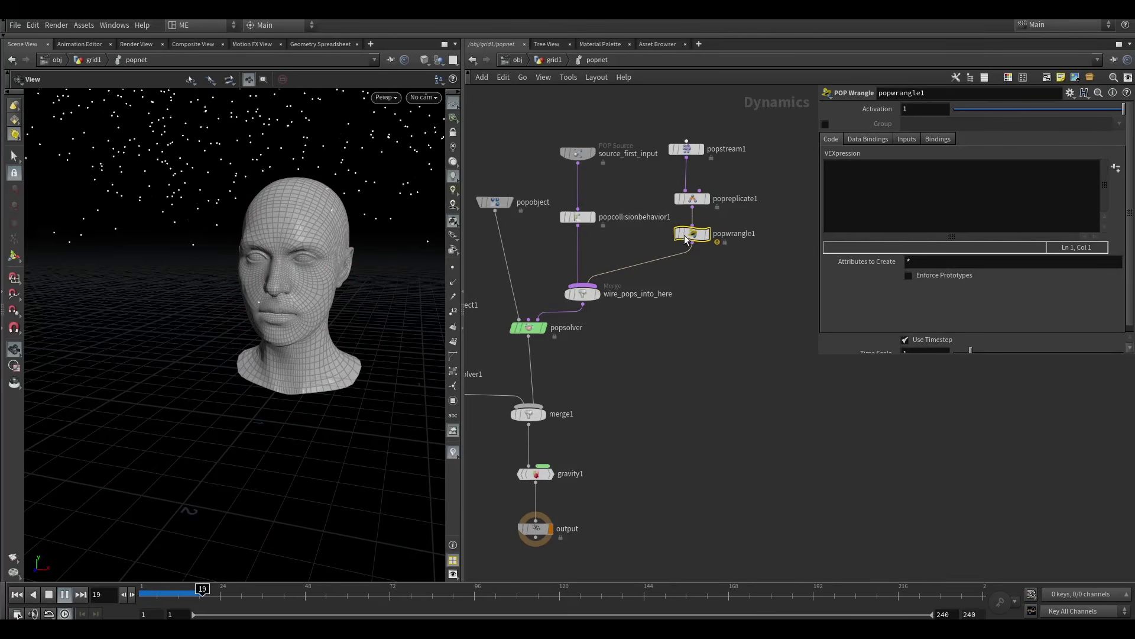
pyautogui.click(64, 594)
pyautogui.click(17, 595)
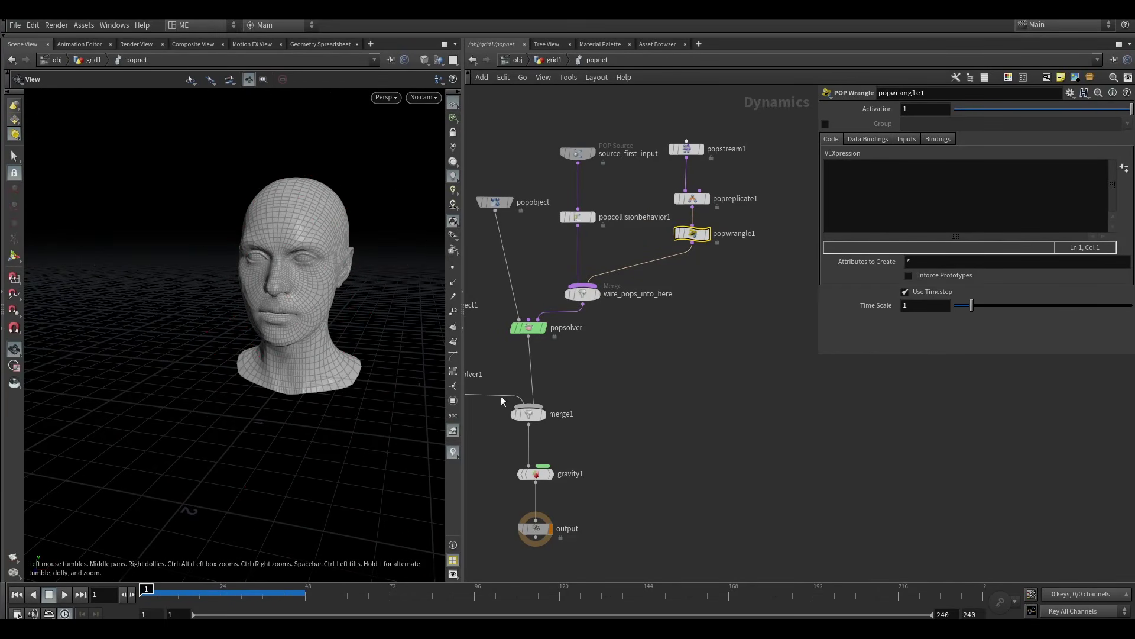
pyautogui.click(864, 190)
pyautogui.write('@b')
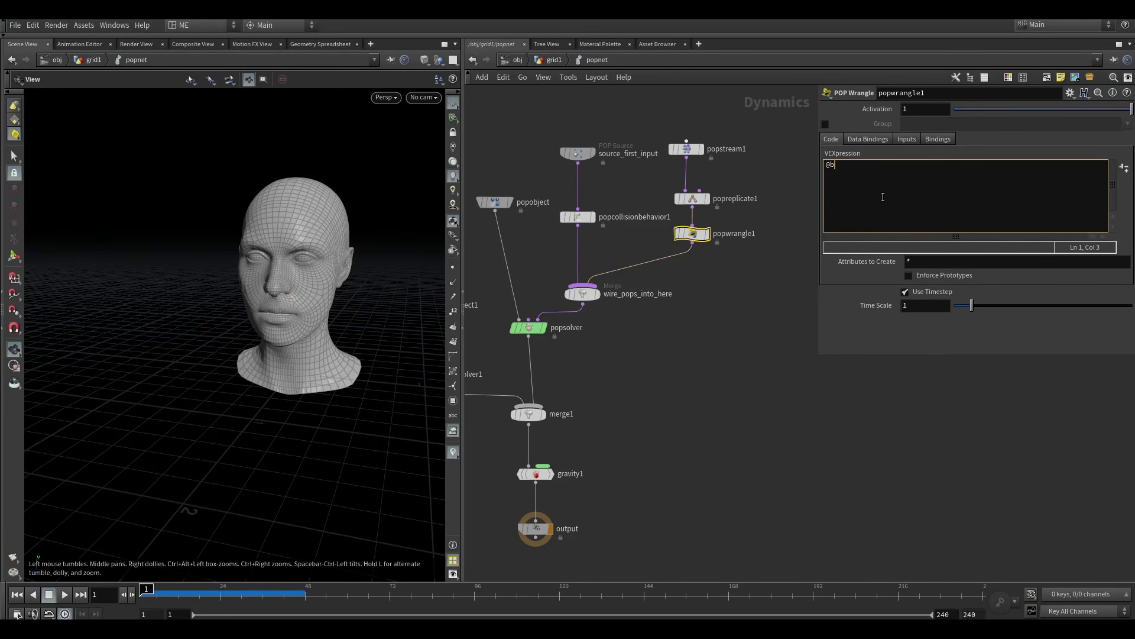
pyautogui.write('ounce')
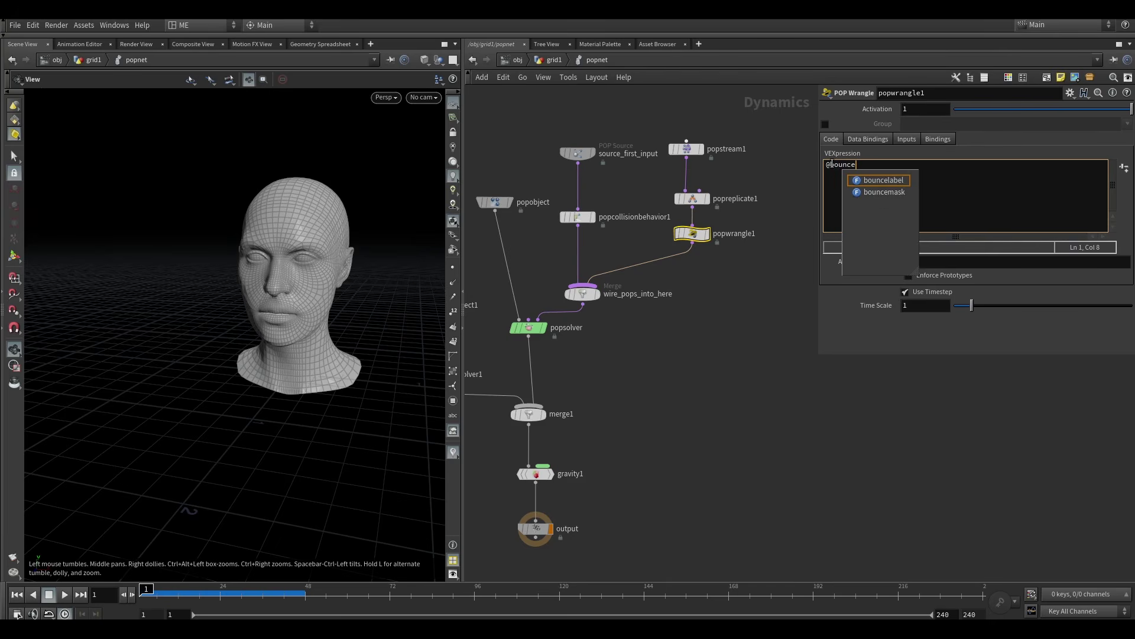
pyautogui.write('=')
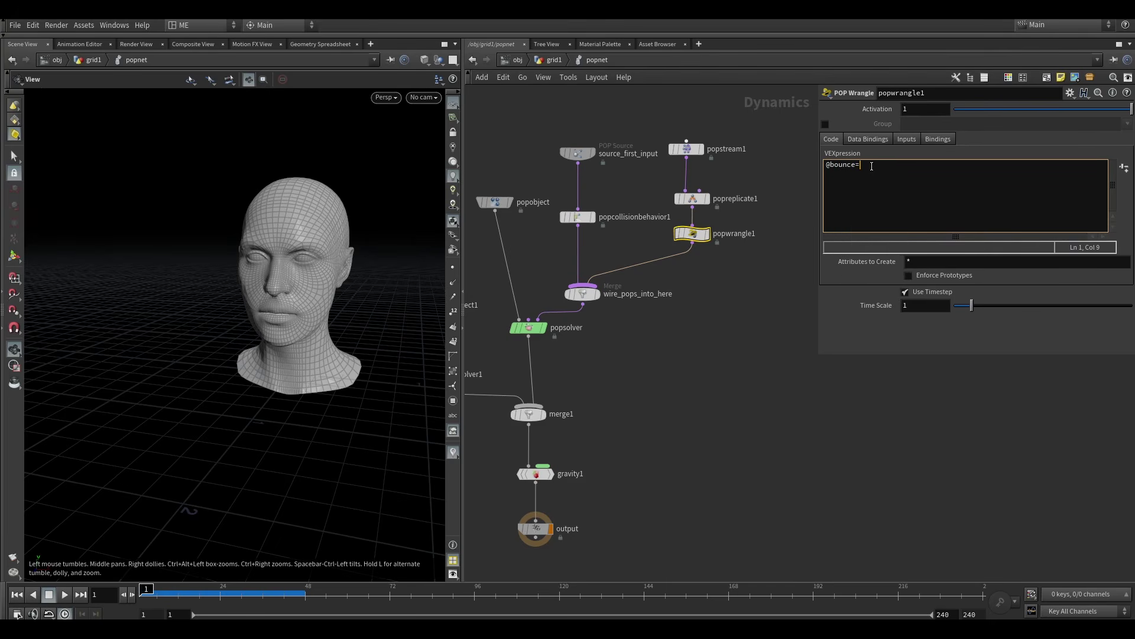
pyautogui.write('0;')
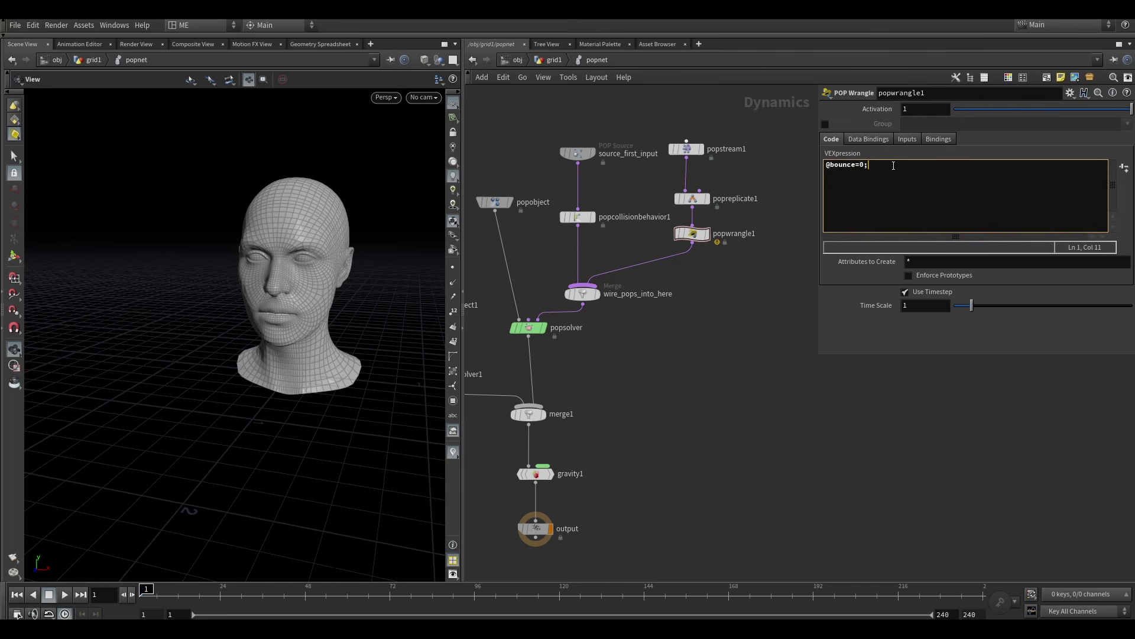
# Add a second line to the POP Wrangle code reading f@vlenght=length(@v);.
pyautogui.press('Return')
pyautogui.write('f@vlenght=lenght')
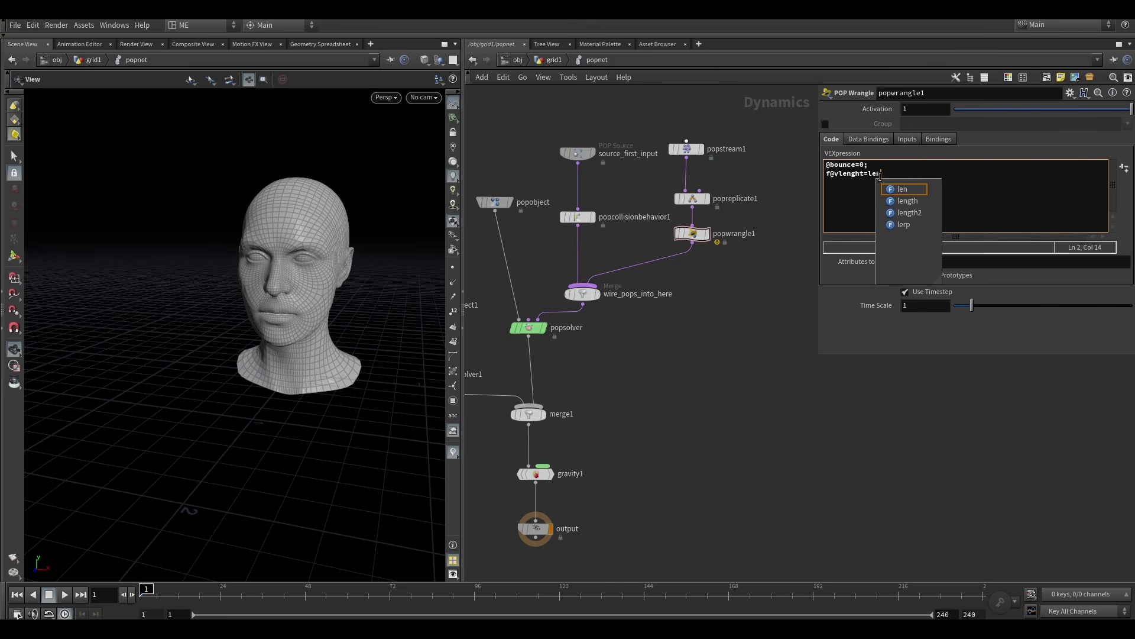
pyautogui.press('BackSpace')
pyautogui.press('BackSpace')
pyautogui.press('BackSpace')
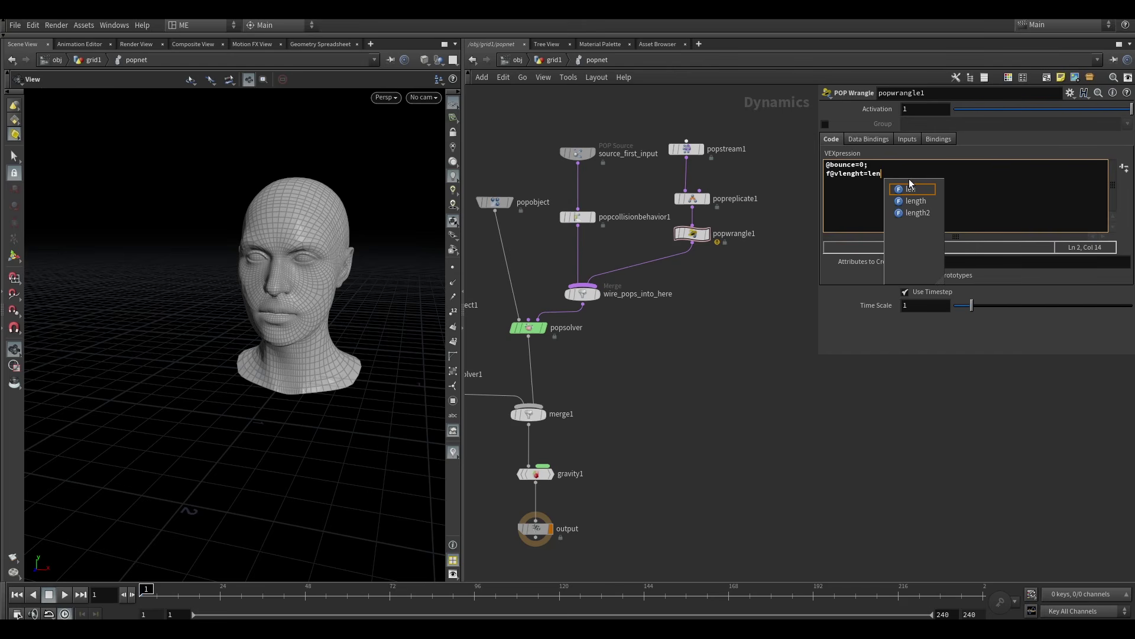
pyautogui.write('gth(@vv')
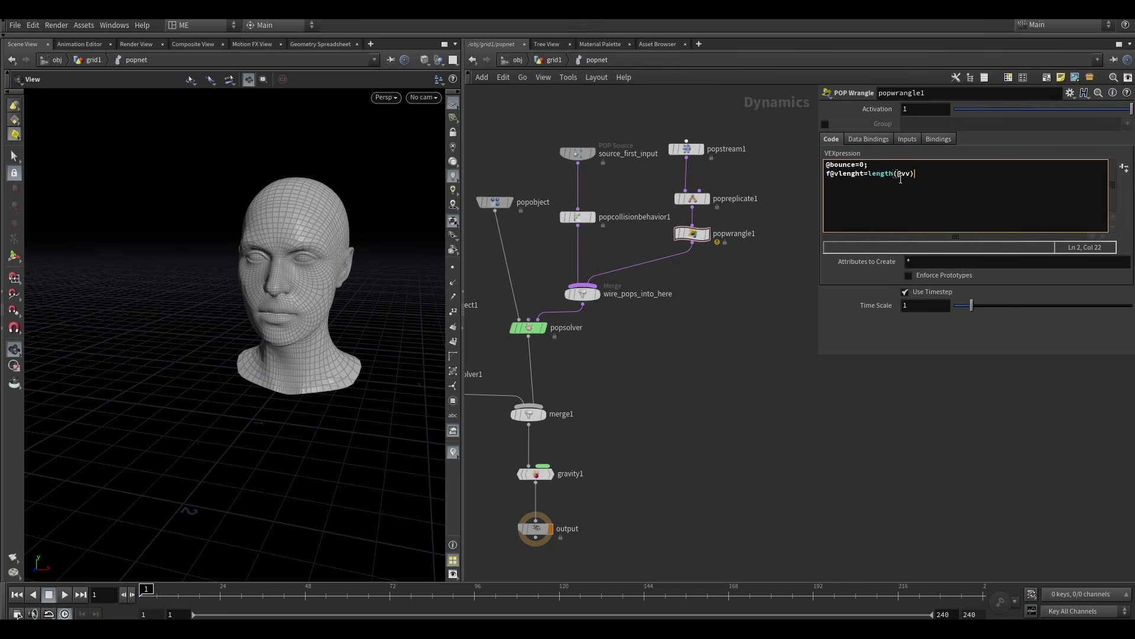
pyautogui.press('BackSpace')
pyautogui.press('BackSpace')
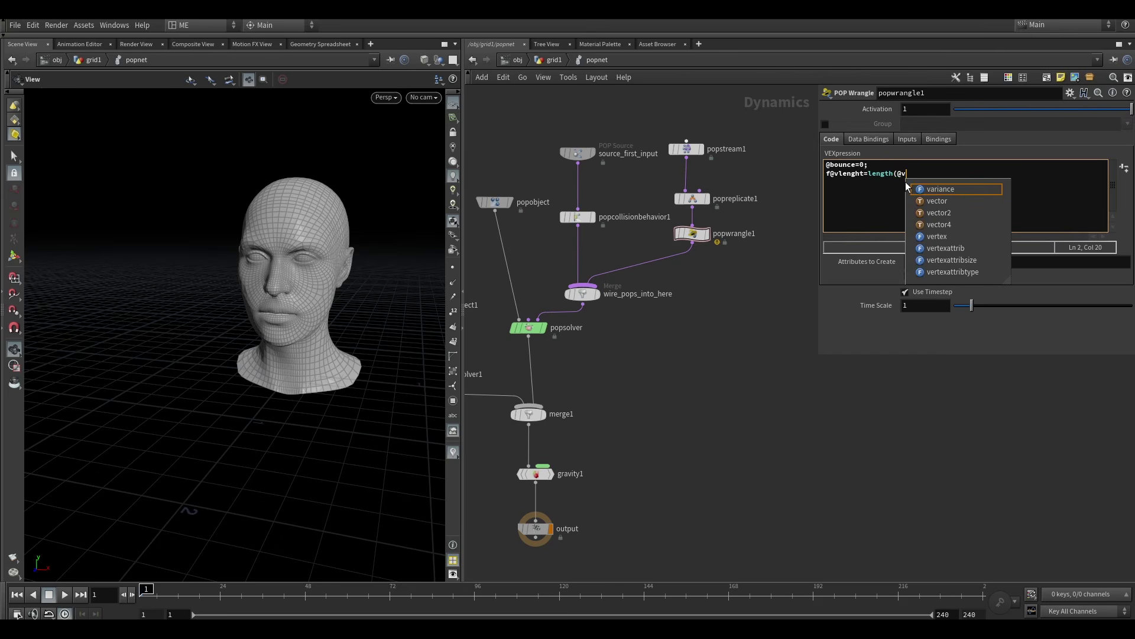
pyautogui.write(')')
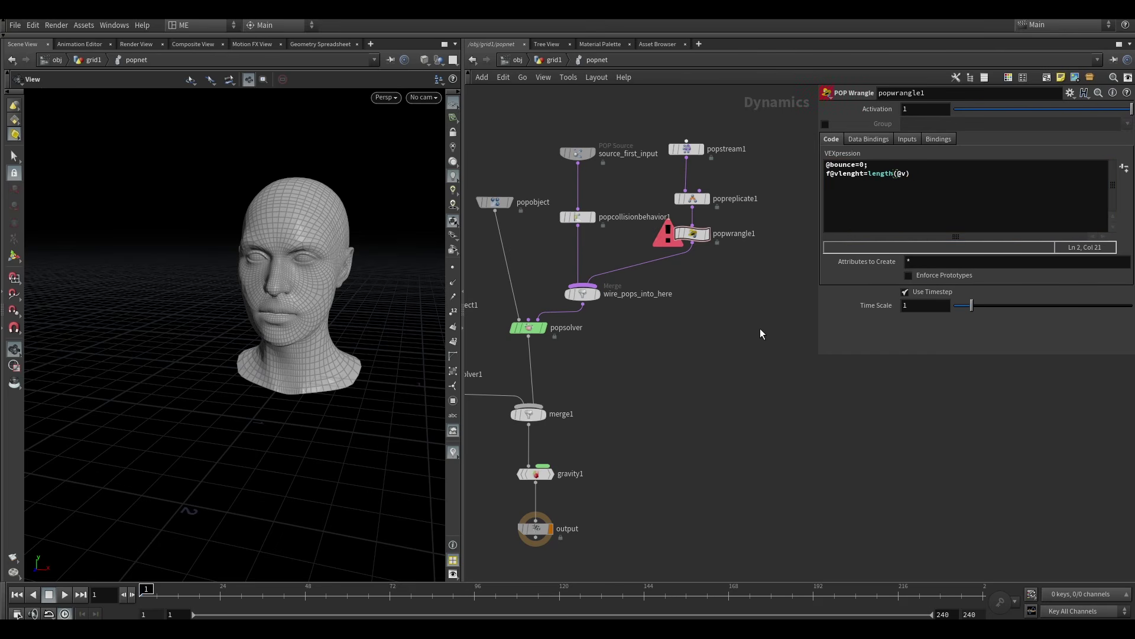
pyautogui.click(927, 181)
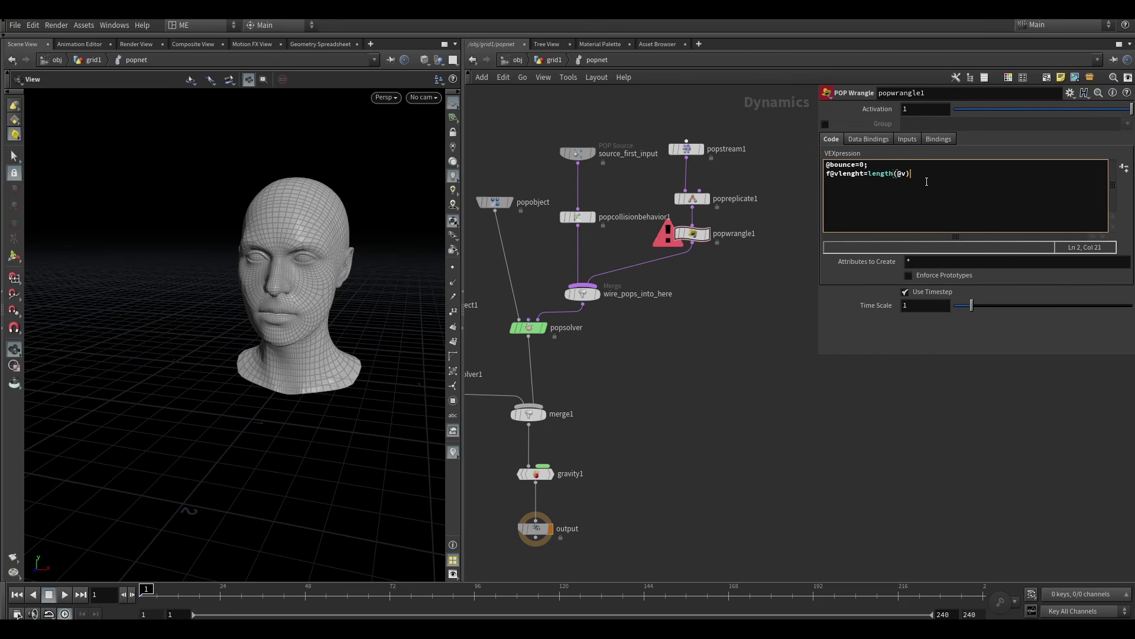
pyautogui.write(';')
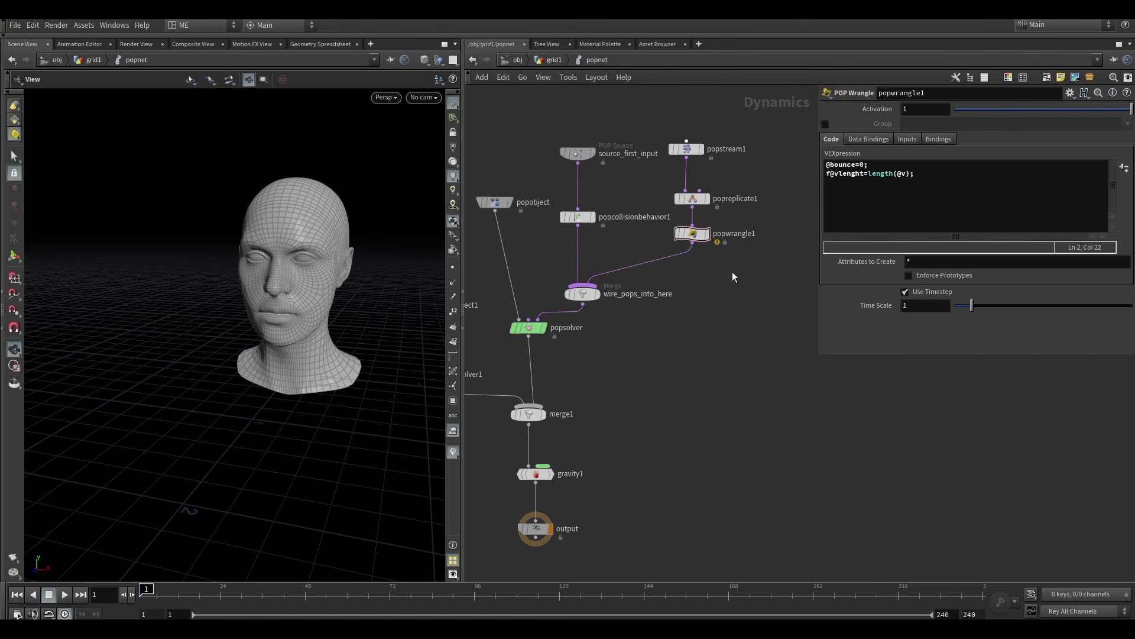
# Play the simulation to frame 48 and show popobject's Geometry data in the Geometry Spreadsheet.
pyautogui.click(65, 595)
pyautogui.click(65, 595)
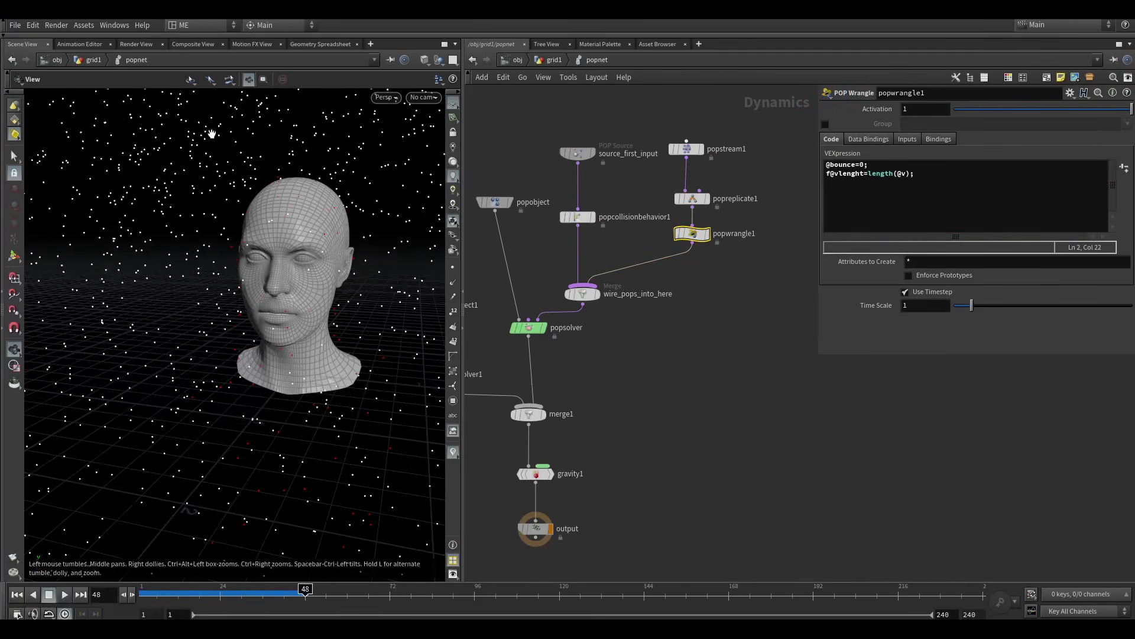
pyautogui.click(314, 45)
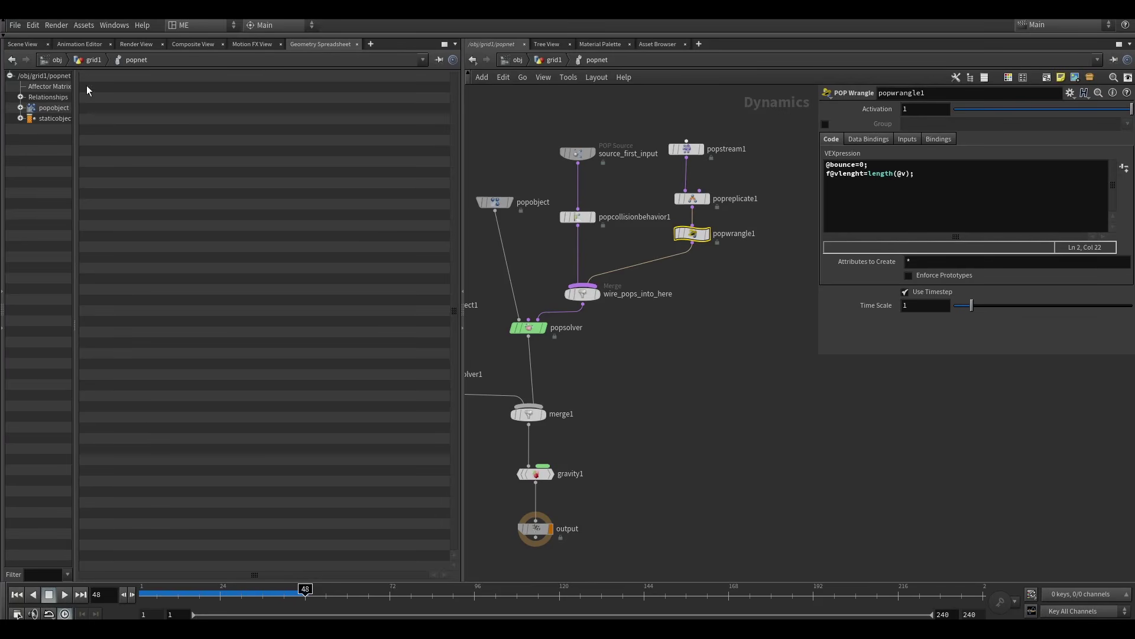
pyautogui.click(49, 108)
pyautogui.click(20, 108)
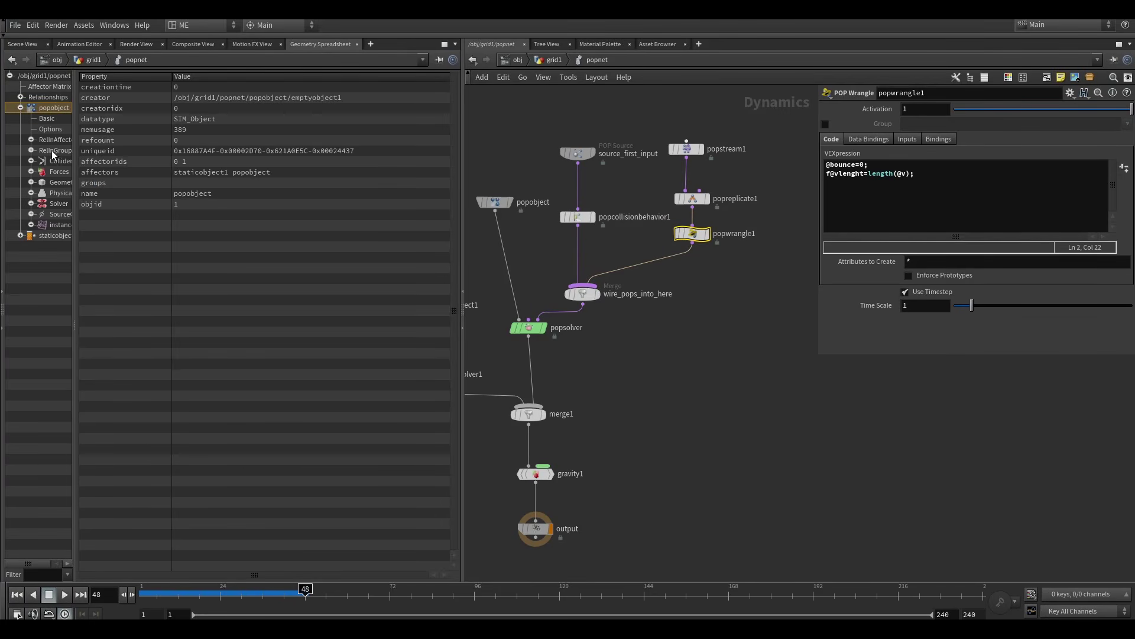
pyautogui.click(58, 183)
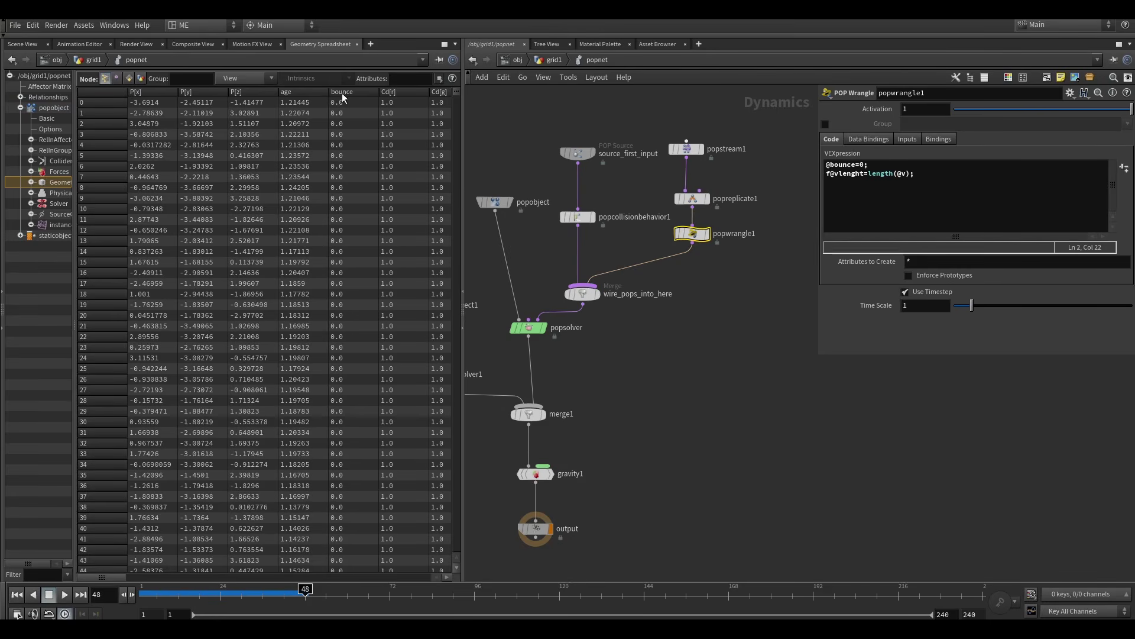
# Hide all attributes in the spreadsheet and show only vlenght.
pyautogui.moveTo(109, 576); pyautogui.dragTo(190, 561)
pyautogui.click(260, 78)
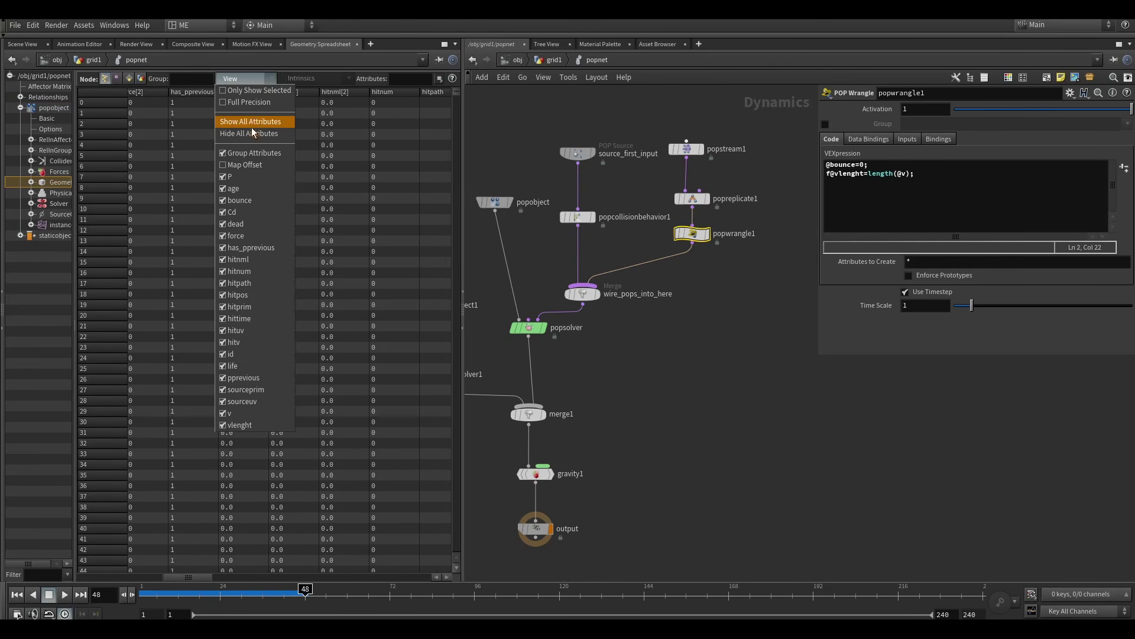
pyautogui.click(251, 124)
pyautogui.click(246, 83)
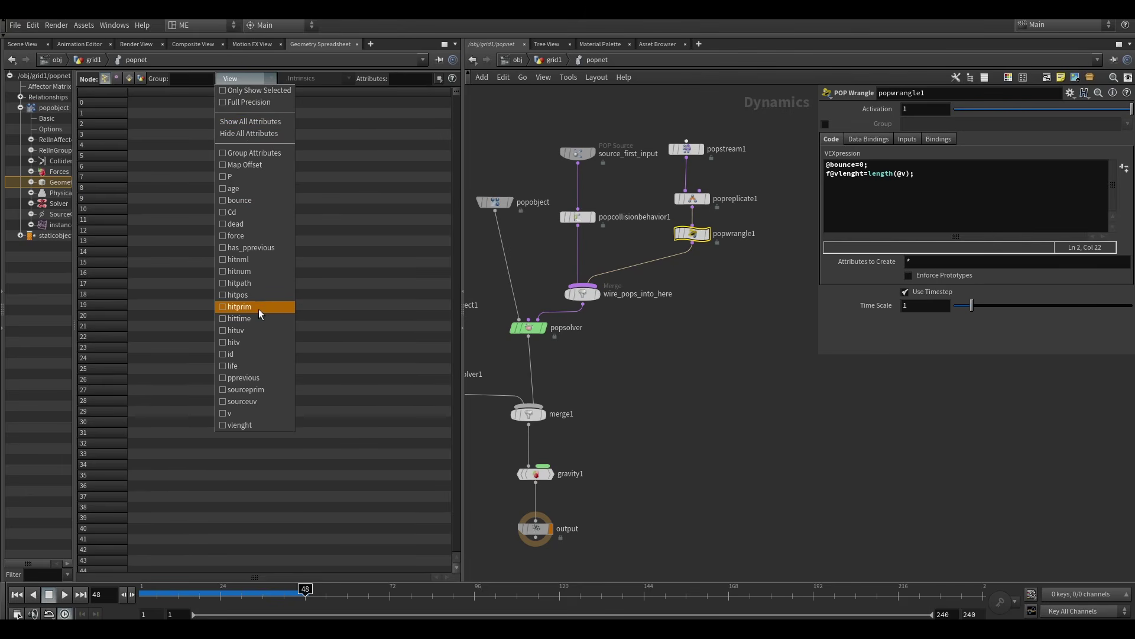
pyautogui.click(250, 424)
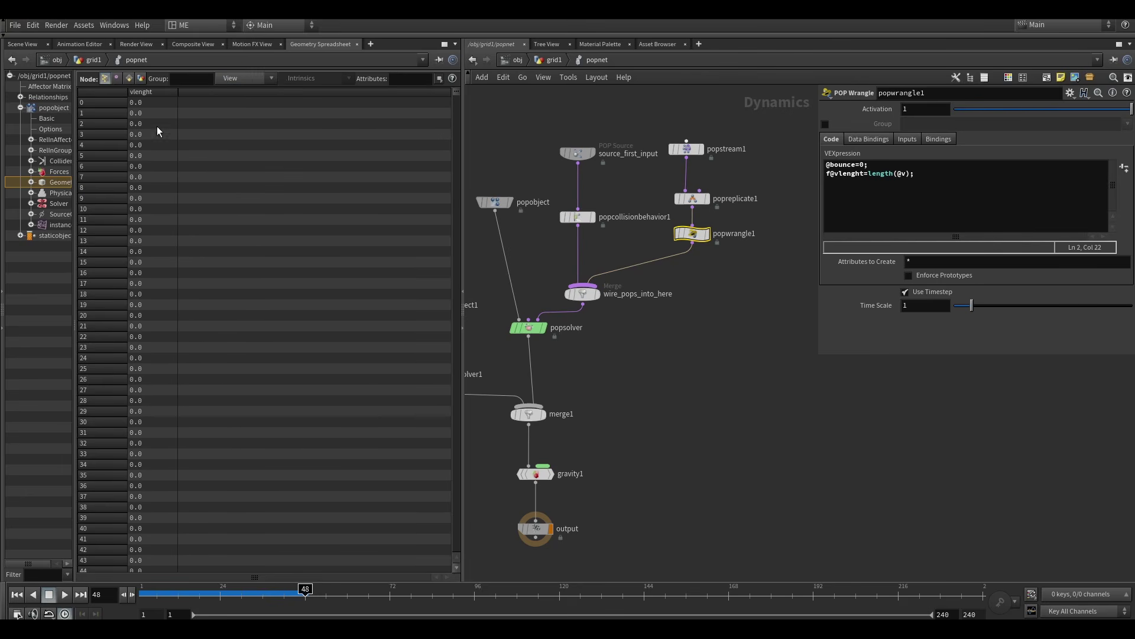
# Sort the particles by vlenght in descending and ascending order and examine the range of values.
pyautogui.scroll(-2, 153, 177)
pyautogui.click(151, 94)
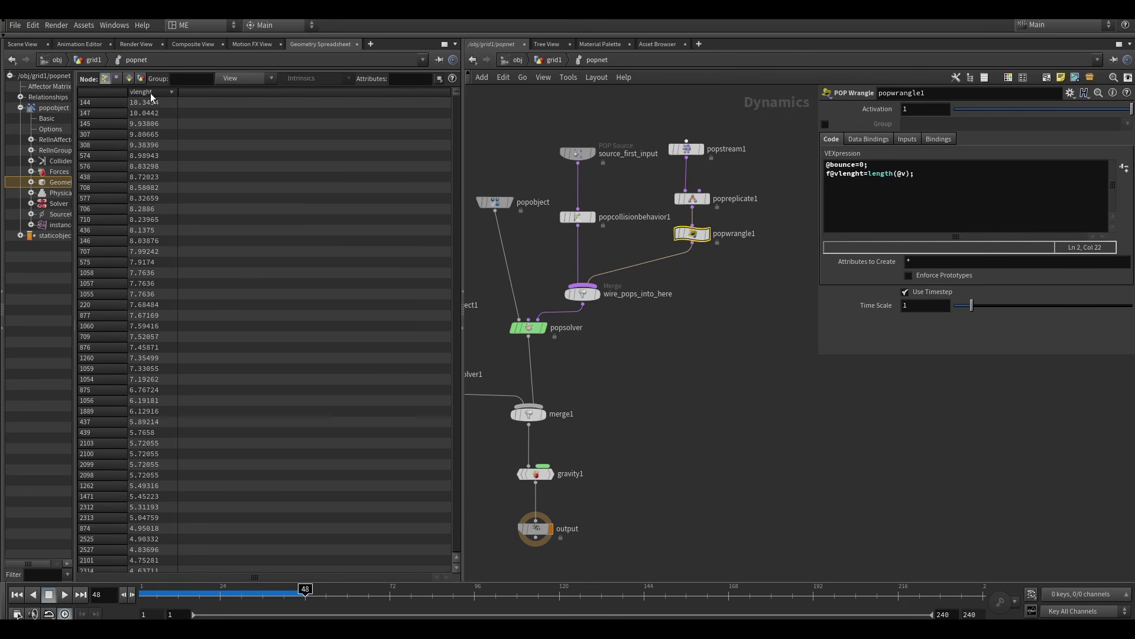
pyautogui.scroll(-3, 156, 201)
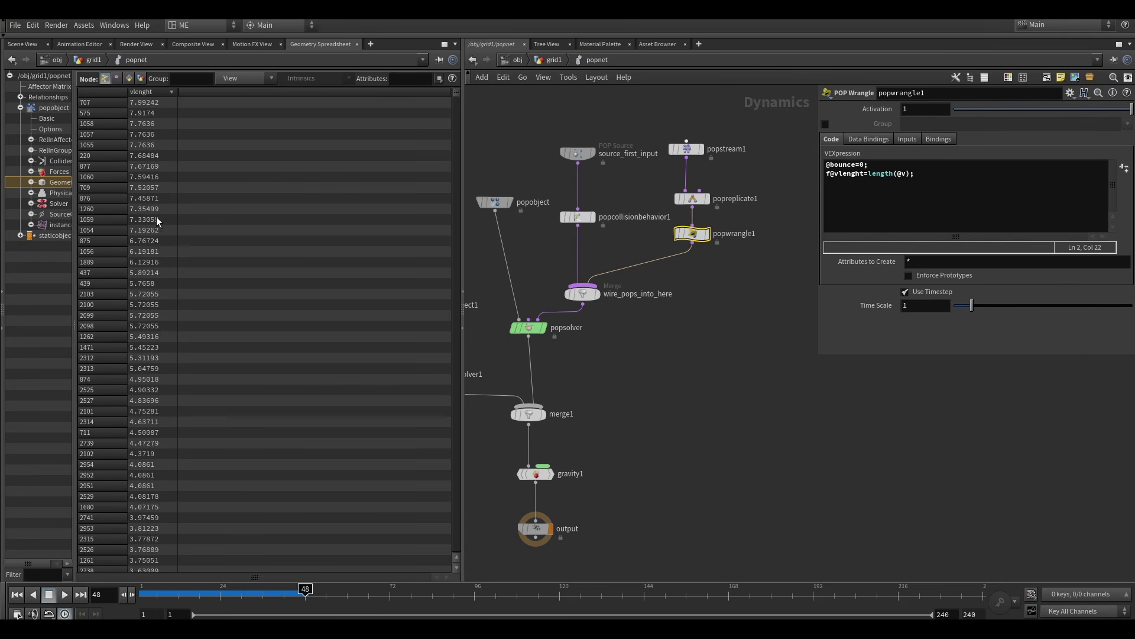
pyautogui.click(150, 94)
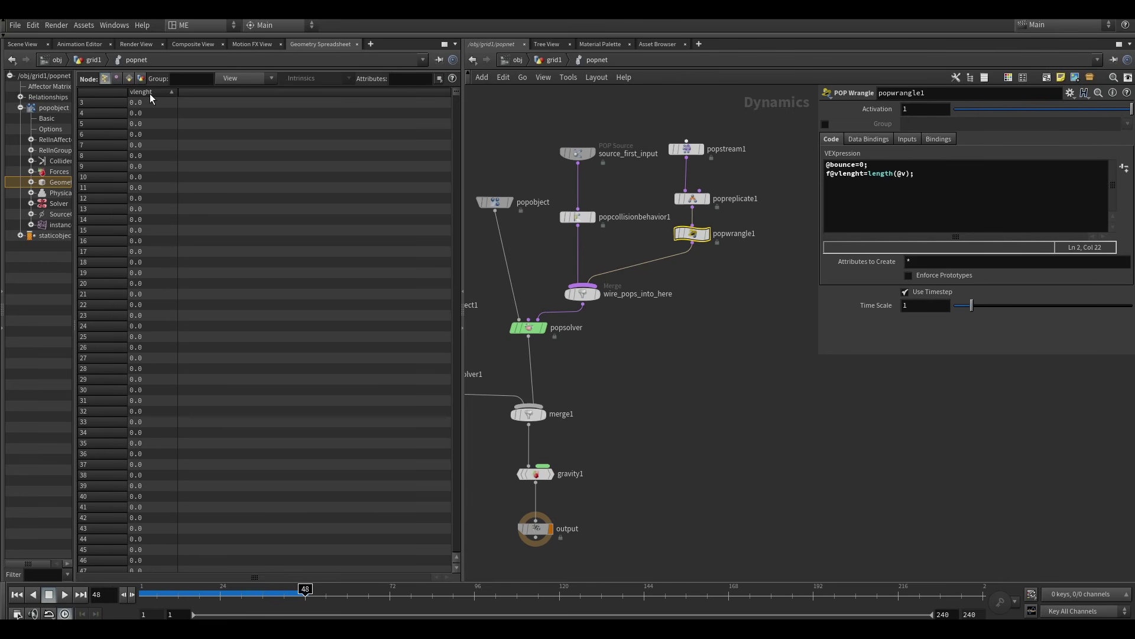
# Return to the Scene View and insert a POP Force between popwrangle1 and the wire_pops_into_here merge.
pyautogui.hotkey('ctrl', 'Tab')
pyautogui.moveTo(271, 293); pyautogui.dragTo(238, 258)
pyautogui.moveTo(704, 271); pyautogui.dragTo(665, 260, button='middle')
pyautogui.press('Tab')
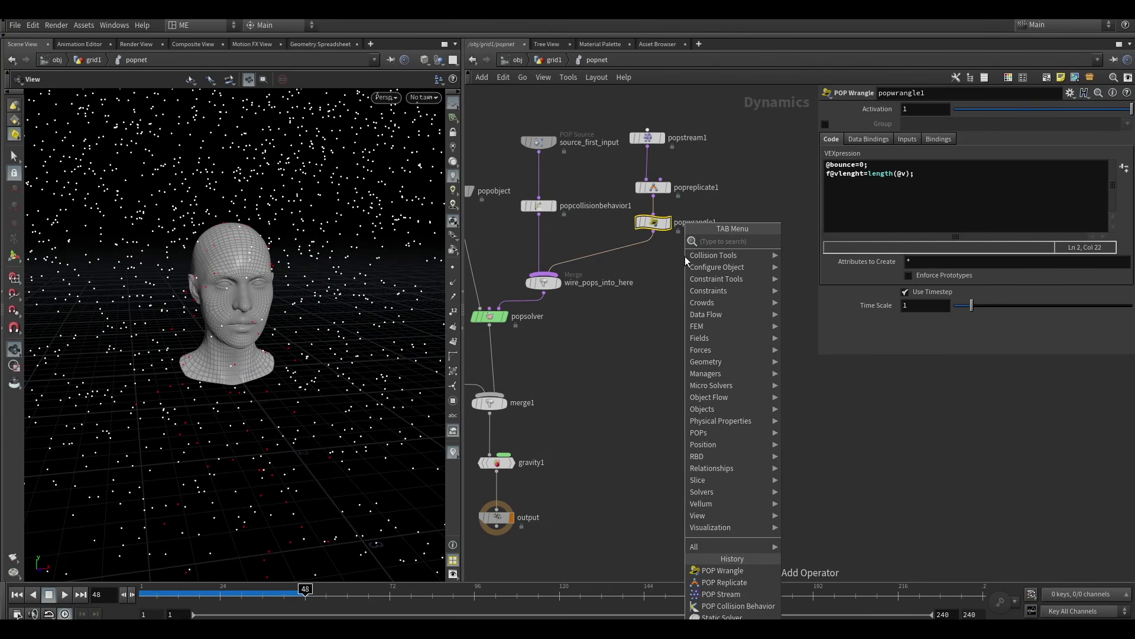
pyautogui.write('pop')
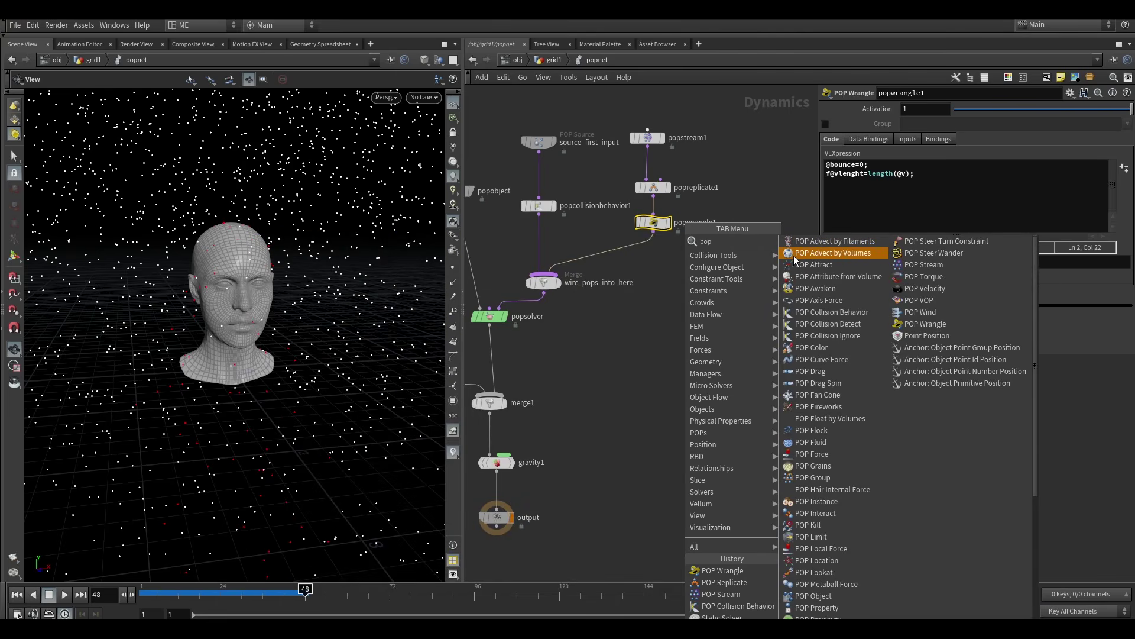
pyautogui.write(' col')
pyautogui.click(839, 252)
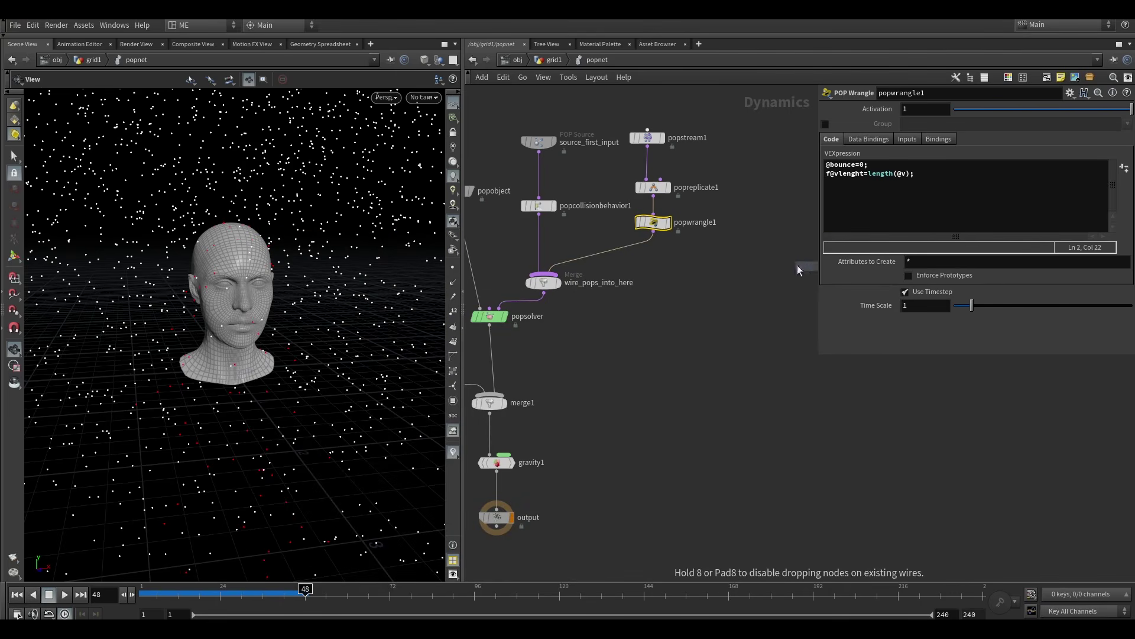
pyautogui.click(629, 253)
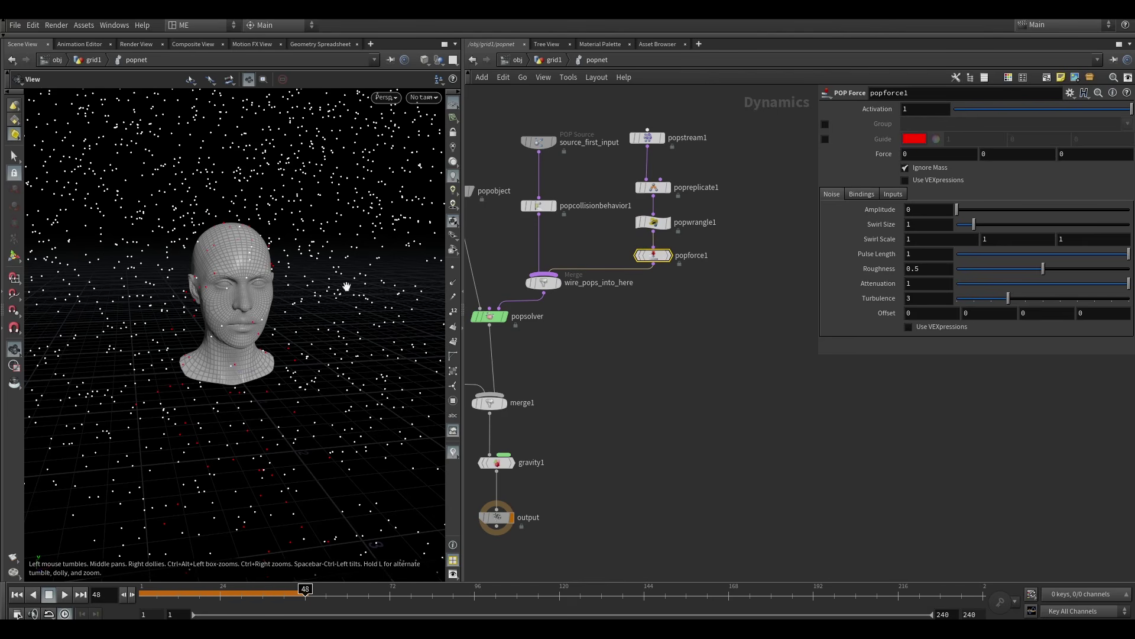
# Set the POP Force noise to Amplitude 1, Swirl Size 0.1 and Roughness about 0.708.
pyautogui.moveTo(177, 322); pyautogui.dragTo(254, 338)
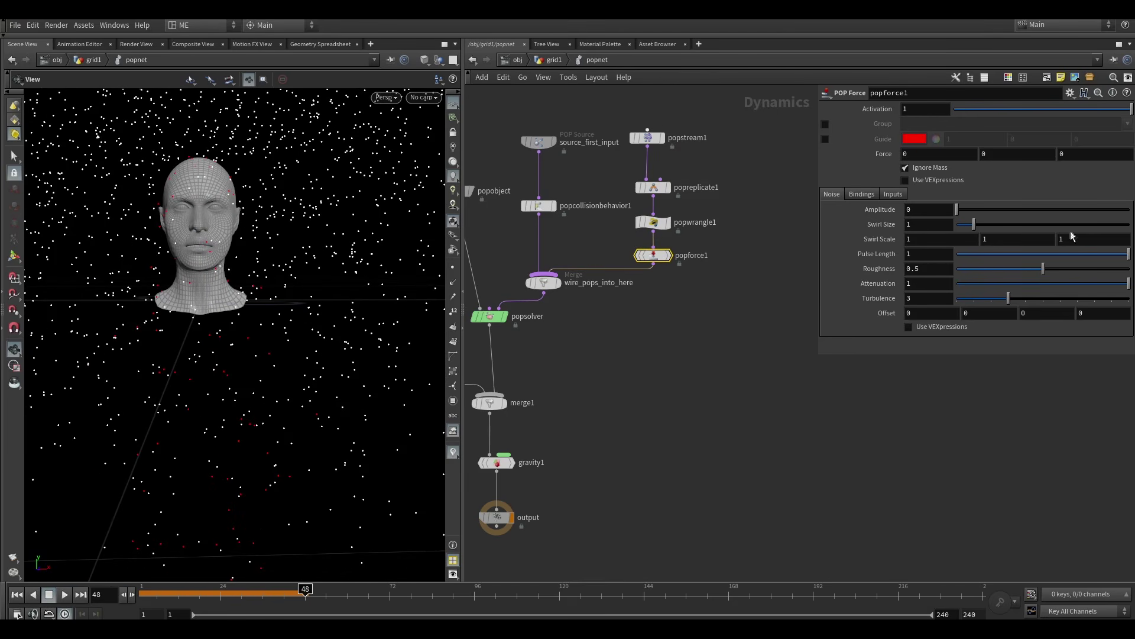
pyautogui.click(937, 209)
pyautogui.write('1')
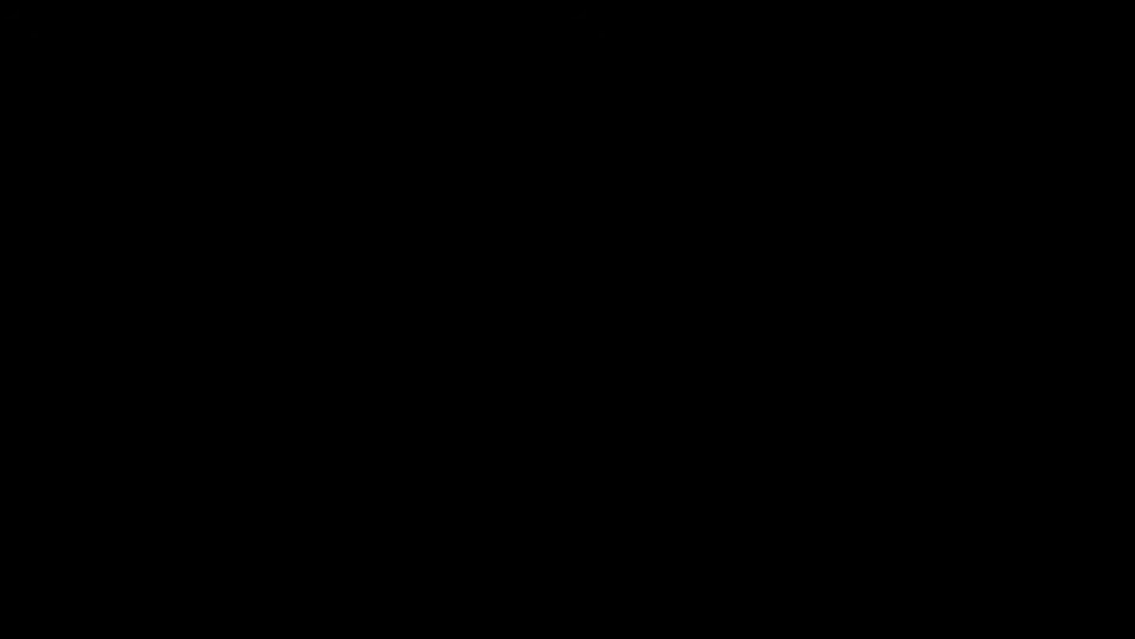
pyautogui.press('Tab')
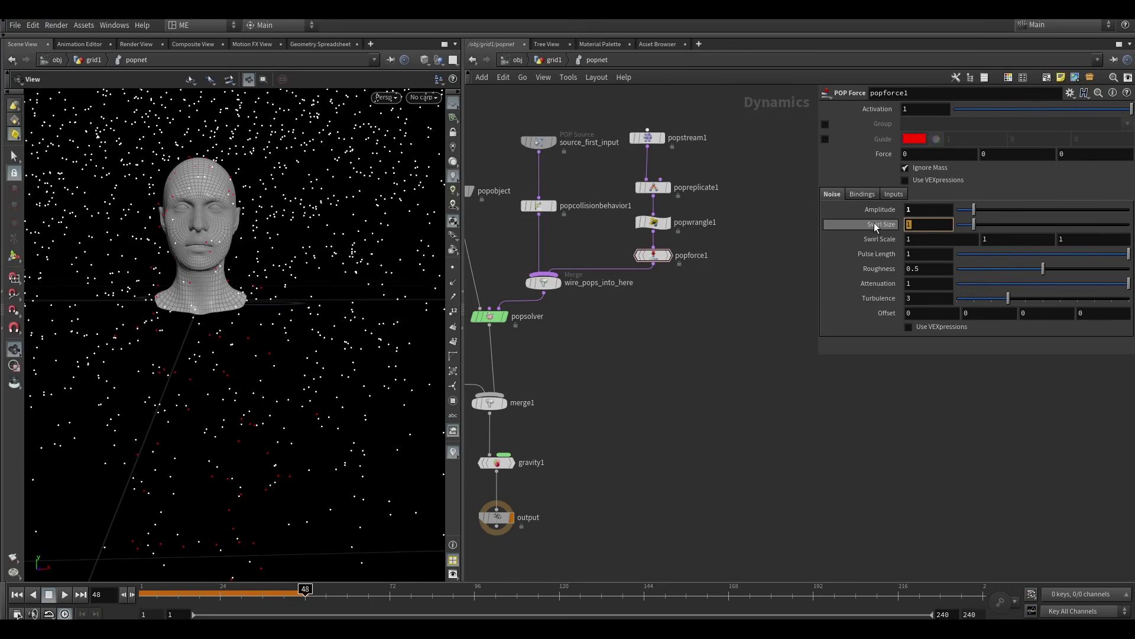
pyautogui.write('0.1')
pyautogui.press('Return')
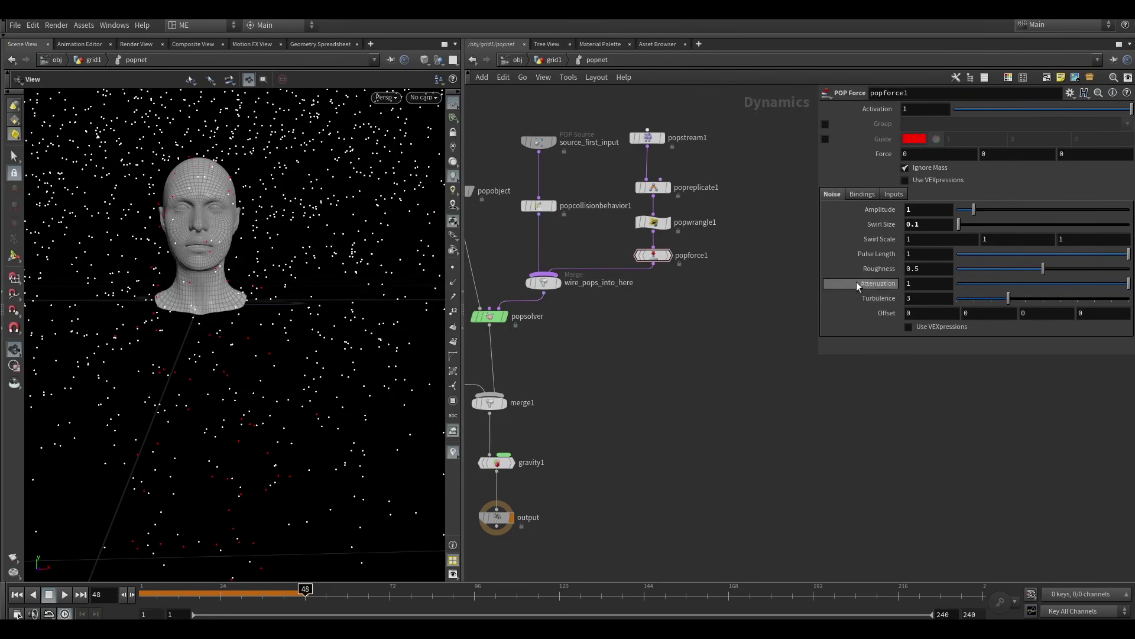
pyautogui.moveTo(1075, 271); pyautogui.dragTo(1079, 270)
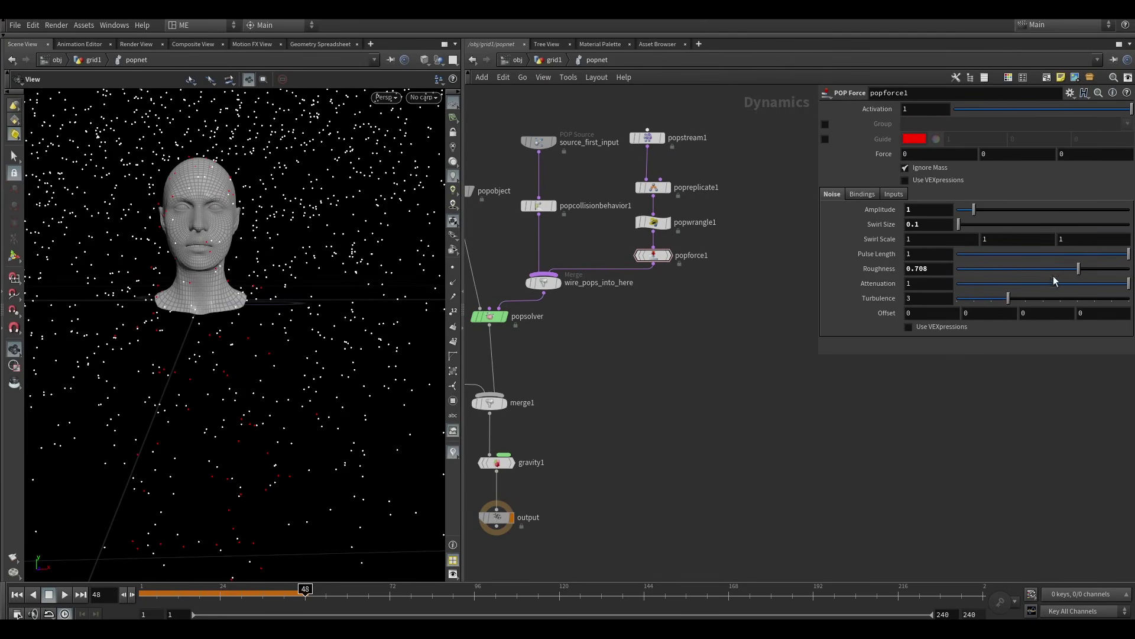
# Play the simulation from the first frame to about frame 43 and check how the POP Force affects the particles.
pyautogui.click(17, 595)
pyautogui.click(65, 594)
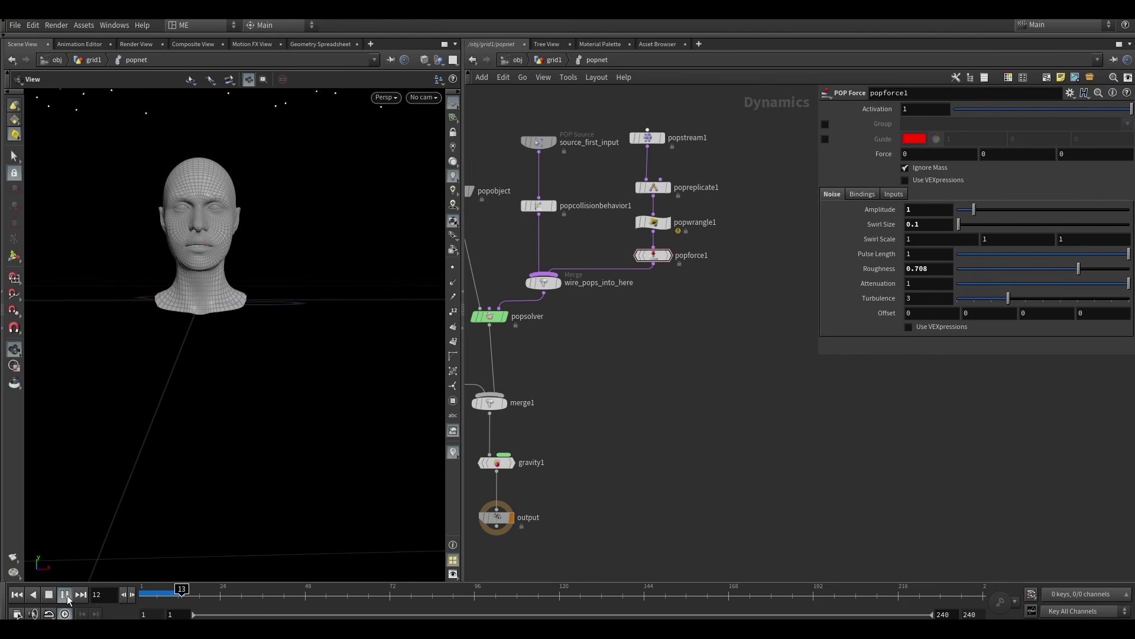
pyautogui.click(68, 598)
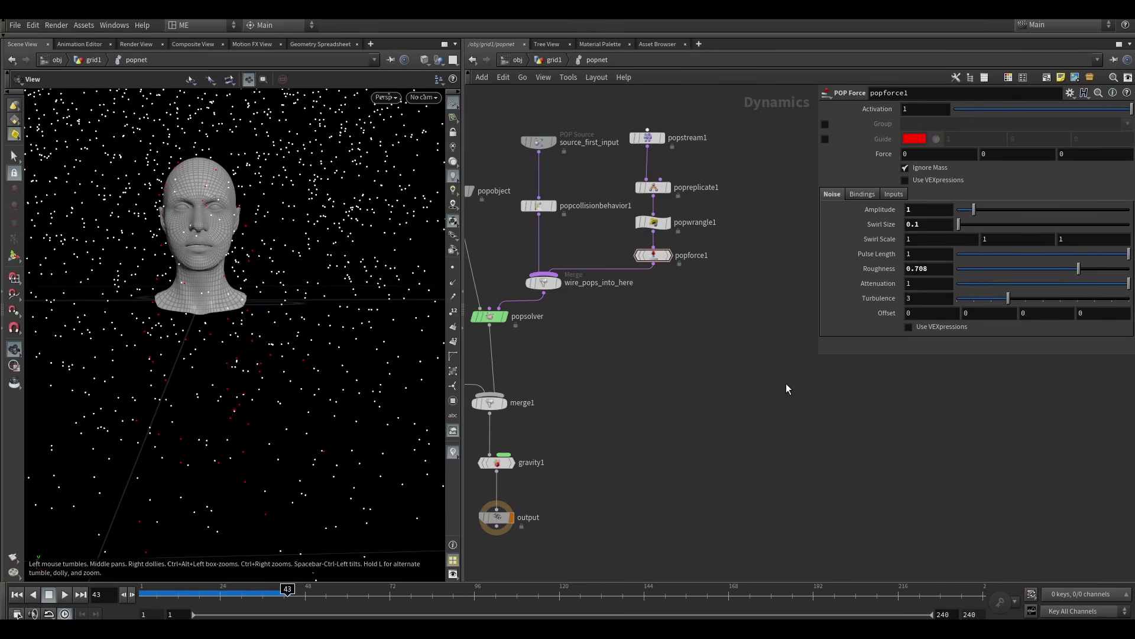
# Enable Use VEXpressions for the POP Force noise and load the Amplitude by Speed preset code.
pyautogui.press('h')
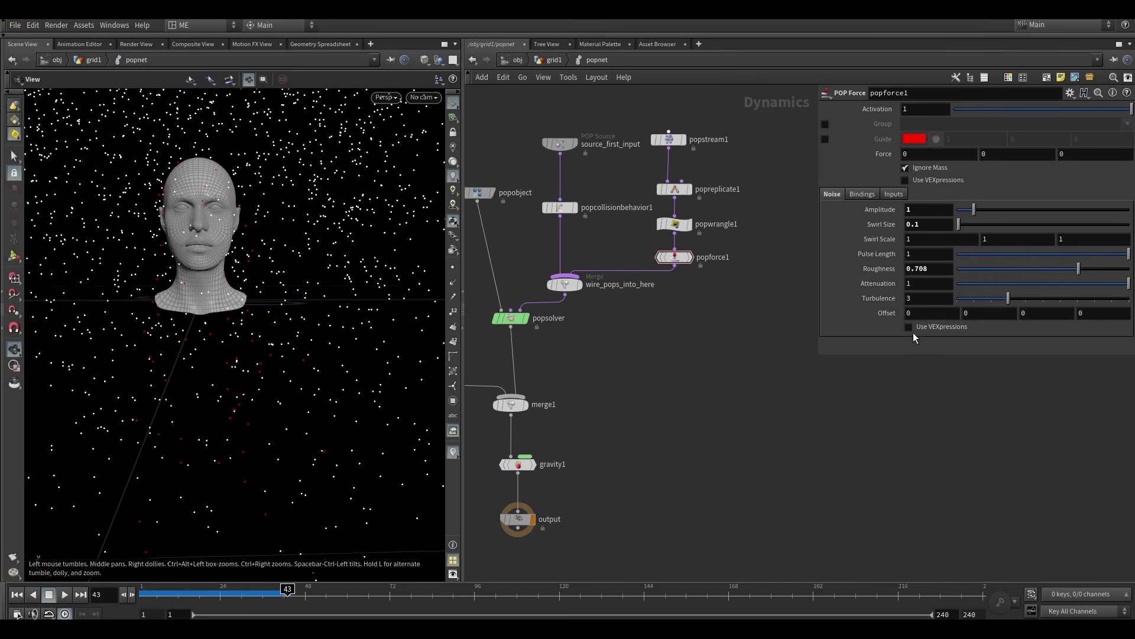
pyautogui.click(909, 327)
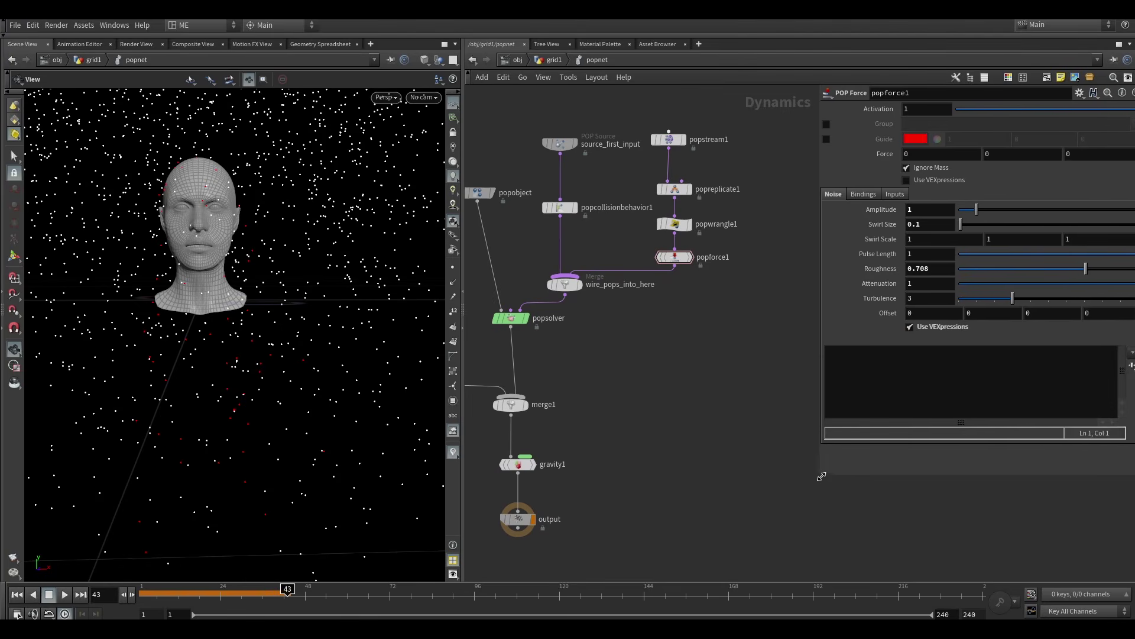
pyautogui.moveTo(821, 476); pyautogui.dragTo(817, 480)
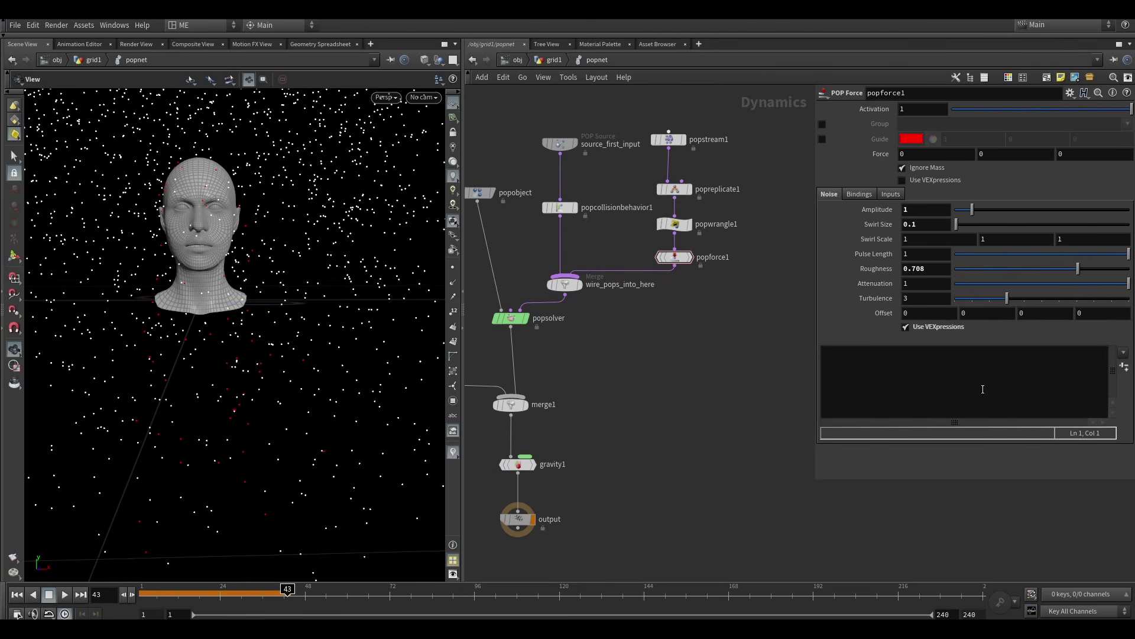
pyautogui.click(1123, 366)
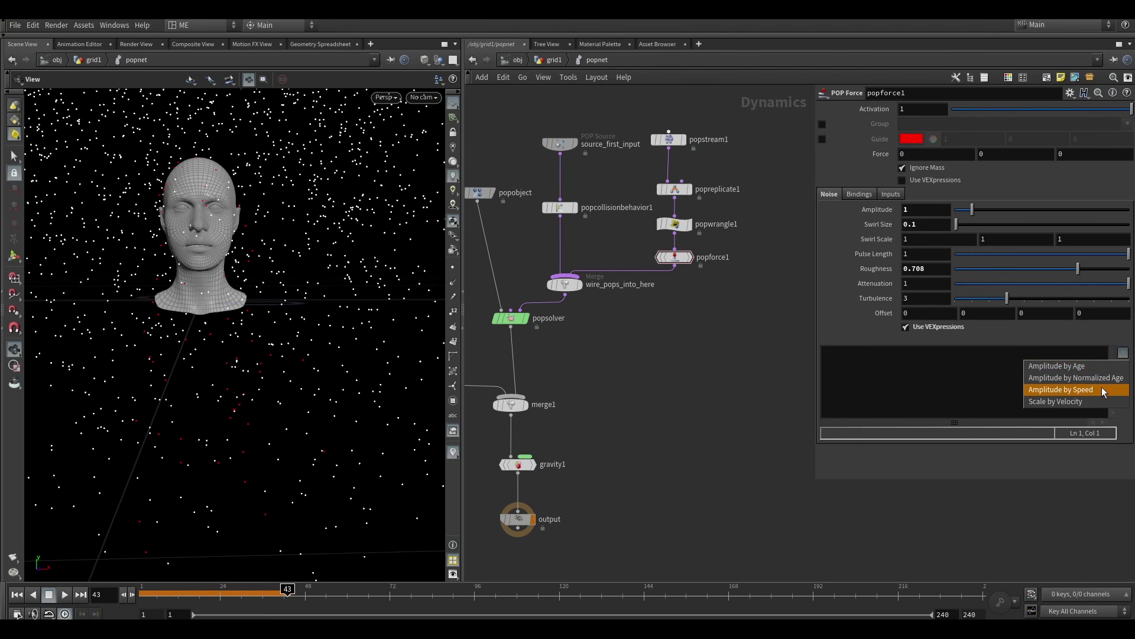
pyautogui.click(1072, 390)
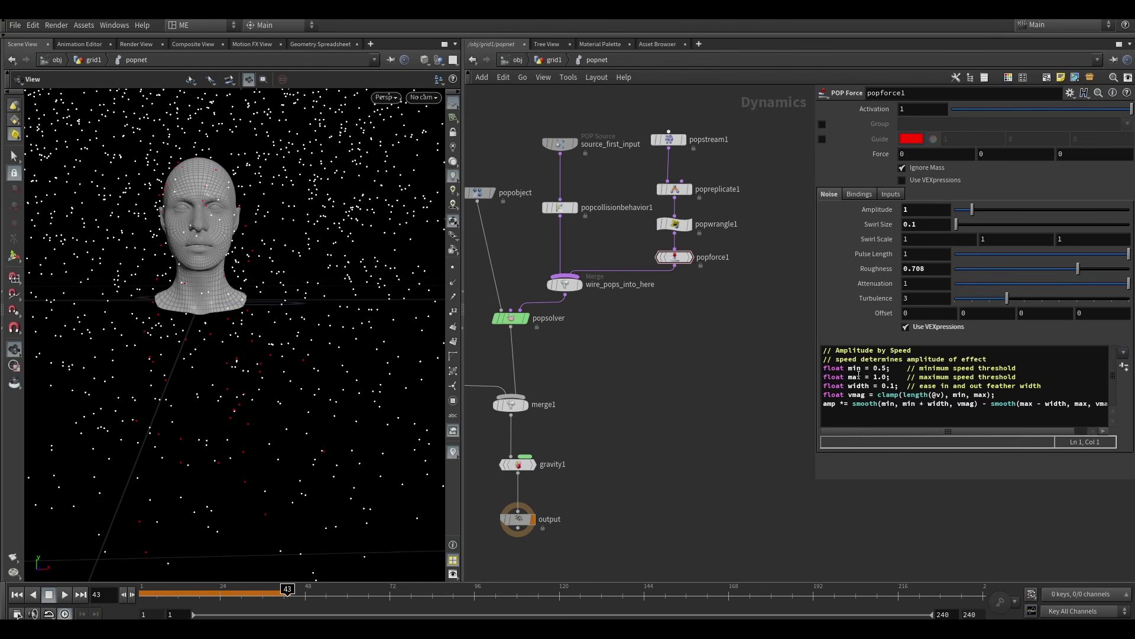
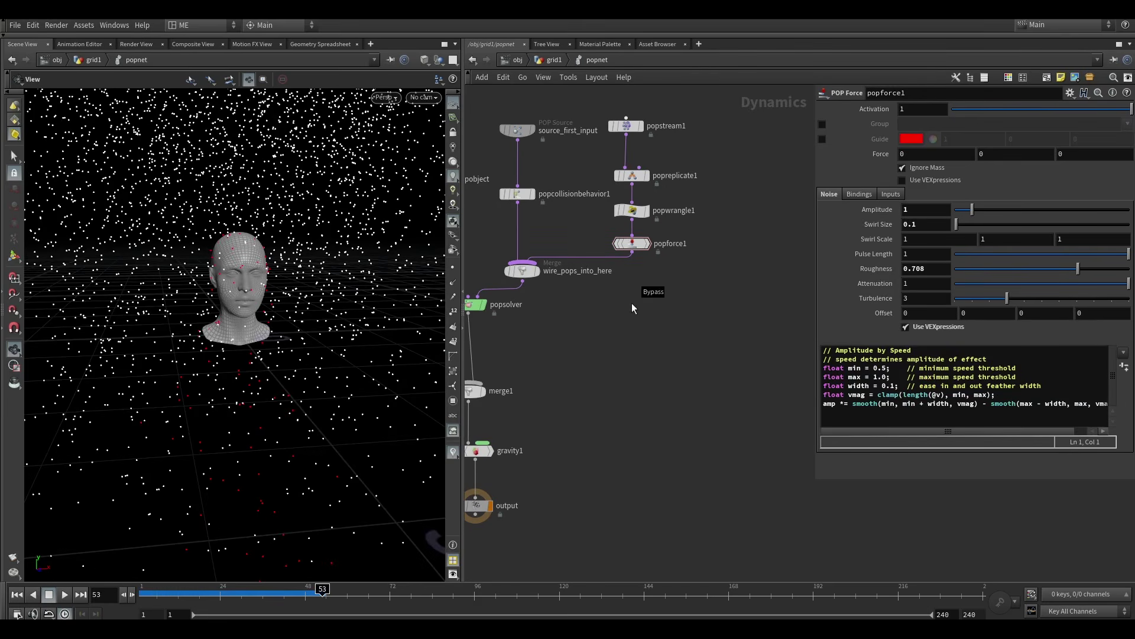
# Move the four nodes from popstream1 to popforce1 up together to make room above the wire_pops_into_here merge.
pyautogui.moveTo(632, 303); pyautogui.dragTo(621, 104)
pyautogui.moveTo(621, 104); pyautogui.dragTo(701, 362, button='middle')
pyautogui.moveTo(641, 362); pyautogui.dragTo(637, 243)
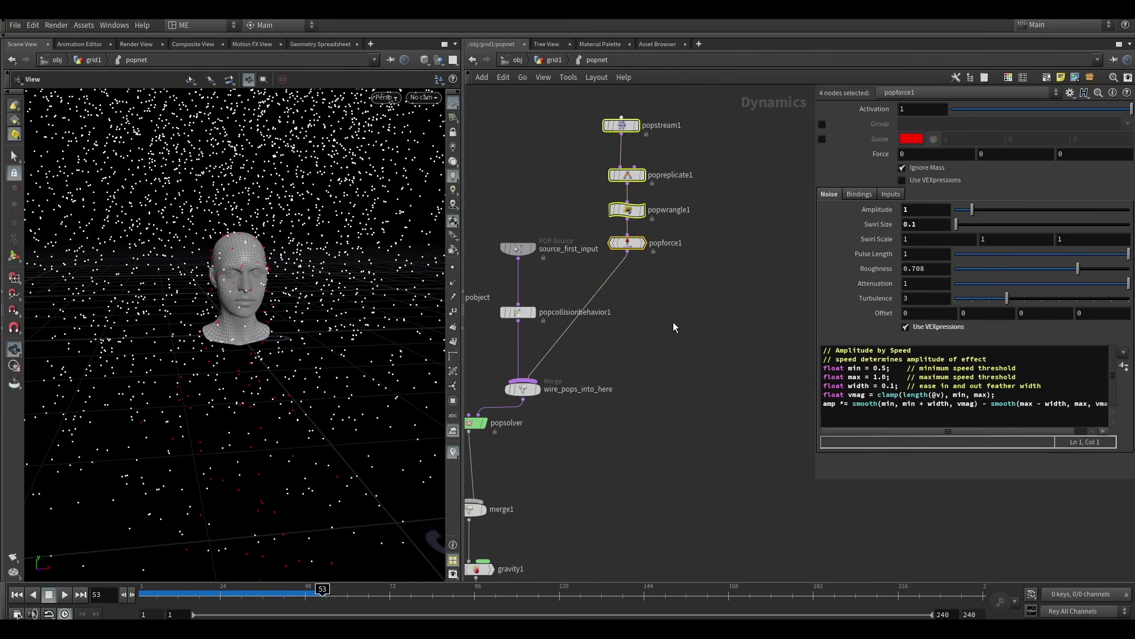
# Insert a POP Property between popforce1 and the wire_pops_into_here merge.
pyautogui.press('Tab')
pyautogui.write('poppro')
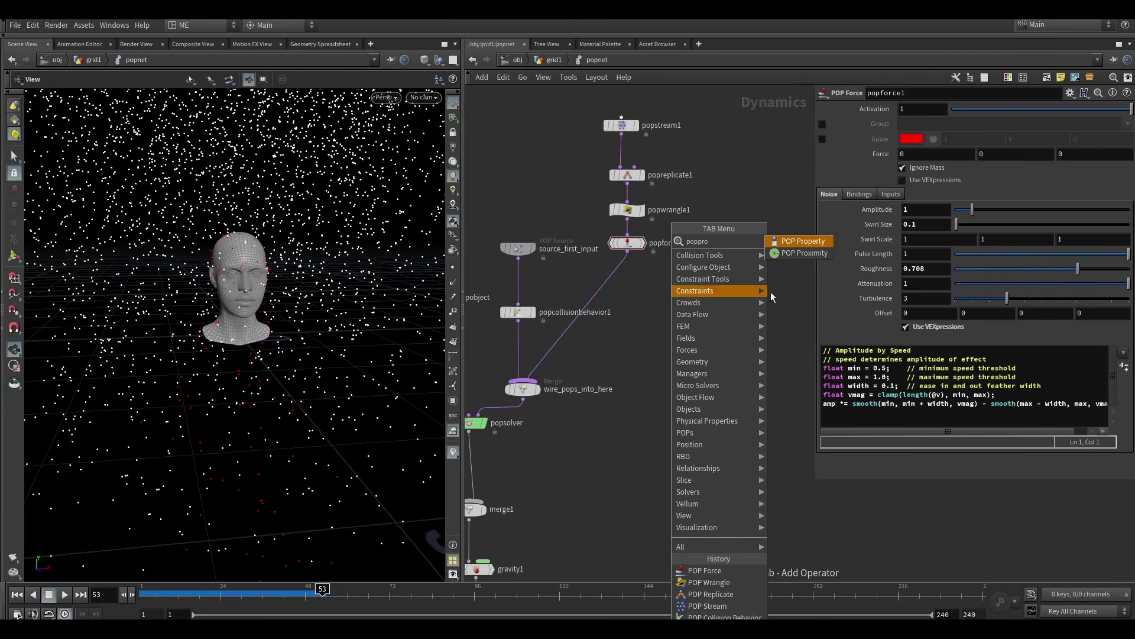
pyautogui.click(806, 242)
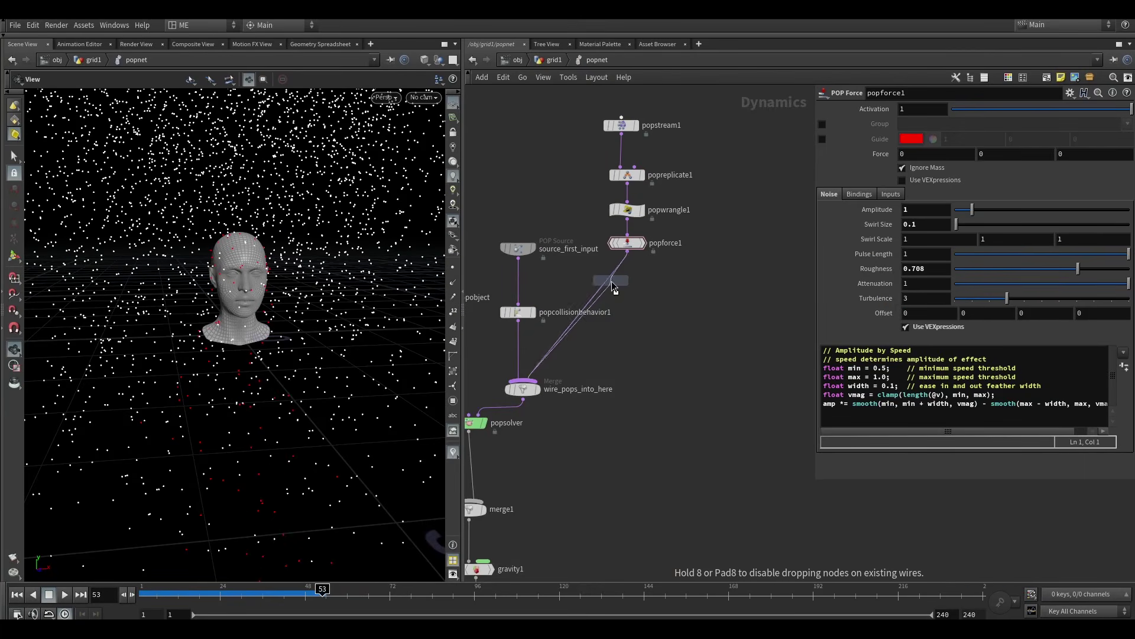
pyautogui.click(620, 282)
# Enable Cling with a value of 100 on the POP Property and align the node below popforce1.
pyautogui.click(869, 138)
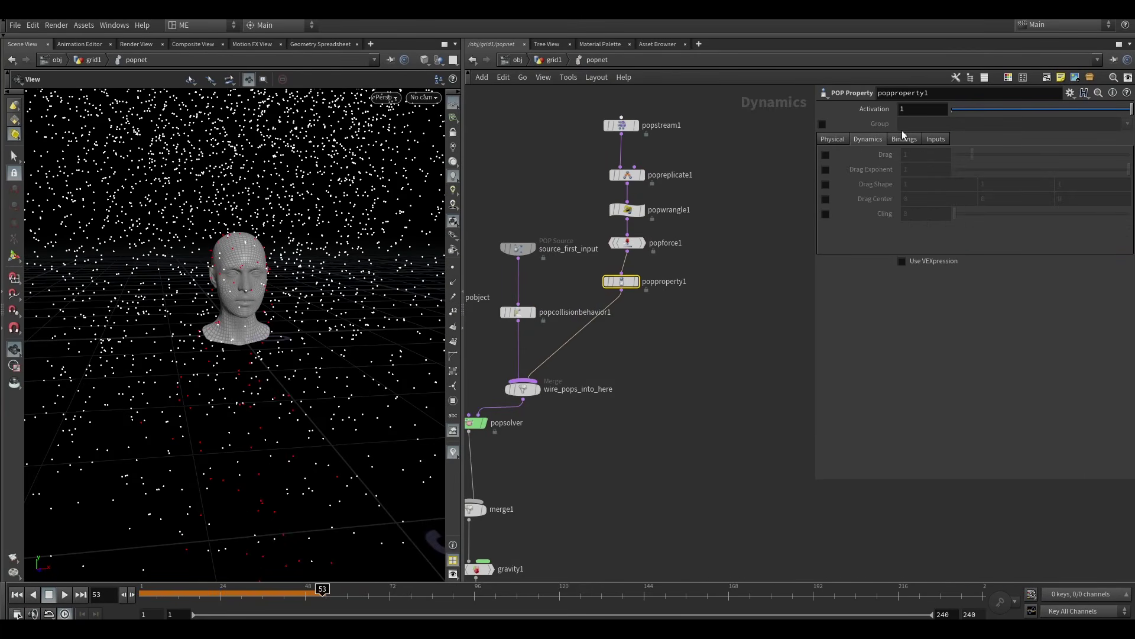
pyautogui.click(826, 214)
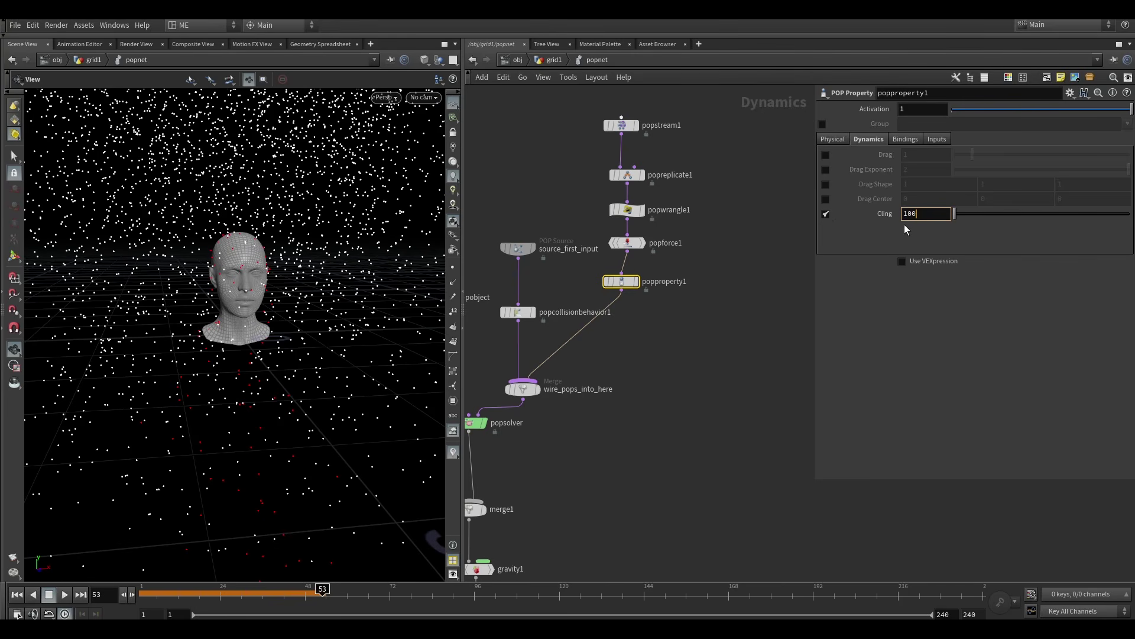
pyautogui.write('0')
pyautogui.press('Return')
pyautogui.click(667, 327)
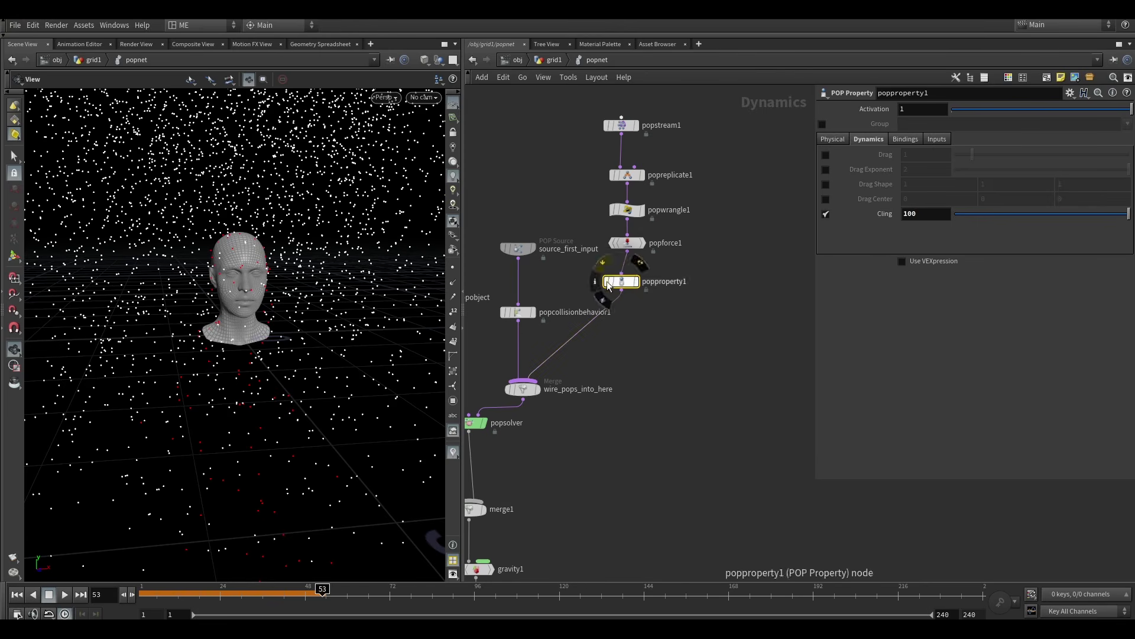
pyautogui.moveTo(607, 281); pyautogui.dragTo(613, 273)
# Insert a POP Collision Behavior between popproperty1 and the wire_pops_into_here merge, aligned below popproperty1.
pyautogui.click(660, 329)
pyautogui.press('Tab')
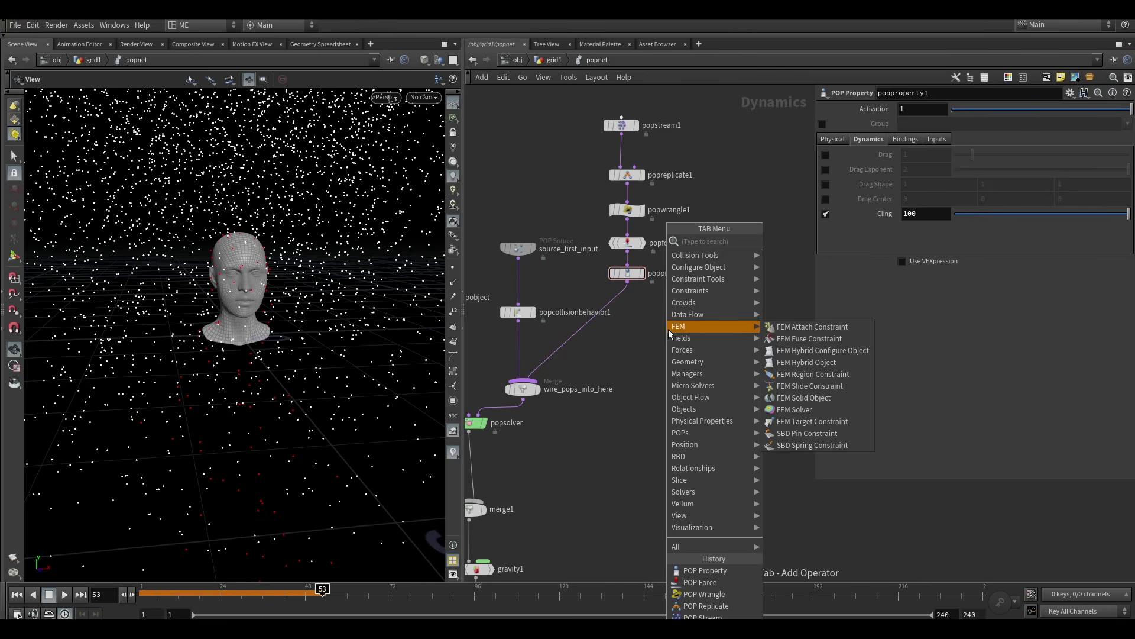
pyautogui.write('popcol')
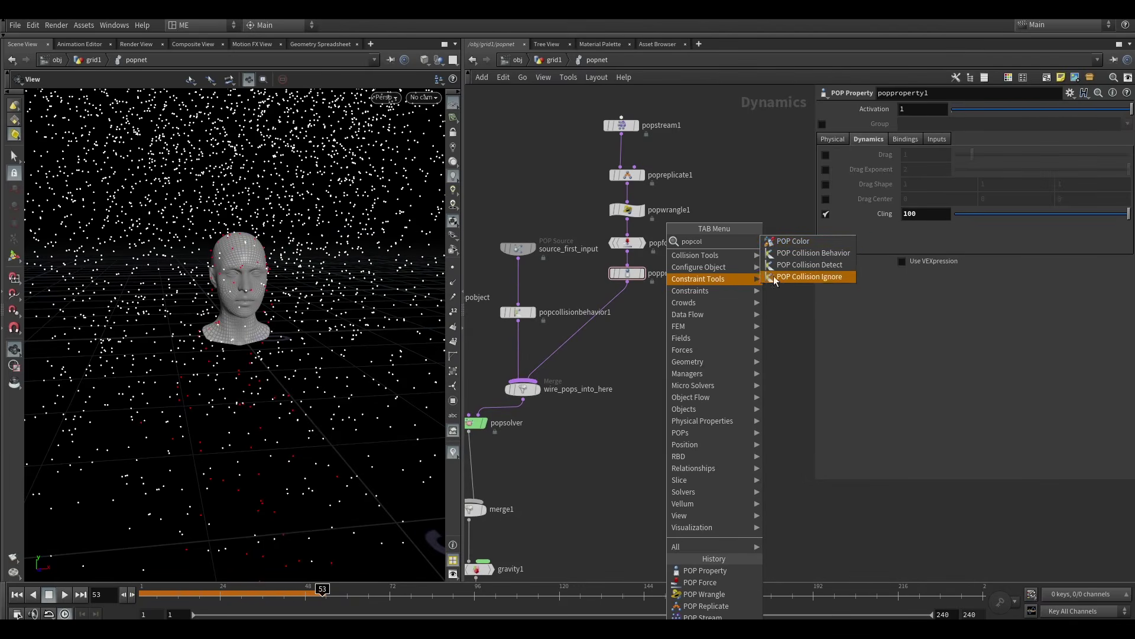
pyautogui.click(821, 253)
pyautogui.click(611, 308)
pyautogui.moveTo(610, 309); pyautogui.dragTo(627, 308)
# Enable the new collision behavior's Group Name as run with Preserve Group, and set its Response to Slide.
pyautogui.click(827, 155)
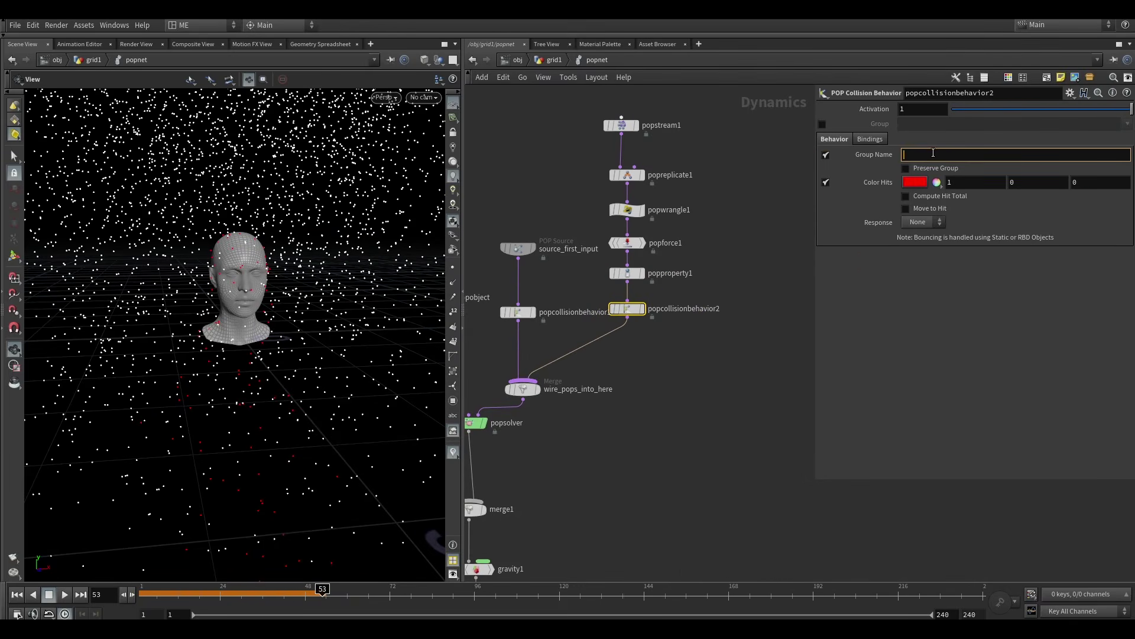
pyautogui.click(936, 155)
pyautogui.write('run')
pyautogui.click(923, 222)
pyautogui.click(917, 284)
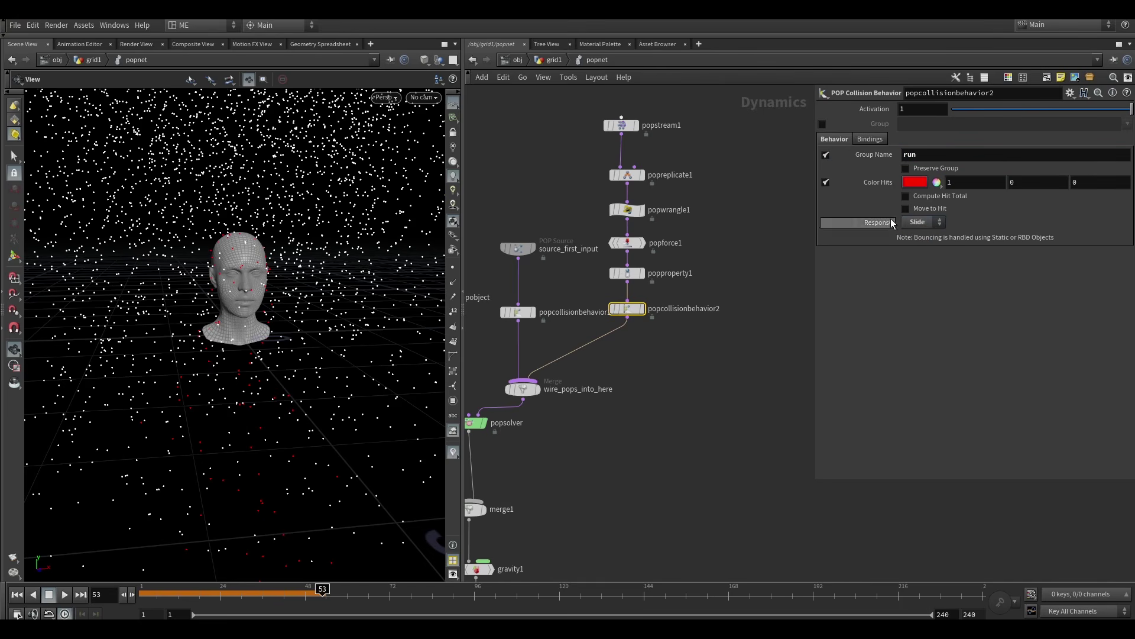
pyautogui.click(906, 168)
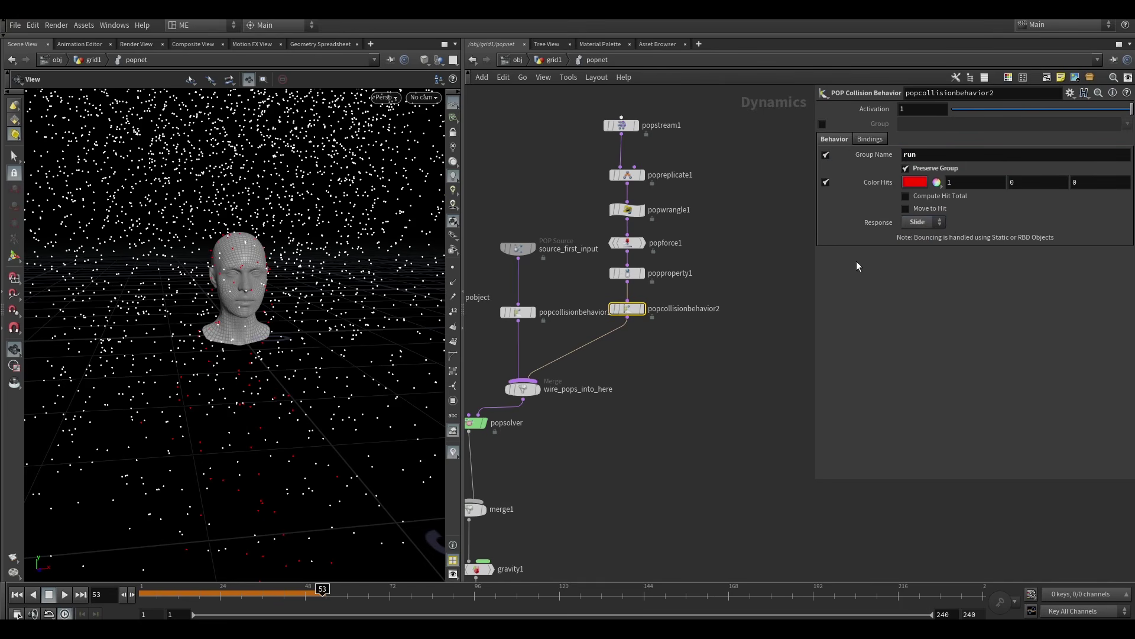
# Read the description of the Cling parameter on popproperty1 and return to popcollisionbehavior2.
pyautogui.click(627, 272)
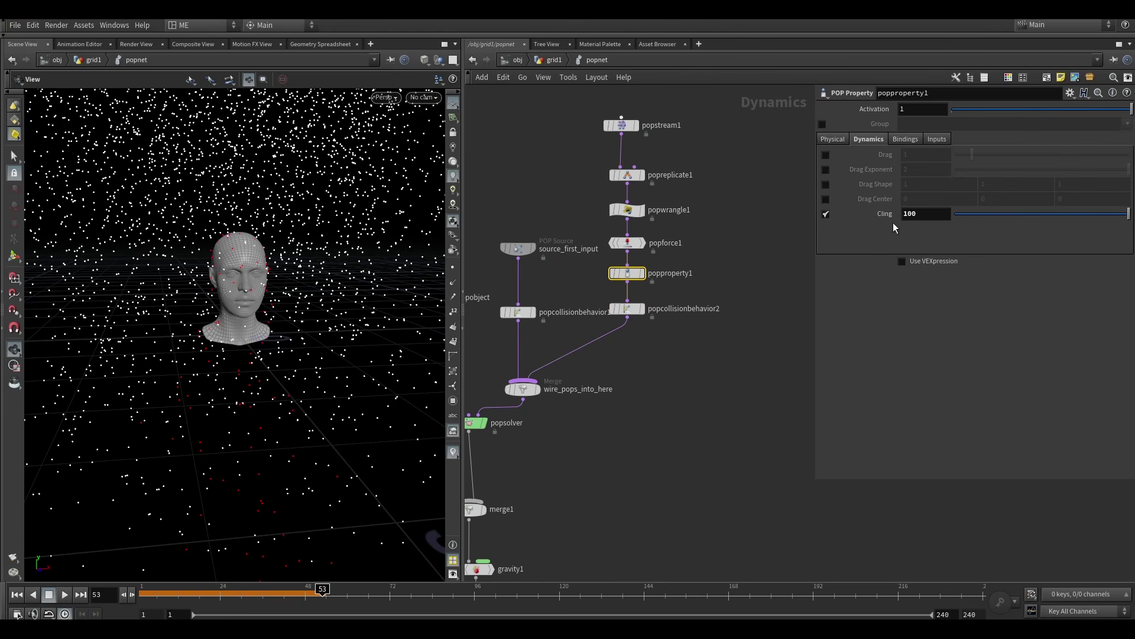
pyautogui.moveTo(890, 220)
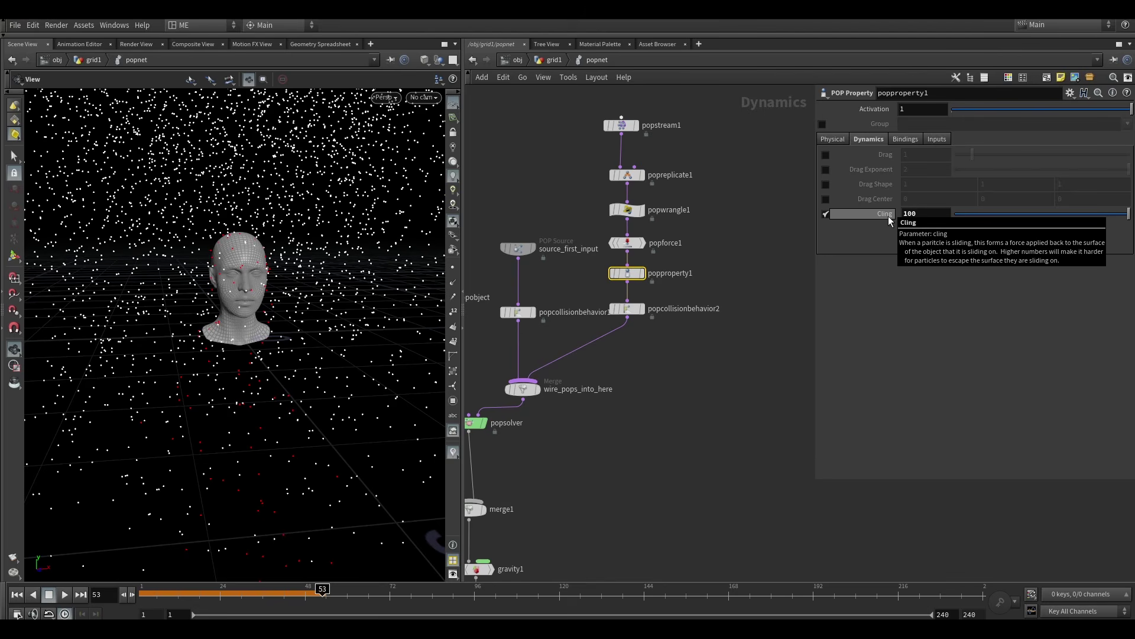
pyautogui.click(626, 309)
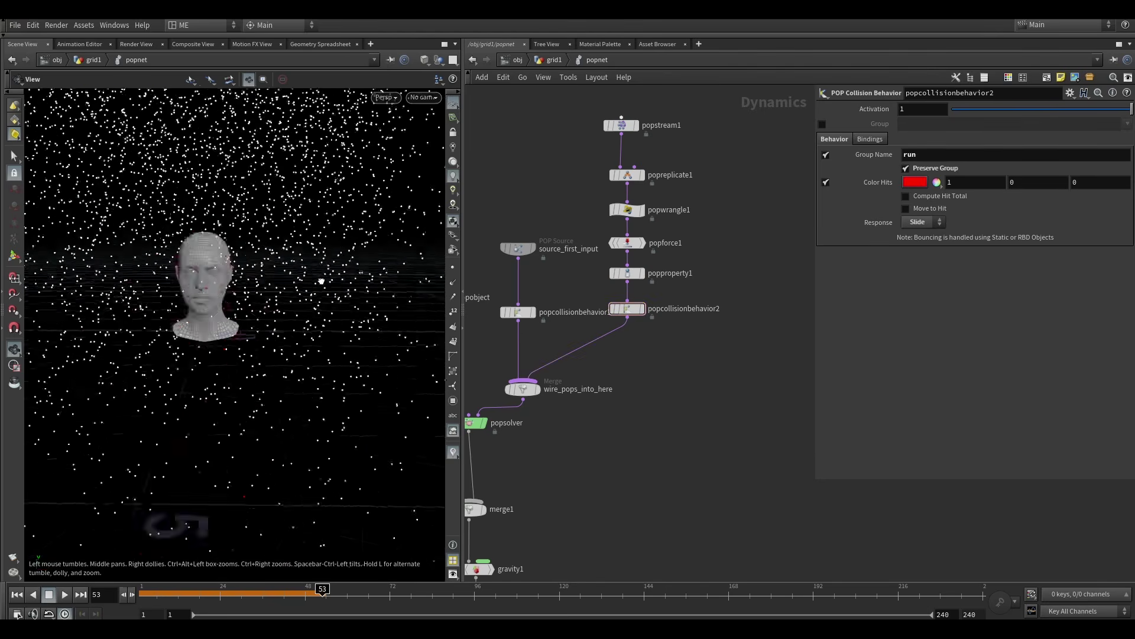
# Play the simulation from the first frame and inspect how the particles behave around the head from several angles.
pyautogui.click(16, 595)
pyautogui.click(64, 595)
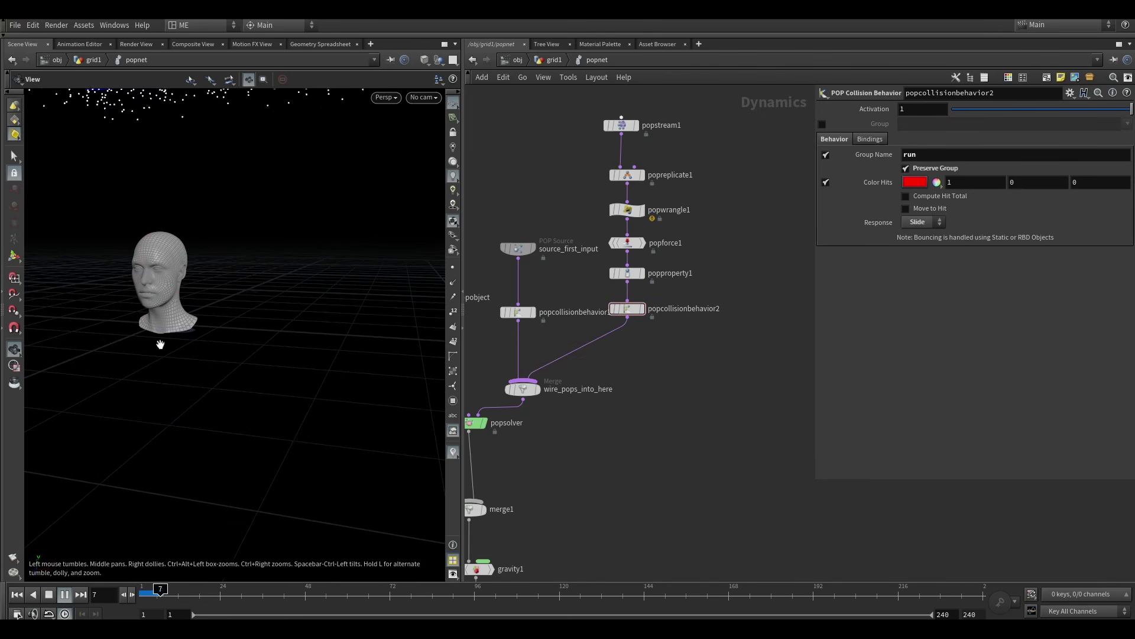
pyautogui.moveTo(118, 355); pyautogui.dragTo(219, 266)
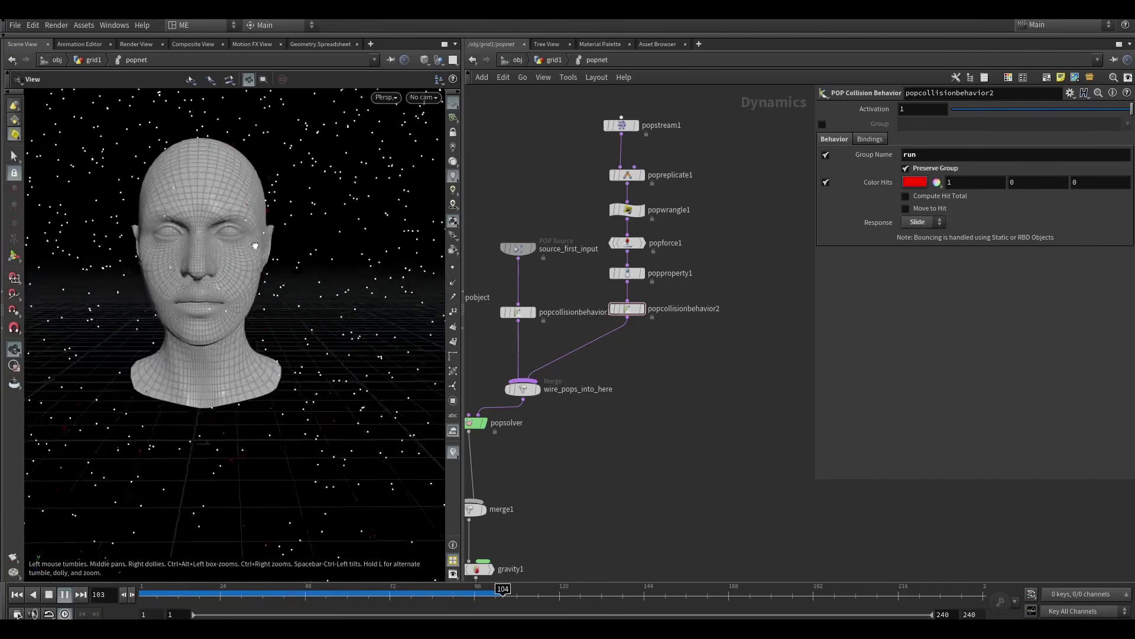
pyautogui.moveTo(265, 283); pyautogui.dragTo(291, 218)
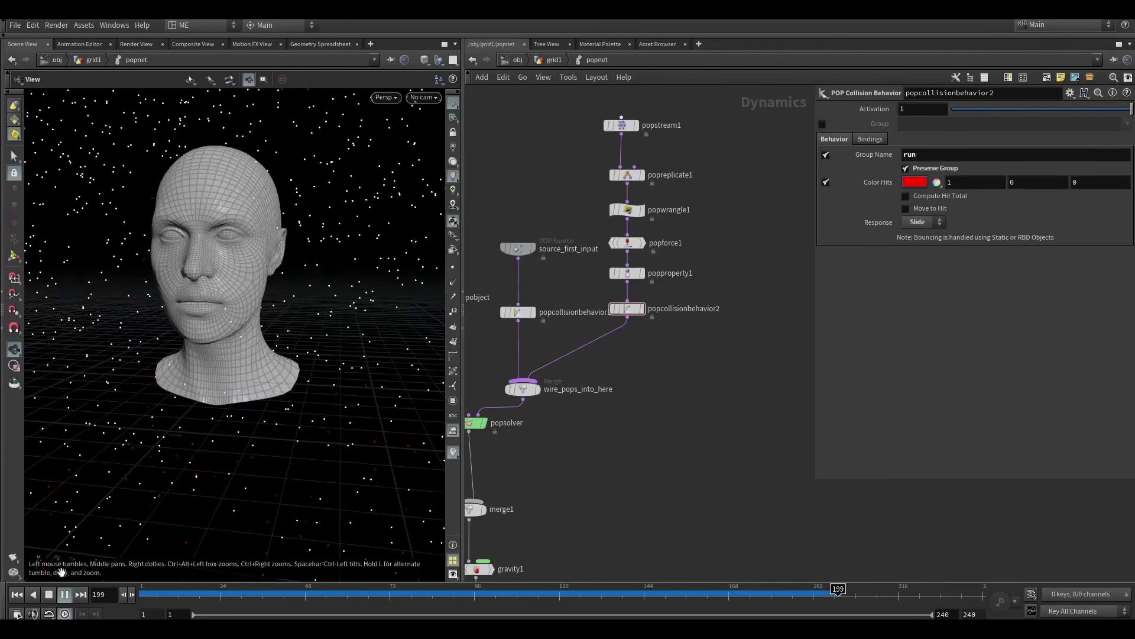
pyautogui.click(49, 593)
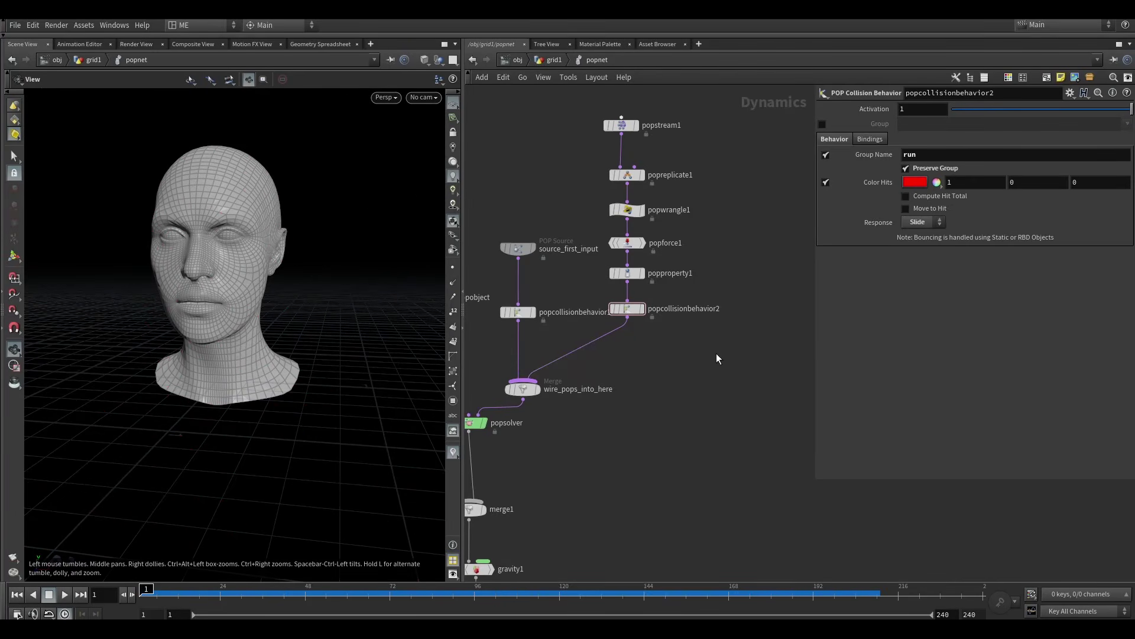
# Insert a POP Interact between popcollisionbehavior2 and the wire_pops_into_here merge.
pyautogui.press('Tab')
pyautogui.write('popi')
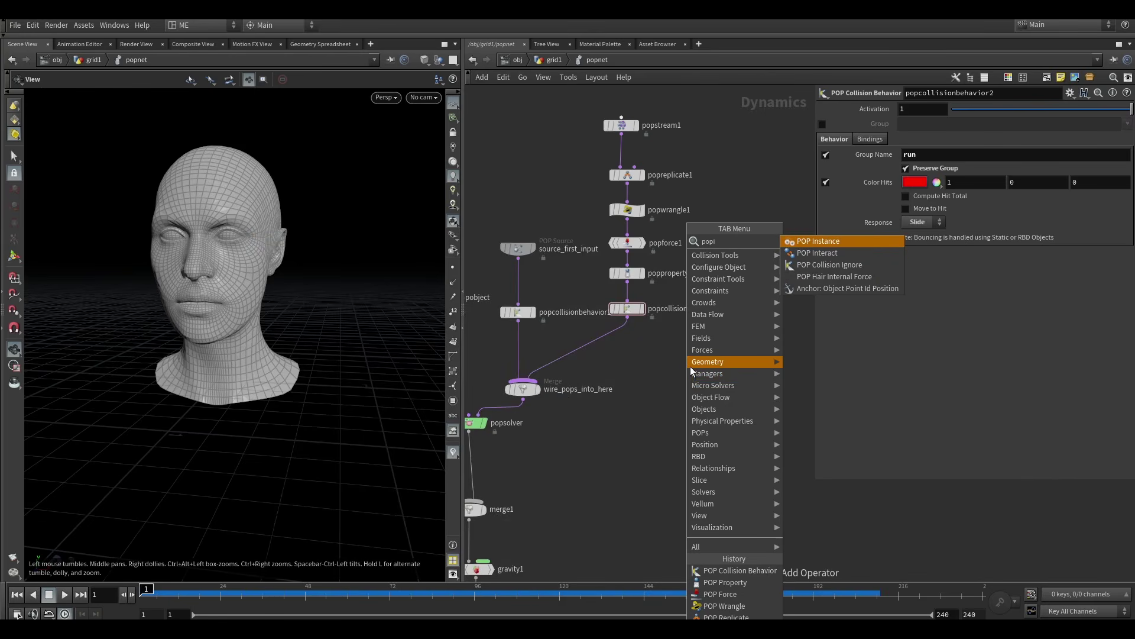
pyautogui.write('ntere')
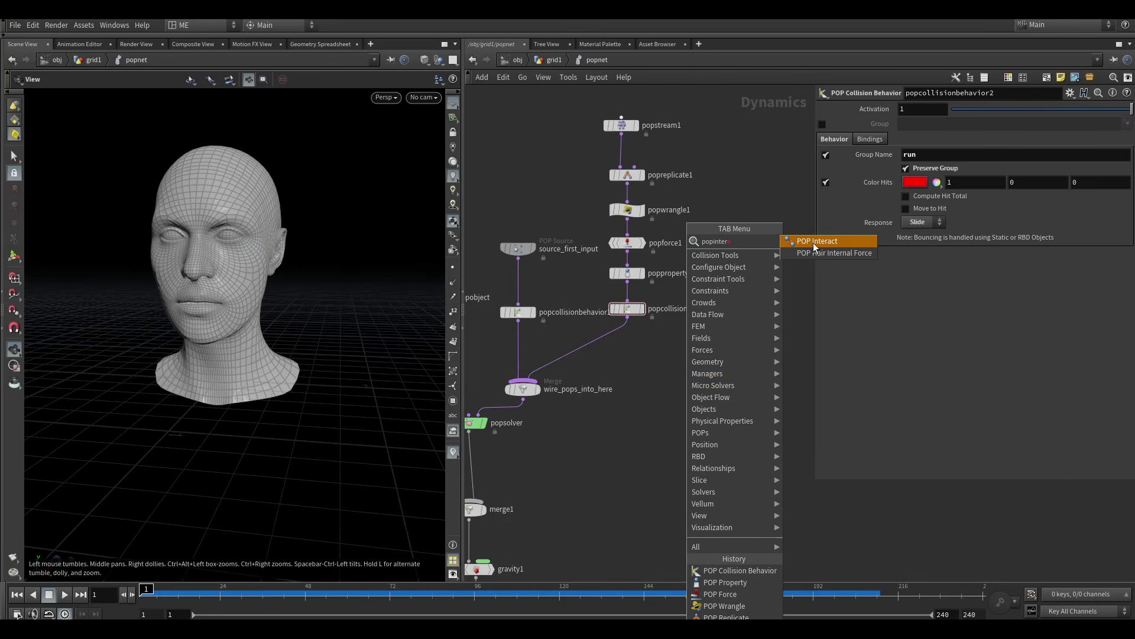
pyautogui.click(814, 242)
pyautogui.click(641, 341)
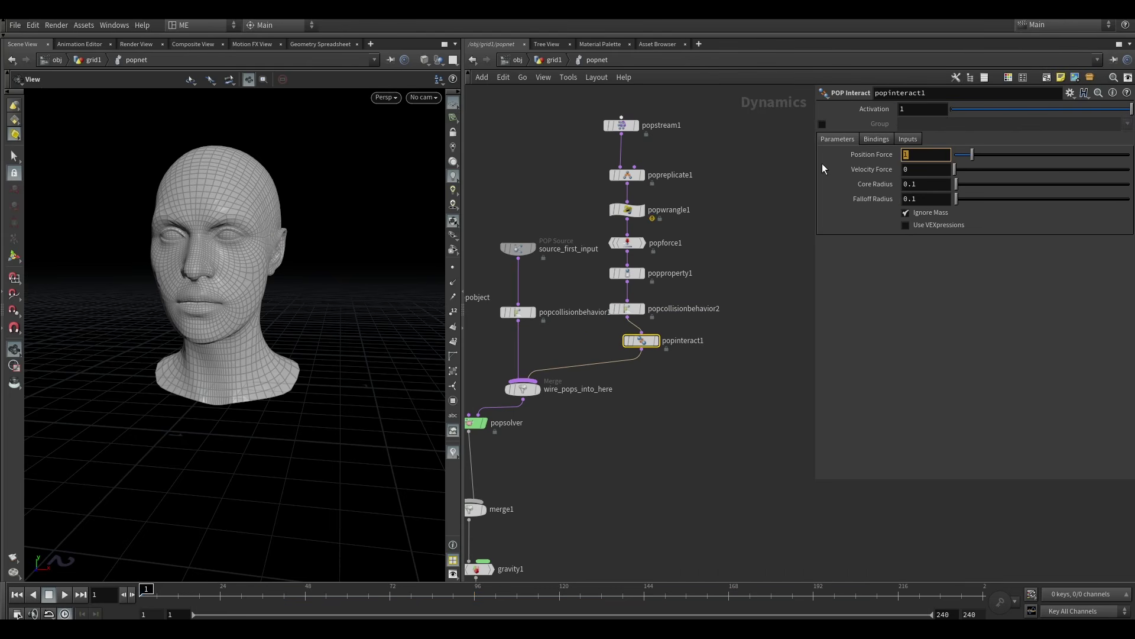
# Set the POP Interact's Position Force to -0.25 and Velocity Force to .2, and align the node below popcollisionbehavior2.
pyautogui.write('-0.25')
pyautogui.press('Tab')
pyautogui.write('.2')
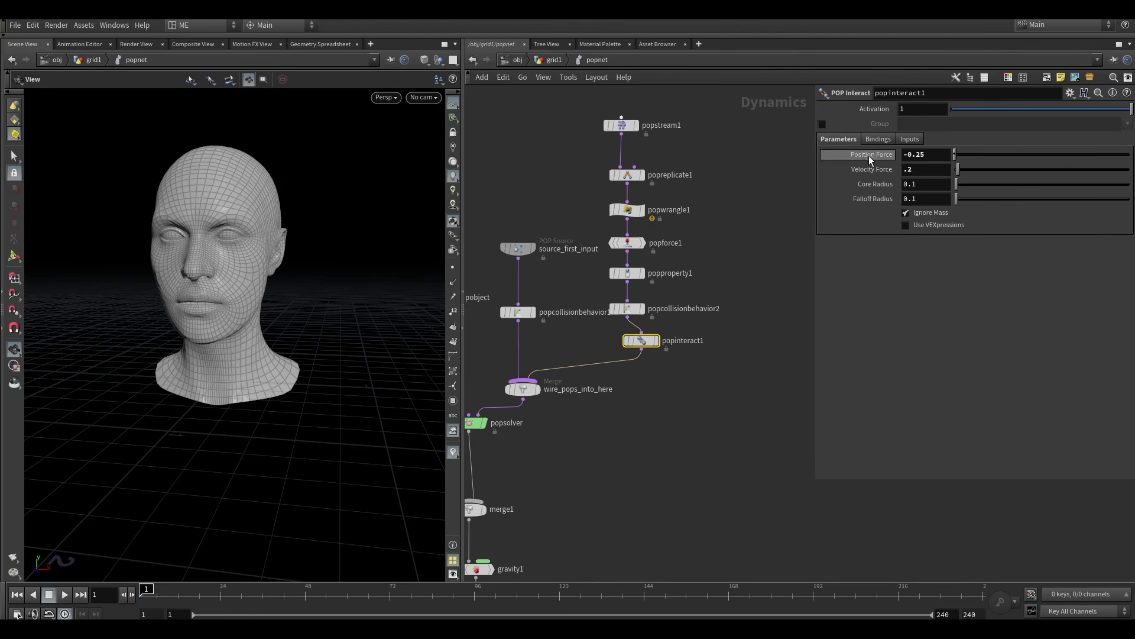
pyautogui.click(911, 139)
pyautogui.click(888, 140)
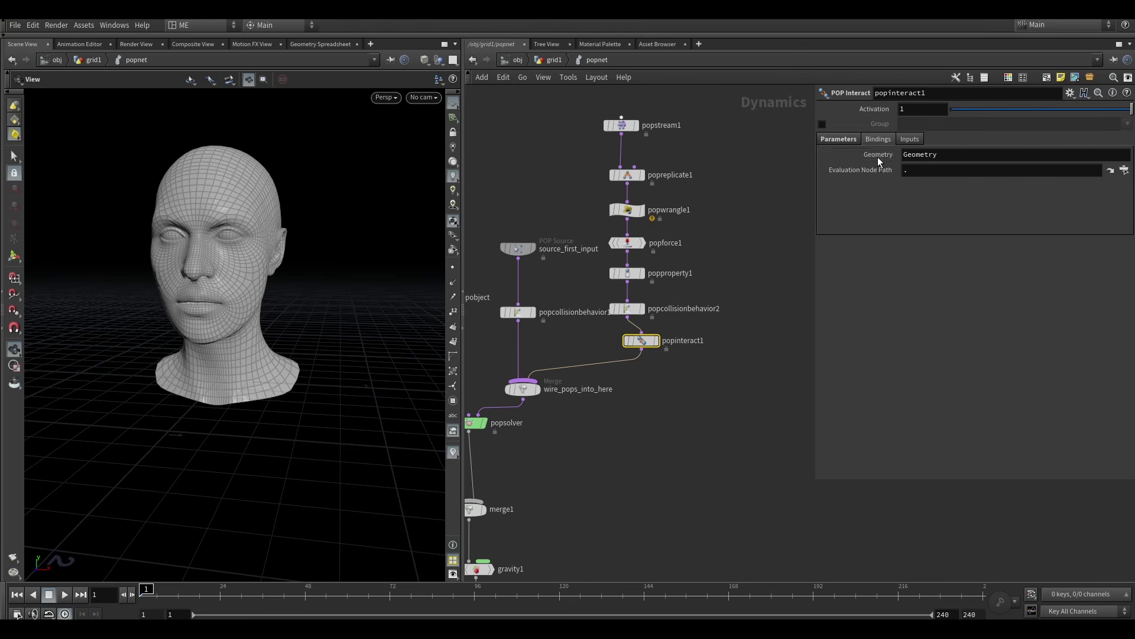
pyautogui.click(850, 139)
pyautogui.moveTo(737, 295); pyautogui.dragTo(732, 236, button='middle')
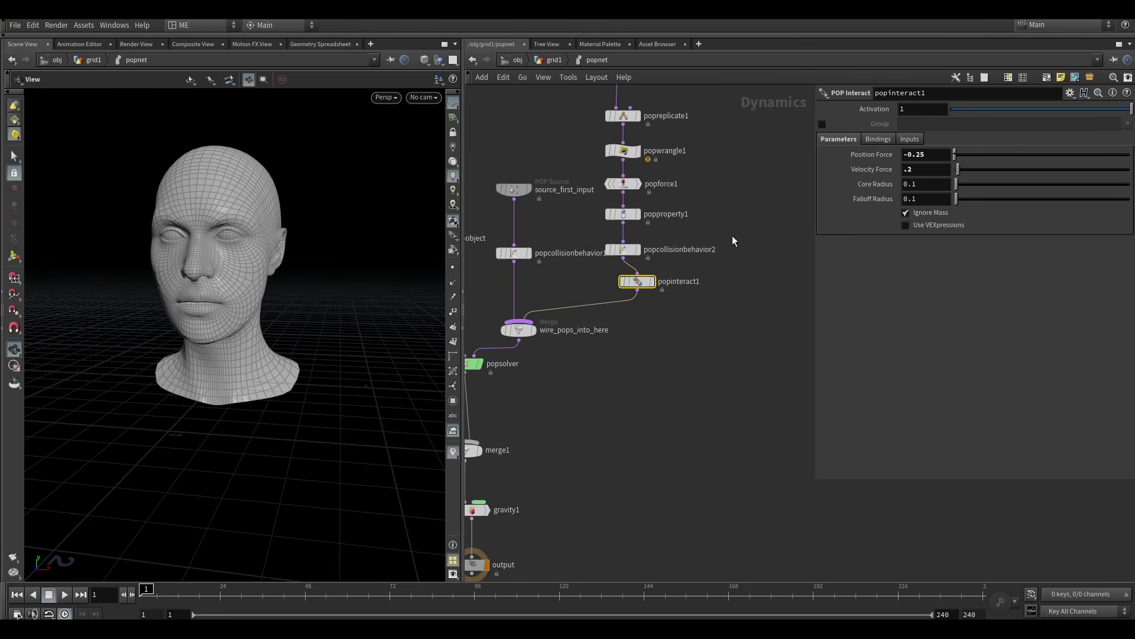
pyautogui.moveTo(642, 284)
pyautogui.mouseDown()
pyautogui.moveTo(624, 285)
pyautogui.moveTo(632, 291)
pyautogui.mouseUp()
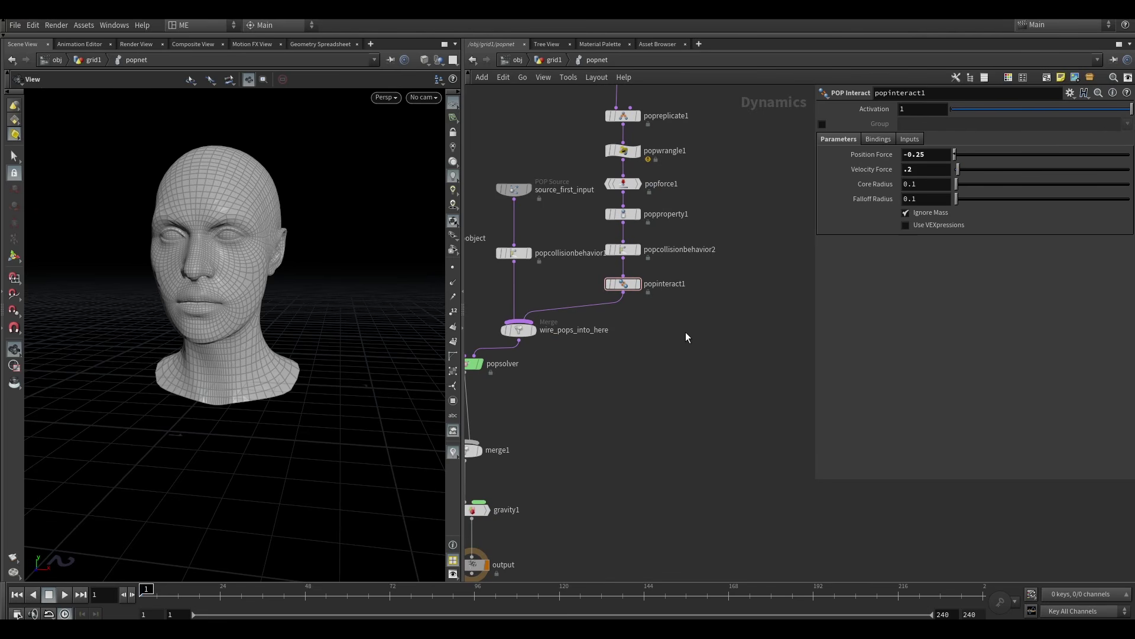
# Insert a POP Drag between popinteract1 and the wire_pops_into_here merge.
pyautogui.press('Tab')
pyautogui.write('pop')
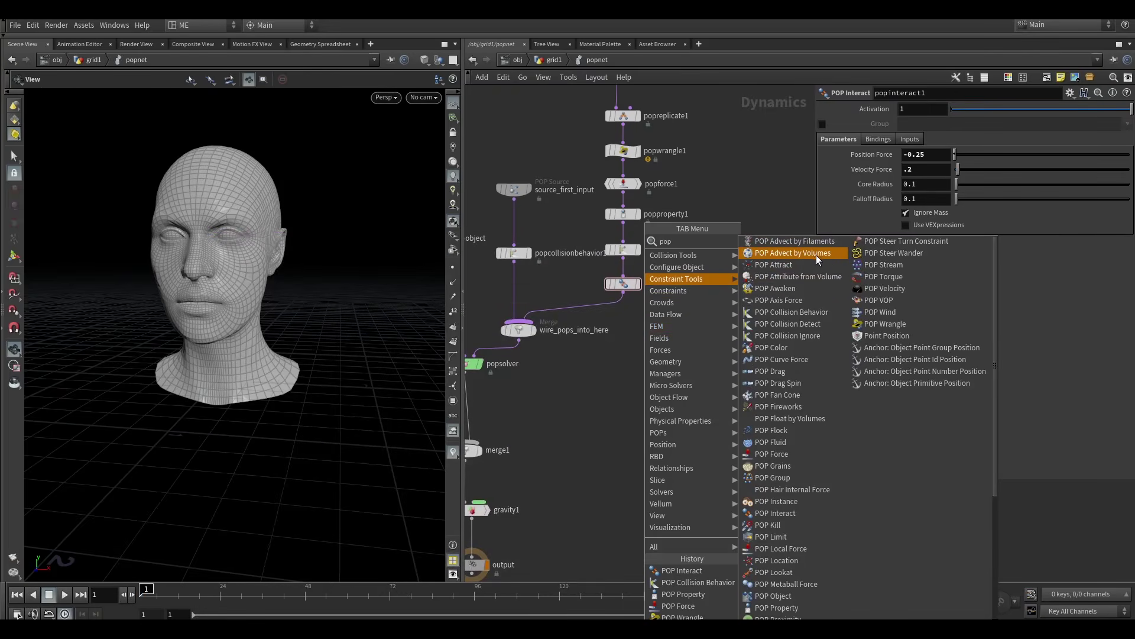
pyautogui.write(' drag')
pyautogui.click(806, 260)
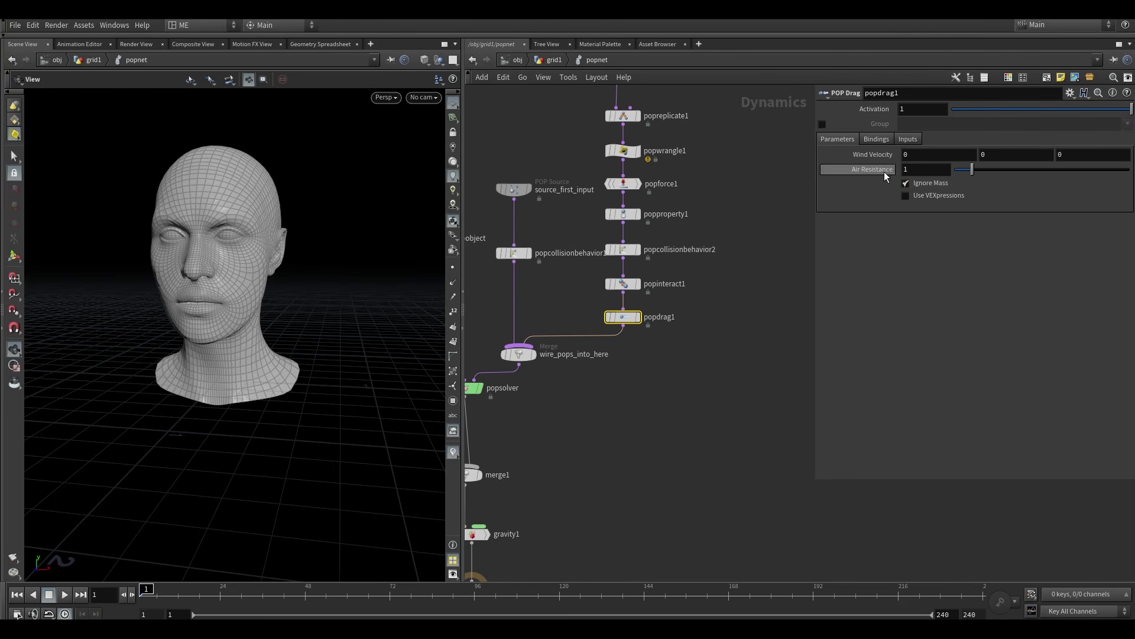
pyautogui.click(906, 196)
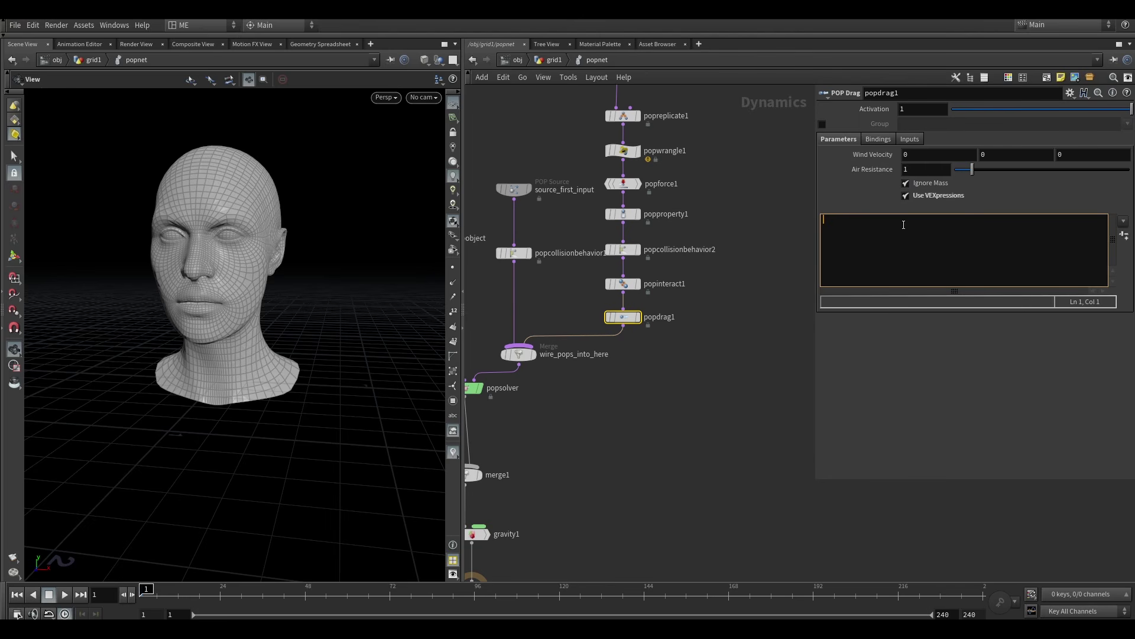
pyautogui.write('if(')
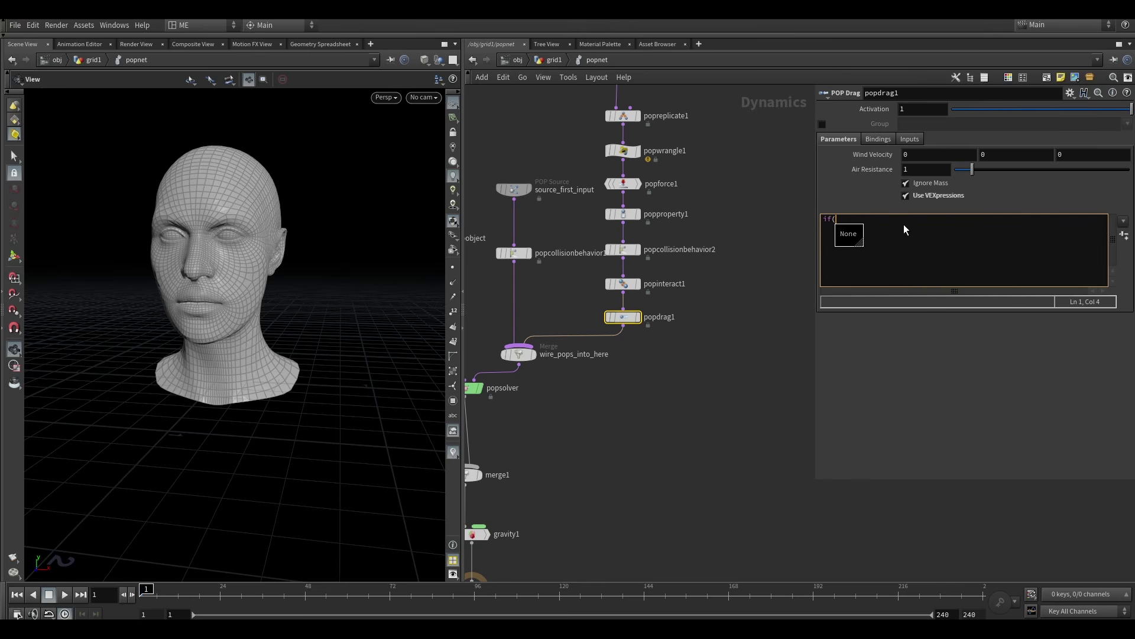
pyautogui.write('@sli')
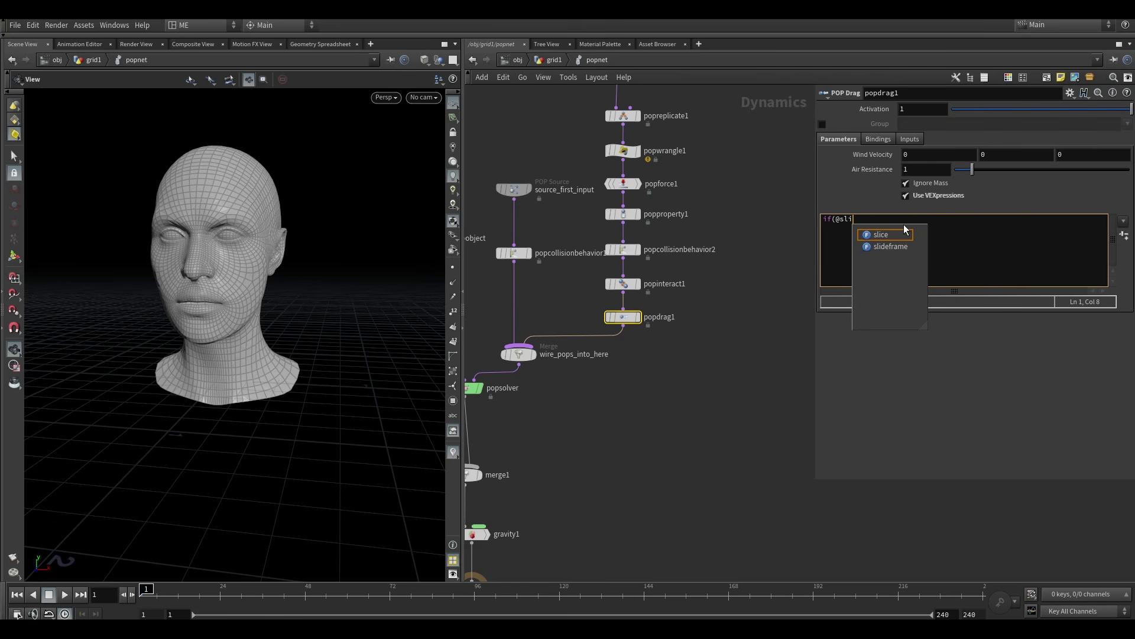
pyautogui.write('ding==1')
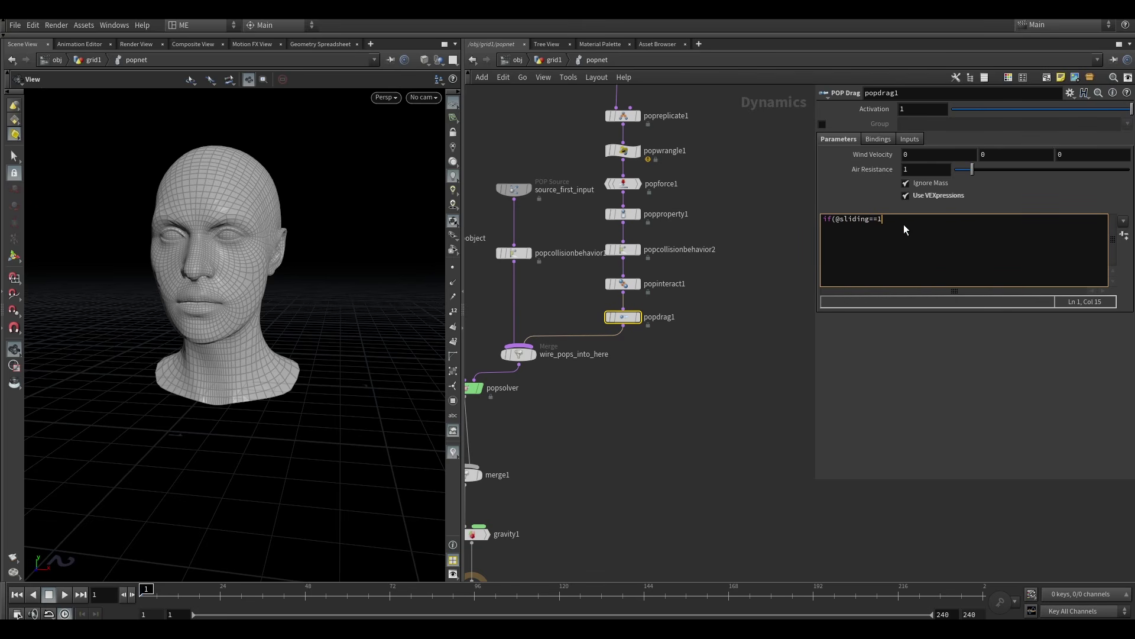
pyautogui.write(') {')
pyautogui.press('Return')
pyautogui.write('AIRRESIST')
pyautogui.hotkey('shift', 'Home')
pyautogui.press('BackSpace')
pyautogui.write('airresist=fit')
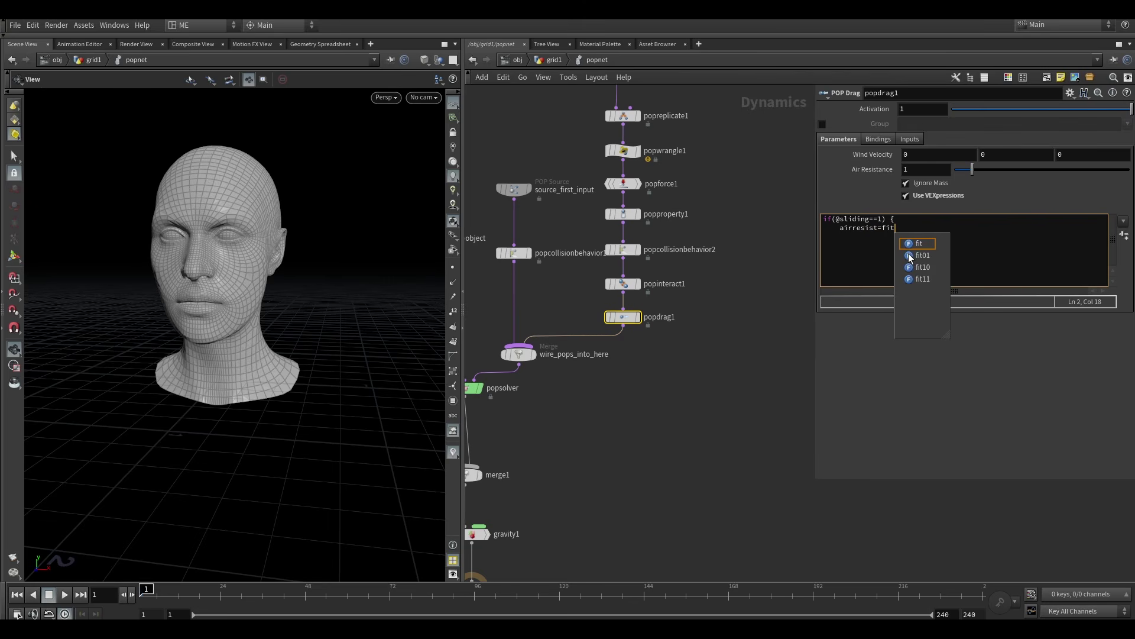
pyautogui.write('01(')
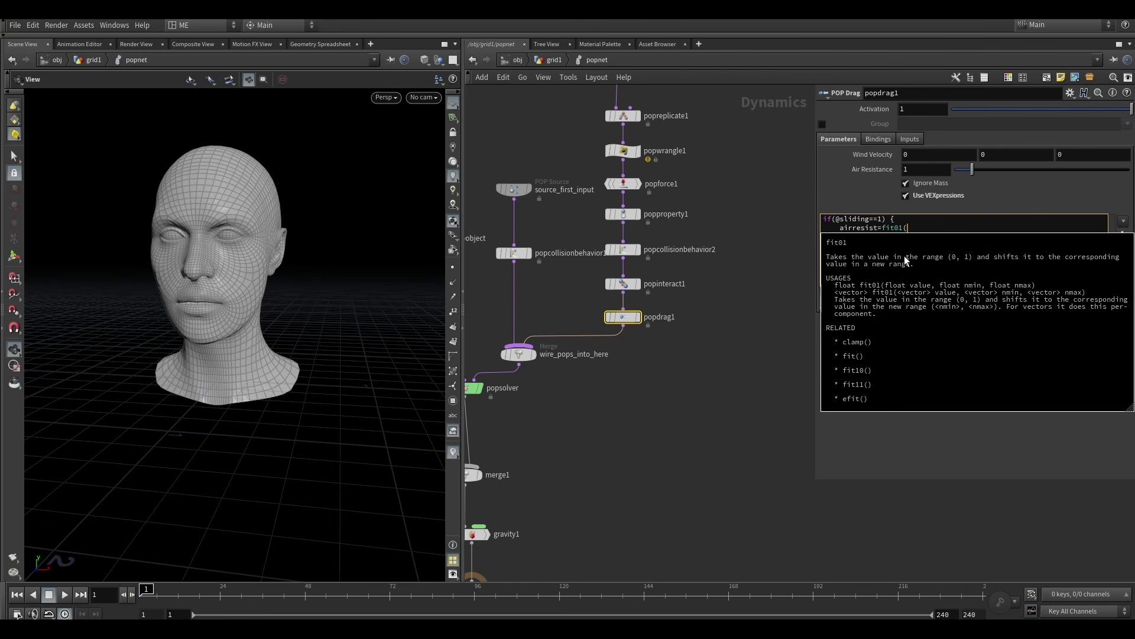
pyautogui.write('rand')
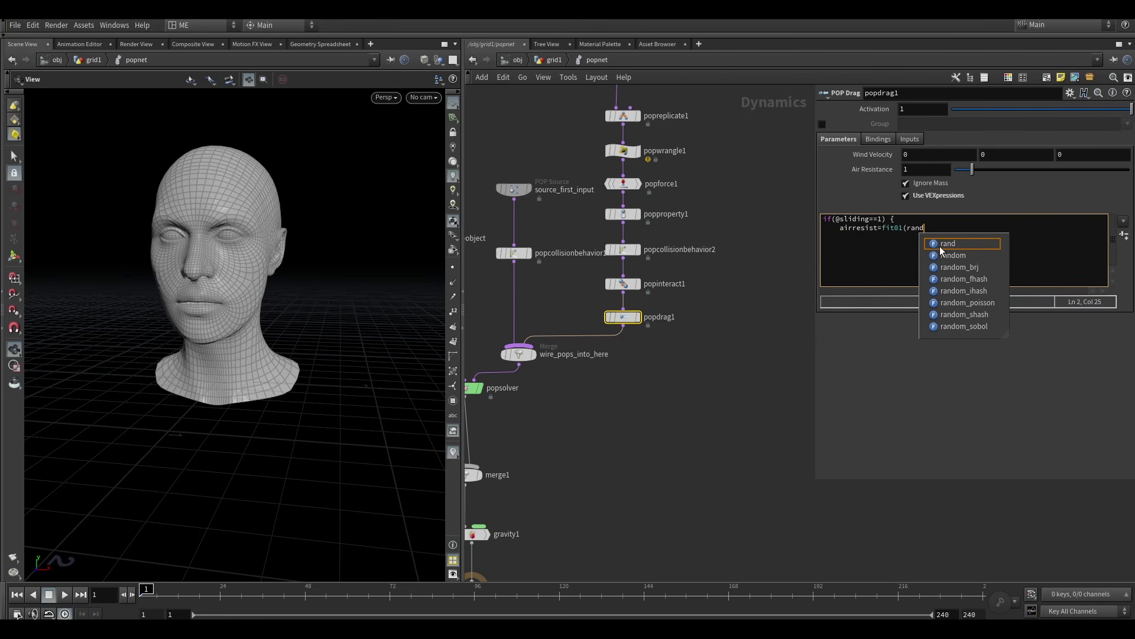
pyautogui.write('(@')
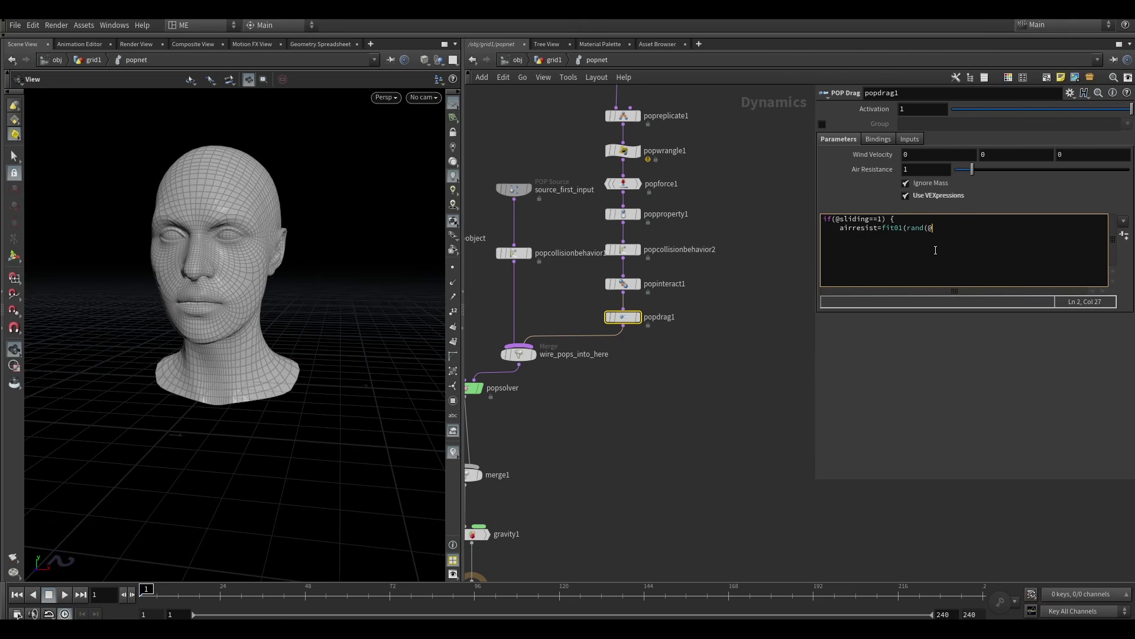
pyautogui.write('id),5,20);')
# Close the if block and add an else branch containing airresist=1; to the POP Drag code.
pyautogui.press('Return')
pyautogui.write('}')
pyautogui.press('Return')
pyautogui.write('else')
pyautogui.write('airresist=1;')
pyautogui.press('Return')
pyautogui.write('}')
pyautogui.click(684, 378)
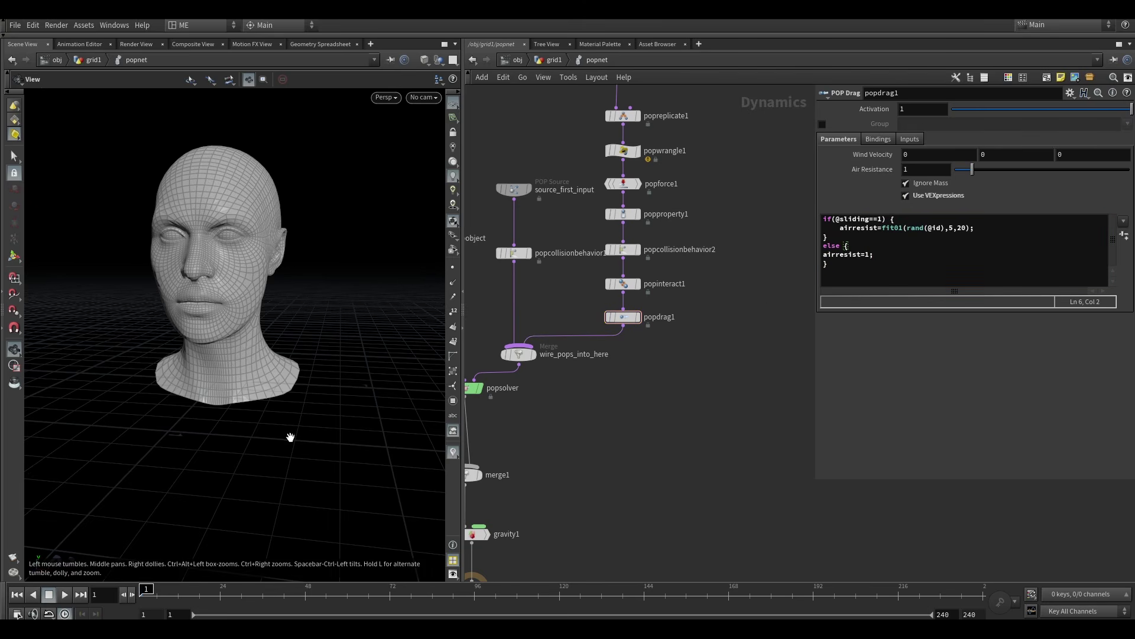
# Play the simulation with the drag added and examine the sliding particles on the head up close and from different angles.
pyautogui.click(65, 594)
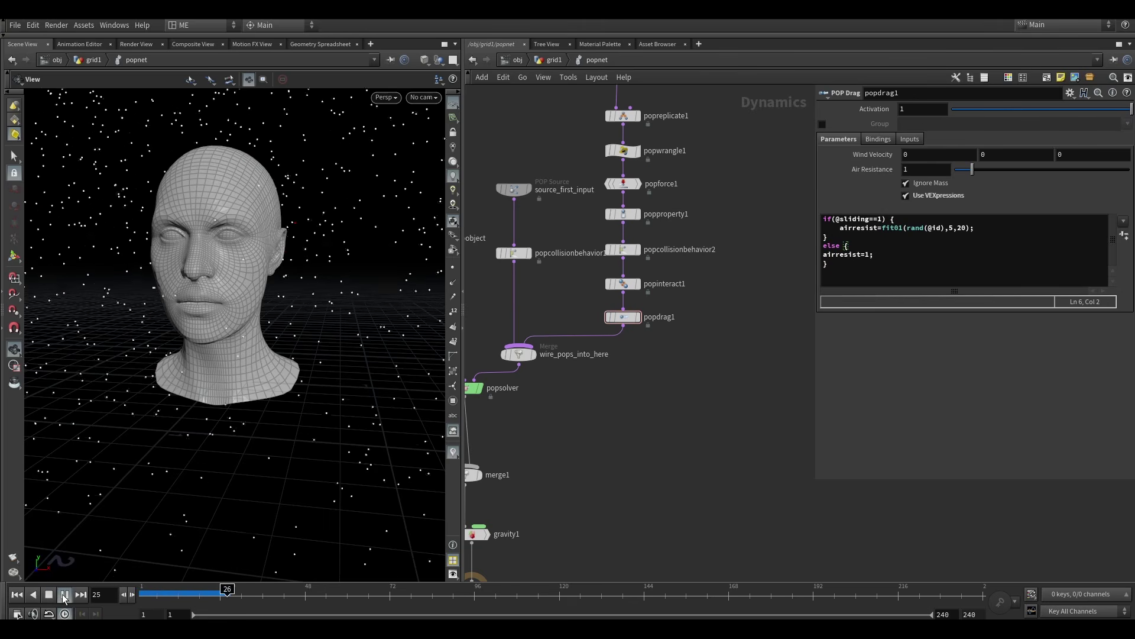
pyautogui.moveTo(185, 426); pyautogui.dragTo(233, 244)
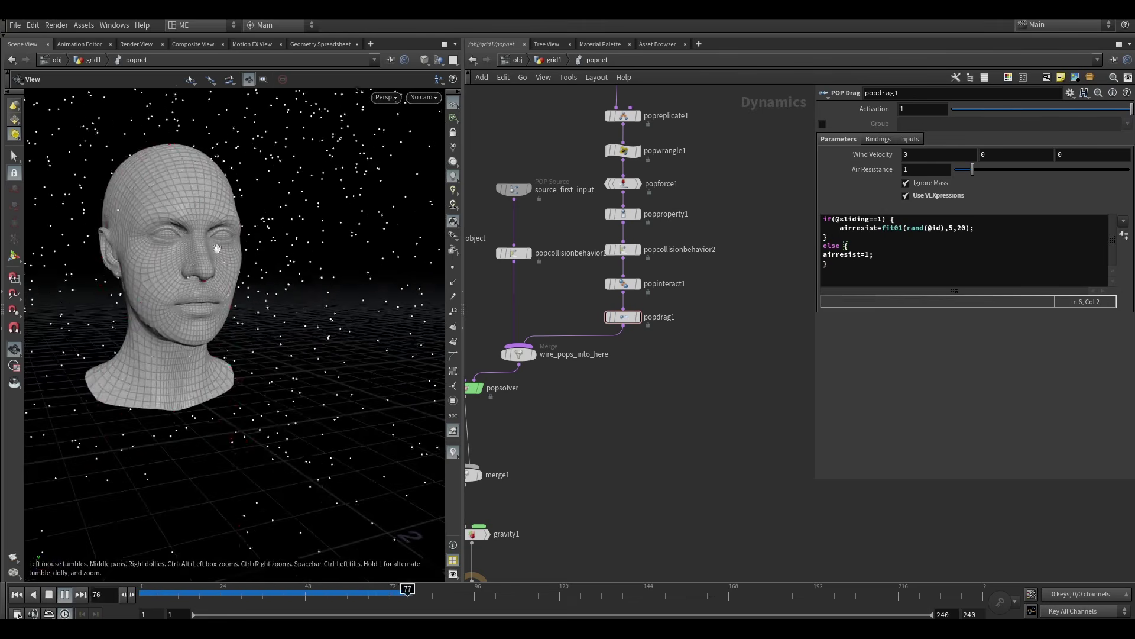
pyautogui.moveTo(167, 186); pyautogui.dragTo(188, 238)
pyautogui.scroll(8, 187, 180)
pyautogui.scroll(-6, 190, 185)
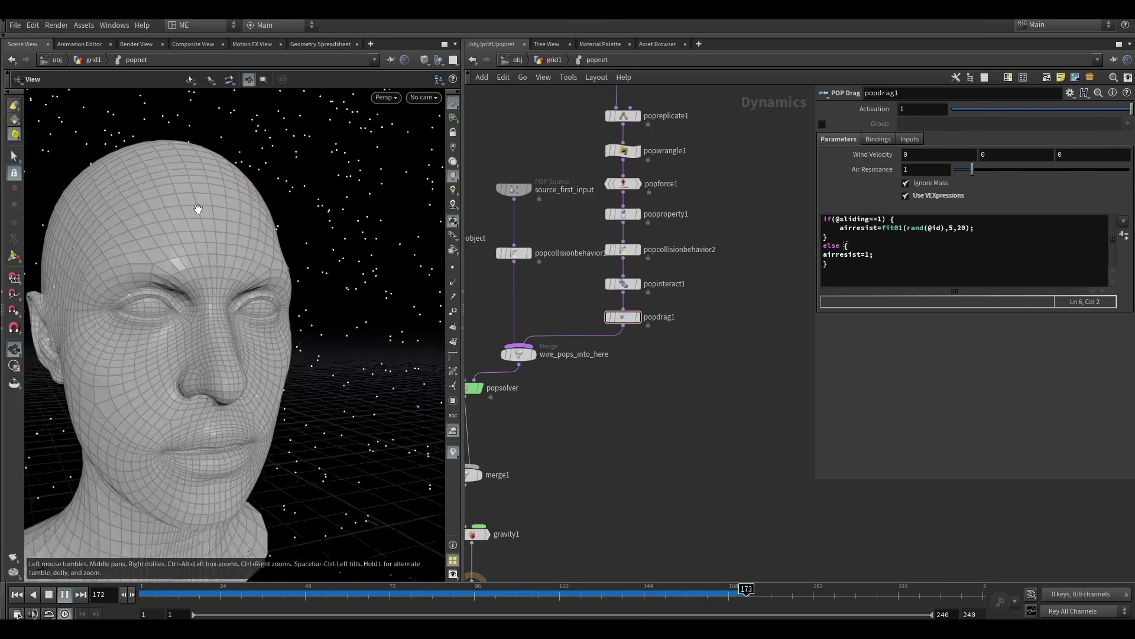
pyautogui.scroll(-3, 196, 241)
pyautogui.moveTo(183, 296); pyautogui.dragTo(223, 228)
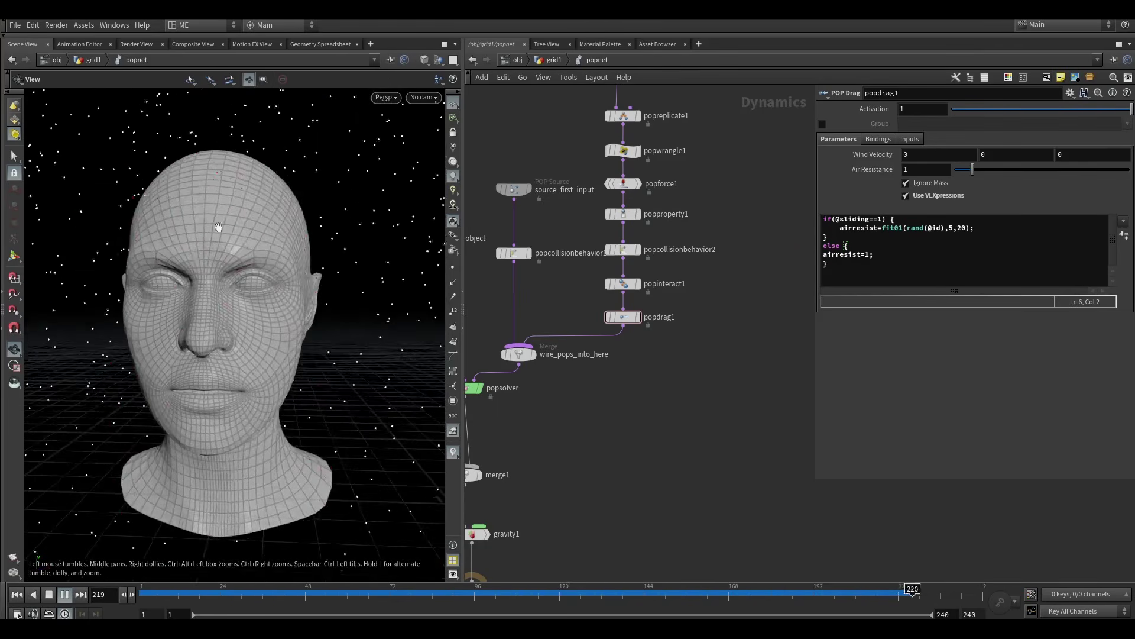
pyautogui.moveTo(317, 378); pyautogui.dragTo(228, 292)
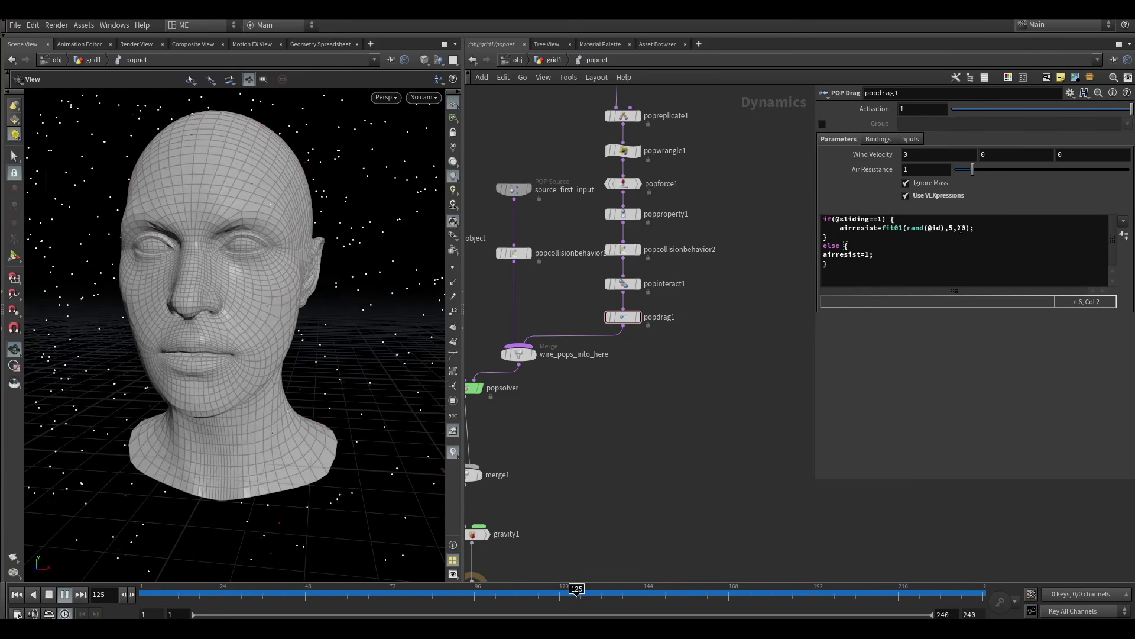
# Stop the playback and set the upper limit of the sliding air resistance to 15 in the POP Drag code.
pyautogui.click(64, 594)
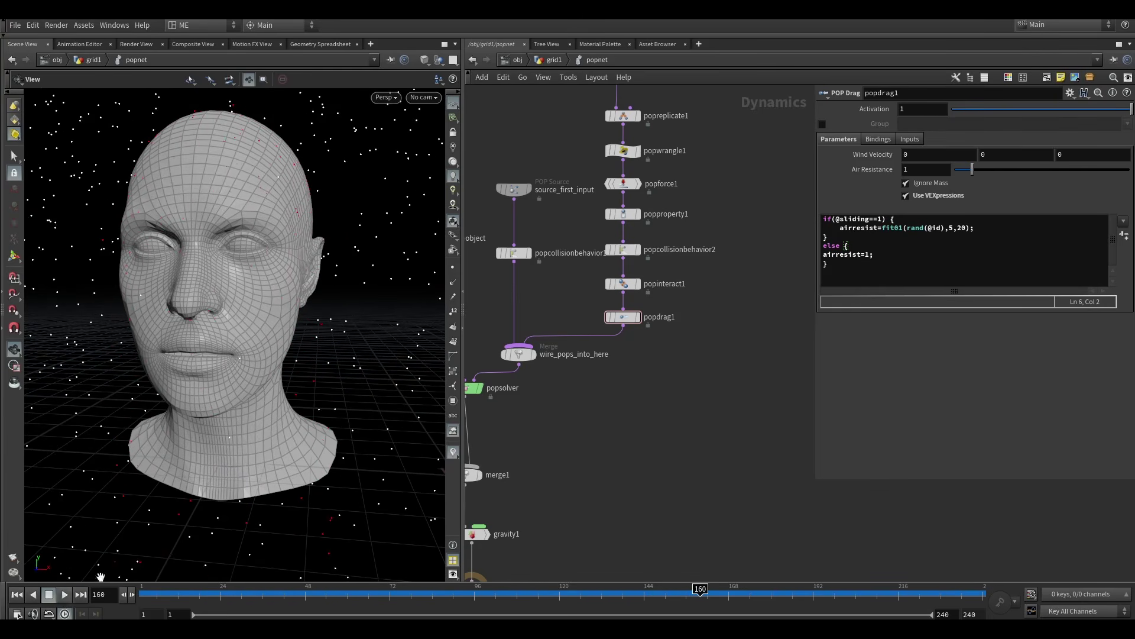
pyautogui.doubleClick(962, 228)
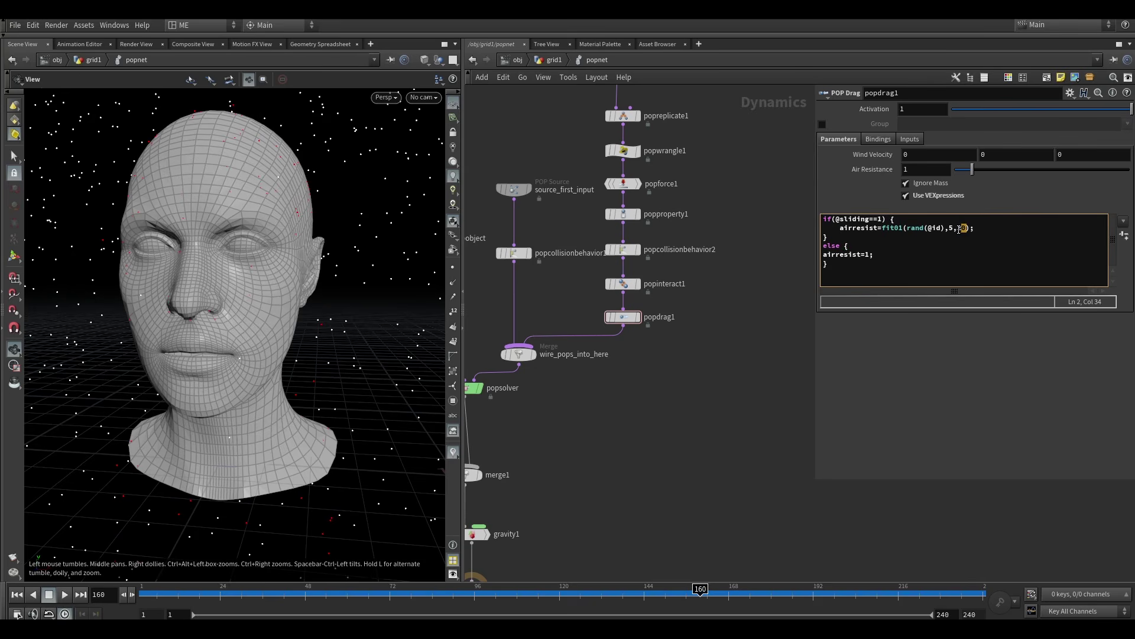
pyautogui.write('15')
pyautogui.press('Return')
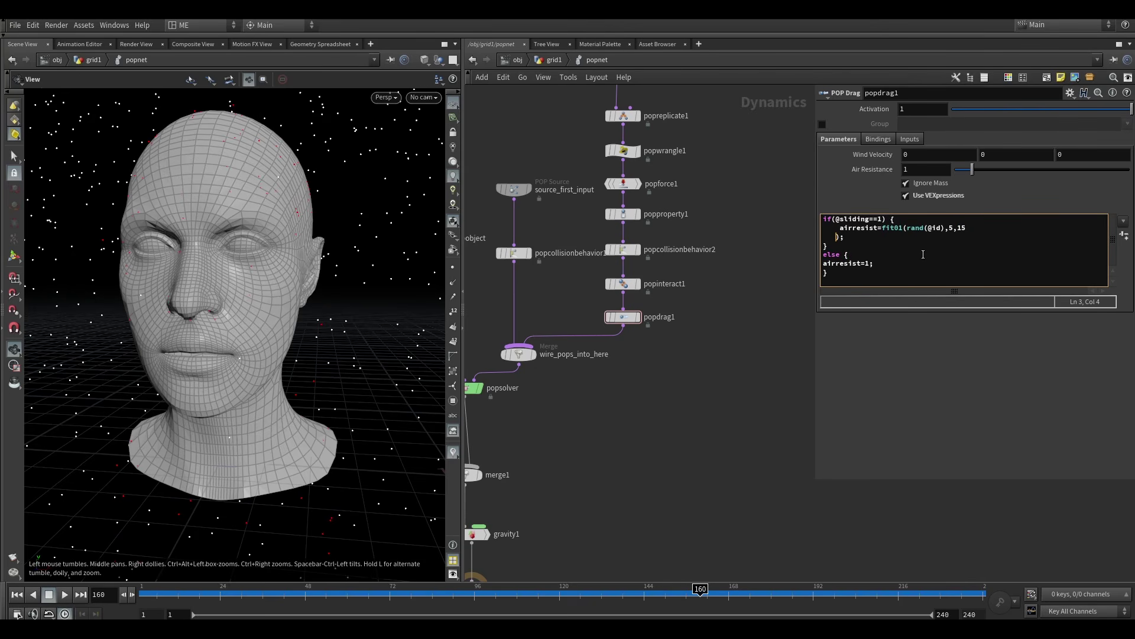
pyautogui.press('BackSpace')
pyautogui.press('BackSpace')
pyautogui.press('BackSpace')
pyautogui.press('BackSpace')
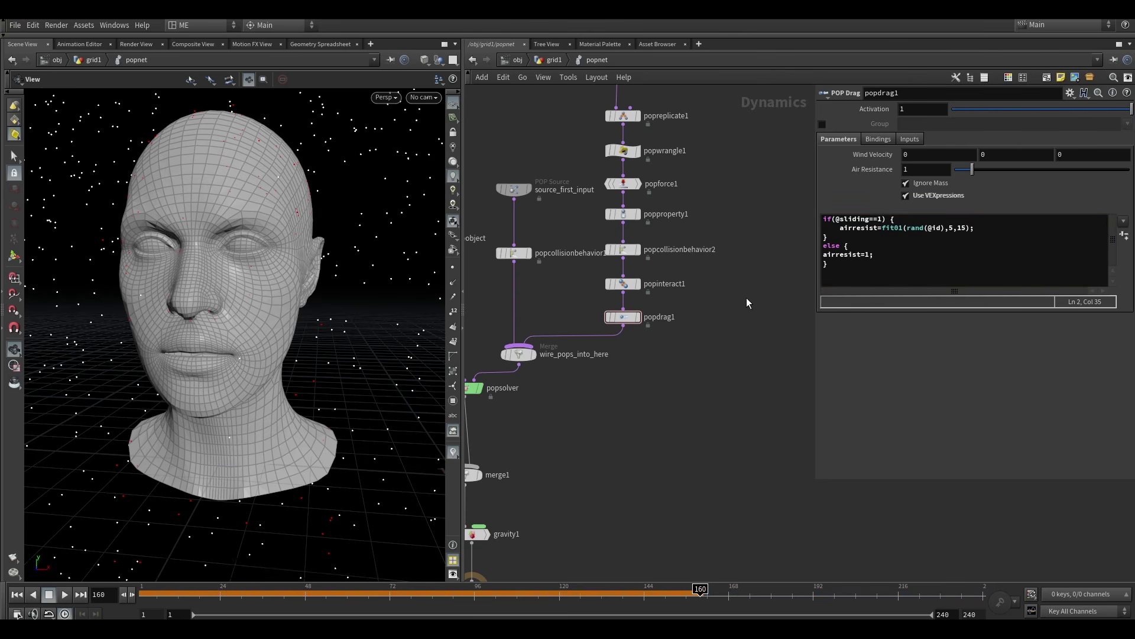
# Replay the simulation from the first frame and examine the sliding particles on the head from several angles.
pyautogui.click(16, 594)
pyautogui.click(65, 594)
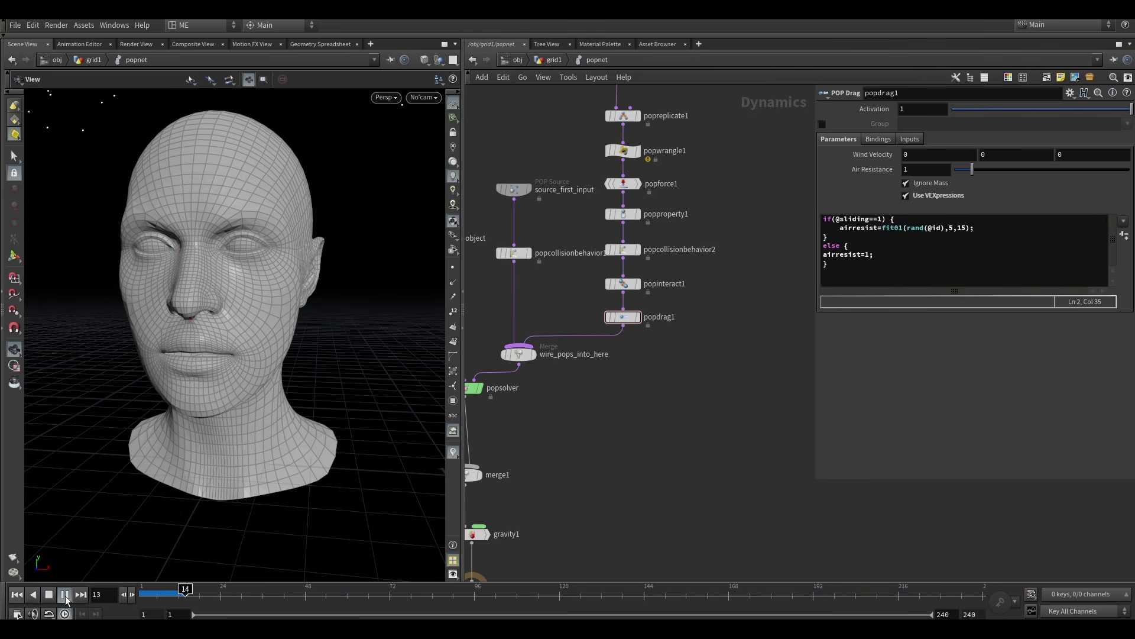
pyautogui.moveTo(307, 224); pyautogui.dragTo(136, 201)
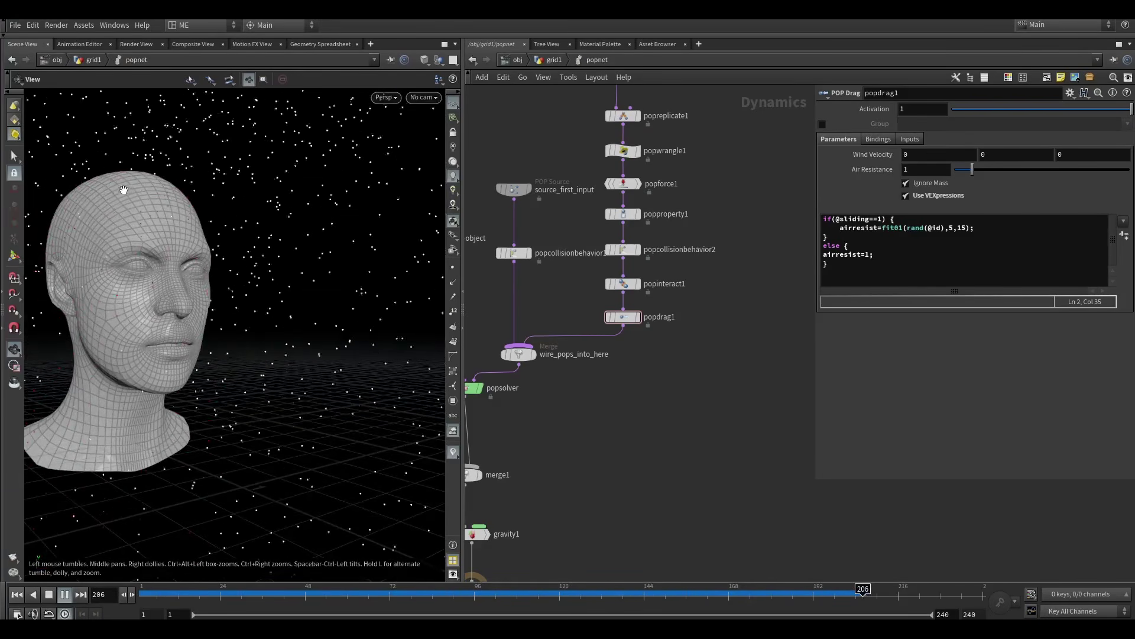
pyautogui.moveTo(219, 377); pyautogui.dragTo(163, 380)
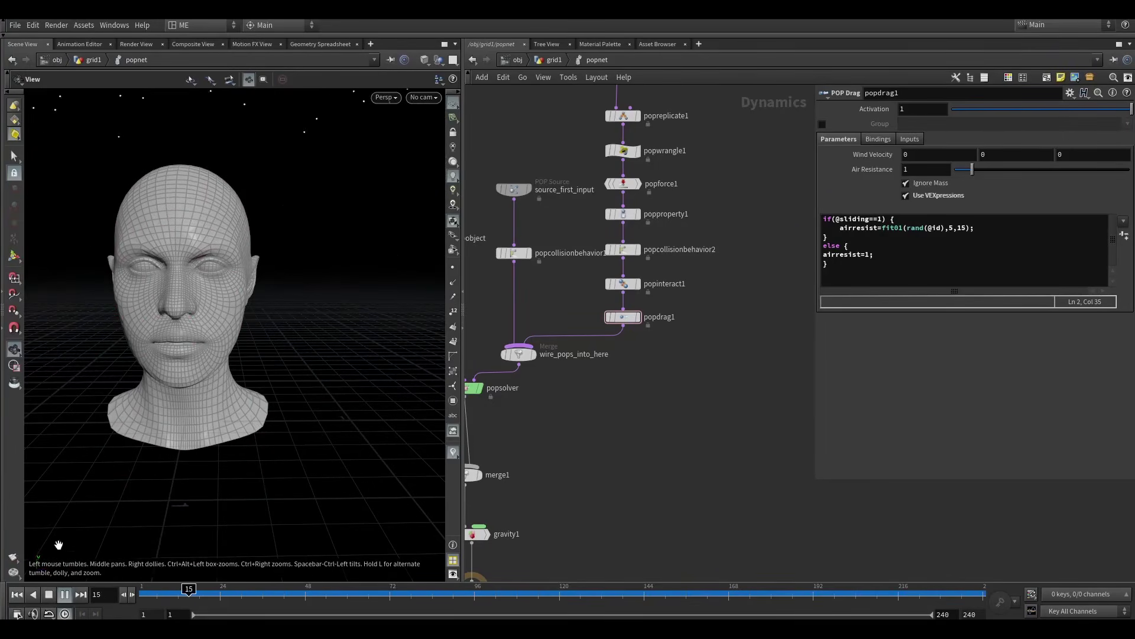
pyautogui.click(48, 595)
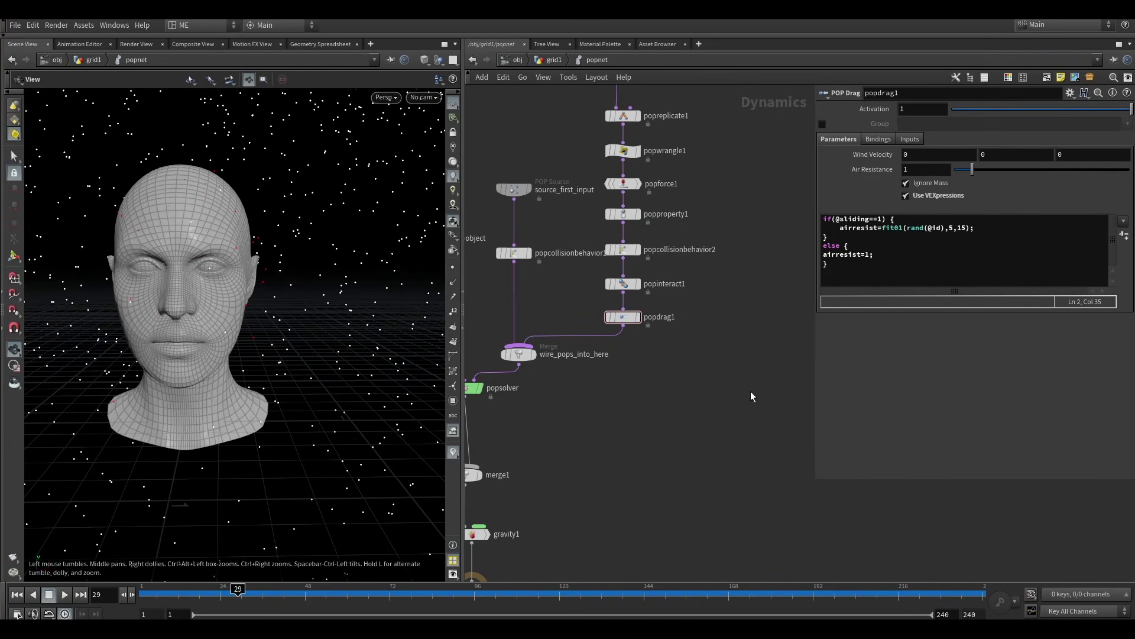
pyautogui.scroll(-2, 650, 302)
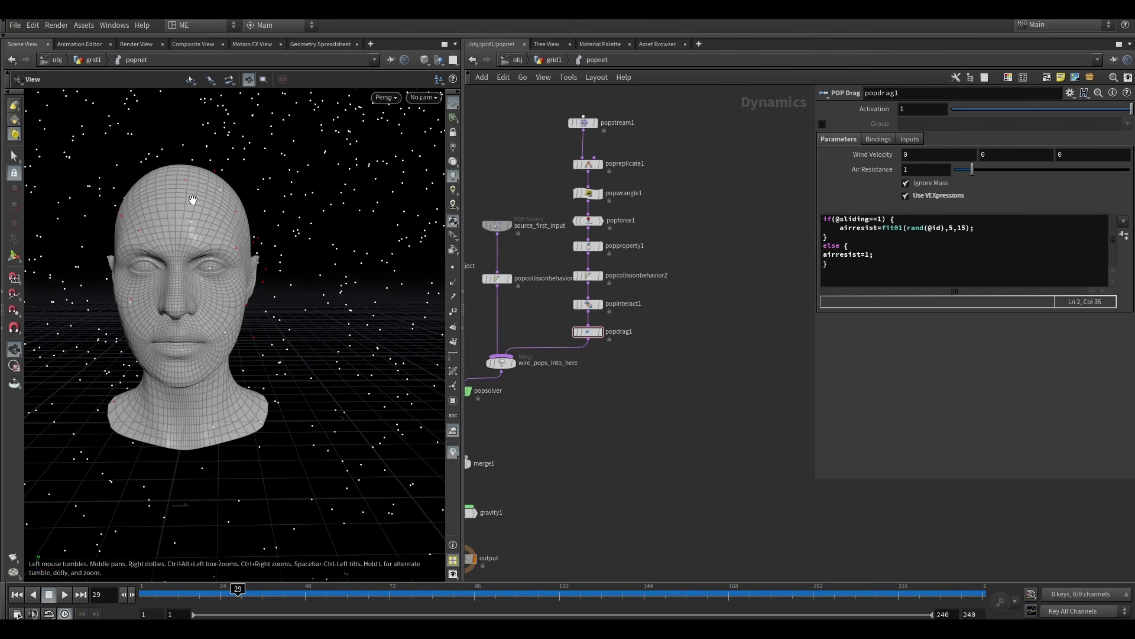
pyautogui.moveTo(161, 212); pyautogui.dragTo(185, 211)
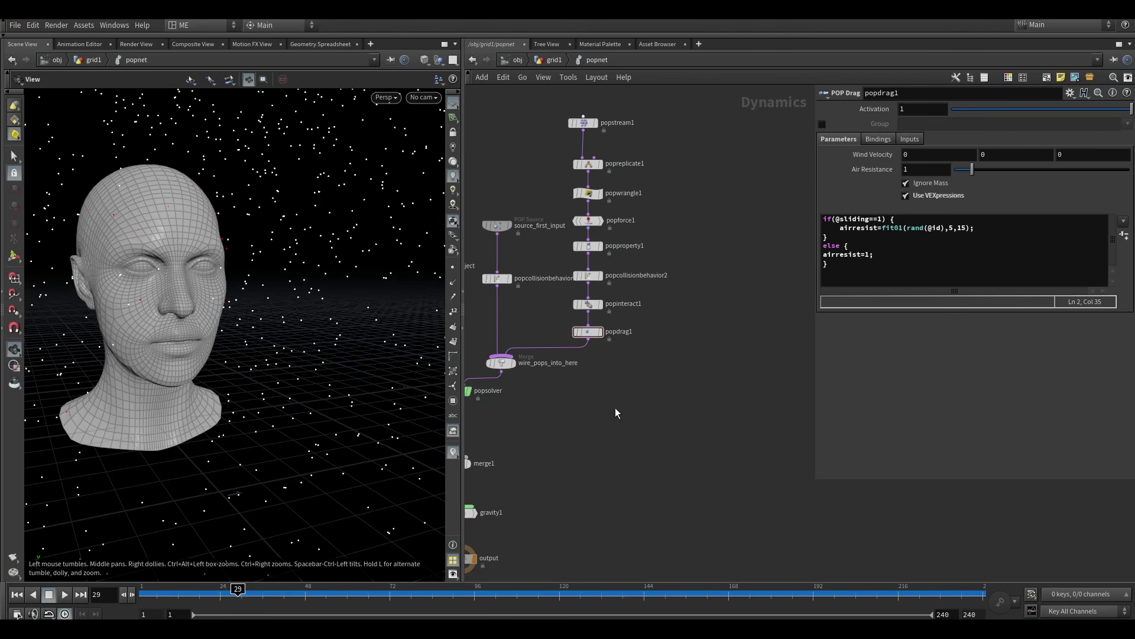
pyautogui.moveTo(618, 414); pyautogui.dragTo(598, 449, button='middle')
pyautogui.moveTo(308, 355); pyautogui.dragTo(276, 344)
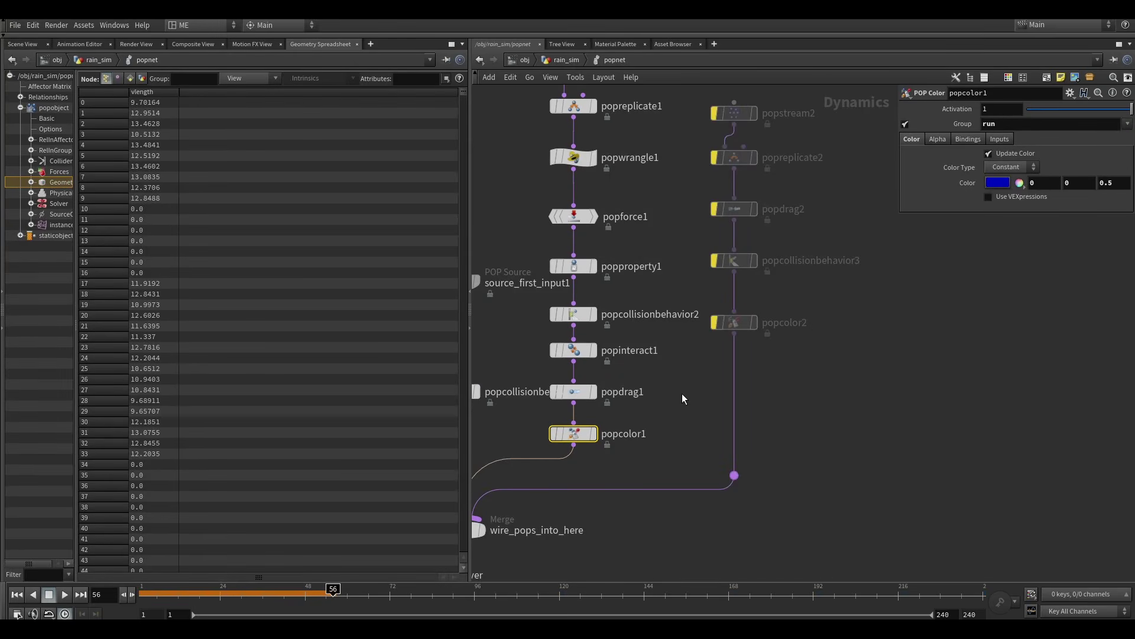
# Add a POP Stream node beside the existing node chain and set its source group to run.
pyautogui.moveTo(682, 392); pyautogui.dragTo(682, 424, button='middle')
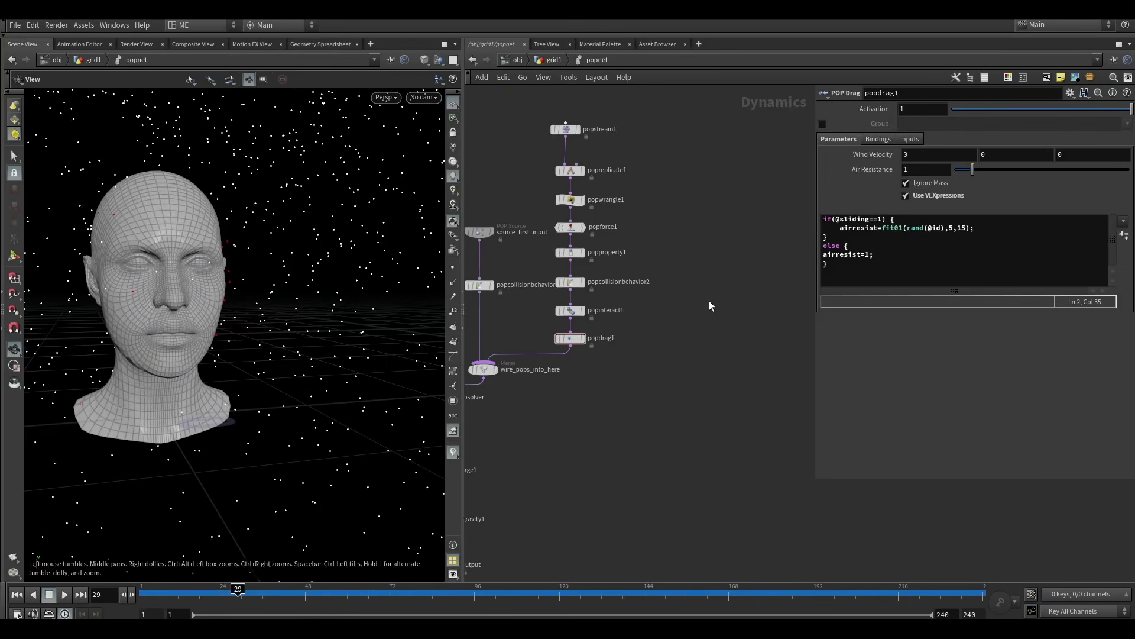
pyautogui.press('Tab')
pyautogui.write('p')
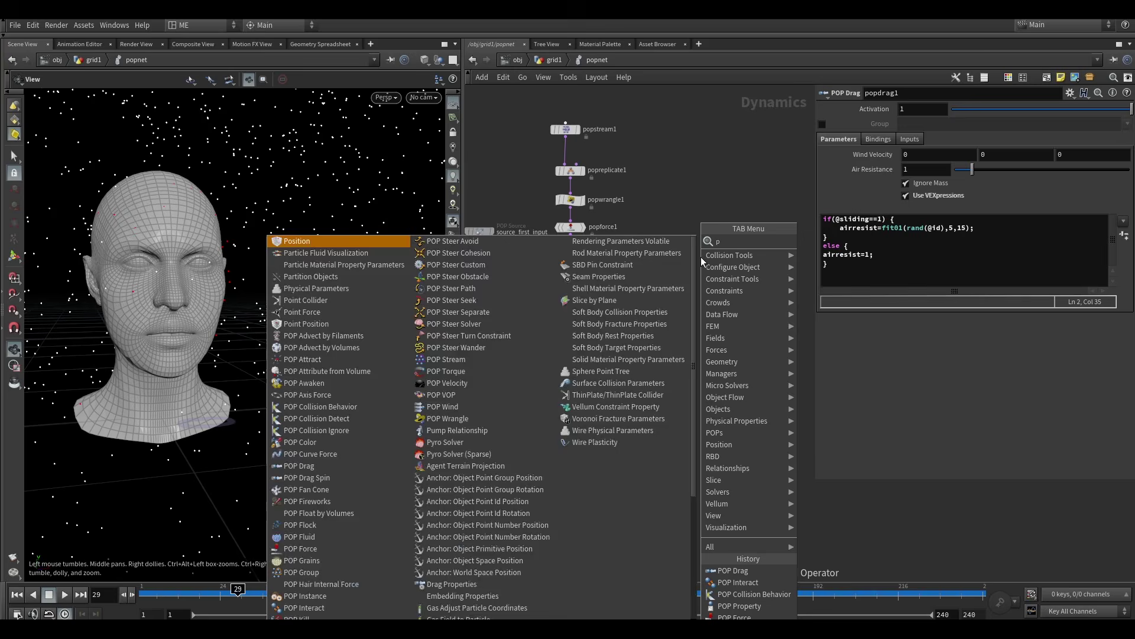
pyautogui.write('opst')
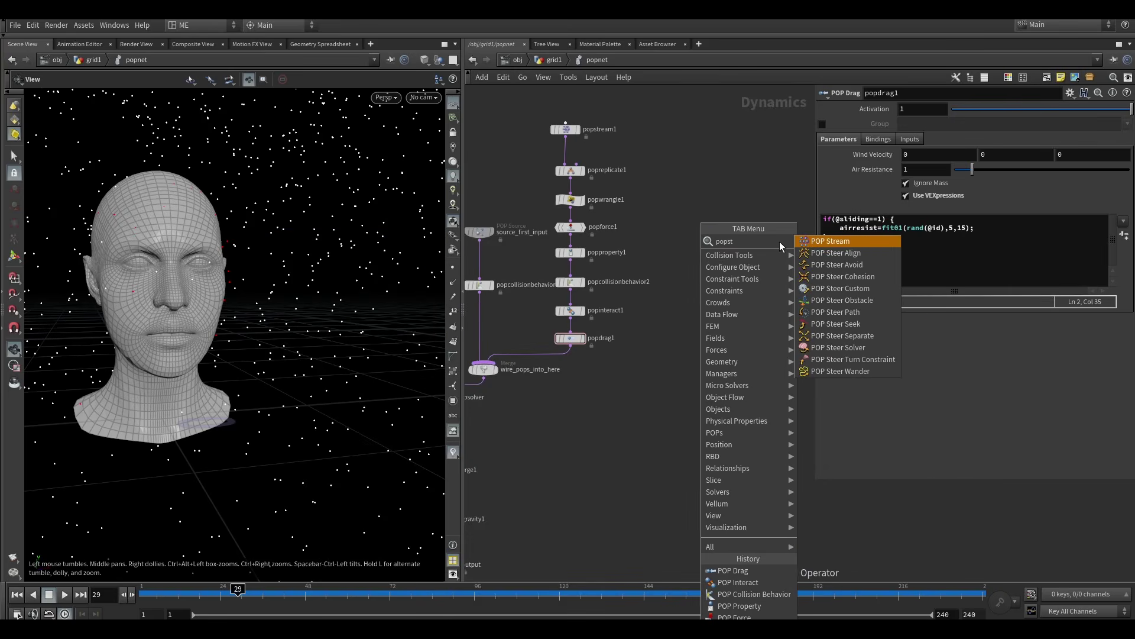
pyautogui.click(836, 240)
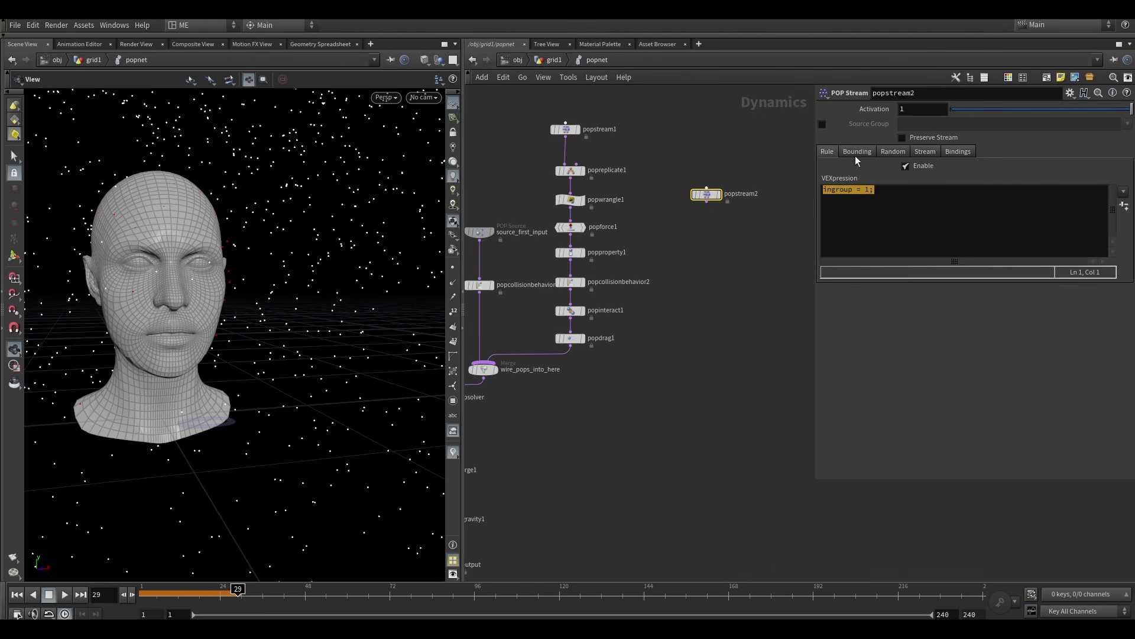
pyautogui.click(912, 125)
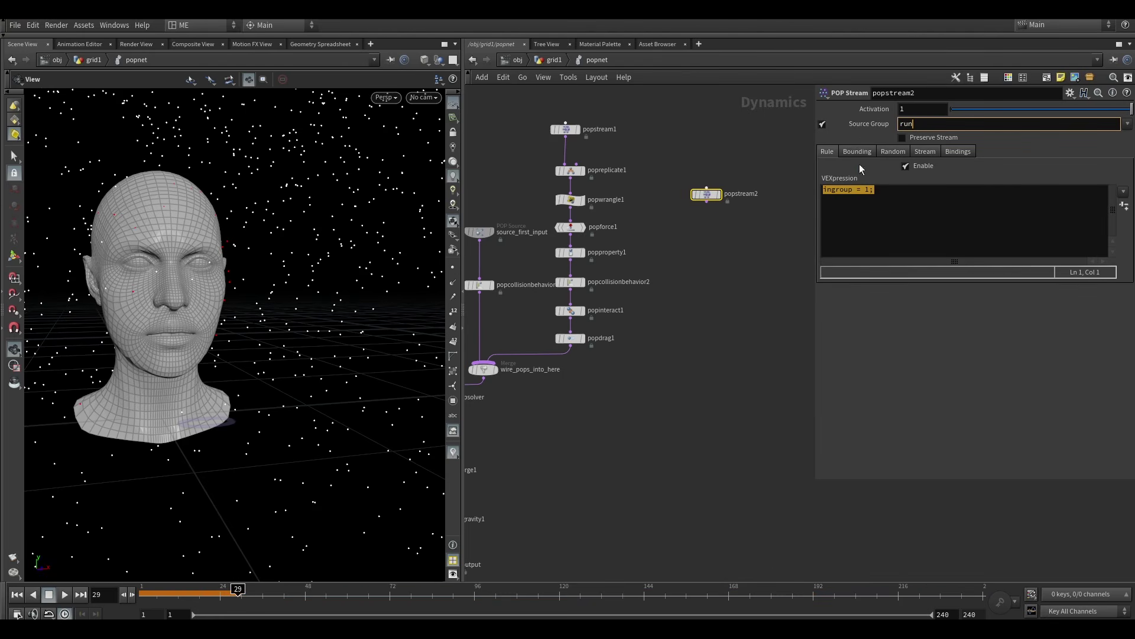
pyautogui.click(746, 258)
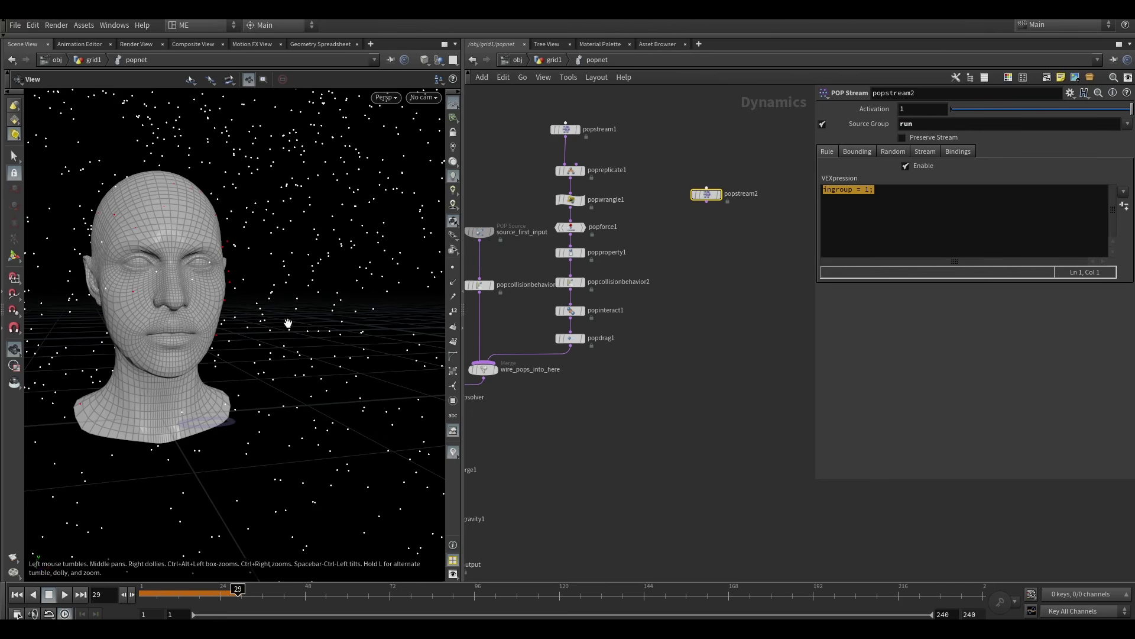
# Add a POP Color node and insert it between popdrag1 and the wire_pops_into_here merge.
pyautogui.moveTo(188, 297); pyautogui.dragTo(261, 339)
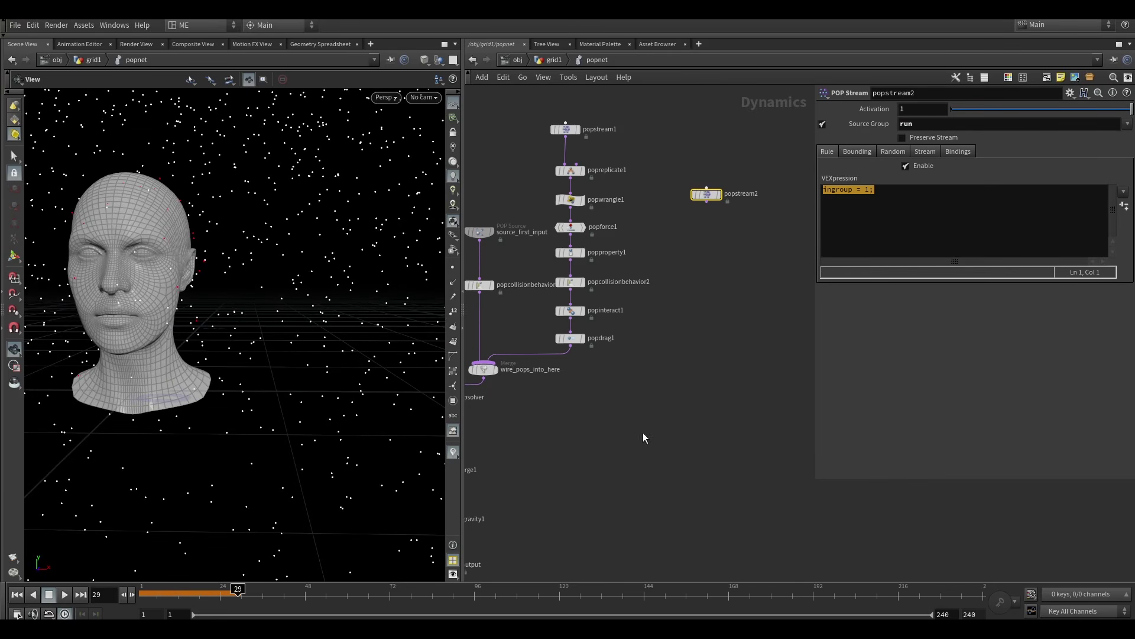
pyautogui.press('Tab')
pyautogui.moveTo(627, 409)
pyautogui.write('popcol')
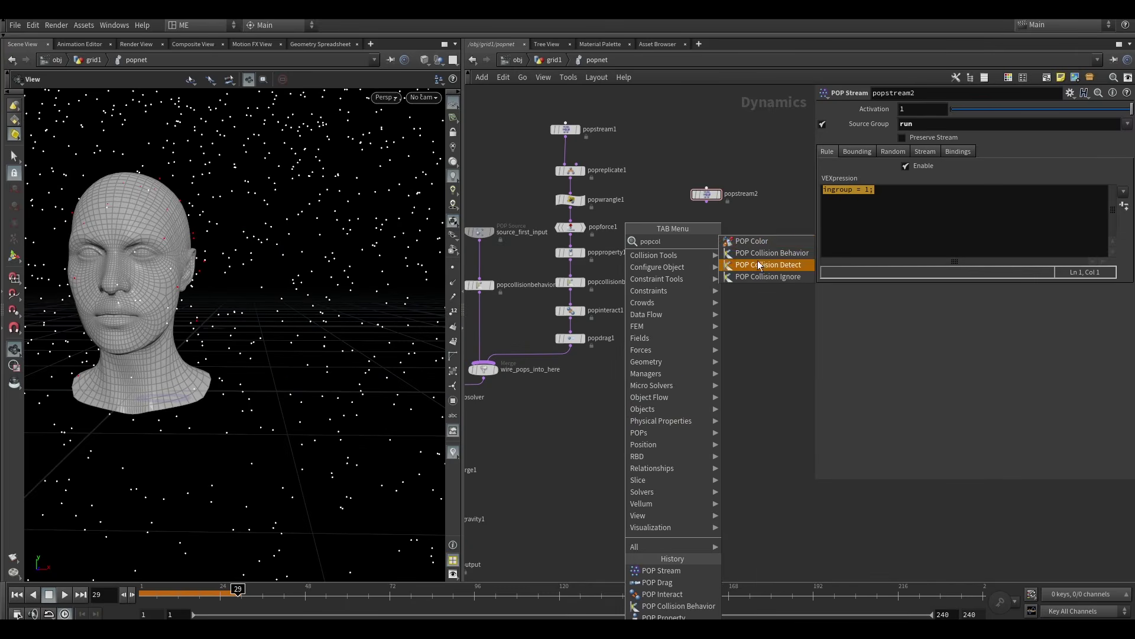
pyautogui.click(754, 242)
pyautogui.click(552, 354)
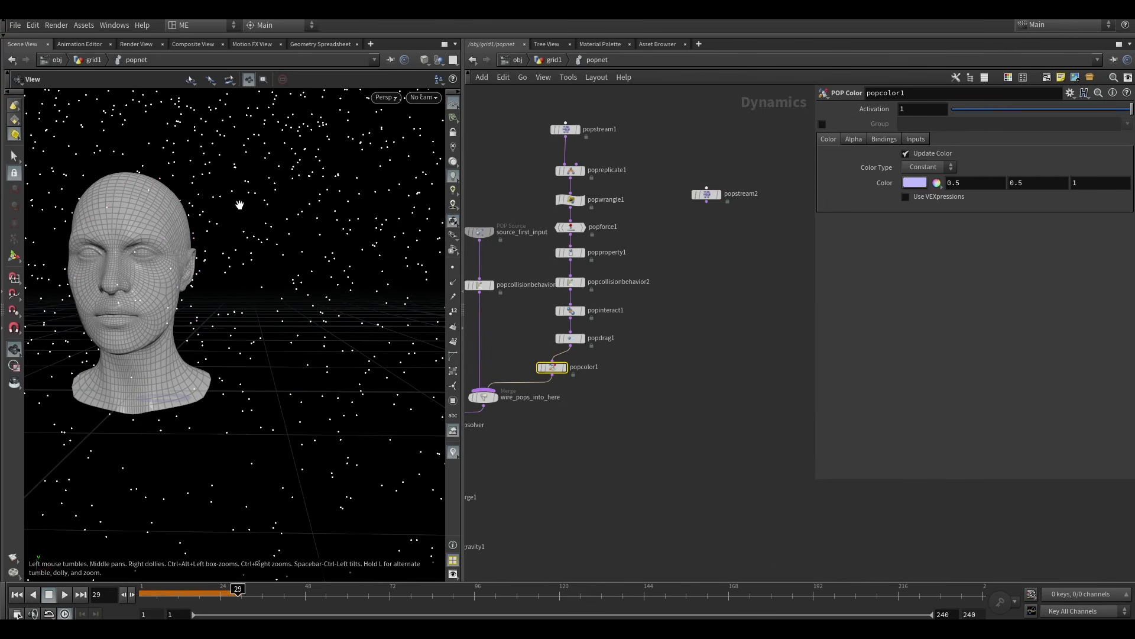
# Set the POP Color node's colour to dark blue with RGB values 0, 0, 0.5.
pyautogui.moveTo(273, 275); pyautogui.dragTo(187, 223)
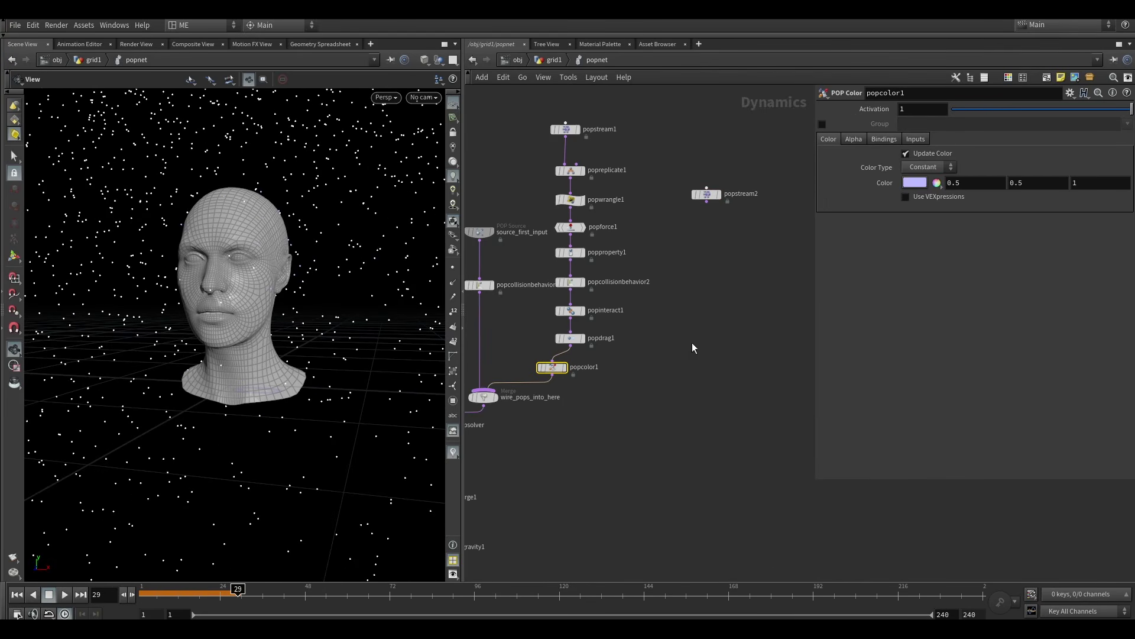
pyautogui.click(913, 186)
pyautogui.click(998, 129)
pyautogui.click(1015, 126)
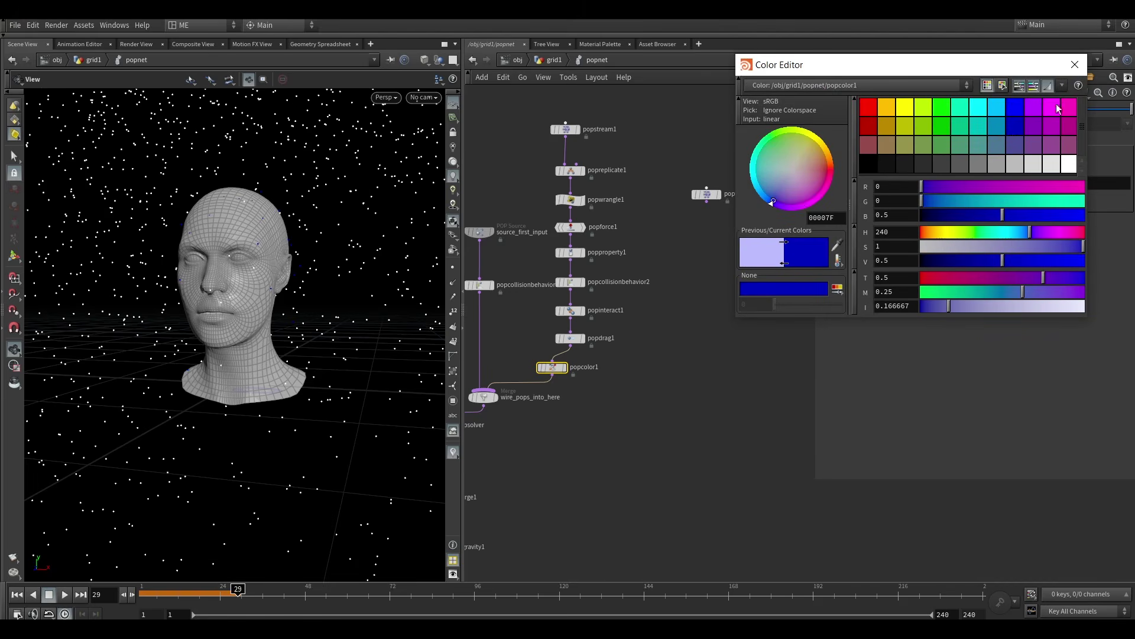
pyautogui.click(1075, 72)
# Replay the simulation from the first frame and examine the coloured particles on the head up close.
pyautogui.click(16, 595)
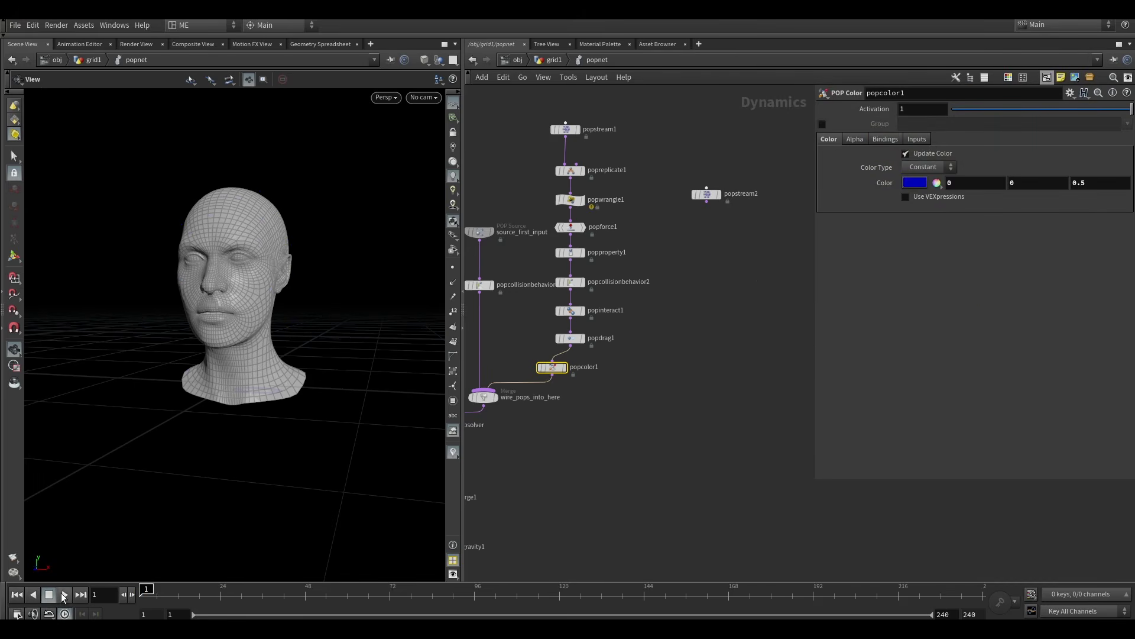
pyautogui.click(64, 595)
pyautogui.scroll(3, 241, 247)
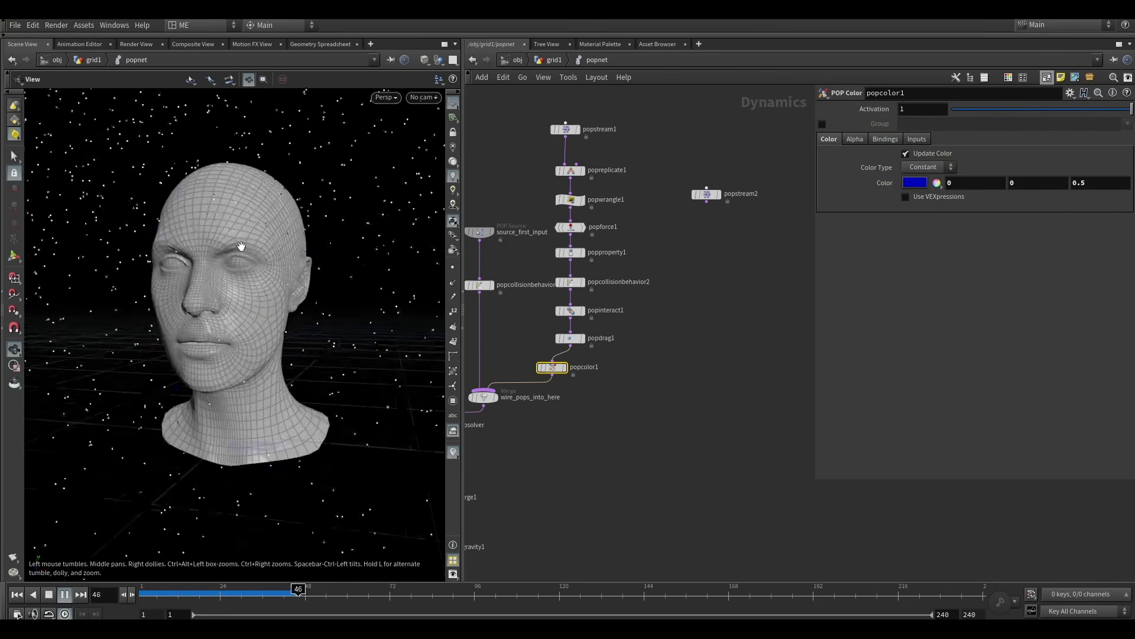
pyautogui.moveTo(241, 247); pyautogui.dragTo(252, 204)
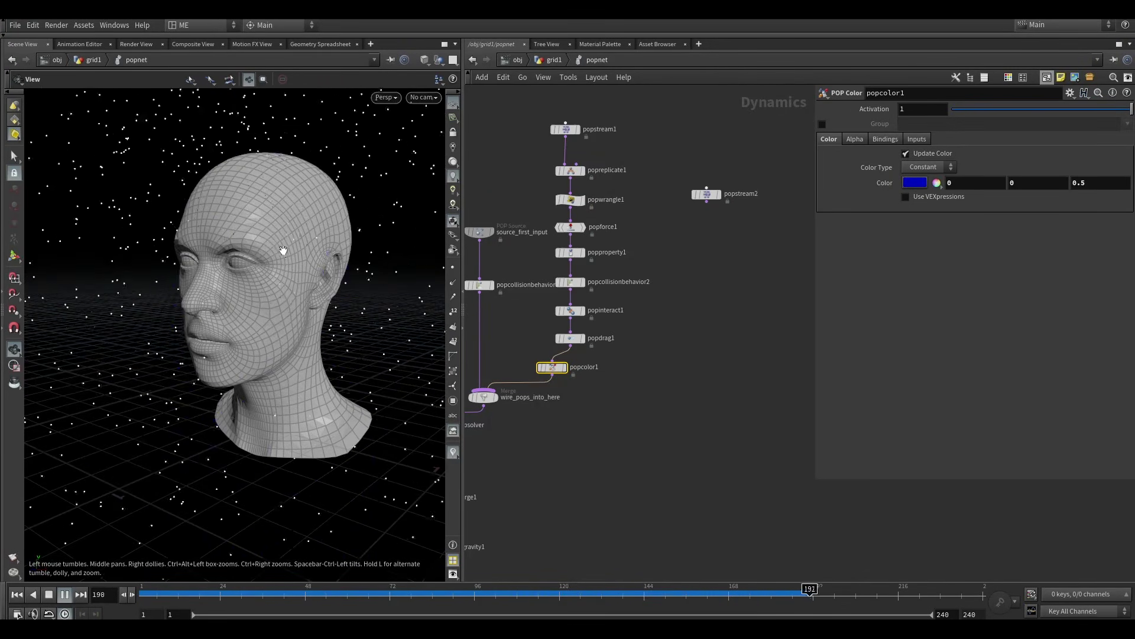
pyautogui.click(65, 595)
# Move popstream2 closer to the main chain and connect a new POP Replicate node below it.
pyautogui.moveTo(618, 347); pyautogui.dragTo(589, 366, button='middle')
pyautogui.moveTo(673, 221); pyautogui.dragTo(640, 217)
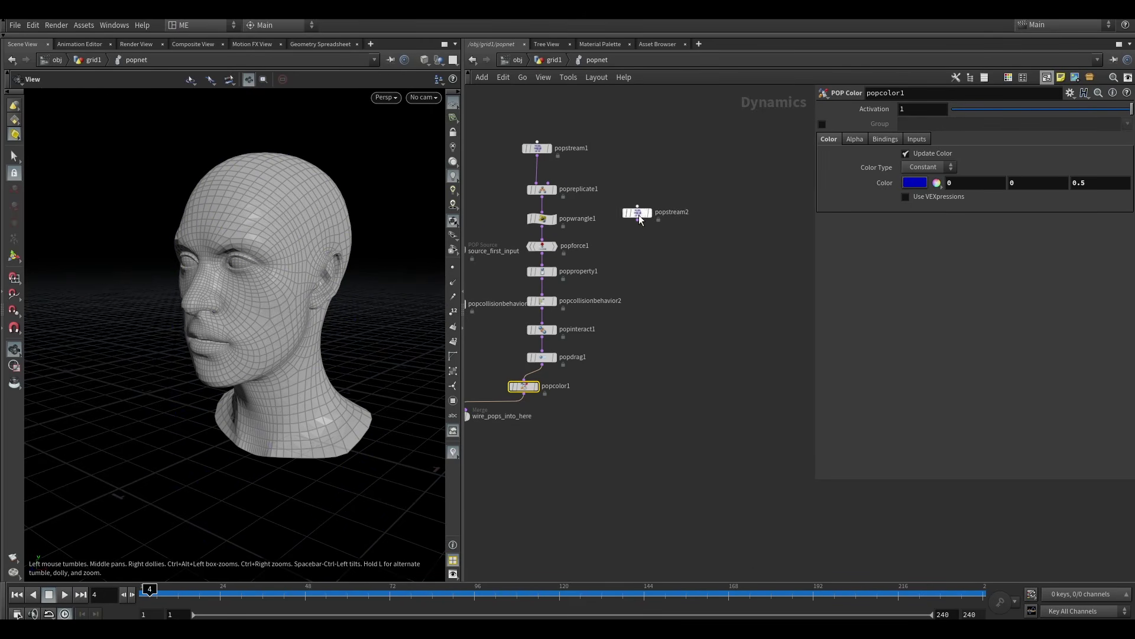
pyautogui.click(638, 221)
pyautogui.press('Tab')
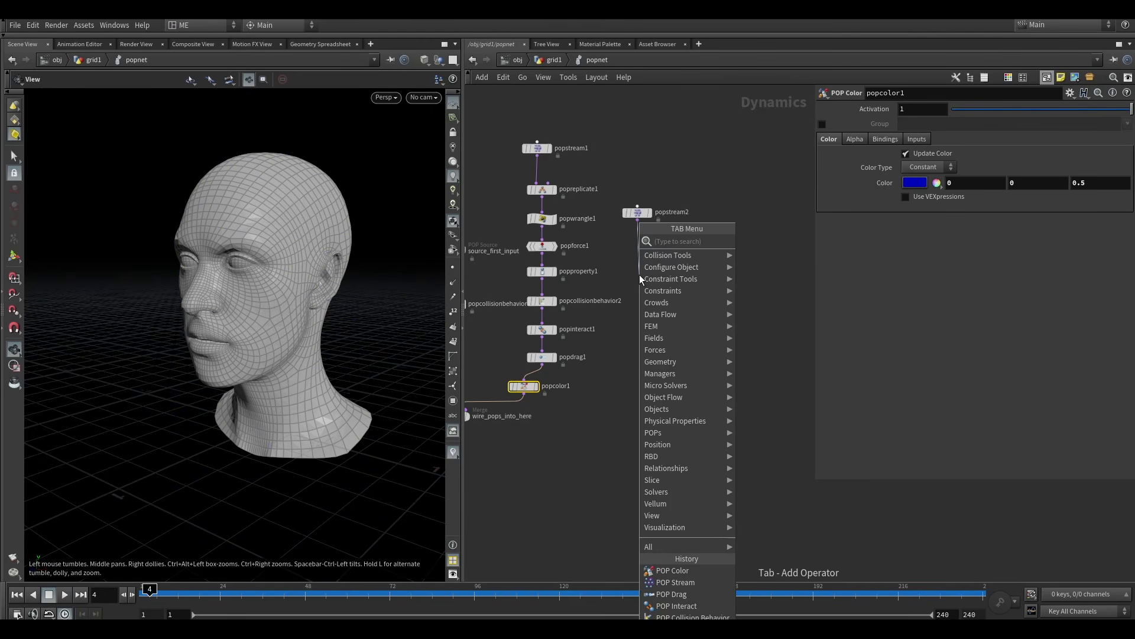
pyautogui.write('poprep')
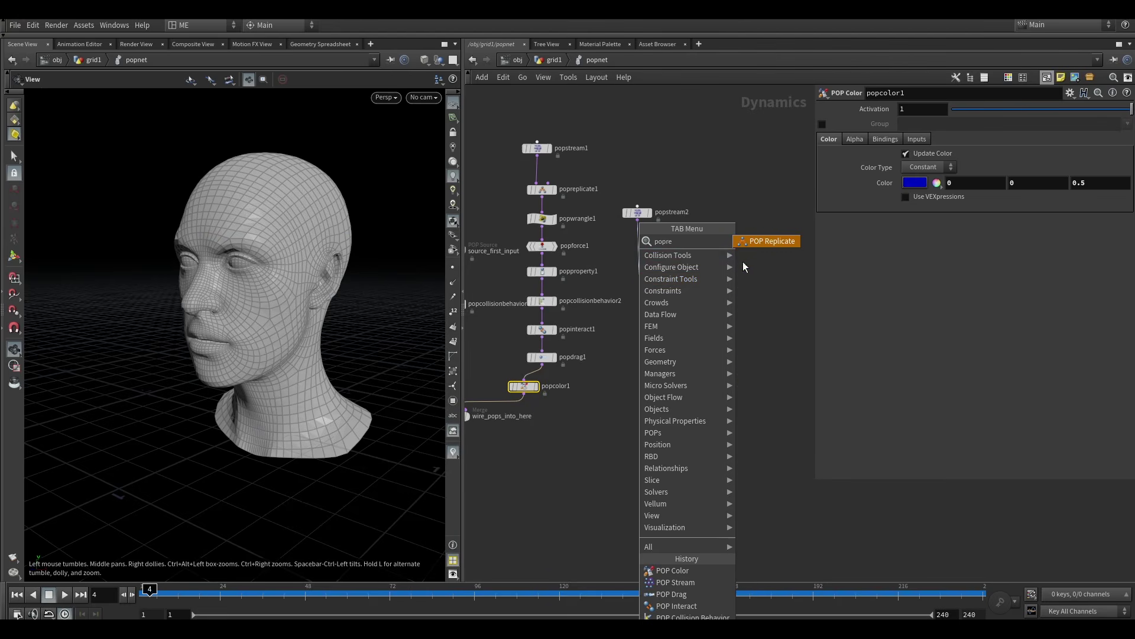
pyautogui.press('Return')
pyautogui.click(648, 278)
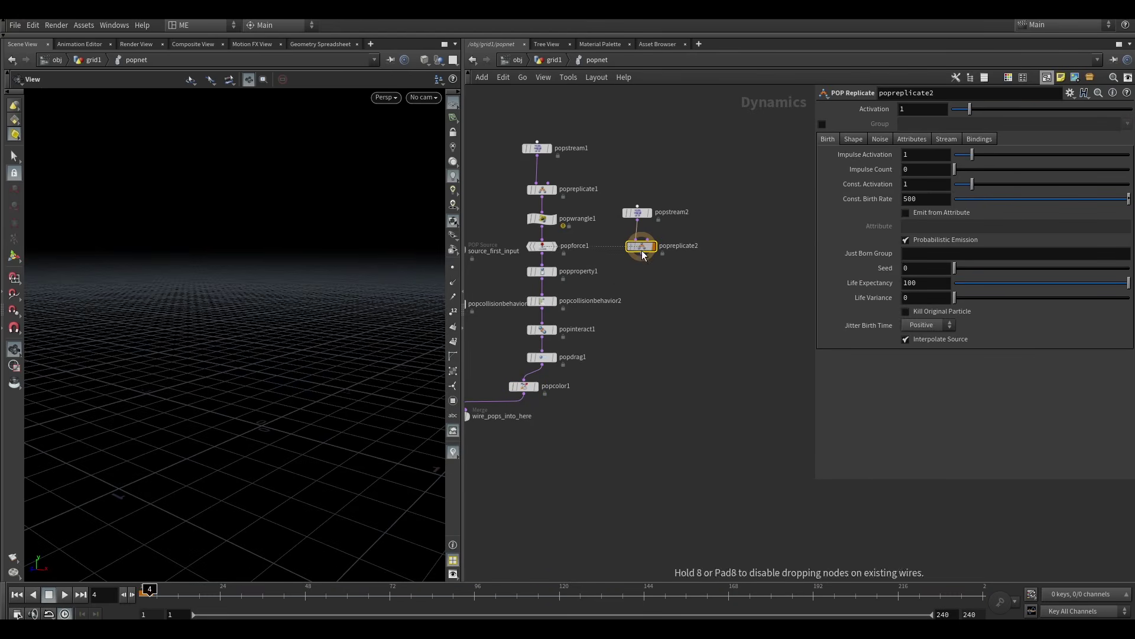
# Set the display flag back on the output node of the network.
pyautogui.press('h')
pyautogui.scroll(3, 638, 383)
pyautogui.click(638, 383)
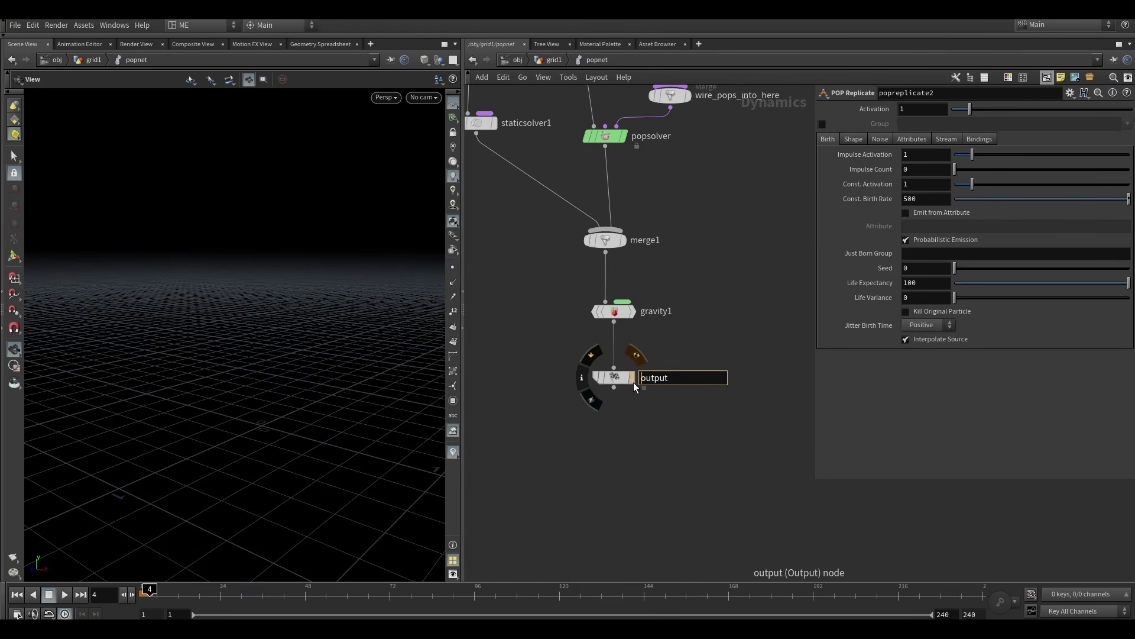
pyautogui.click(633, 382)
# Wire the output of popreplicate2 into the wire_pops_into_here merge.
pyautogui.moveTo(681, 312); pyautogui.dragTo(591, 467, button='middle')
pyautogui.moveTo(683, 326); pyautogui.dragTo(591, 482, button='middle')
pyautogui.moveTo(790, 263); pyautogui.dragTo(754, 308, button='middle')
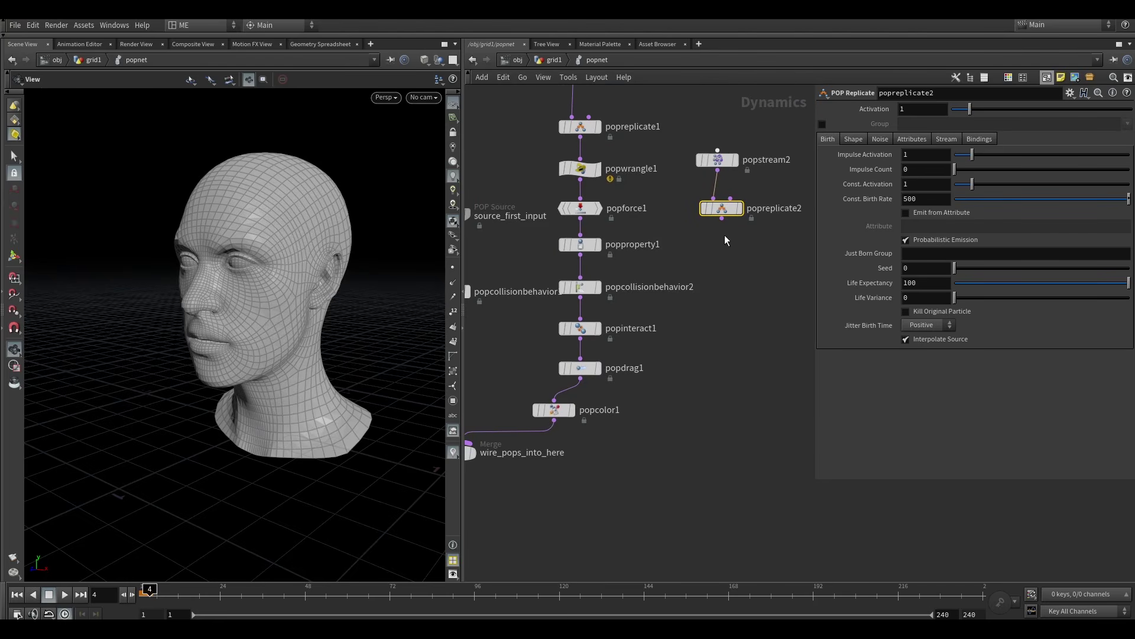
pyautogui.click(722, 218)
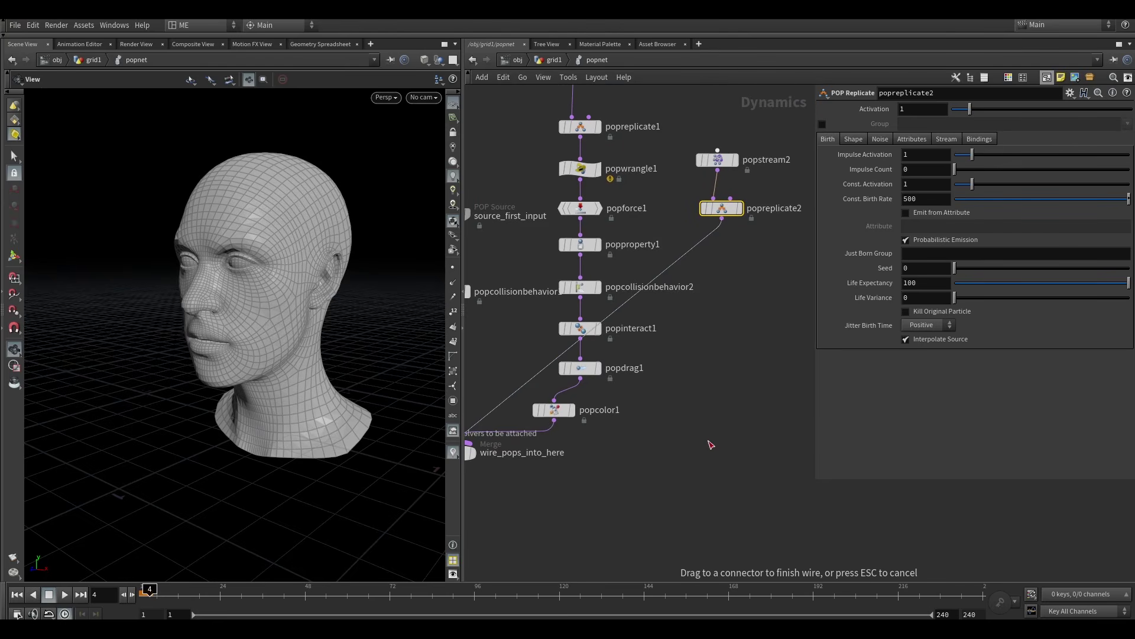
pyautogui.click(467, 442)
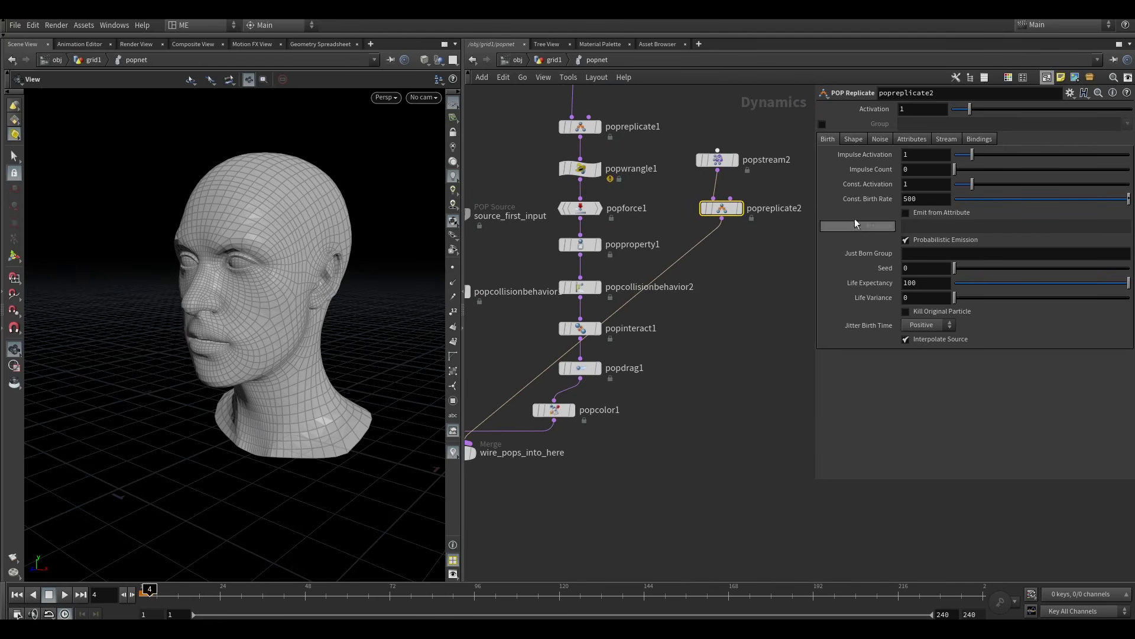
# Set the emission shape of popreplicate2 to Point.
pyautogui.click(854, 139)
pyautogui.click(928, 154)
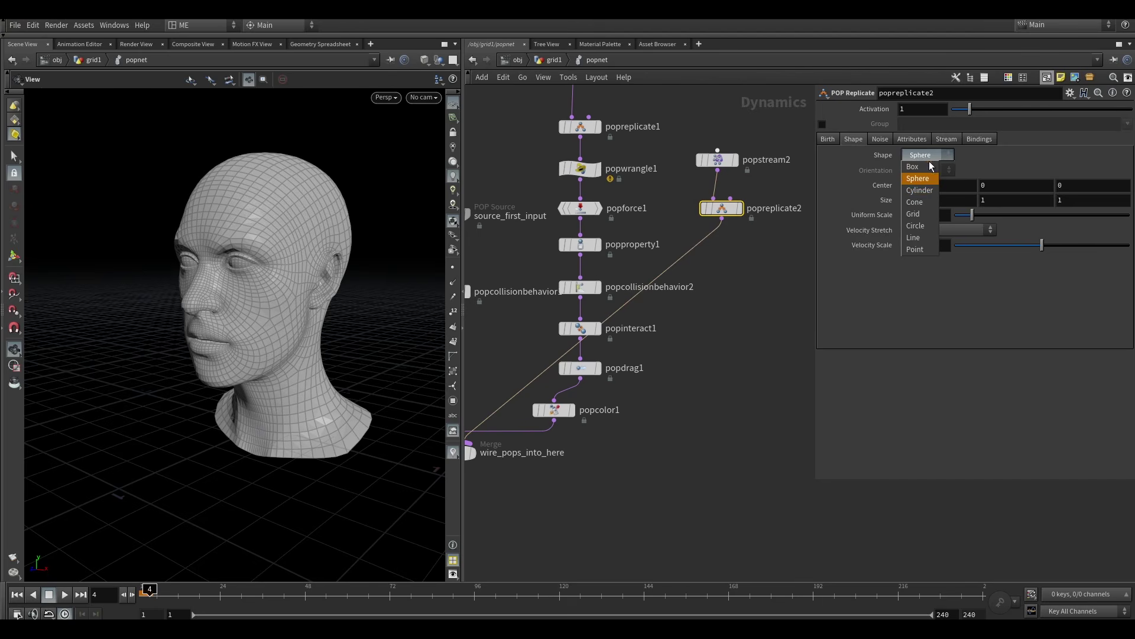
pyautogui.click(928, 245)
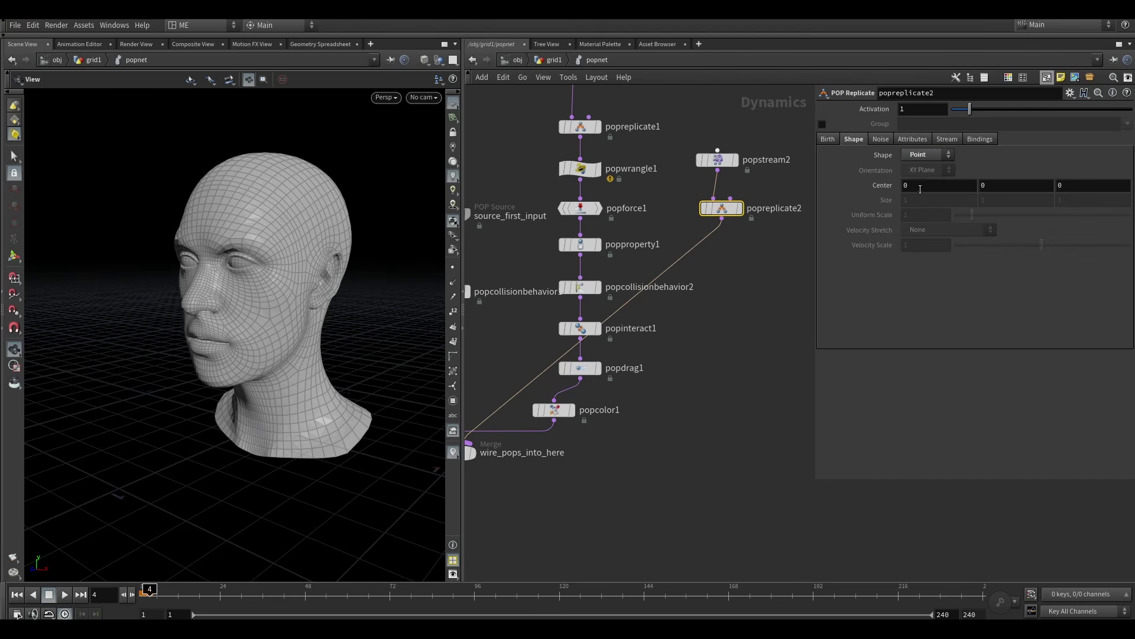
# Make popreplicate2 inherit only the Cd attribute, use Set initial velocity, and reduce the velocity variance to 0 on all axes.
pyautogui.click(912, 140)
pyautogui.click(919, 153)
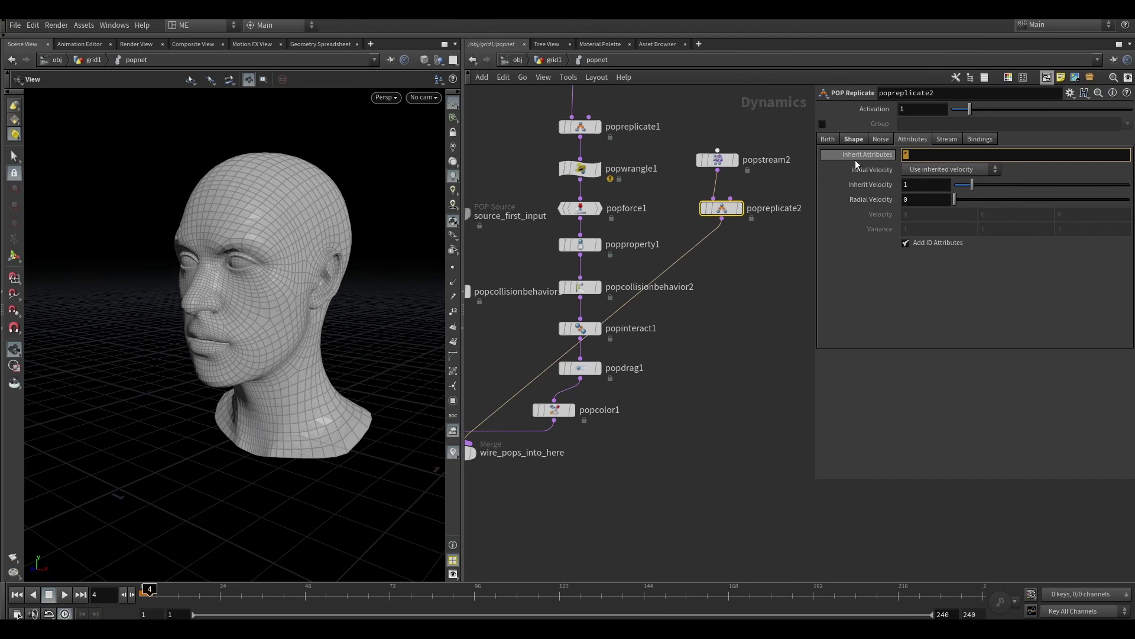
pyautogui.write('Cd')
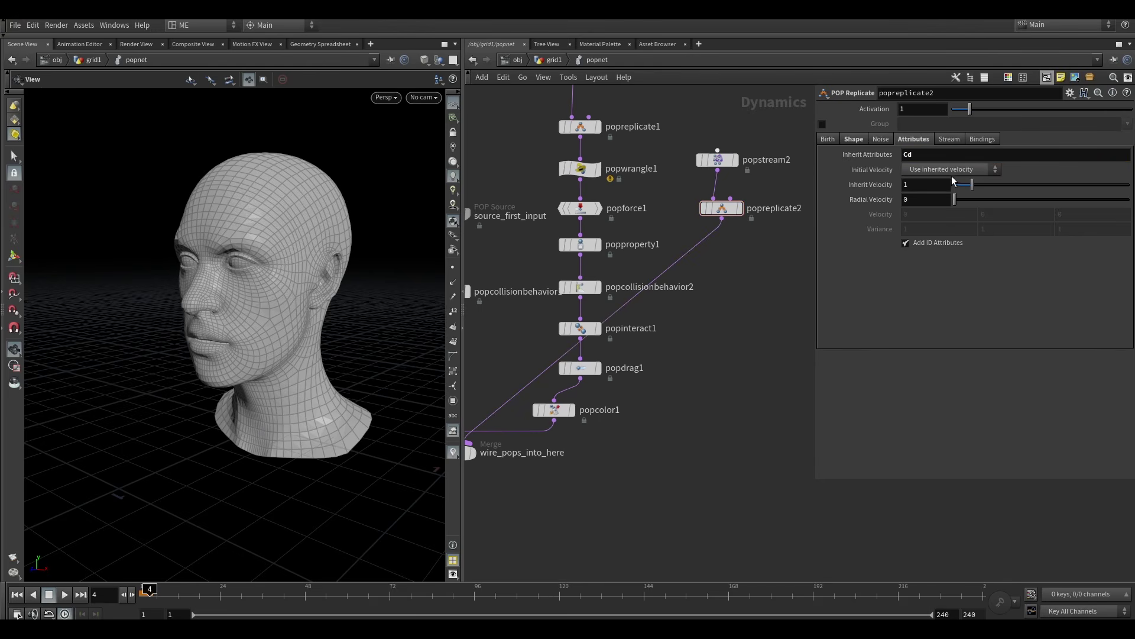
pyautogui.click(952, 170)
pyautogui.click(943, 204)
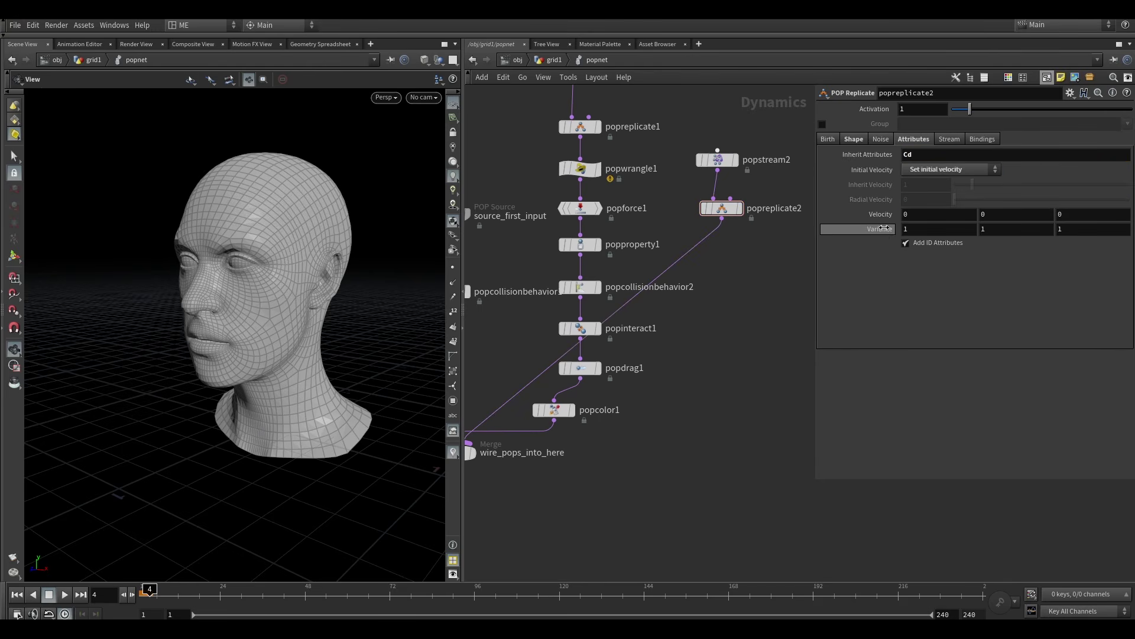
pyautogui.moveTo(881, 227); pyautogui.dragTo(815, 225, button='middle')
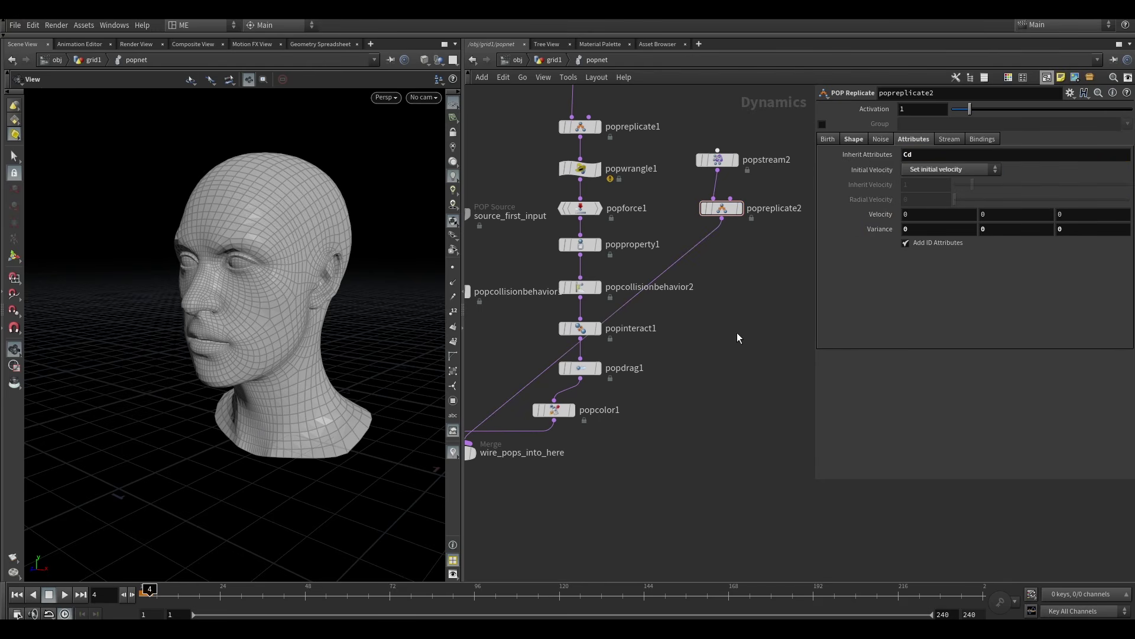
# Review the remaining popreplicate2 settings and play the simulation to inspect the replicated particles around the head.
pyautogui.click(950, 140)
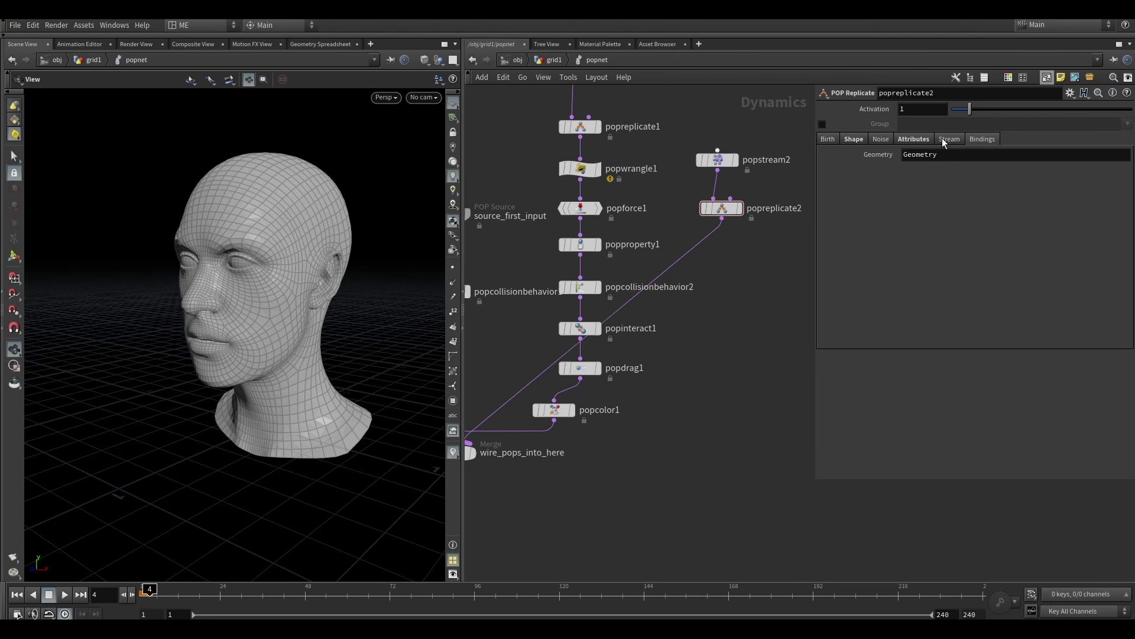
pyautogui.click(881, 140)
pyautogui.click(854, 140)
pyautogui.click(830, 140)
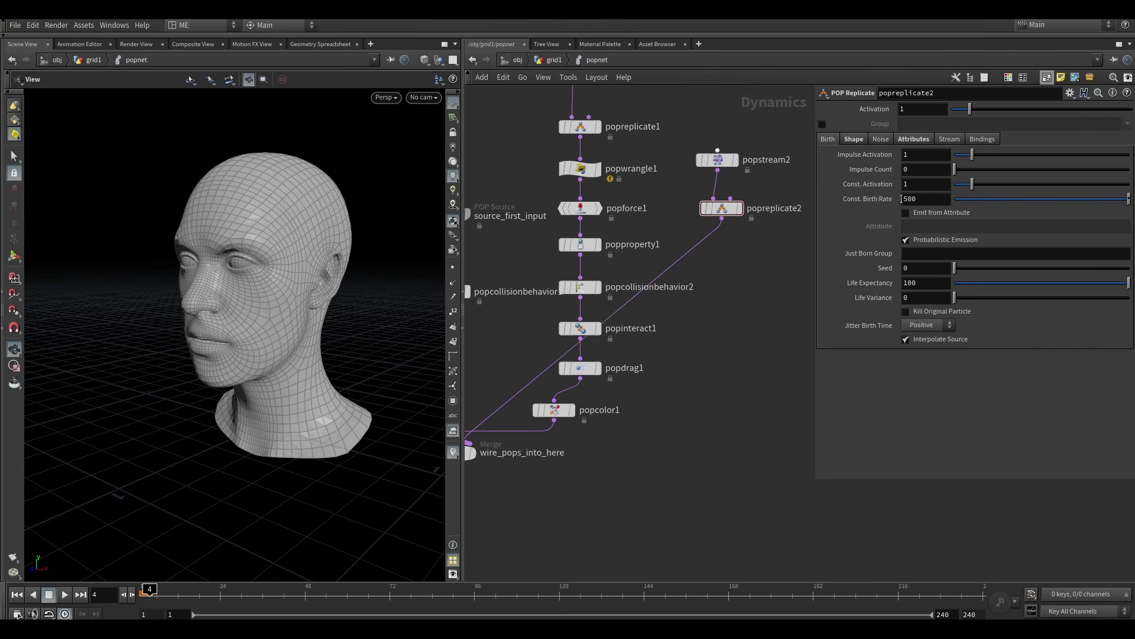
pyautogui.click(66, 594)
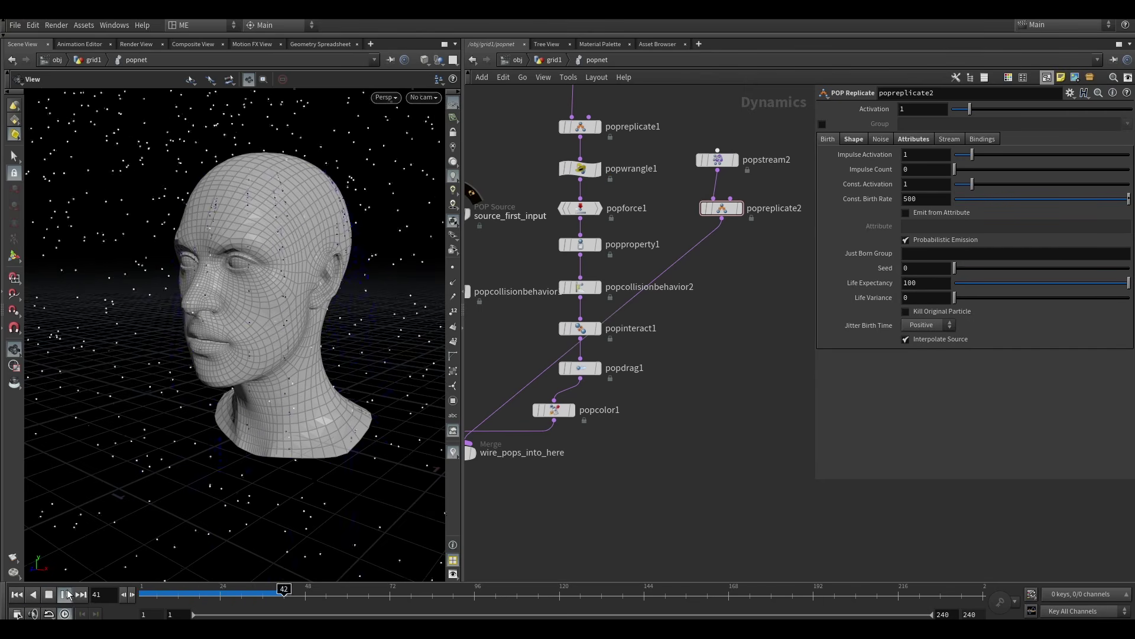
pyautogui.moveTo(291, 406); pyautogui.dragTo(154, 322)
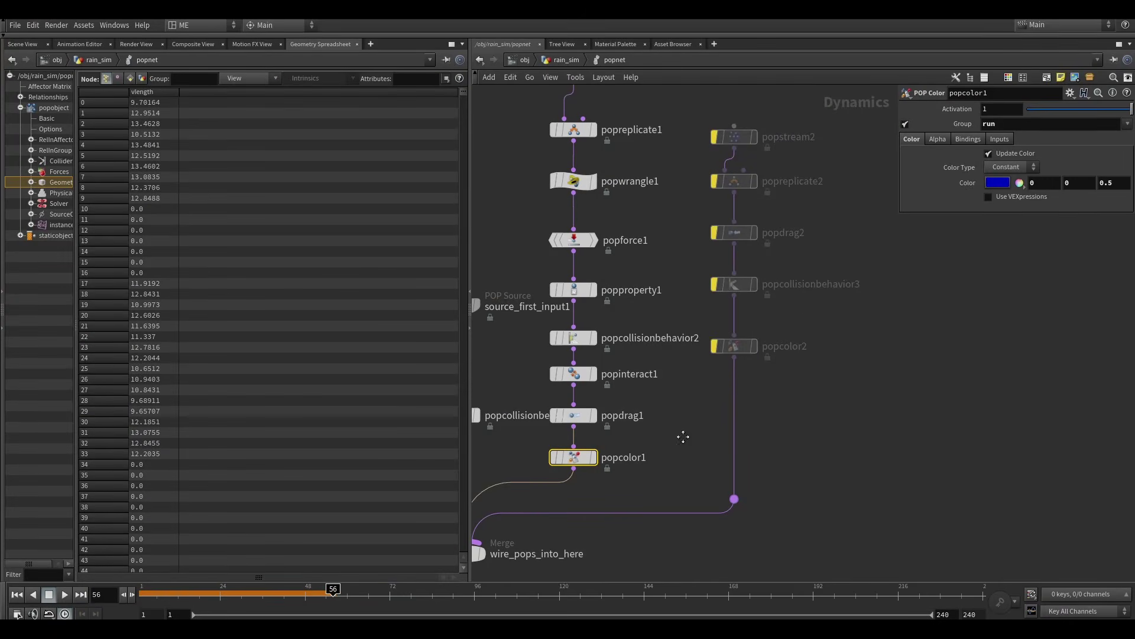
# In the rain_sim popnet, re-enable the five bypassed nodes from popstream2 down to popcolor2.
pyautogui.moveTo(683, 436); pyautogui.dragTo(642, 501, button='middle')
pyautogui.moveTo(662, 180); pyautogui.dragTo(715, 359)
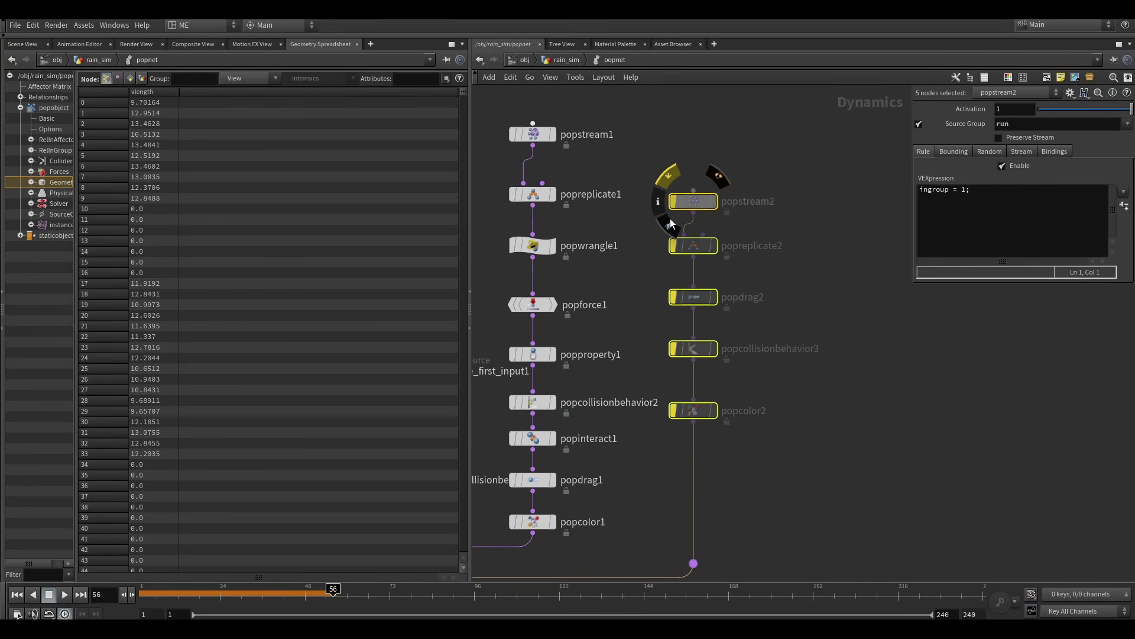
pyautogui.click(670, 215)
# Play the rain_sim simulation from the first frame in the scene view and stop it once trails run over the head.
pyautogui.click(24, 44)
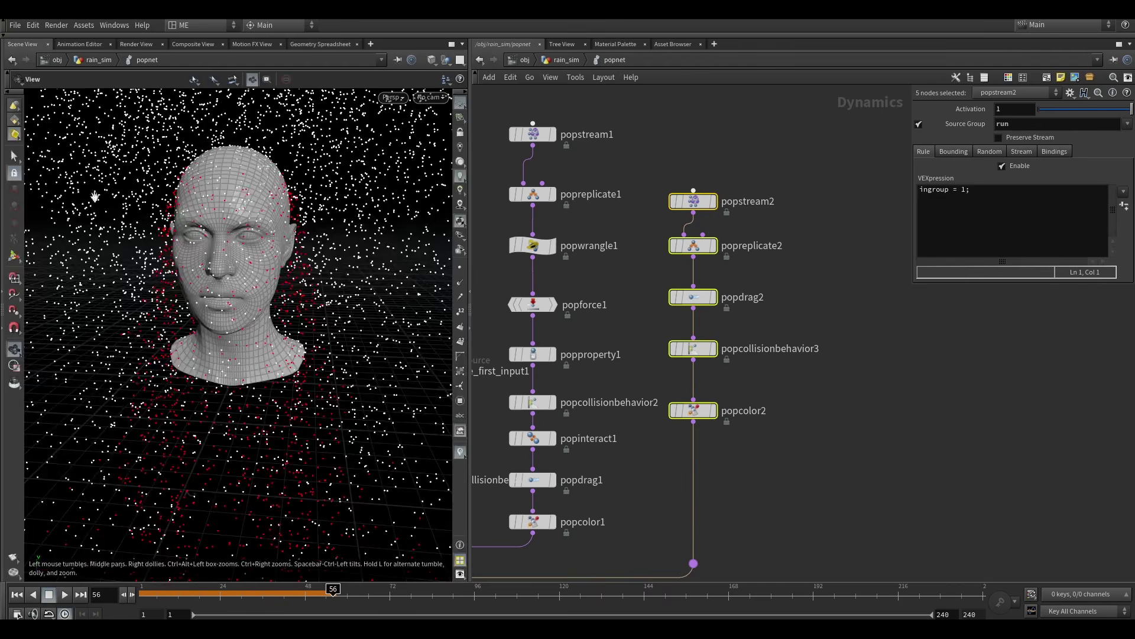
pyautogui.click(14, 595)
pyautogui.click(63, 595)
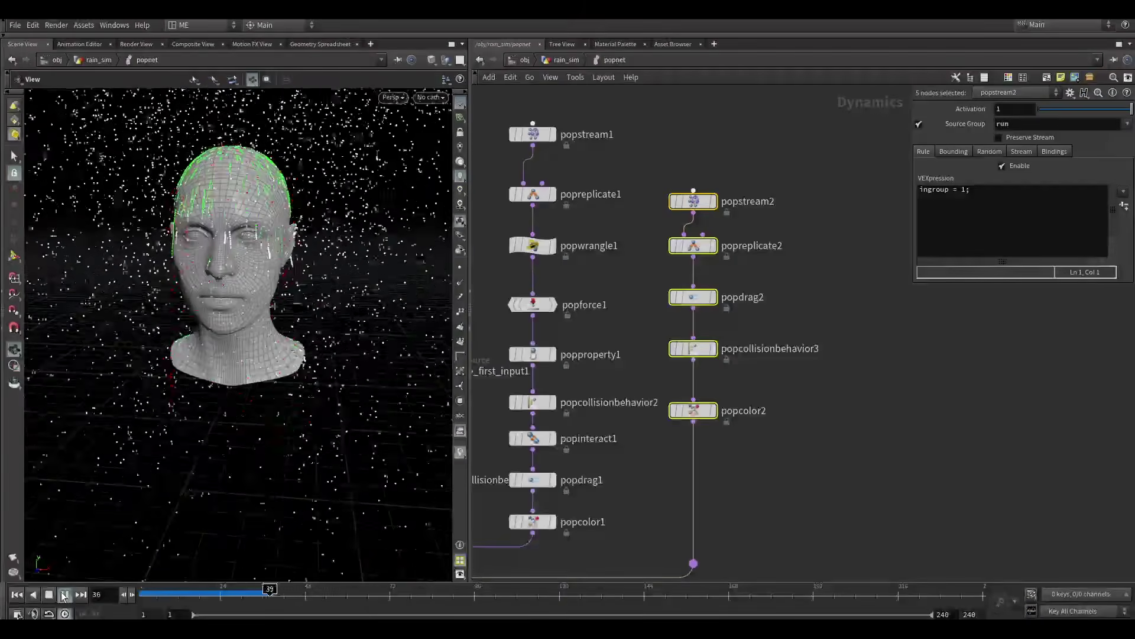
pyautogui.click(63, 595)
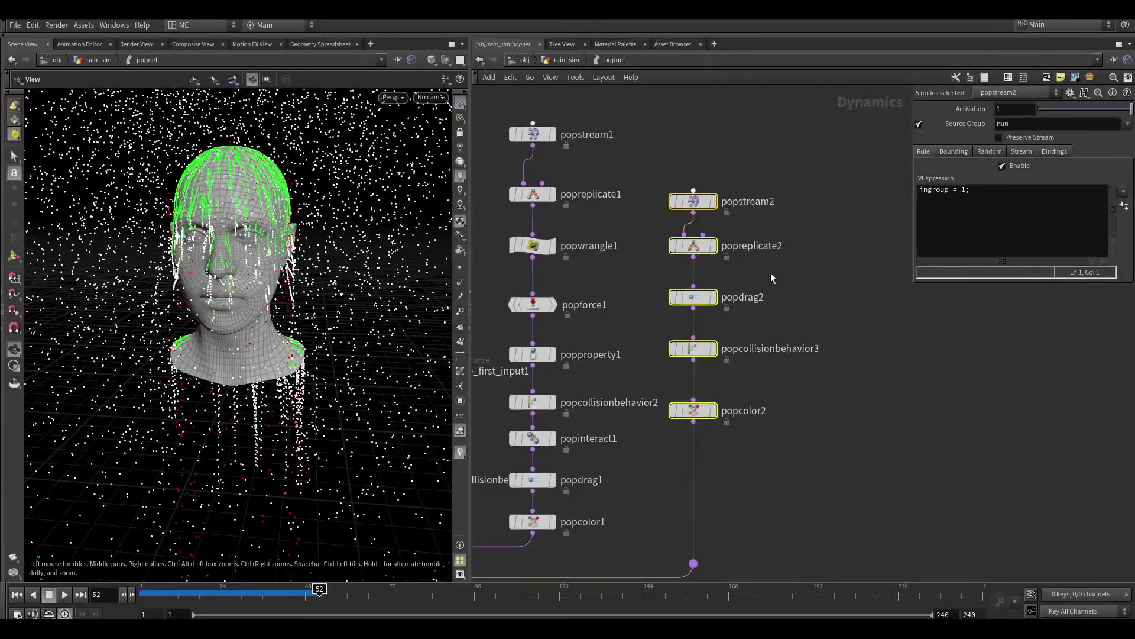
# Examine the noise, attribute, stream, bindings, shape and birth settings of popreplicate2 in the rain_sim network.
pyautogui.click(693, 246)
pyautogui.click(963, 139)
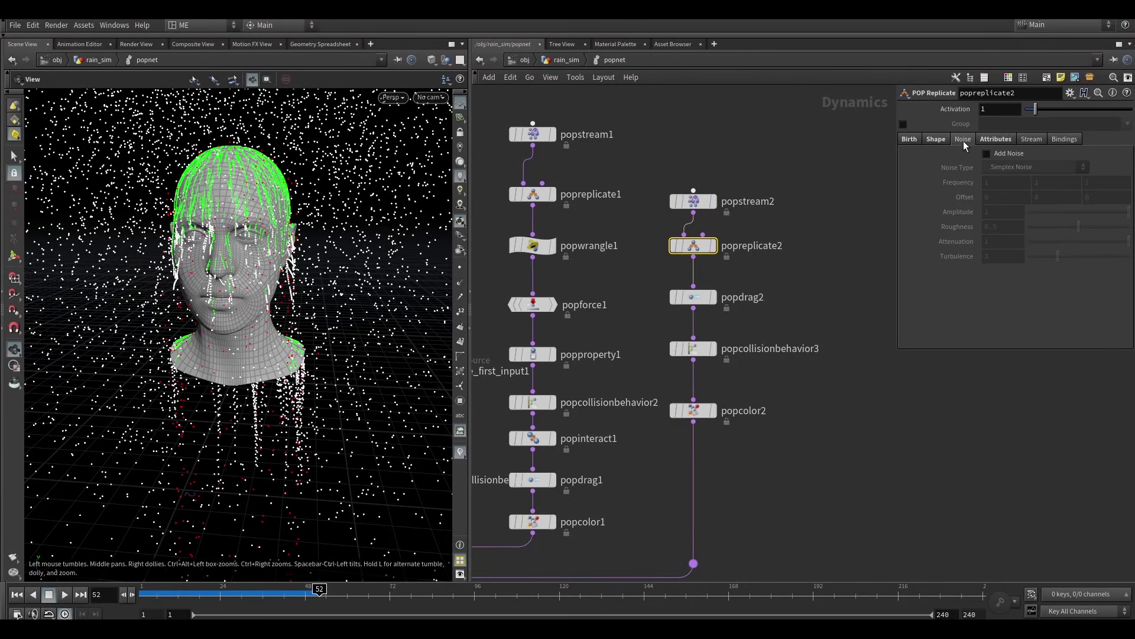
pyautogui.click(1000, 139)
pyautogui.click(1030, 139)
pyautogui.click(996, 139)
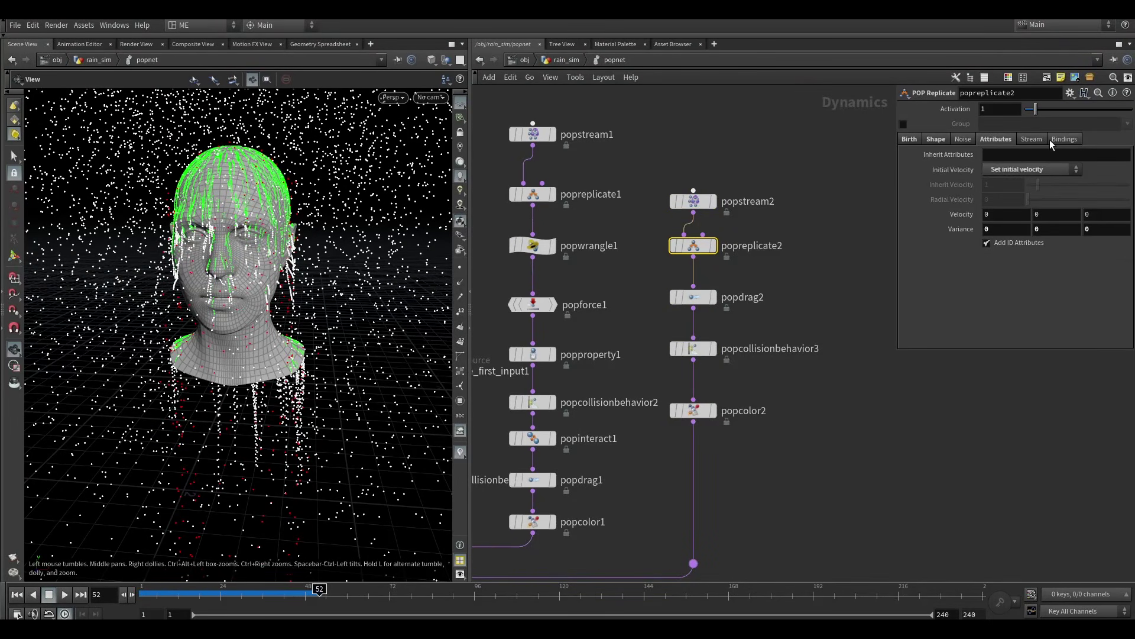
pyautogui.click(1065, 139)
pyautogui.click(1031, 139)
pyautogui.click(936, 139)
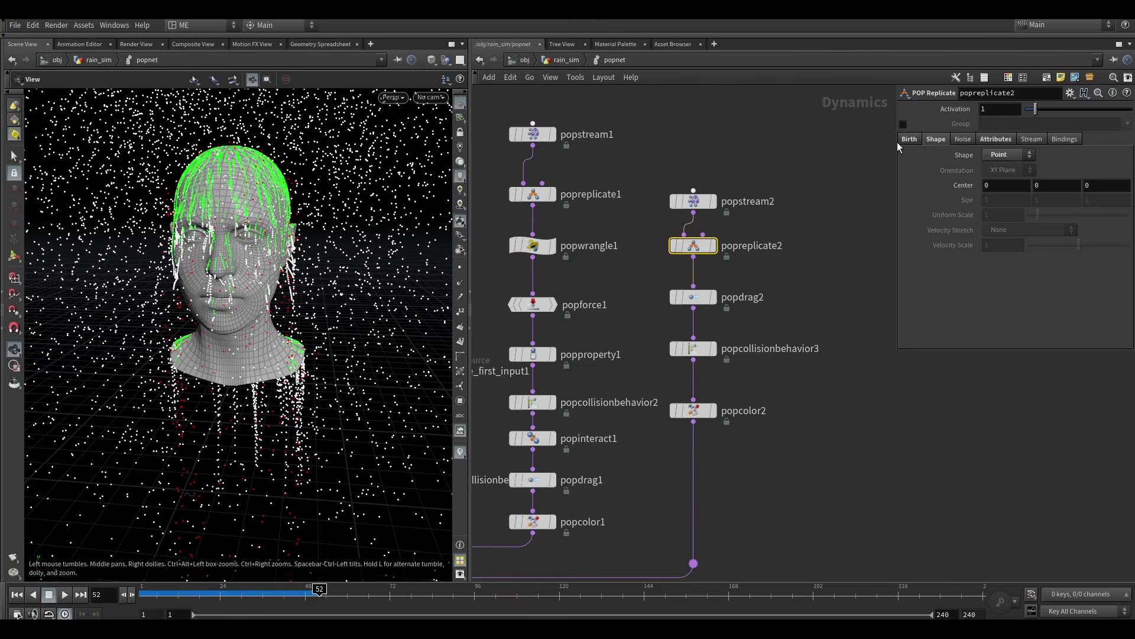
pyautogui.click(910, 139)
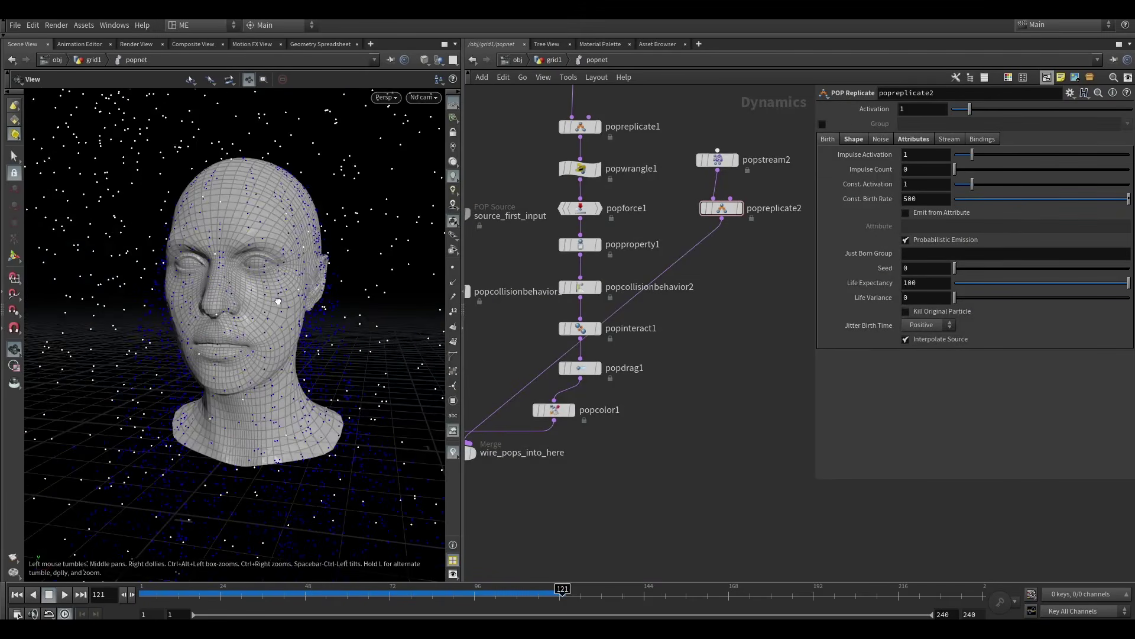
# In the grid1 popnet, set the life expectancy of popreplicate2 to 3.
pyautogui.doubleClick(915, 283)
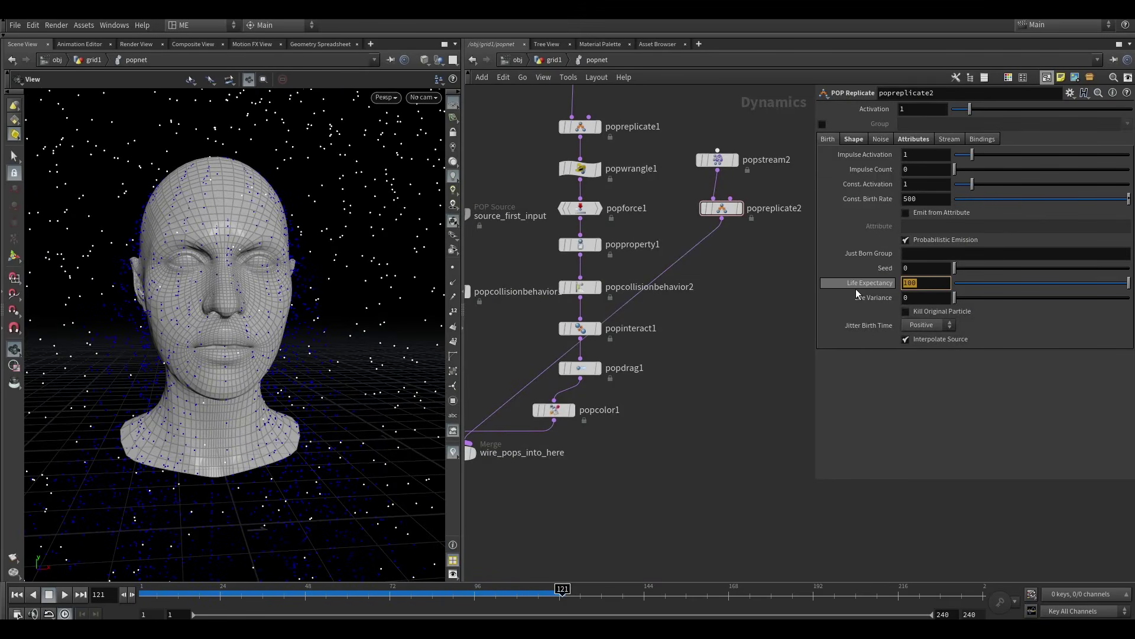
pyautogui.write('3')
pyautogui.press('Return')
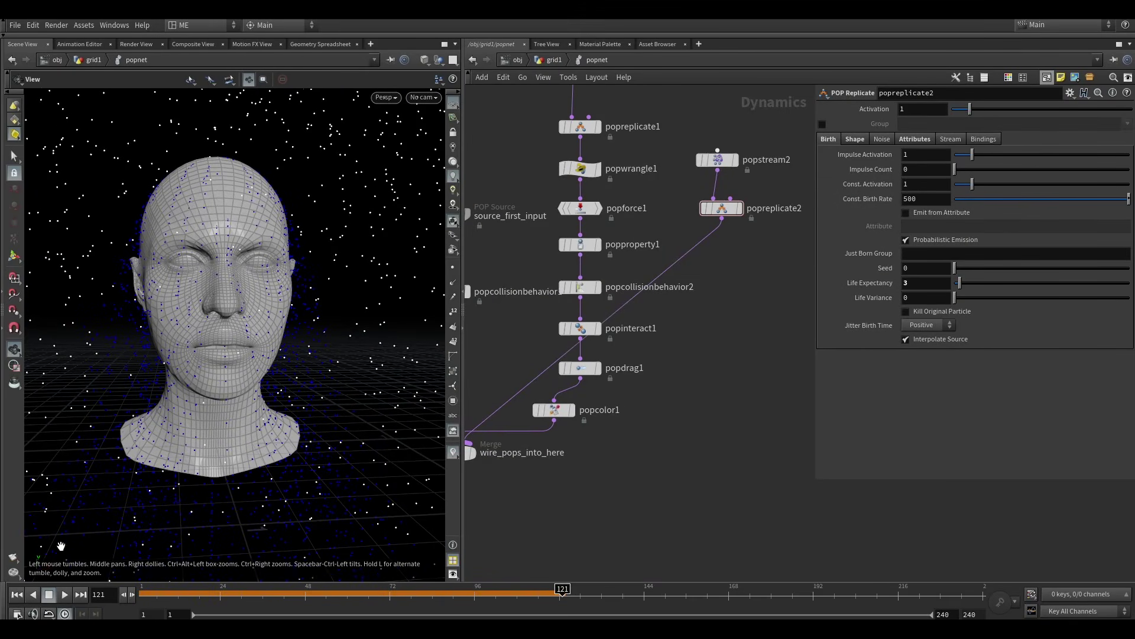
# Replay the simulation from the first frame and inspect the falling particles around the head from several angles.
pyautogui.click(16, 595)
pyautogui.click(62, 595)
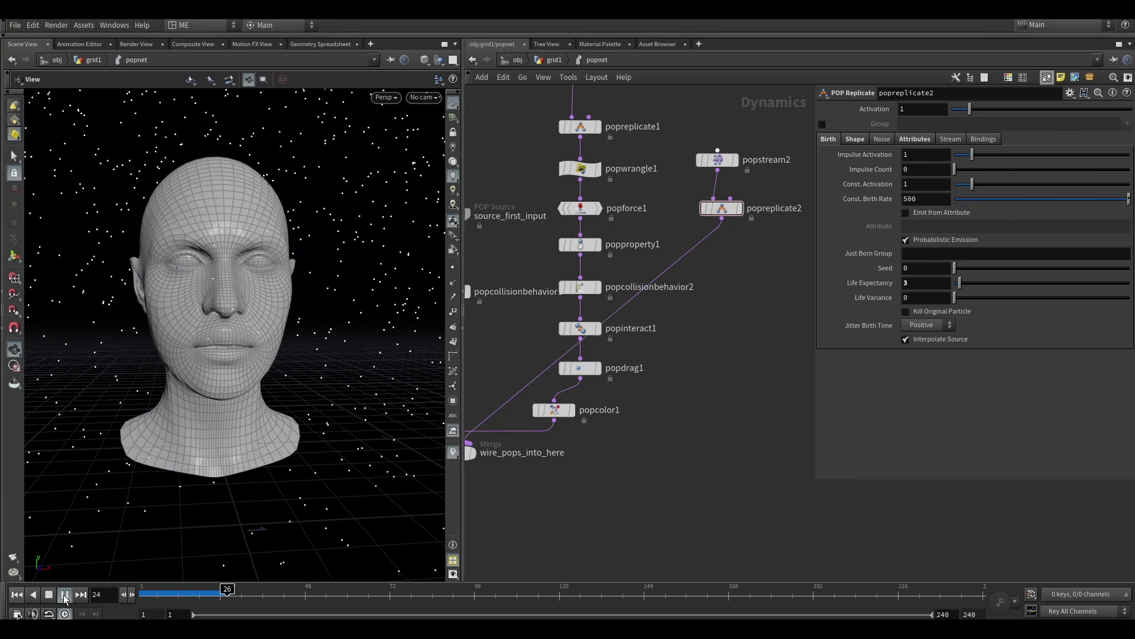
pyautogui.moveTo(160, 391); pyautogui.dragTo(201, 393)
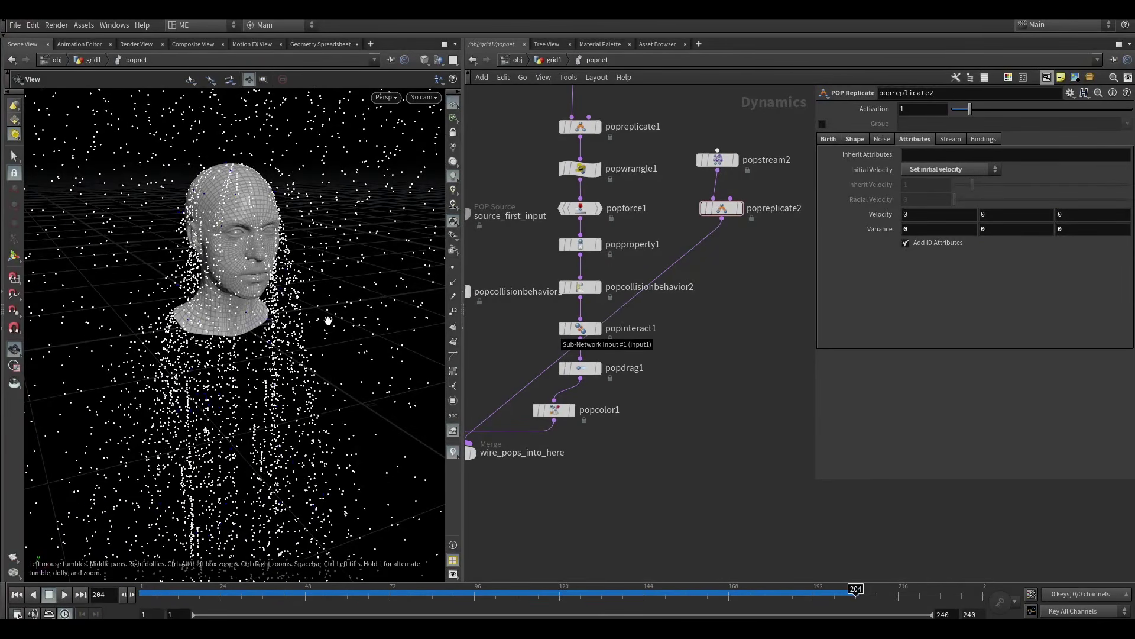
pyautogui.moveTo(329, 322); pyautogui.dragTo(175, 187)
# Insert a POP Drag node directly below popreplicate2, on its connection to the merge.
pyautogui.moveTo(762, 268); pyautogui.dragTo(723, 256, button='middle')
pyautogui.press('Tab')
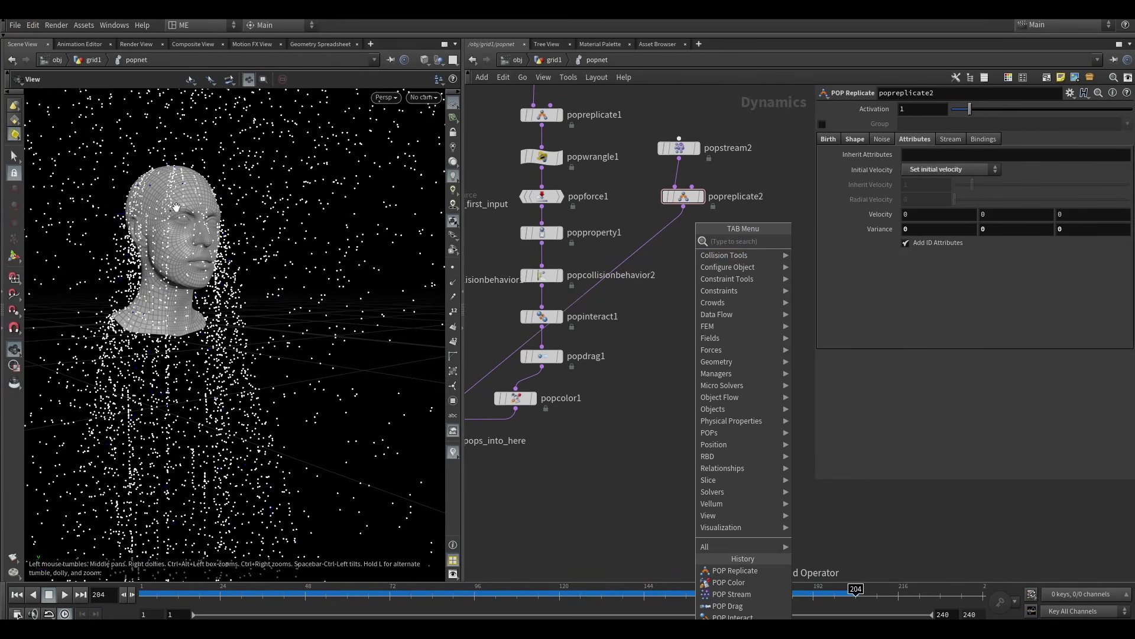
pyautogui.click(415, 339)
pyautogui.moveTo(415, 340); pyautogui.dragTo(297, 157)
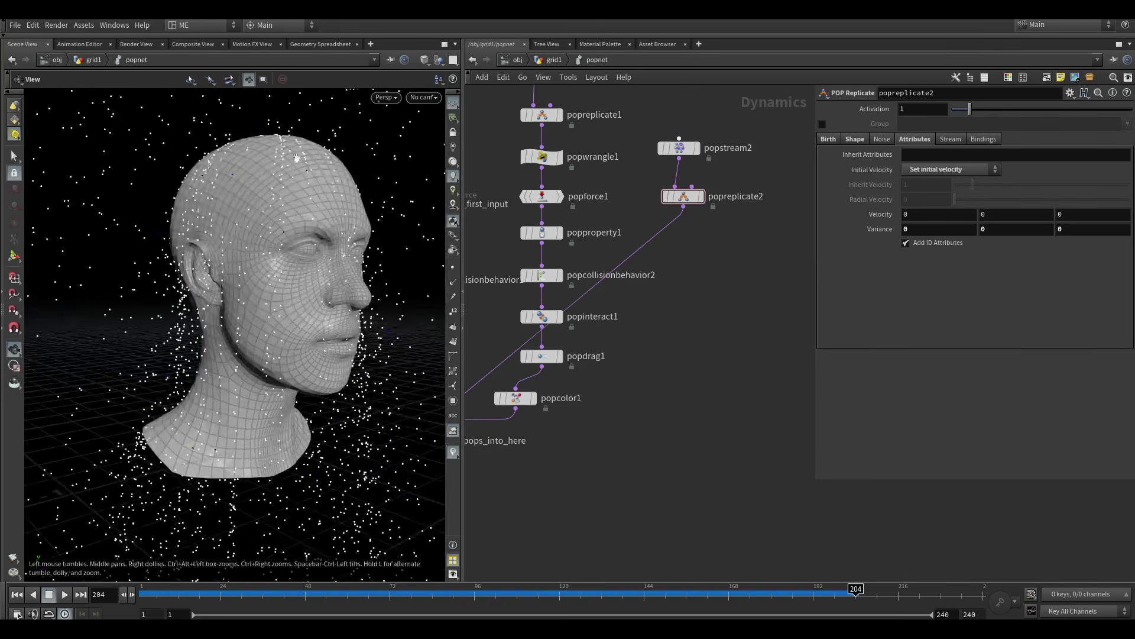
pyautogui.press('Tab')
pyautogui.write('popd')
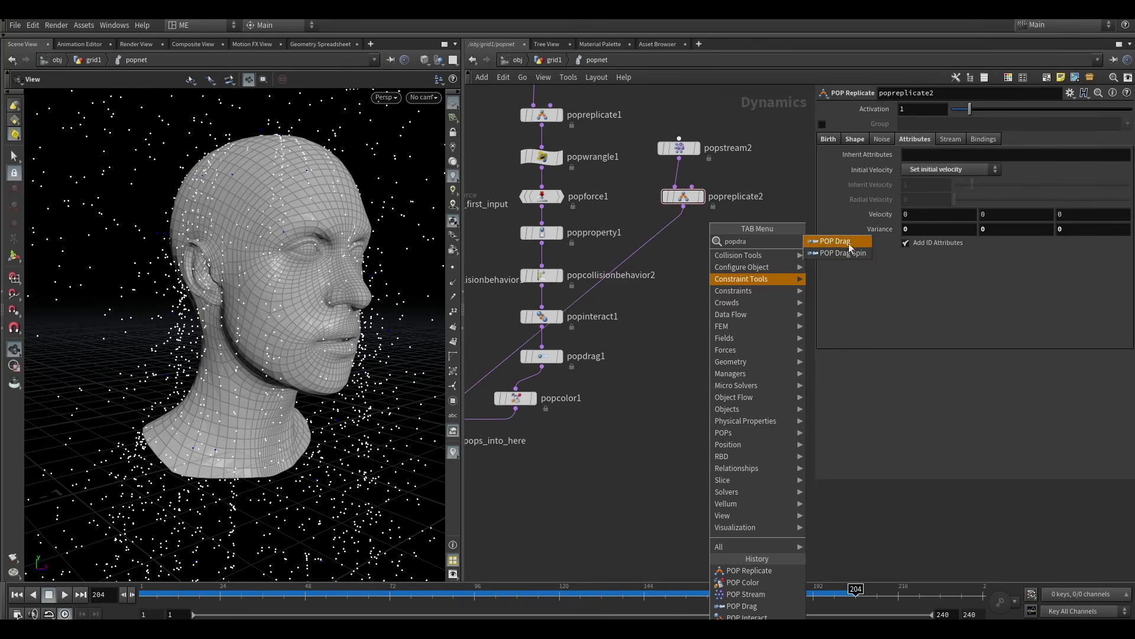
pyautogui.click(836, 241)
pyautogui.click(663, 239)
pyautogui.moveTo(663, 244); pyautogui.dragTo(681, 251)
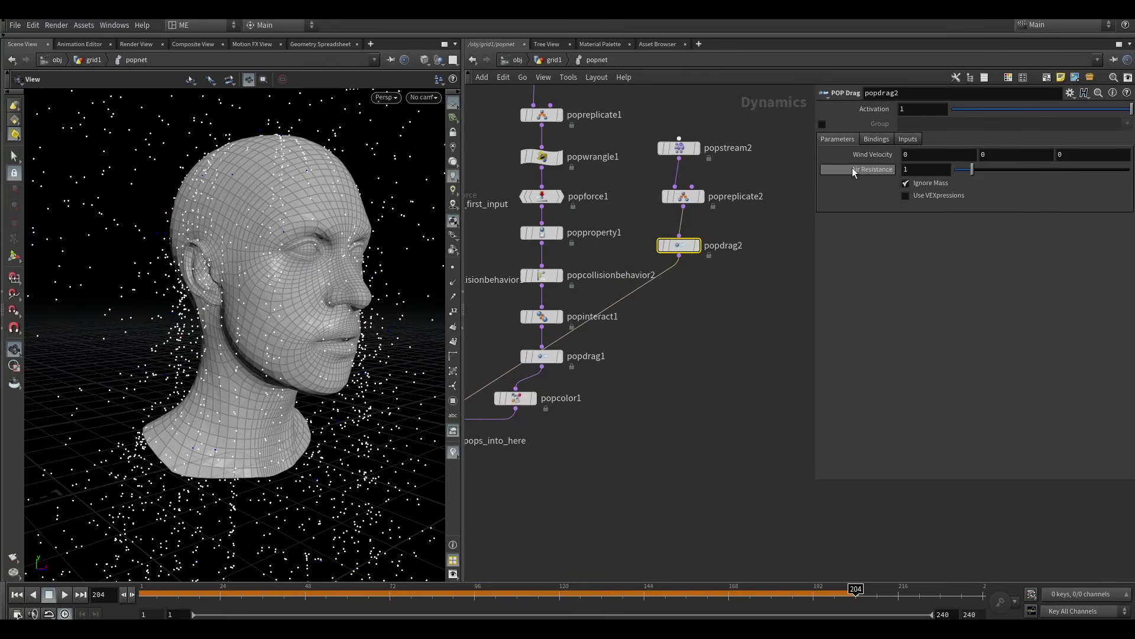
# Set the air resistance of popdrag2 to 20.
pyautogui.click(867, 171)
pyautogui.write('20')
pyautogui.press('Return')
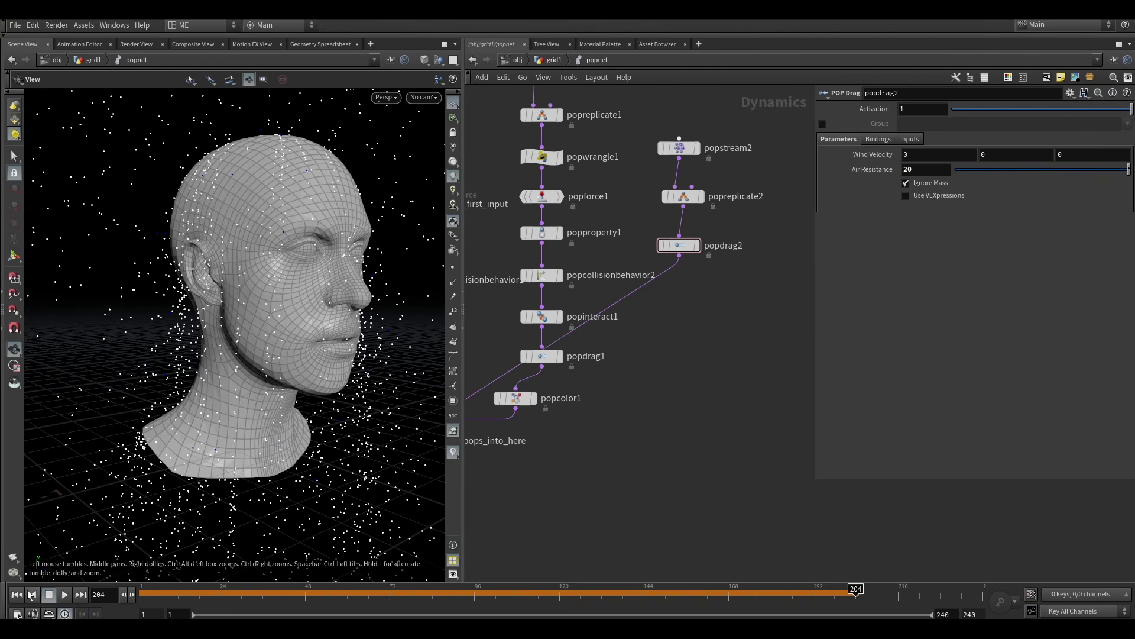
# Replay the simulation, inspect the particle trails on the head from different angles, and stop playback.
pyautogui.click(64, 594)
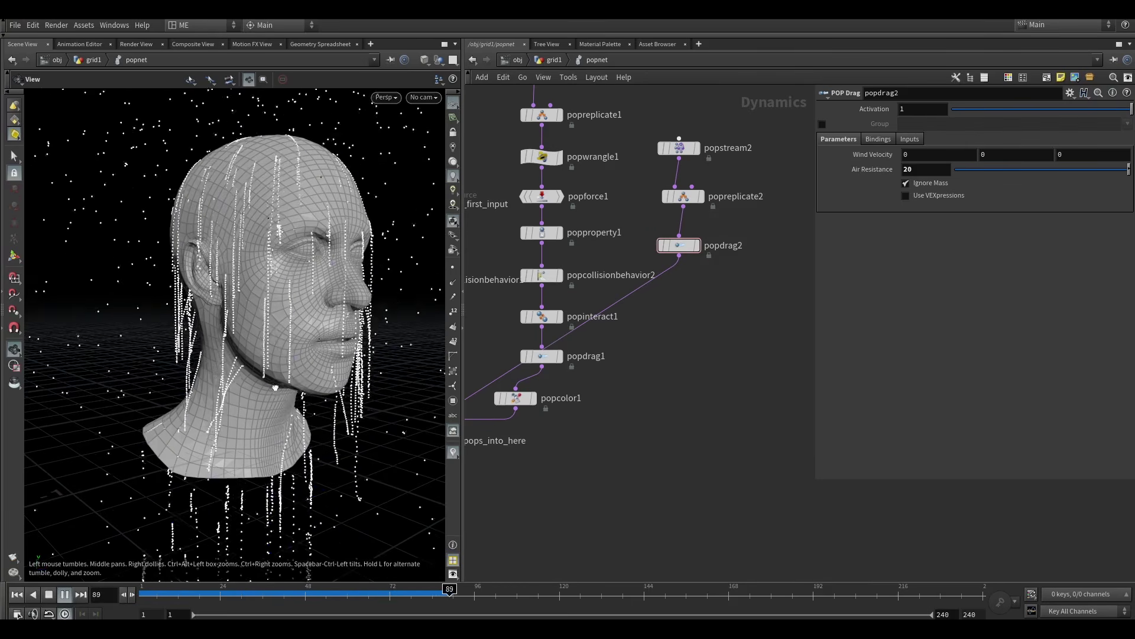
pyautogui.moveTo(275, 387); pyautogui.dragTo(349, 336)
pyautogui.moveTo(238, 270); pyautogui.dragTo(247, 323)
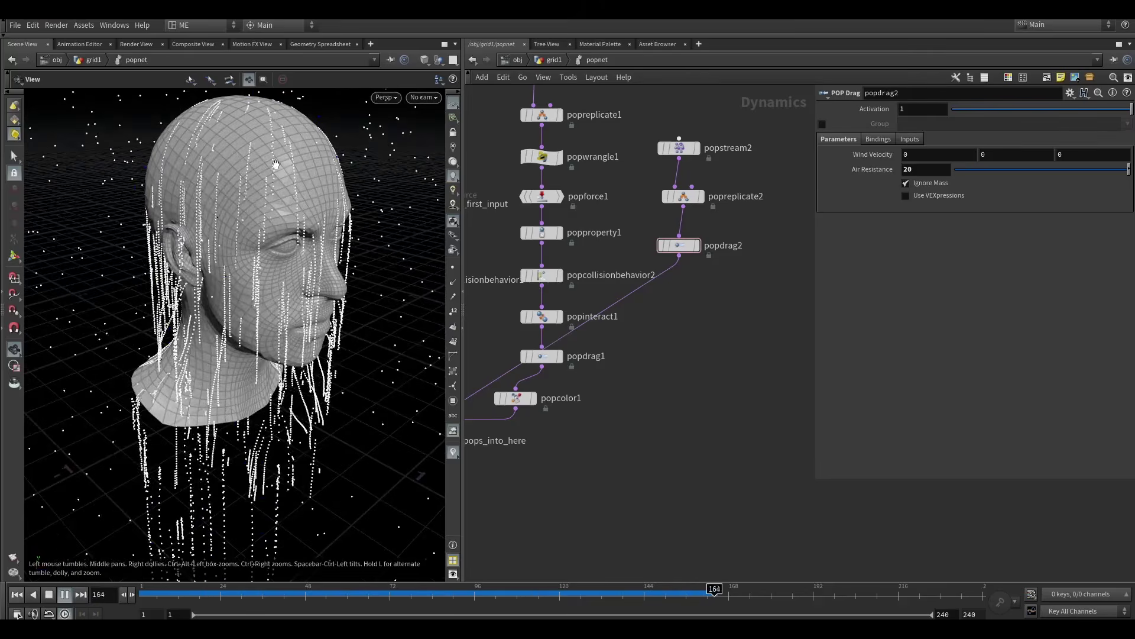
pyautogui.moveTo(275, 165); pyautogui.dragTo(249, 216)
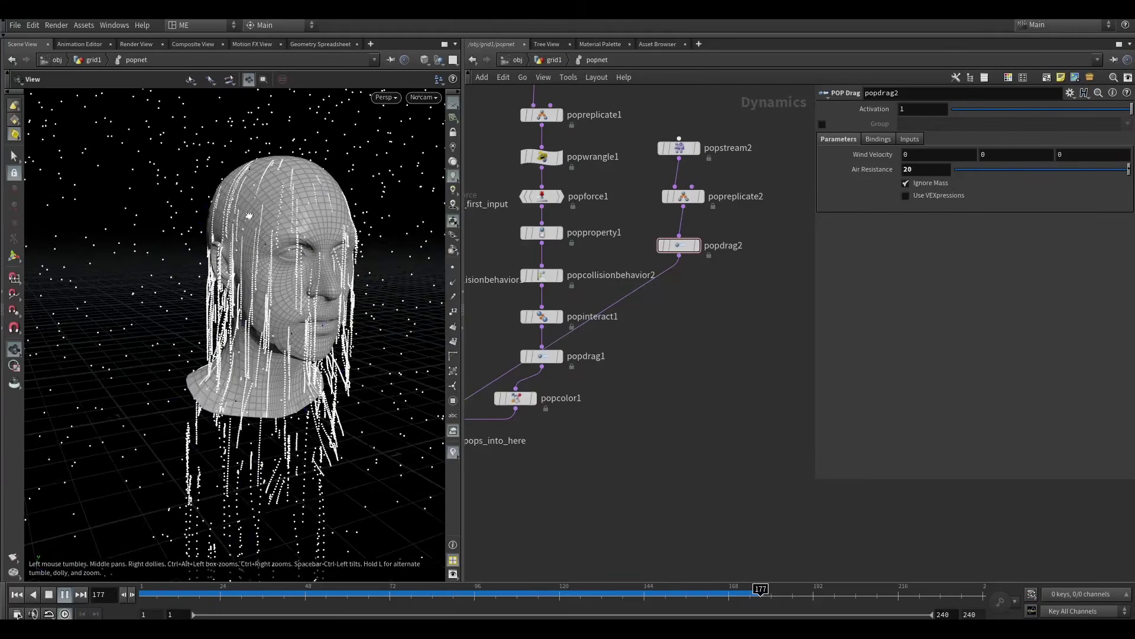
pyautogui.press('Up')
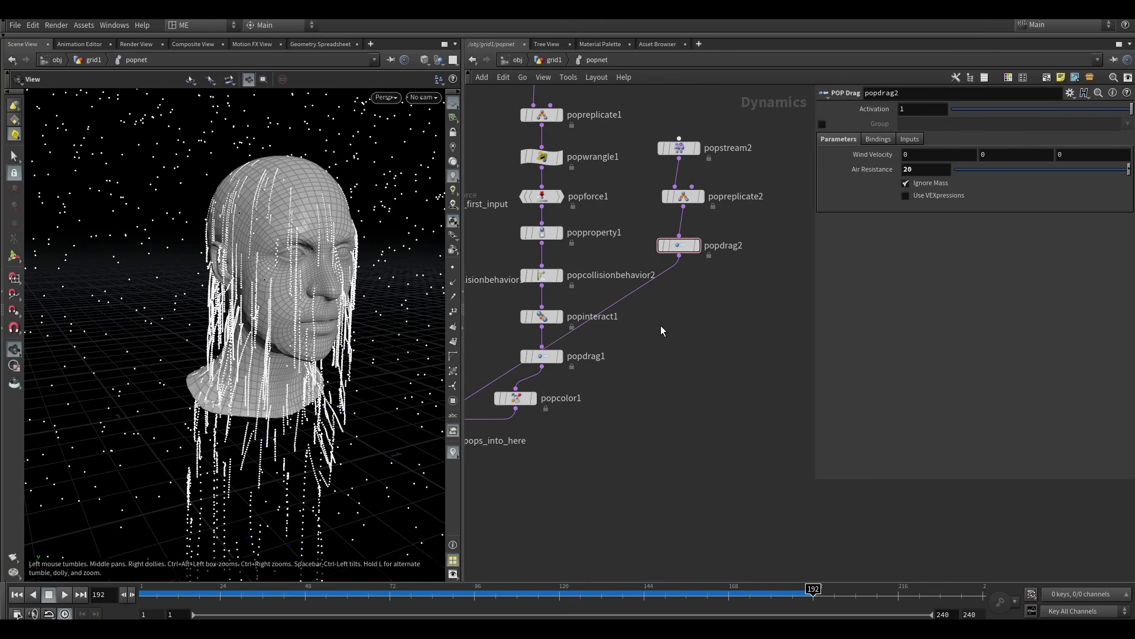
# Insert a POP Collision Behavior node below popdrag2 on its outgoing connection and align it with the branch.
pyautogui.press('Tab')
pyautogui.write('pop')
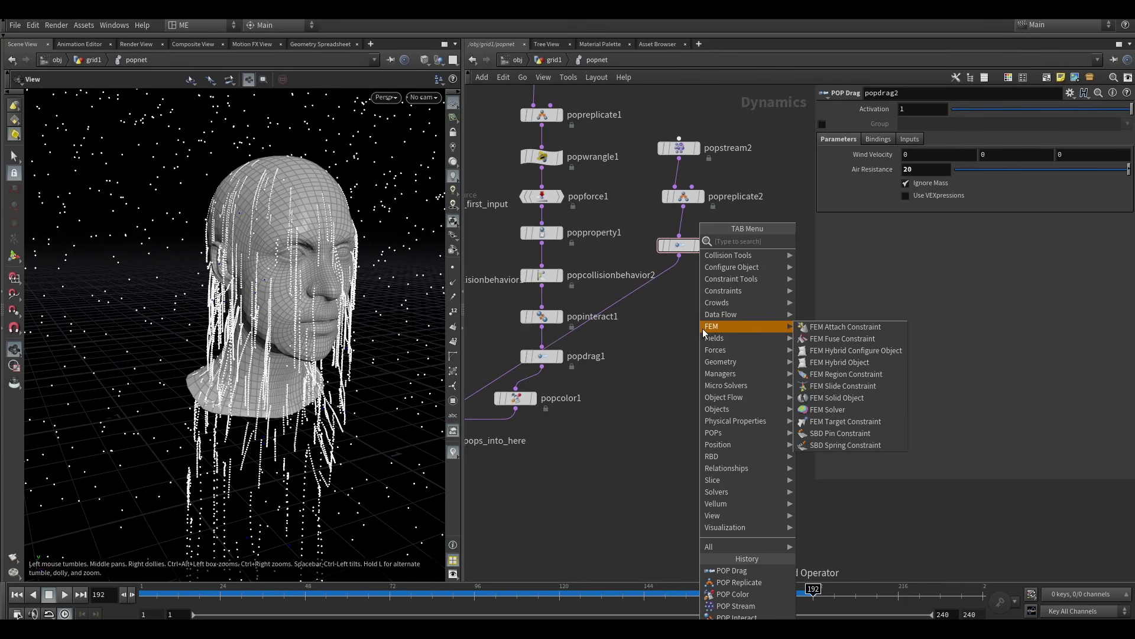
pyautogui.write(' col')
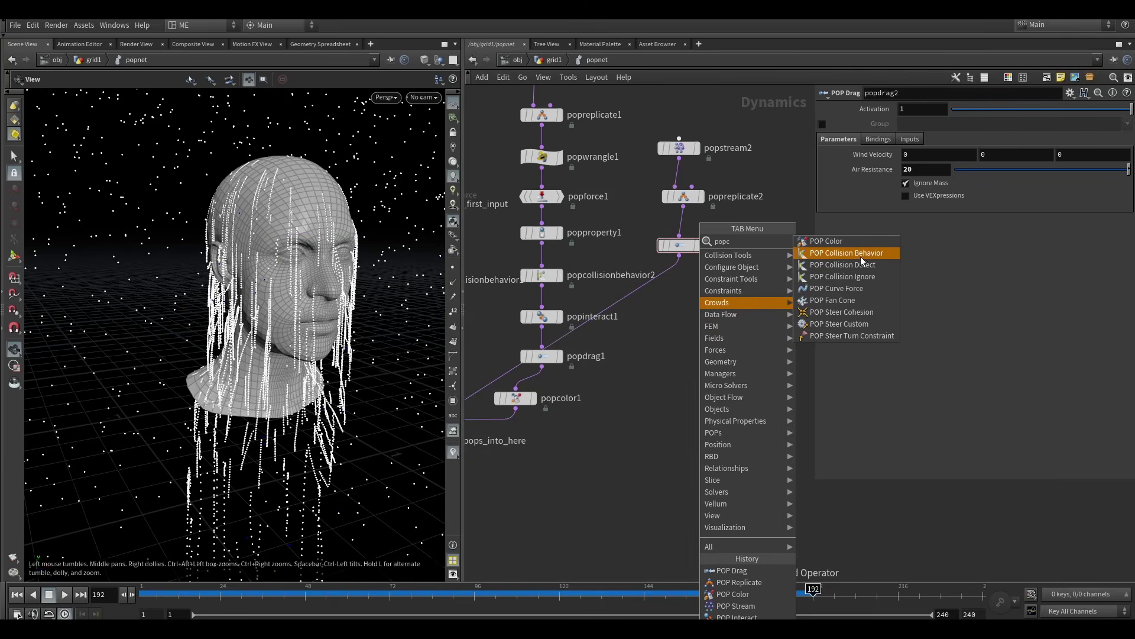
pyautogui.click(884, 255)
pyautogui.click(636, 295)
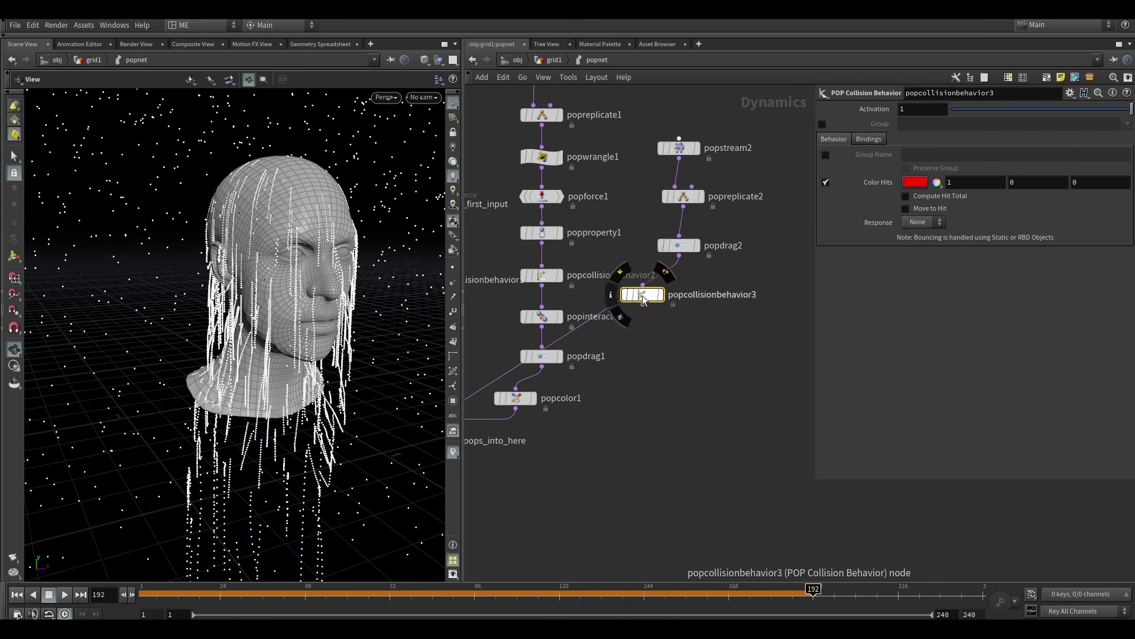
pyautogui.moveTo(631, 297); pyautogui.dragTo(674, 303)
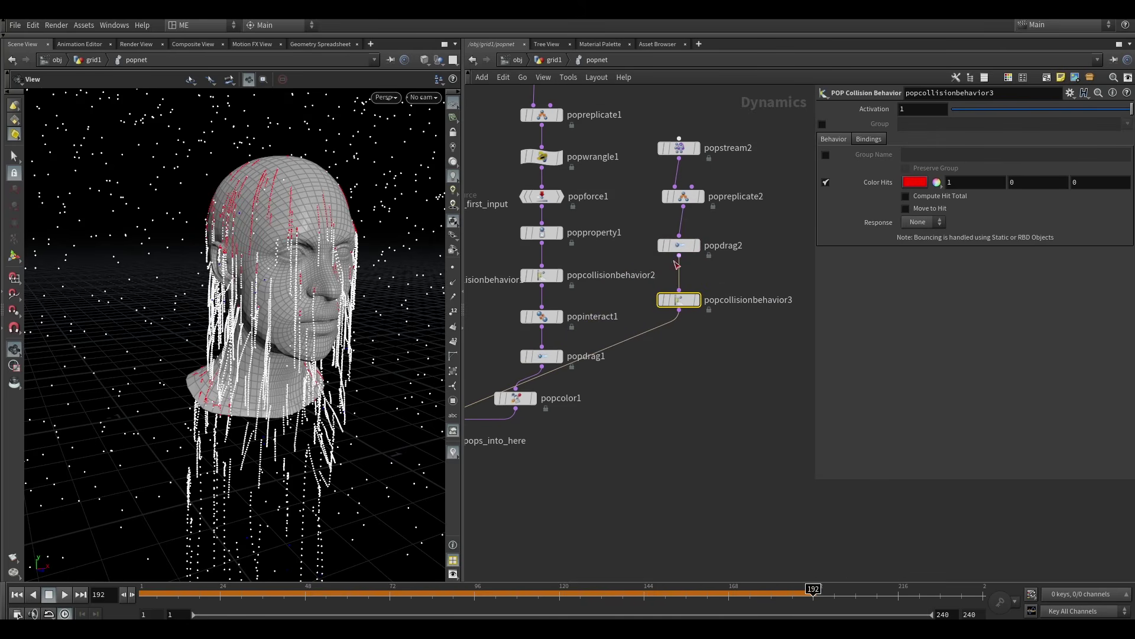
# Enable the hit group on popcollisionbehavior3, name it stick, and set the collision response to Stick.
pyautogui.click(826, 155)
pyautogui.click(928, 153)
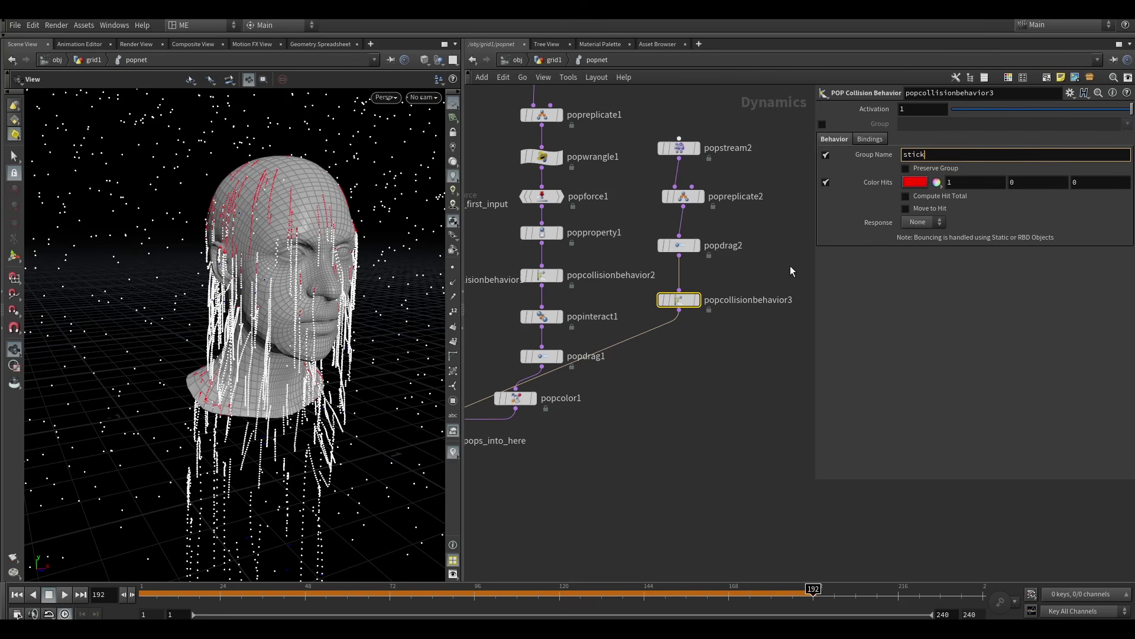
pyautogui.press('Return')
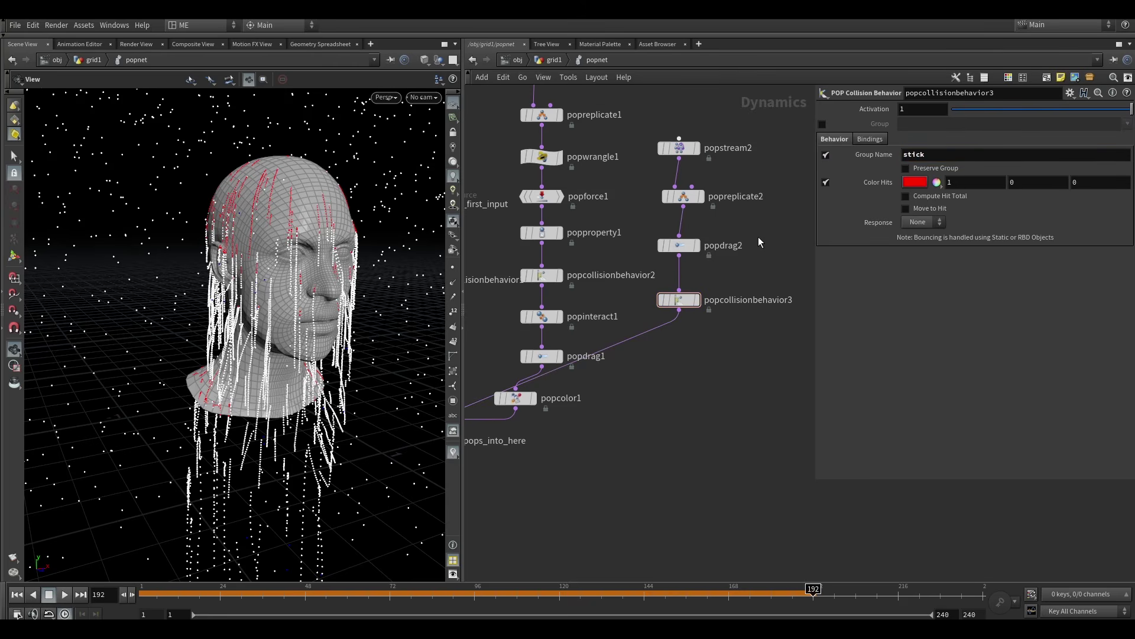
pyautogui.click(928, 223)
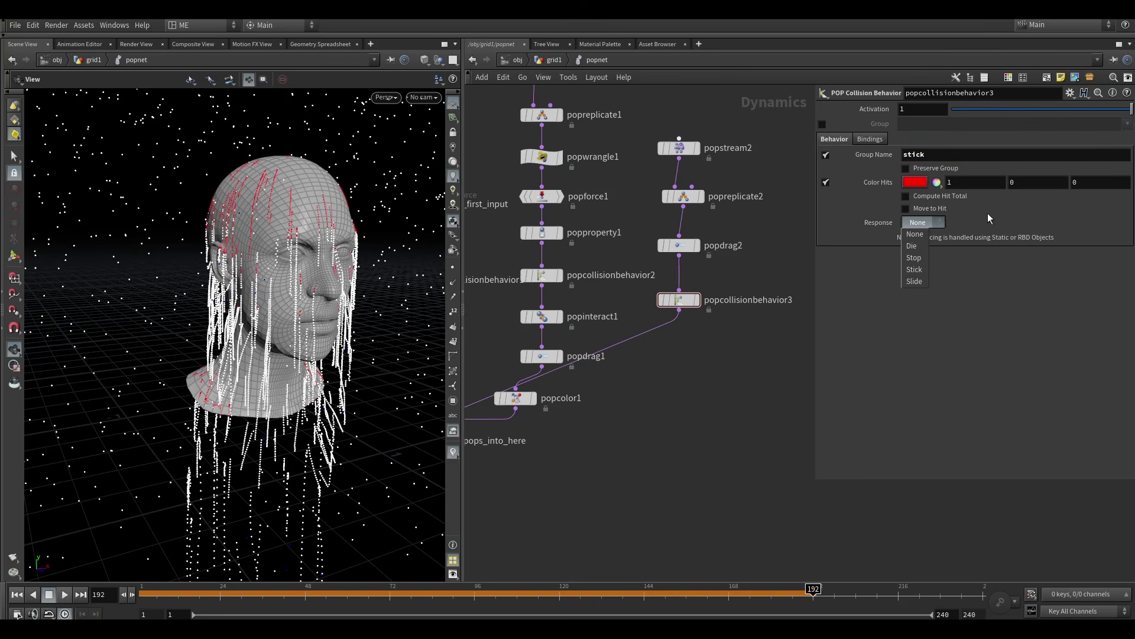
pyautogui.click(914, 269)
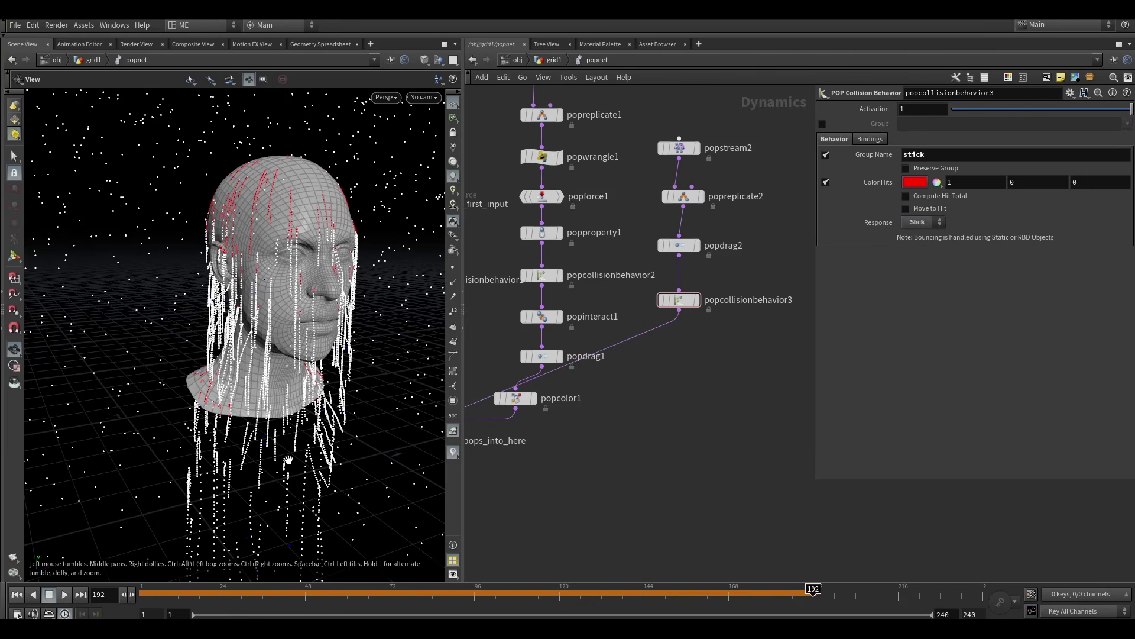
# Play the simulation and inspect how the trail particles stick to the head from different angles.
pyautogui.click(65, 595)
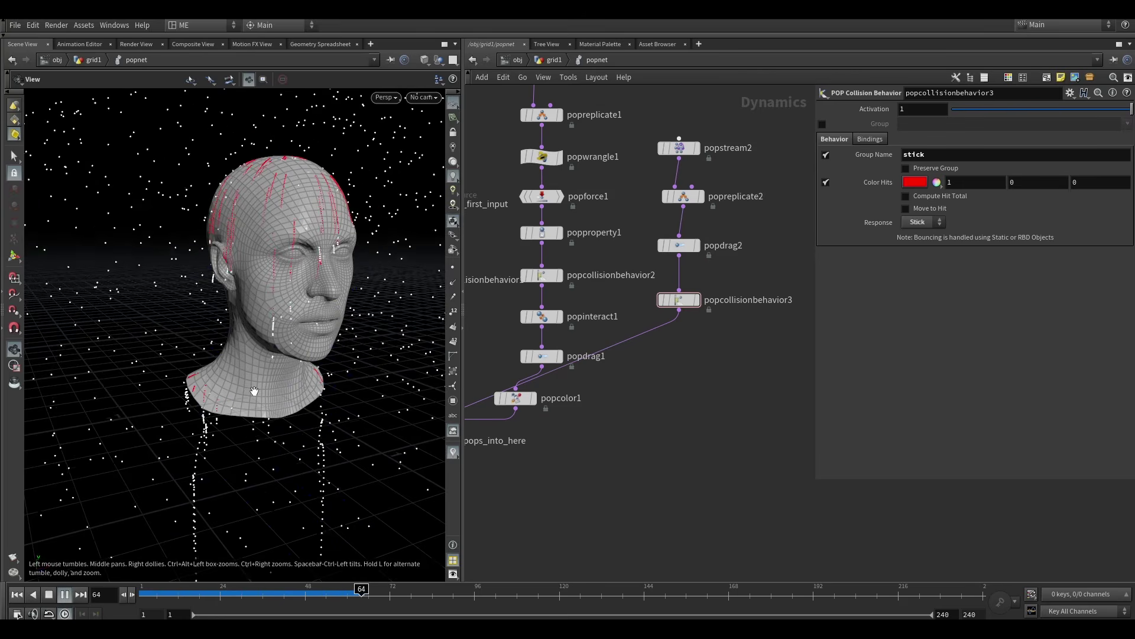
pyautogui.moveTo(355, 358); pyautogui.dragTo(275, 244)
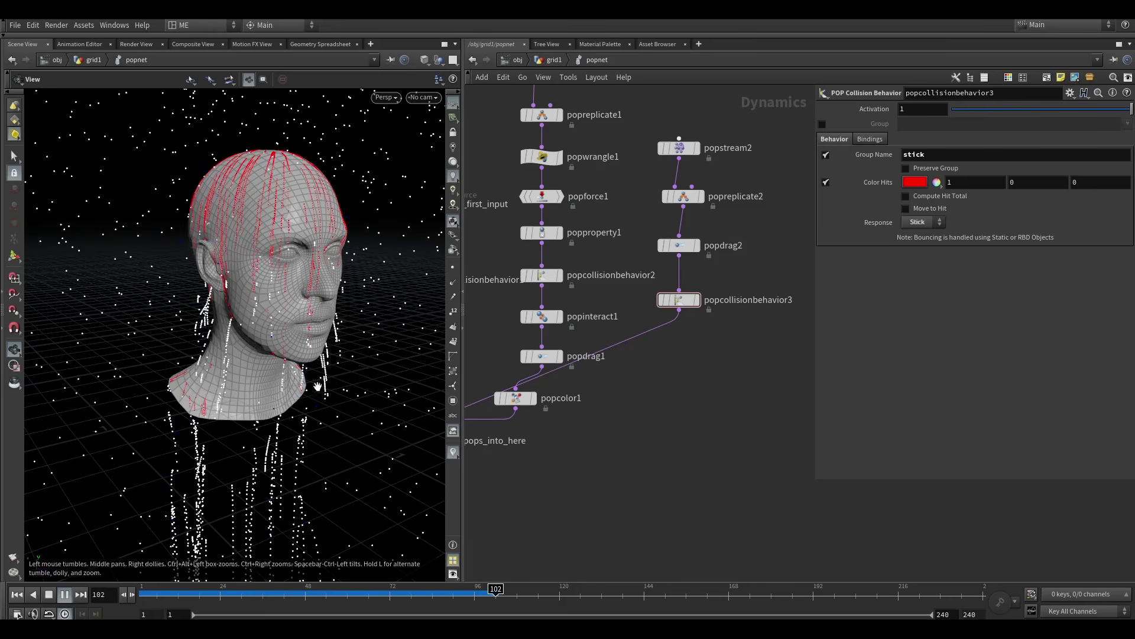
pyautogui.moveTo(317, 383); pyautogui.dragTo(321, 272)
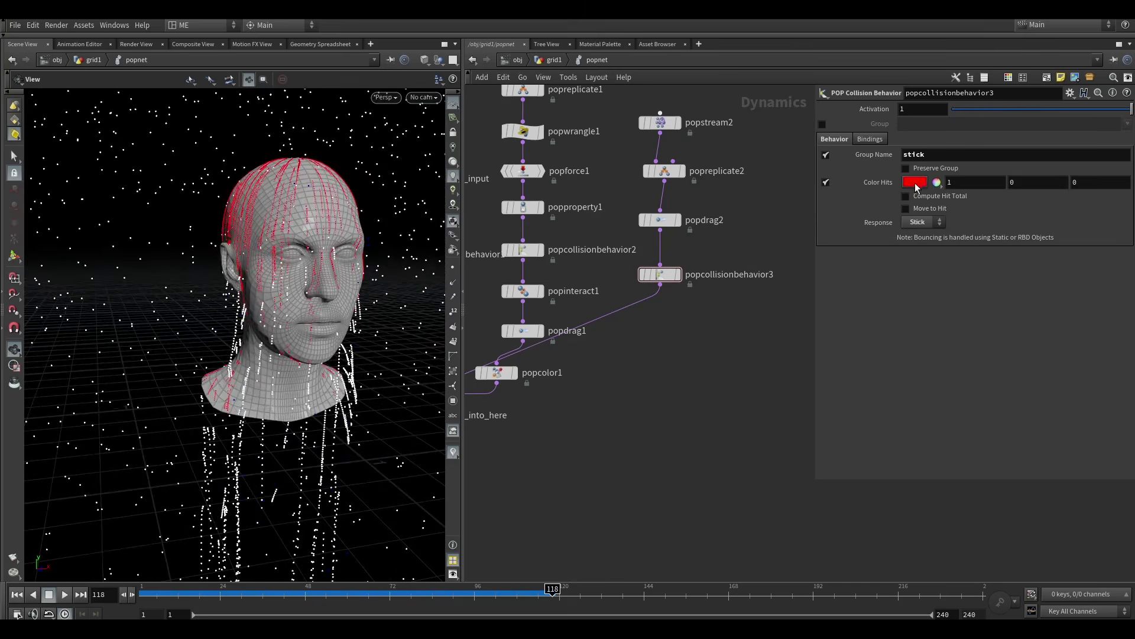
# Change the hit color of popcollisionbehavior3 to pure green (0, 1, 0).
pyautogui.click(914, 183)
pyautogui.click(942, 126)
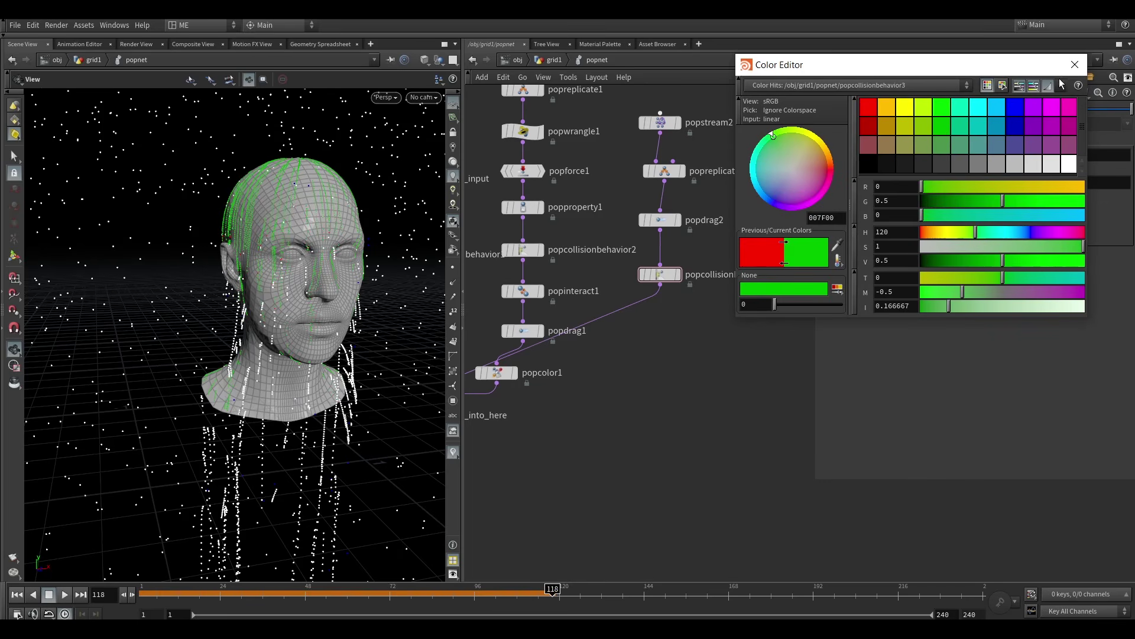
pyautogui.moveTo(1076, 204); pyautogui.dragTo(1085, 203)
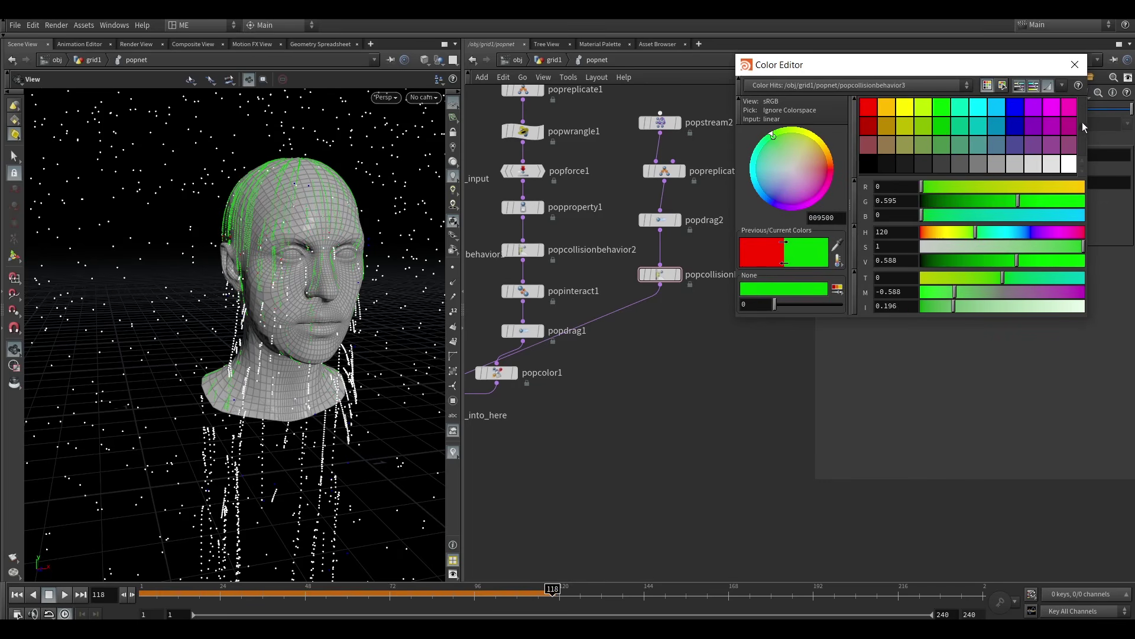
pyautogui.click(1076, 65)
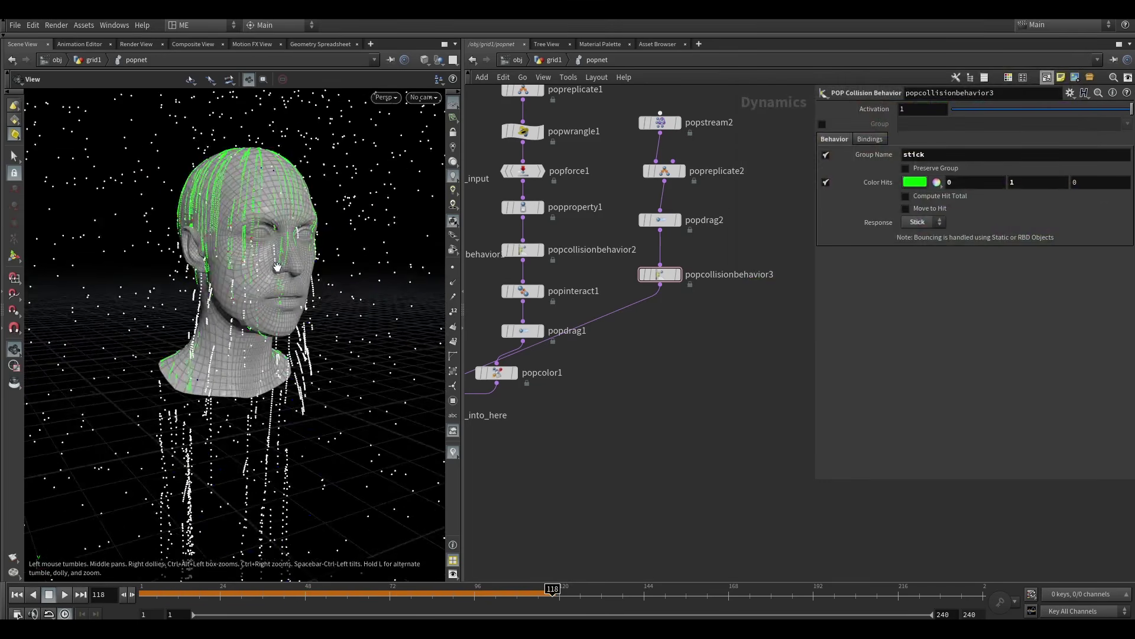
# Replay the simulation from the first frame to check the green trails, stop it, and return to frame 1.
pyautogui.click(17, 594)
pyautogui.click(64, 594)
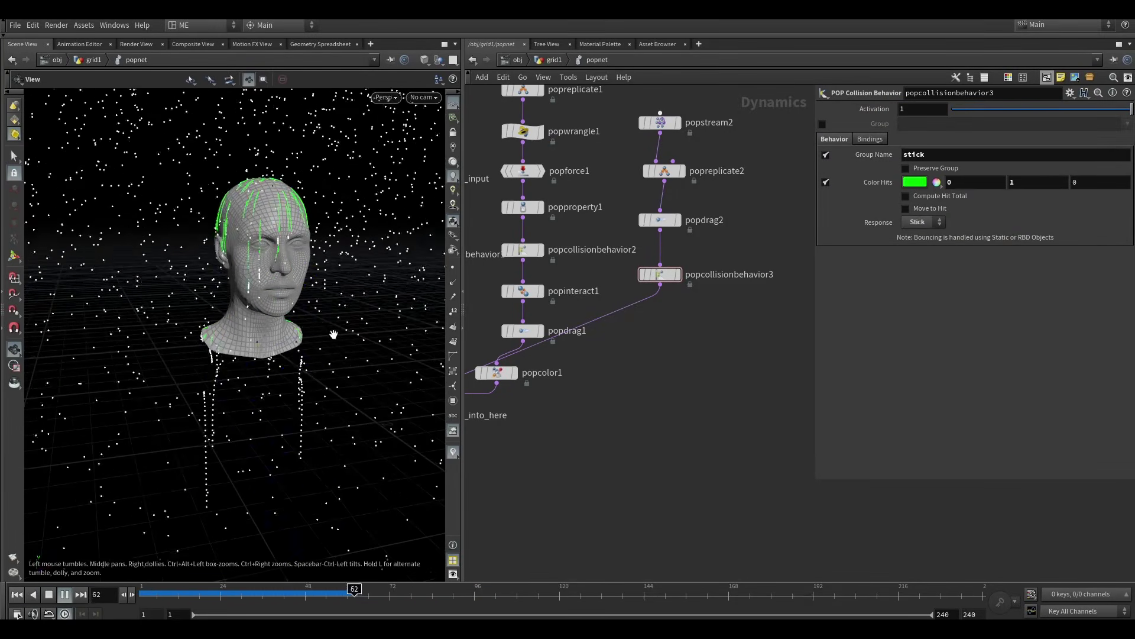
pyautogui.click(63, 599)
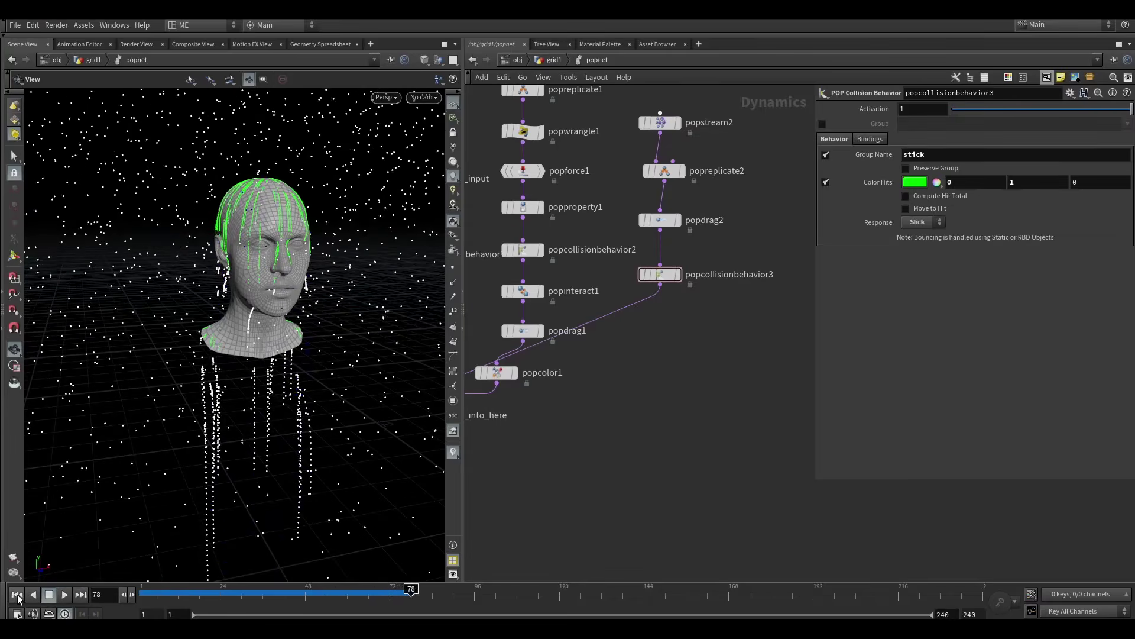
pyautogui.click(17, 595)
# Go up to the grid1 geometry network and add a Dop I/O node below popnet.
pyautogui.click(550, 61)
pyautogui.moveTo(652, 265); pyautogui.dragTo(643, 234, button='middle')
pyautogui.moveTo(563, 284); pyautogui.dragTo(647, 144)
pyautogui.moveTo(657, 162); pyautogui.dragTo(604, 182, button='middle')
pyautogui.click(576, 321)
pyautogui.moveTo(576, 320); pyautogui.dragTo(607, 259, button='middle')
pyautogui.press('Tab')
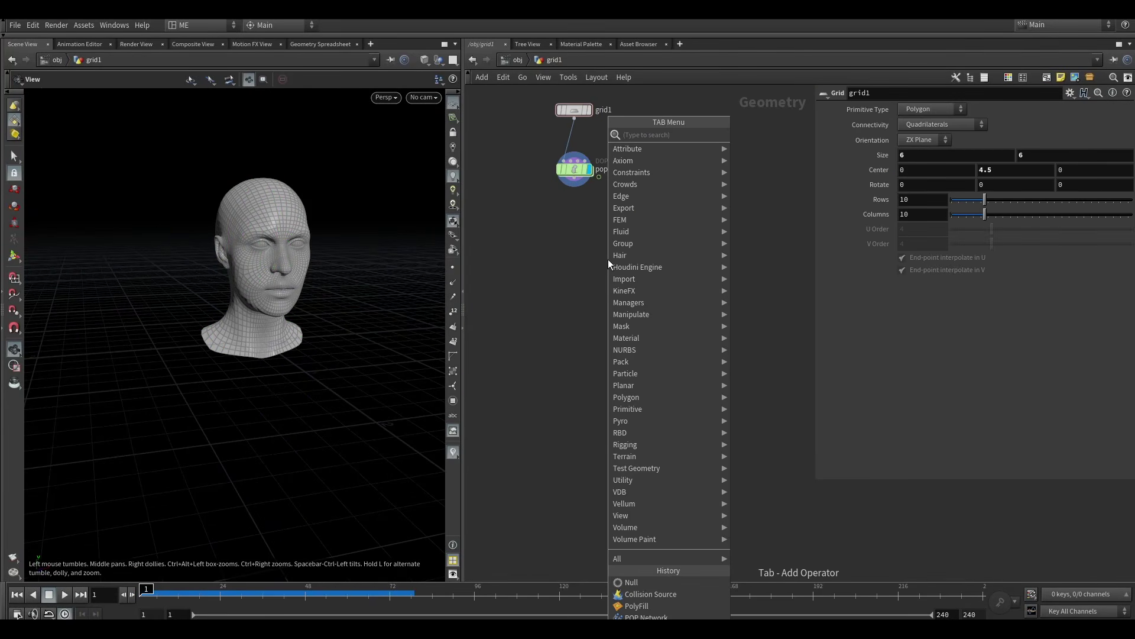
pyautogui.write('dop')
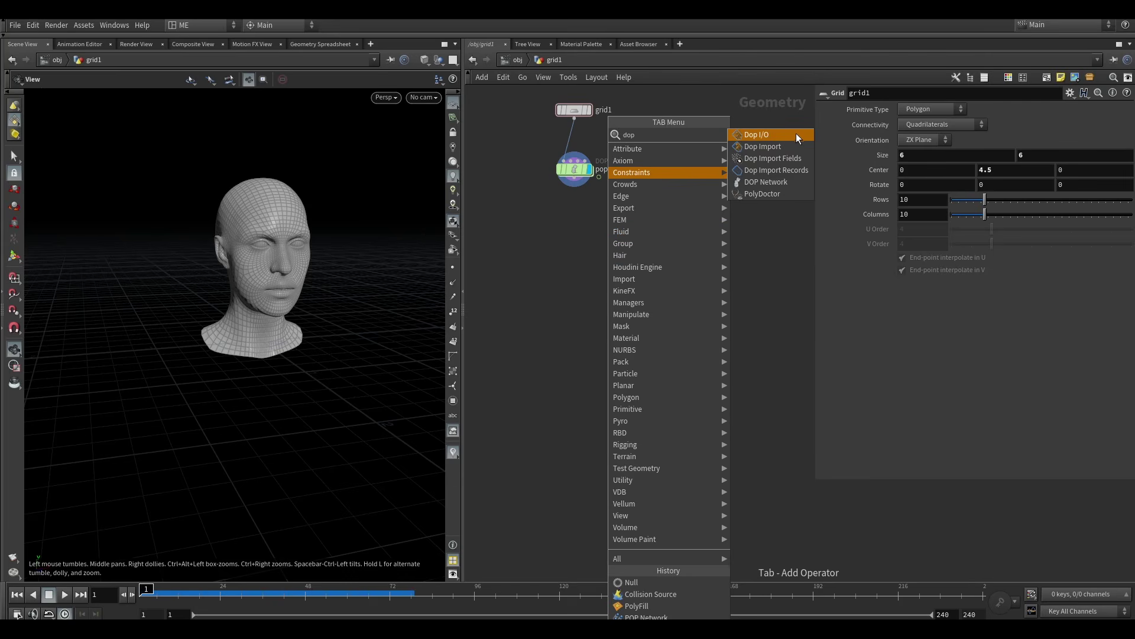
pyautogui.click(777, 135)
pyautogui.click(630, 240)
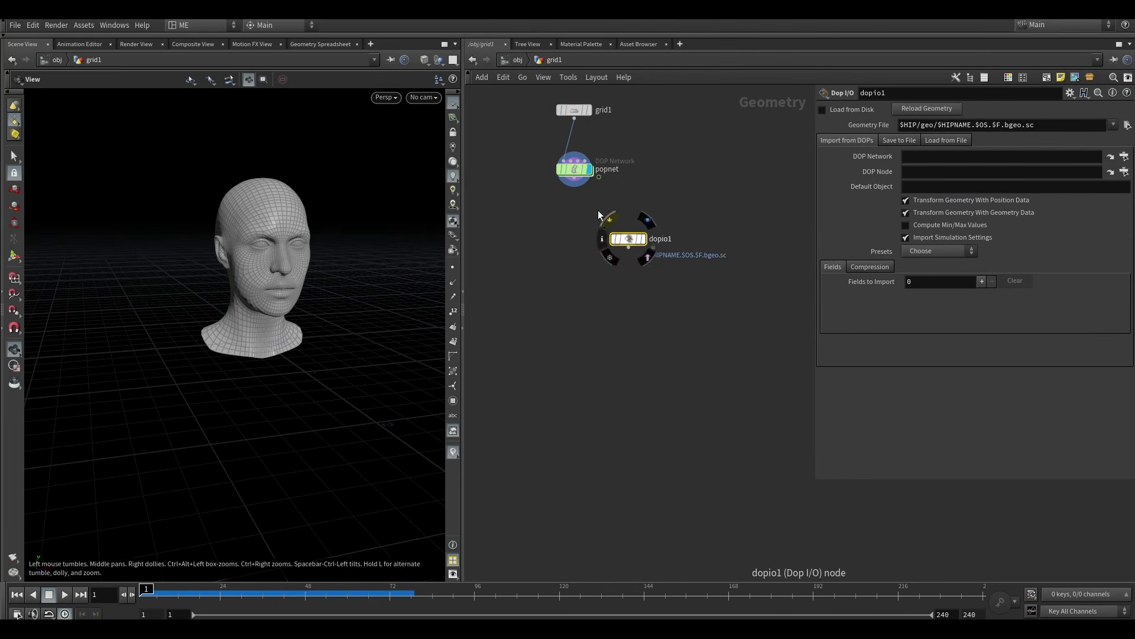
# Set dopio1's DOP Network to ../popnet and its DOP Node to /obj/grid1/popnet/popobject, and apply the Particles preset.
pyautogui.moveTo(574, 169); pyautogui.dragTo(828, 154)
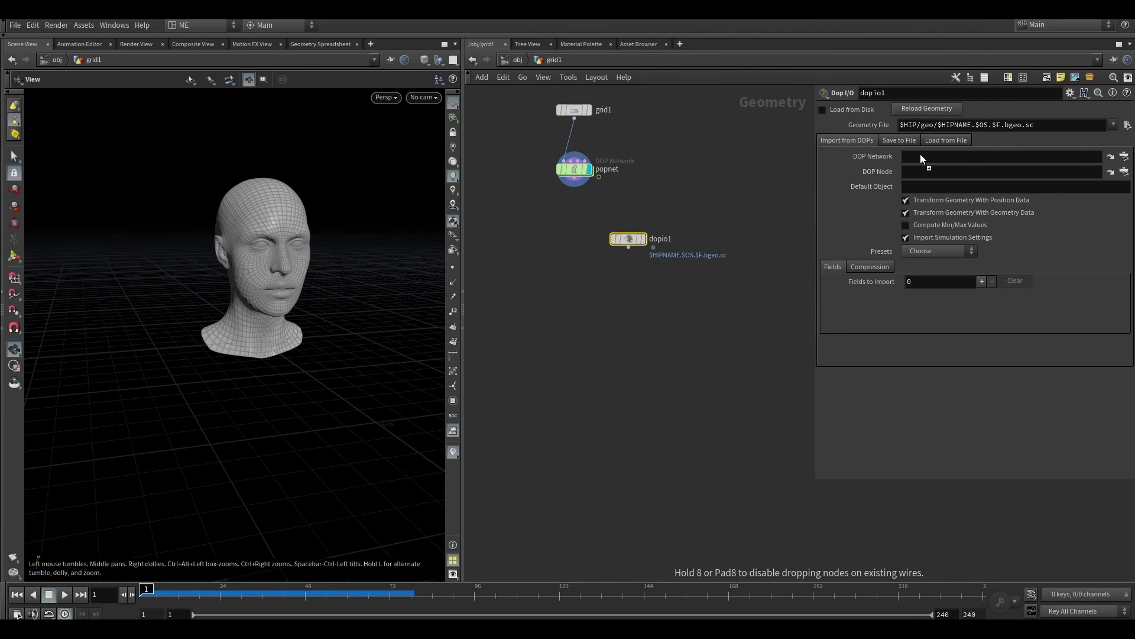
pyautogui.moveTo(920, 154); pyautogui.dragTo(922, 156)
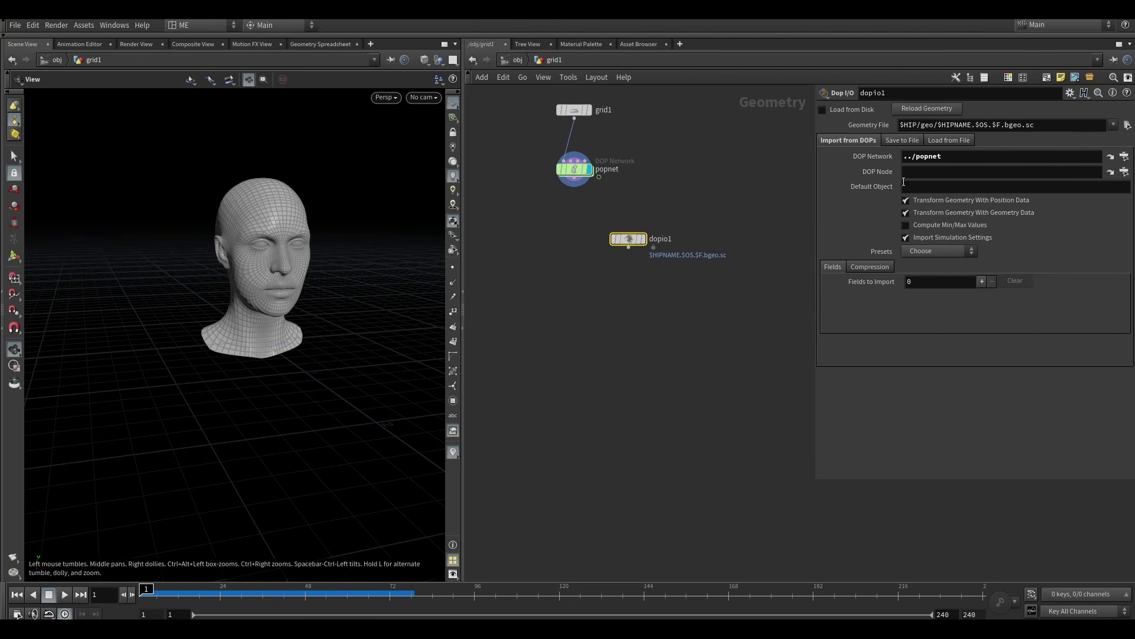
pyautogui.click(1124, 171)
pyautogui.scroll(4, 1057, 159)
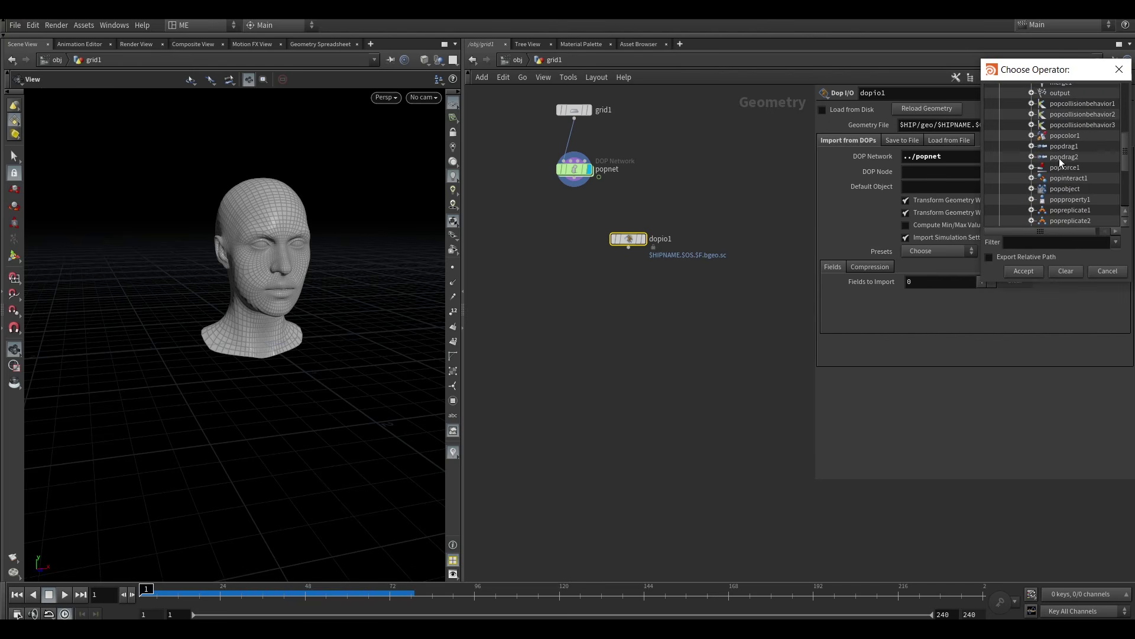
pyautogui.click(1066, 188)
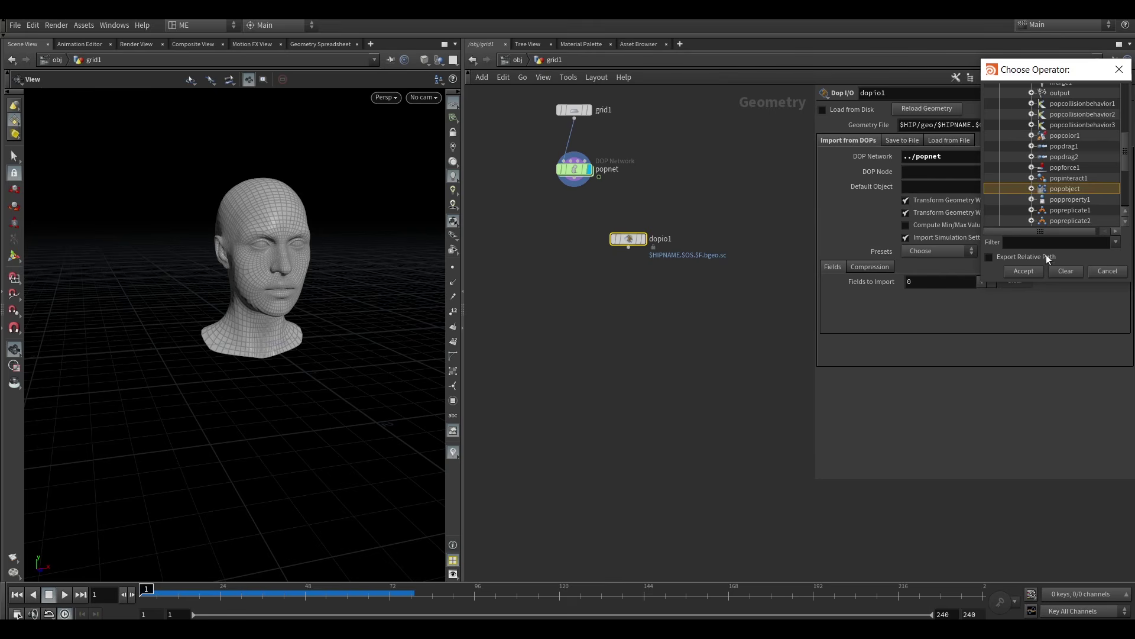
pyautogui.press('Return')
pyautogui.click(926, 251)
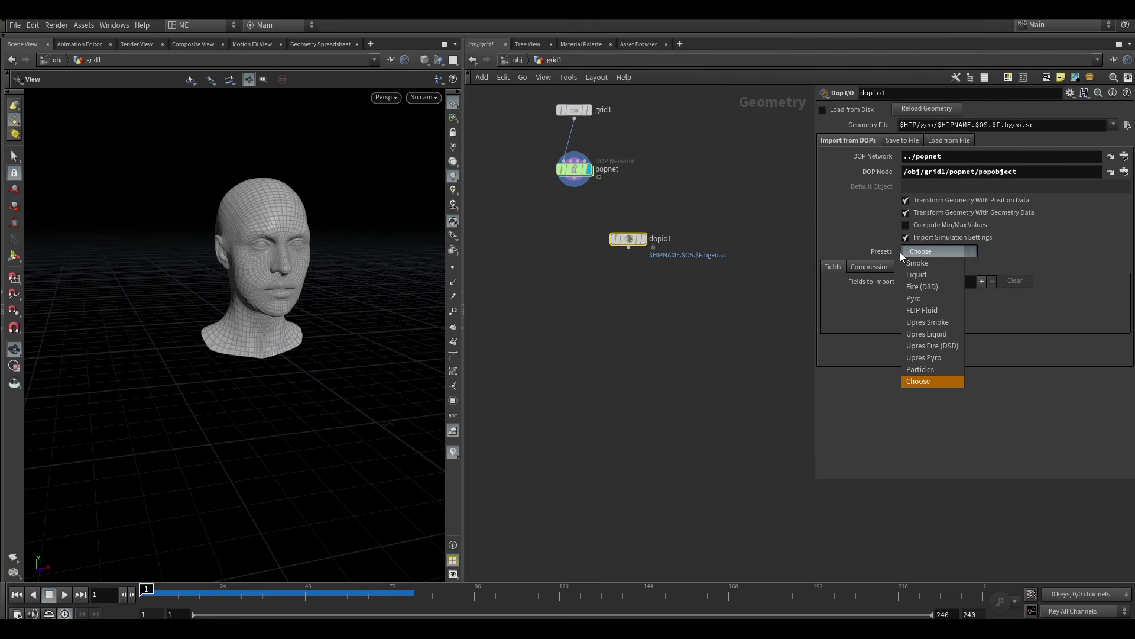
pyautogui.click(933, 369)
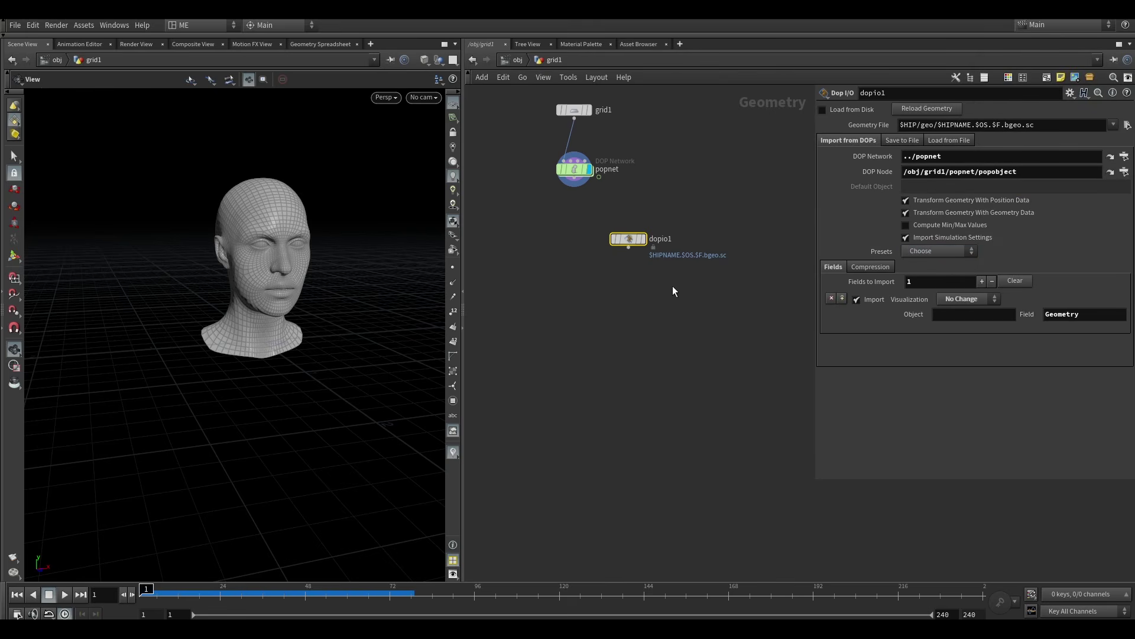
# Display dopio1, play the imported particles while viewing the head from different angles, and stop playback.
pyautogui.click(644, 239)
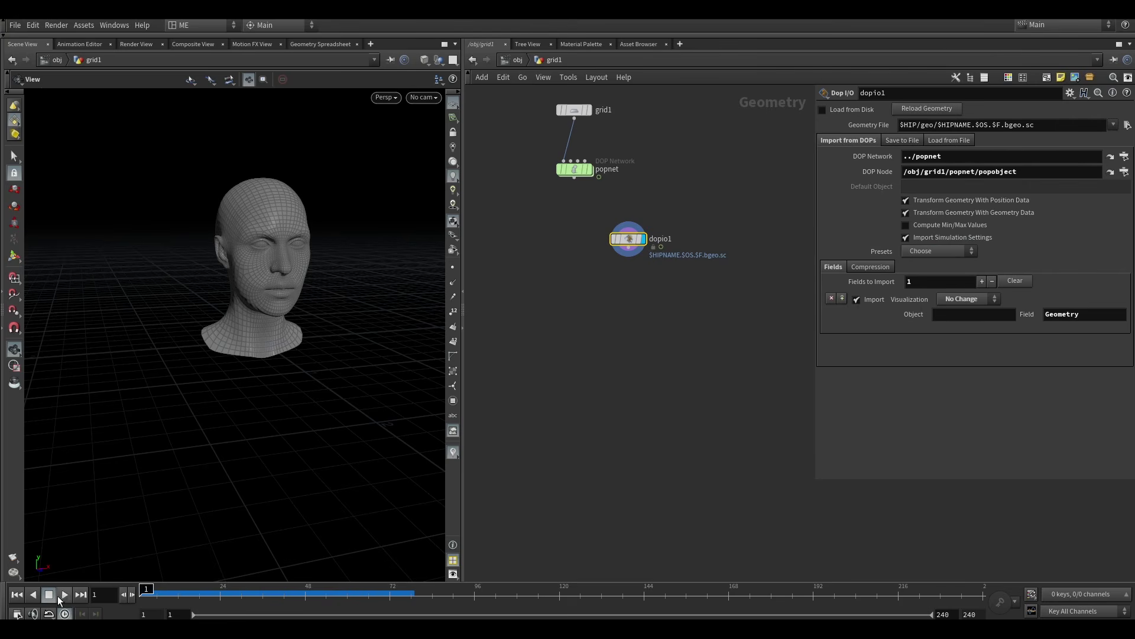
pyautogui.click(65, 594)
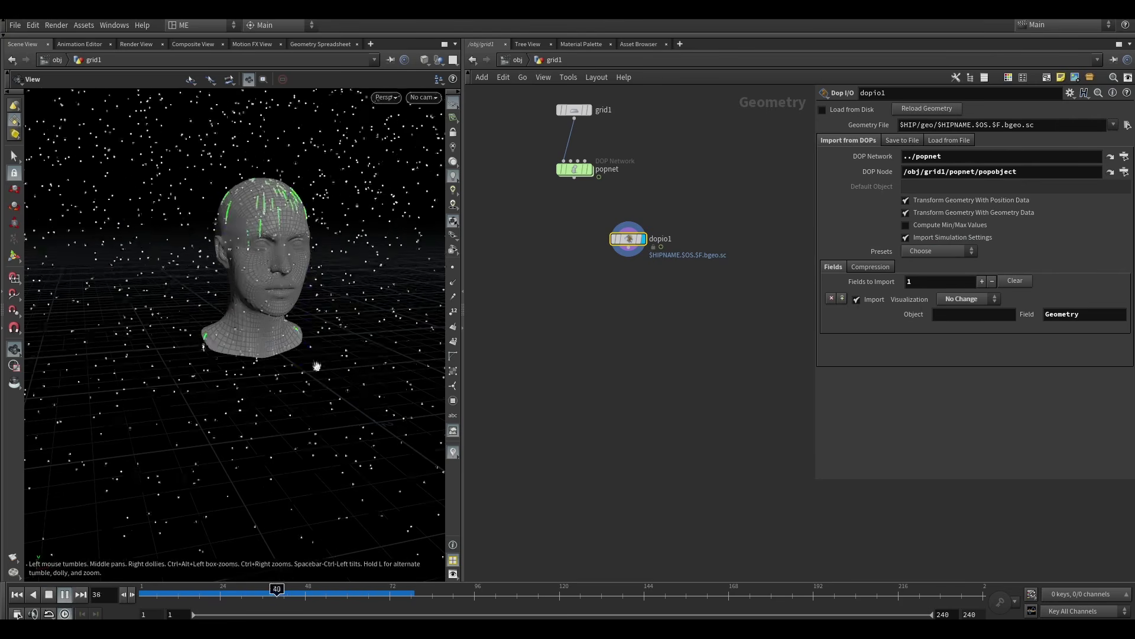
pyautogui.moveTo(316, 366); pyautogui.dragTo(280, 353)
pyautogui.moveTo(296, 352); pyautogui.dragTo(282, 318, button='right')
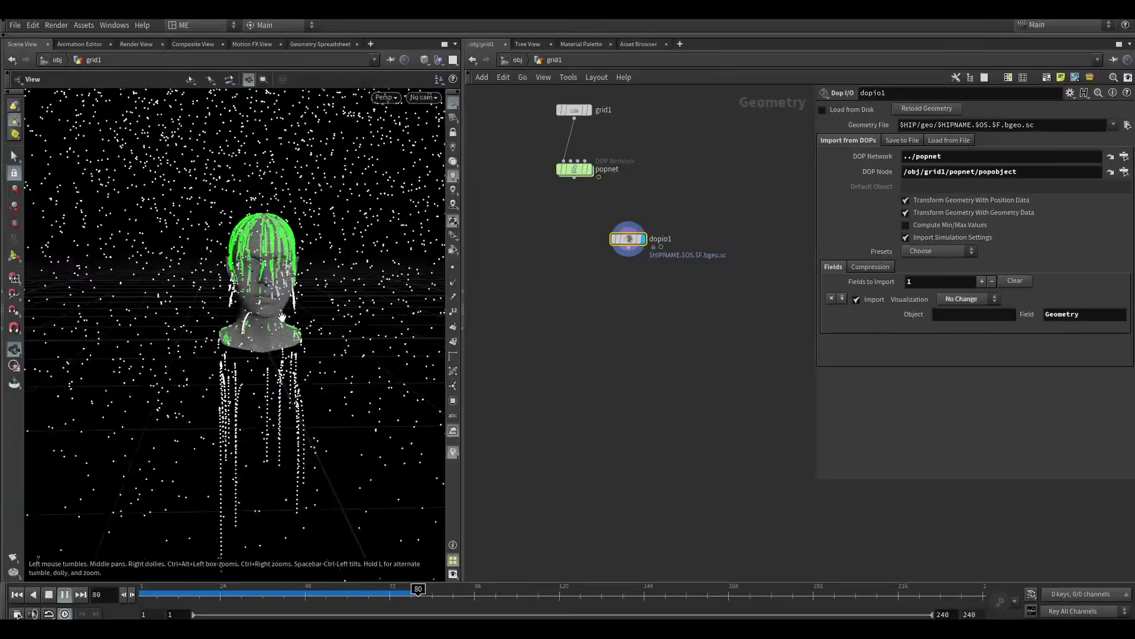
pyautogui.moveTo(282, 318); pyautogui.dragTo(294, 327)
pyautogui.click(67, 595)
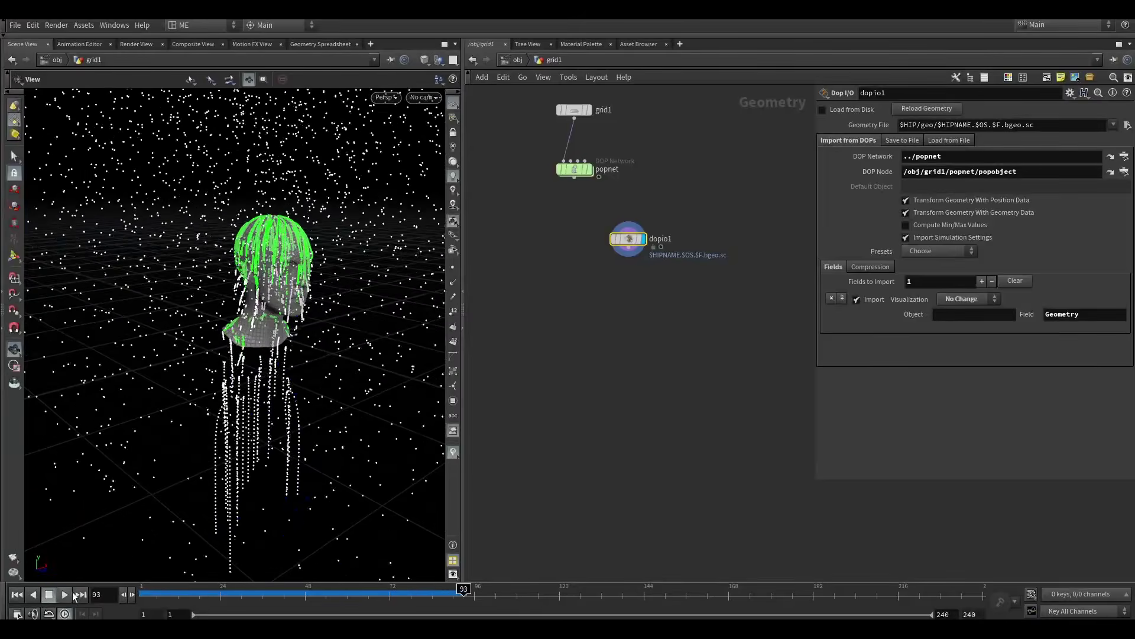
# Examine dopio1's point attributes and groups in its node information, and look over the whole particle cloud.
pyautogui.click(604, 240)
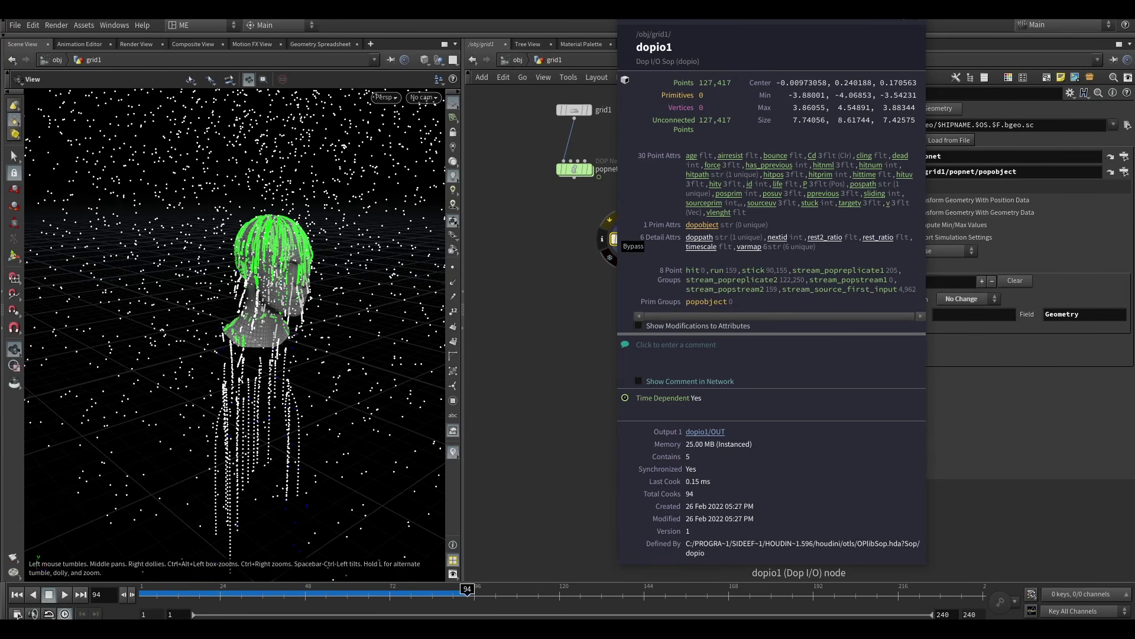
pyautogui.moveTo(783, 0); pyautogui.dragTo(741, 55)
pyautogui.click(875, 51)
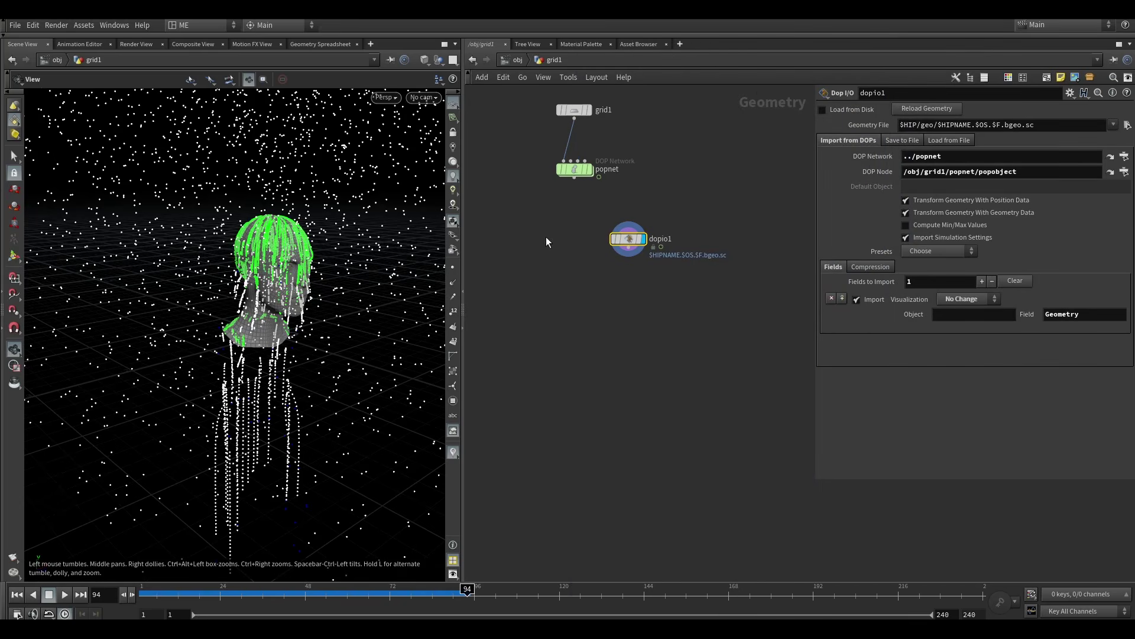
pyautogui.moveTo(307, 288); pyautogui.dragTo(255, 248)
pyautogui.moveTo(255, 248); pyautogui.dragTo(287, 275, button='middle')
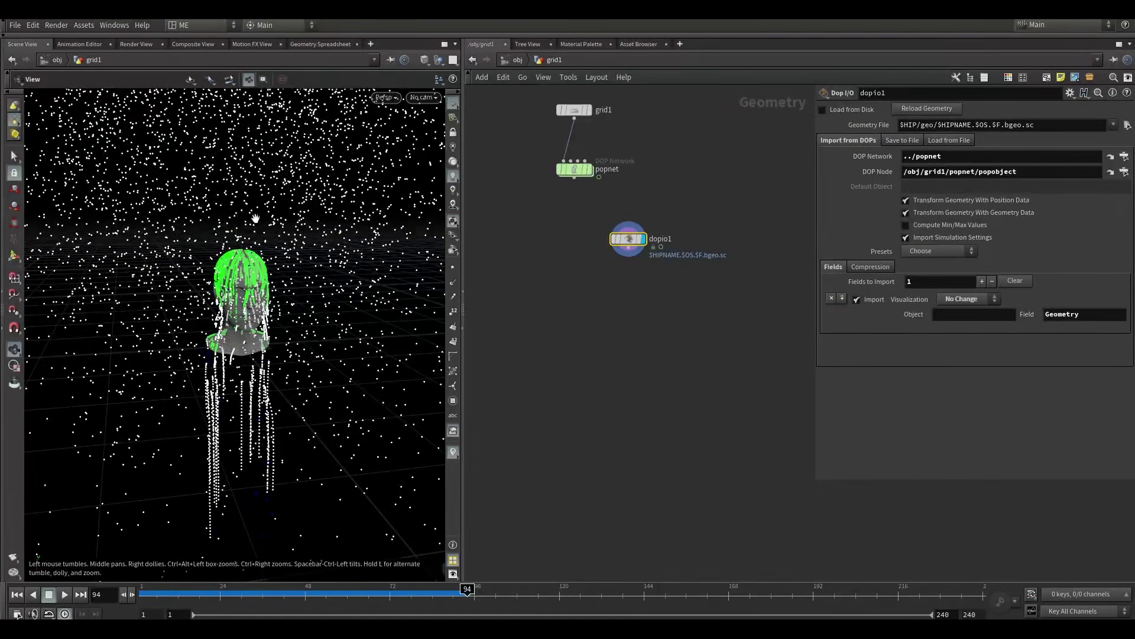
pyautogui.scroll(-4, 250, 255)
# Add a Delete node wired to dopio1's output and position it below dopio1.
pyautogui.scroll(1, 251, 254)
pyautogui.scroll(3, 617, 276)
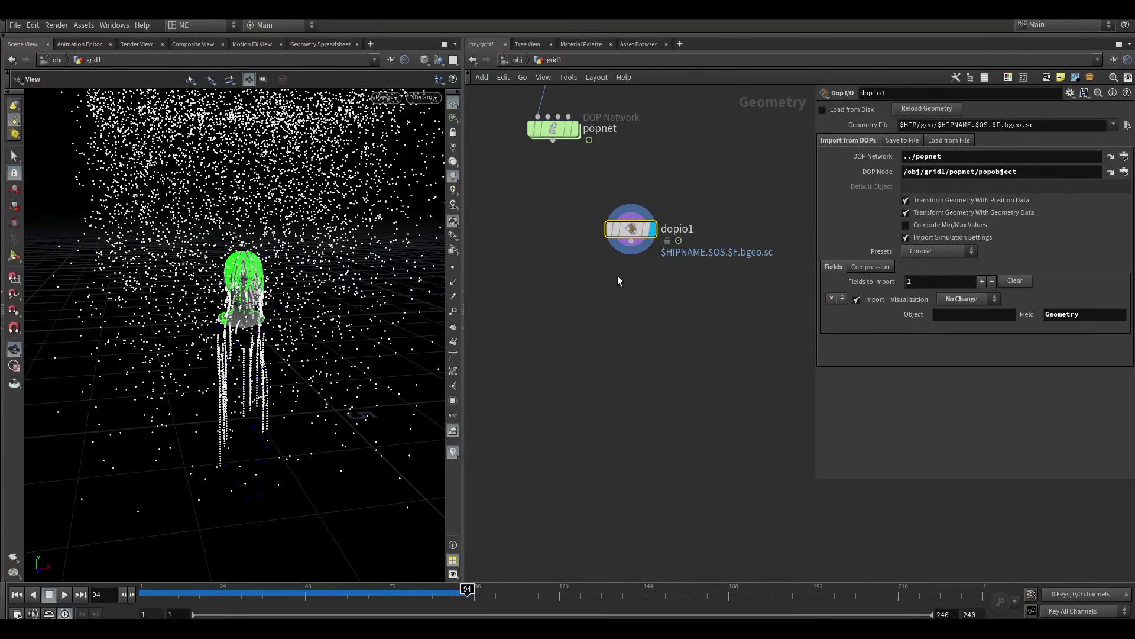
pyautogui.moveTo(655, 238); pyautogui.dragTo(573, 329)
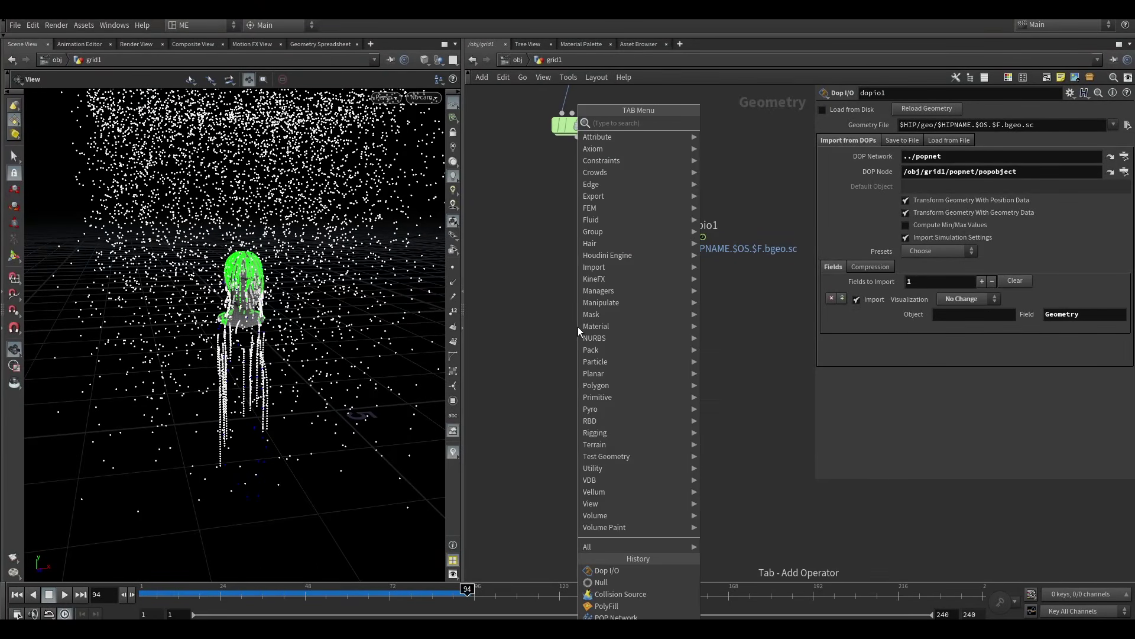
pyautogui.write('dele')
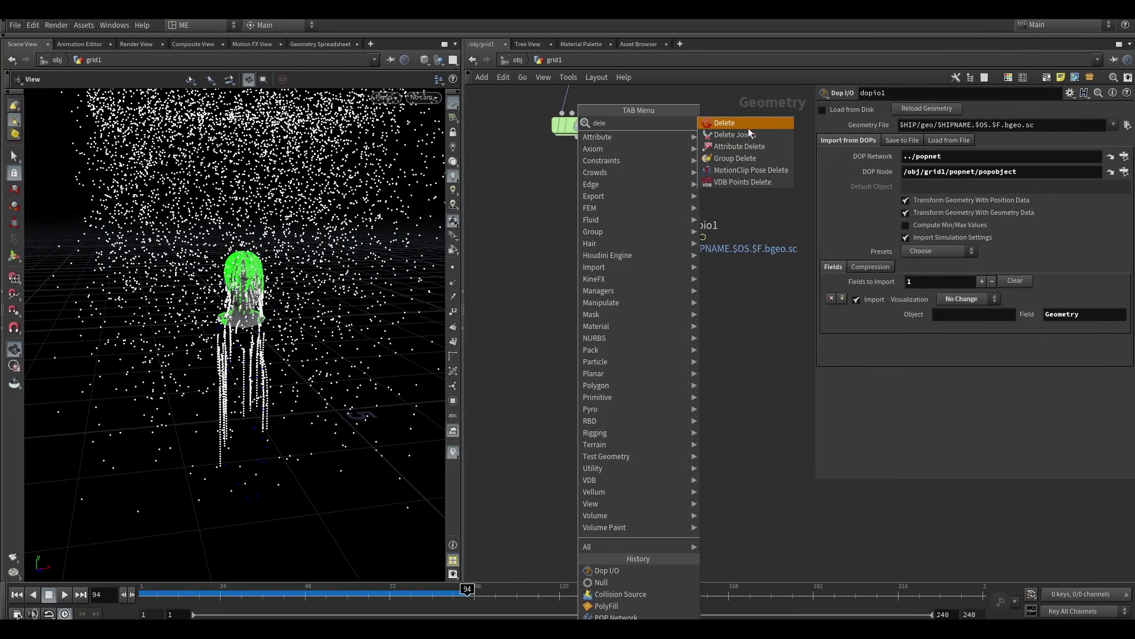
pyautogui.click(748, 129)
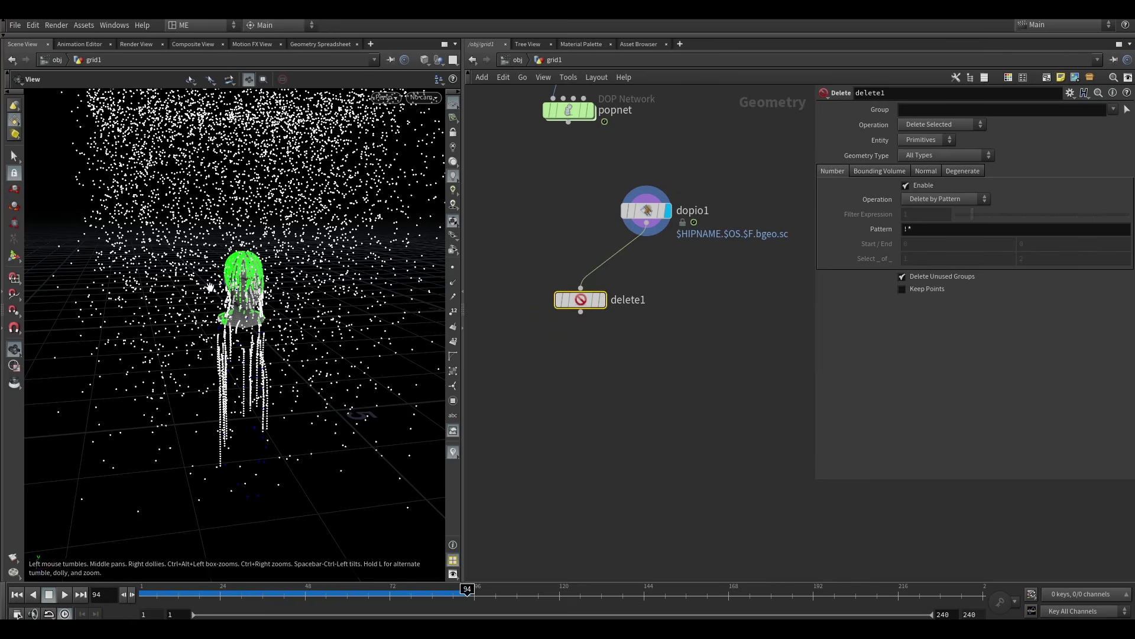
pyautogui.moveTo(577, 305); pyautogui.dragTo(571, 329)
# Insert an Attribute Delete node between dopio1 and delete1, with Cd as the point attribute to remove.
pyautogui.press('Tab')
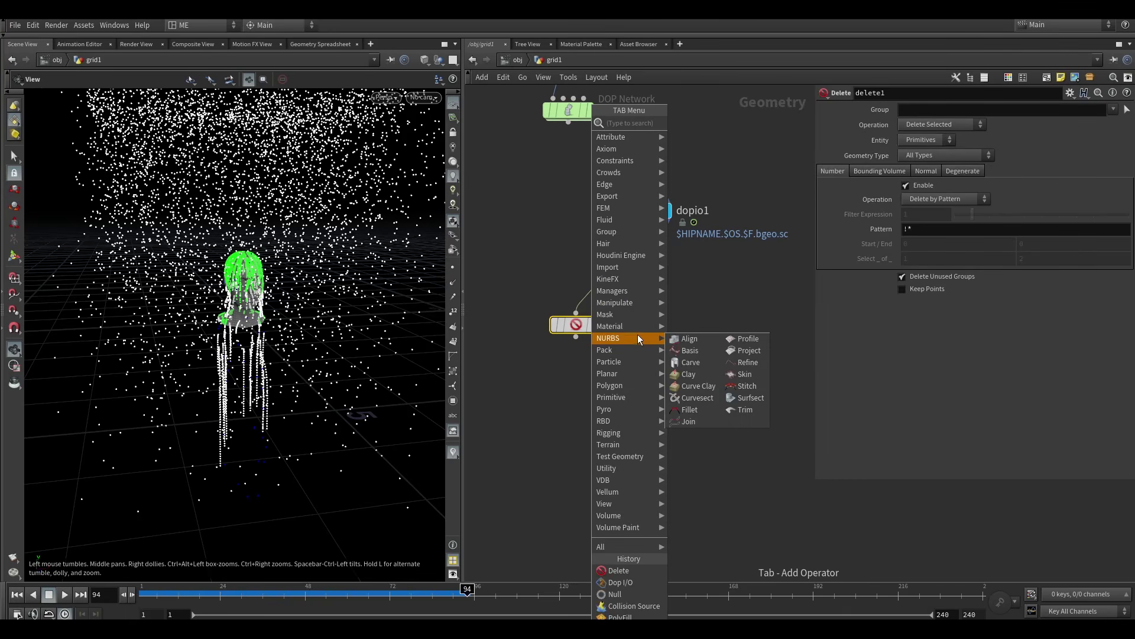
pyautogui.write('att')
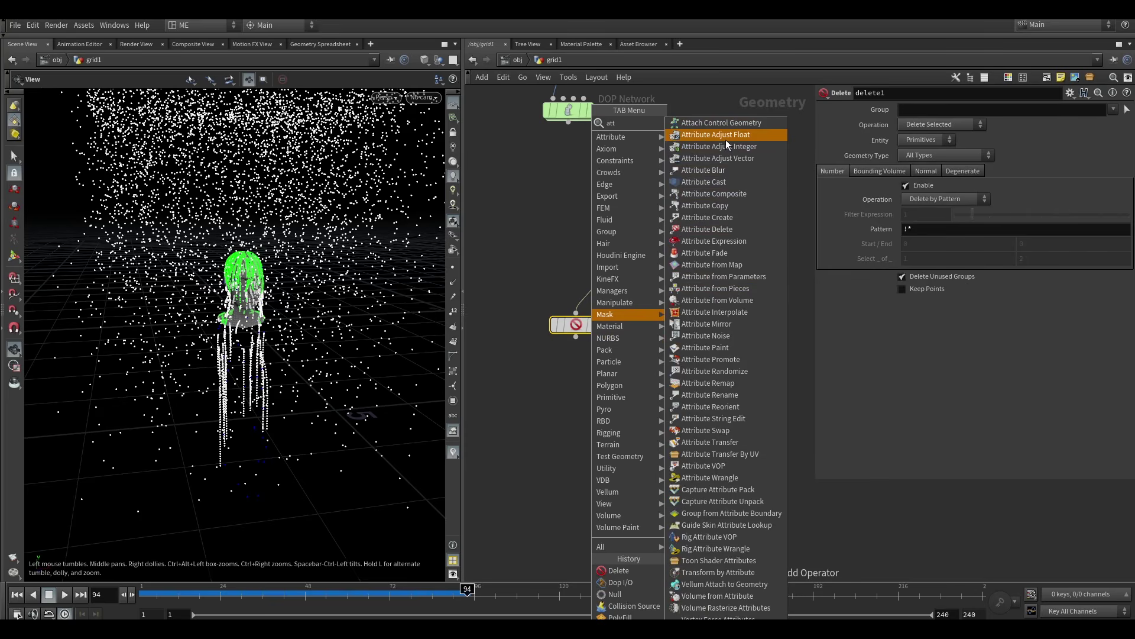
pyautogui.write('de')
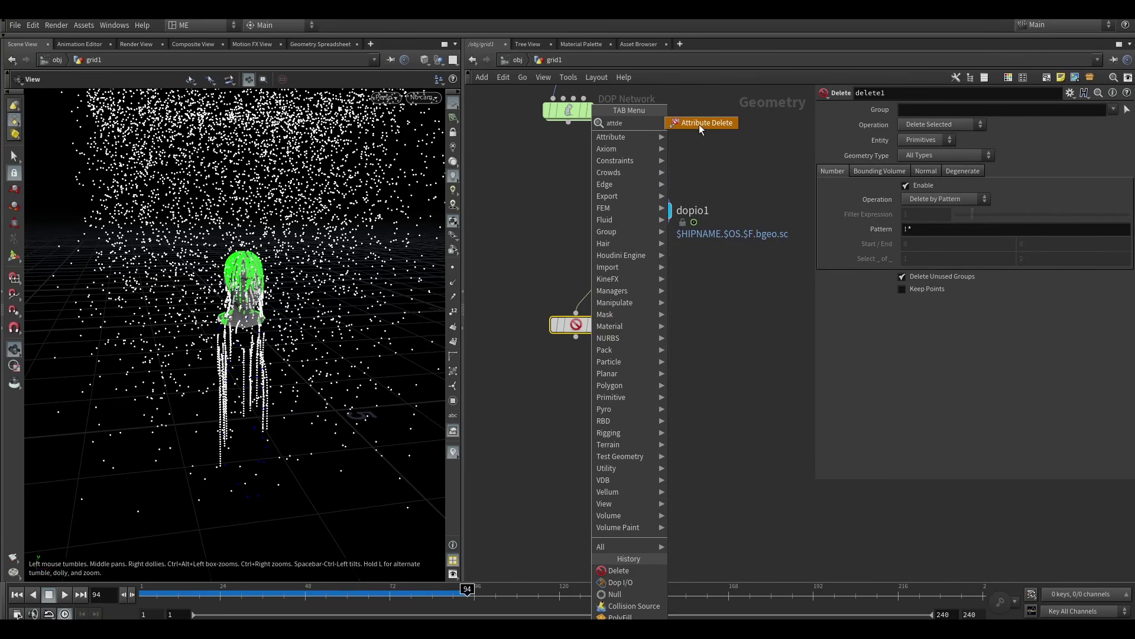
pyautogui.click(699, 125)
pyautogui.click(623, 271)
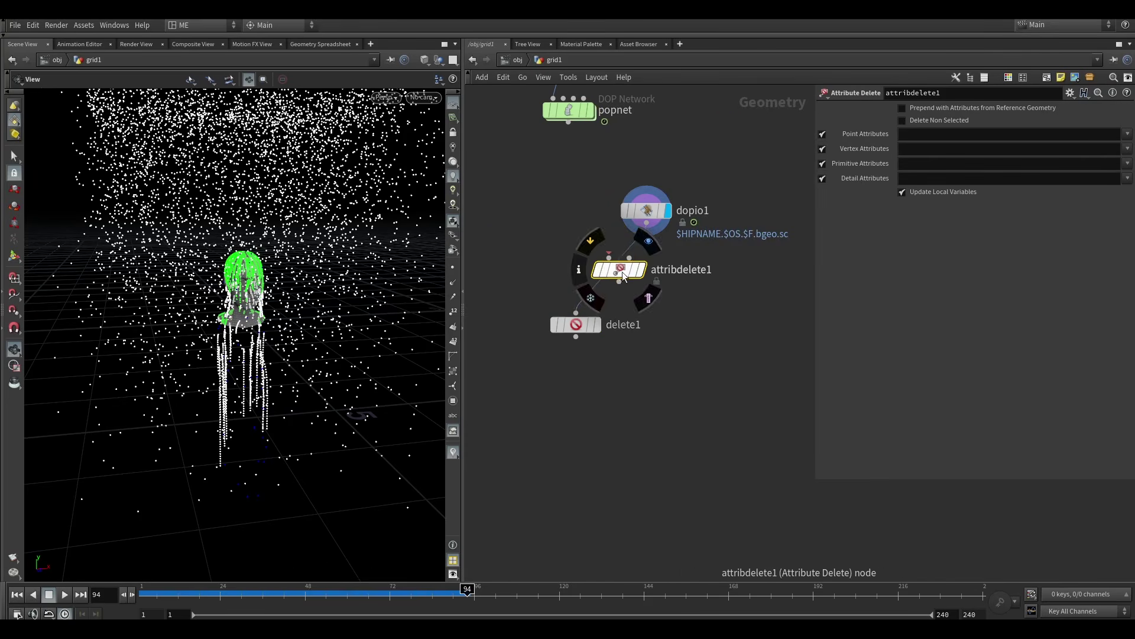
pyautogui.click(923, 133)
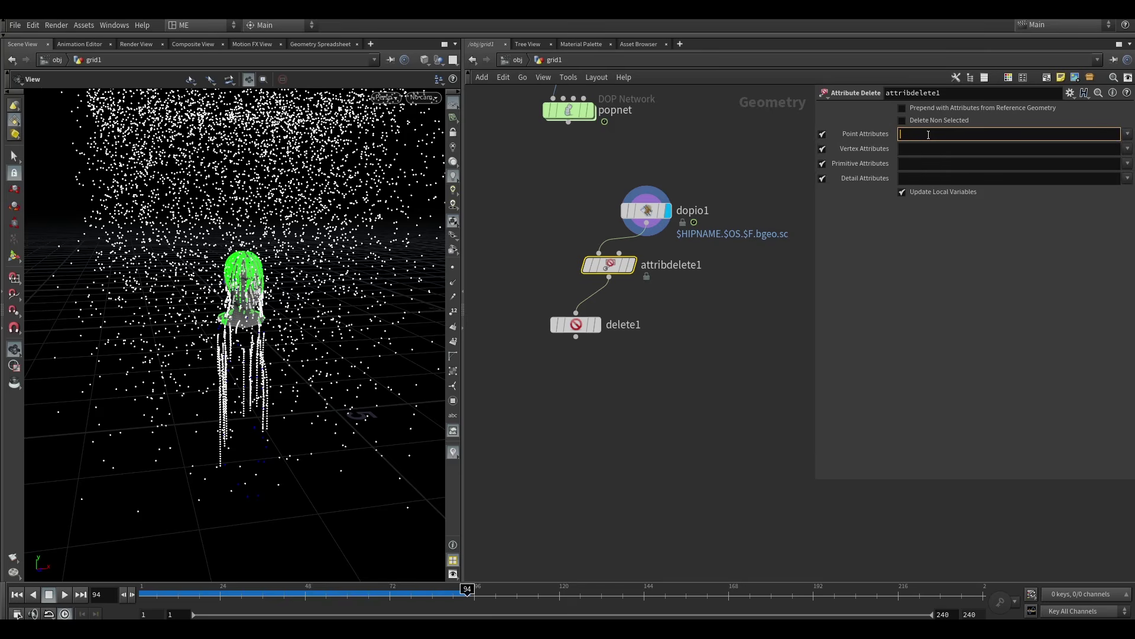
pyautogui.click(758, 385)
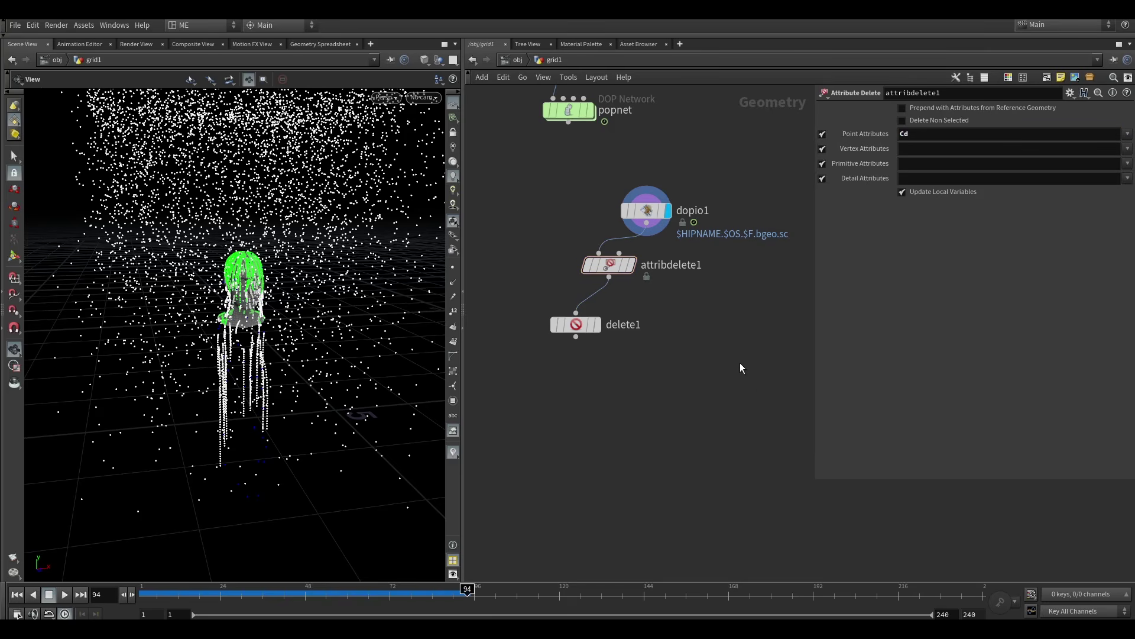
# Play the simulation from the first frame, display delete1 while inspecting the head, and rewind to frame 1.
pyautogui.click(16, 595)
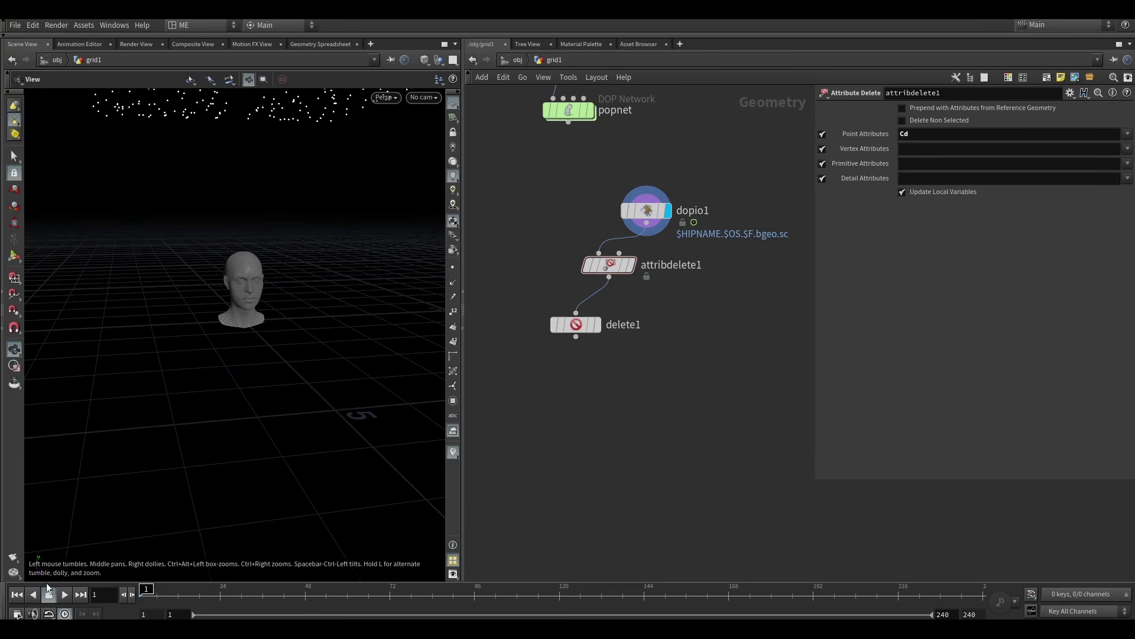
pyautogui.click(65, 594)
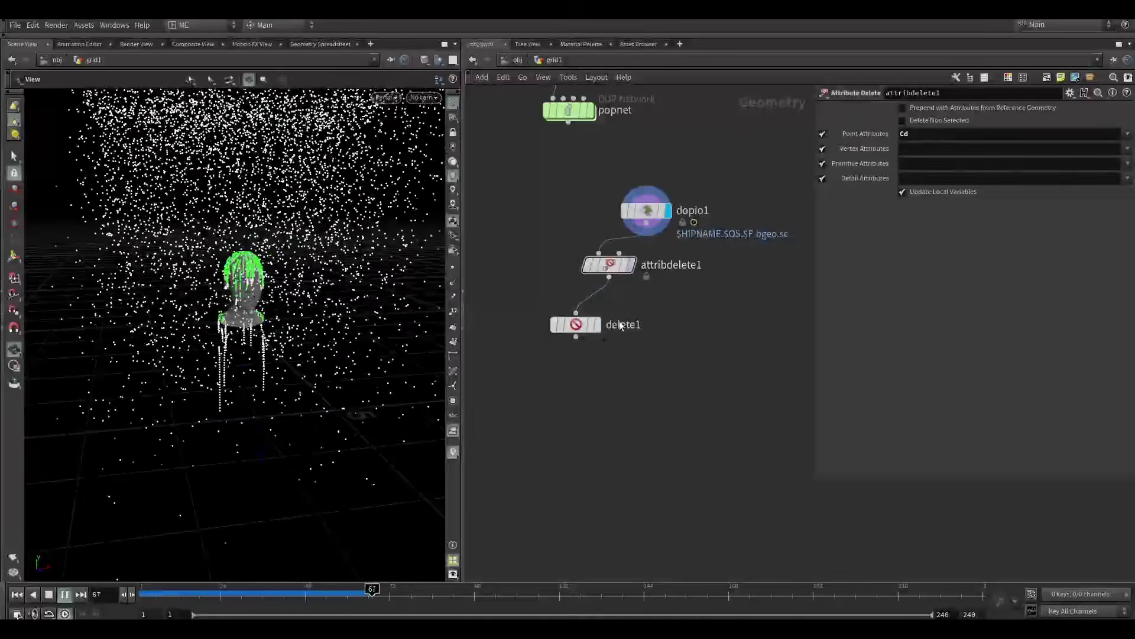
pyautogui.click(597, 325)
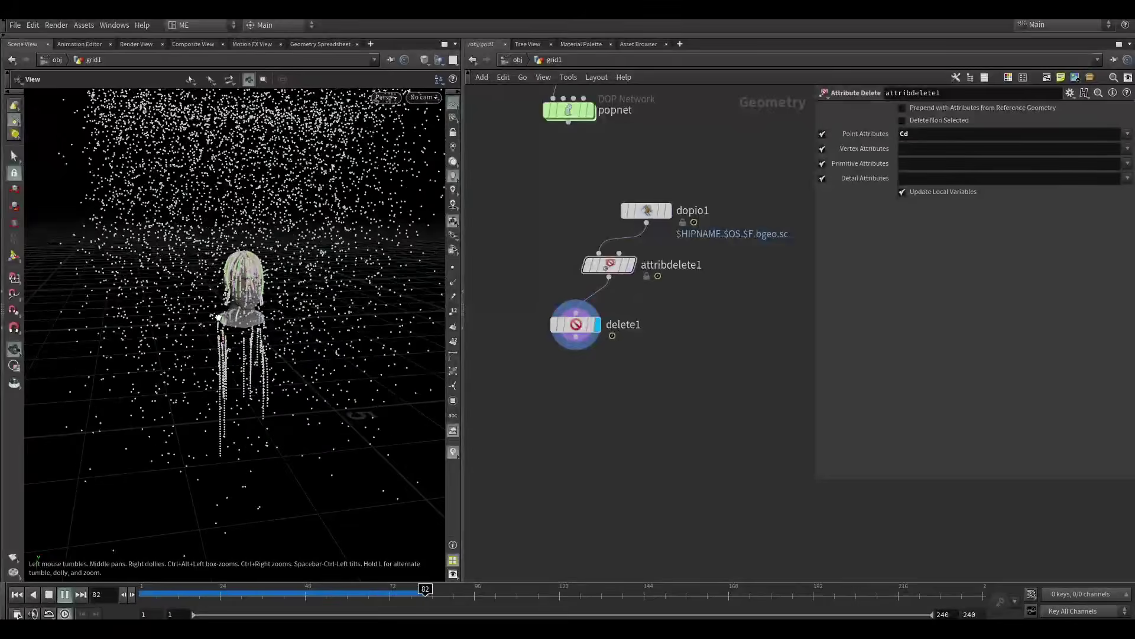
pyautogui.moveTo(281, 308); pyautogui.dragTo(254, 276)
pyautogui.scroll(5, 260, 278)
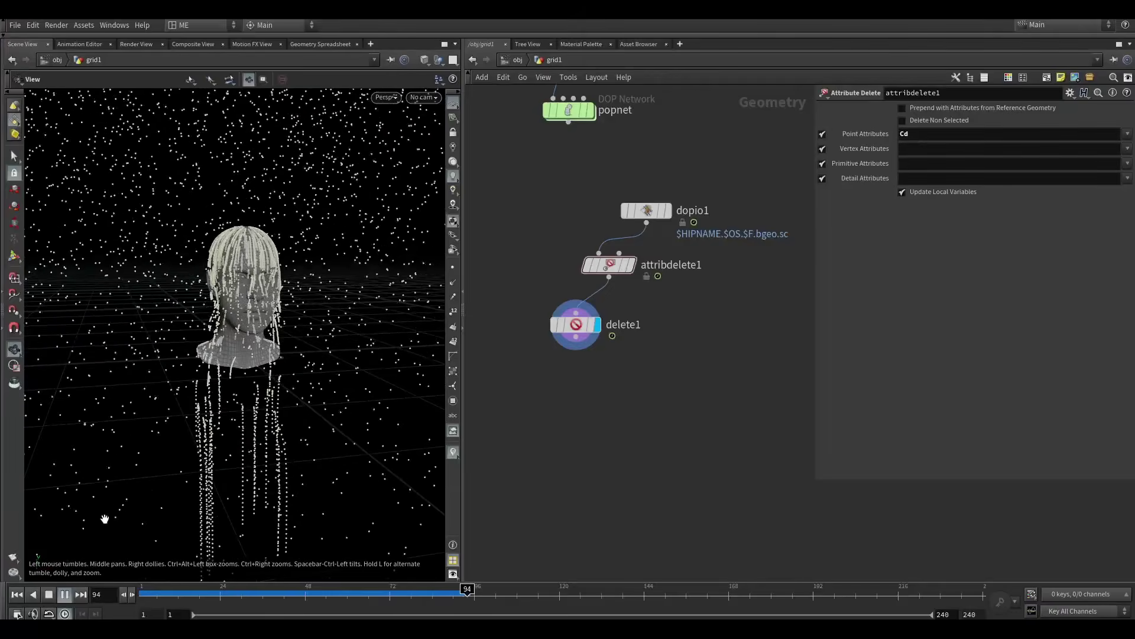
pyautogui.click(65, 598)
pyautogui.click(17, 596)
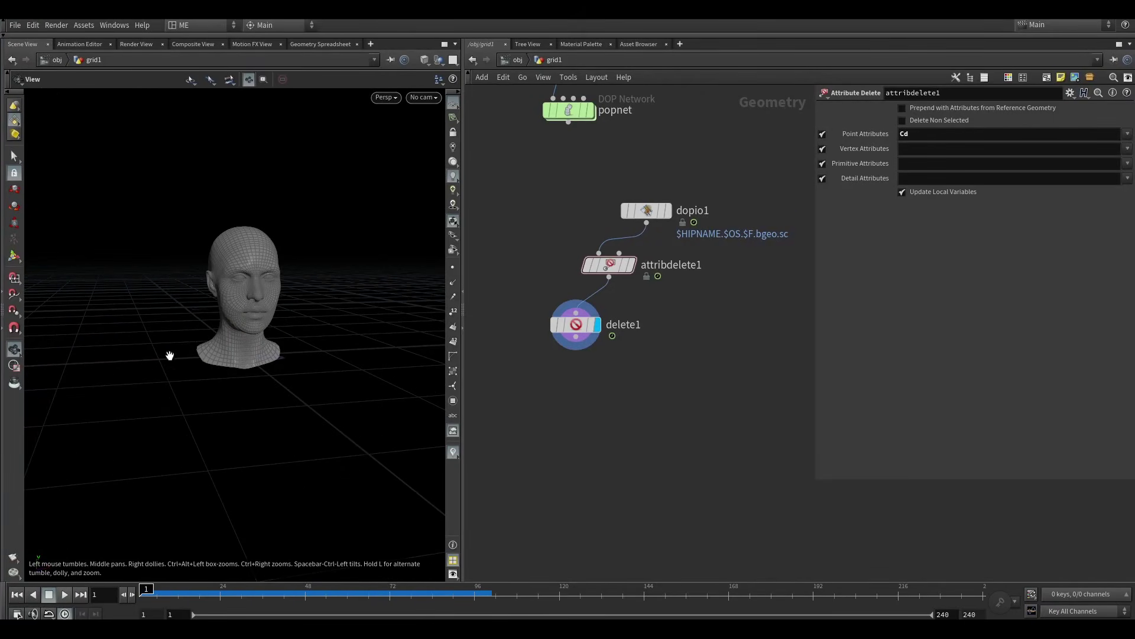
# Set delete1's Group to the hit and stick groups.
pyautogui.scroll(-7, 277, 330)
pyautogui.moveTo(261, 309); pyautogui.dragTo(276, 268)
pyautogui.moveTo(196, 193); pyautogui.dragTo(266, 253)
pyautogui.scroll(3, 275, 254)
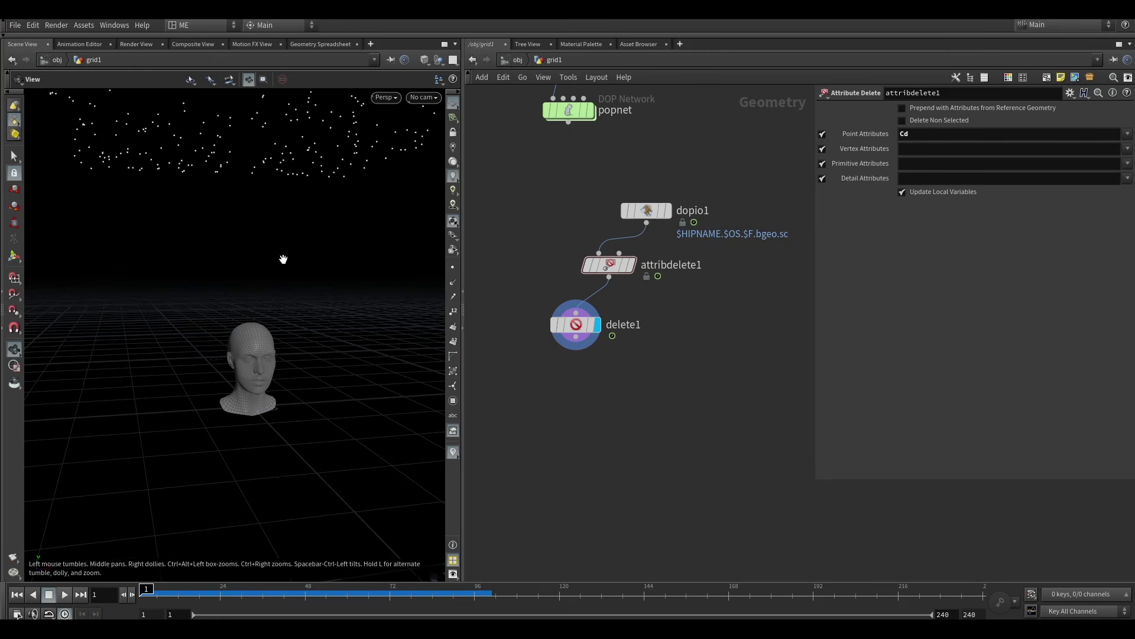
pyautogui.click(582, 326)
pyautogui.click(1112, 109)
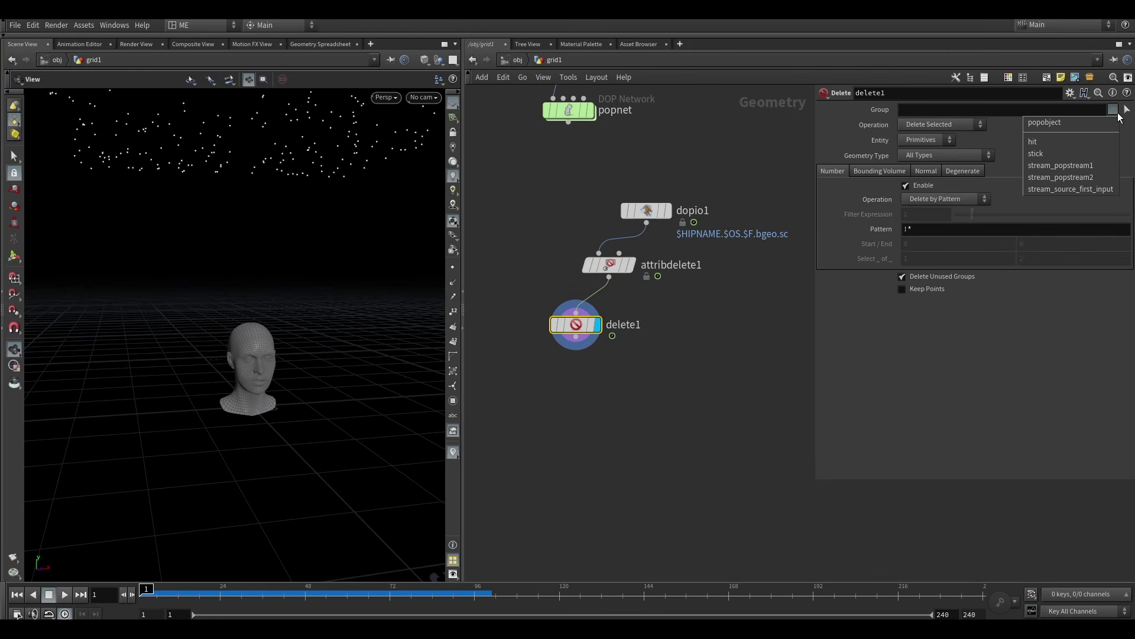
pyautogui.click(1064, 141)
pyautogui.click(1112, 108)
pyautogui.click(1077, 154)
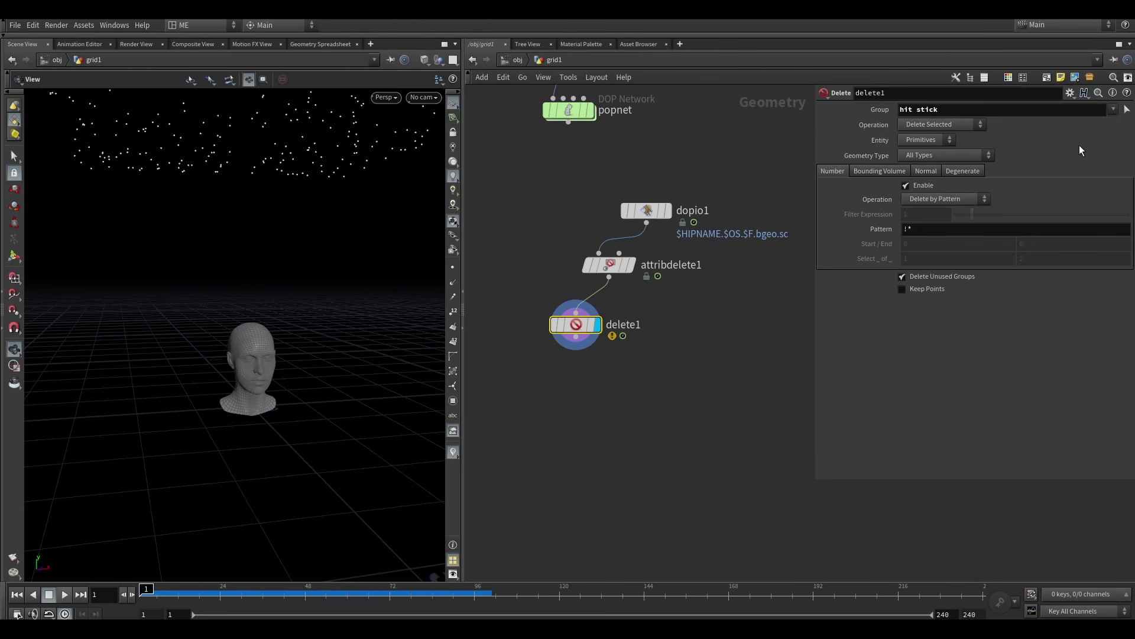
# Set delete1's Entity to Points and add stream_popreplicate1 and stream_popreplicate2 to its Group.
pyautogui.click(1112, 109)
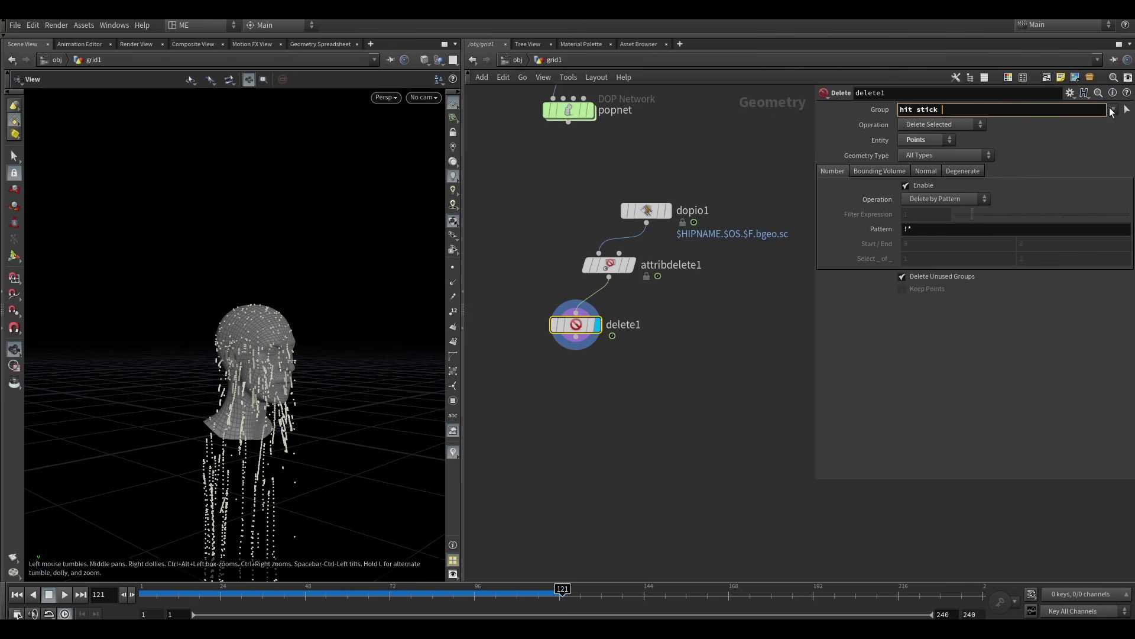
pyautogui.click(1111, 109)
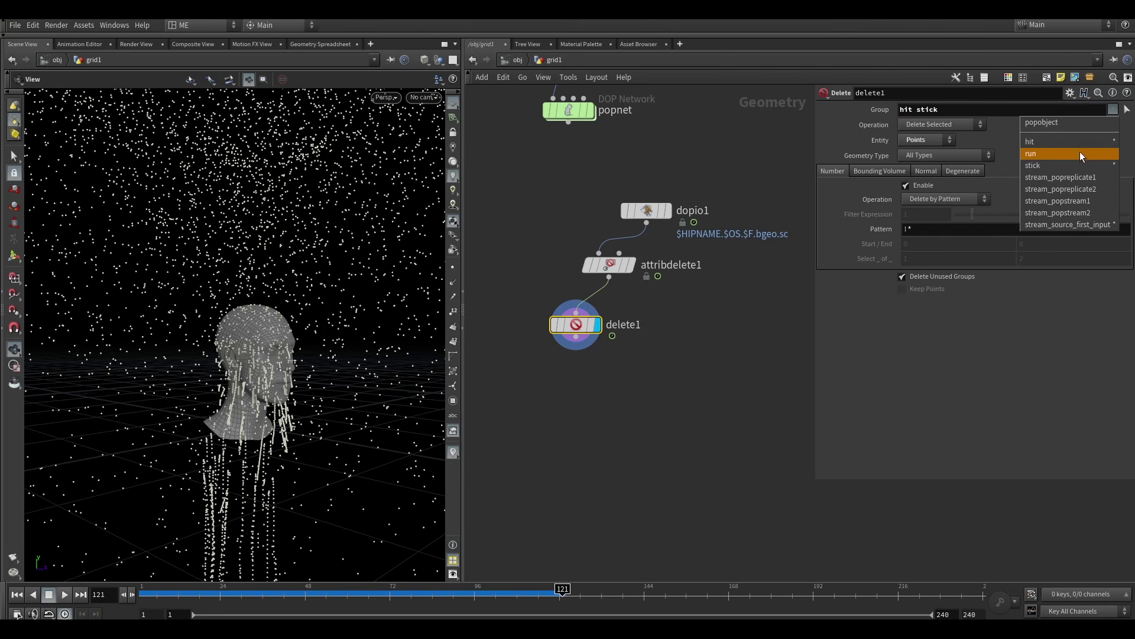
pyautogui.click(1071, 178)
pyautogui.click(1113, 109)
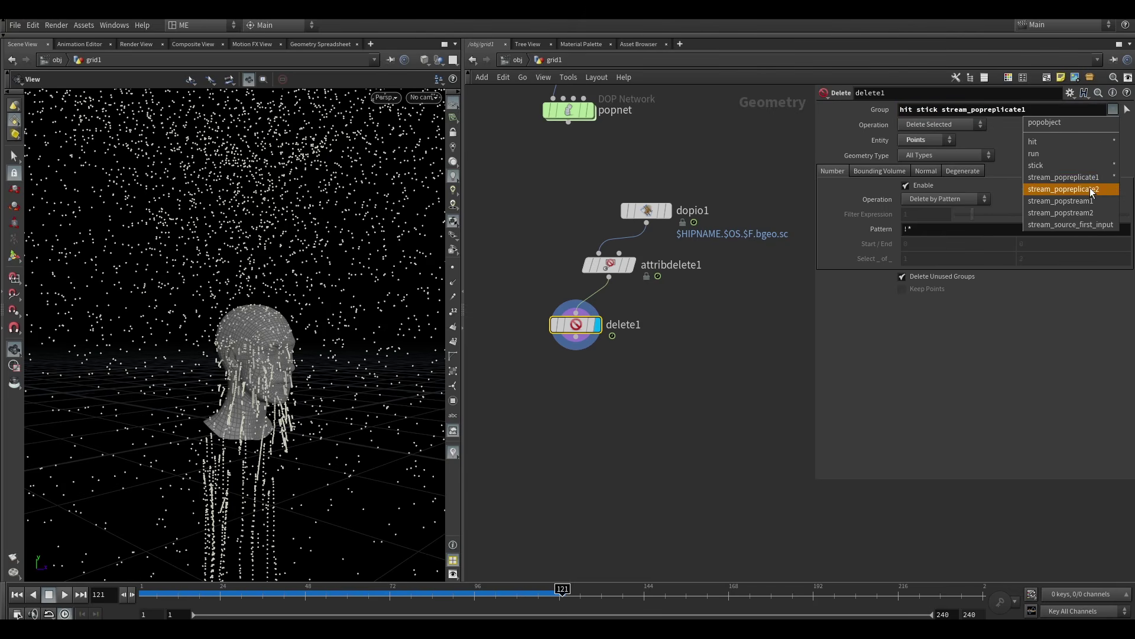
pyautogui.click(1092, 189)
# Play the simulation from the first frame and switch delete1's Operation to Delete Non-Selected.
pyautogui.click(16, 594)
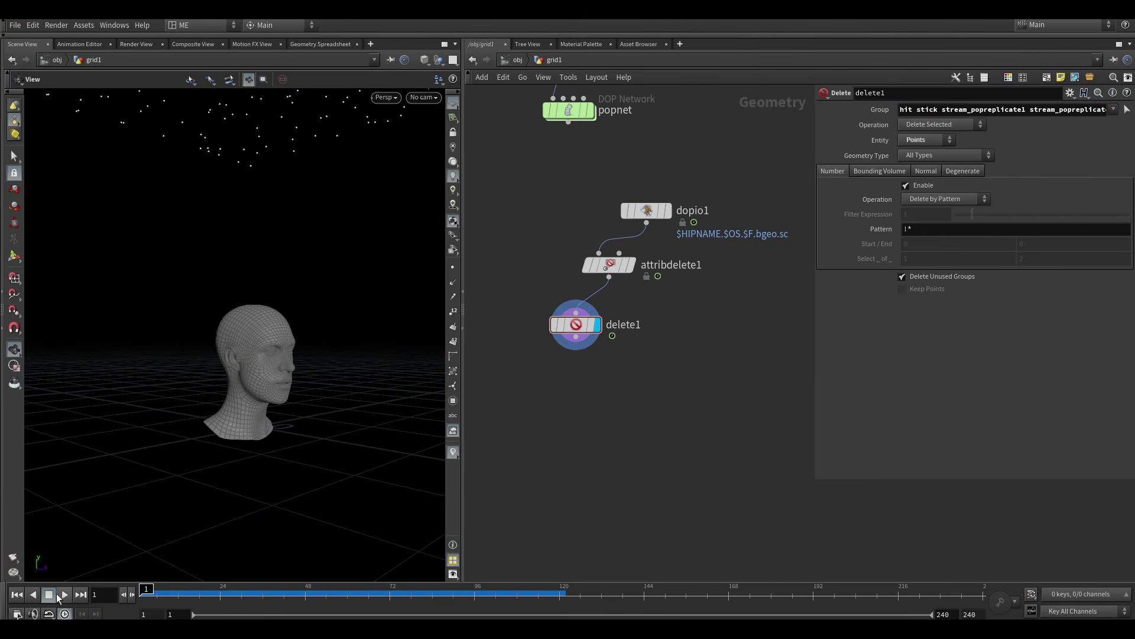
pyautogui.click(65, 595)
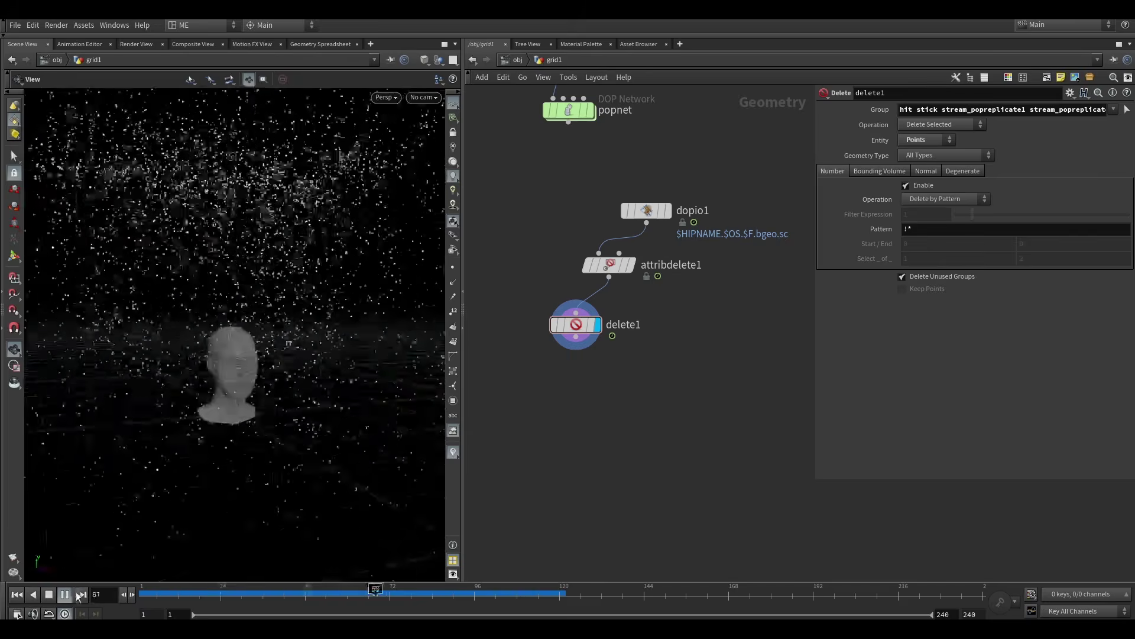
pyautogui.click(946, 125)
pyautogui.click(944, 148)
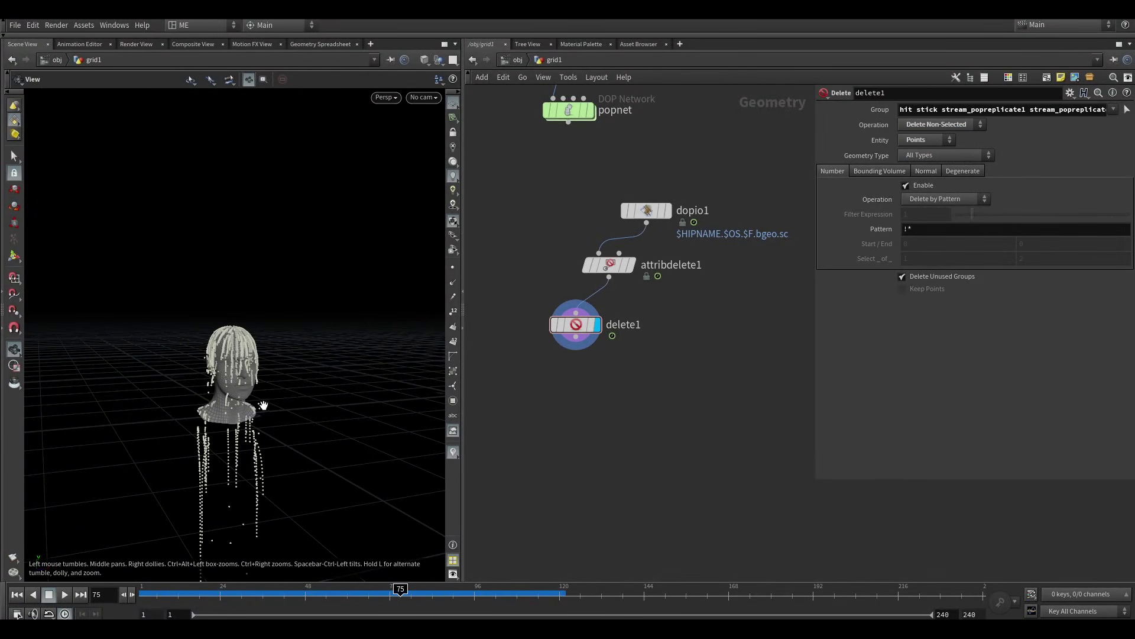
# Inspect the drops and trails on the head from several angles, and replay them briefly from frame 1.
pyautogui.moveTo(264, 406); pyautogui.dragTo(234, 459)
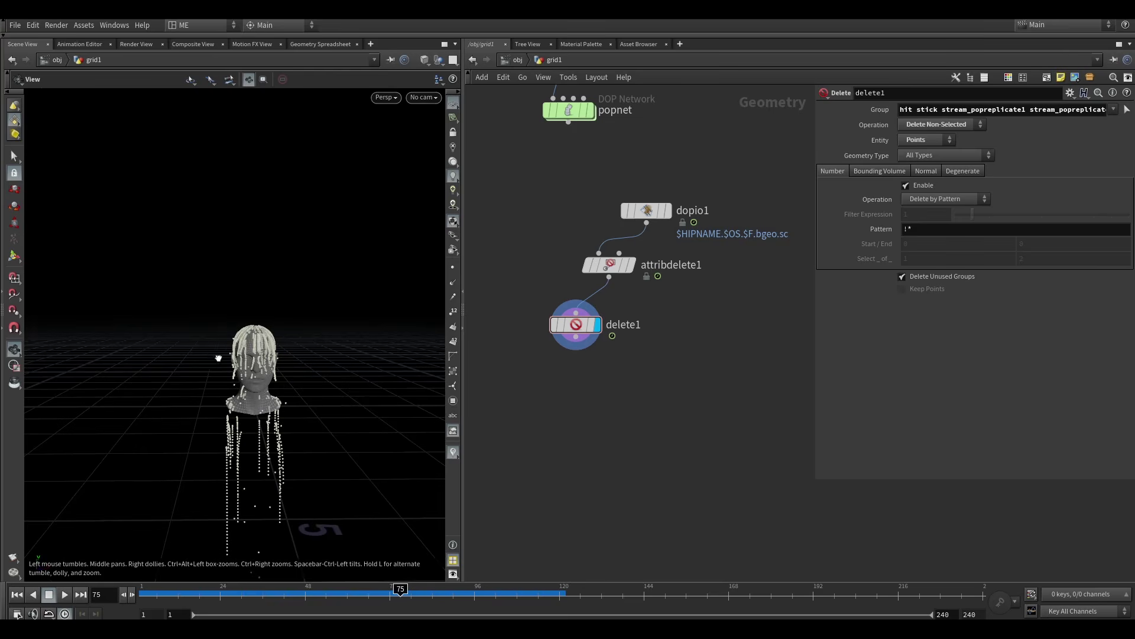
pyautogui.moveTo(219, 358); pyautogui.dragTo(308, 355)
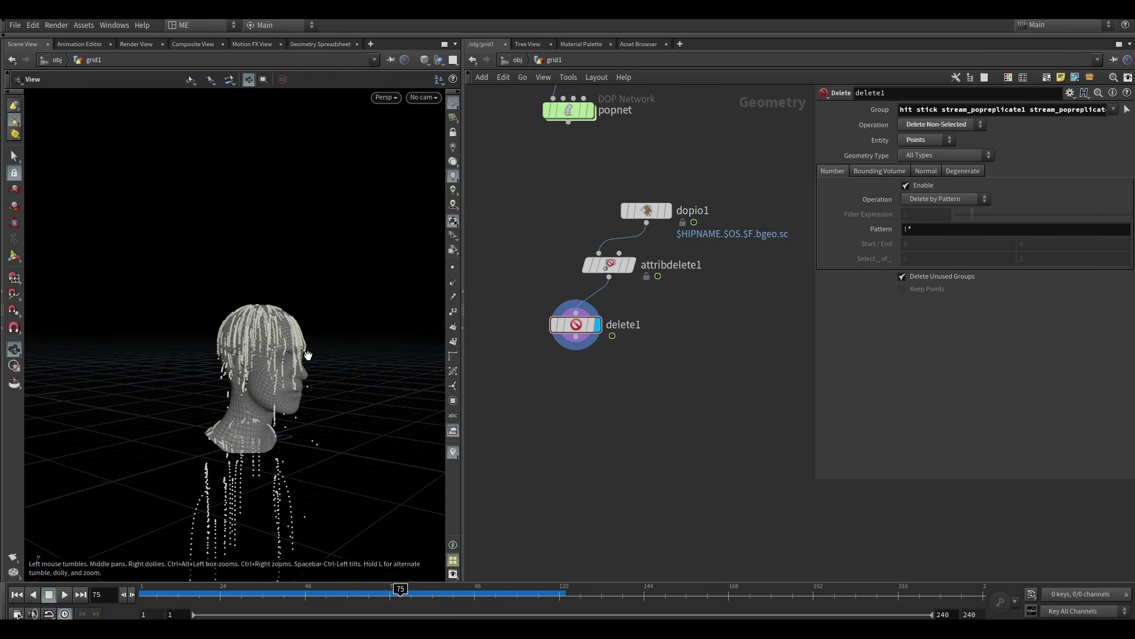
pyautogui.click(17, 595)
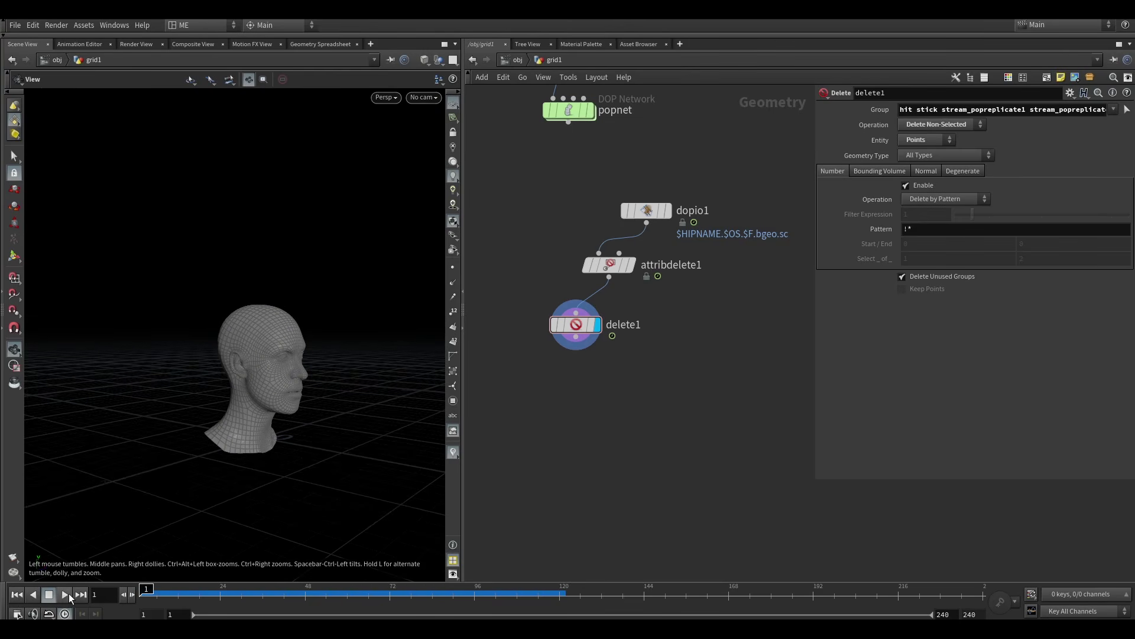
pyautogui.click(65, 594)
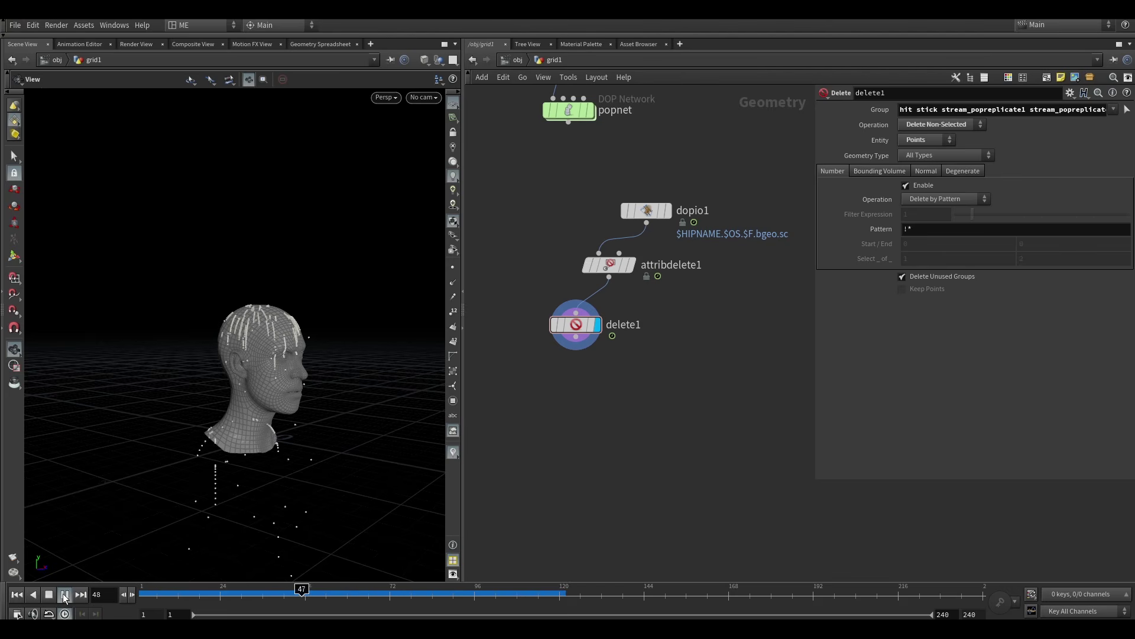
pyautogui.click(63, 594)
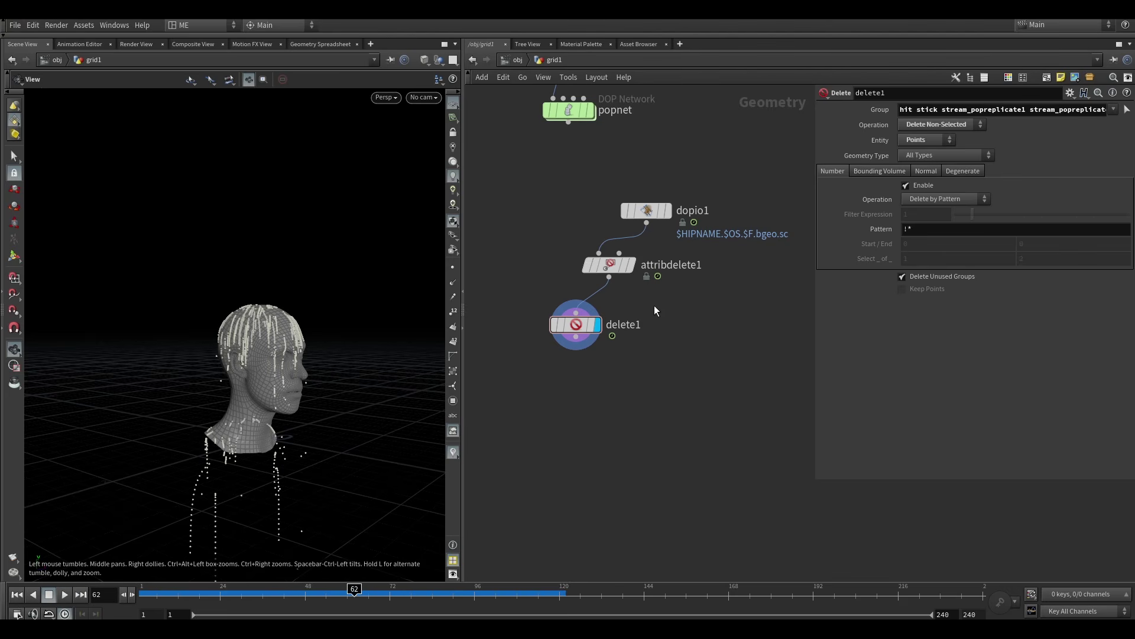
# Set delete1's Operation to Delete Selected and look over the falling rain particles.
pyautogui.click(931, 124)
pyautogui.click(923, 135)
pyautogui.scroll(-6, 324, 296)
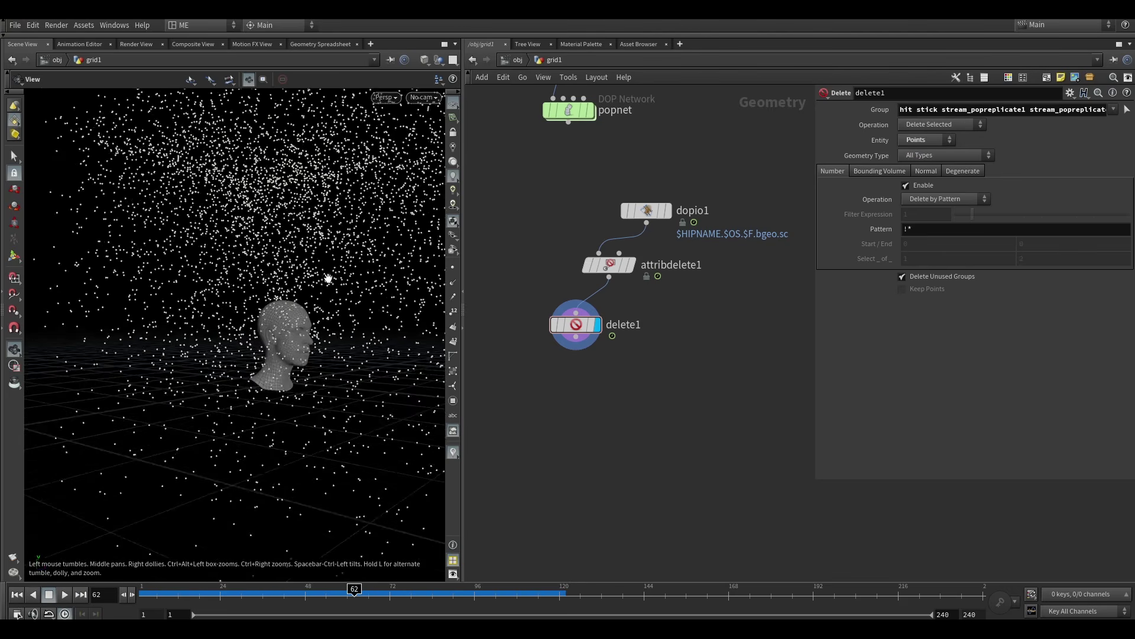
pyautogui.moveTo(266, 295); pyautogui.dragTo(304, 306)
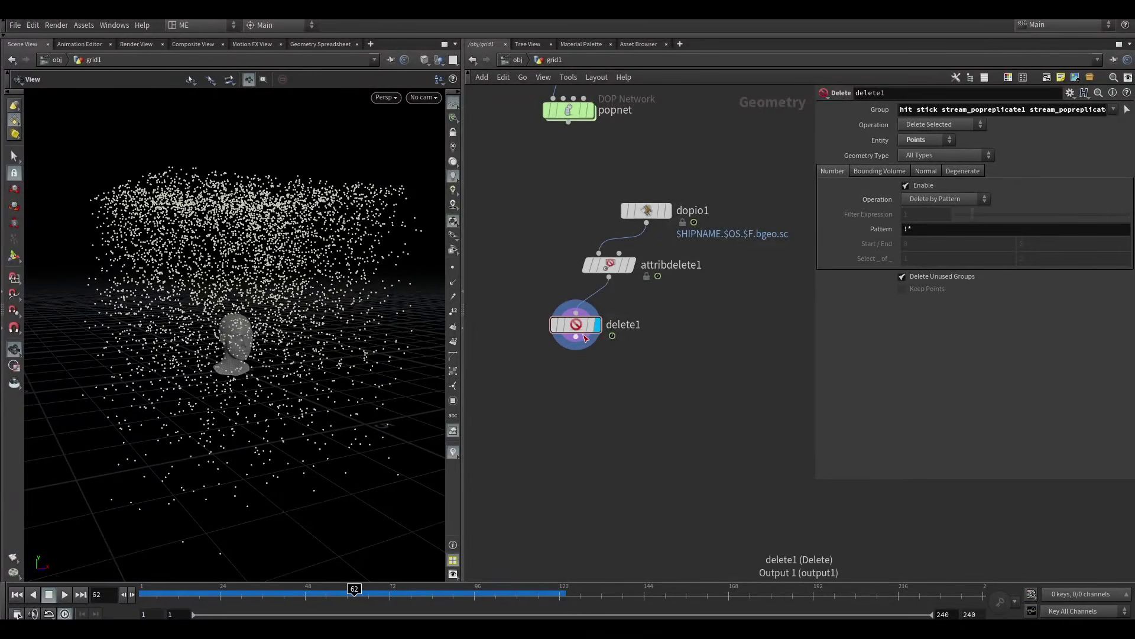
# Add a Sphere node beside delete1 and display it.
pyautogui.moveTo(580, 328); pyautogui.dragTo(573, 329)
pyautogui.press('Tab')
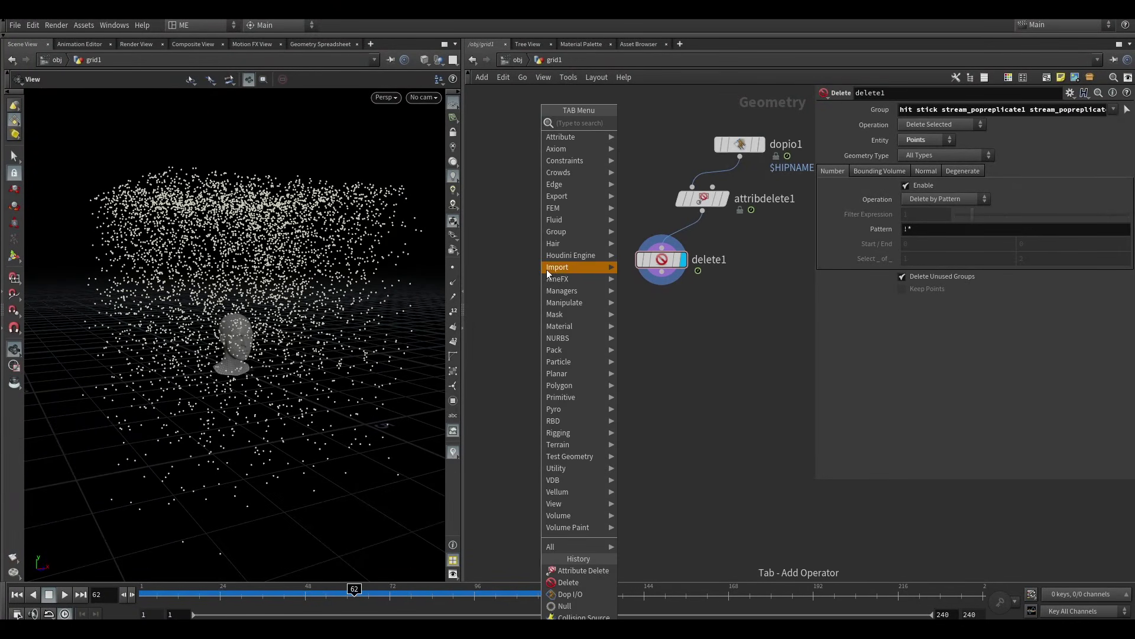
pyautogui.write('spher')
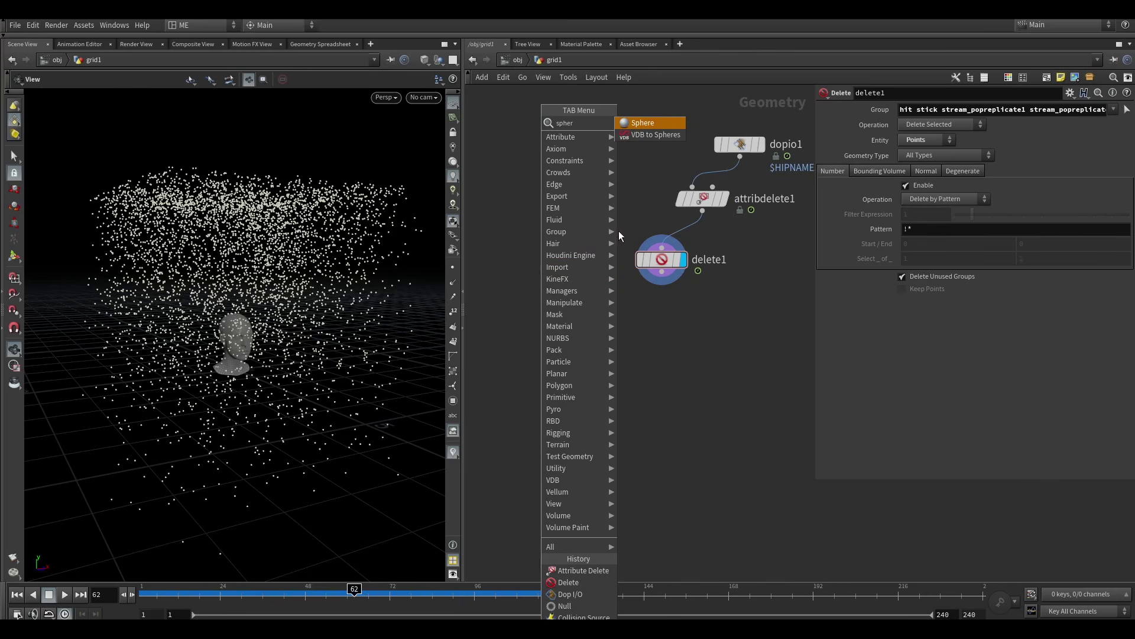
pyautogui.press('Return')
pyautogui.click(526, 268)
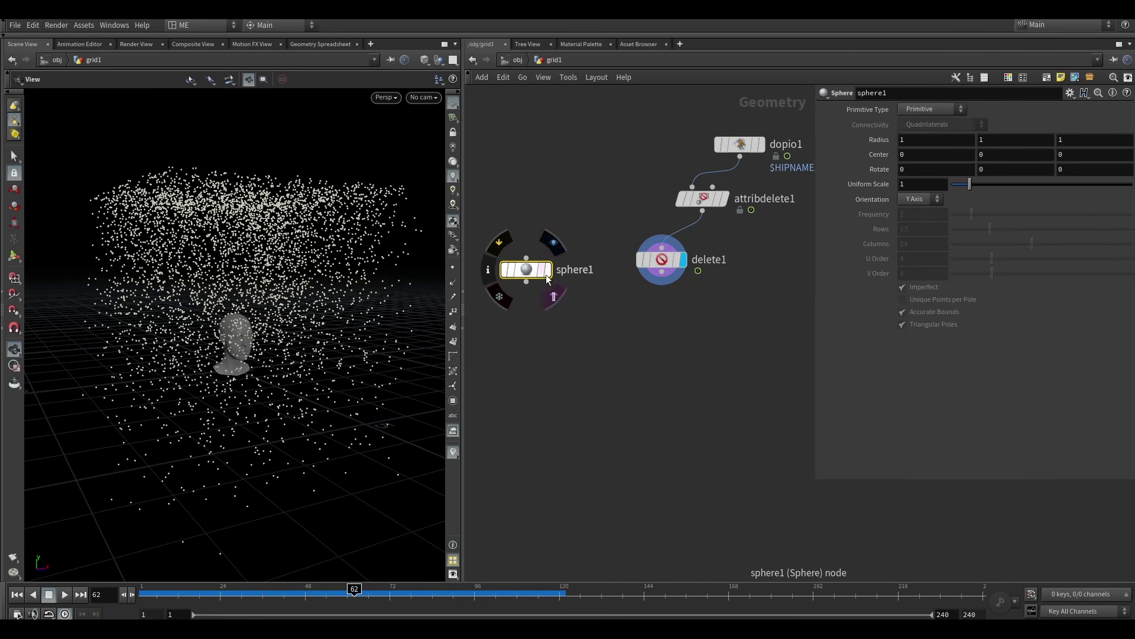
pyautogui.click(548, 270)
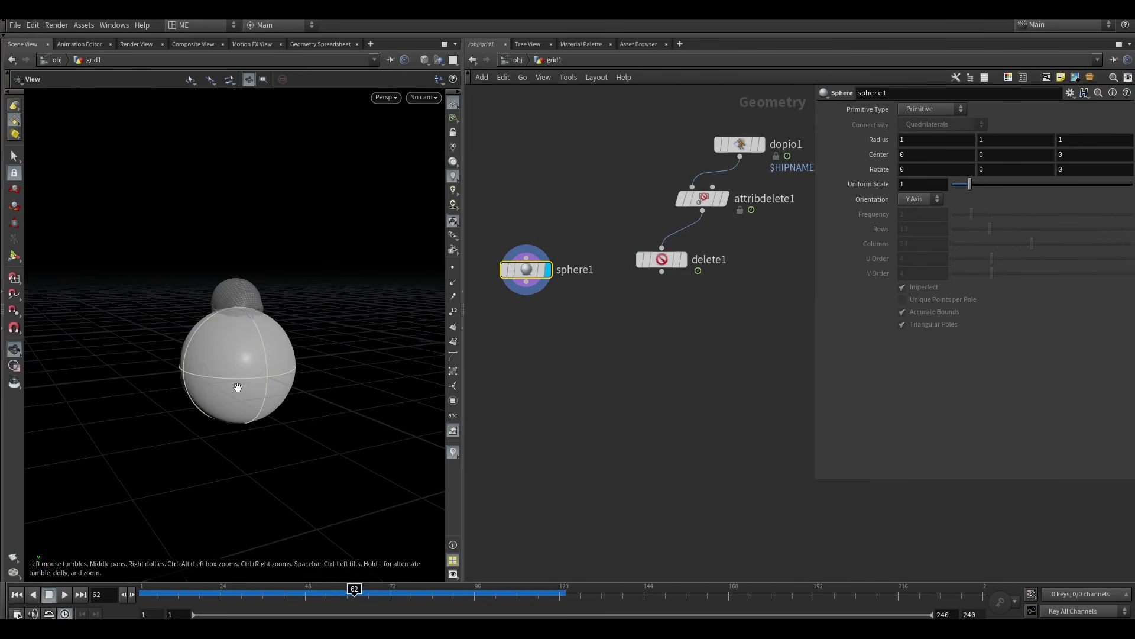
# Set sphere1's Primitive Type to Polygon Mesh.
pyautogui.click(943, 109)
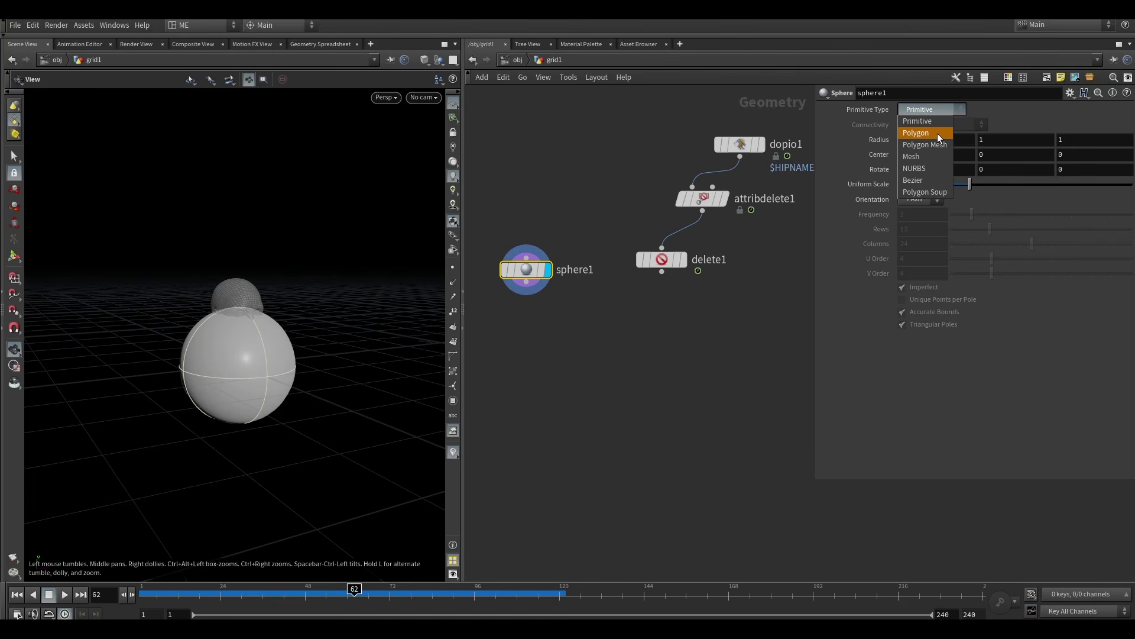
pyautogui.click(938, 133)
pyautogui.click(944, 110)
pyautogui.click(941, 144)
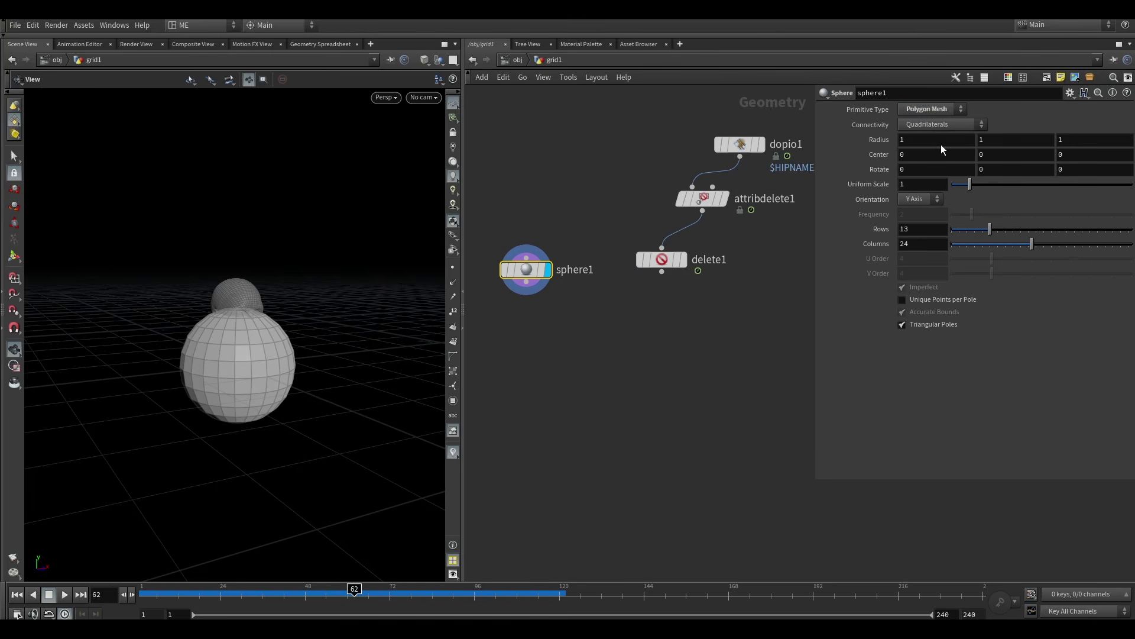
pyautogui.scroll(3, 408, 294)
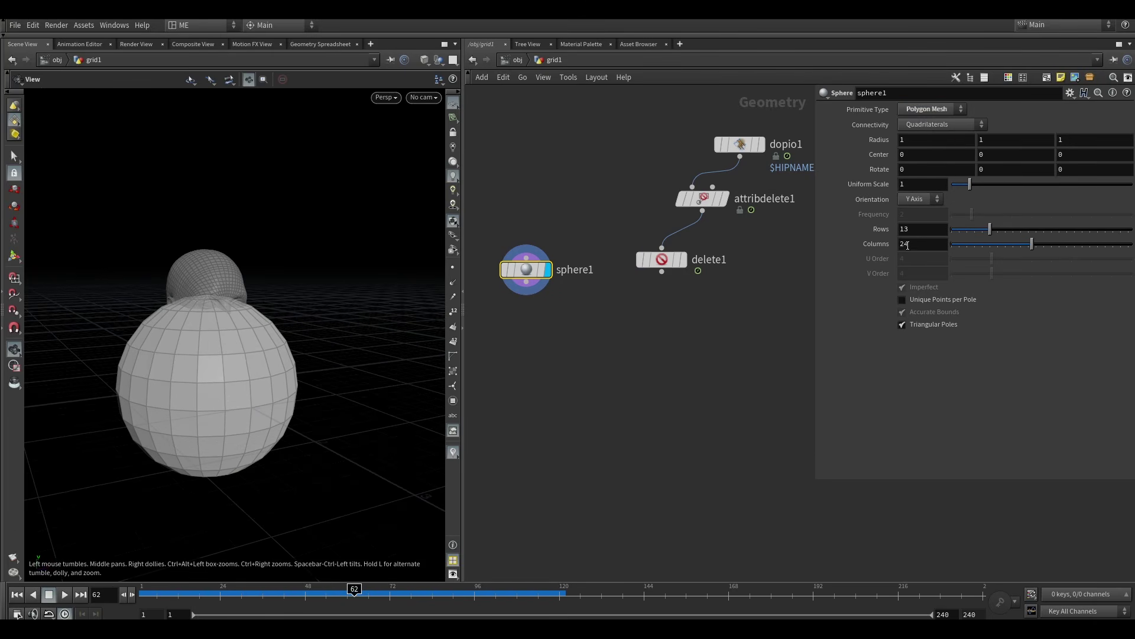
# Add a Soft Transform node fed by sphere1.
pyautogui.moveTo(665, 316); pyautogui.dragTo(720, 276, button='middle')
pyautogui.click(581, 243)
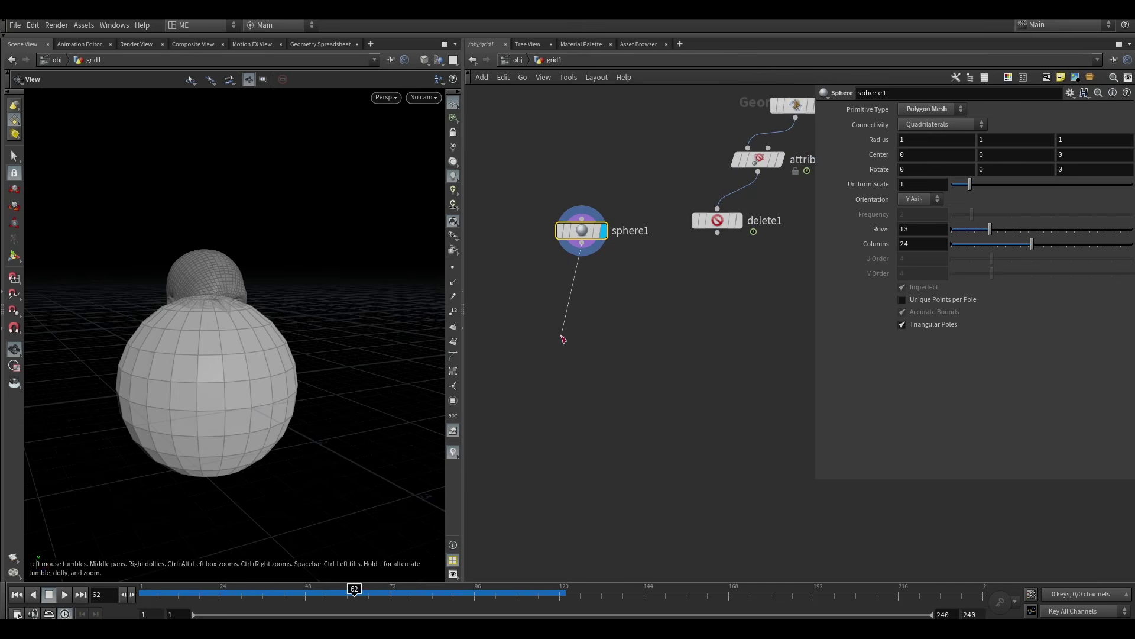
pyautogui.press('Tab')
pyautogui.write('soft')
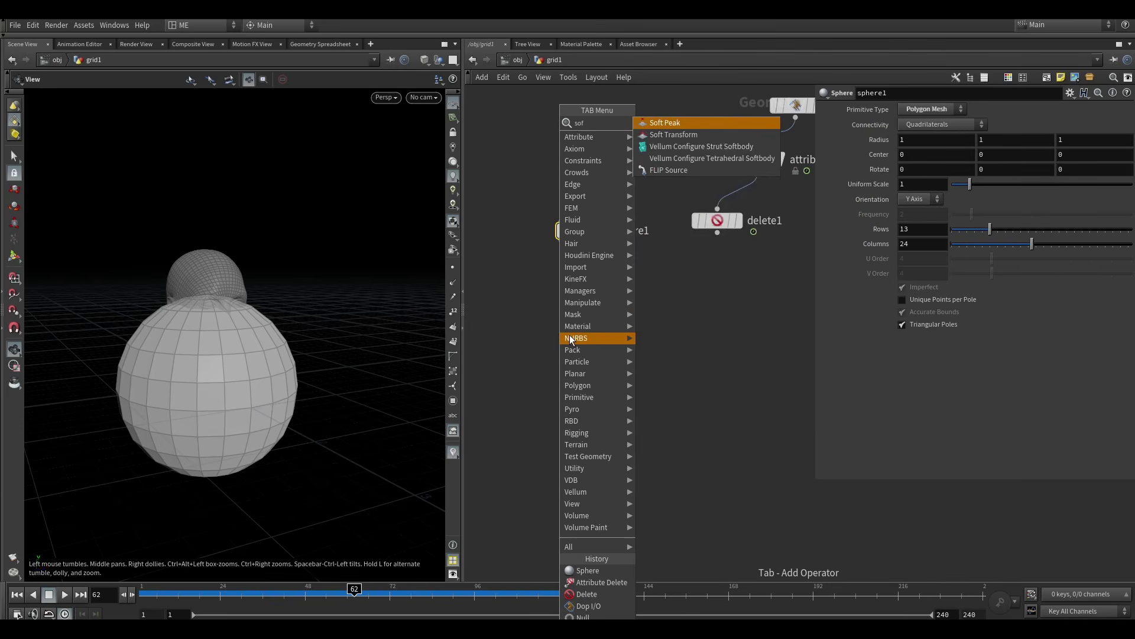
pyautogui.click(674, 134)
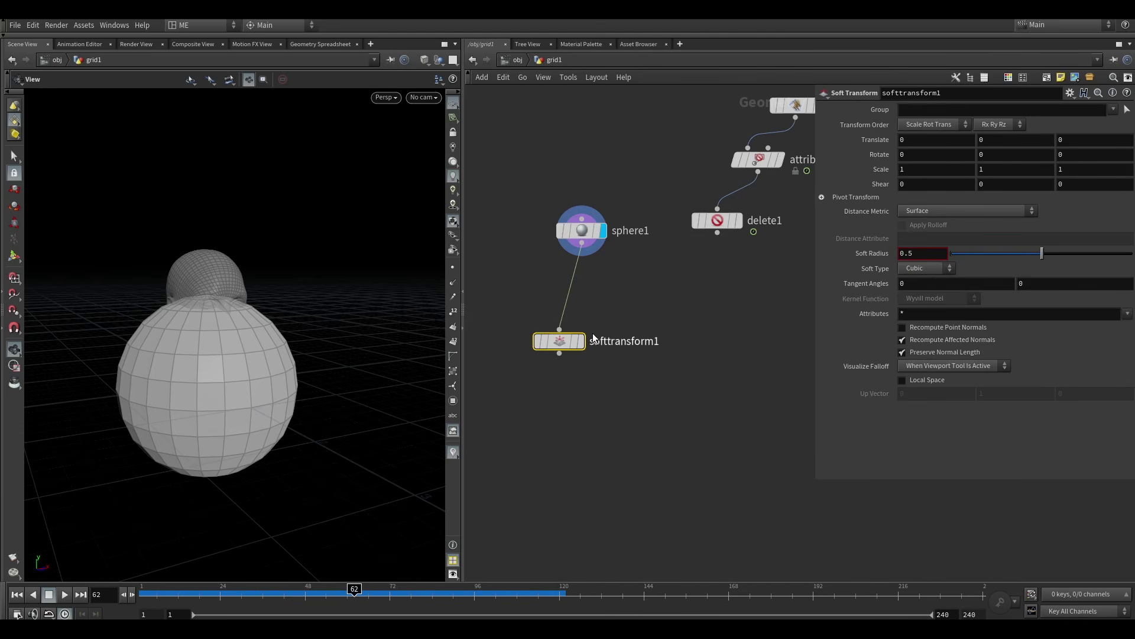
# Place softtransform1 under sphere1, display it and set its Scale to 0.25 in X and Z.
pyautogui.click(583, 316)
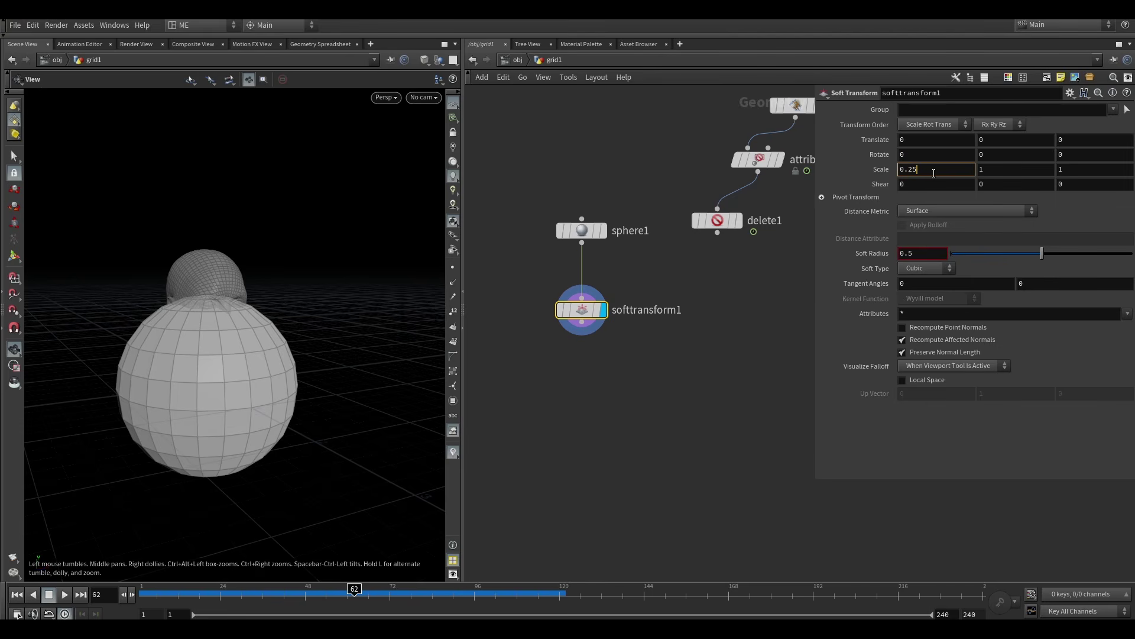
pyautogui.click(1104, 168)
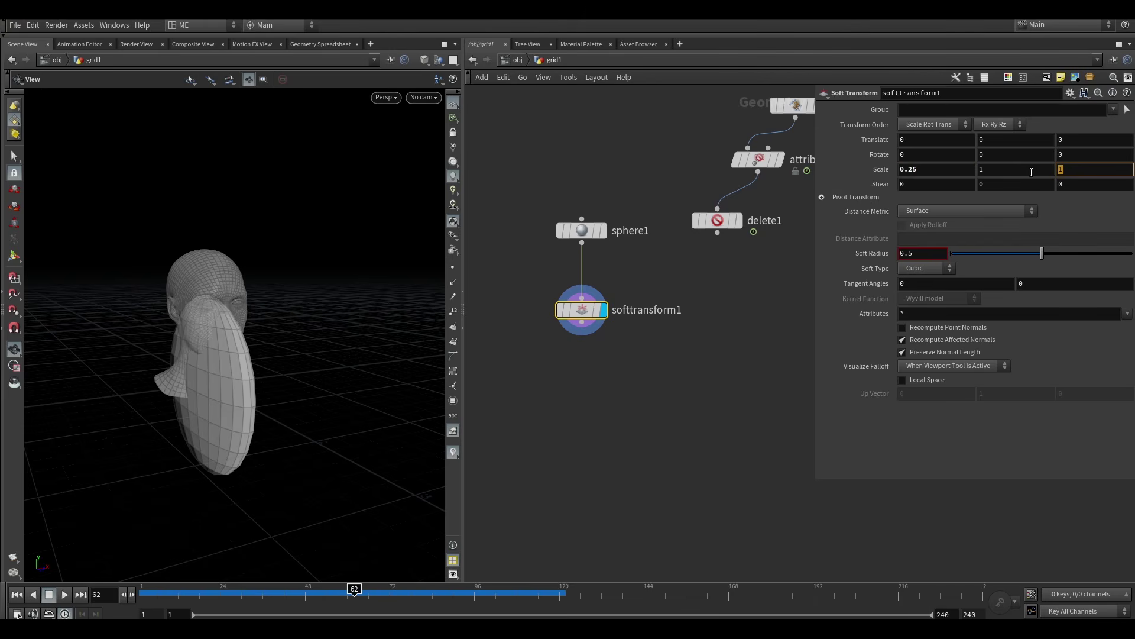
pyautogui.press('Return')
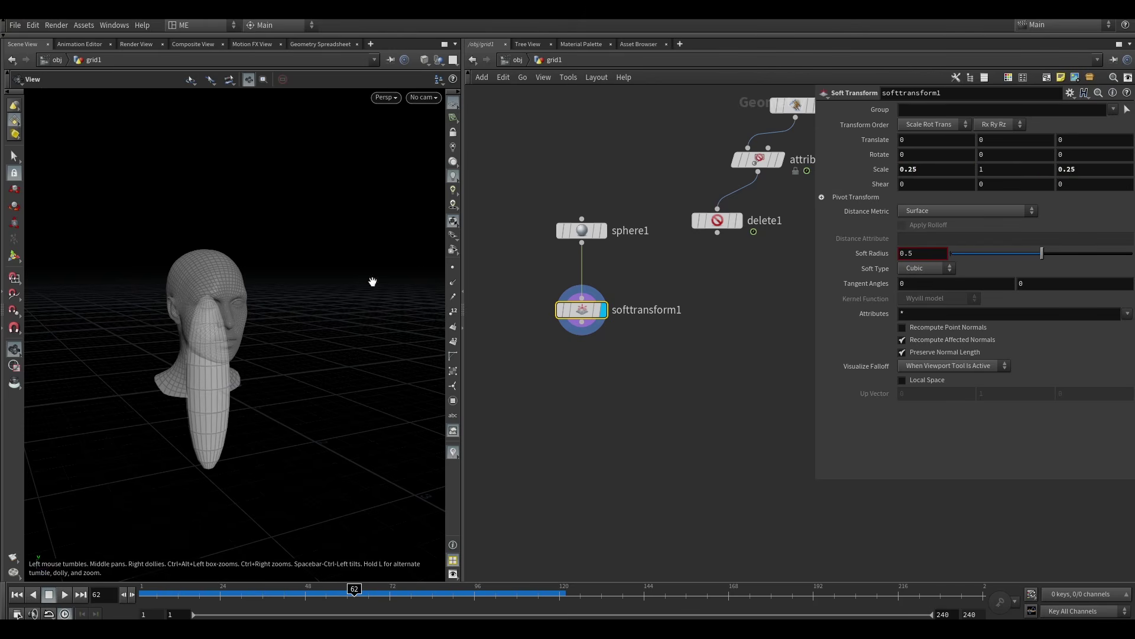
# Hide the other objects in the viewport so that only the stretched sphere is shown.
pyautogui.hotkey('space', 'h')
pyautogui.click(438, 60)
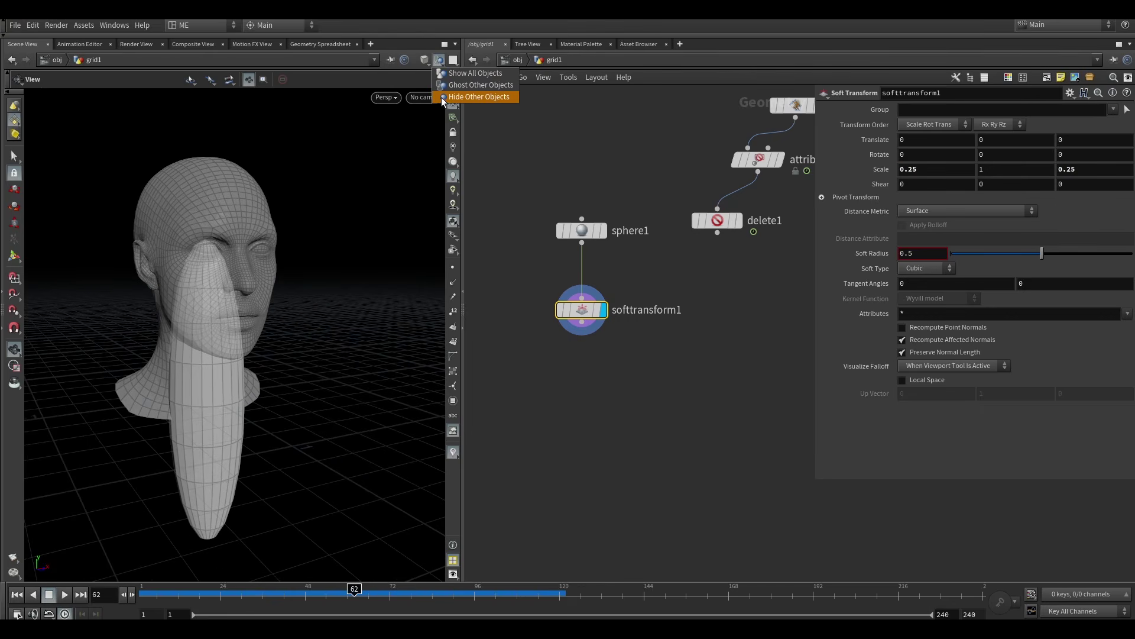
pyautogui.click(445, 97)
pyautogui.moveTo(314, 254); pyautogui.dragTo(330, 317)
# Add a second Soft Transform node directly below softtransform1 and display it.
pyautogui.press('Tab')
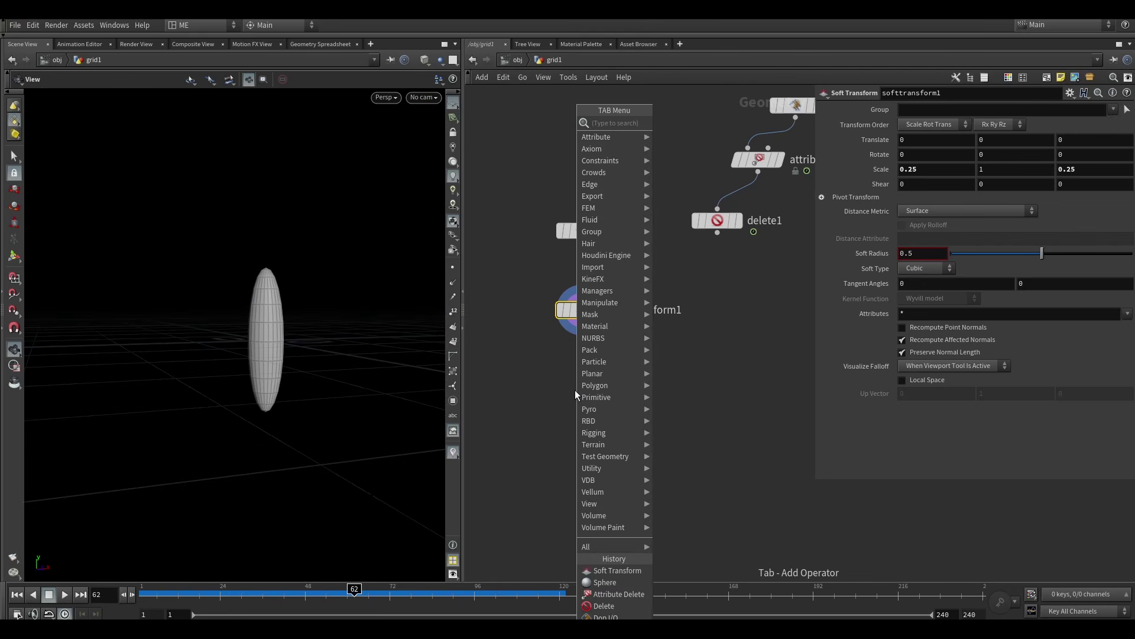
pyautogui.write('soft')
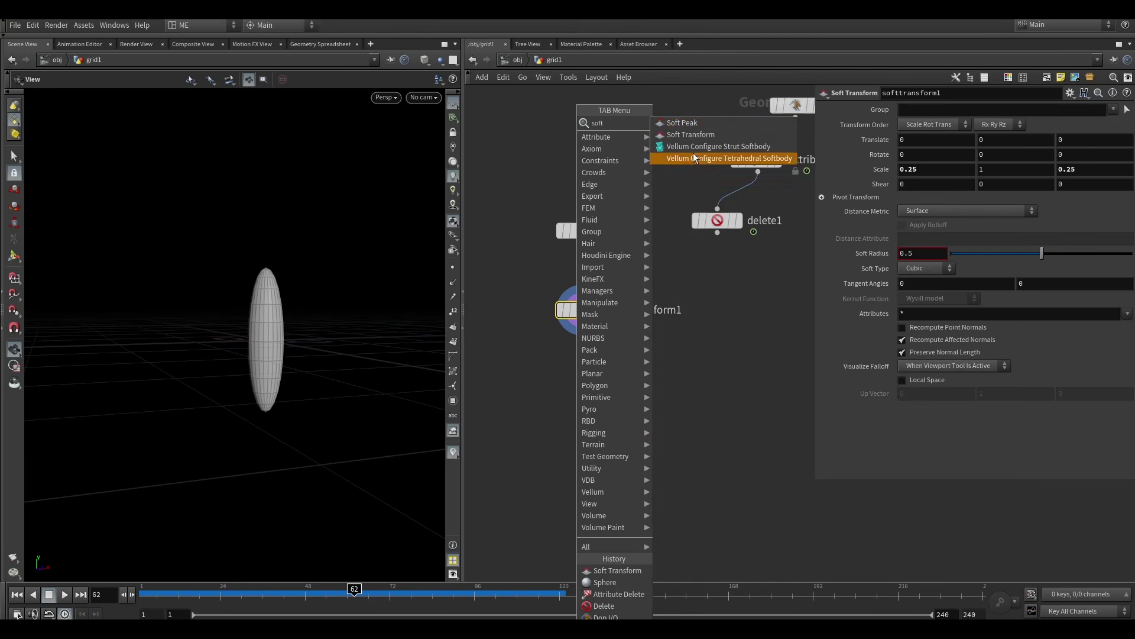
pyautogui.click(683, 132)
pyautogui.moveTo(578, 393); pyautogui.dragTo(577, 362)
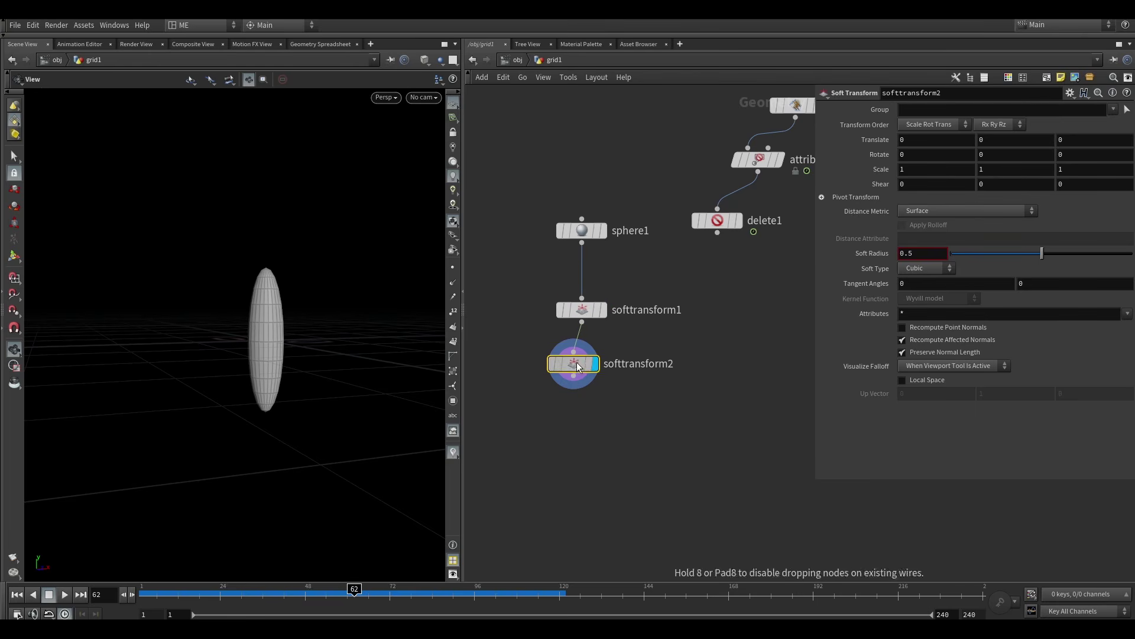
# Restrict softtransform2 to the point Group 0 122-265.
pyautogui.click(1127, 110)
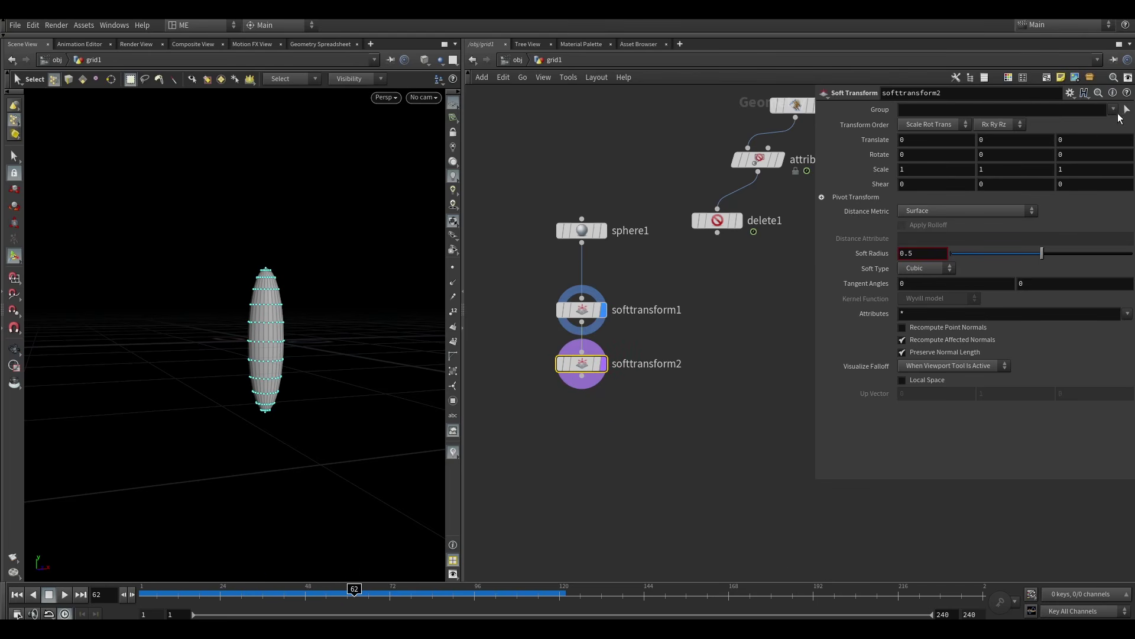
pyautogui.click(604, 363)
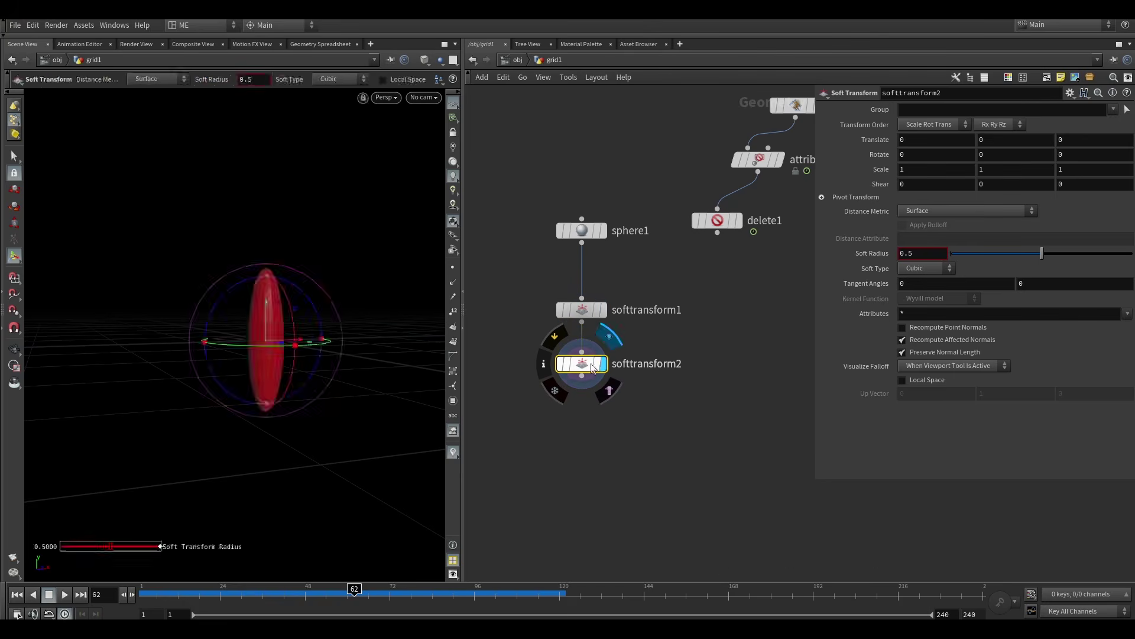
pyautogui.click(947, 110)
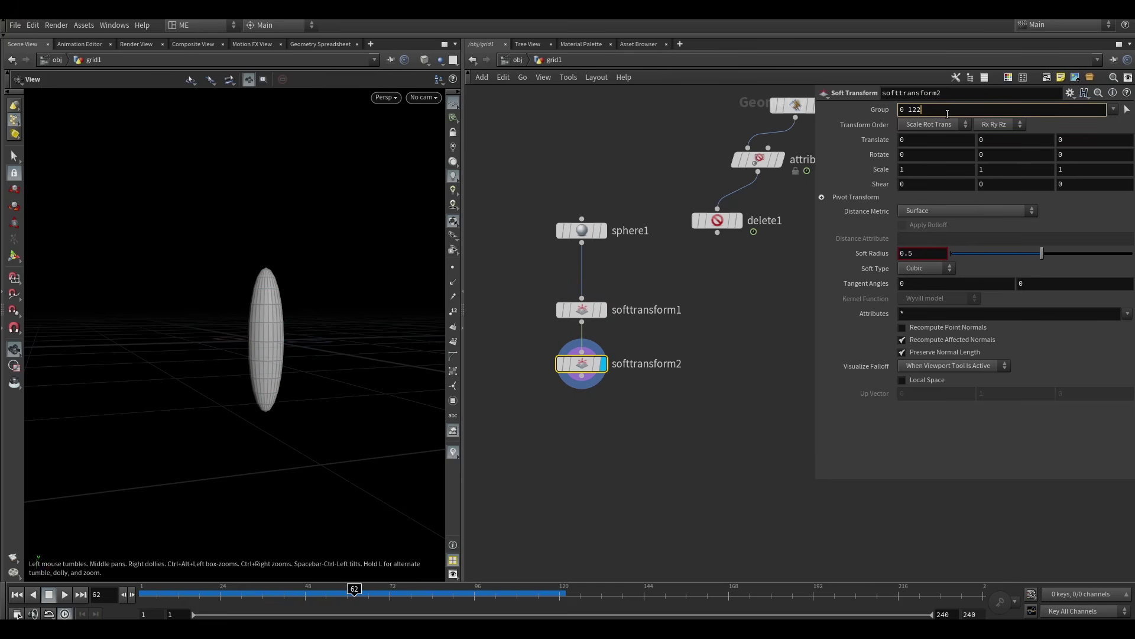
pyautogui.write('265')
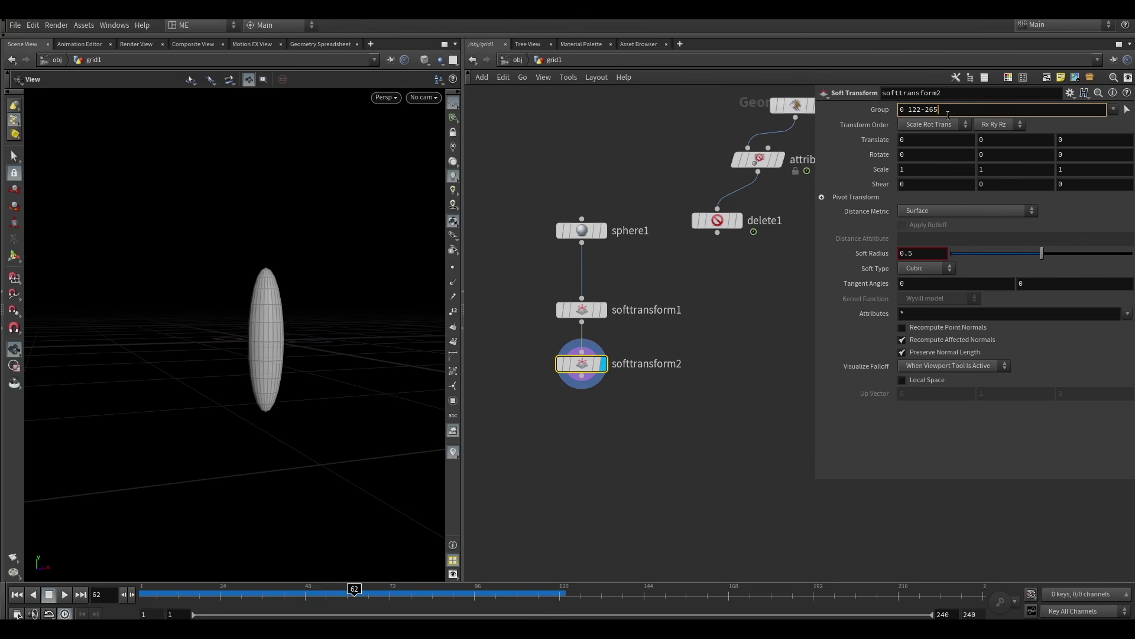
pyautogui.press('Return')
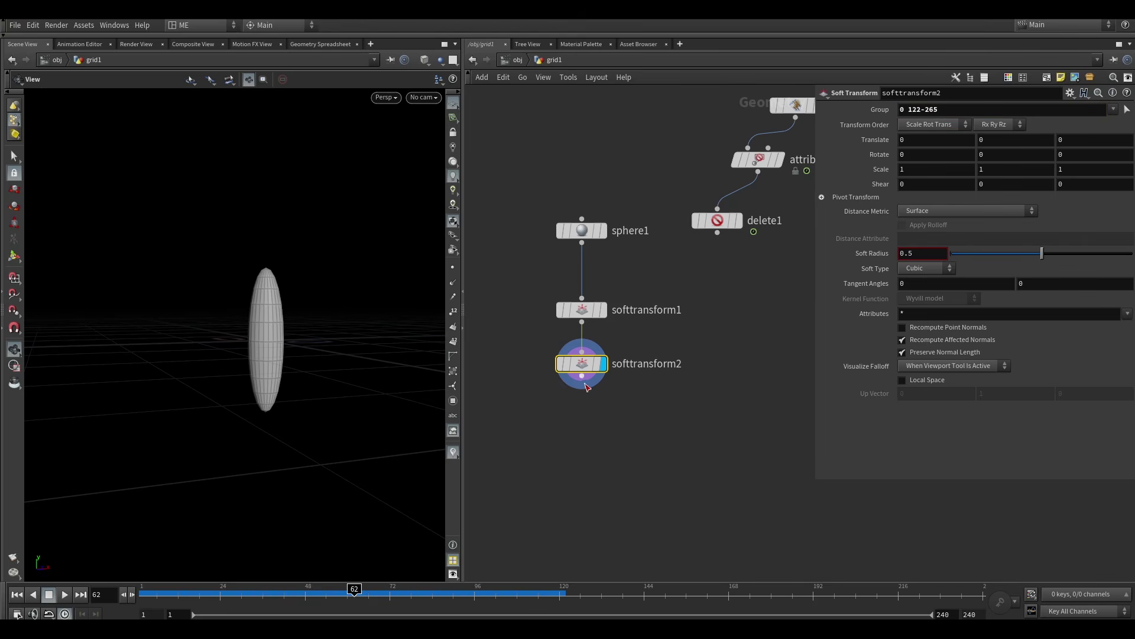
# Set softtransform2's Scale to 2 in X and Z to widen the lower part of the drop.
pyautogui.click(935, 169)
pyautogui.write('2')
pyautogui.press('Tab')
pyautogui.press('Tab')
pyautogui.write('2')
pyautogui.press('Return')
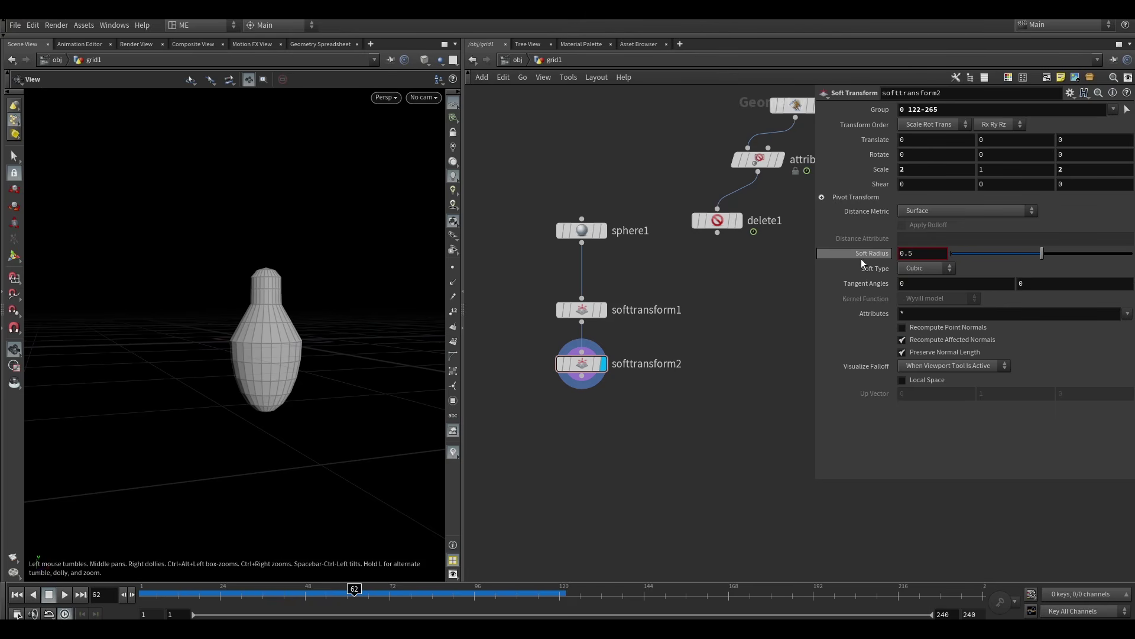
# Refine the drop shape in softtransform2 with Soft Radius 0.757, Scale 2.2 in X and Z, and Group 1 122-265.
pyautogui.moveTo(1042, 254); pyautogui.dragTo(1088, 253)
pyautogui.moveTo(225, 331); pyautogui.dragTo(282, 332)
pyautogui.scroll(-1, 660, 355)
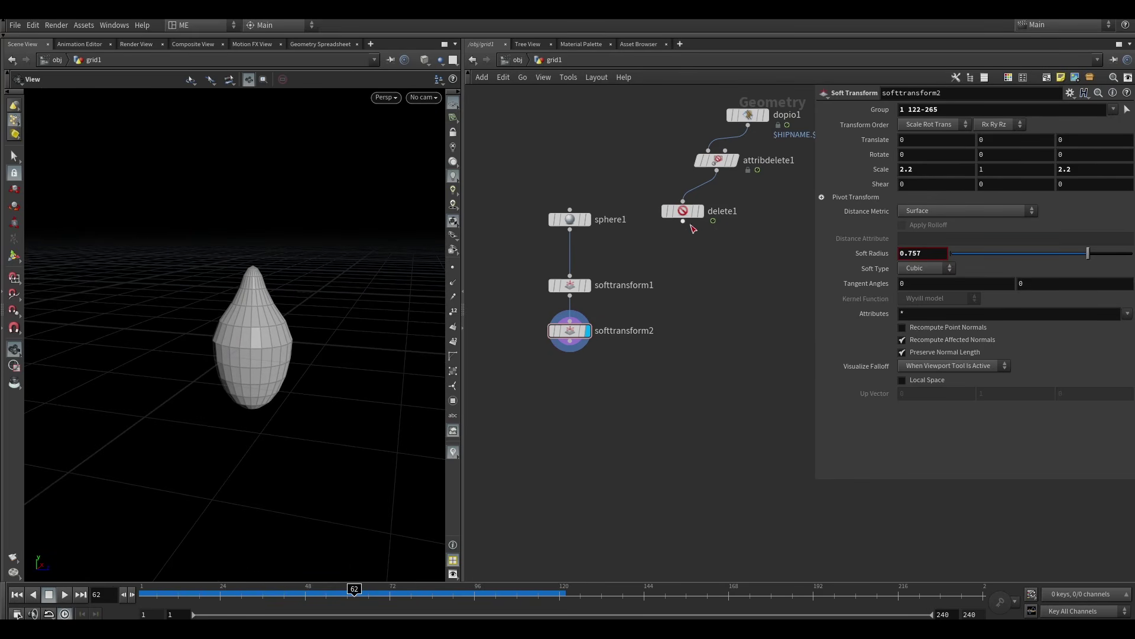
# Move delete1 down, display it, and add a Copy to Points node below the two branches.
pyautogui.moveTo(682, 216); pyautogui.dragTo(707, 230)
pyautogui.moveTo(705, 228); pyautogui.dragTo(674, 262, button='middle')
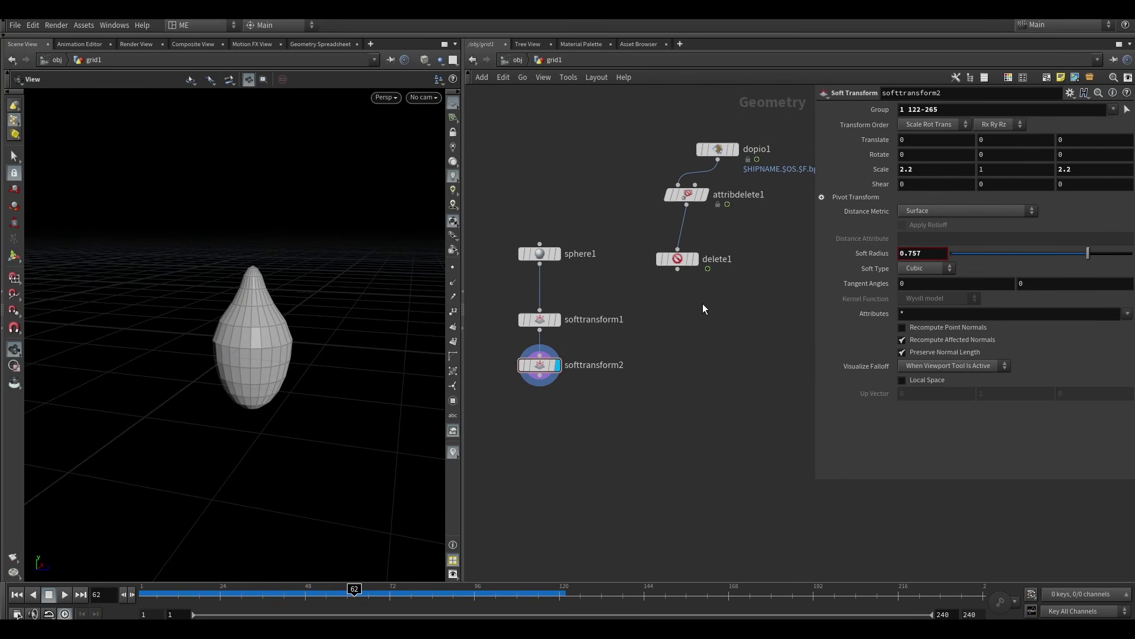
pyautogui.click(698, 260)
pyautogui.write('c')
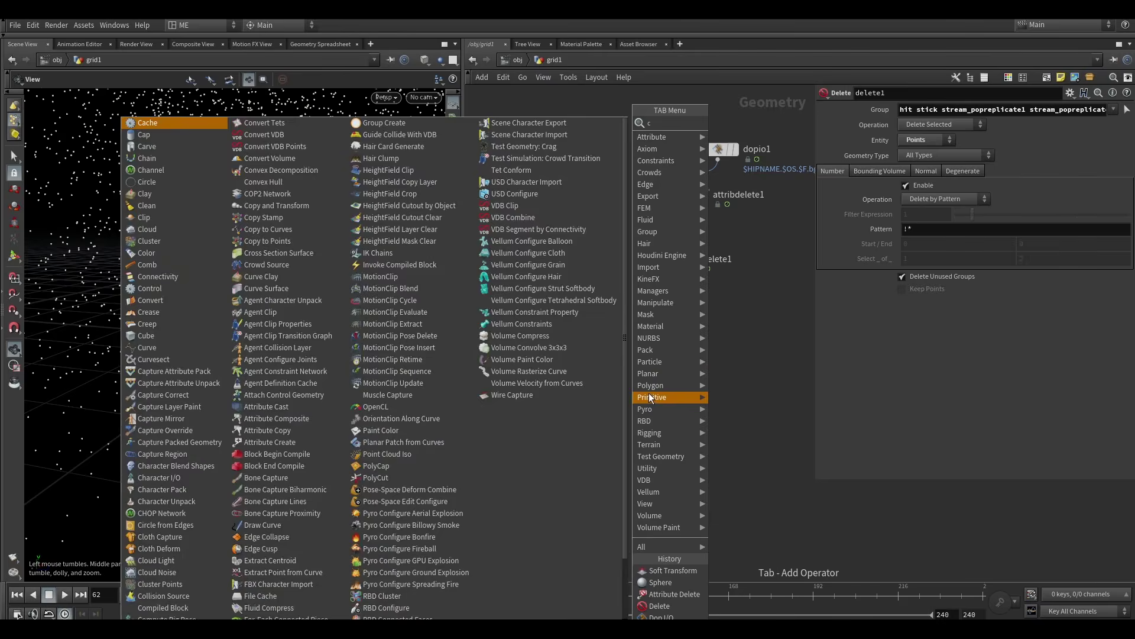
pyautogui.write('opy')
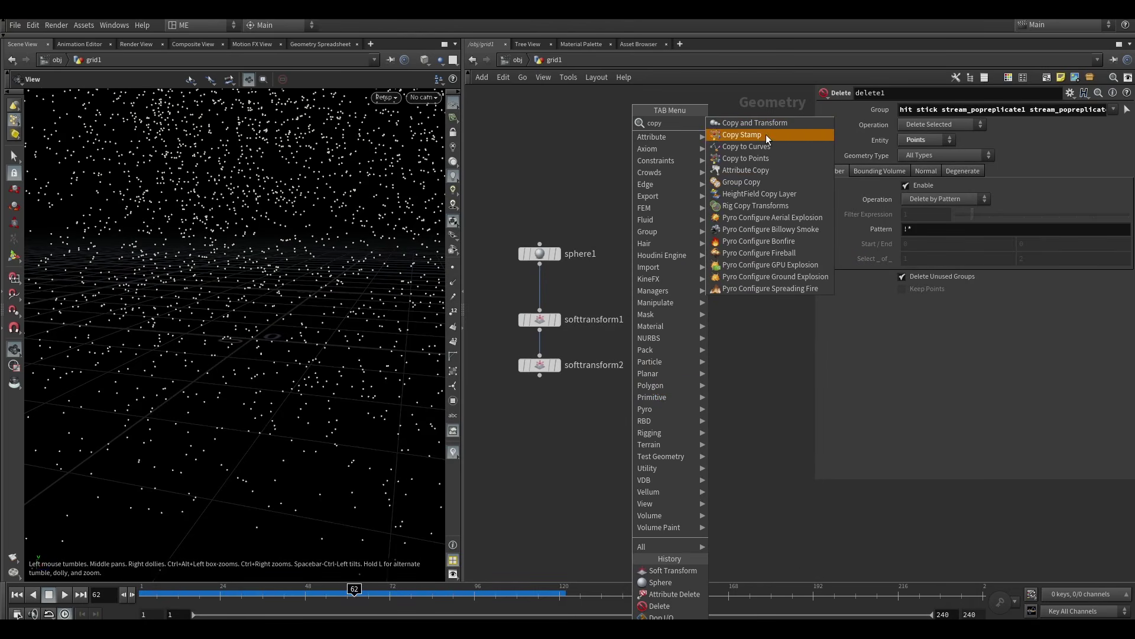
pyautogui.click(781, 159)
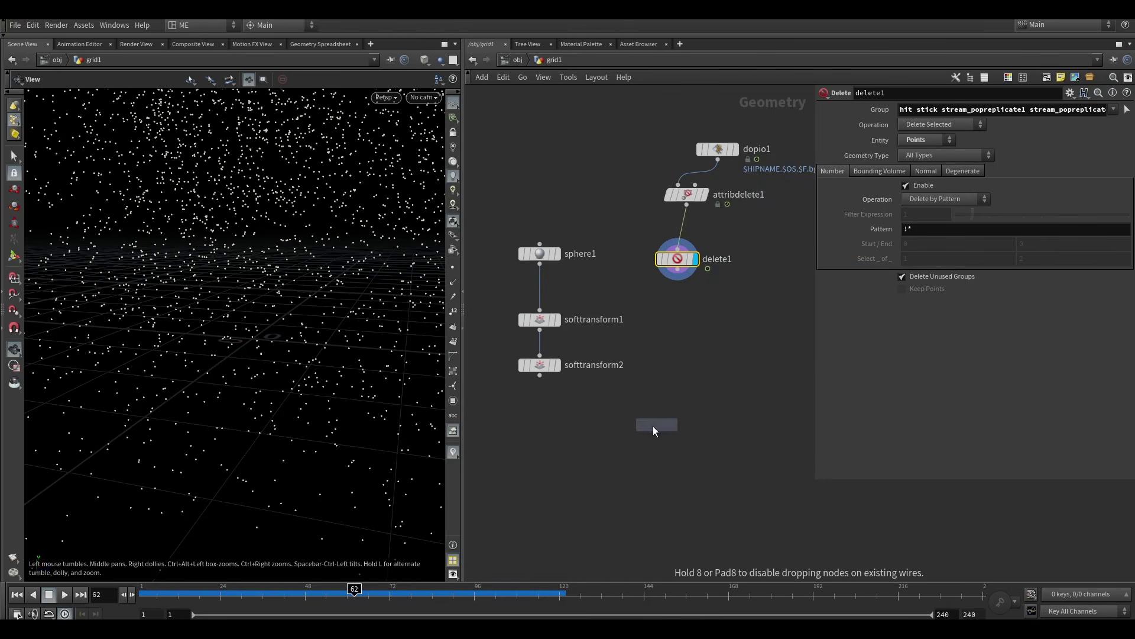
pyautogui.click(650, 429)
# Connect softtransform2 as the source and delete1 as the target points of copytopoints1, and display the copied drops.
pyautogui.moveTo(540, 375); pyautogui.dragTo(658, 418)
pyautogui.click(657, 418)
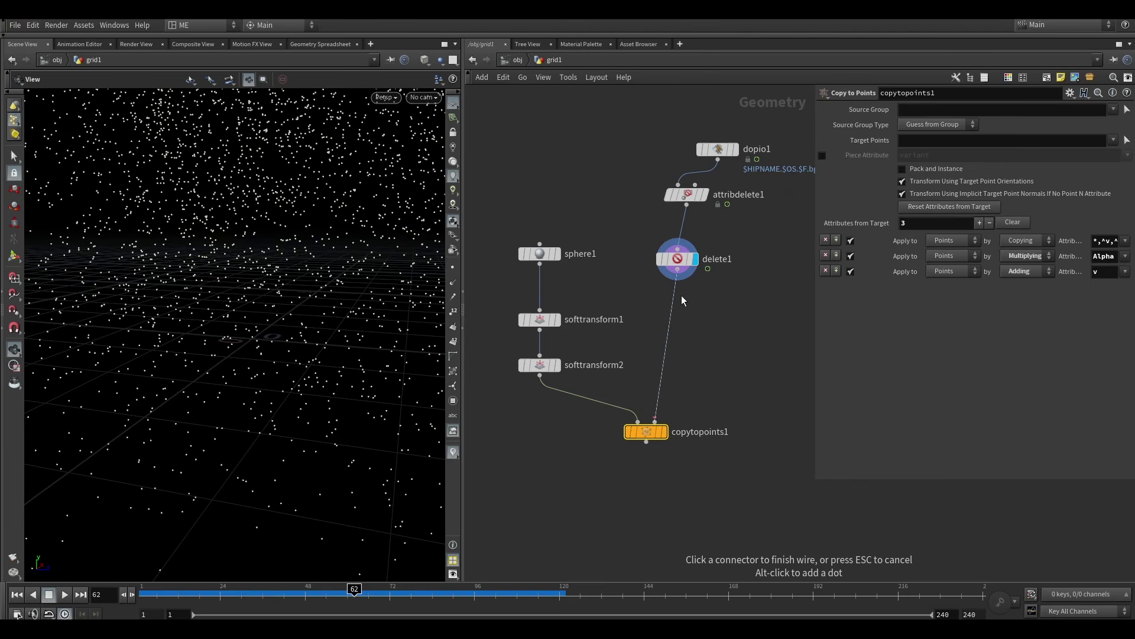
pyautogui.click(678, 281)
pyautogui.click(666, 432)
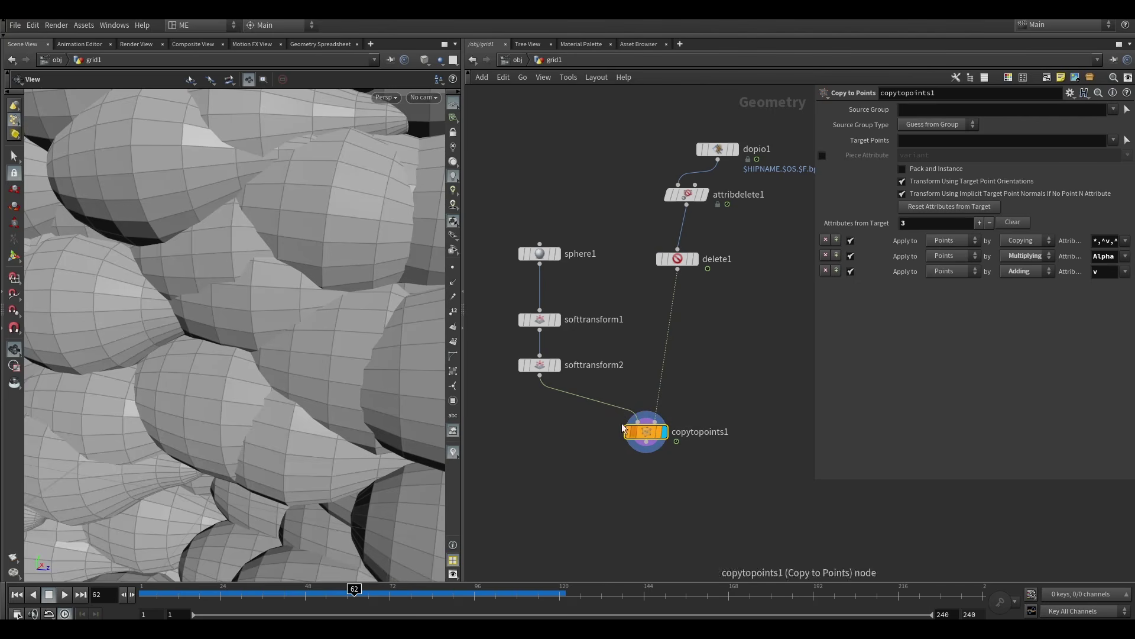
pyautogui.scroll(-10, 268, 339)
pyautogui.moveTo(268, 339)
pyautogui.mouseDown()
pyautogui.moveTo(247, 353)
pyautogui.moveTo(275, 357)
pyautogui.mouseUp()
pyautogui.scroll(6, 236, 323)
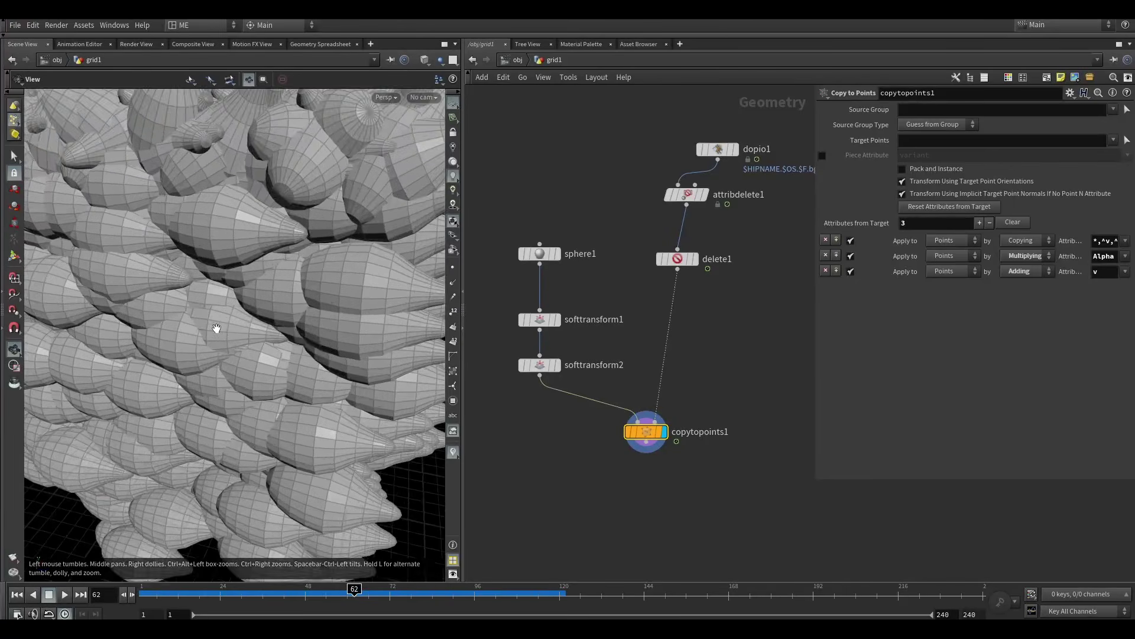
pyautogui.scroll(-3, 215, 327)
pyautogui.moveTo(216, 327); pyautogui.dragTo(273, 339)
pyautogui.moveTo(355, 354); pyautogui.dragTo(274, 321)
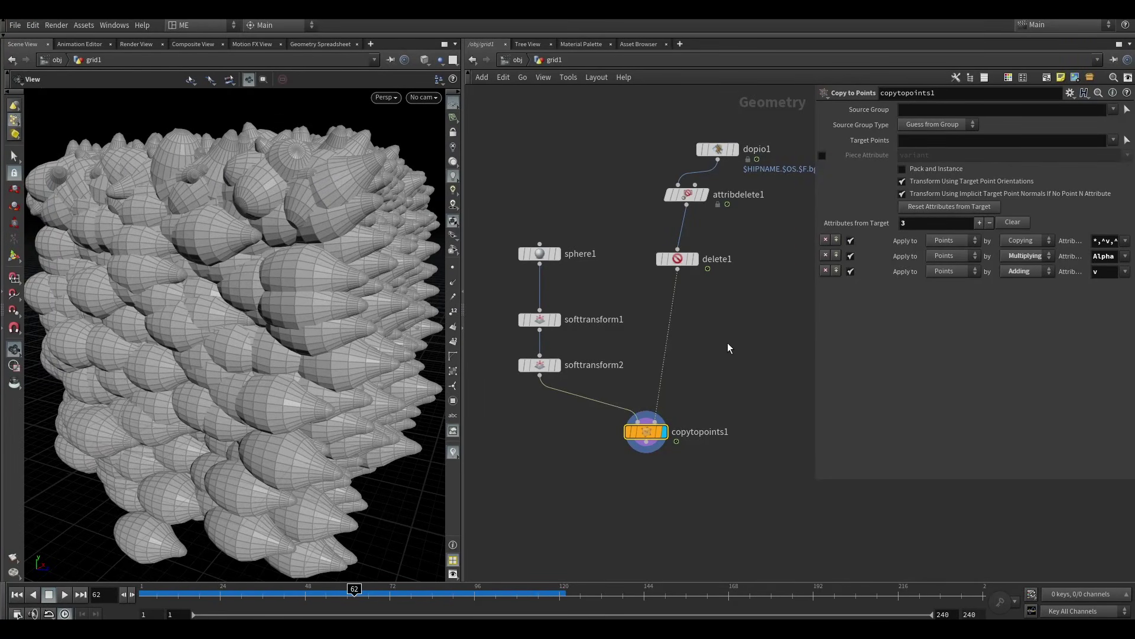
# Insert an Attribute Randomize node between delete1 and copytopoints1.
pyautogui.press('Tab')
pyautogui.write('attr')
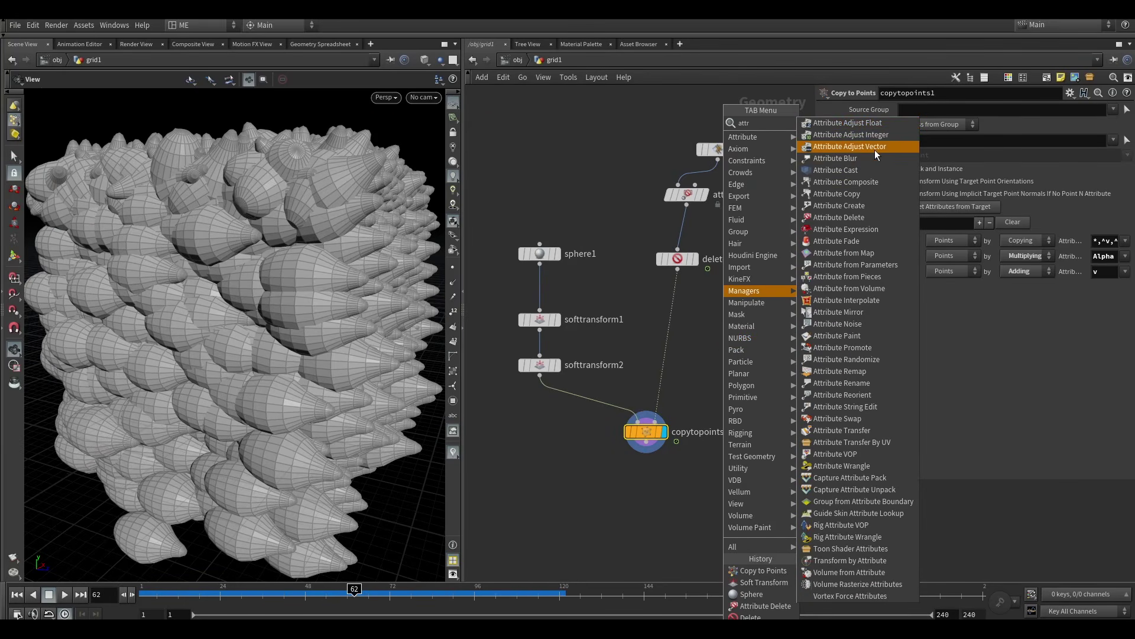
pyautogui.write('an')
pyautogui.press('Return')
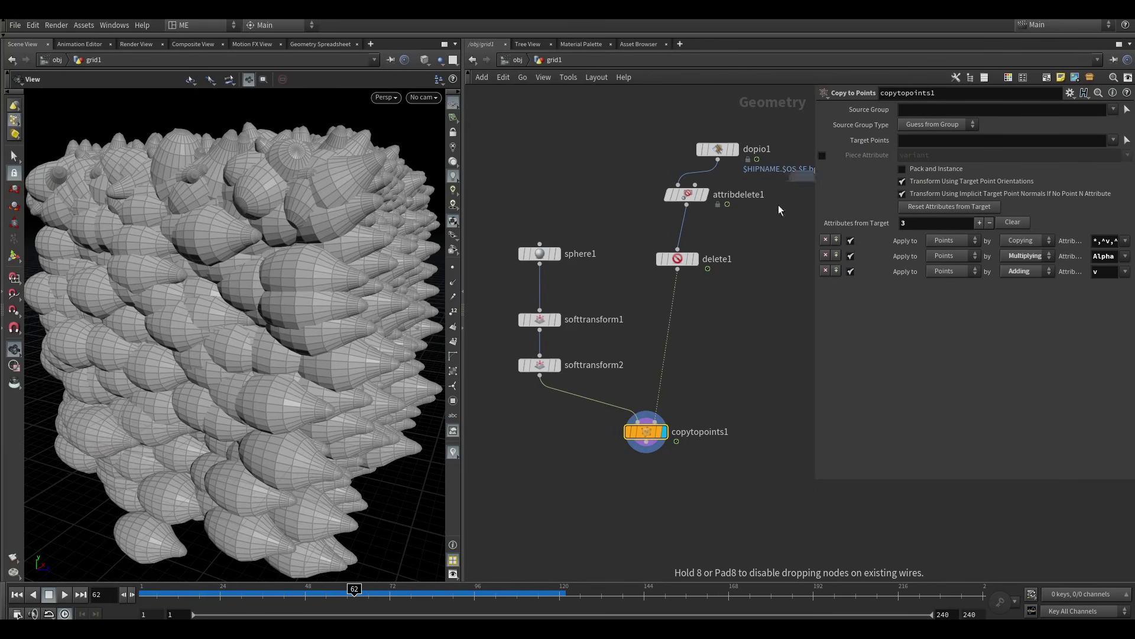
pyautogui.click(678, 304)
# Set attribrandomize1's Attribute Name to pscale and its Dimensions to 1.
pyautogui.moveTo(920, 156); pyautogui.dragTo(844, 172)
pyautogui.write('pscale')
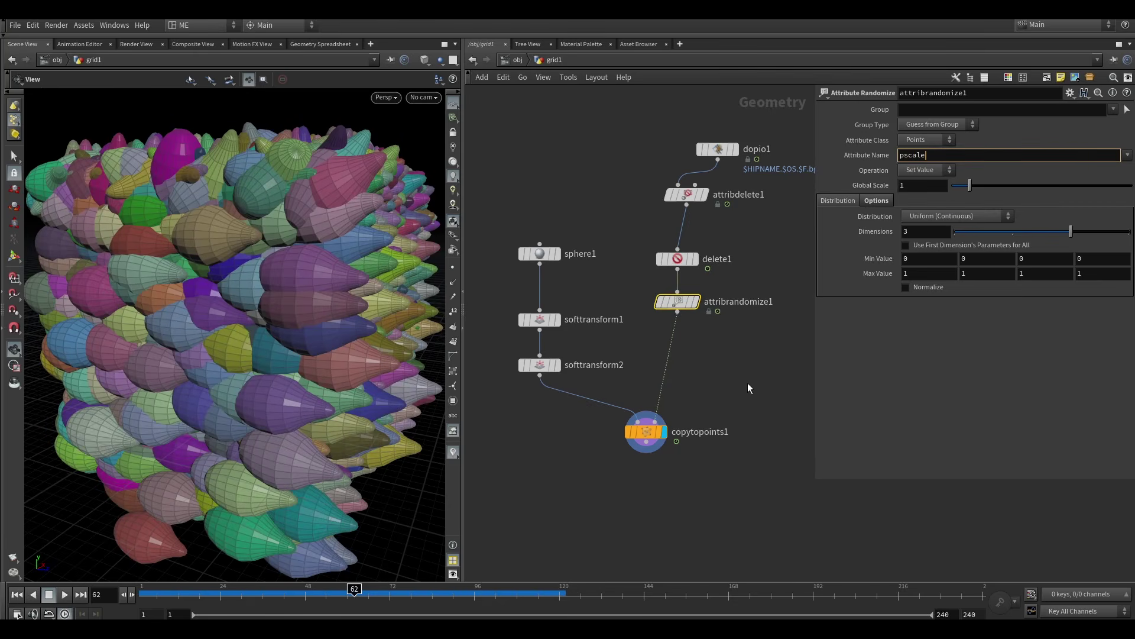
pyautogui.press('Return')
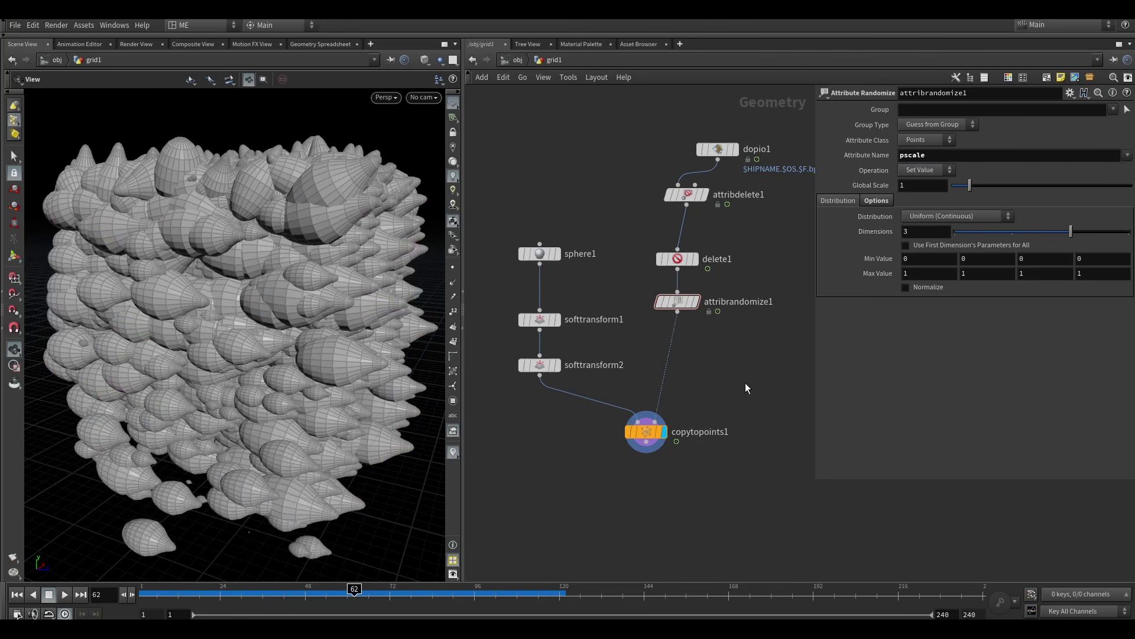
pyautogui.click(978, 233)
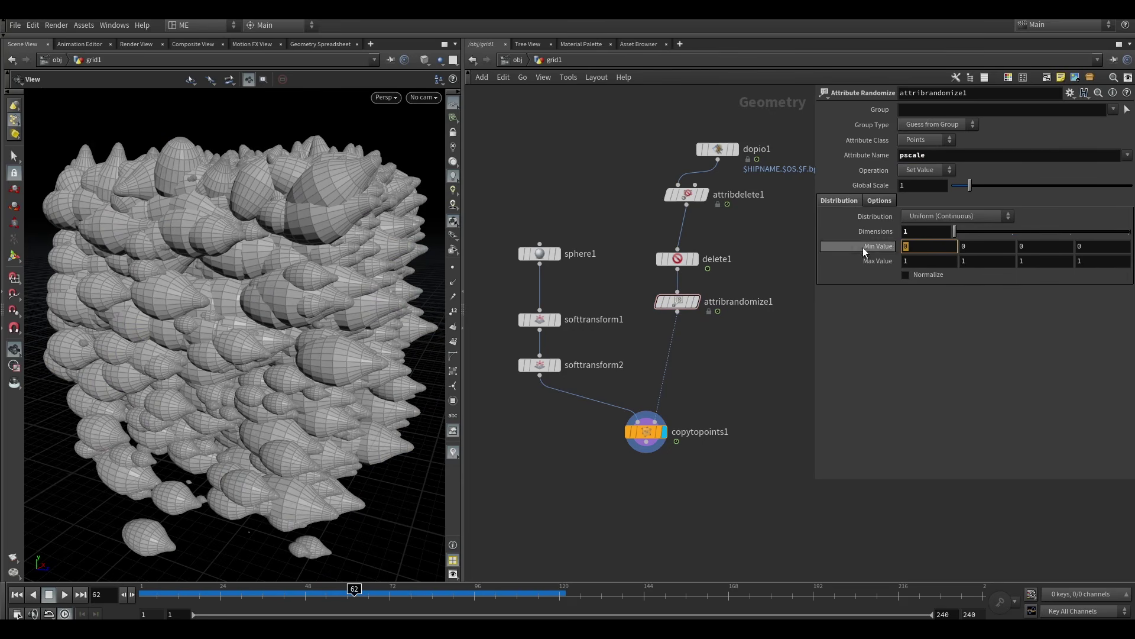
# Set the pscale Min Value to 0.05 and Max Value to 0.08, and check the drop sizes.
pyautogui.write('.05')
pyautogui.press('Return')
pyautogui.click(914, 260)
pyautogui.doubleClick(913, 260)
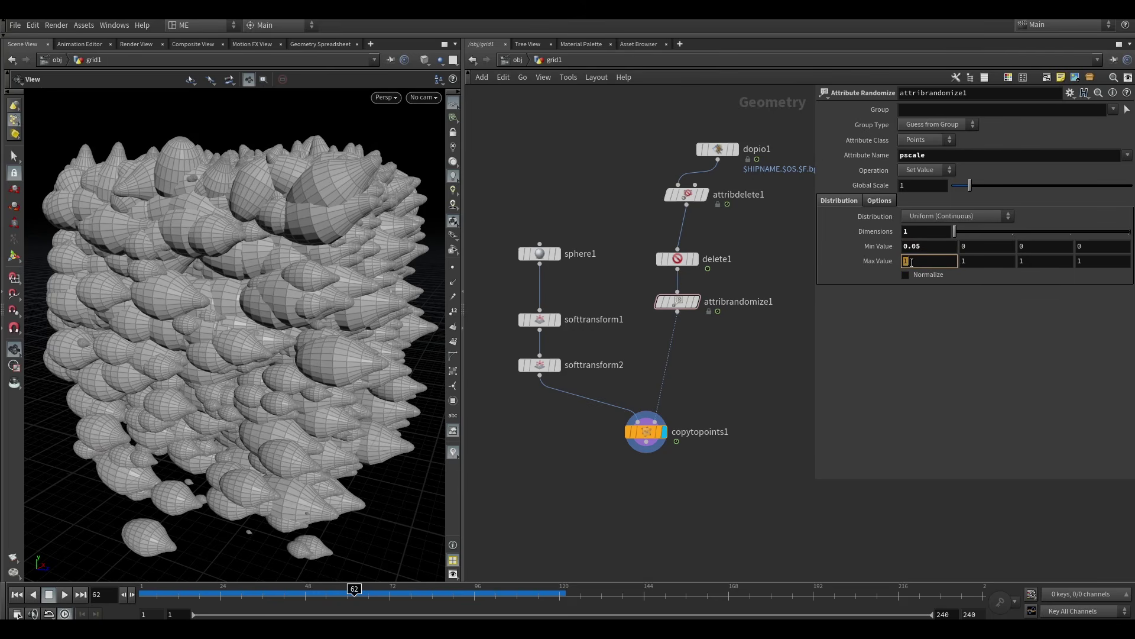
pyautogui.write('0.08')
pyautogui.press('Return')
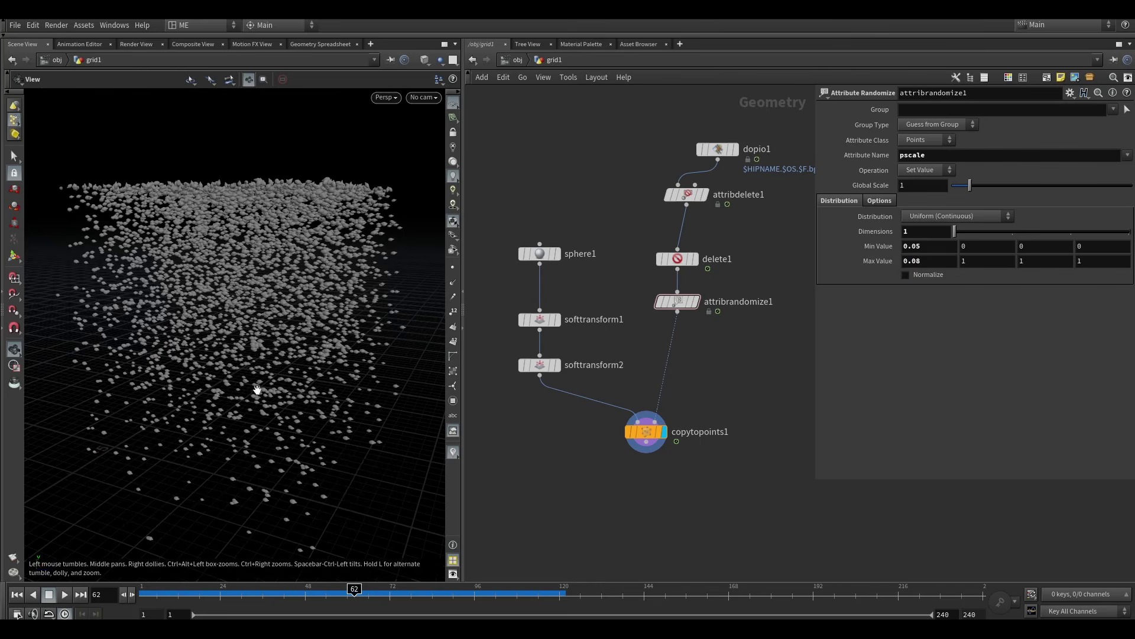
pyautogui.scroll(3, 256, 385)
pyautogui.moveTo(263, 355); pyautogui.dragTo(278, 325)
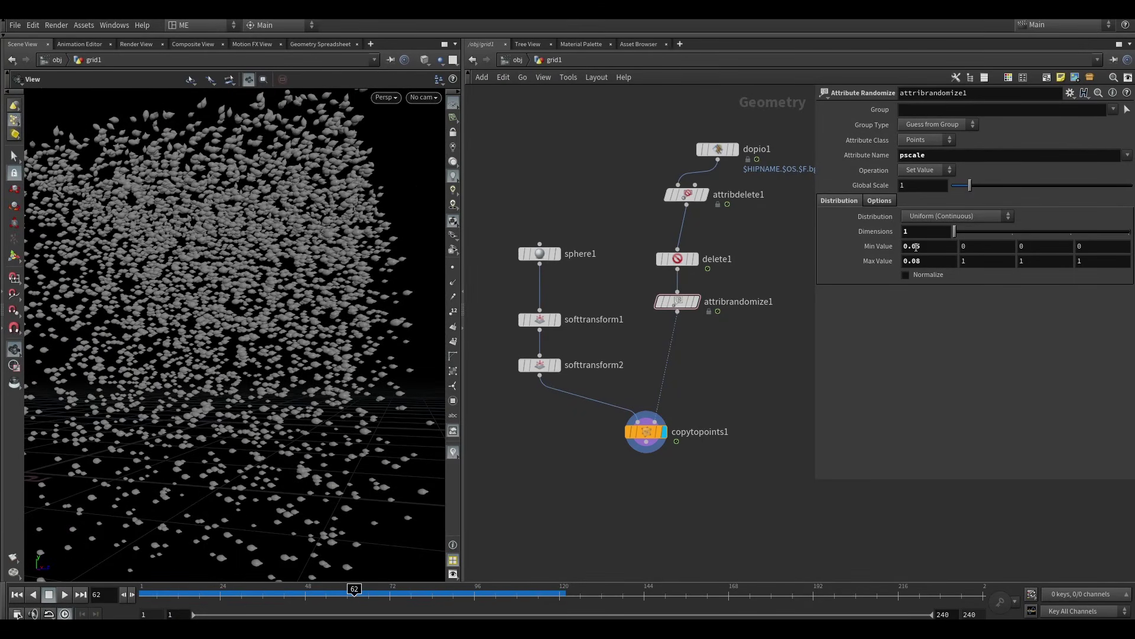
# Reduce the random pscale range to Min Value 0.005 and Max Value 0.018.
pyautogui.press('Tab')
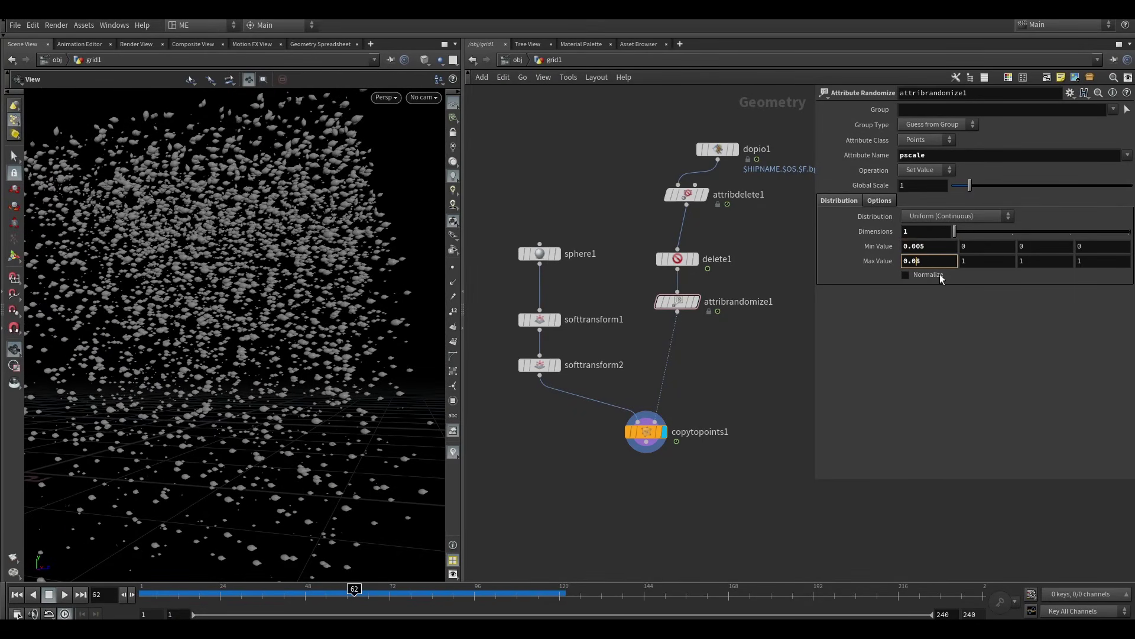
pyautogui.write('0.018')
pyautogui.press('Return')
pyautogui.scroll(3, 255, 390)
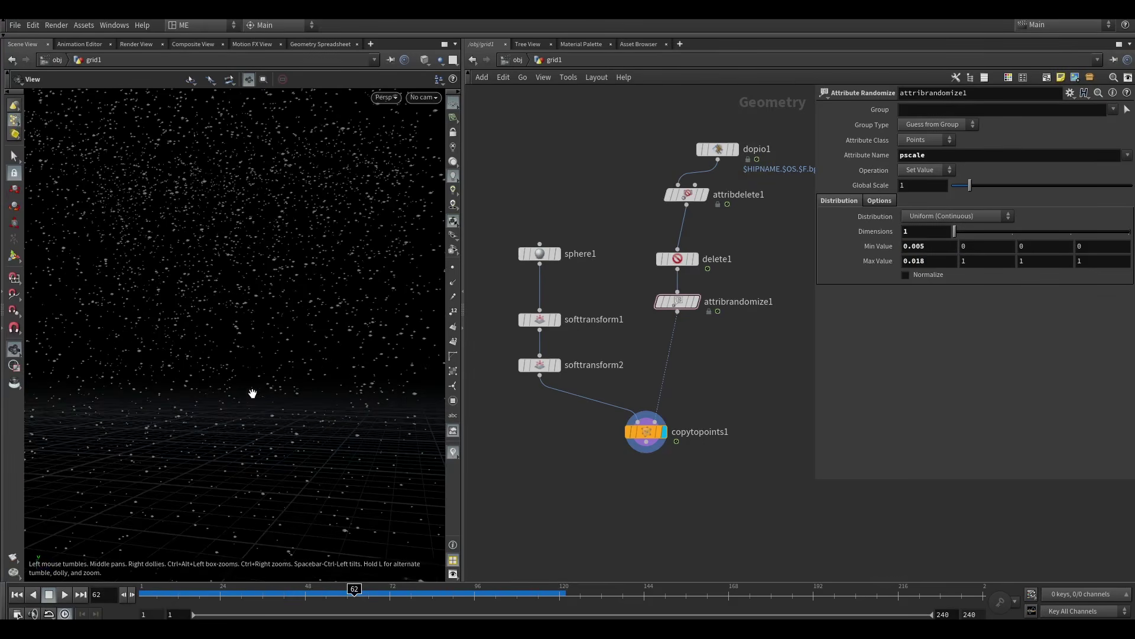
# Insert a Normal node between attribrandomize1 and copytopoints1.
pyautogui.scroll(-3, 259, 379)
pyautogui.moveTo(259, 379); pyautogui.dragTo(266, 278)
pyautogui.moveTo(247, 241); pyautogui.dragTo(345, 249)
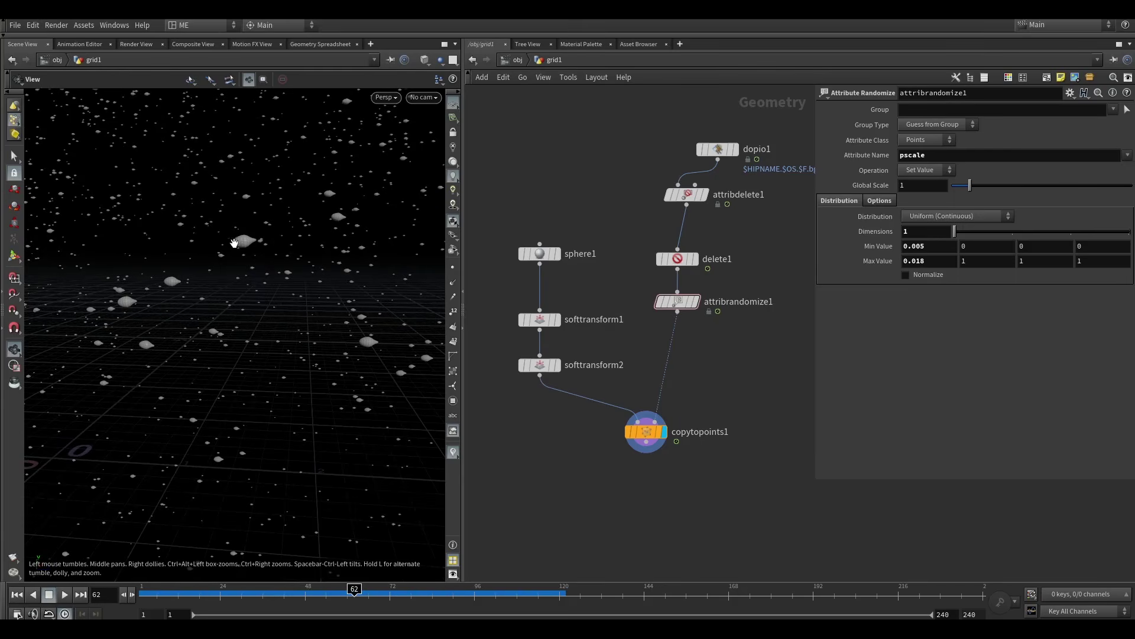
pyautogui.press('Tab')
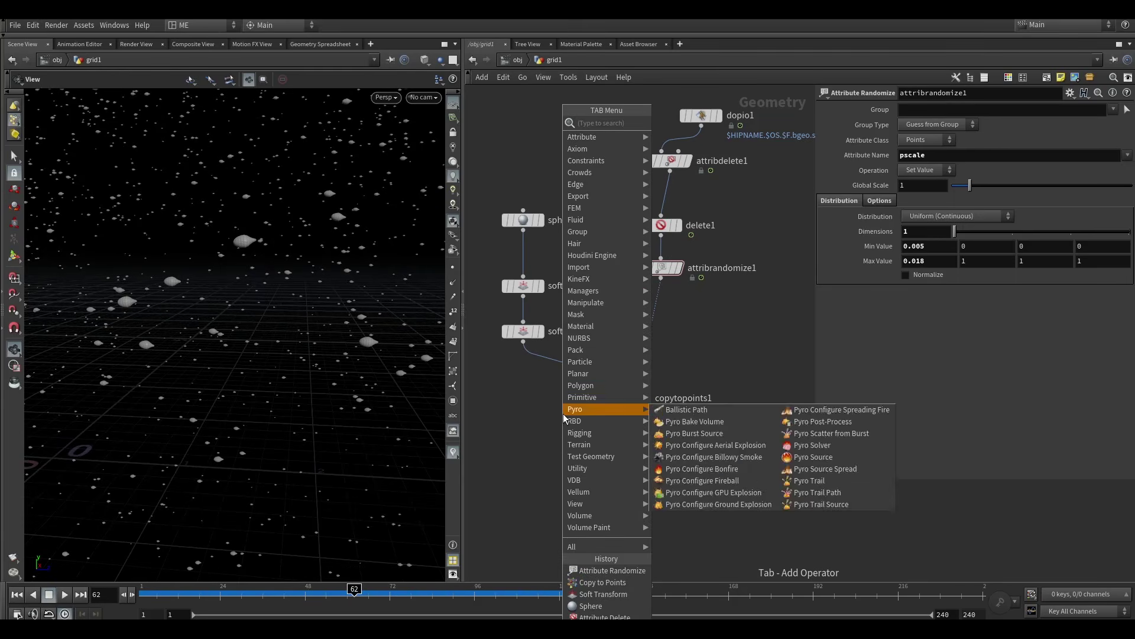
pyautogui.write('nor')
pyautogui.click(669, 120)
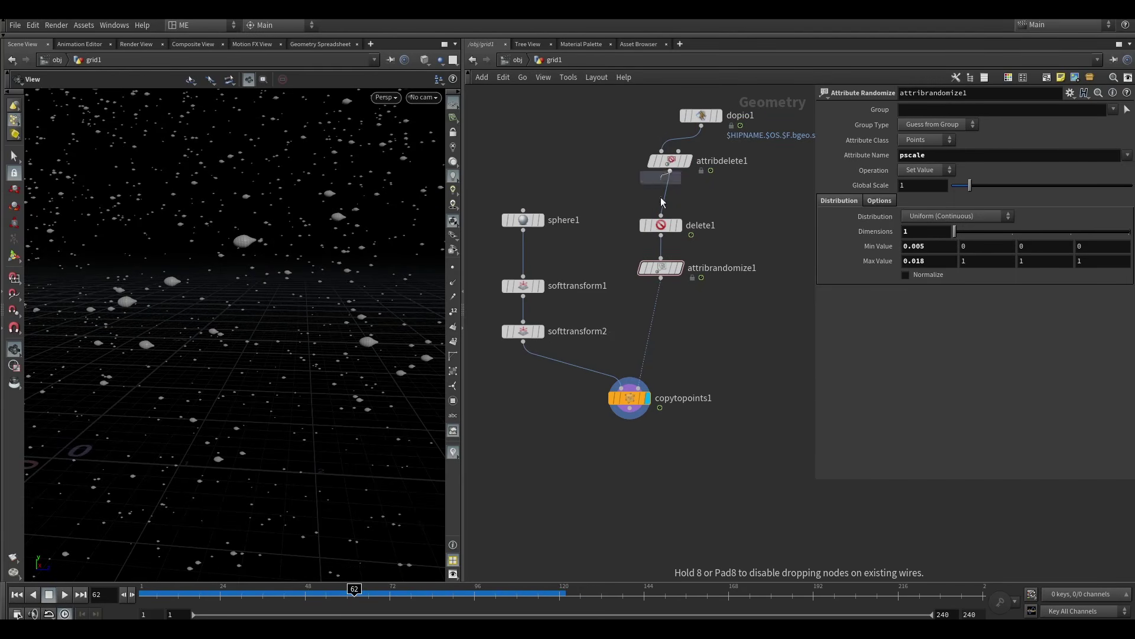
pyautogui.click(653, 312)
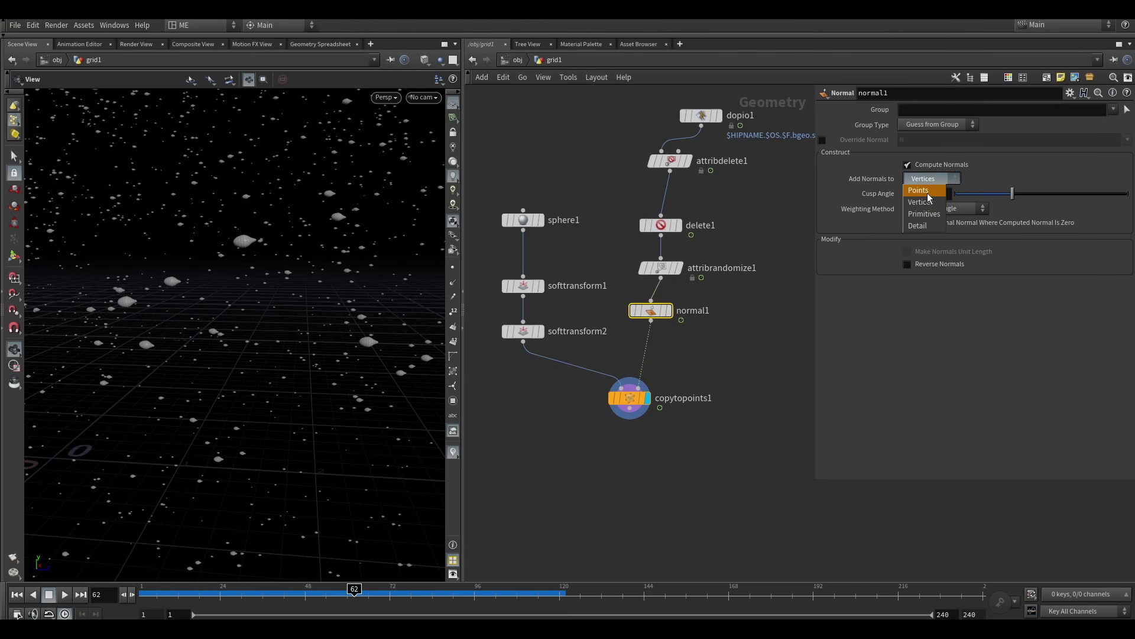
# Set normal1's Add Normals to option to Points and check the orientation of the drops.
pyautogui.click(927, 193)
pyautogui.scroll(-5, 297, 267)
pyautogui.moveTo(297, 267); pyautogui.dragTo(261, 315)
pyautogui.scroll(6, 265, 287)
pyautogui.moveTo(288, 309); pyautogui.dragTo(351, 241, button='middle')
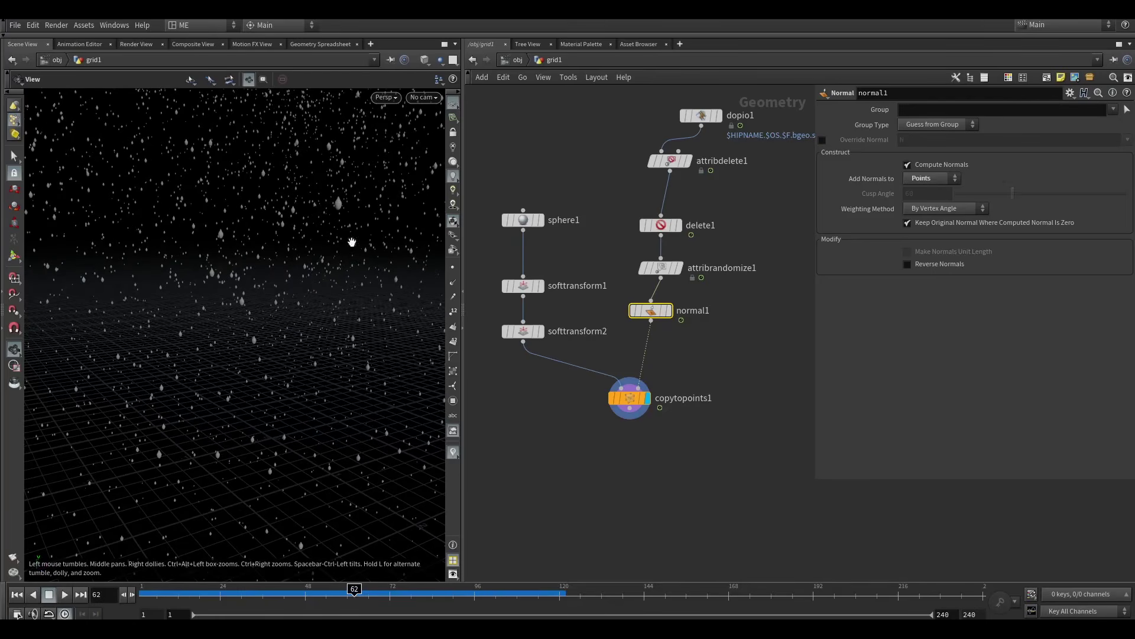
# Go up to the object level, frame the head in the perspective view, and create a new camera from that view.
pyautogui.click(423, 97)
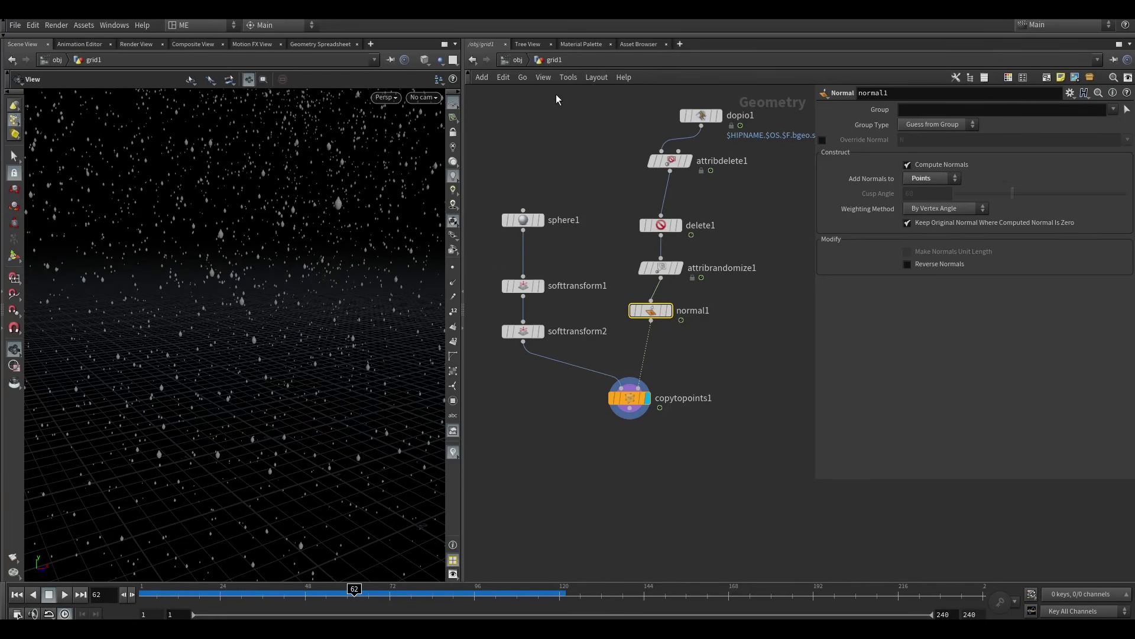
pyautogui.click(518, 60)
pyautogui.moveTo(318, 359); pyautogui.dragTo(332, 367)
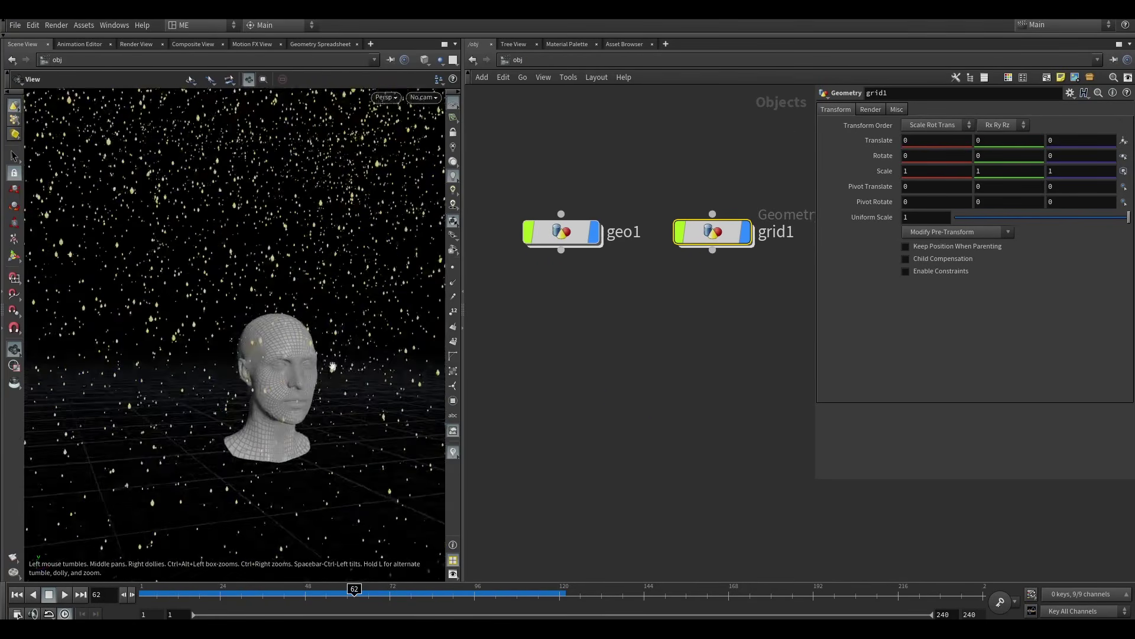
pyautogui.moveTo(332, 367); pyautogui.dragTo(309, 363, button='middle')
pyautogui.moveTo(309, 362); pyautogui.dragTo(273, 371, button='right')
pyautogui.moveTo(291, 374); pyautogui.dragTo(264, 329, button='middle')
pyautogui.moveTo(264, 329); pyautogui.dragTo(272, 337)
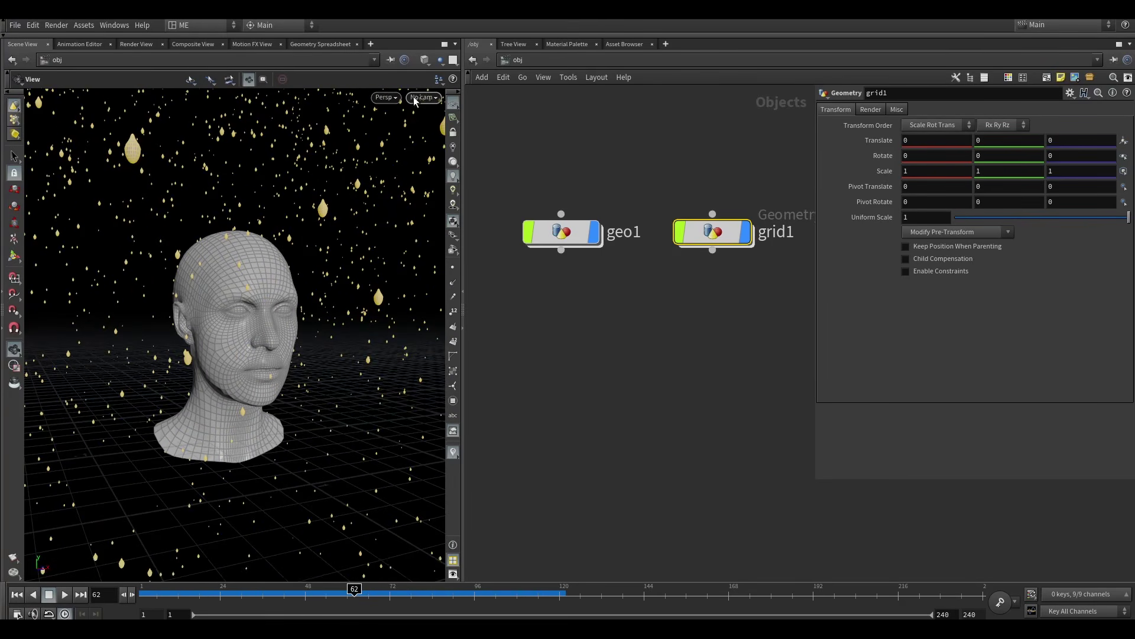
pyautogui.click(423, 97)
pyautogui.click(430, 135)
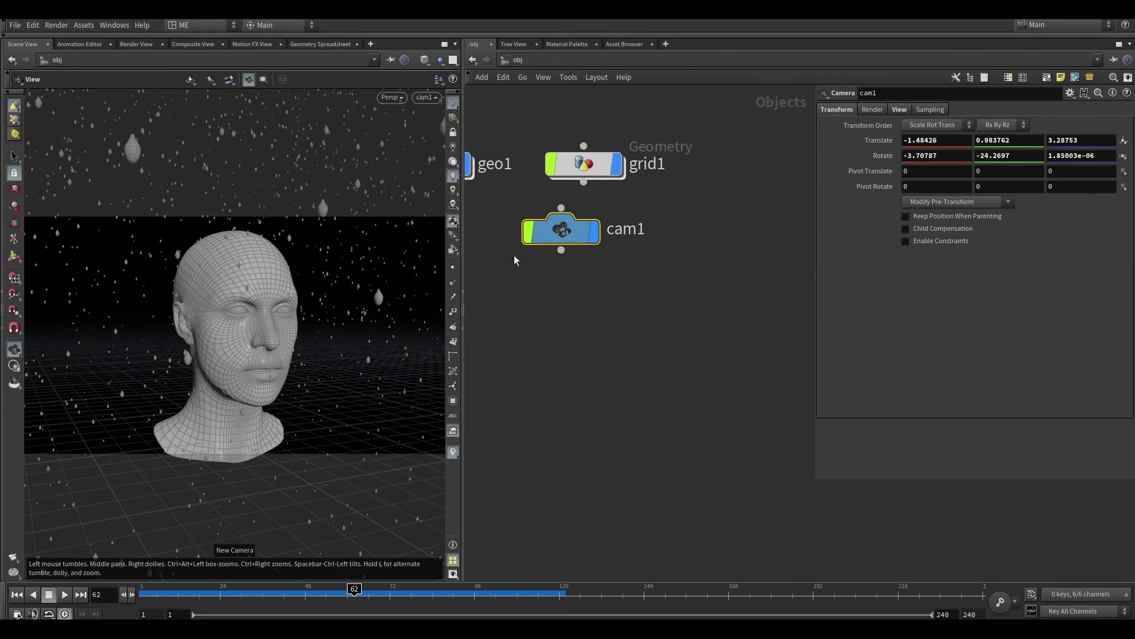
# Lock cam1 to the view, reframe the head from slightly farther away, and unlock the camera again.
pyautogui.click(453, 132)
pyautogui.moveTo(278, 312); pyautogui.dragTo(281, 420, button='right')
pyautogui.moveTo(306, 375); pyautogui.dragTo(321, 381, button='middle')
pyautogui.moveTo(321, 380); pyautogui.dragTo(232, 327)
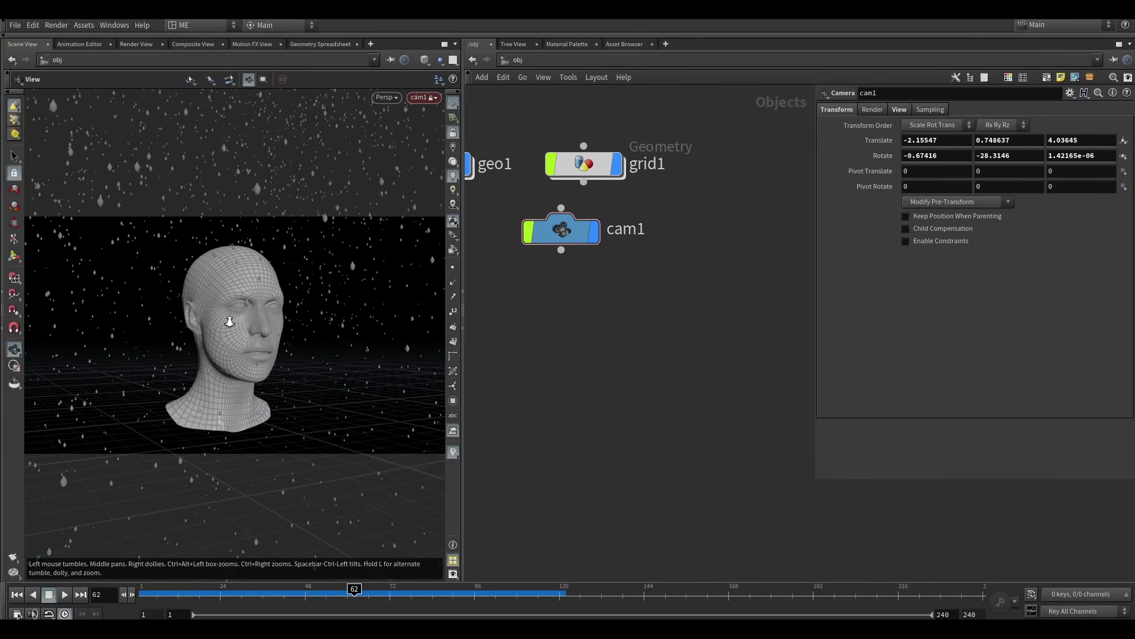
pyautogui.click(453, 132)
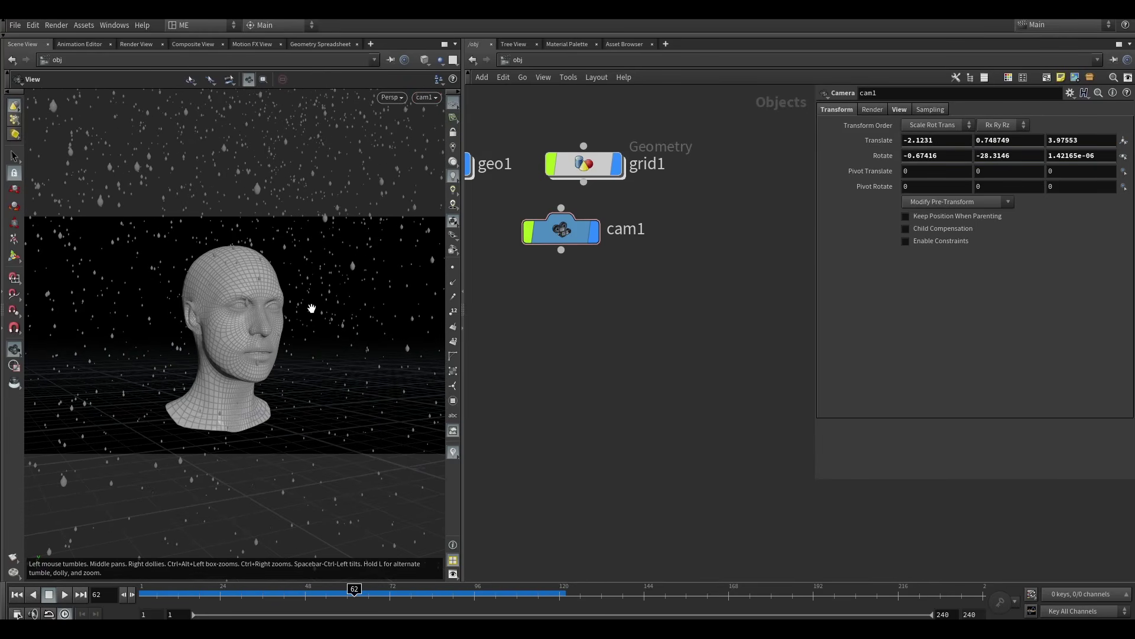
# Leave the camera view and go back into the grid1 network.
pyautogui.moveTo(312, 308); pyautogui.dragTo(236, 332)
pyautogui.scroll(-5, 264, 322)
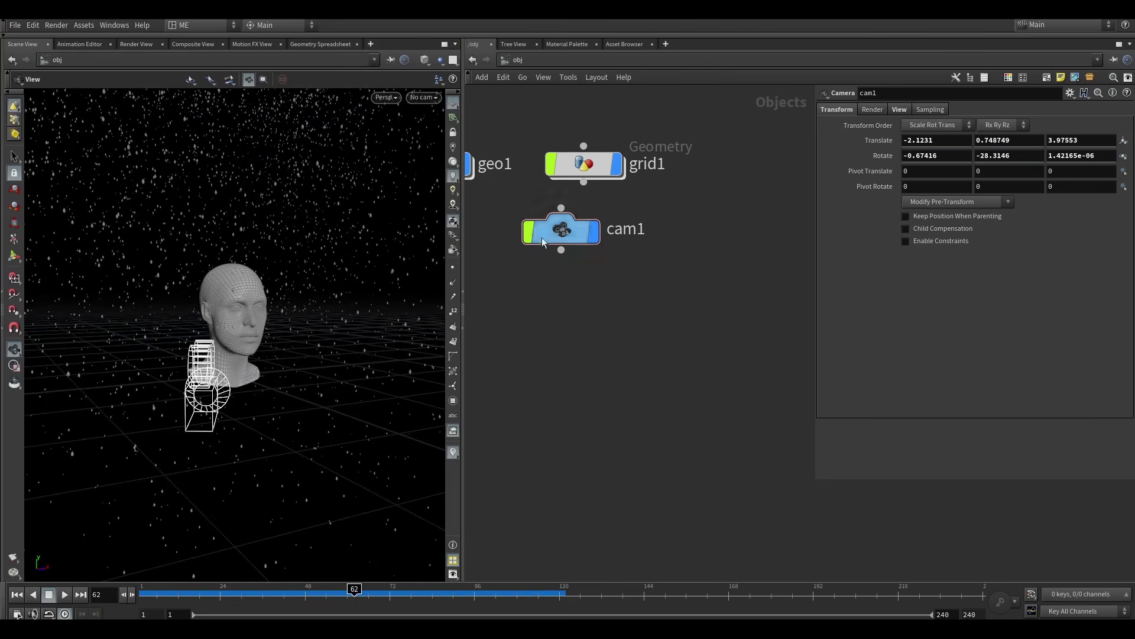
pyautogui.doubleClick(584, 169)
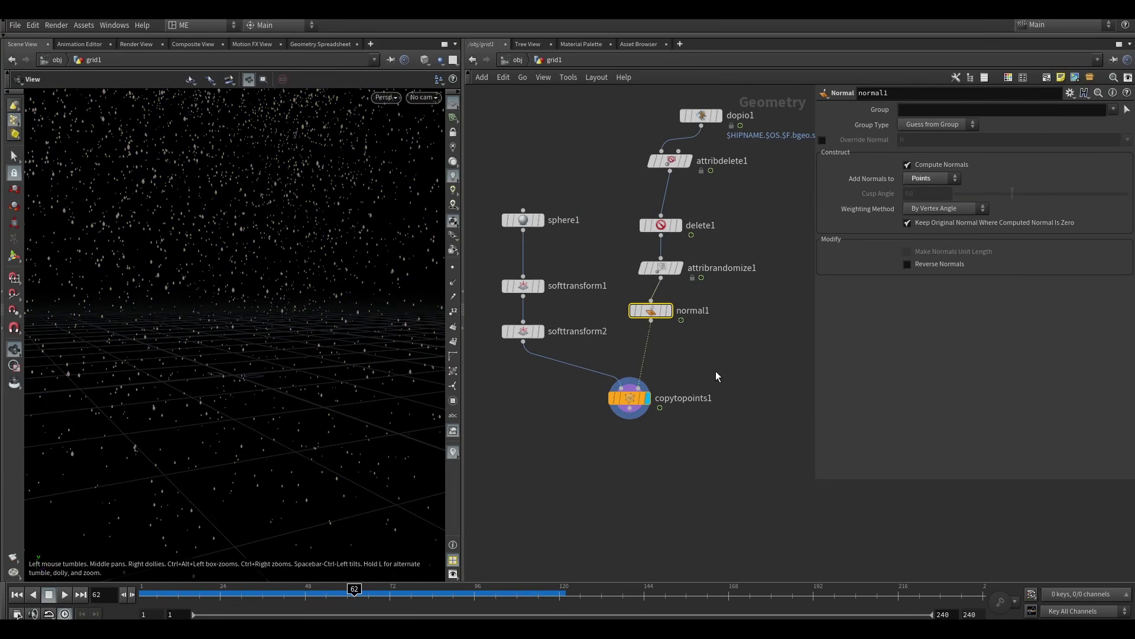
pyautogui.moveTo(716, 371); pyautogui.dragTo(690, 376, button='middle')
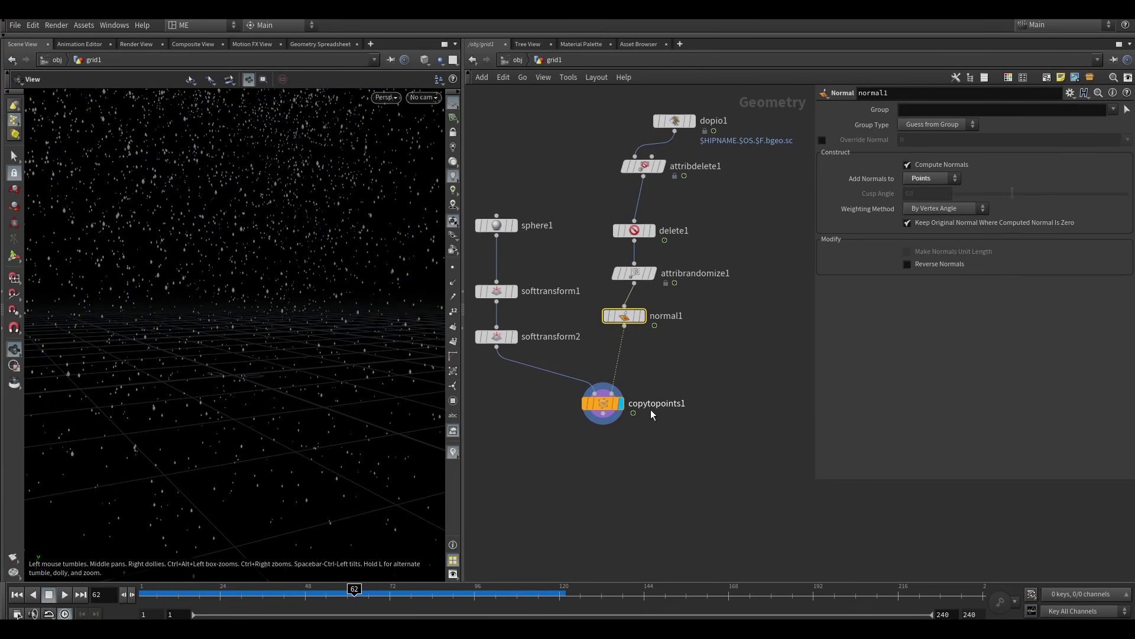
pyautogui.scroll(-5, 296, 324)
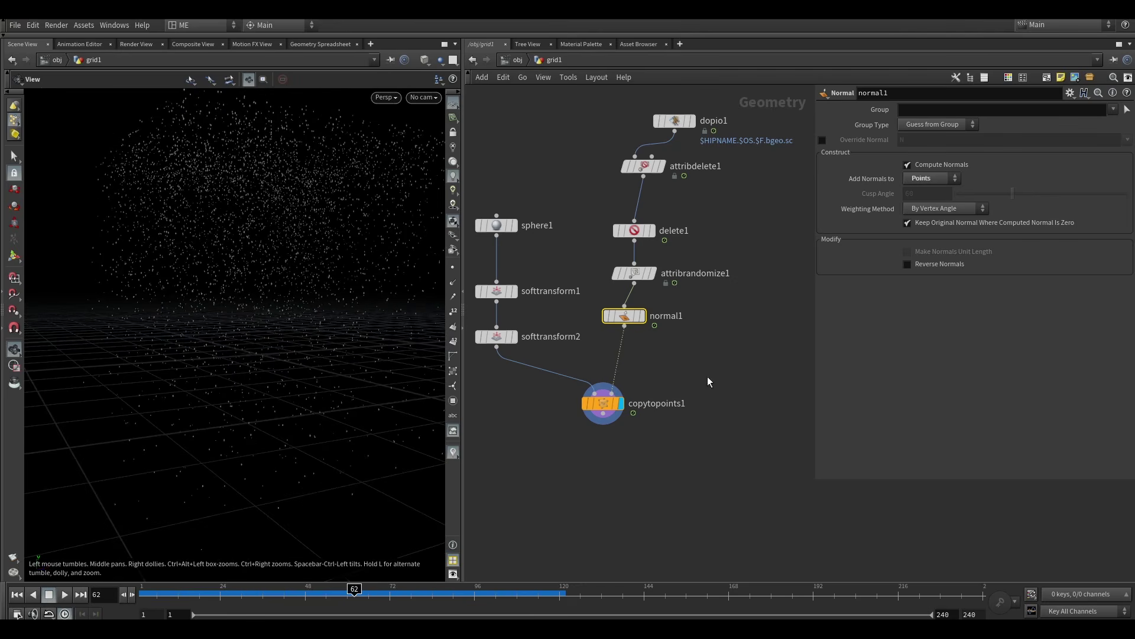
pyautogui.moveTo(710, 381); pyautogui.dragTo(669, 362, button='middle')
pyautogui.moveTo(557, 235)
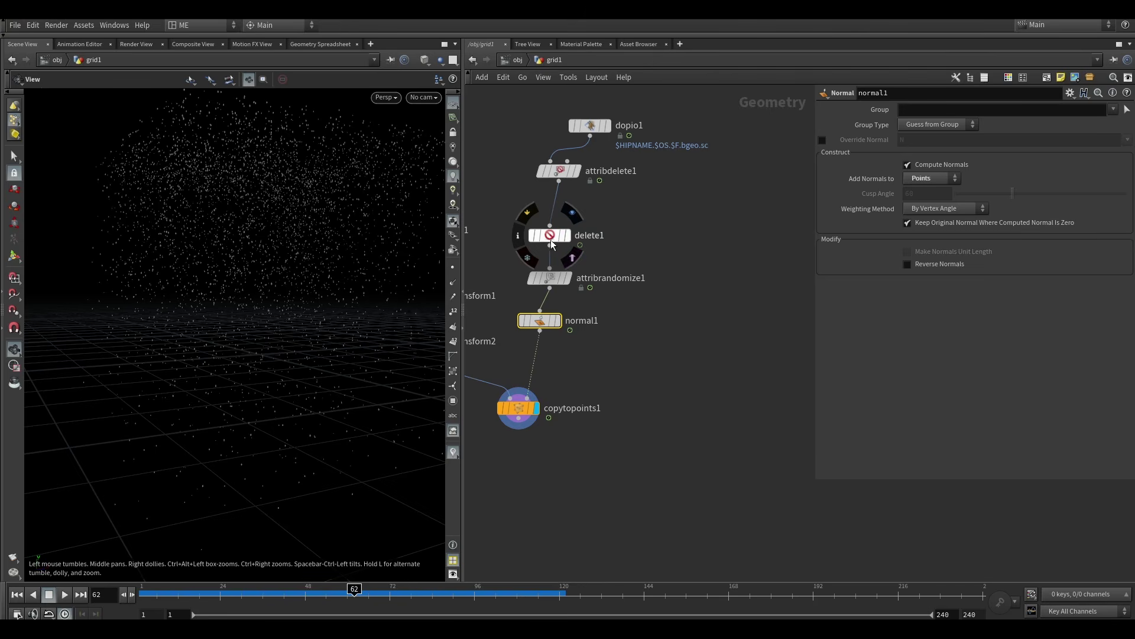
# Branch a second Delete node off attribdelete1's output and display it.
pyautogui.moveTo(563, 185); pyautogui.dragTo(696, 232)
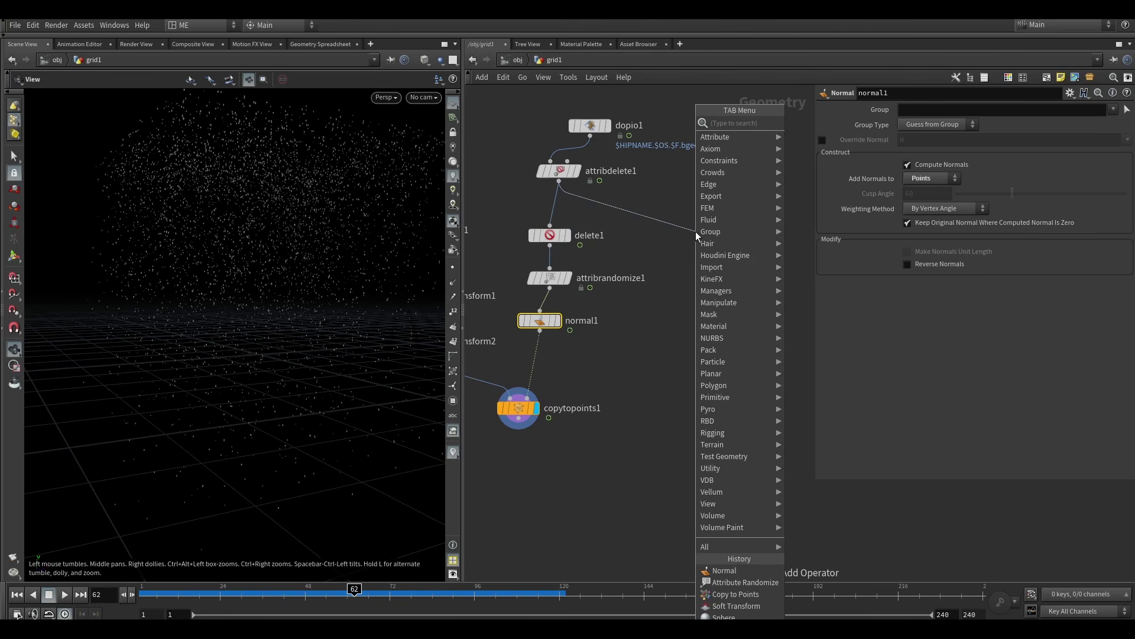
pyautogui.write('dele')
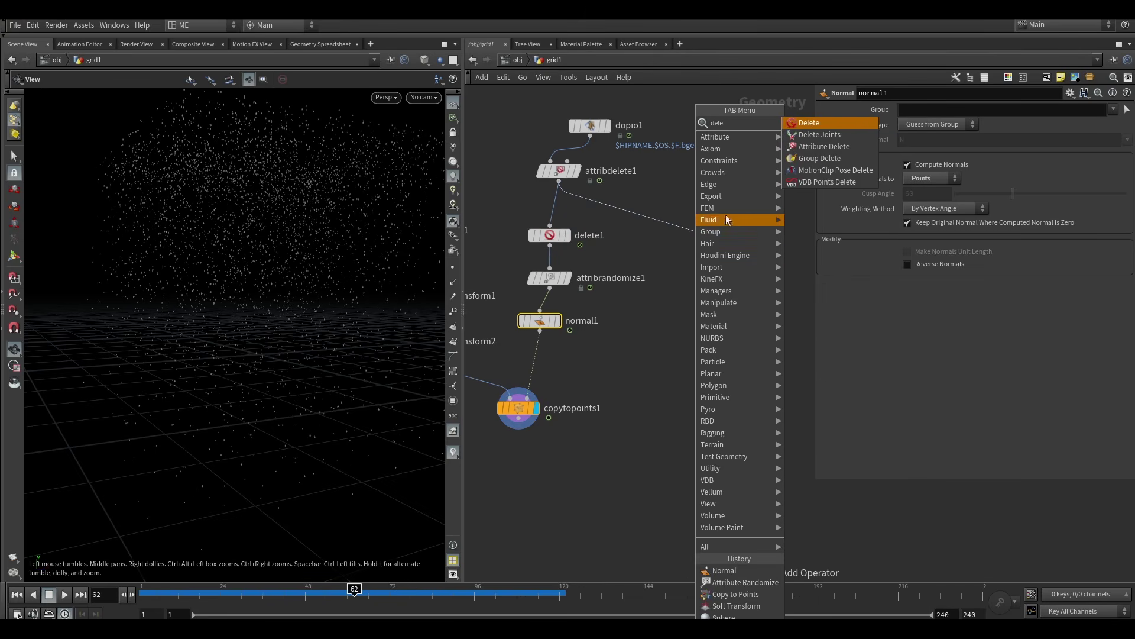
pyautogui.click(807, 123)
pyautogui.click(705, 236)
pyautogui.moveTo(705, 235); pyautogui.dragTo(718, 235)
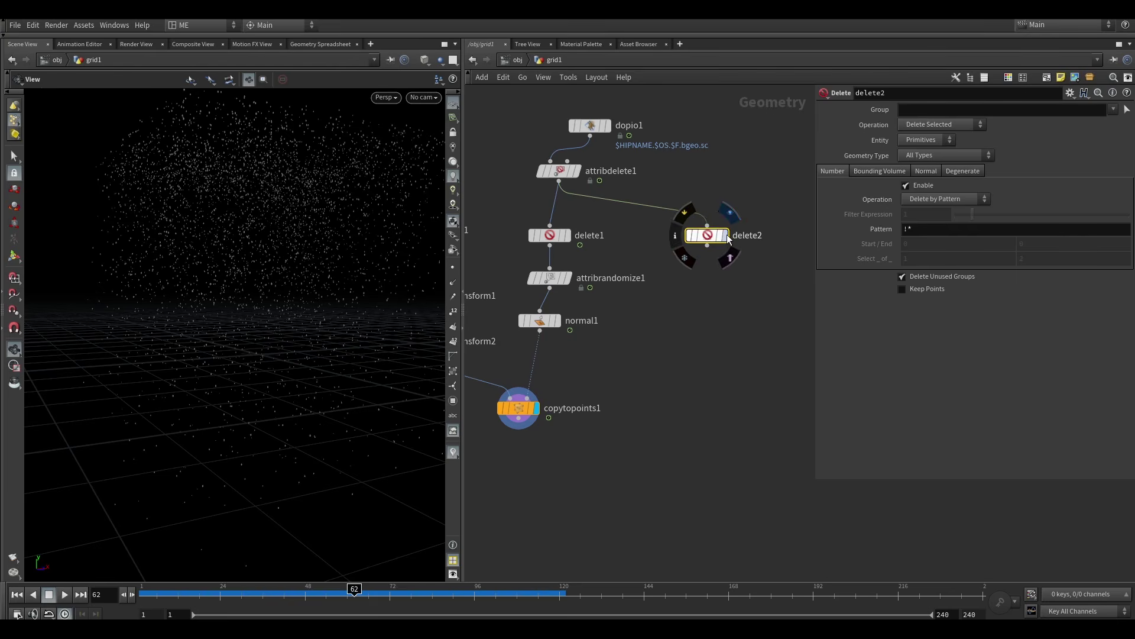
pyautogui.click(731, 235)
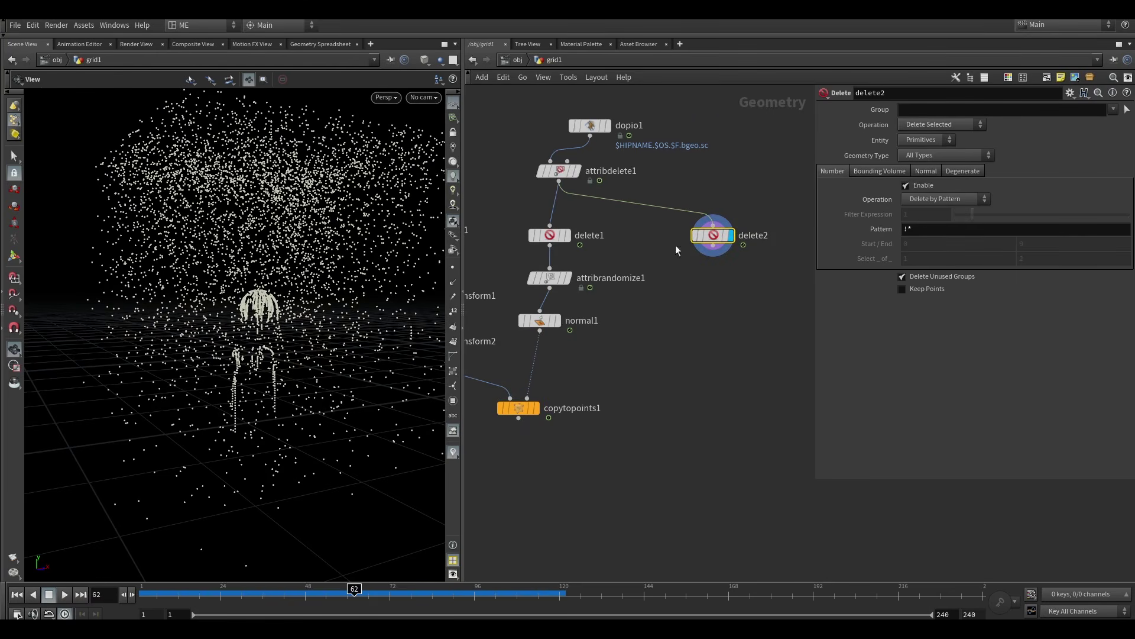
# Set delete2's Group to run.
pyautogui.click(1114, 110)
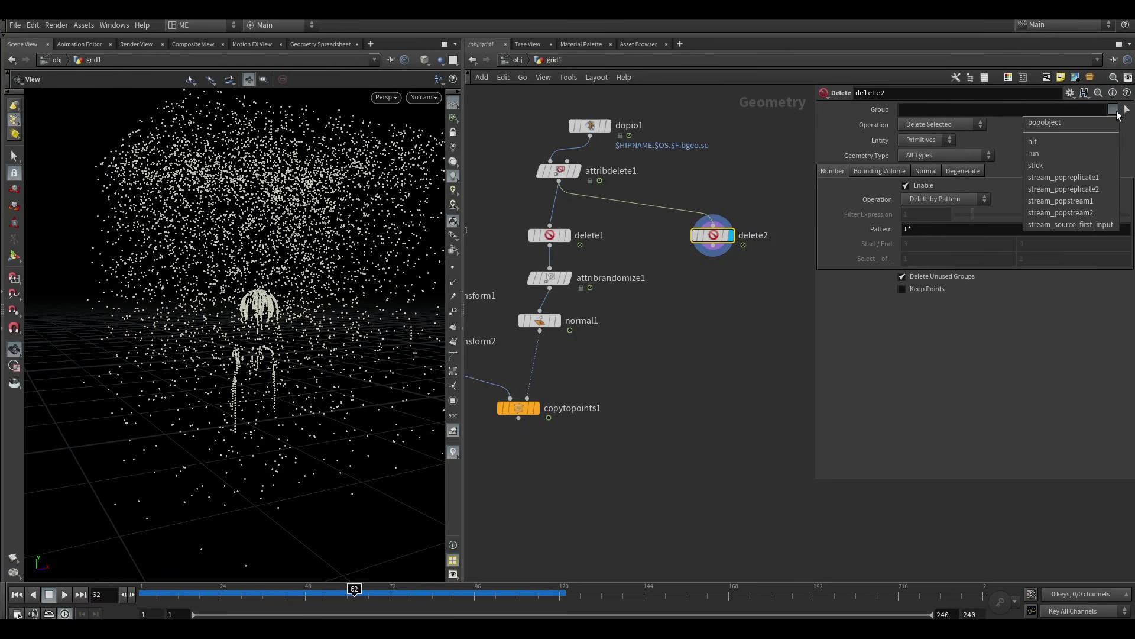
pyautogui.click(1059, 152)
pyautogui.moveTo(729, 247); pyautogui.dragTo(699, 251)
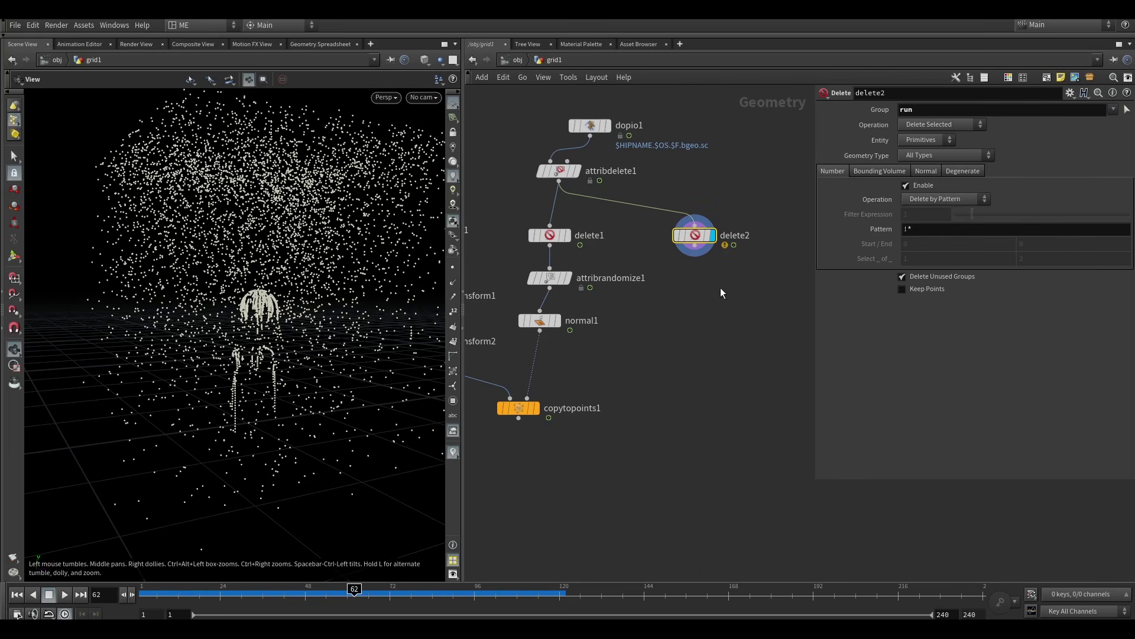
# Duplicate delete2 beside the original, keeping its attribdelete1 input, and add stick to the copy's Group.
pyautogui.moveTo(721, 289); pyautogui.dragTo(654, 291, button='middle')
pyautogui.keyDown('alt'); pyautogui.moveTo(627, 238); pyautogui.dragTo(722, 233); pyautogui.keyUp('alt')
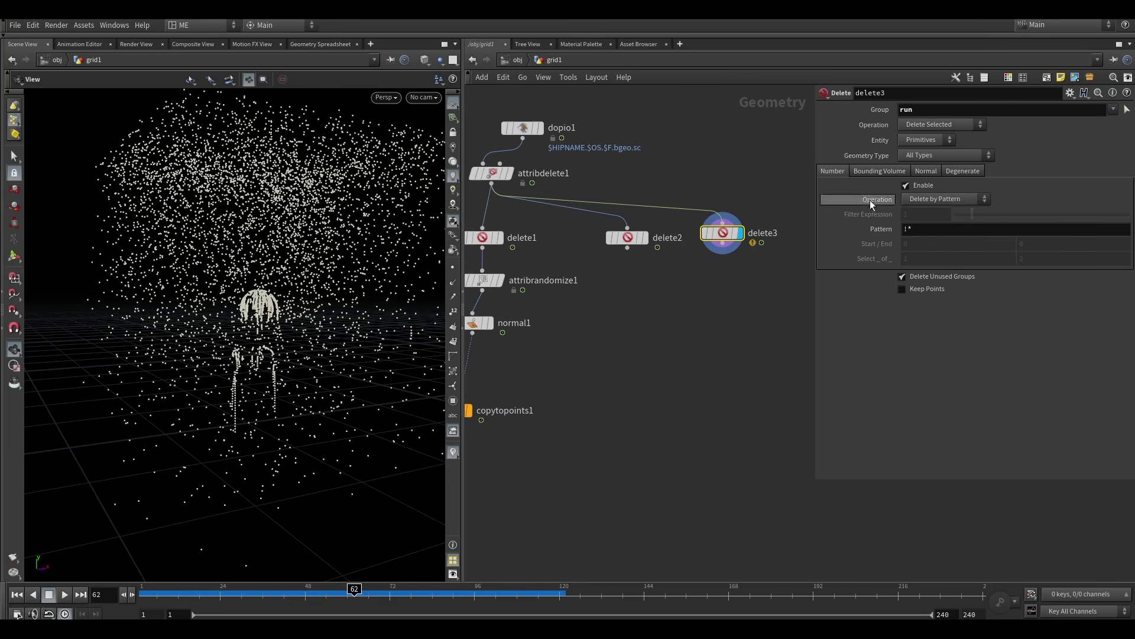
pyautogui.click(1115, 109)
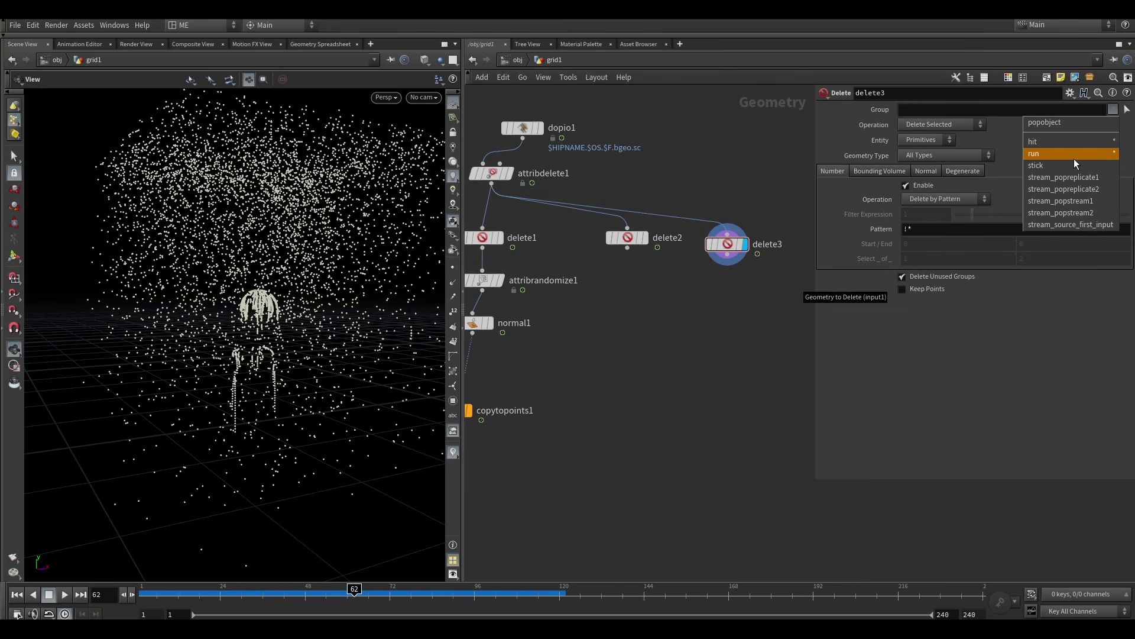
pyautogui.click(1071, 158)
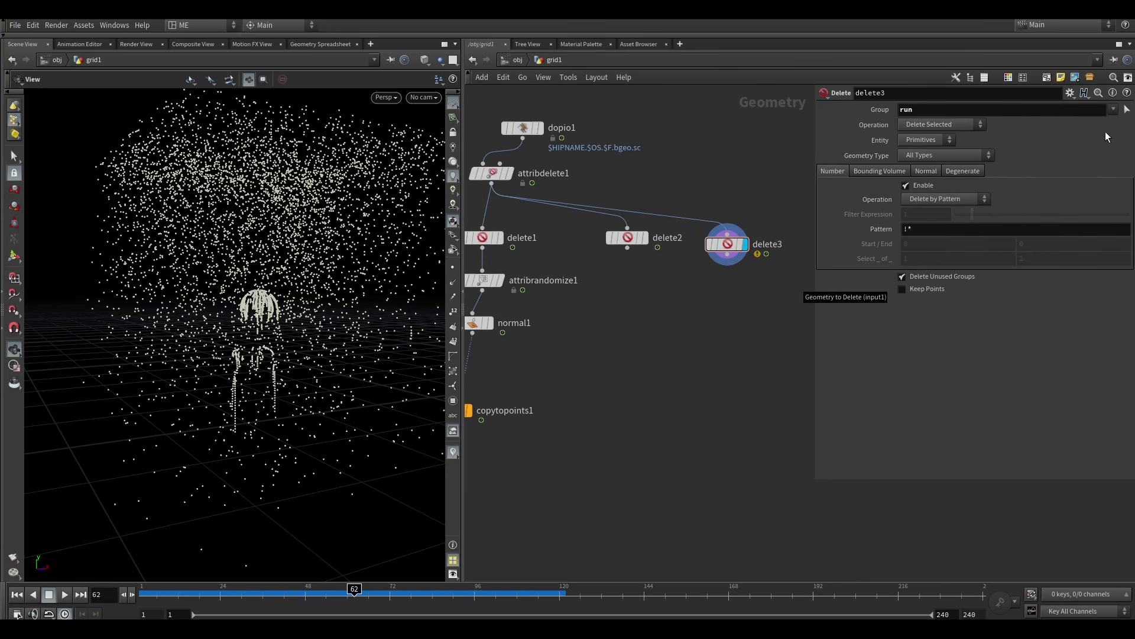
pyautogui.click(1114, 109)
pyautogui.click(1051, 166)
pyautogui.scroll(5, 657, 264)
pyautogui.scroll(-2, 709, 248)
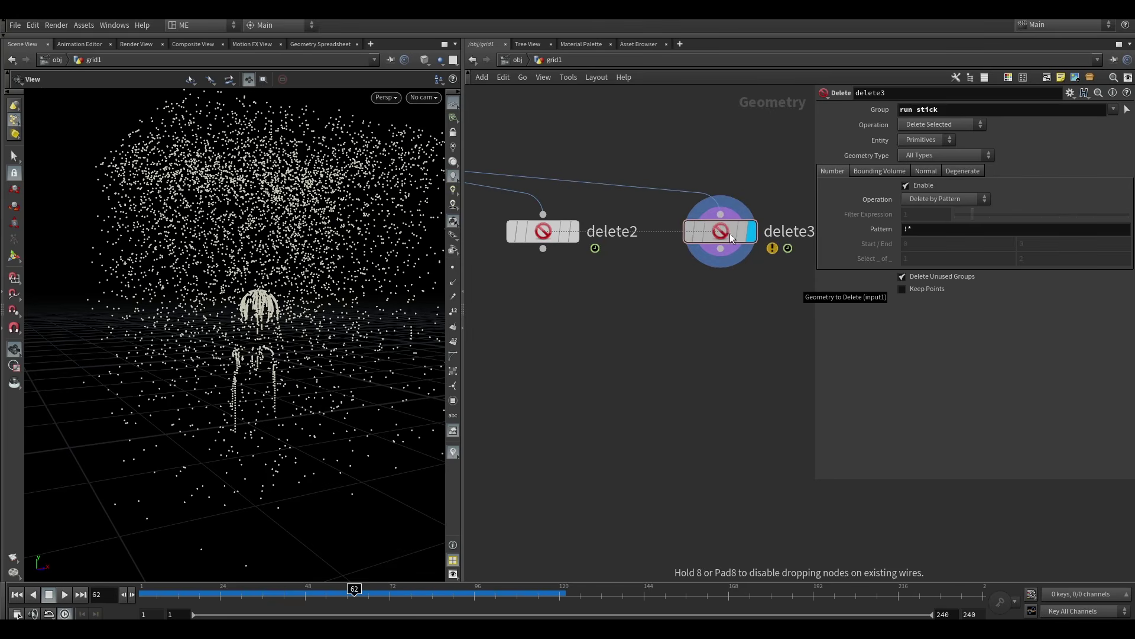
# Set the Entity to Points on both delete2 and delete3.
pyautogui.click(544, 230)
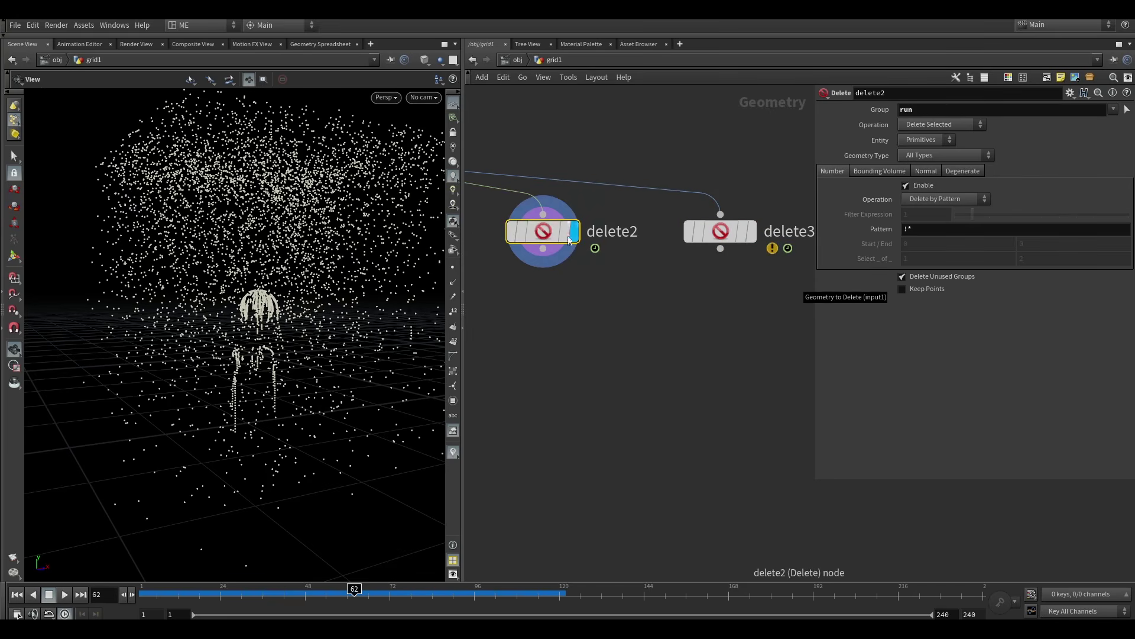
pyautogui.click(920, 140)
pyautogui.click(919, 163)
pyautogui.click(717, 234)
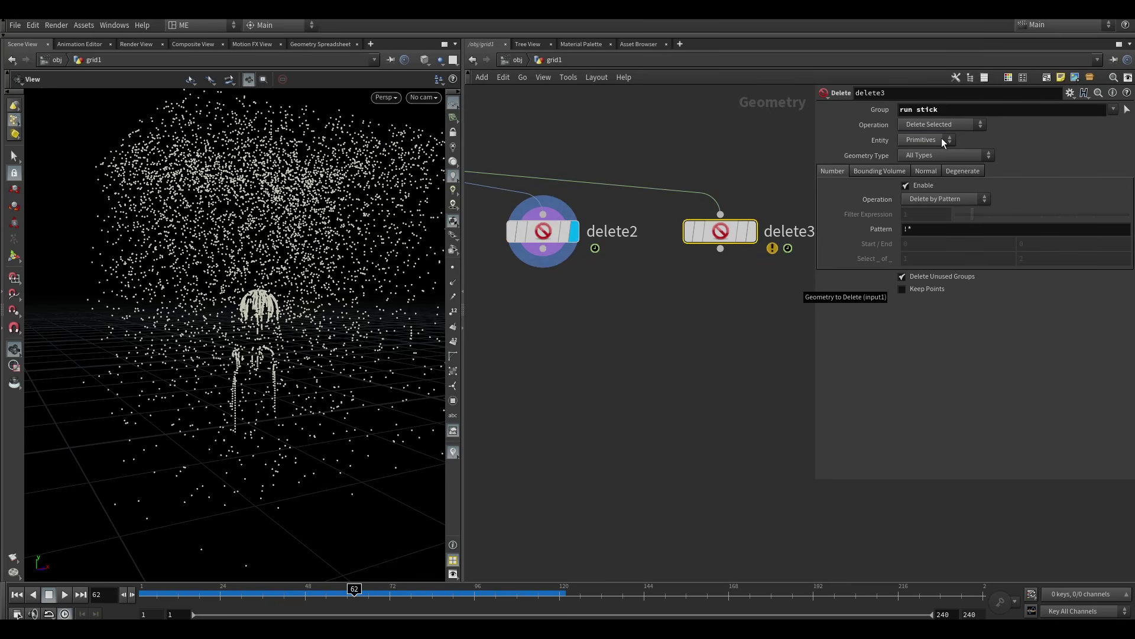
pyautogui.click(944, 141)
pyautogui.click(917, 163)
# Change the Operation to Delete Non-Selected on both delete3 and delete2.
pyautogui.click(924, 125)
pyautogui.click(936, 145)
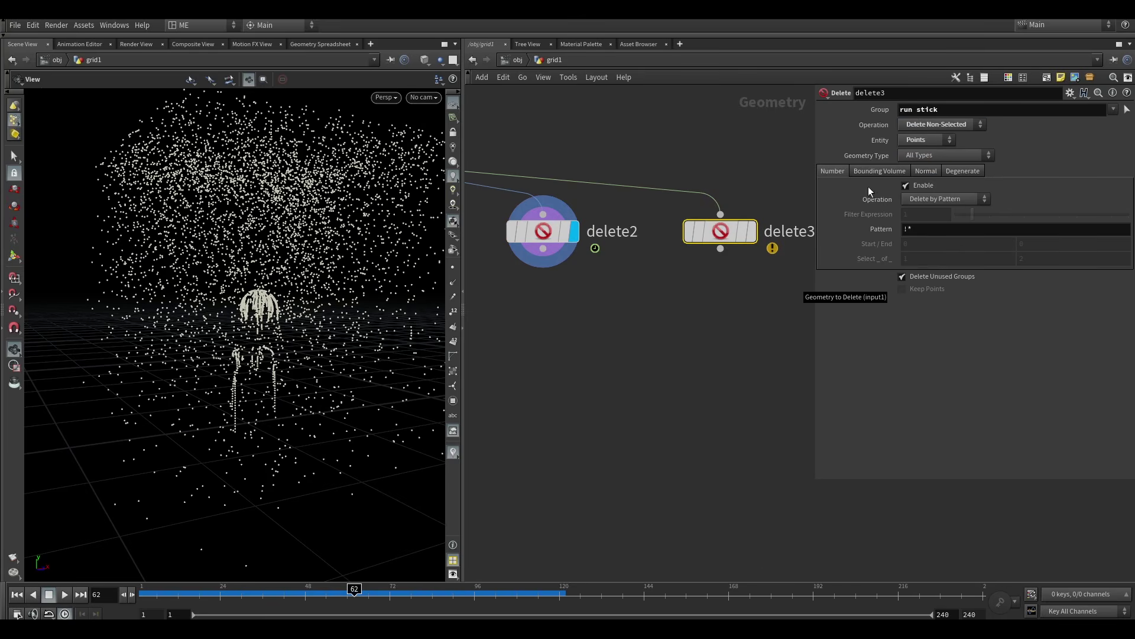
pyautogui.click(551, 238)
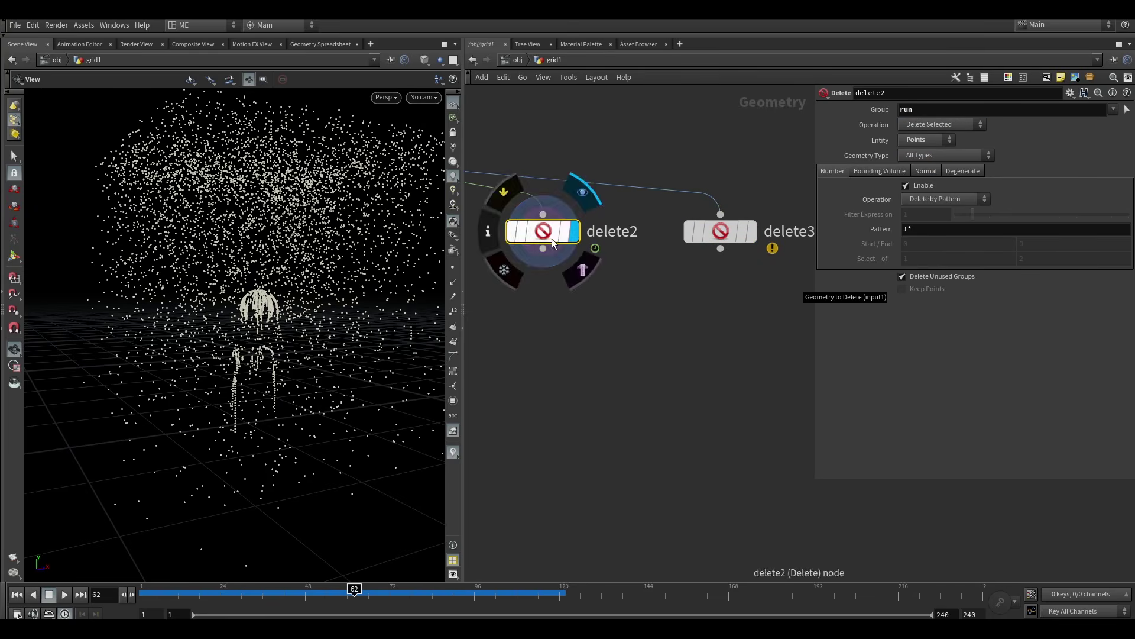
pyautogui.click(928, 125)
pyautogui.click(931, 145)
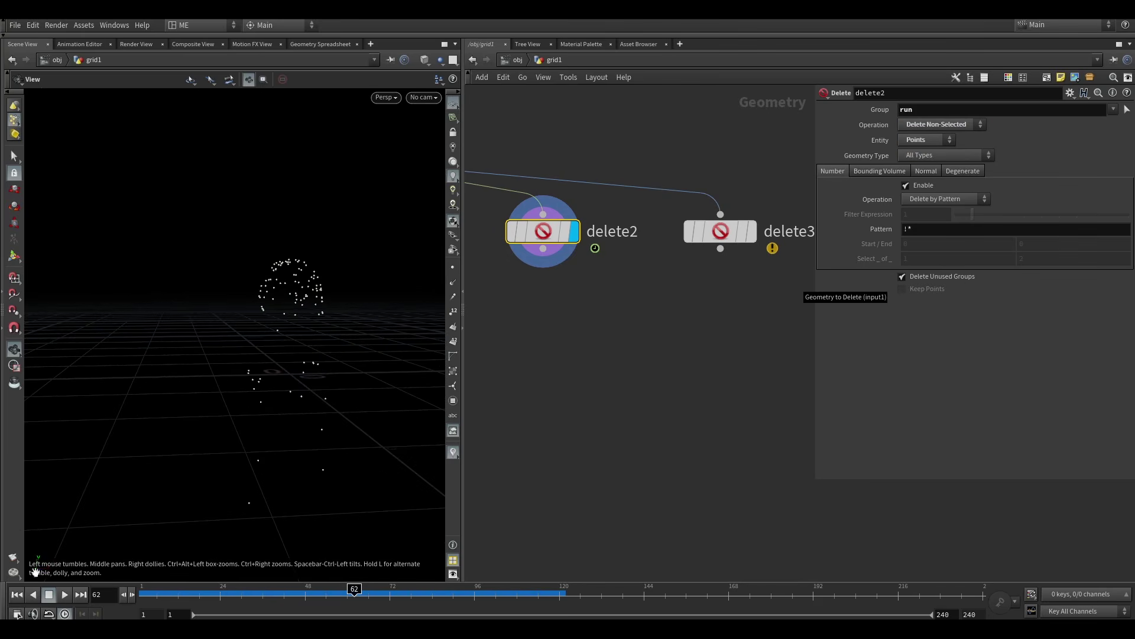
# Play the simulation from the first frame to check the running particles, and stop playback.
pyautogui.click(17, 594)
pyautogui.click(65, 595)
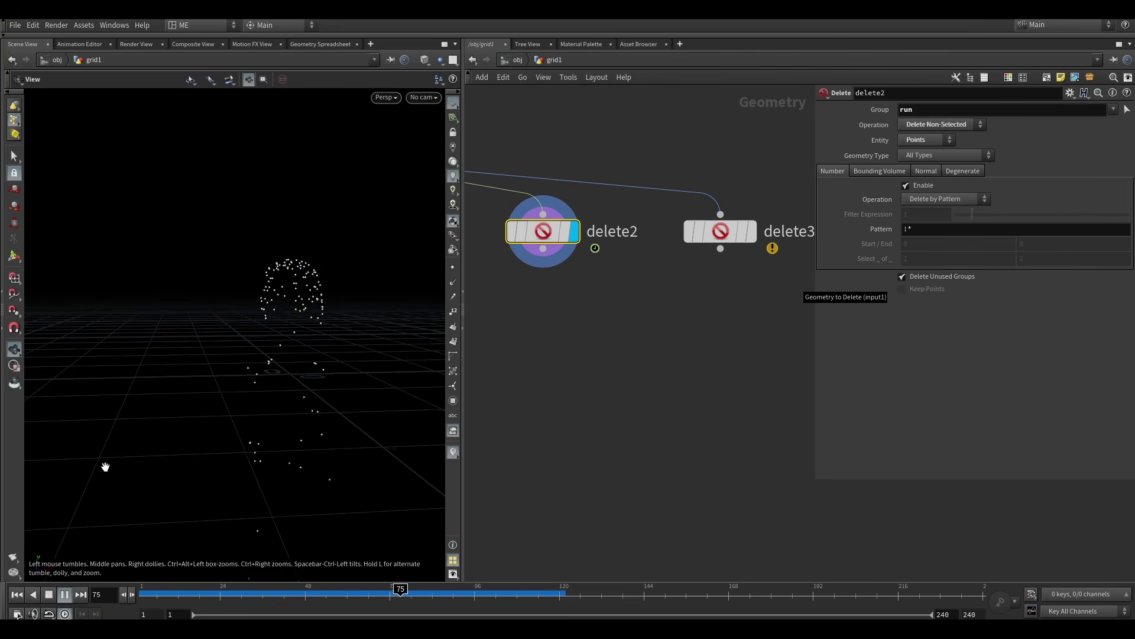
pyautogui.click(65, 594)
# Remove run from delete3's Group, leaving only stick, and display that node.
pyautogui.click(720, 231)
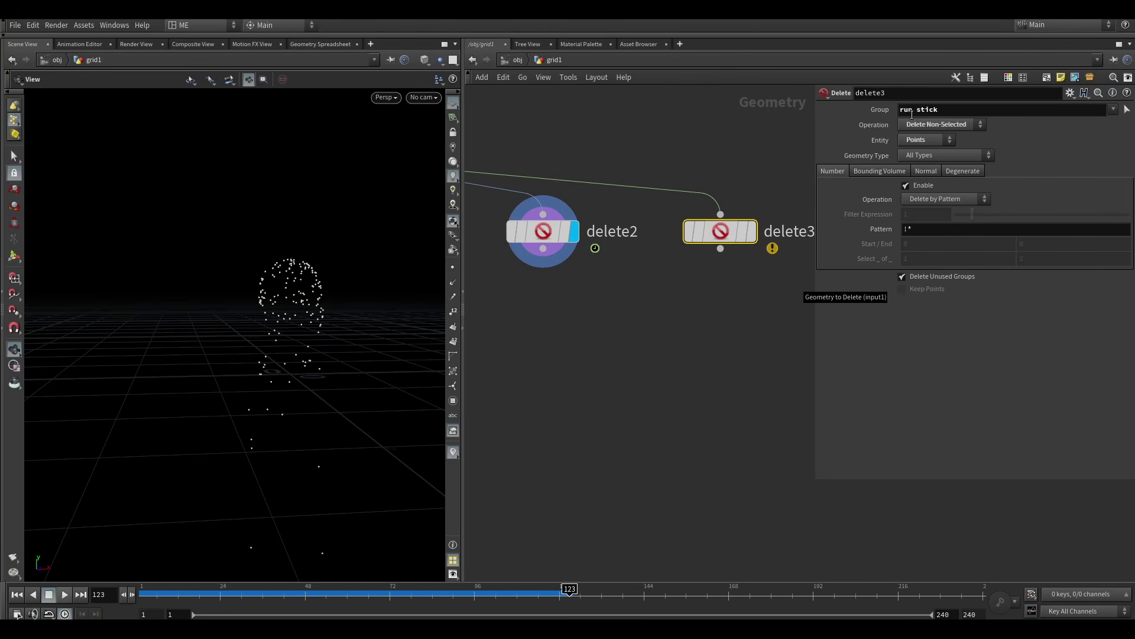
pyautogui.press('BackSpace')
pyautogui.click(699, 323)
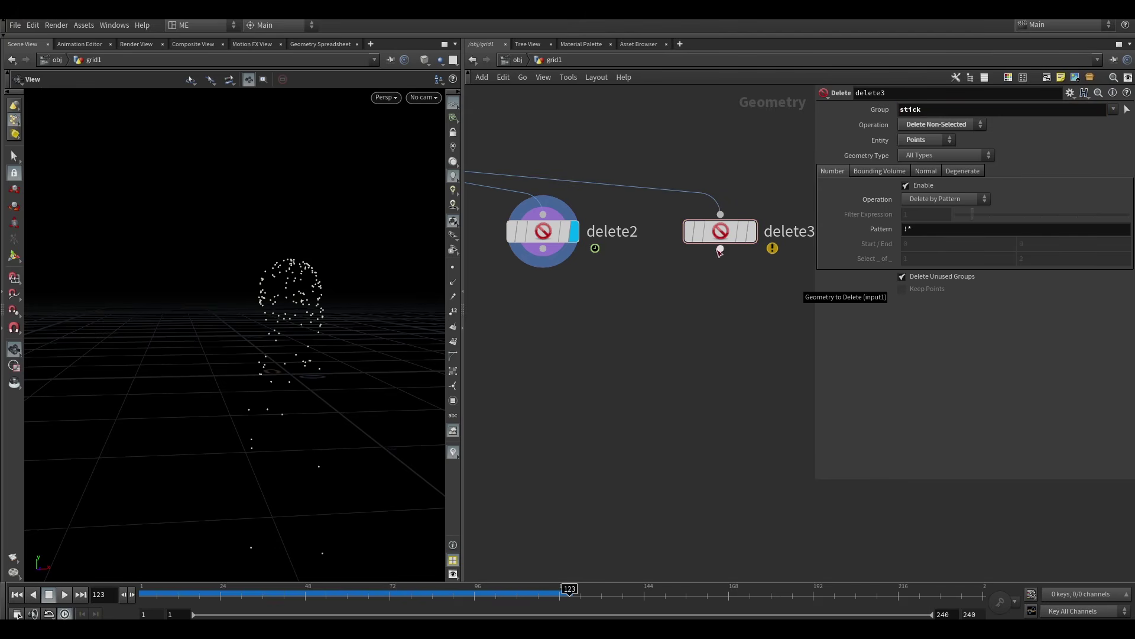
pyautogui.click(751, 231)
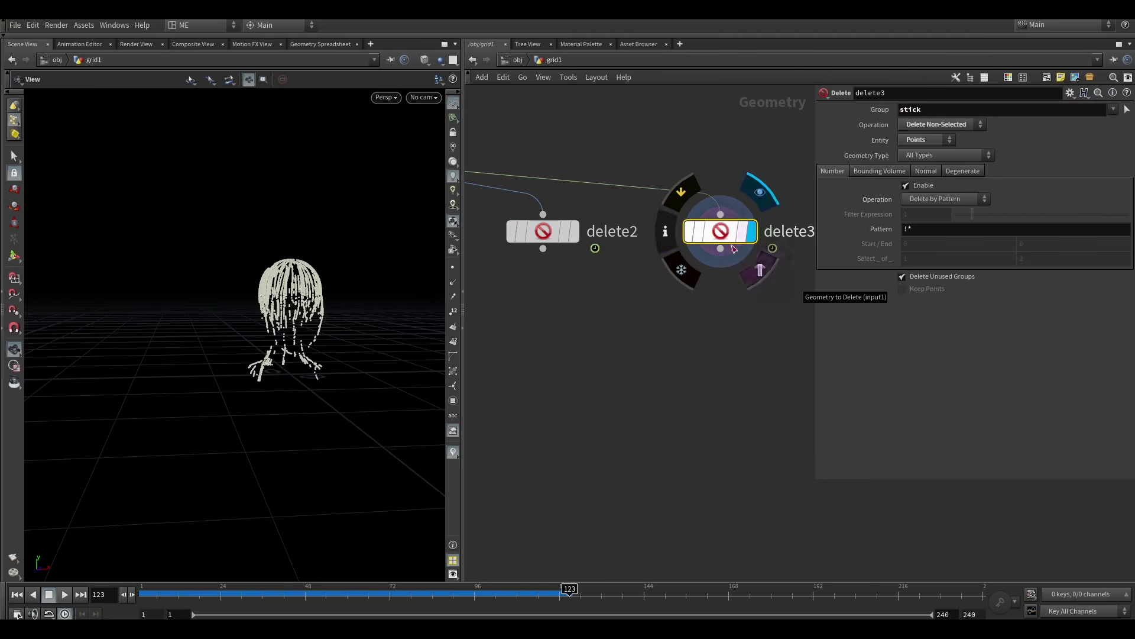
# Play the simulation through to inspect the sticking particles, and stop playback at frame 55.
pyautogui.click(65, 594)
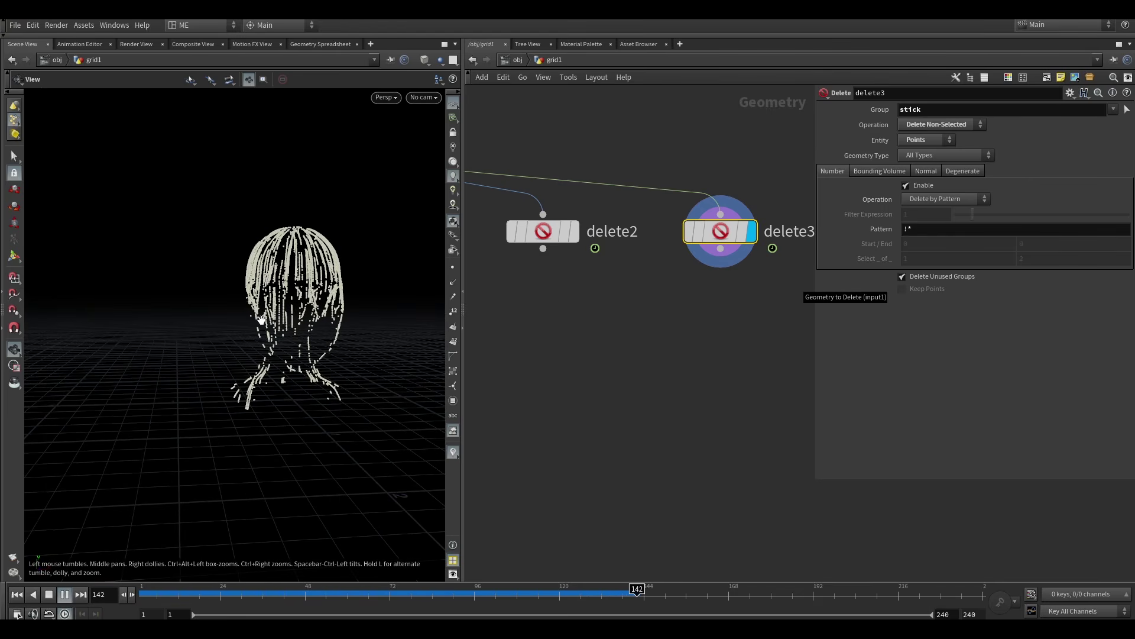
pyautogui.click(49, 594)
pyautogui.click(65, 595)
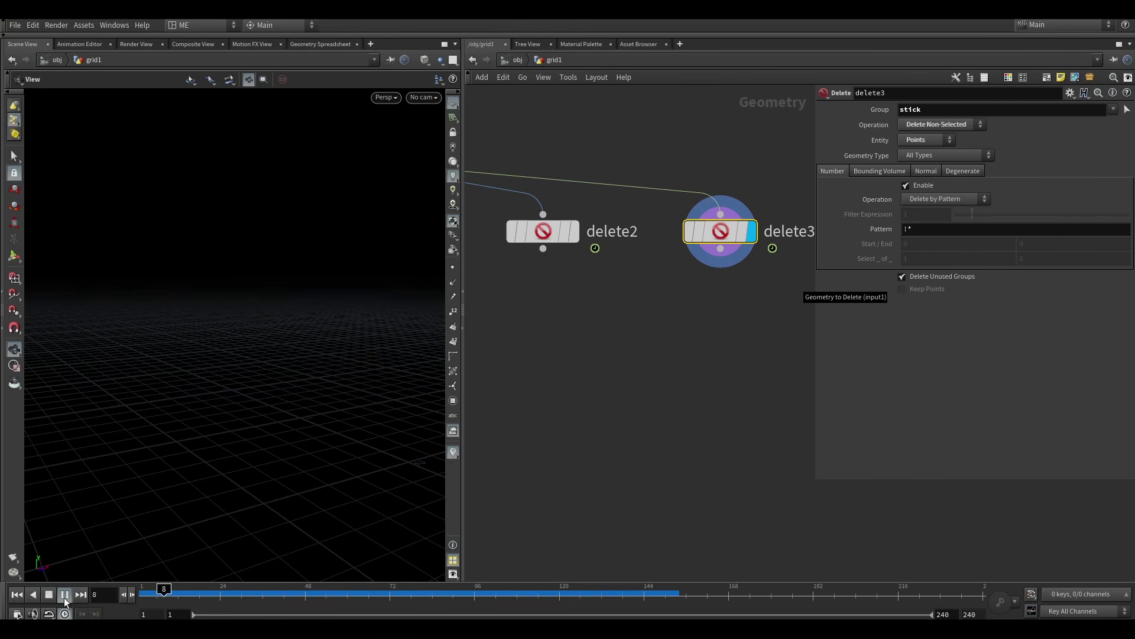
pyautogui.click(65, 595)
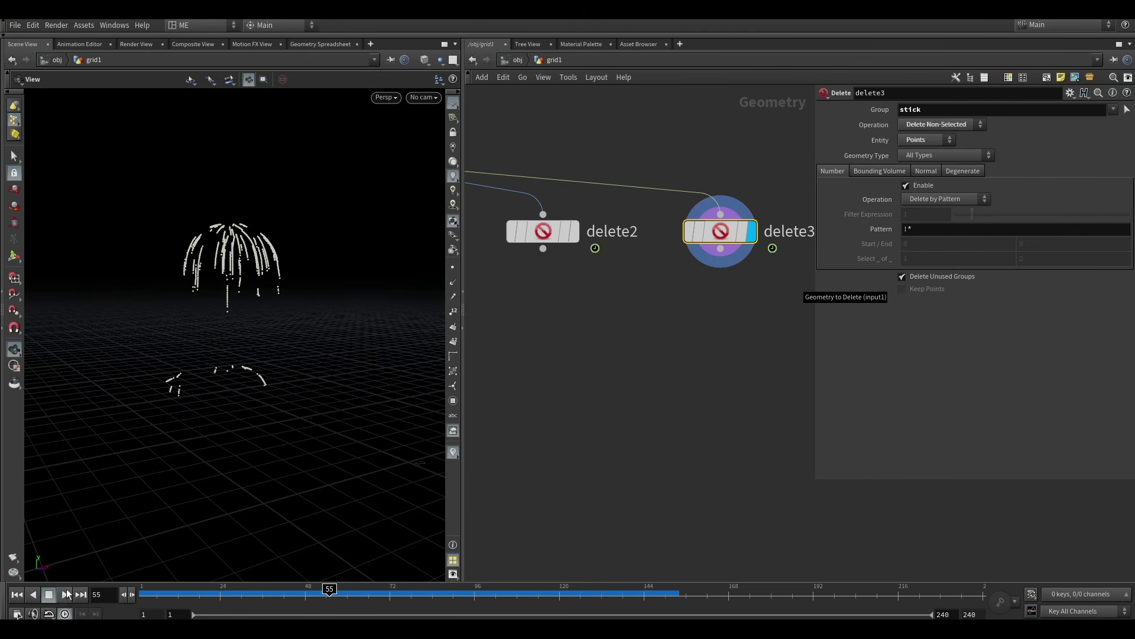
# Add a Color node fed by delete2, align it beneath that node, and display it.
pyautogui.moveTo(629, 385); pyautogui.dragTo(633, 352, button='middle')
pyautogui.press('Tab')
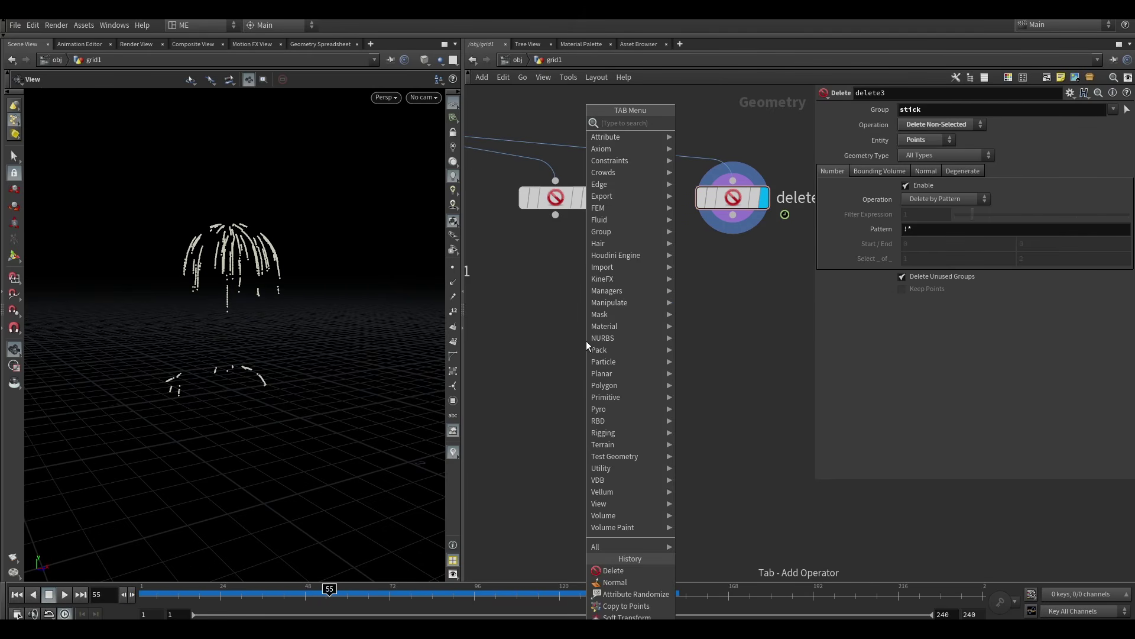
pyautogui.write('co')
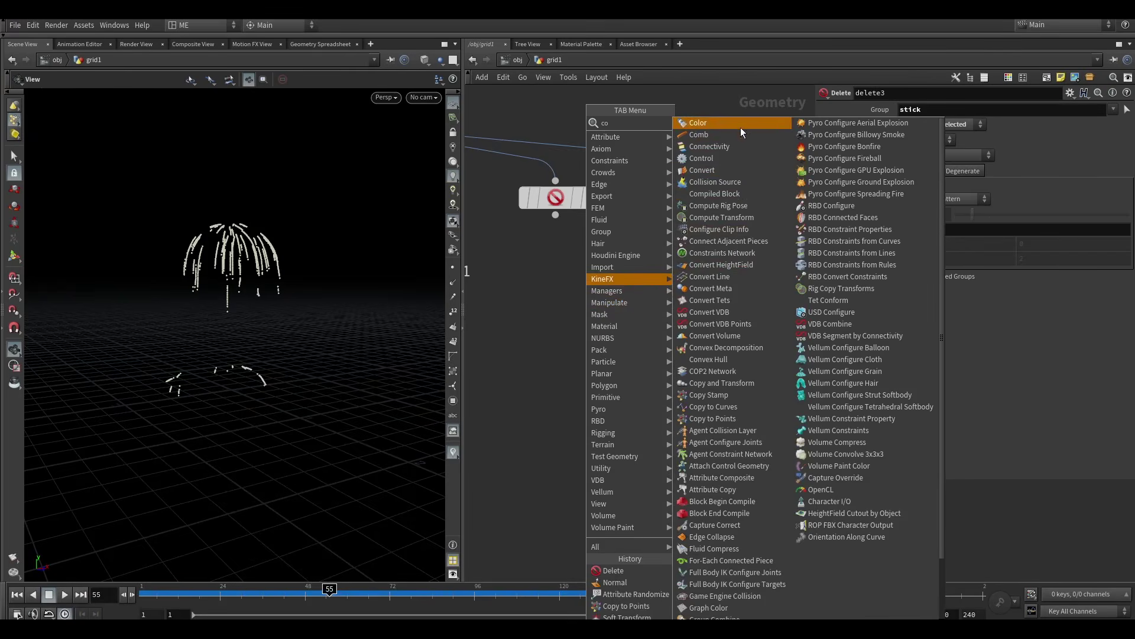
pyautogui.click(704, 123)
pyautogui.click(541, 294)
pyautogui.click(541, 311)
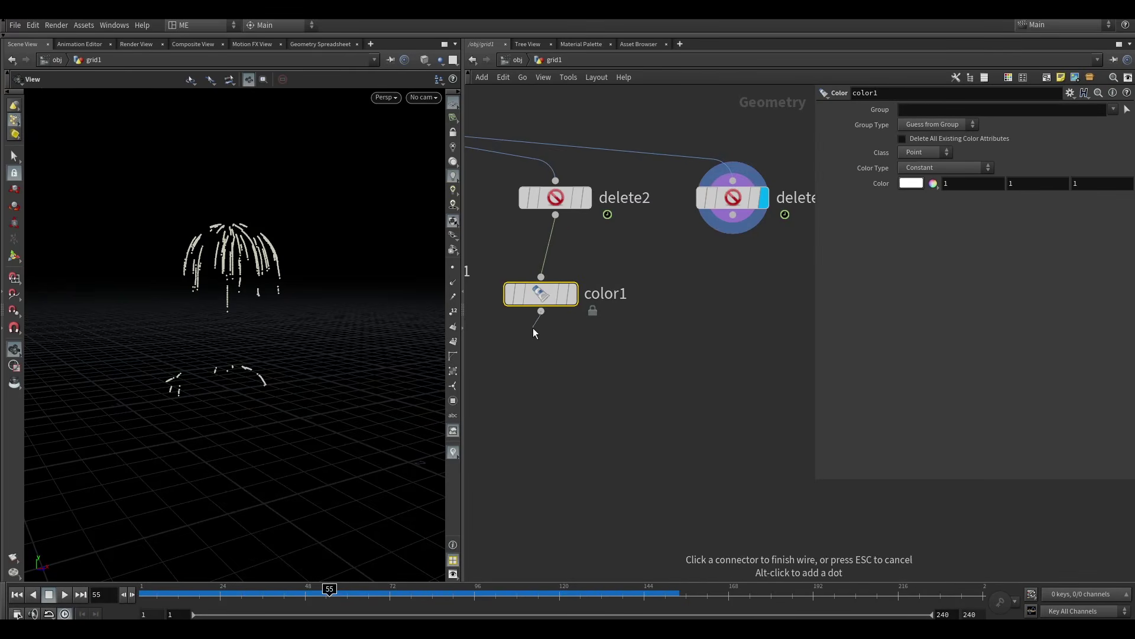
pyautogui.press('Escape')
pyautogui.click(573, 294)
pyautogui.moveTo(546, 298); pyautogui.dragTo(561, 294)
# Set color1's color to the dark cyan swatch (RGB 0, 0.5, 0.5) and close the color editor.
pyautogui.click(933, 183)
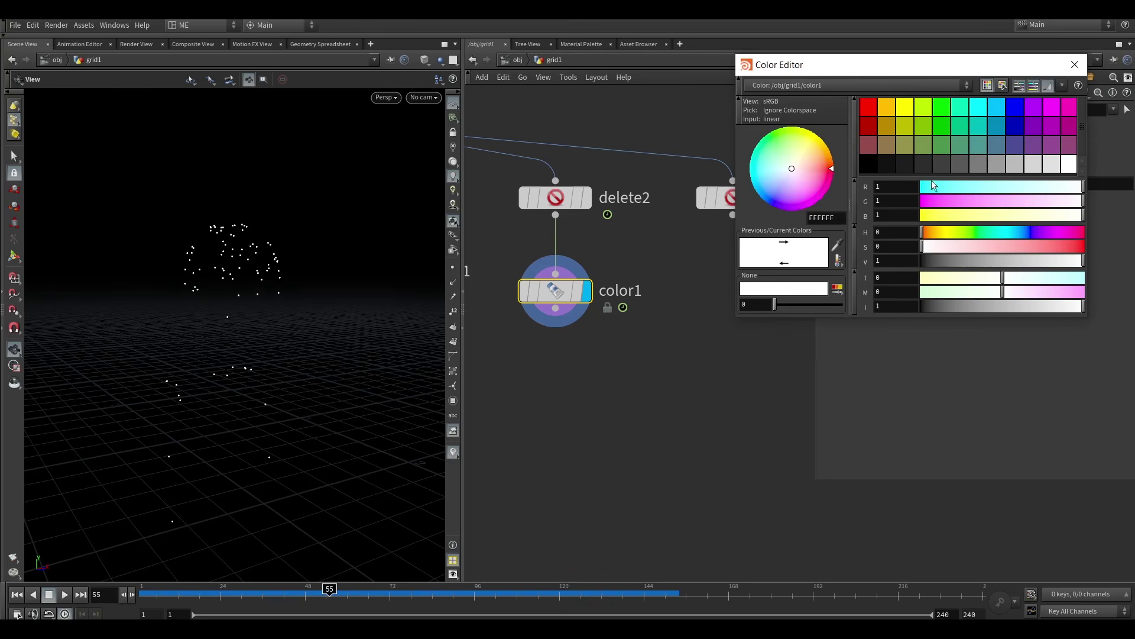
pyautogui.click(985, 127)
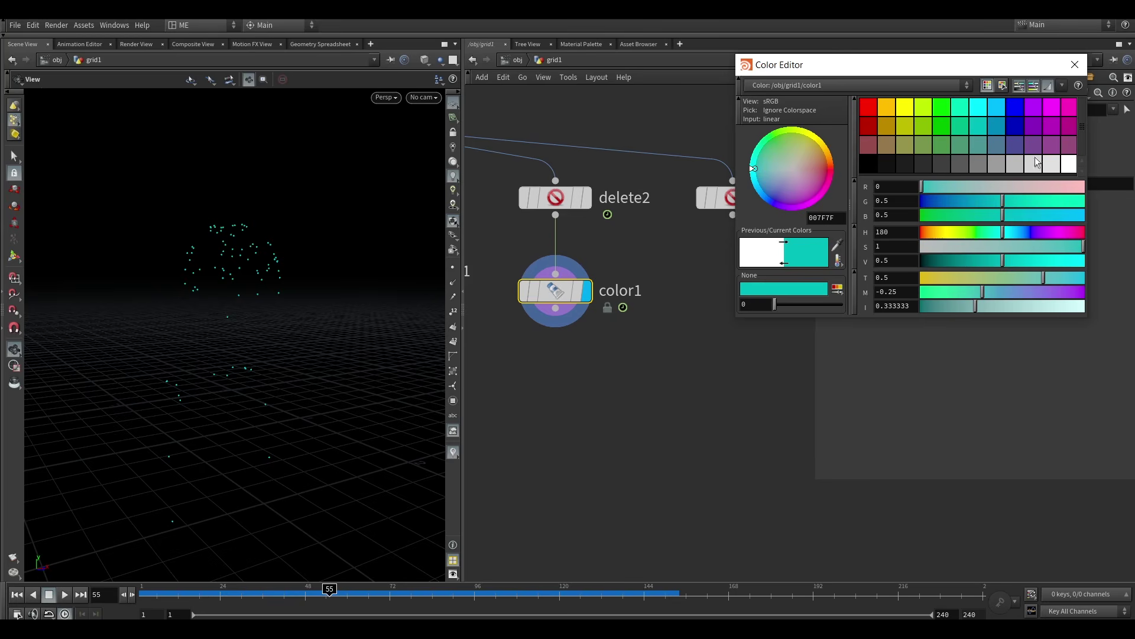
pyautogui.click(1076, 64)
# Duplicate color1 beneath delete3 and lighten the copy's color to a pale cyan with an intensity of 0.737.
pyautogui.keyDown('alt'); pyautogui.moveTo(554, 289); pyautogui.dragTo(730, 265); pyautogui.keyUp('alt')
pyautogui.click(933, 183)
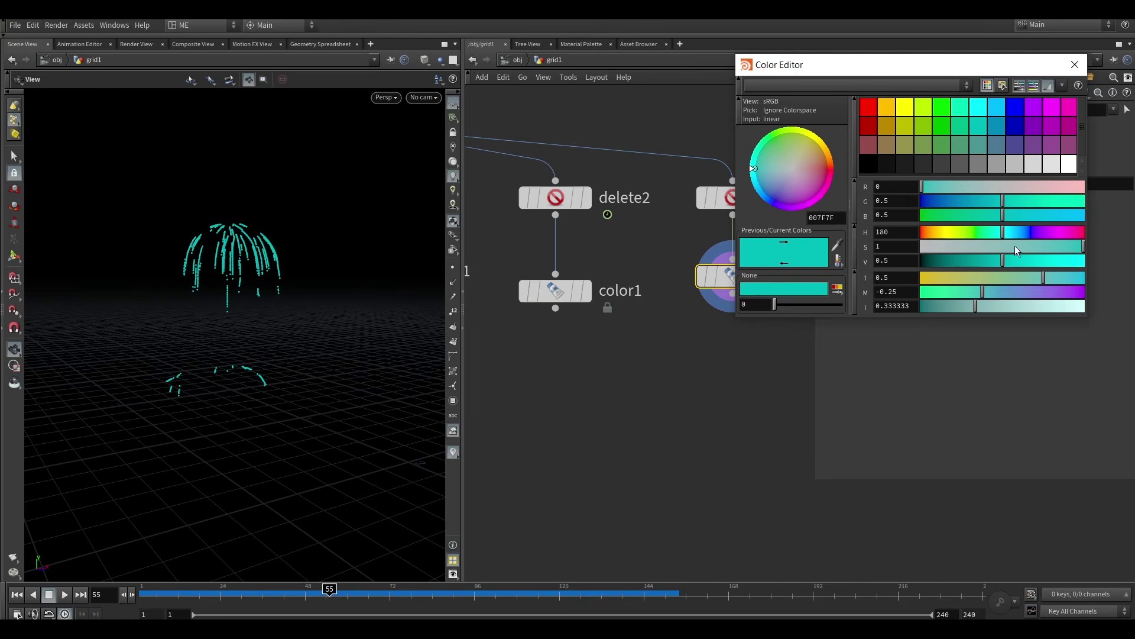
pyautogui.moveTo(998, 305); pyautogui.dragTo(1041, 305)
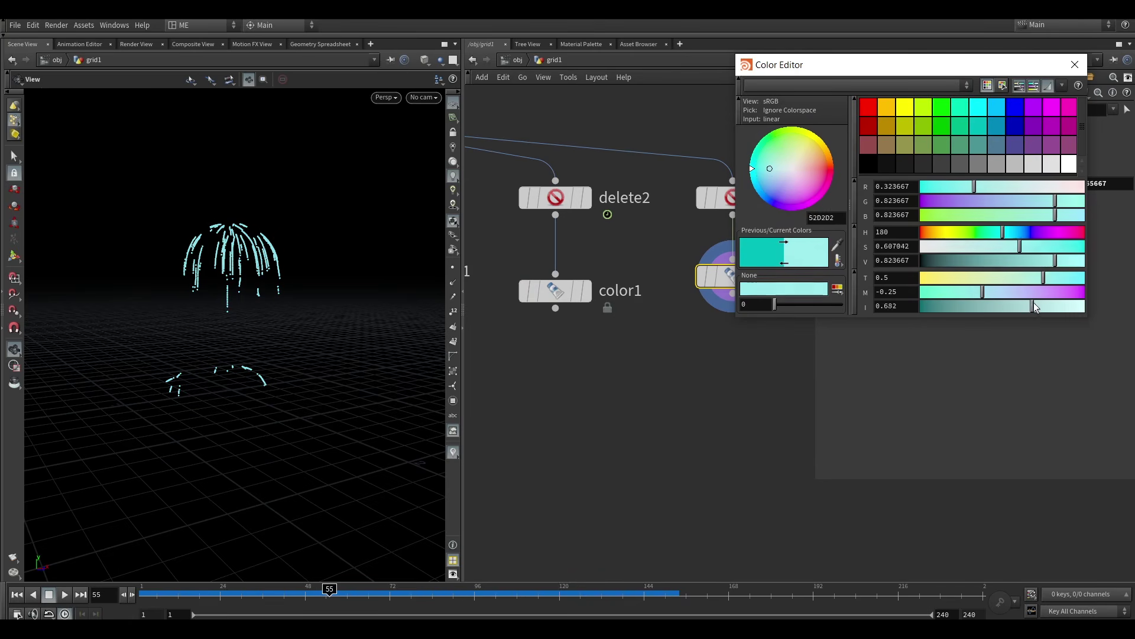
# Add a Merge node that combines the two Color nodes, and display the merged particles.
pyautogui.press('Tab')
pyautogui.write('merge')
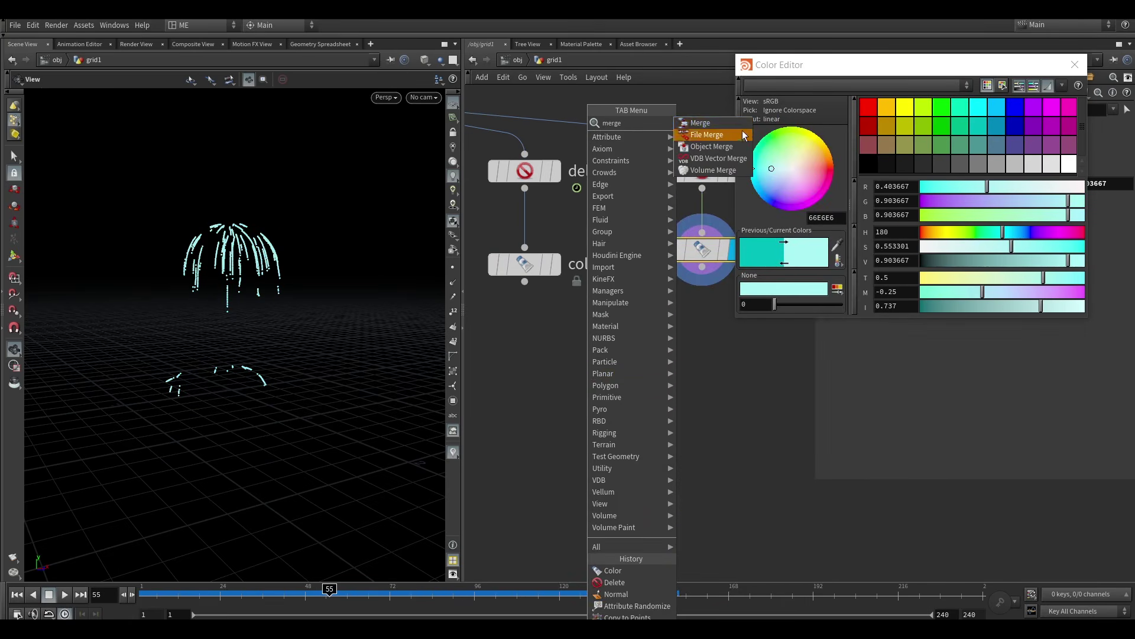
pyautogui.click(700, 122)
pyautogui.click(607, 368)
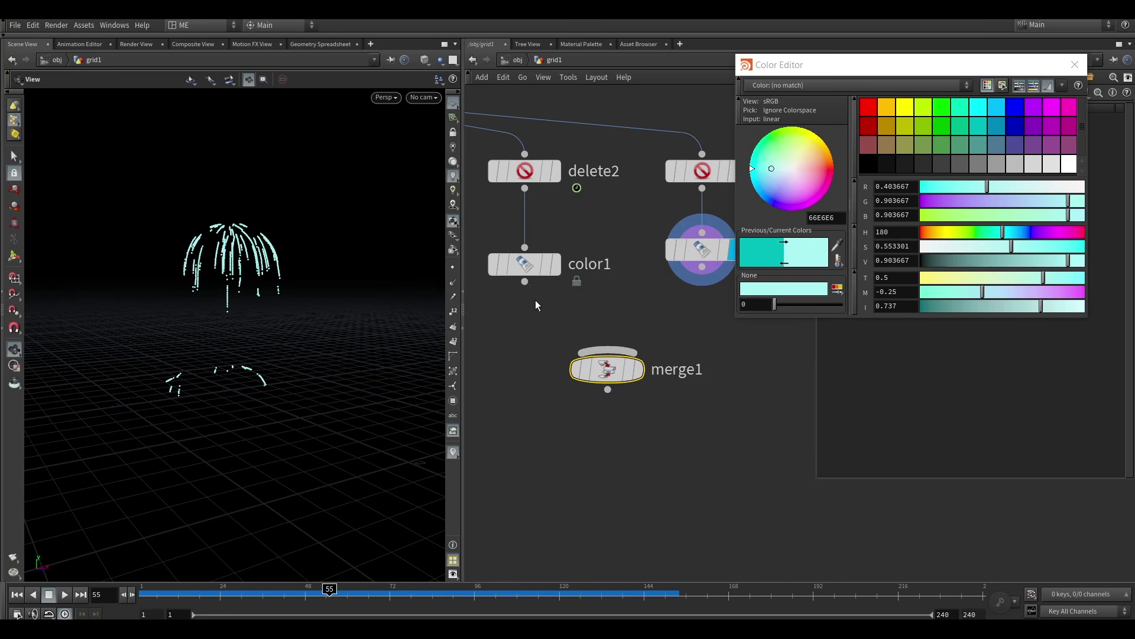
pyautogui.moveTo(524, 282); pyautogui.dragTo(607, 350)
pyautogui.click(647, 330)
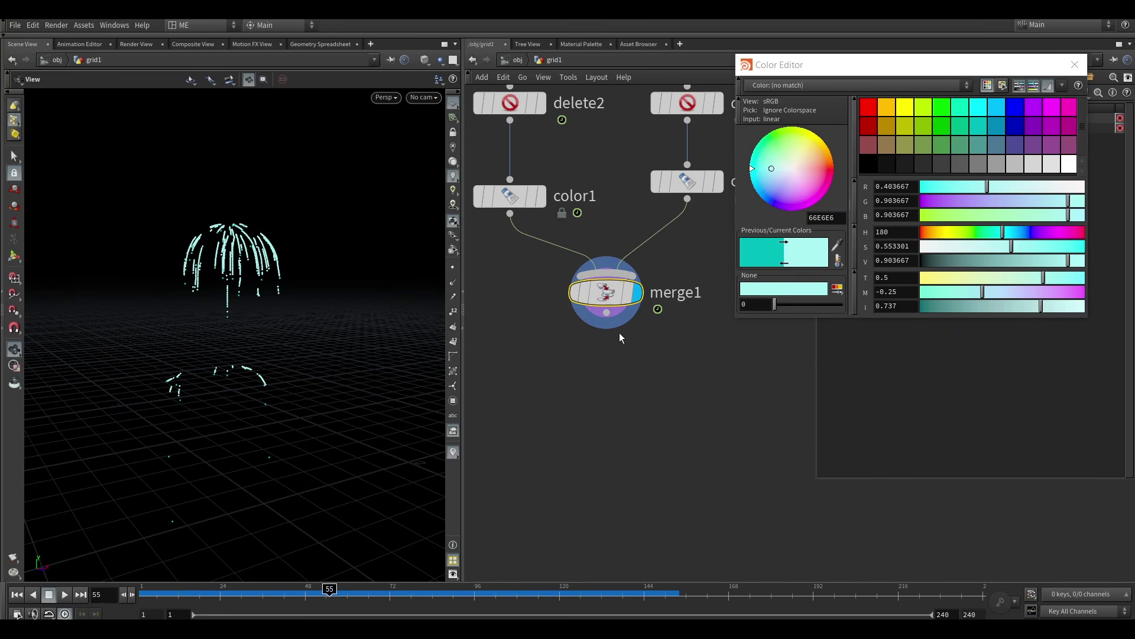
# Add a VDB from Particles node after merge1, align it beneath that node, and display it.
pyautogui.click(606, 312)
pyautogui.press('Tab')
pyautogui.write('vdb')
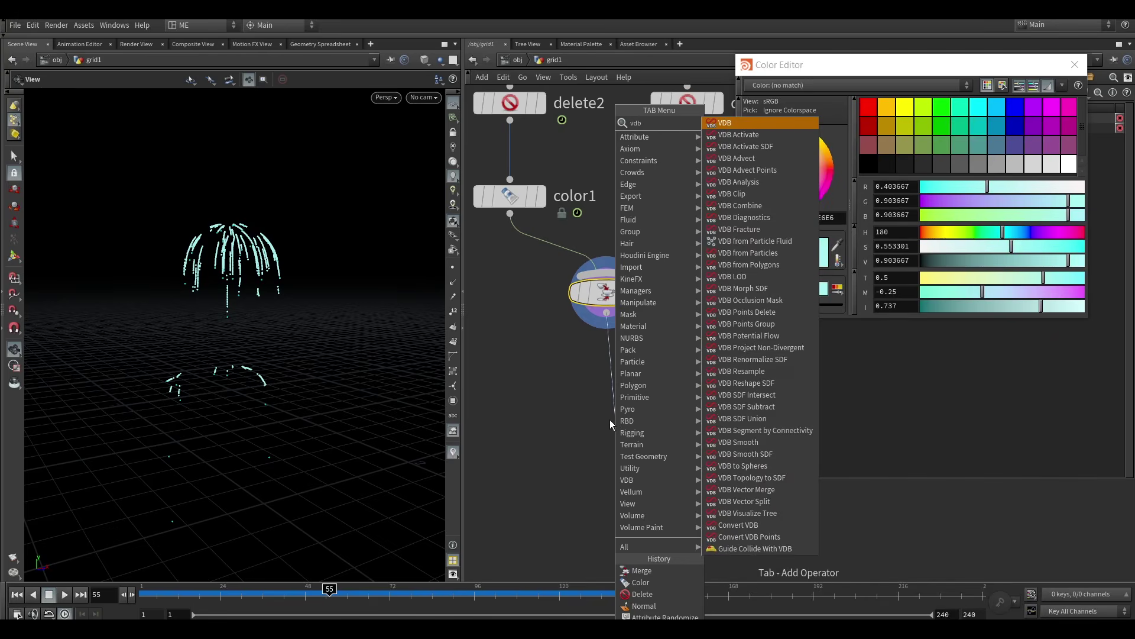
pyautogui.write('f')
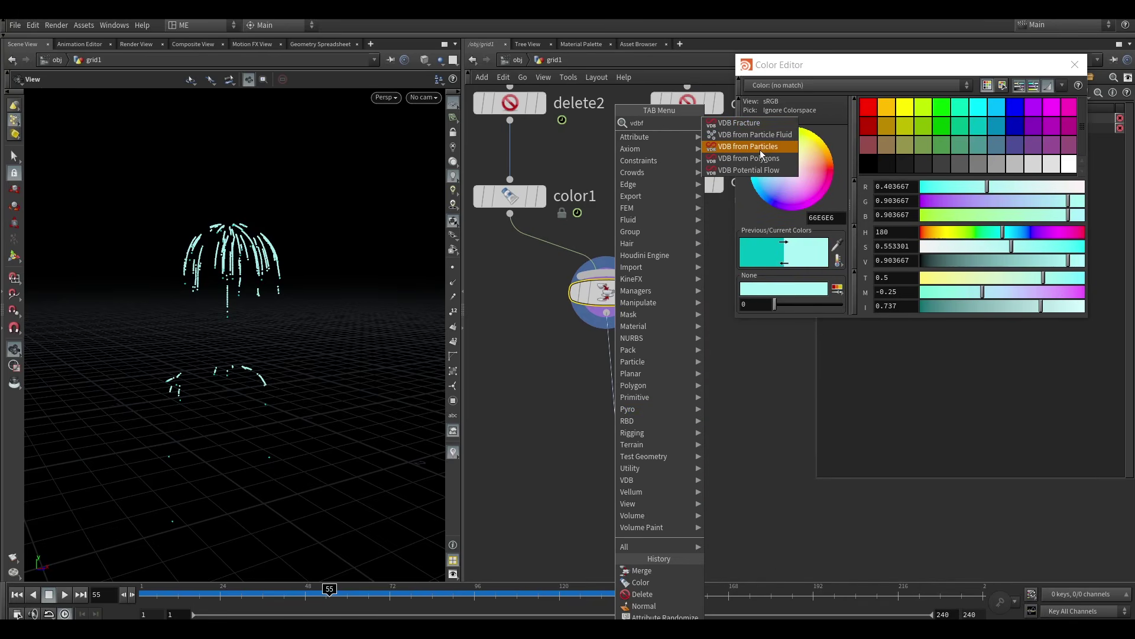
pyautogui.click(760, 151)
pyautogui.click(617, 424)
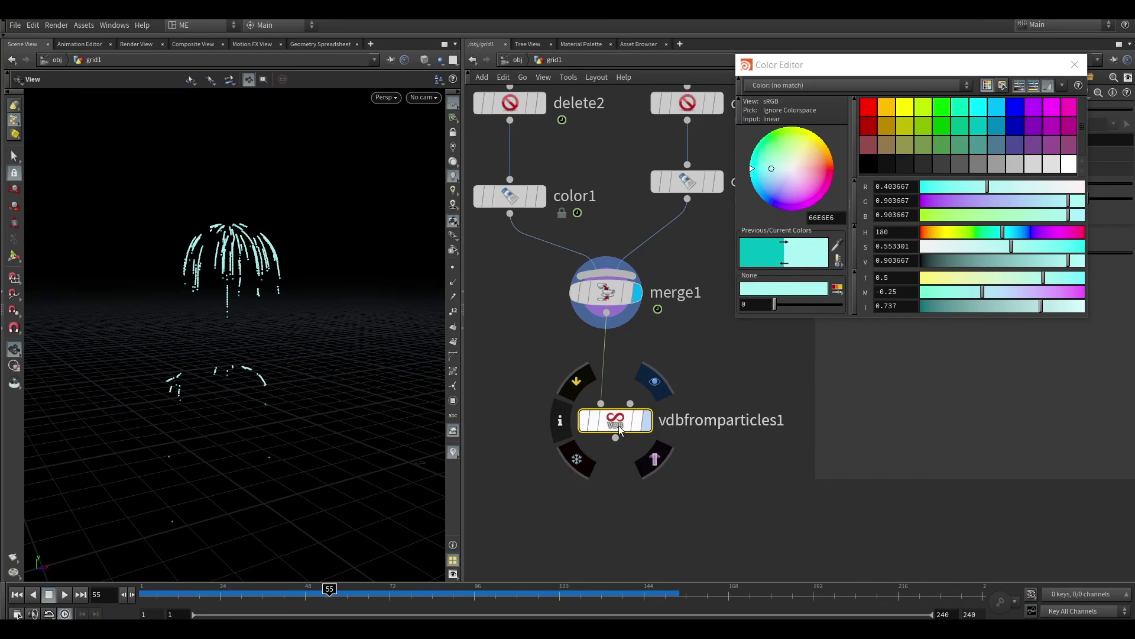
pyautogui.click(654, 384)
pyautogui.moveTo(619, 421); pyautogui.dragTo(610, 398)
pyautogui.scroll(-4, 326, 336)
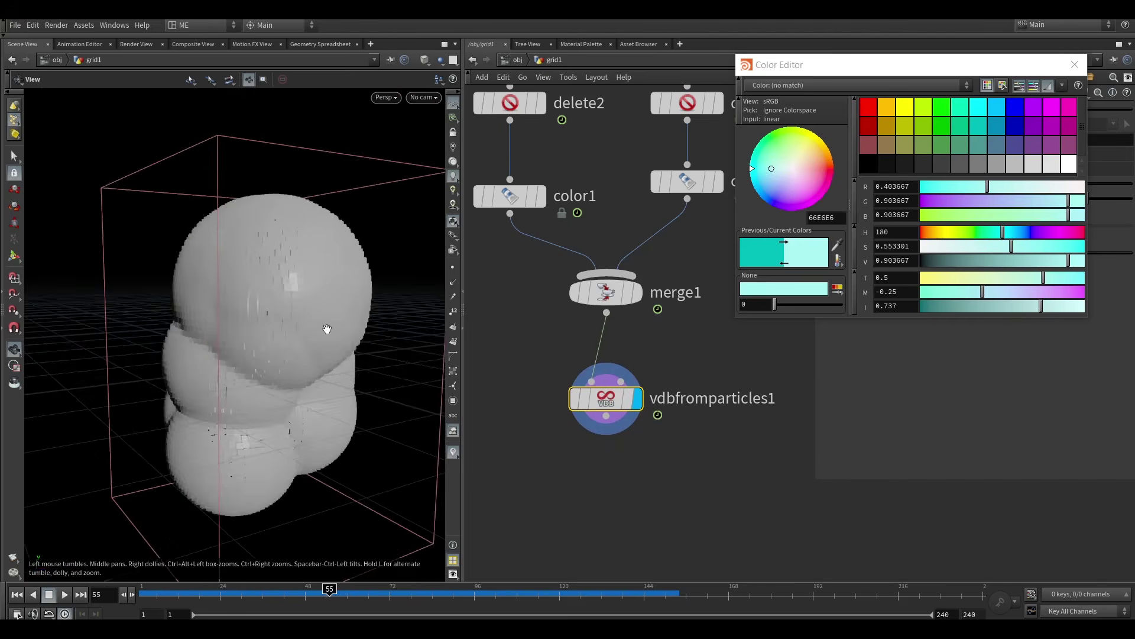
pyautogui.moveTo(327, 329); pyautogui.dragTo(278, 330)
pyautogui.scroll(3, 279, 329)
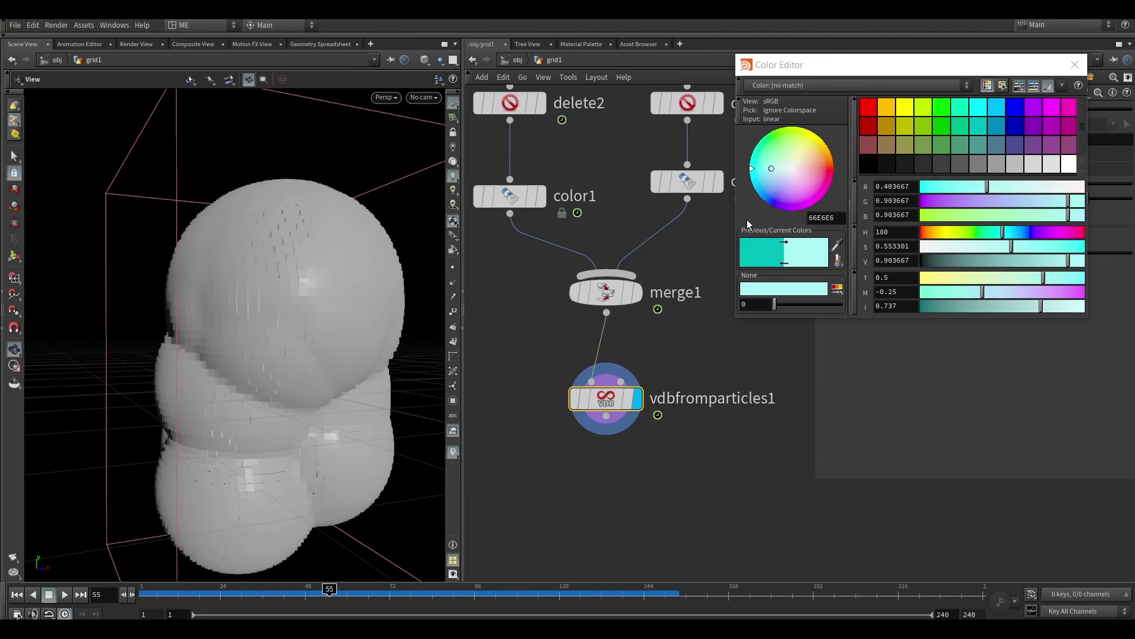
# Close the color editor and set vdbfromparticles1's Point Radius Scale and Minimum Radius in Voxels to 0.1.
pyautogui.click(1073, 65)
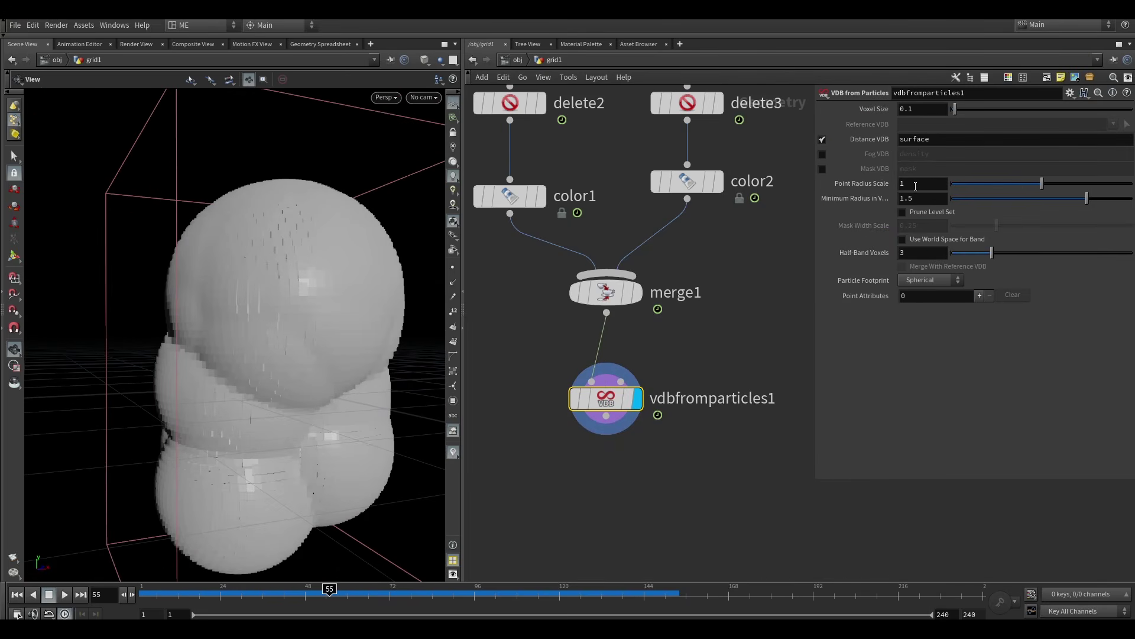
pyautogui.doubleClick(919, 184)
pyautogui.write('0.1')
pyautogui.press('Return')
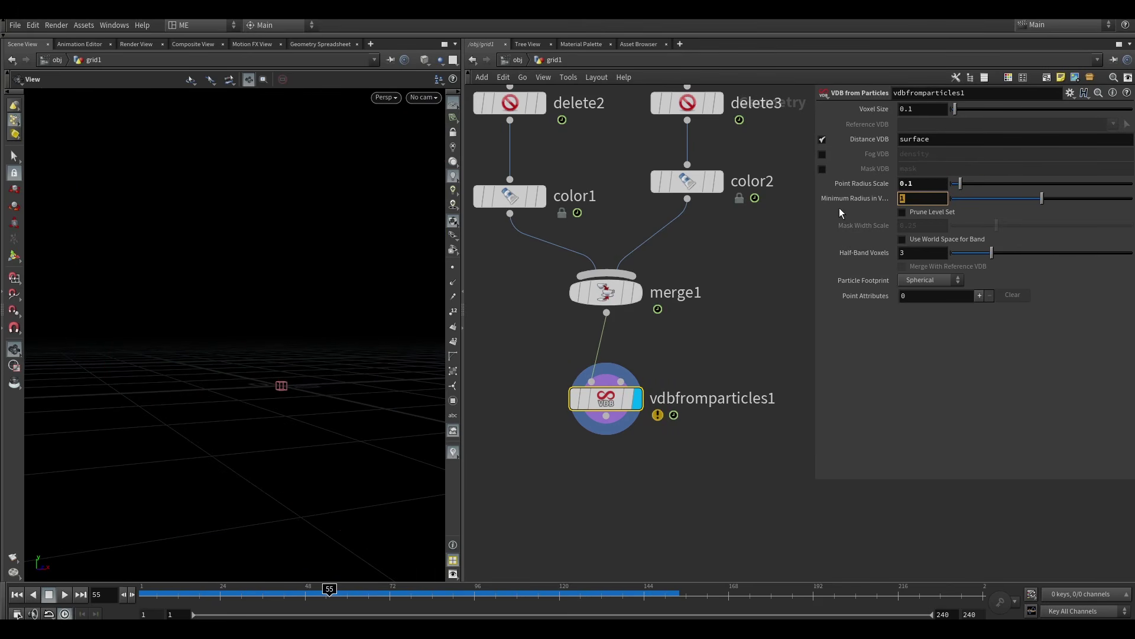
pyautogui.press('BackSpace')
pyautogui.write('0.1')
pyautogui.press('Return')
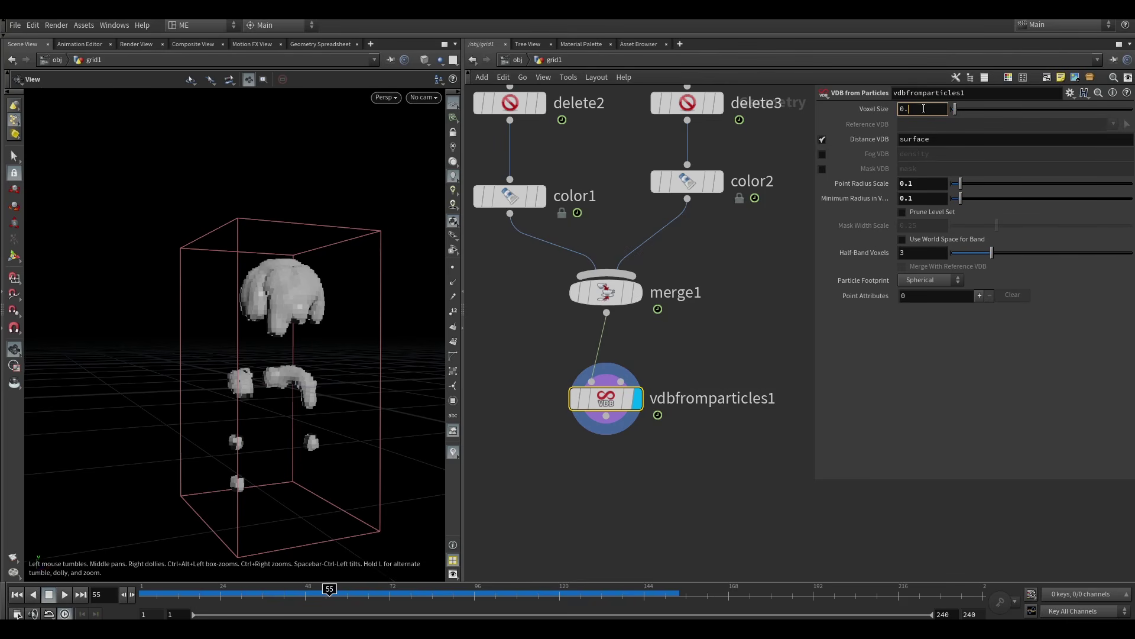
# Set the Voxel Size and the Point Radius Scale of vdbfromparticles1 to 0.01.
pyautogui.click(925, 109)
pyautogui.write('0.01')
pyautogui.press('Return')
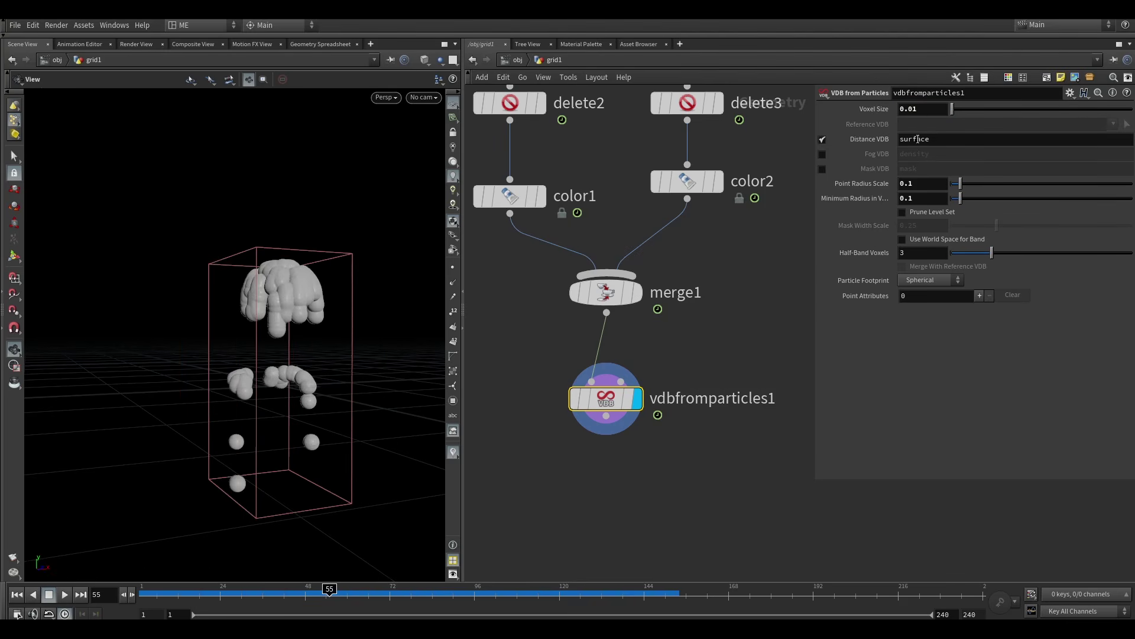
pyautogui.click(924, 185)
pyautogui.press('Return')
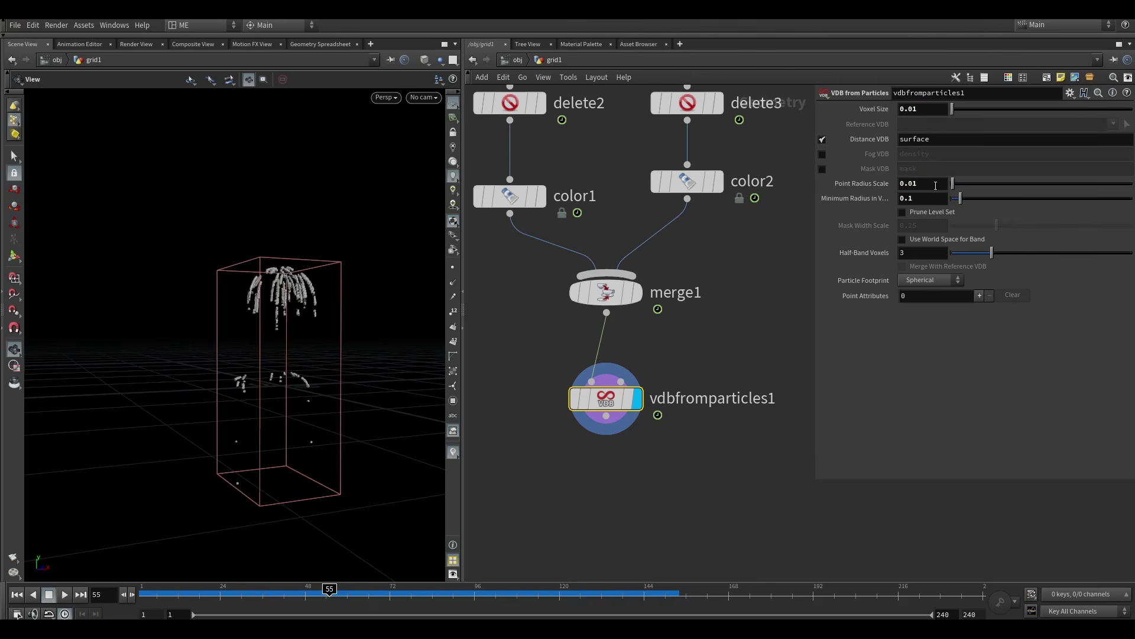
pyautogui.scroll(5, 319, 299)
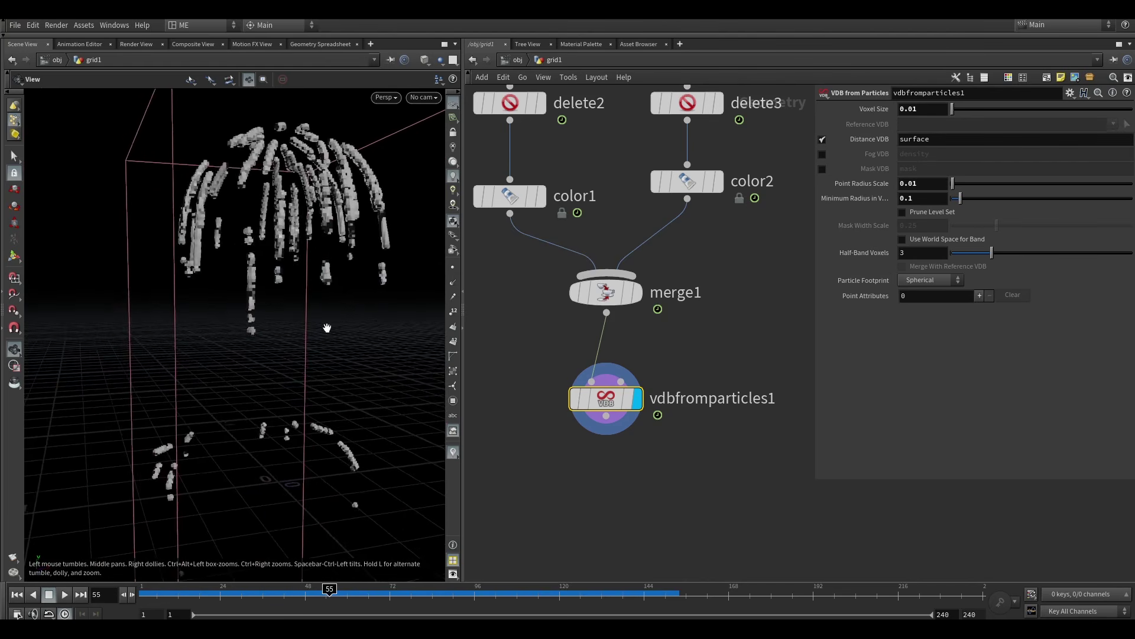
# Play the simulation to frame 96 to check the water surface, and set the Voxel Size to 0.005.
pyautogui.click(65, 594)
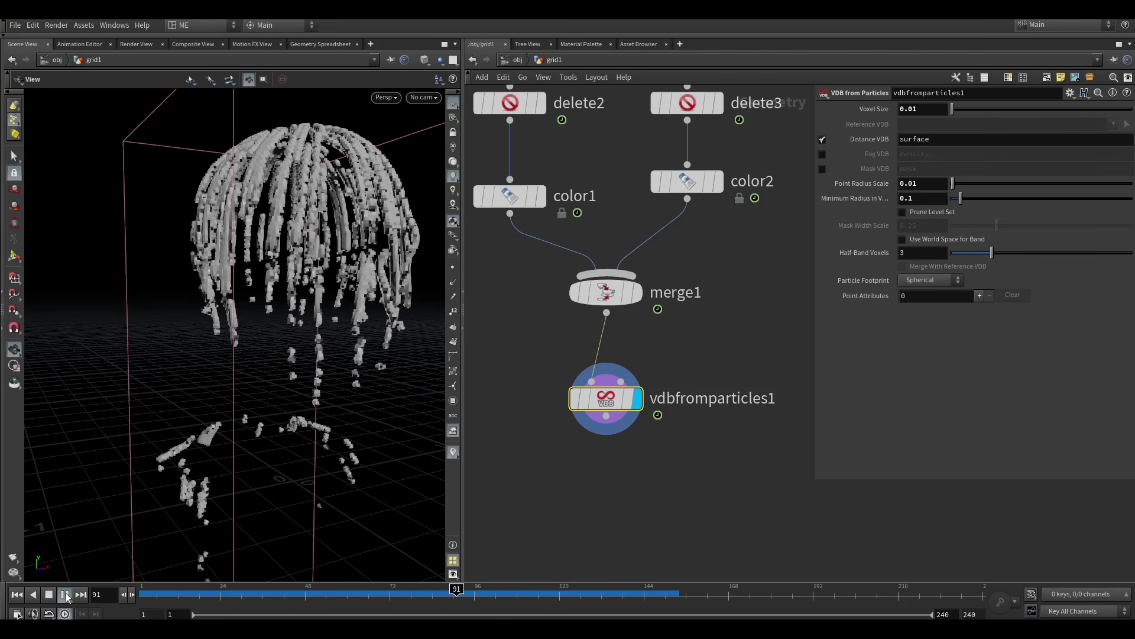
pyautogui.click(67, 595)
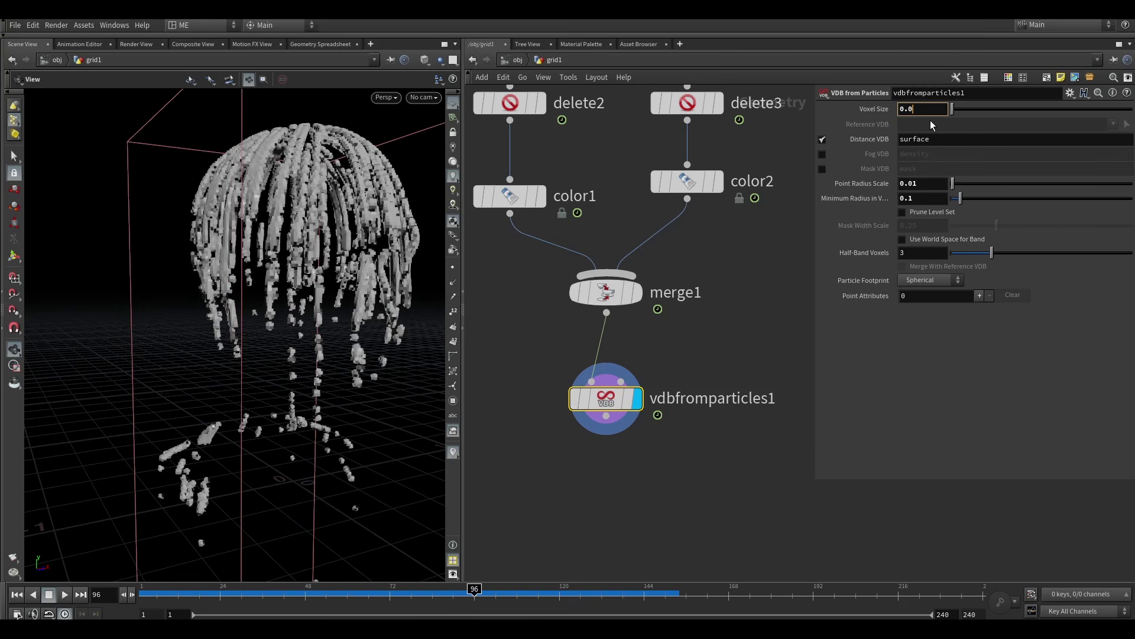
pyautogui.write('0.005')
pyautogui.press('Return')
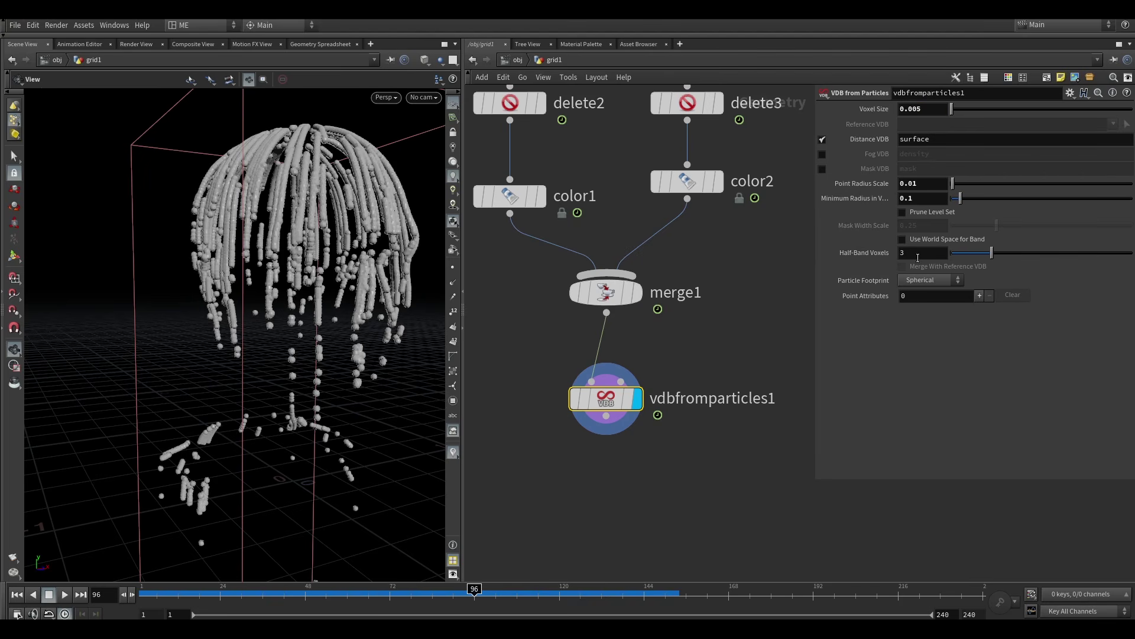
# Add a VDB Smooth SDF node after vdbfromparticles1, align it beneath that node, and display it.
pyautogui.moveTo(736, 337); pyautogui.dragTo(747, 282, button='middle')
pyautogui.moveTo(295, 319); pyautogui.dragTo(227, 349)
pyautogui.scroll(-2, 227, 349)
pyautogui.press('Tab')
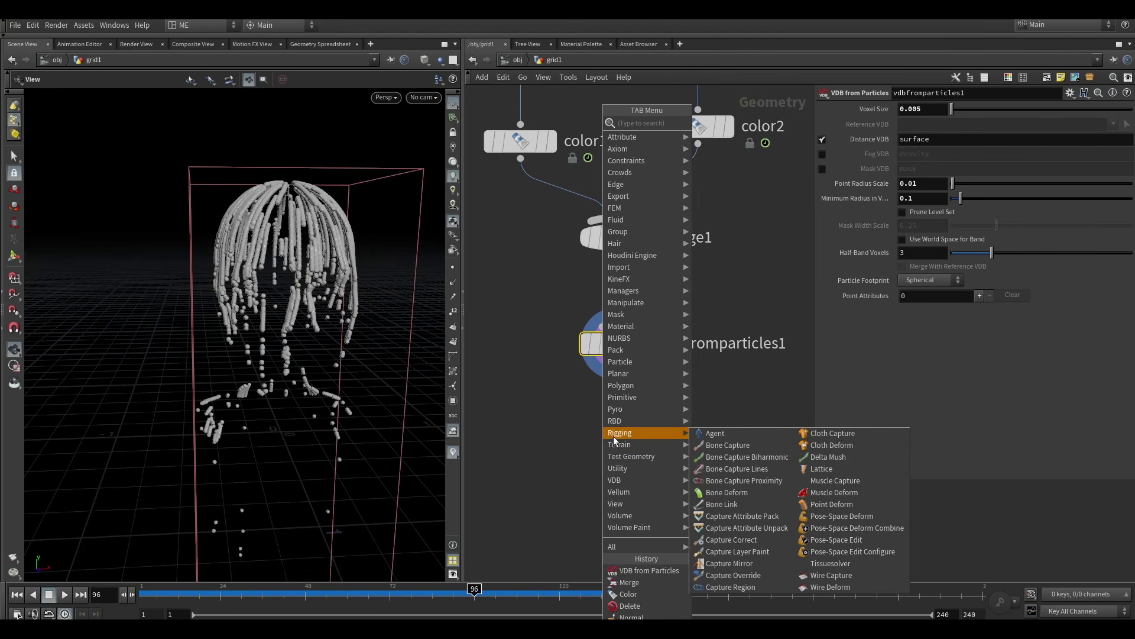
pyautogui.write('vDBSM')
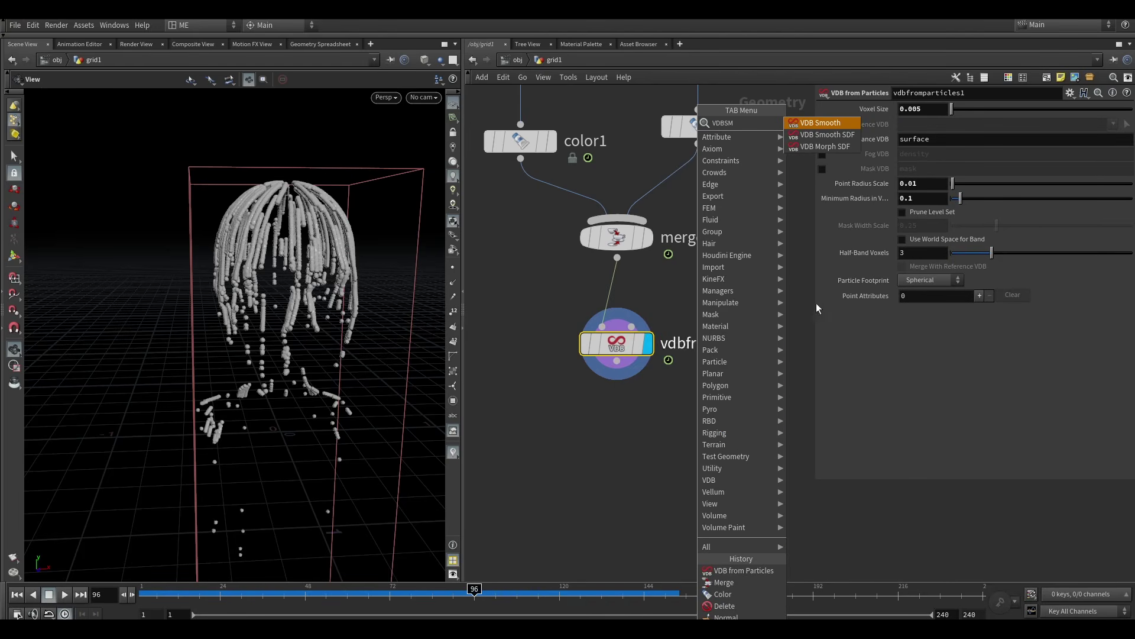
pyautogui.click(852, 134)
pyautogui.click(593, 430)
pyautogui.moveTo(590, 430); pyautogui.dragTo(617, 361)
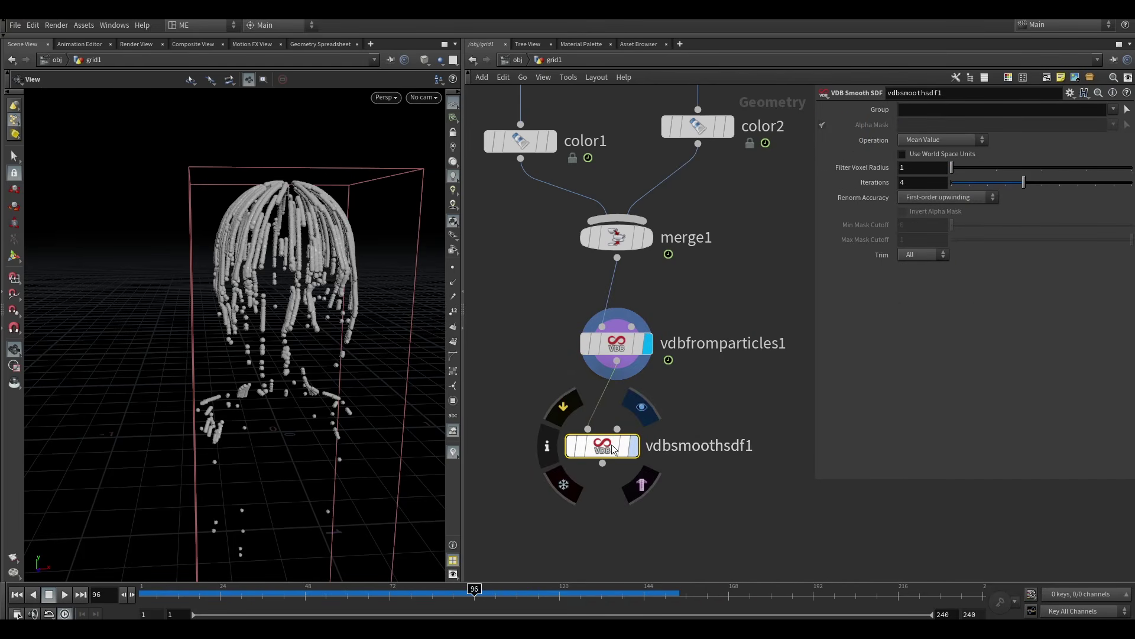
pyautogui.click(634, 445)
pyautogui.moveTo(618, 446); pyautogui.dragTo(632, 434)
pyautogui.scroll(2, 276, 250)
pyautogui.moveTo(276, 249); pyautogui.dragTo(236, 254)
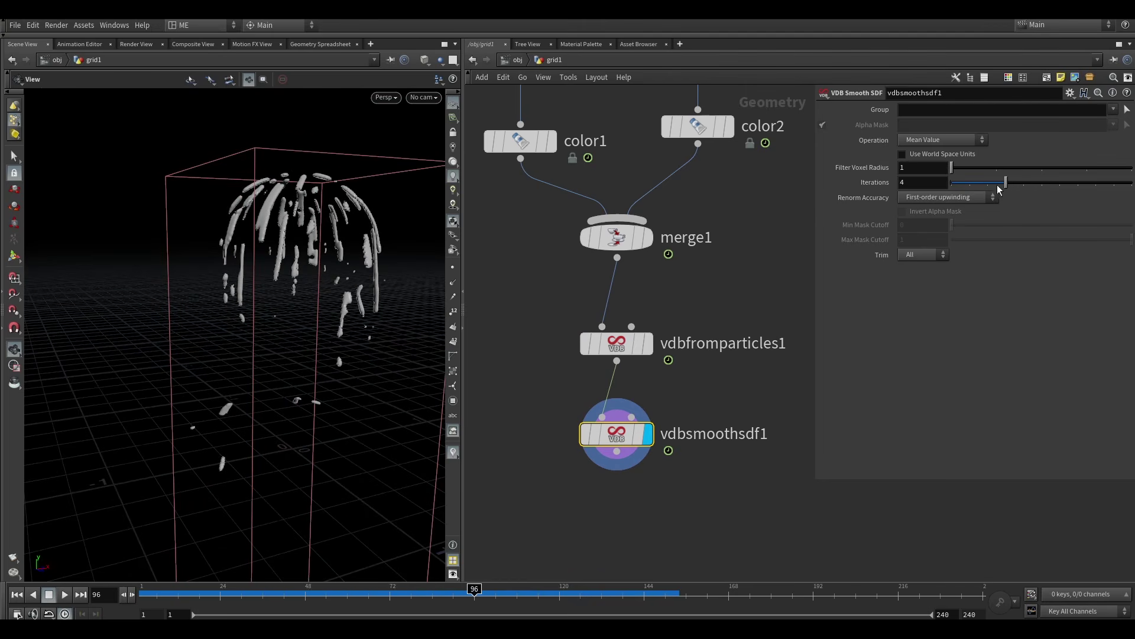
# Reduce the smoothing Iterations of vdbsmoothsdf1 to 2 and inspect the water streaks up close.
pyautogui.moveTo(998, 188); pyautogui.dragTo(988, 188)
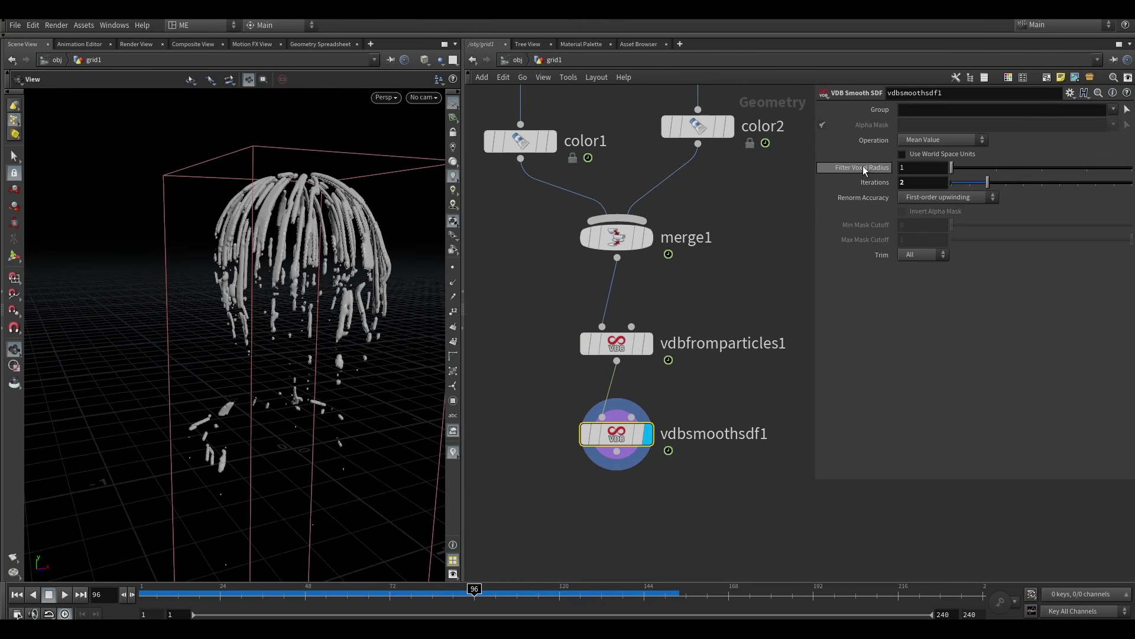
pyautogui.moveTo(284, 274); pyautogui.dragTo(310, 241)
pyautogui.scroll(3, 310, 240)
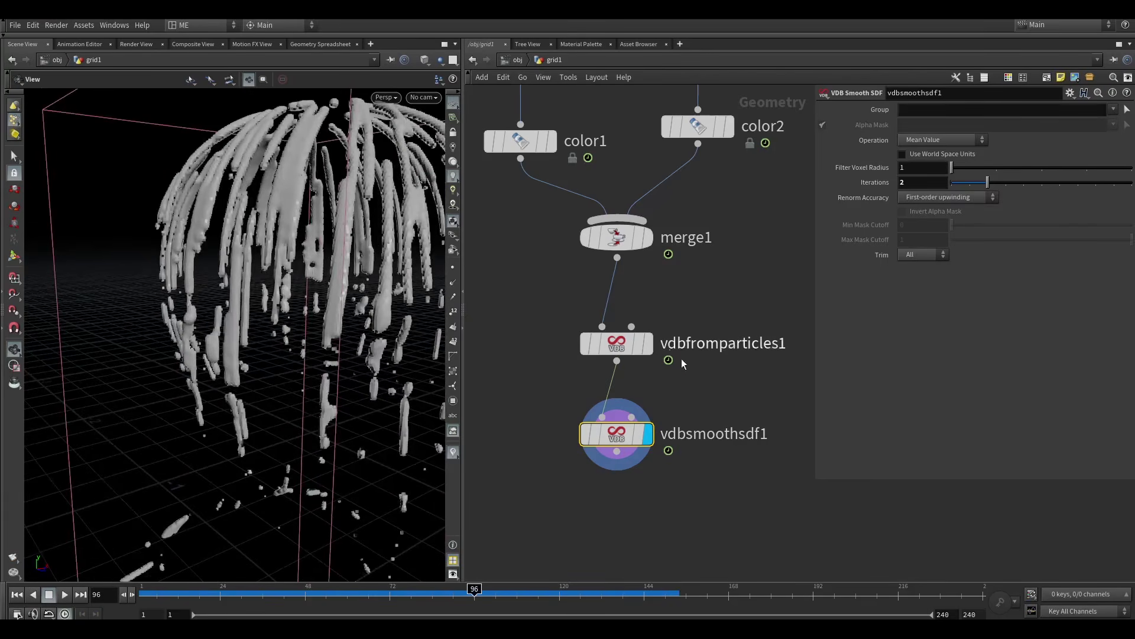
# Compare the unsmoothed vdbfromparticles1 surface with the smoothed one, leaving vdbsmoothsdf1 displayed.
pyautogui.click(648, 344)
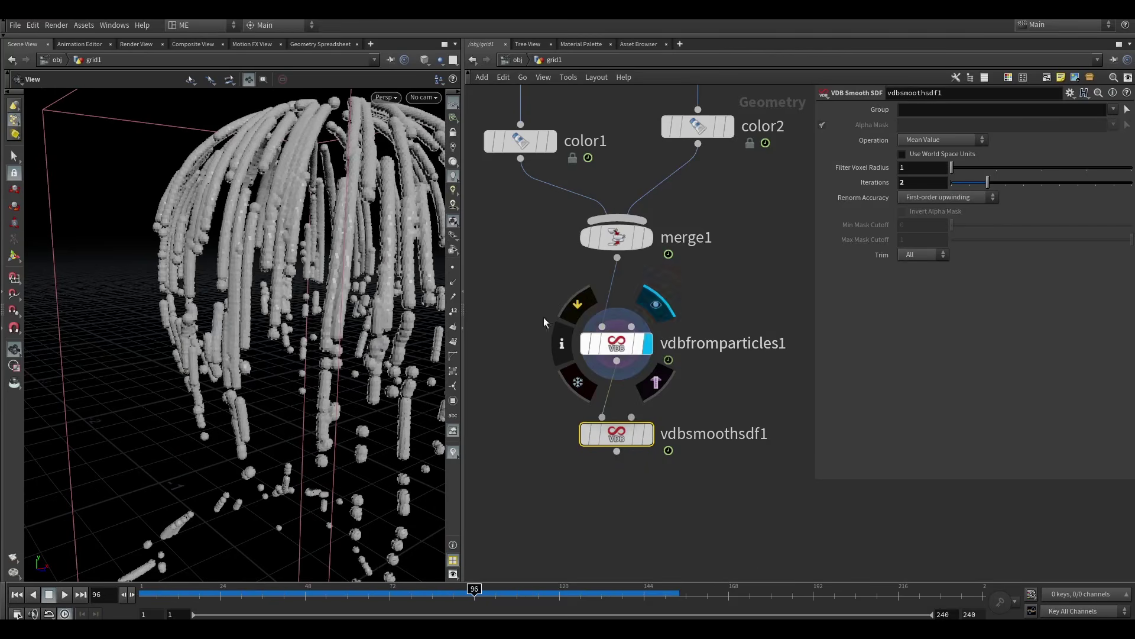
pyautogui.click(648, 434)
pyautogui.scroll(-5, 305, 307)
pyautogui.moveTo(304, 307)
pyautogui.mouseDown()
pyautogui.moveTo(296, 271)
pyautogui.moveTo(337, 309)
pyautogui.moveTo(326, 311)
pyautogui.mouseUp()
pyautogui.scroll(4, 304, 266)
# Add a Convert VDB node beneath vdbsmoothsdf1, connected to its output and displayed.
pyautogui.moveTo(589, 475); pyautogui.dragTo(564, 324, button='middle')
pyautogui.click(592, 300)
pyautogui.press('Tab')
pyautogui.write('conver')
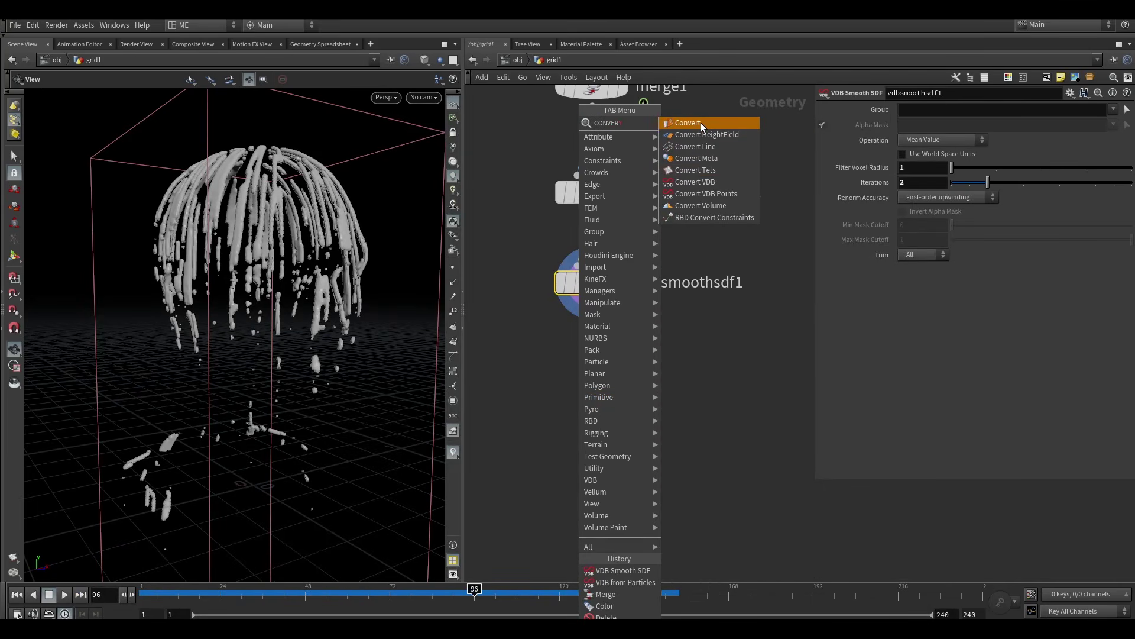
pyautogui.click(695, 182)
pyautogui.click(582, 412)
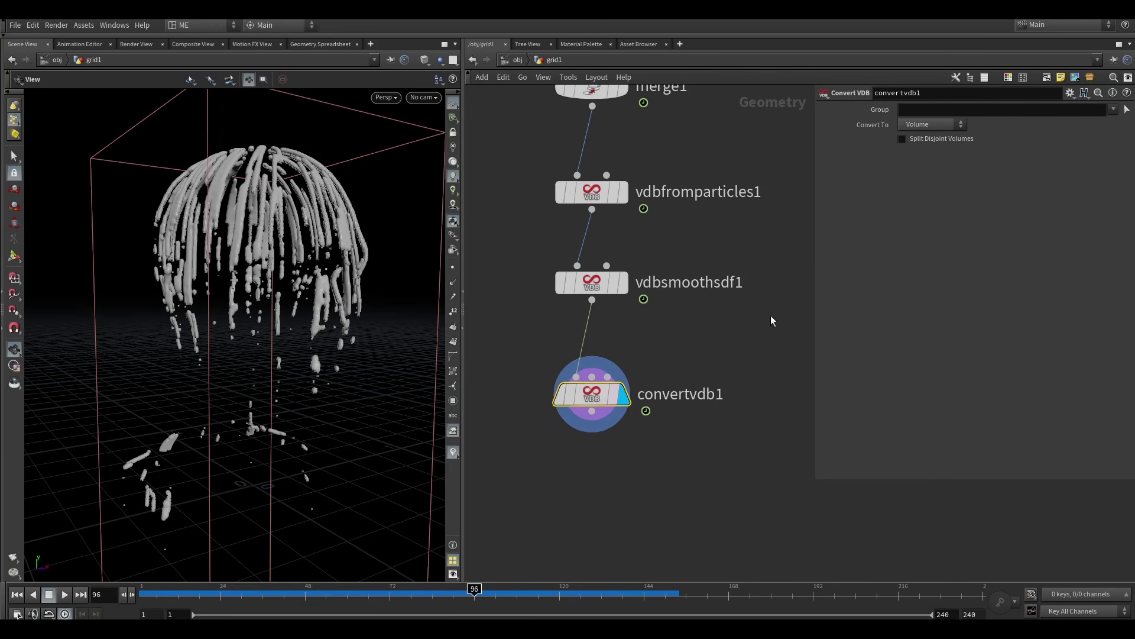
# Set convertvdb1 to convert to Polygons and inspect the resulting mesh up close.
pyautogui.click(929, 125)
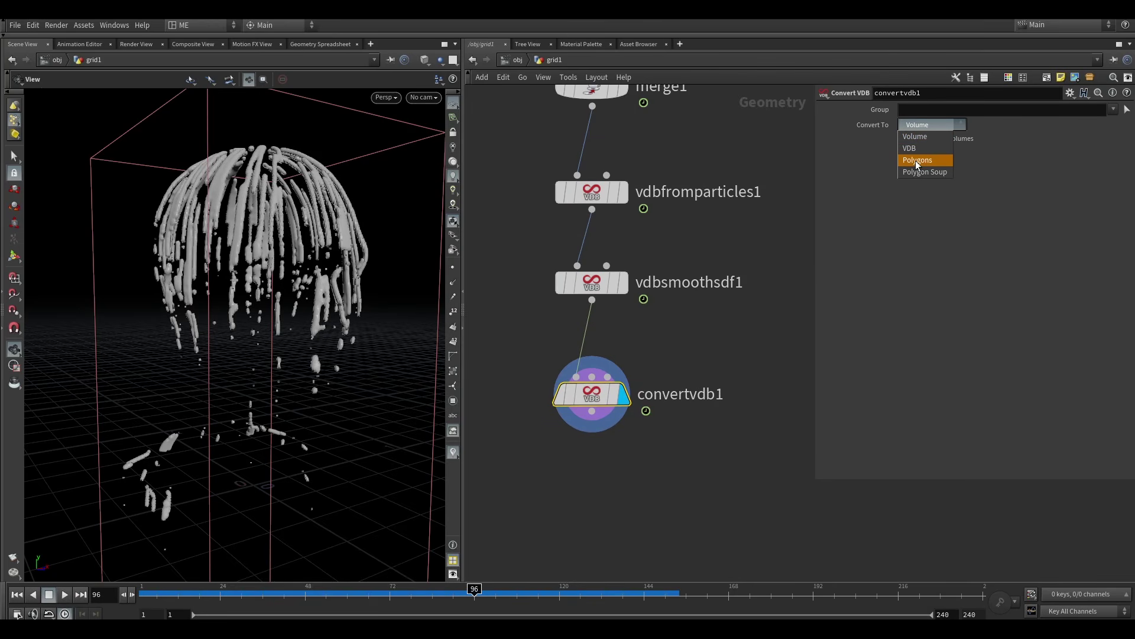
pyautogui.click(916, 161)
pyautogui.moveTo(293, 268); pyautogui.dragTo(245, 255)
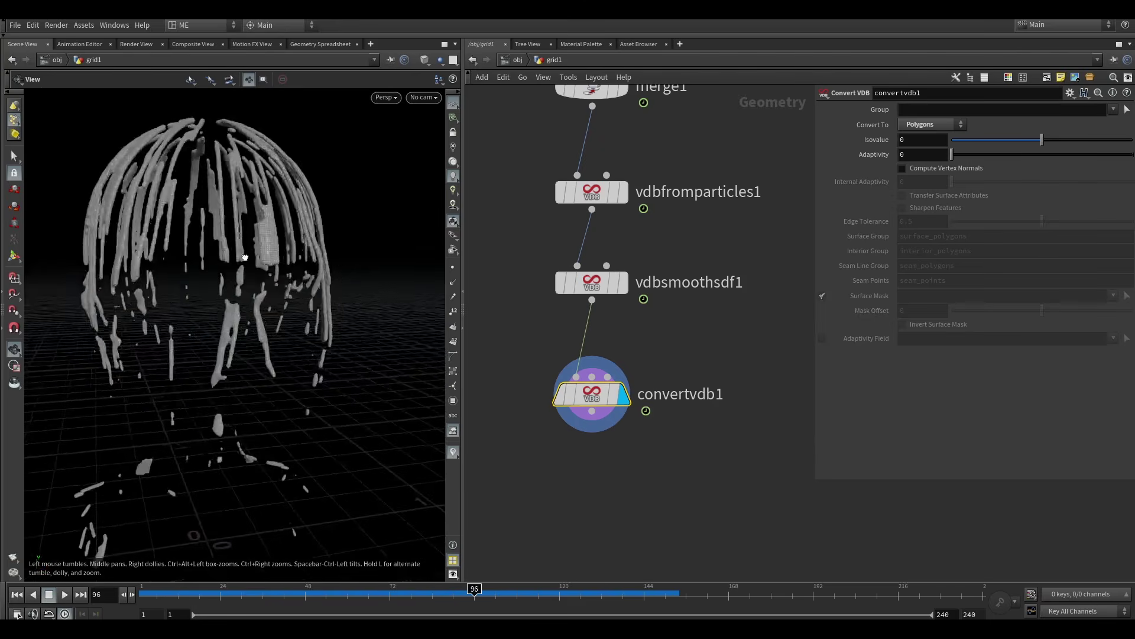
pyautogui.scroll(3, 241, 268)
pyautogui.scroll(-1, 241, 269)
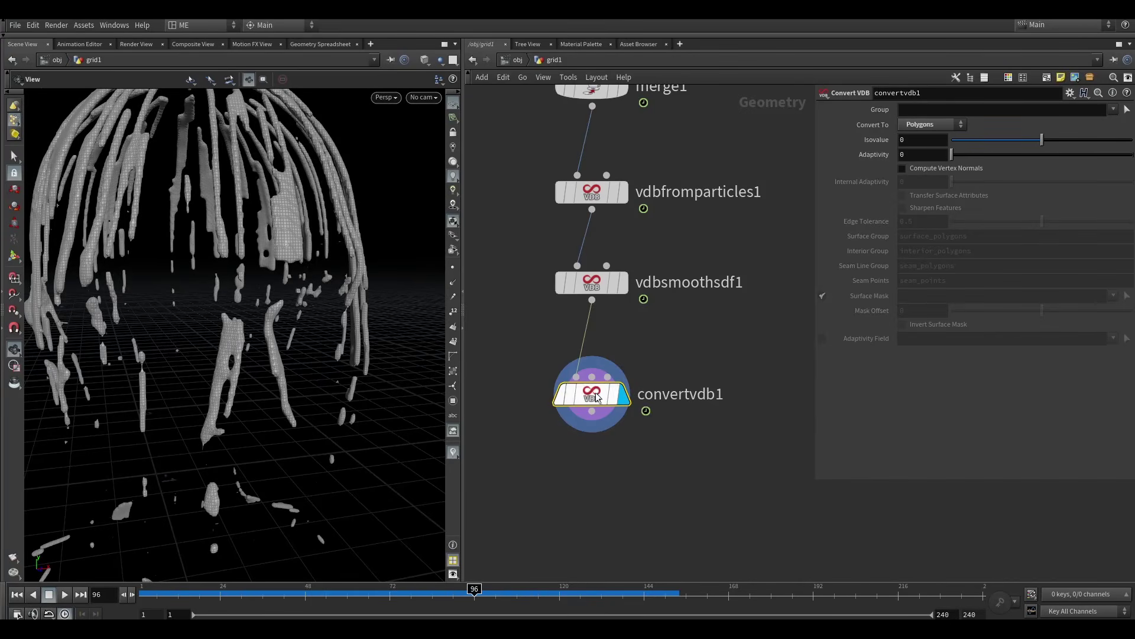
# Compare the attributes listed in the node info of convertvdb1 and merge1.
pyautogui.scroll(-10, 634, 458)
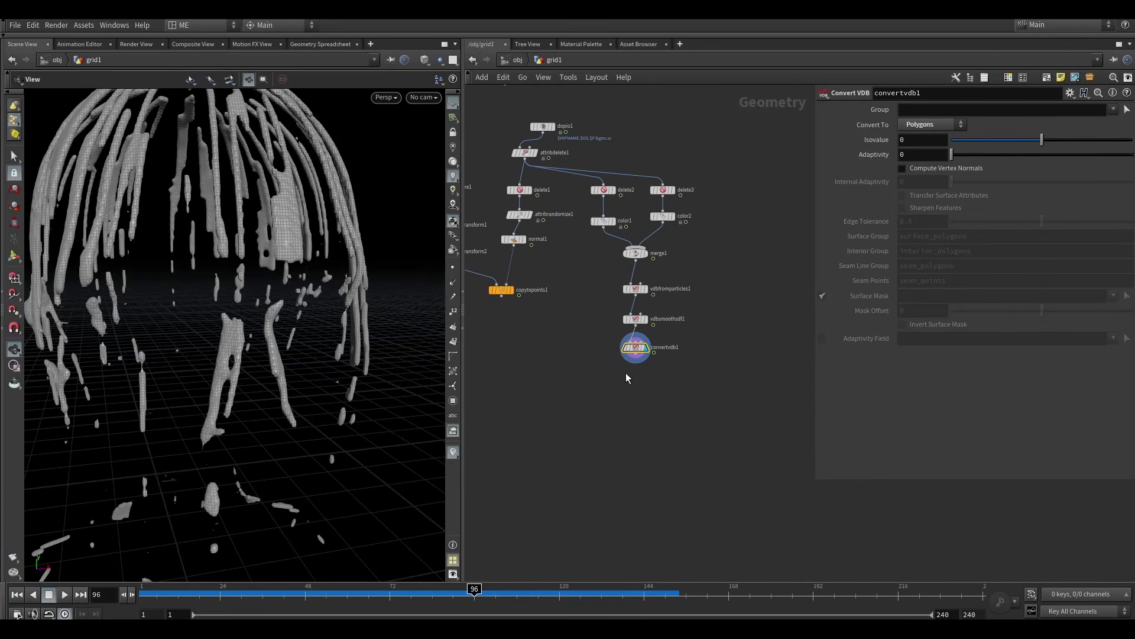
pyautogui.scroll(5, 635, 349)
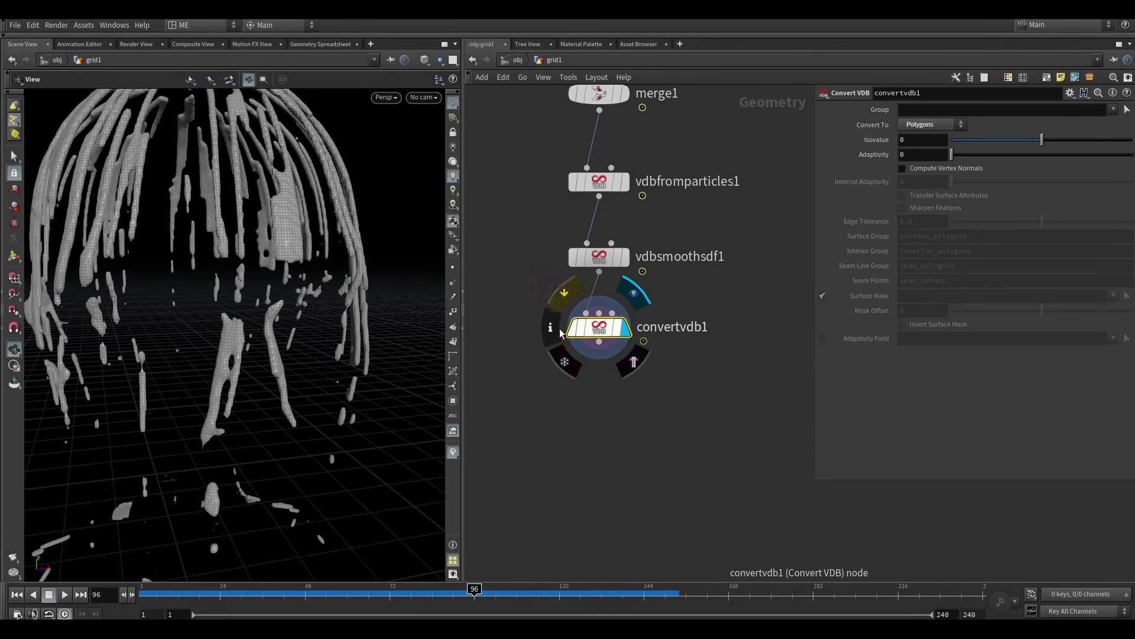
pyautogui.click(549, 329)
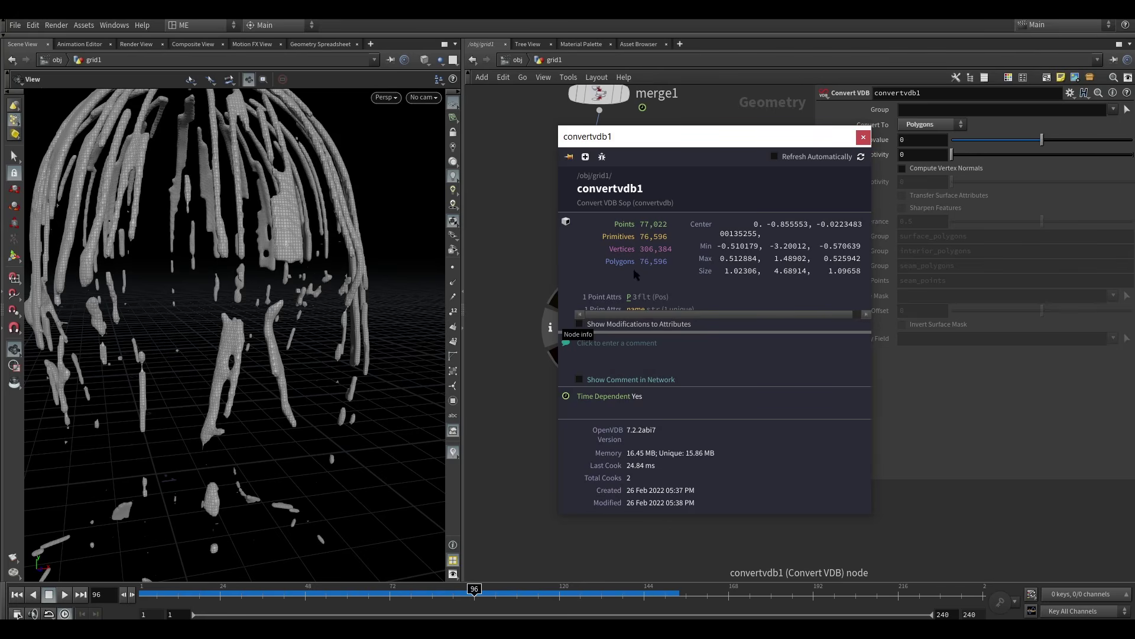
pyautogui.moveTo(722, 144); pyautogui.dragTo(682, 279)
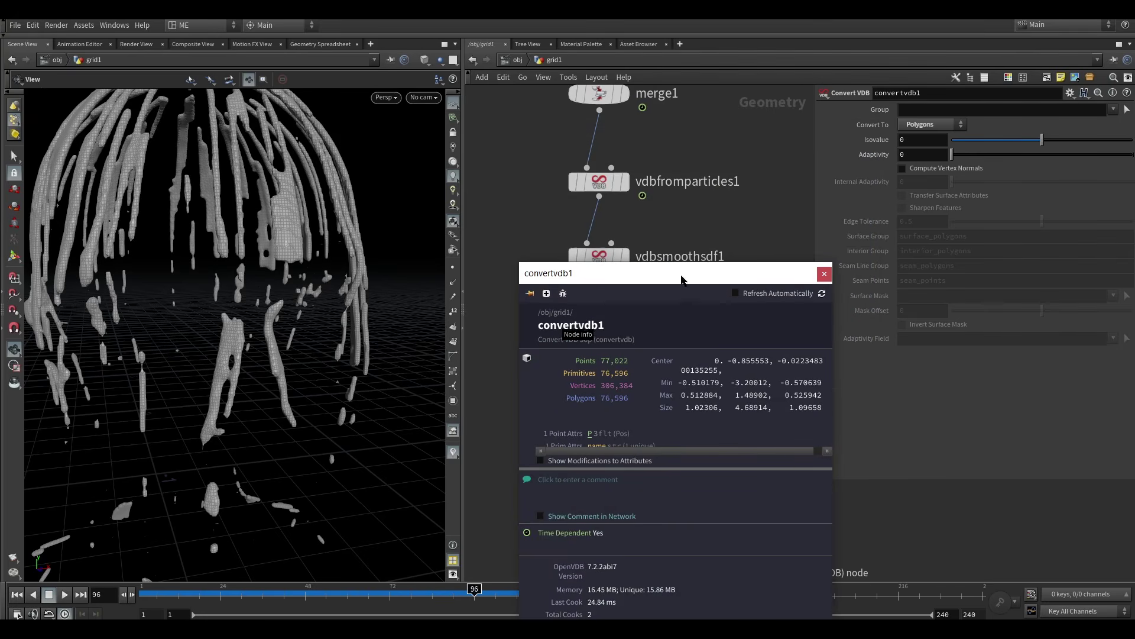
pyautogui.click(825, 276)
pyautogui.scroll(-1, 727, 302)
pyautogui.moveTo(712, 253); pyautogui.dragTo(731, 333, button='middle')
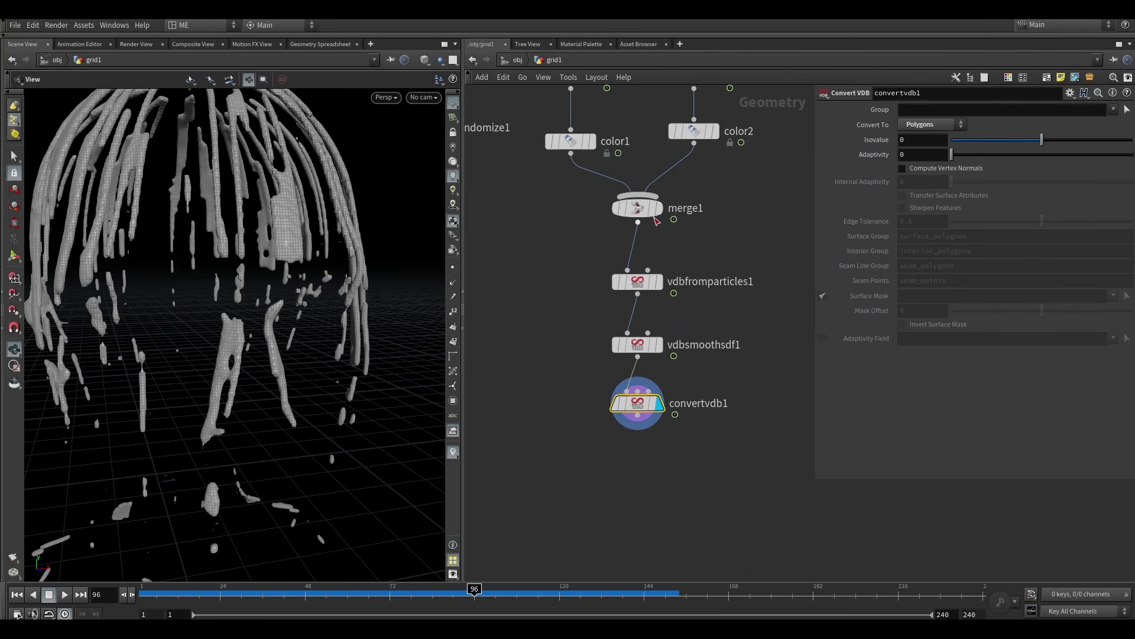
pyautogui.click(599, 208)
pyautogui.scroll(-1, 767, 174)
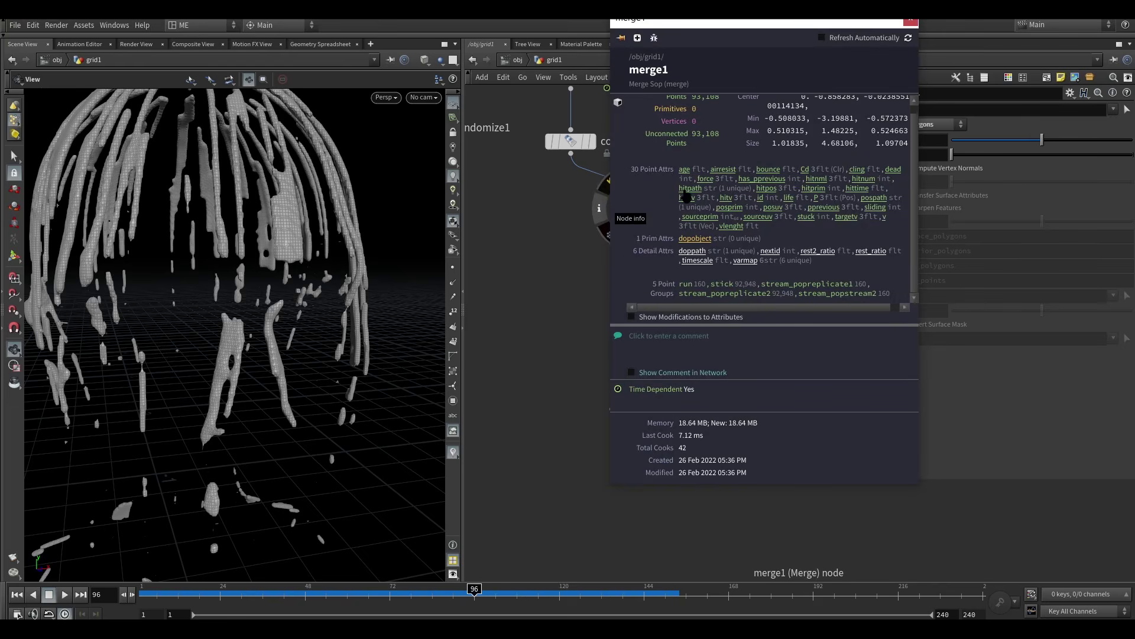
pyautogui.click(910, 22)
# Move the three VDB nodes aside as a group and add an Attribute Transfer node below them.
pyautogui.moveTo(594, 463); pyautogui.dragTo(517, 269)
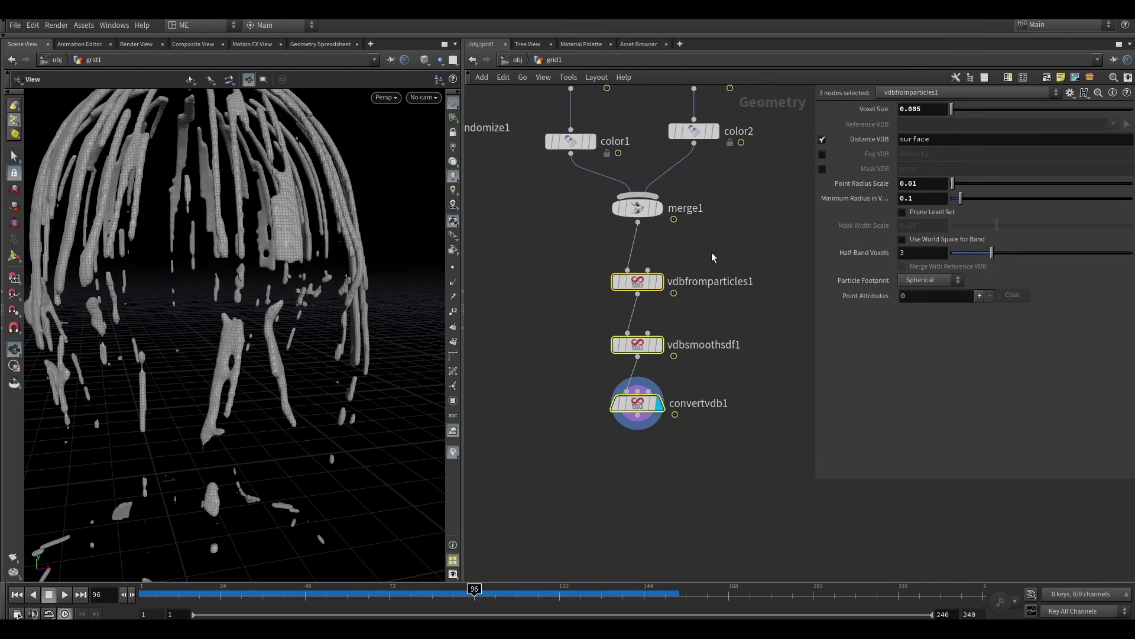
pyautogui.click(658, 442)
pyautogui.press('Tab')
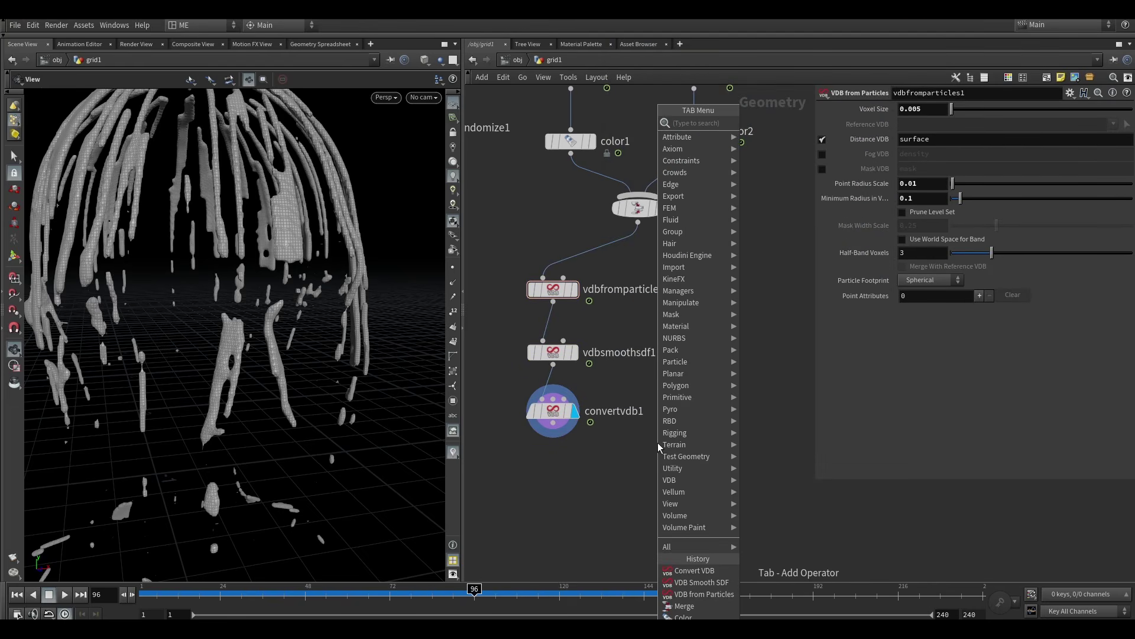
pyautogui.write('ATTR')
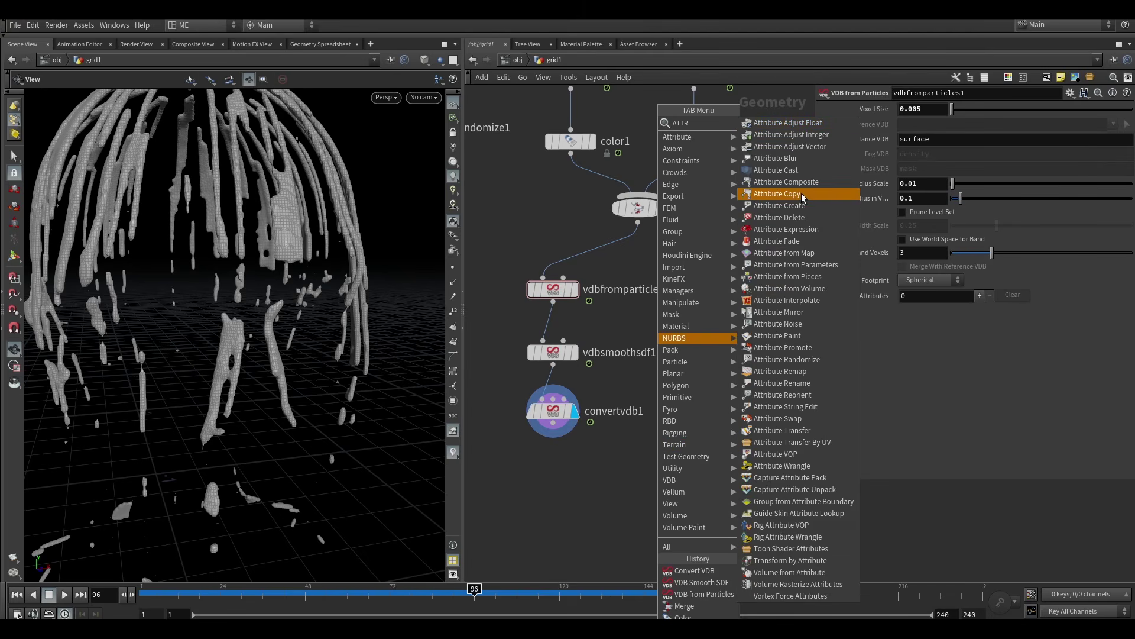
pyautogui.write(' TR')
pyautogui.click(799, 124)
pyautogui.click(643, 540)
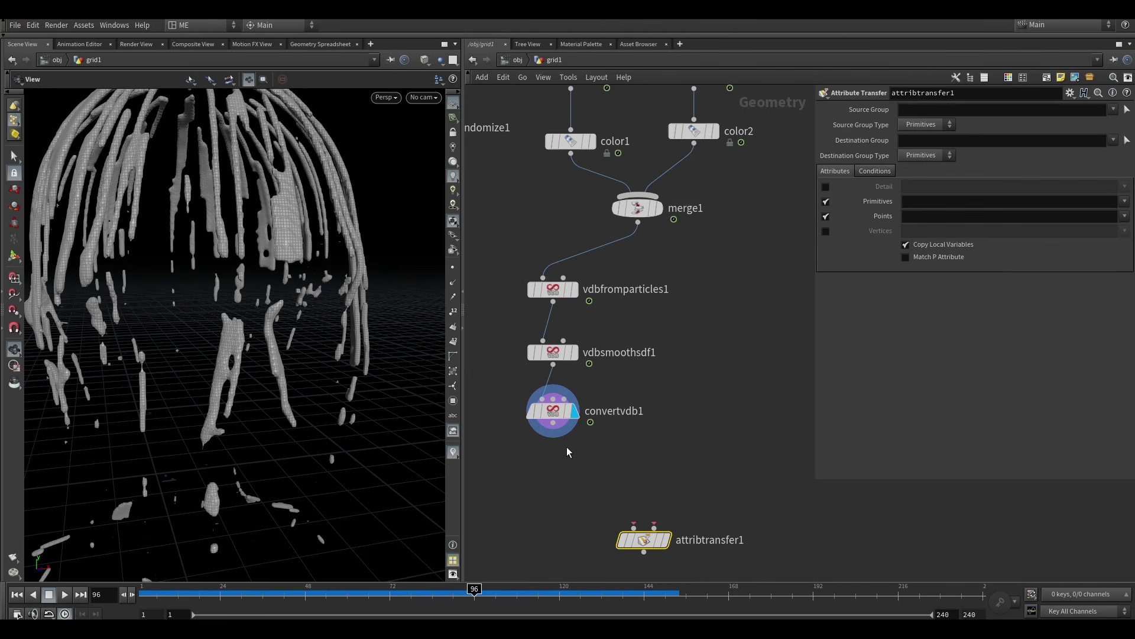
# Wire convertvdb1 into the first input and merge1 into the second input of attribtransfer1, and display it.
pyautogui.moveTo(553, 423); pyautogui.dragTo(634, 527)
pyautogui.moveTo(638, 223); pyautogui.dragTo(654, 526)
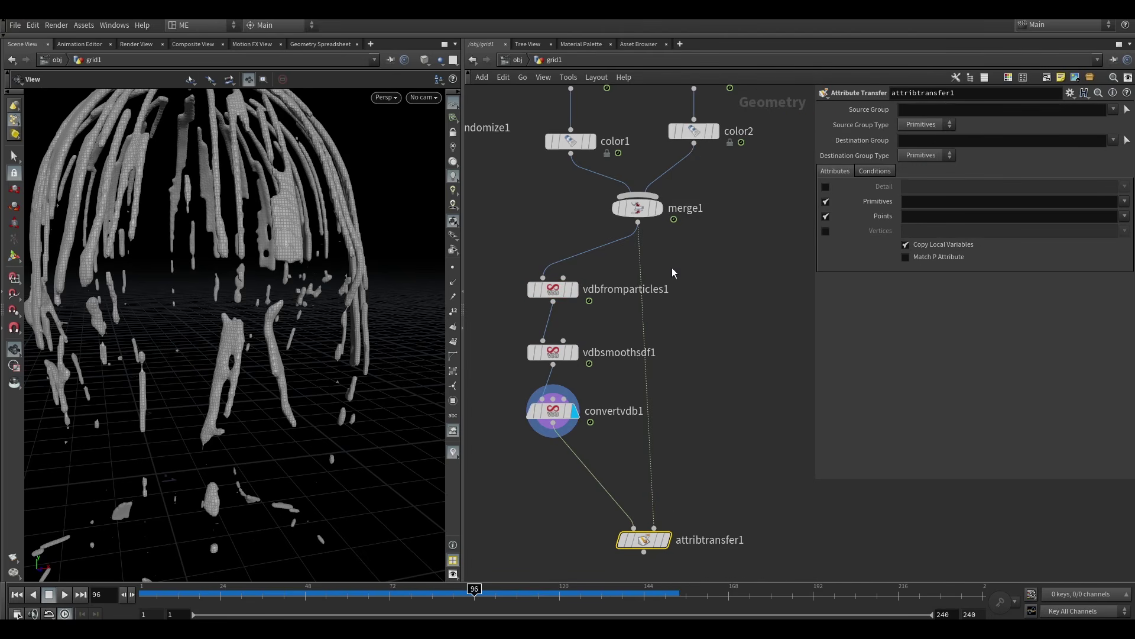
pyautogui.click(667, 539)
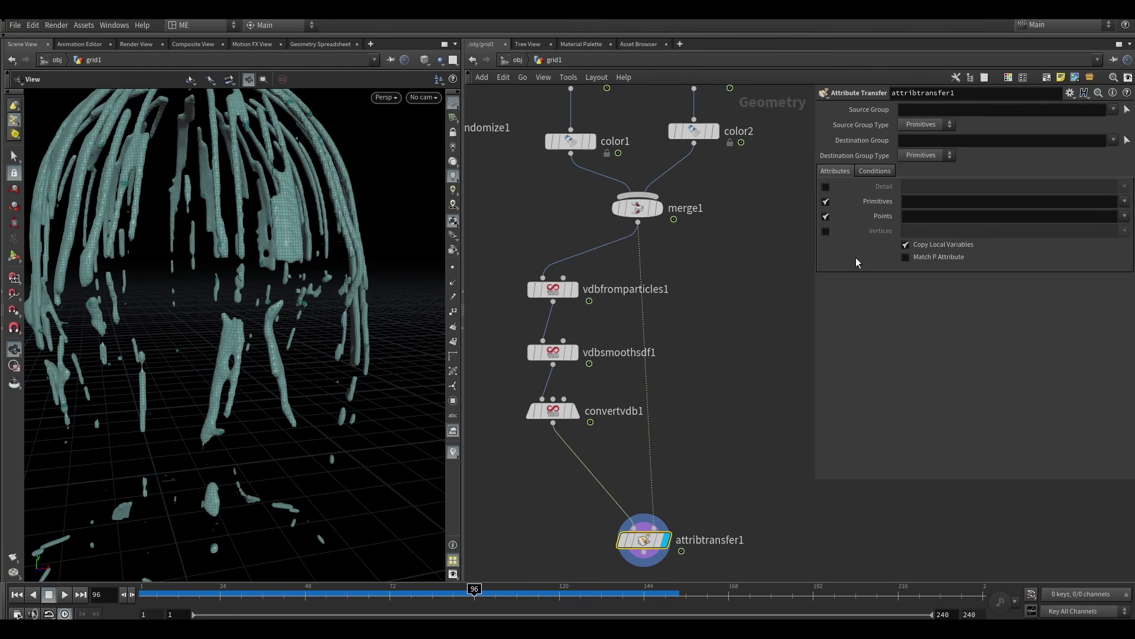
# Disable primitive attributes on attribtransfer1, set its Points attributes to *, and check the point attributes in its node info.
pyautogui.click(825, 201)
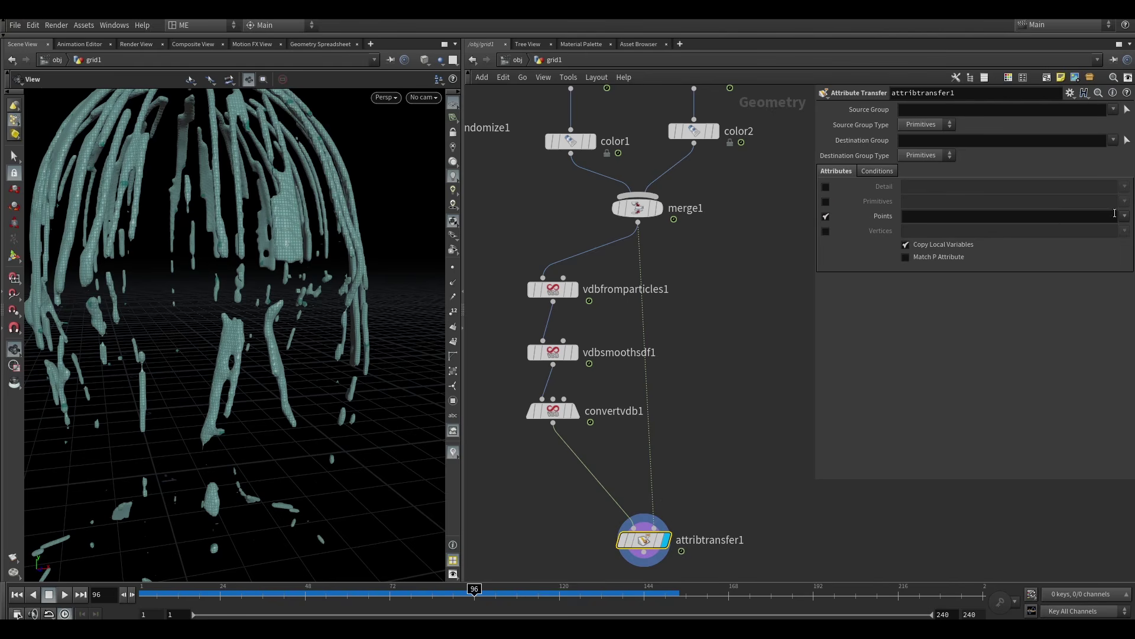
pyautogui.click(762, 413)
pyautogui.moveTo(749, 477); pyautogui.dragTo(741, 397, button='middle')
pyautogui.click(596, 461)
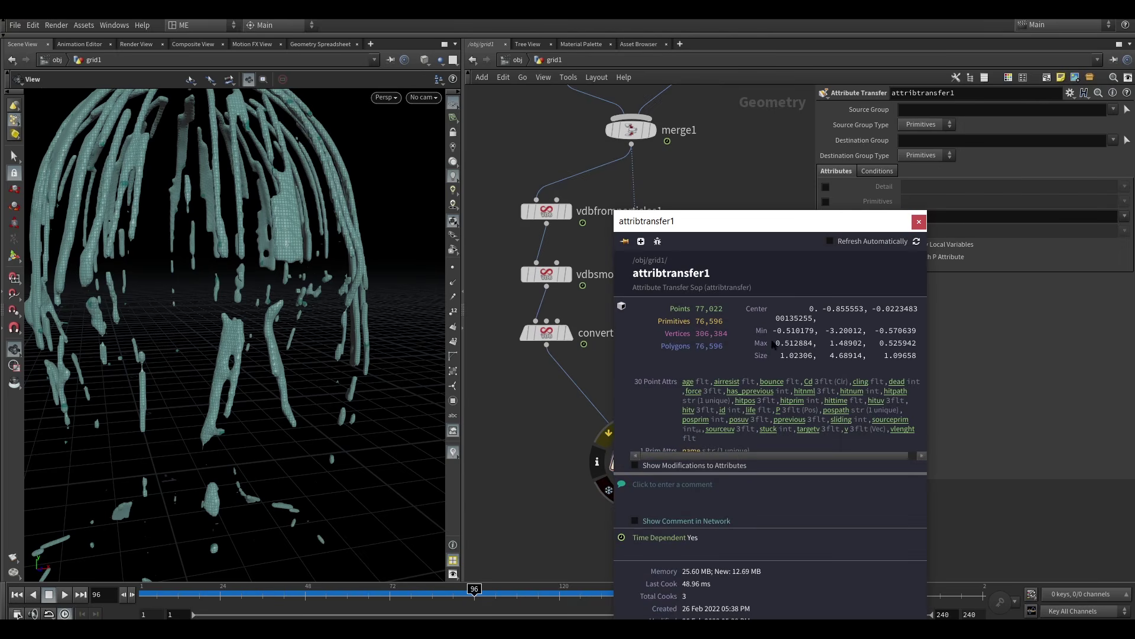
pyautogui.click(919, 222)
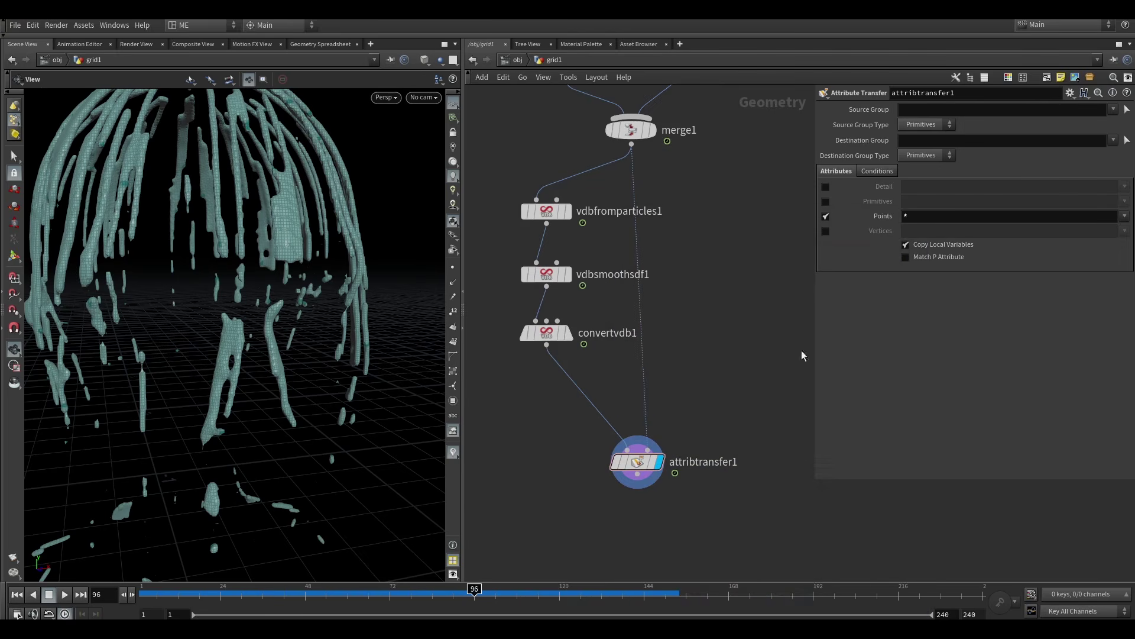
# Review the transferred water mesh as a whole and the point attributes in merge1's node info.
pyautogui.moveTo(714, 408); pyautogui.dragTo(728, 346, button='middle')
pyautogui.scroll(-2, 366, 379)
pyautogui.scroll(-3, 366, 379)
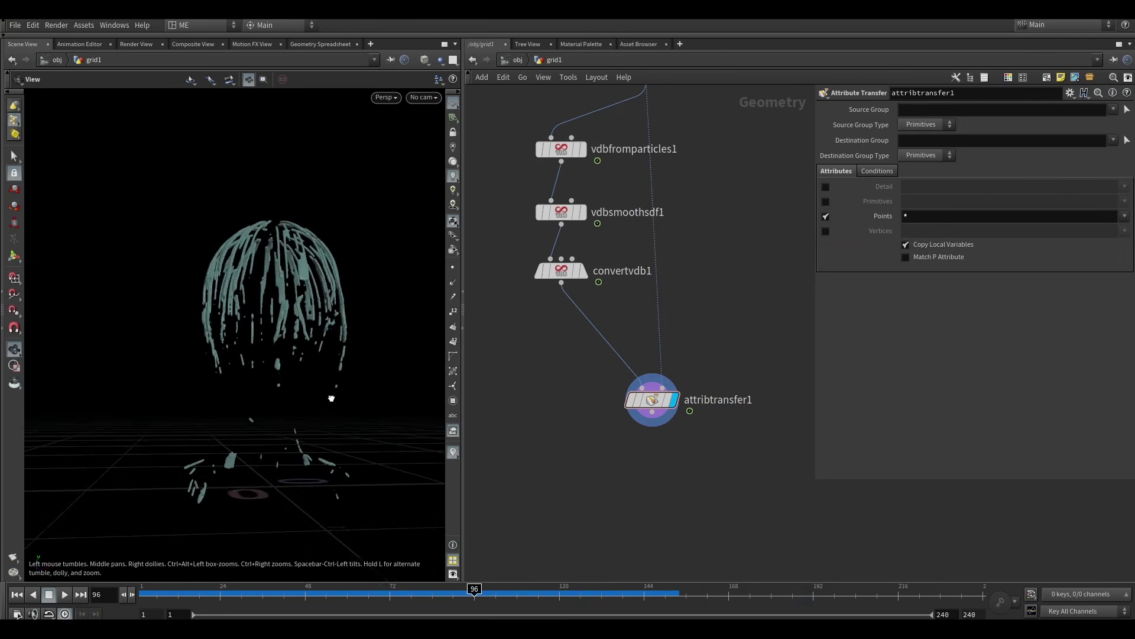
pyautogui.moveTo(721, 196); pyautogui.dragTo(746, 393, button='middle')
pyautogui.click(670, 265)
pyautogui.click(635, 265)
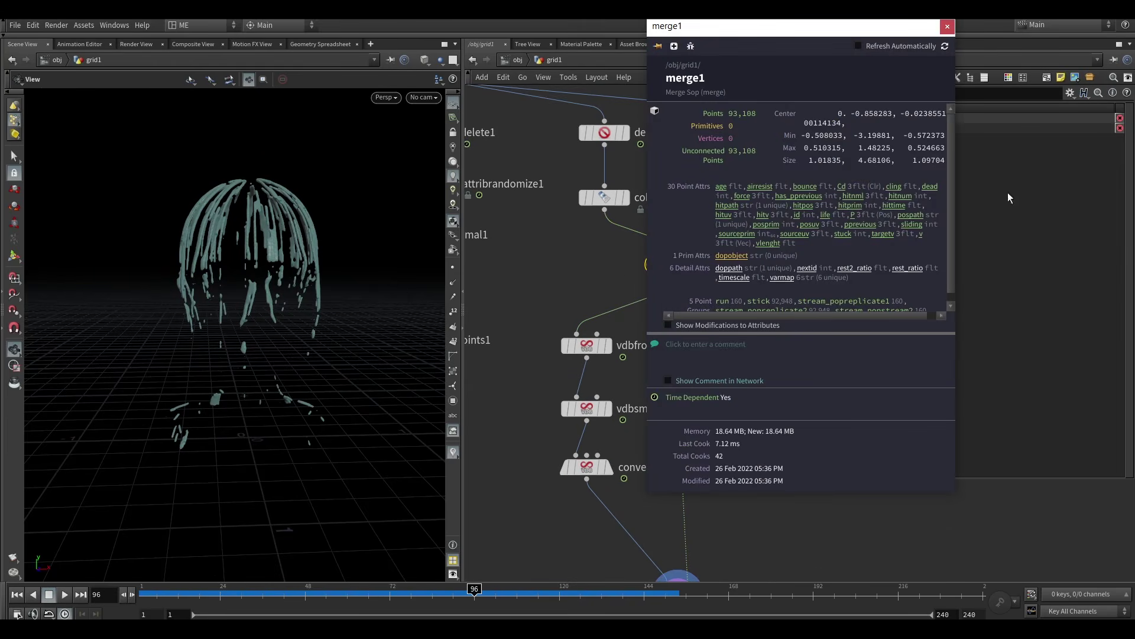
pyautogui.click(947, 29)
# Display the copytopoints1 raindrops briefly and return the display to attribtransfer1.
pyautogui.moveTo(759, 463); pyautogui.dragTo(733, 320, button='middle')
pyautogui.moveTo(551, 461); pyautogui.dragTo(632, 428, button='middle')
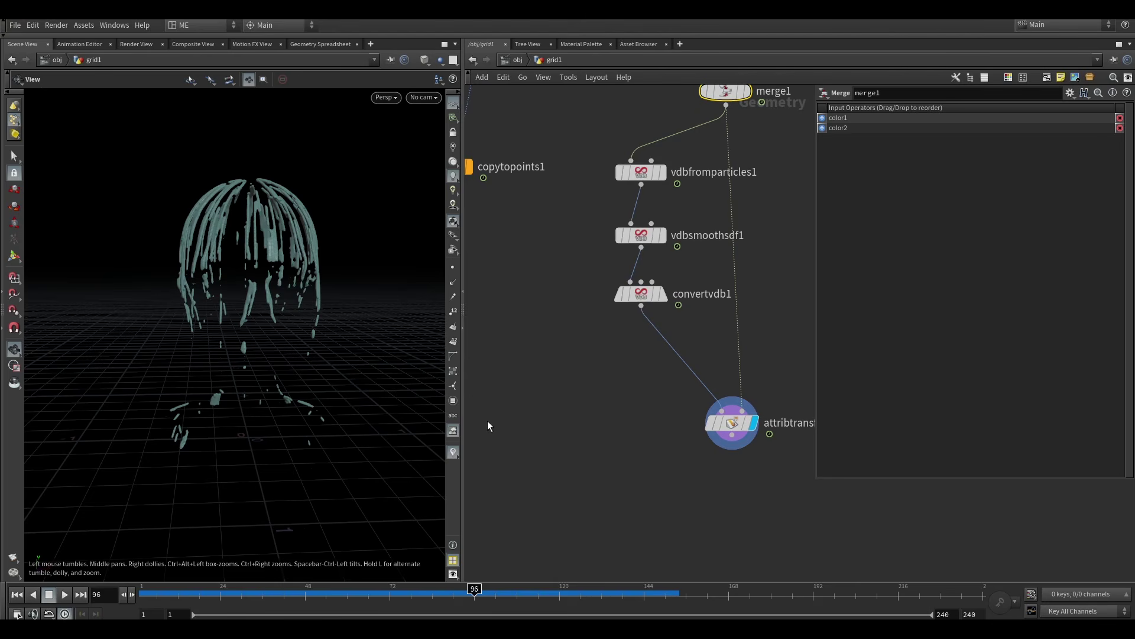
pyautogui.scroll(-2, 570, 418)
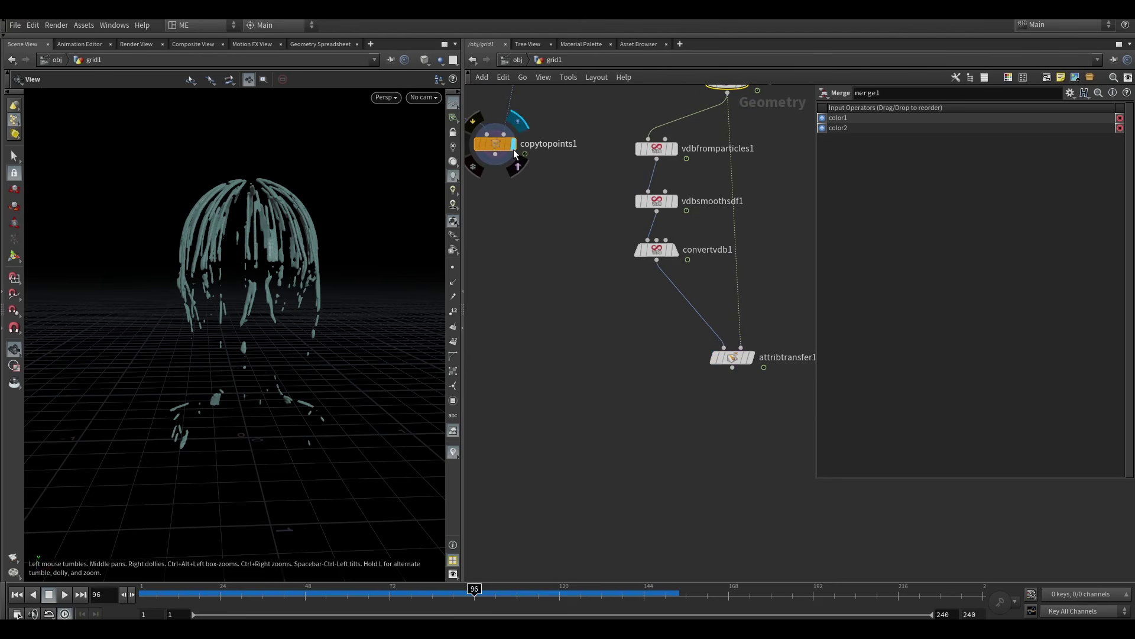
pyautogui.click(513, 144)
pyautogui.click(750, 357)
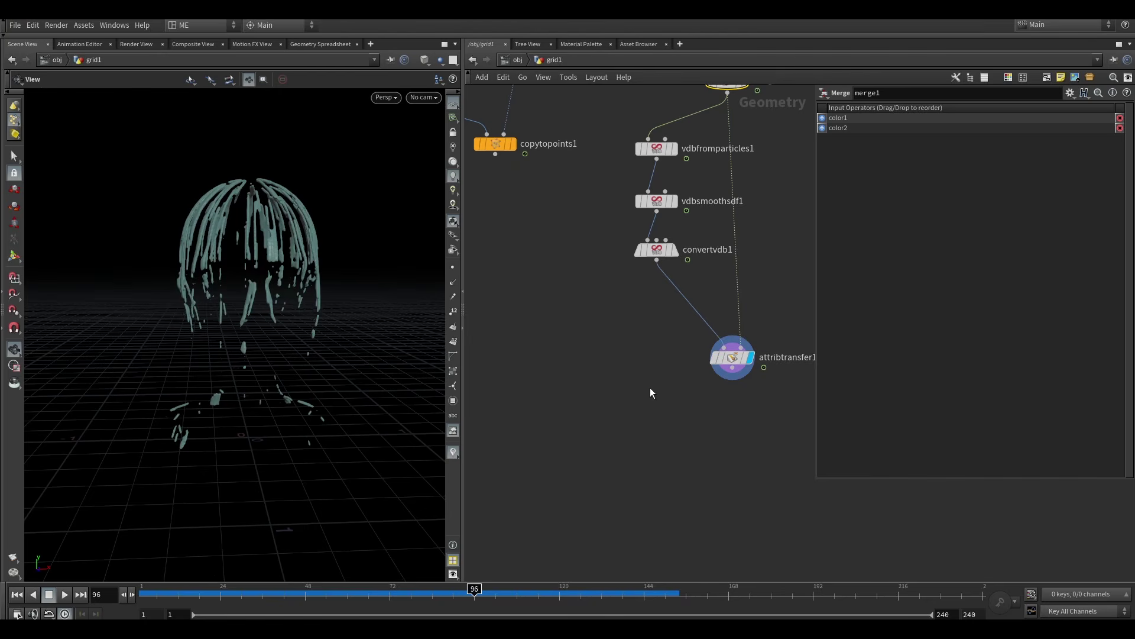
# Add a second Merge node combining copytopoints1 with attribtransfer1, and display it.
pyautogui.press('Tab')
pyautogui.write('merge')
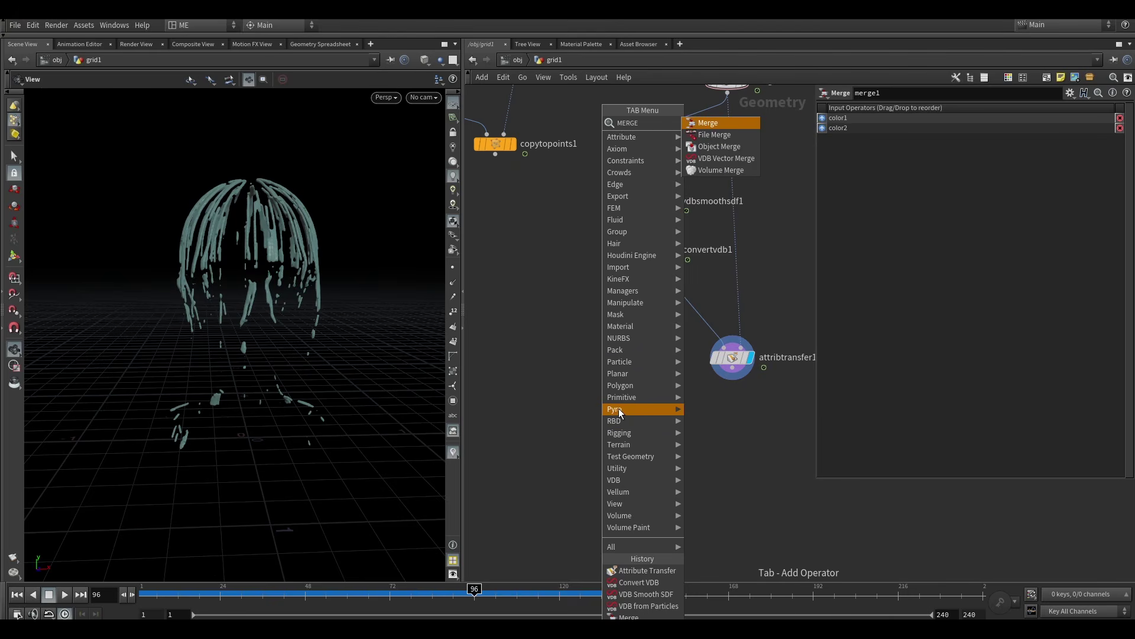
pyautogui.click(708, 122)
pyautogui.click(616, 500)
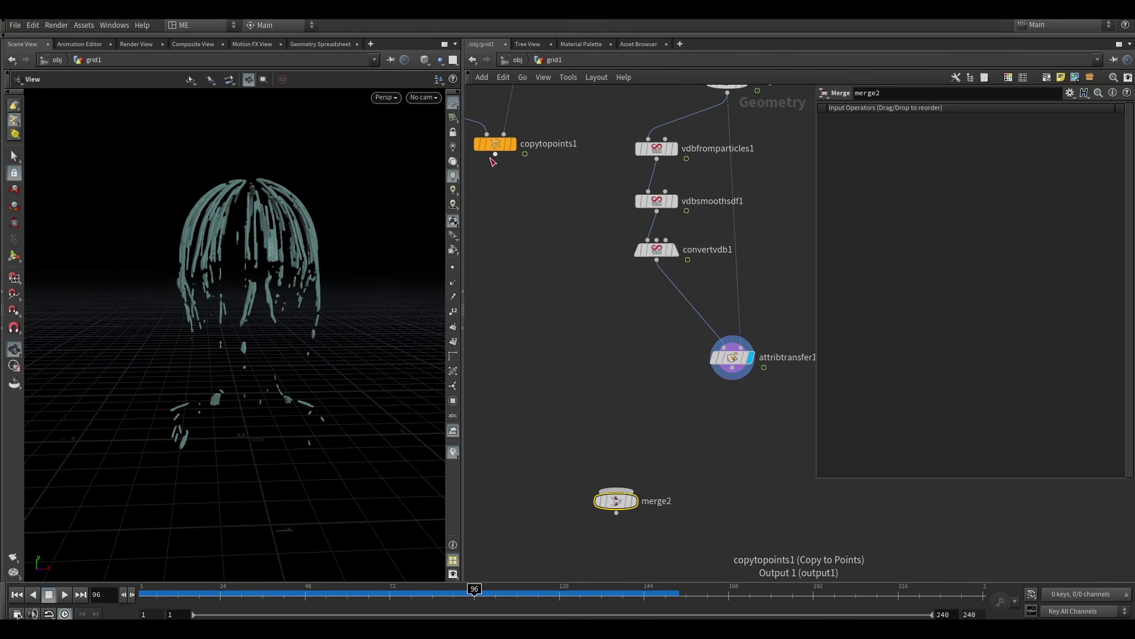
pyautogui.click(496, 155)
pyautogui.click(633, 487)
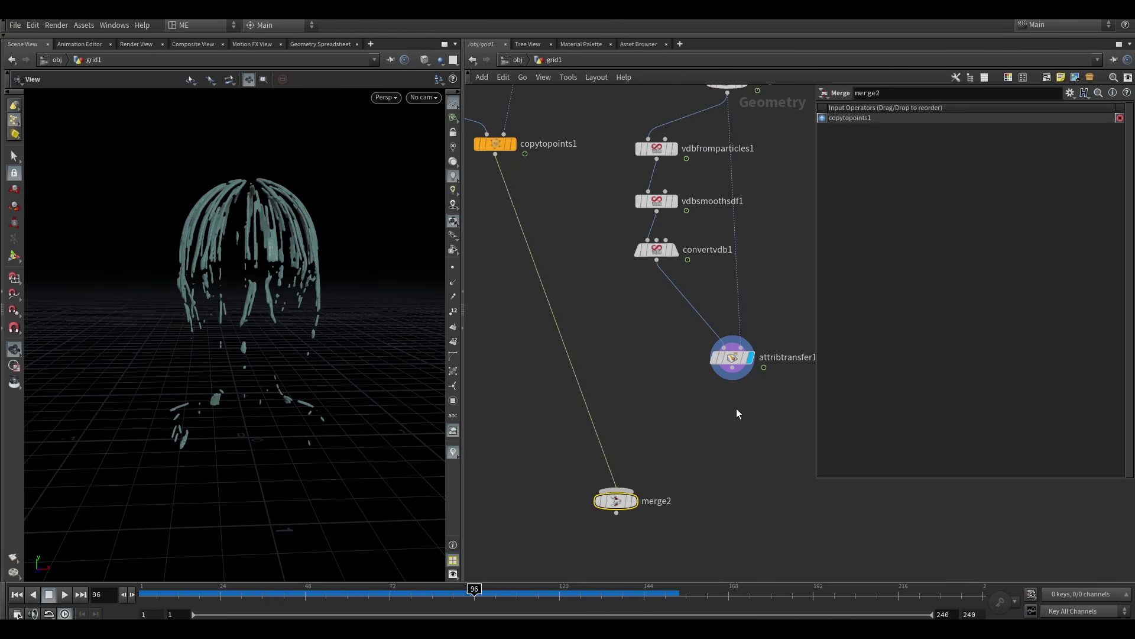
pyautogui.click(625, 491)
pyautogui.click(635, 500)
# Add a Null node beneath merge2, connected to its output and displayed.
pyautogui.moveTo(664, 520); pyautogui.dragTo(667, 399, button='middle')
pyautogui.press('Tab')
pyautogui.write('NUL')
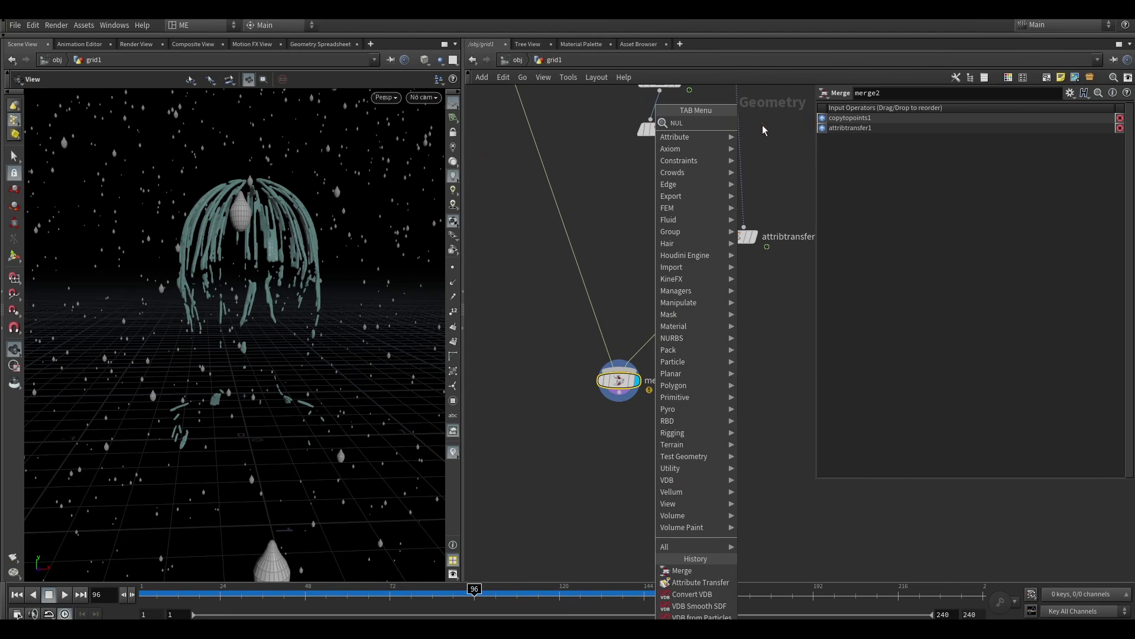
pyautogui.press('Return')
pyautogui.click(621, 469)
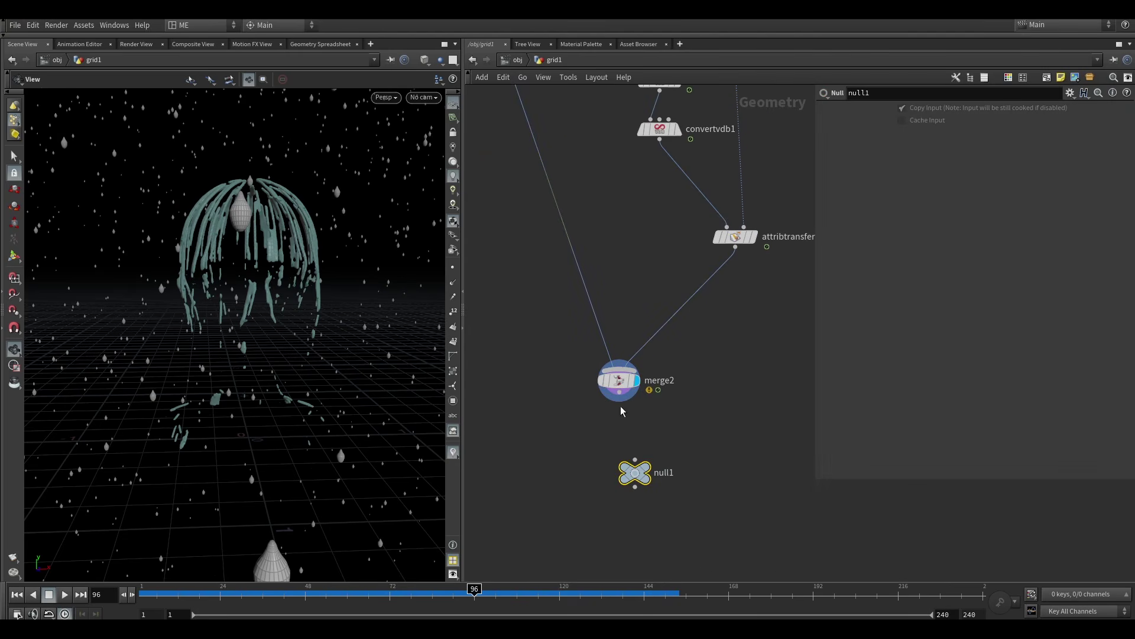
pyautogui.click(642, 446)
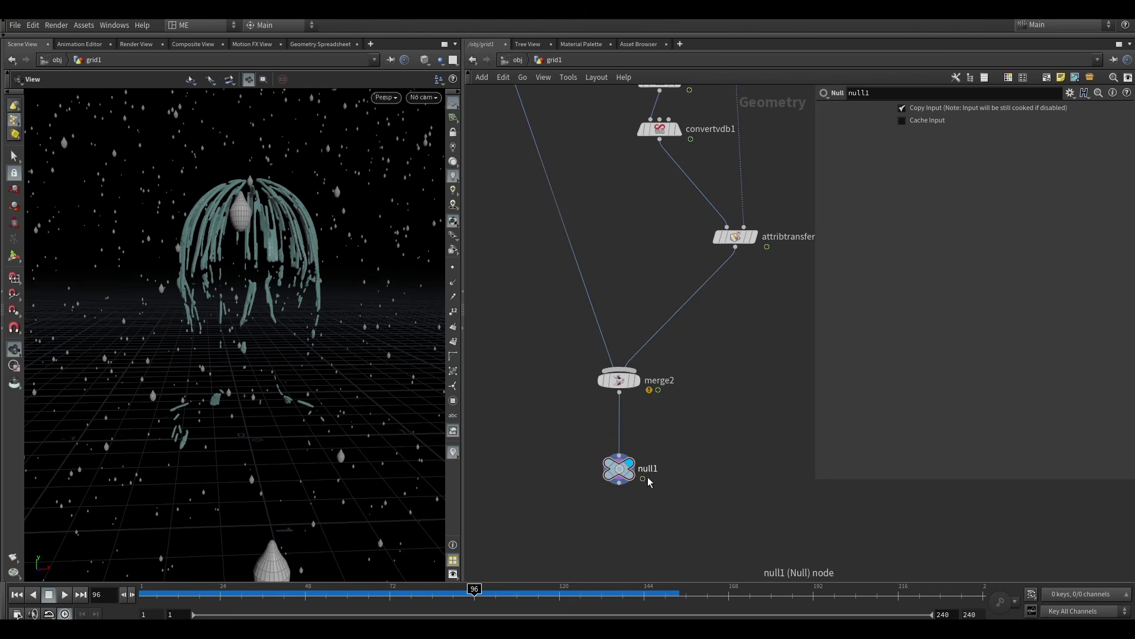
# Rename the null under merge2 to OUT_RAIN_MESH.
pyautogui.doubleClick(648, 468)
pyautogui.write('OUT_RAI')
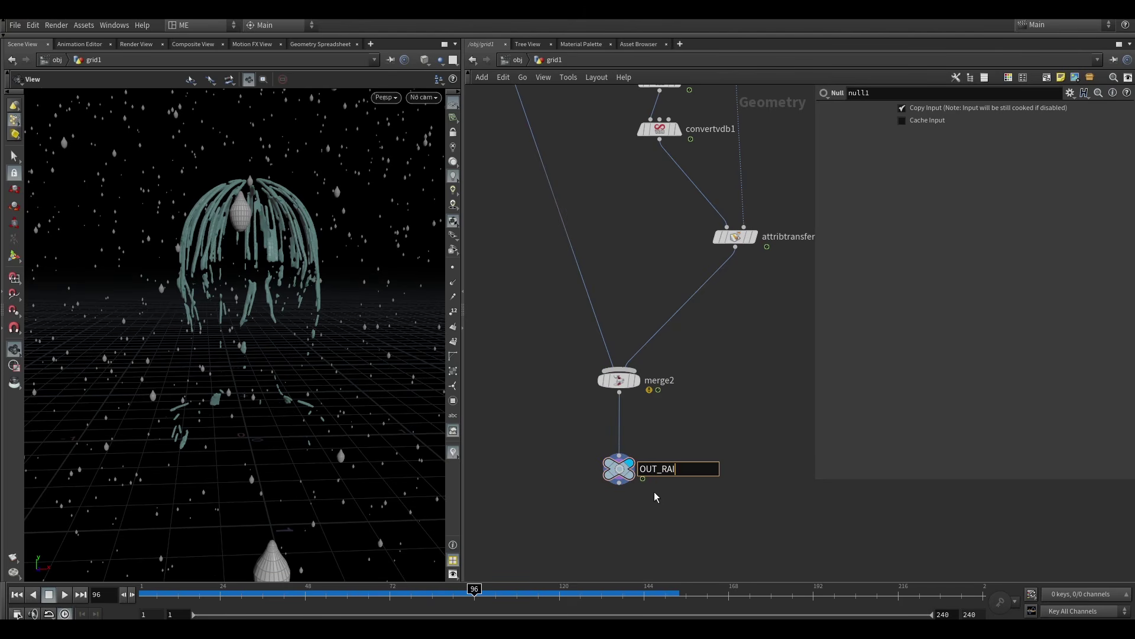
pyautogui.write('N_MESH')
pyautogui.press('Return')
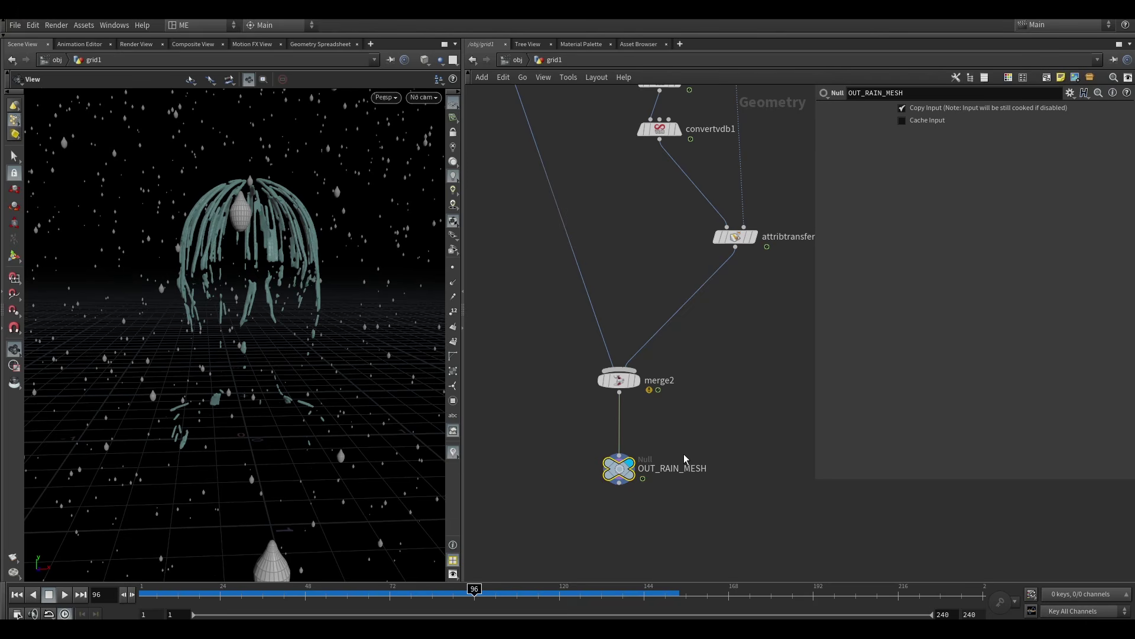
# Copy the OUT_RAIN_MESH null, add a new Geometry object at the object level, and go inside it.
pyautogui.hotkey('ctrl', 'c')
pyautogui.press('u')
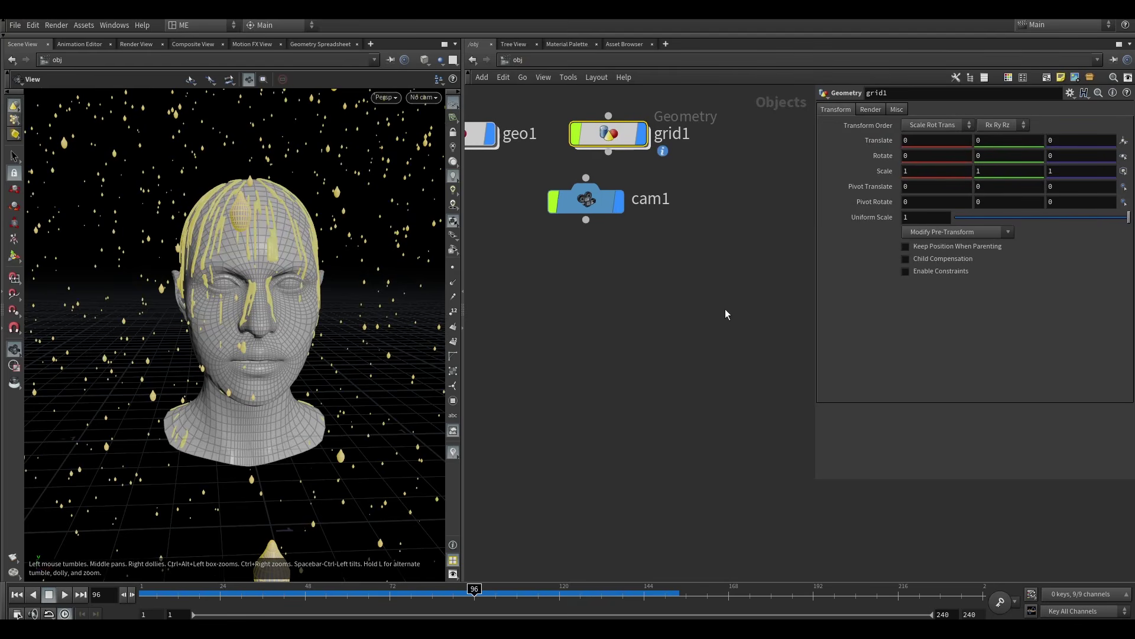
pyautogui.press('Tab')
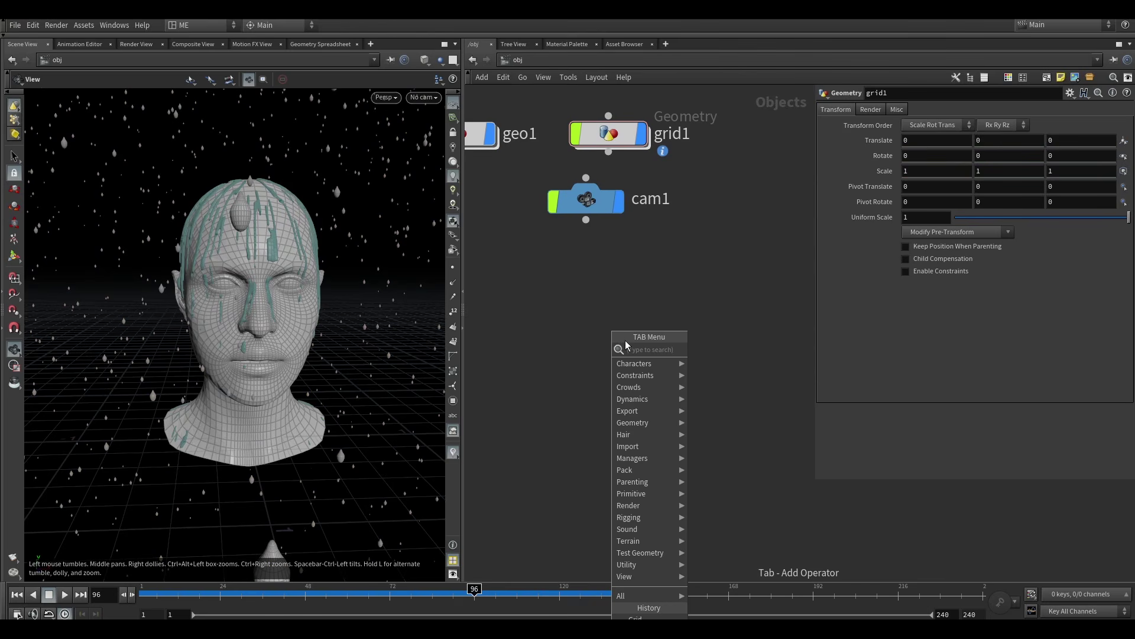
pyautogui.write('geo')
pyautogui.click(706, 347)
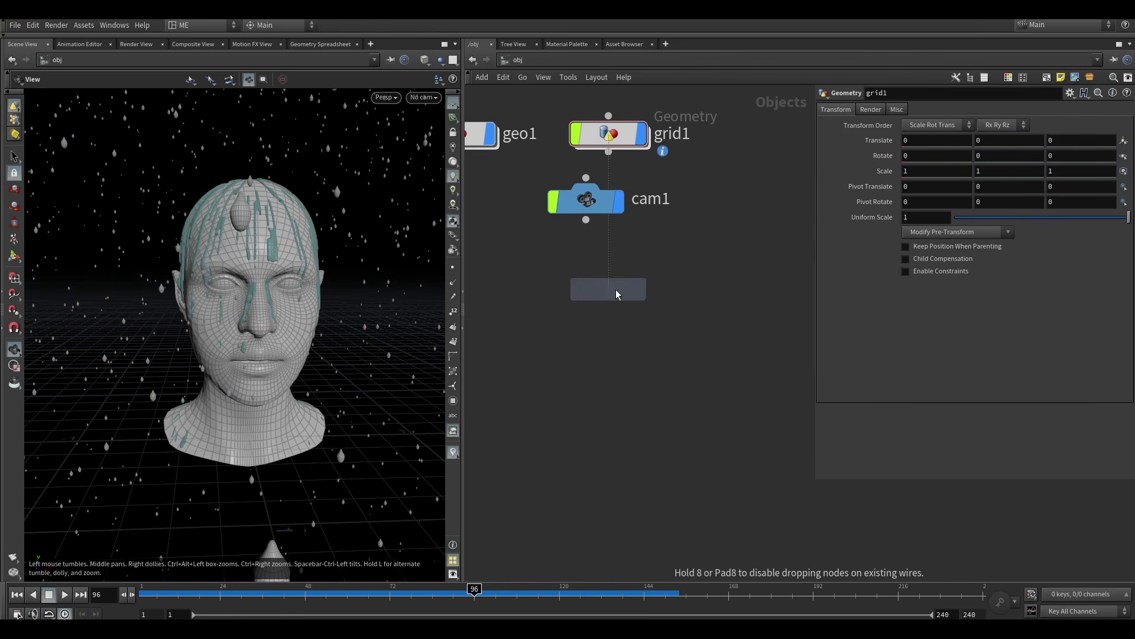
pyautogui.click(615, 289)
pyautogui.doubleClick(622, 295)
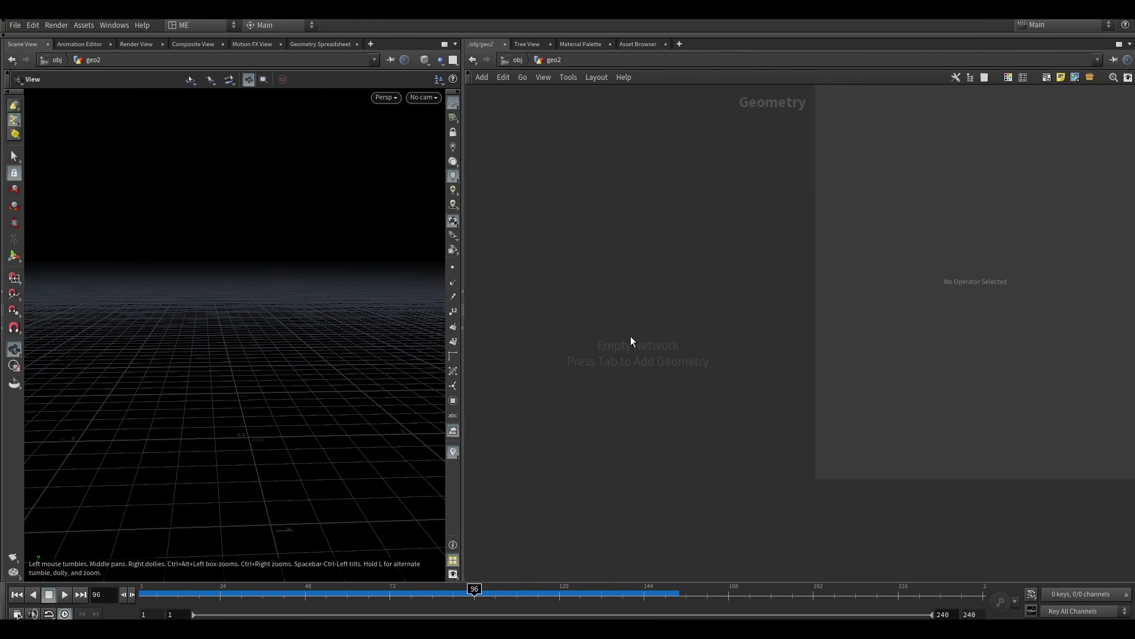
# Add an Object Merge node that brings in /obj/grid1/OUT_RAIN_MESH.
pyautogui.press('Tab')
pyautogui.write('obj')
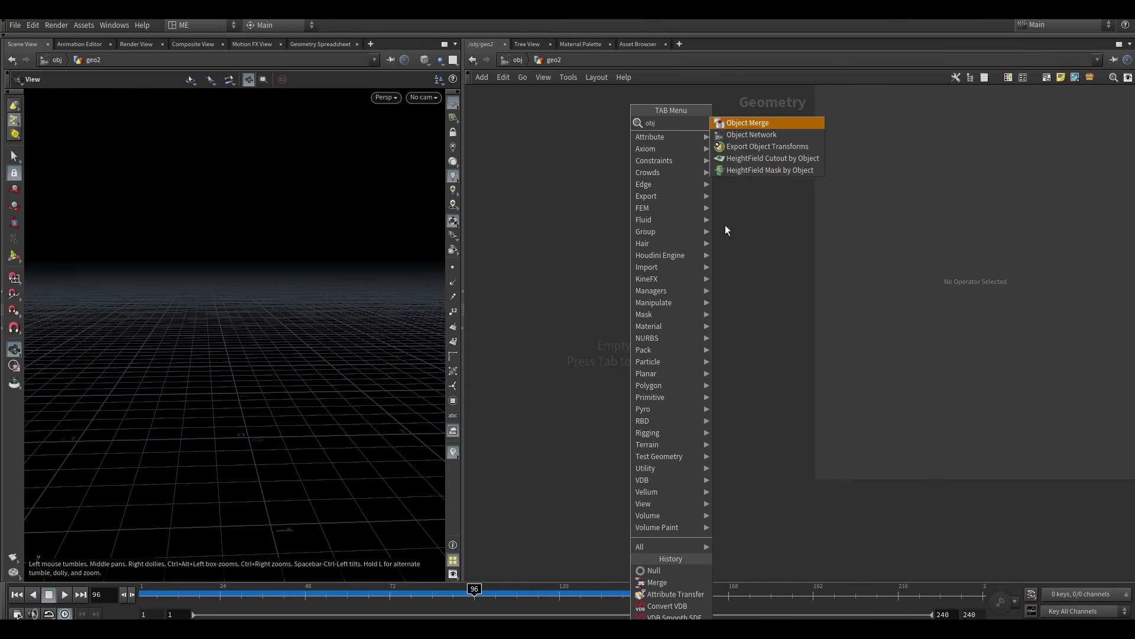
pyautogui.click(746, 123)
pyautogui.hotkey('ctrl', 'v')
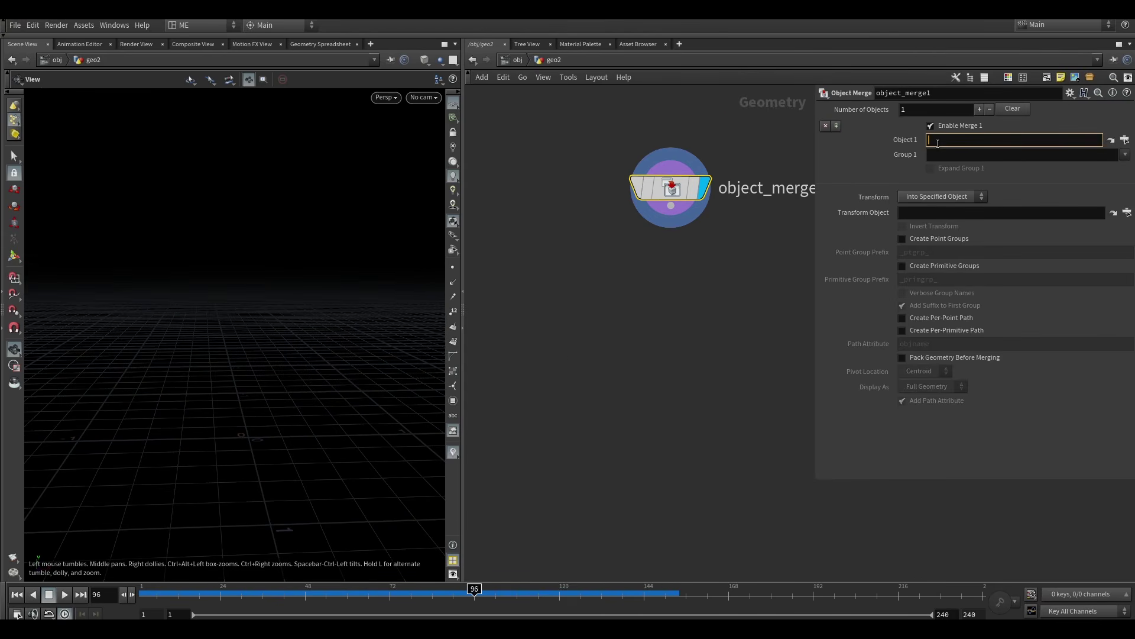
pyautogui.moveTo(686, 197); pyautogui.dragTo(650, 194)
pyautogui.scroll(-5, 284, 310)
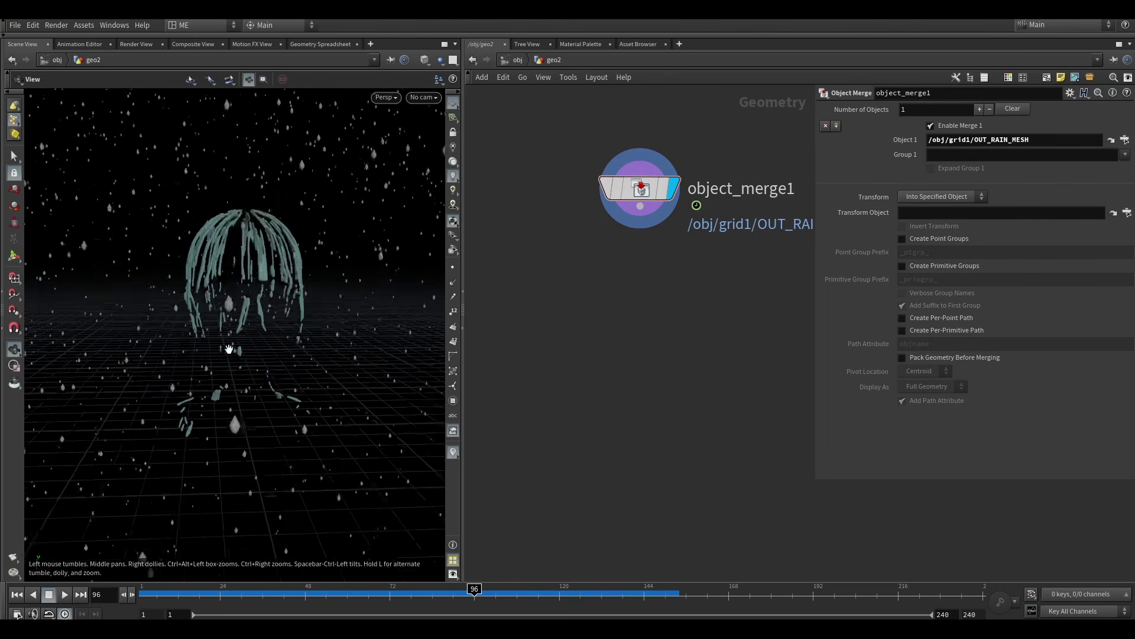
# Return to the object level and rename geo2 to render_rain.
pyautogui.click(513, 60)
pyautogui.doubleClick(672, 290)
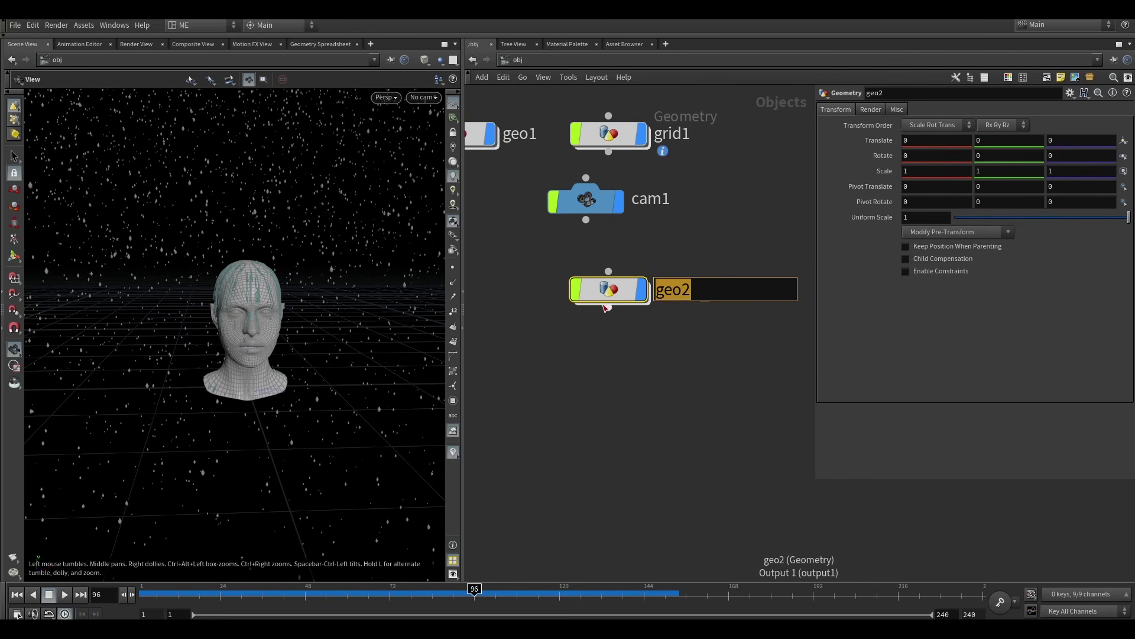
pyautogui.write('render_')
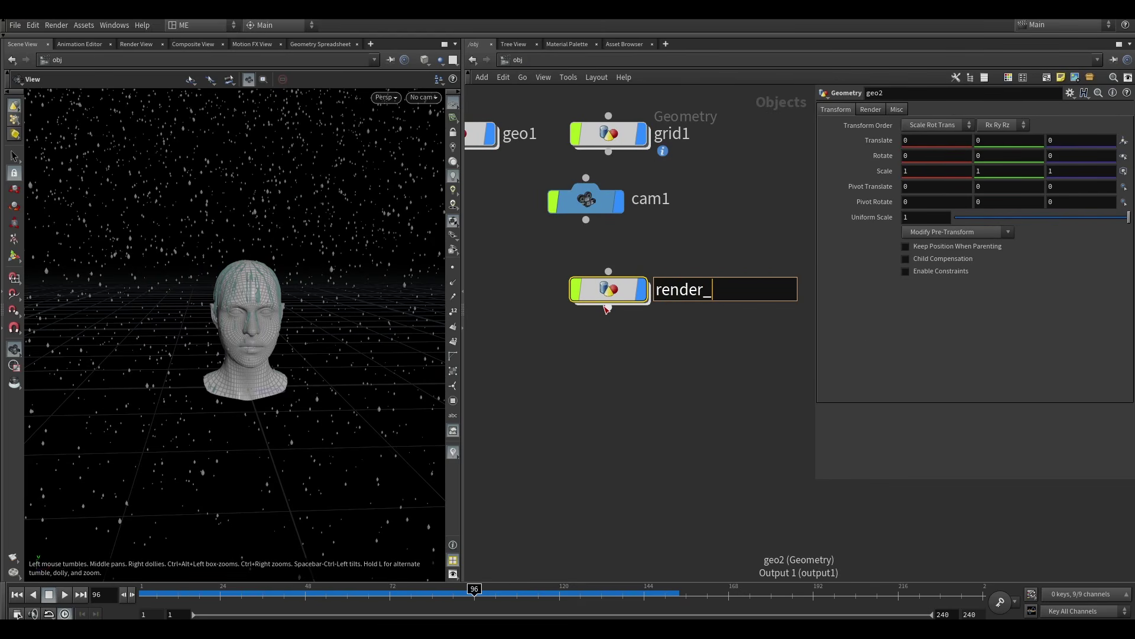
pyautogui.write('rain')
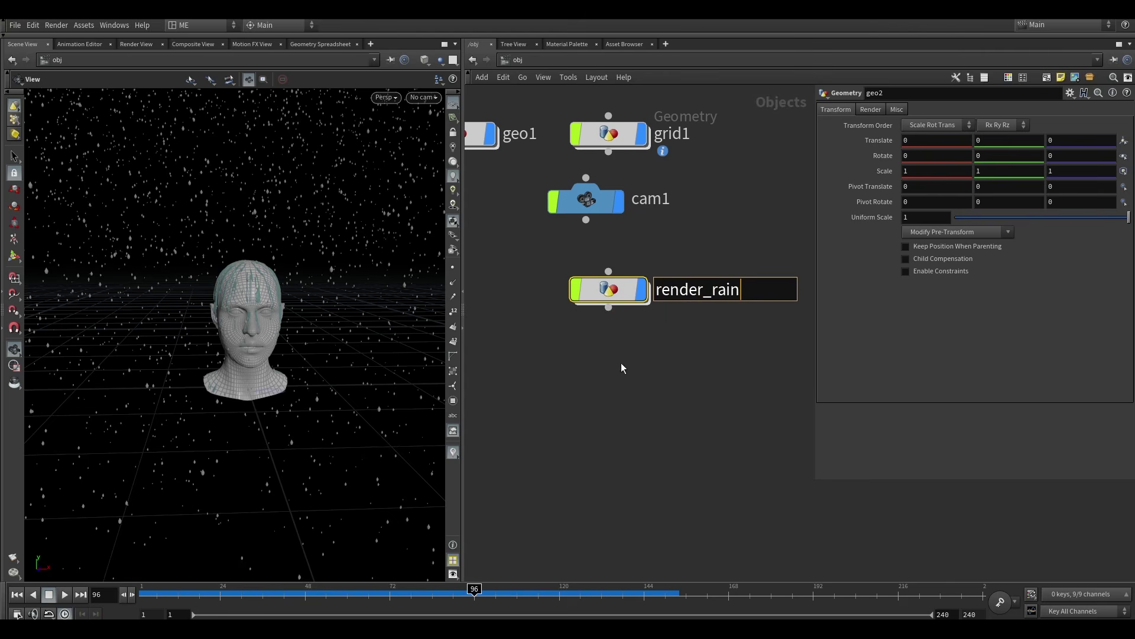
pyautogui.press('Return')
# Hide the grid1 object and arrange render_rain beneath geo1 in the object network.
pyautogui.press('h')
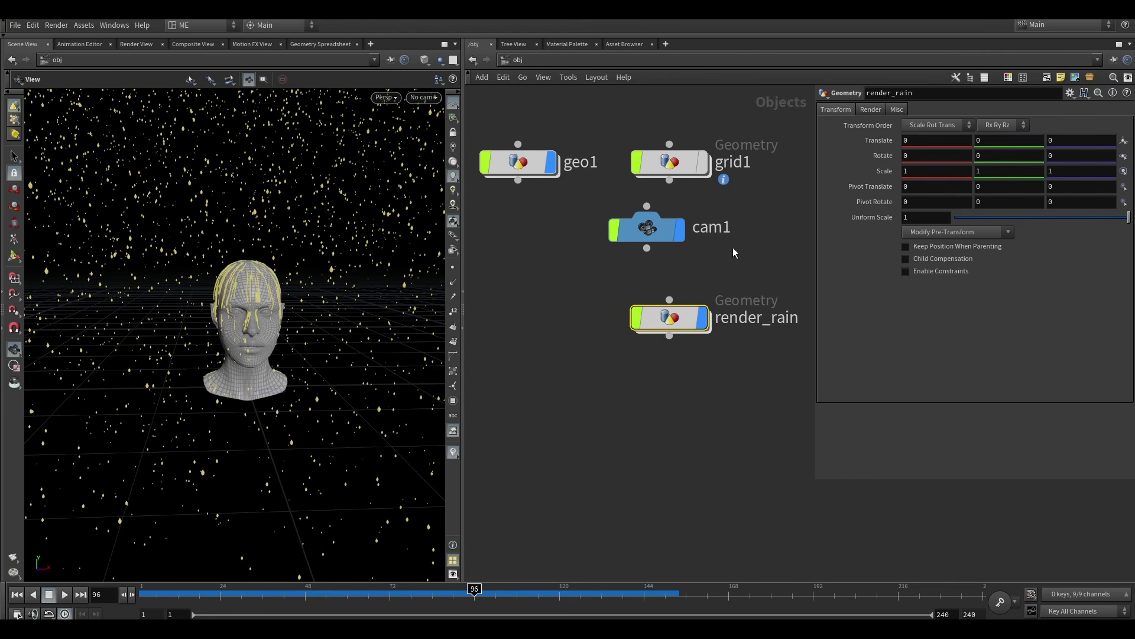
pyautogui.moveTo(697, 304); pyautogui.dragTo(545, 275)
pyautogui.press('h')
pyautogui.moveTo(587, 407); pyautogui.dragTo(587, 269)
pyautogui.click(595, 210)
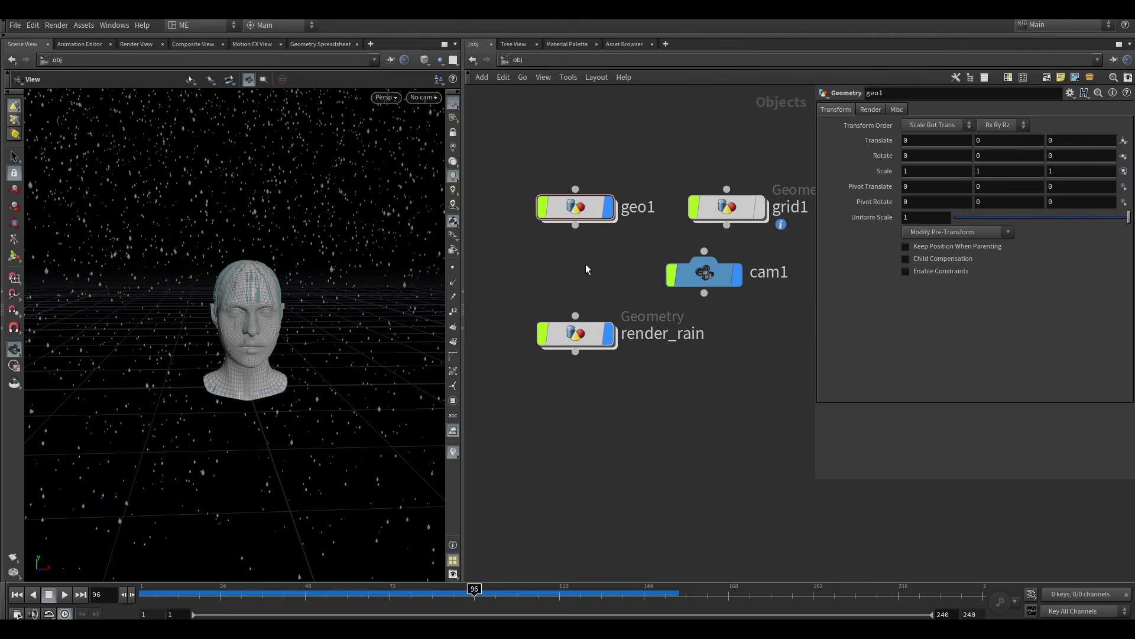
# Add the Basic Liquid and Principled Shader materials from the gallery to the scene's /mat context.
pyautogui.click(563, 44)
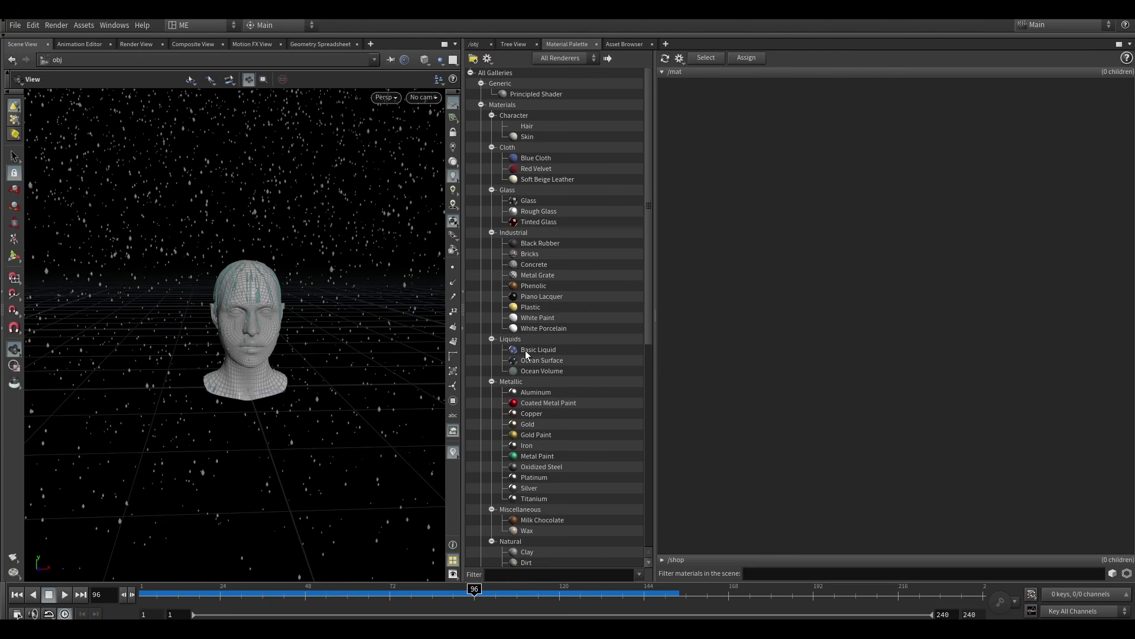
pyautogui.moveTo(523, 350); pyautogui.dragTo(732, 164)
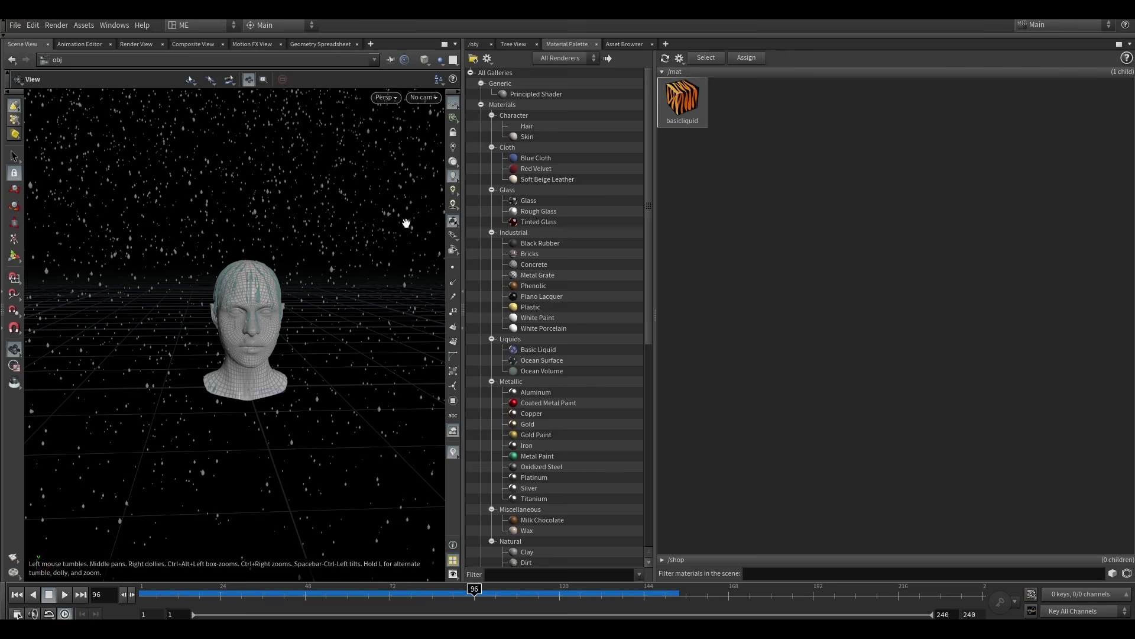
pyautogui.moveTo(515, 96); pyautogui.dragTo(747, 104)
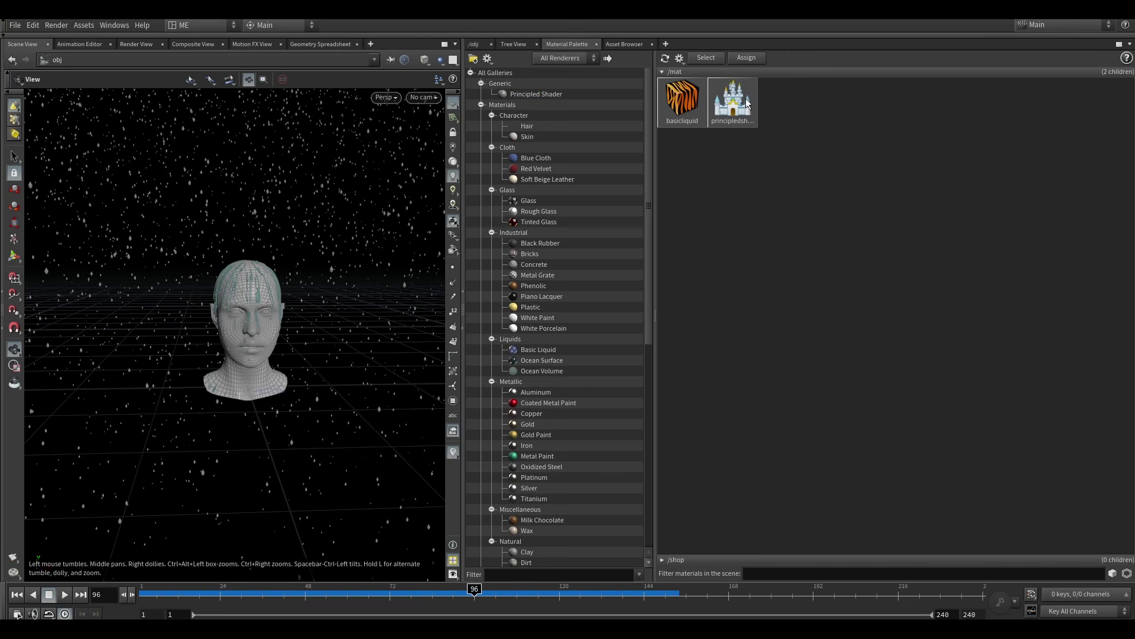
# Give principledshader an orange-brown base color of 0.5, 0.25, 0 and a roughness of 0.422.
pyautogui.doubleClick(739, 111)
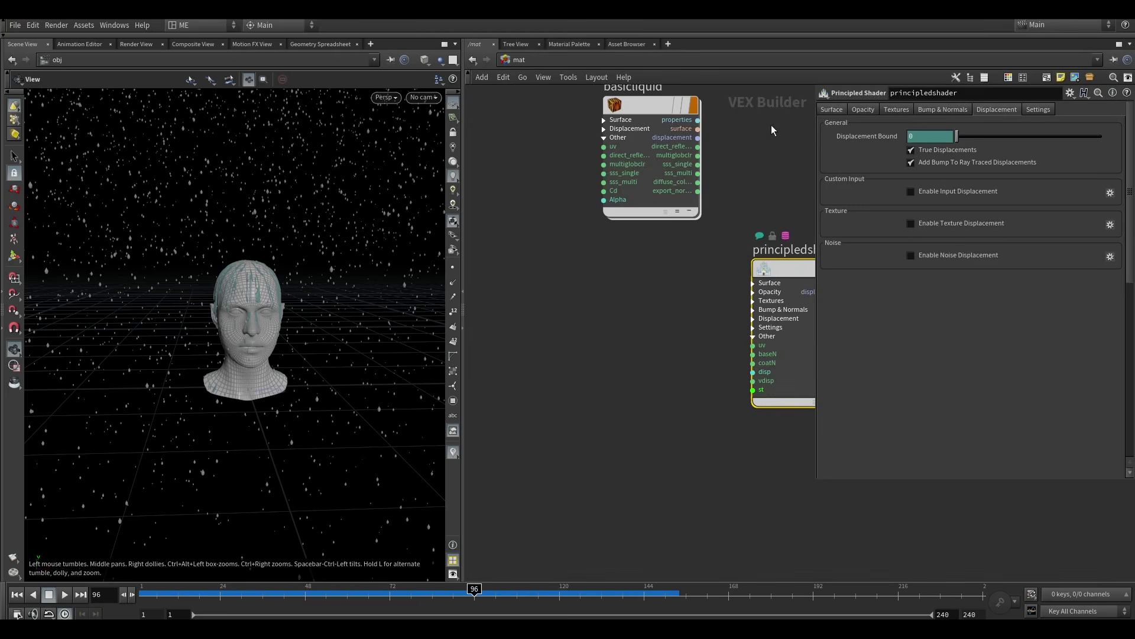
pyautogui.click(844, 110)
pyautogui.click(917, 140)
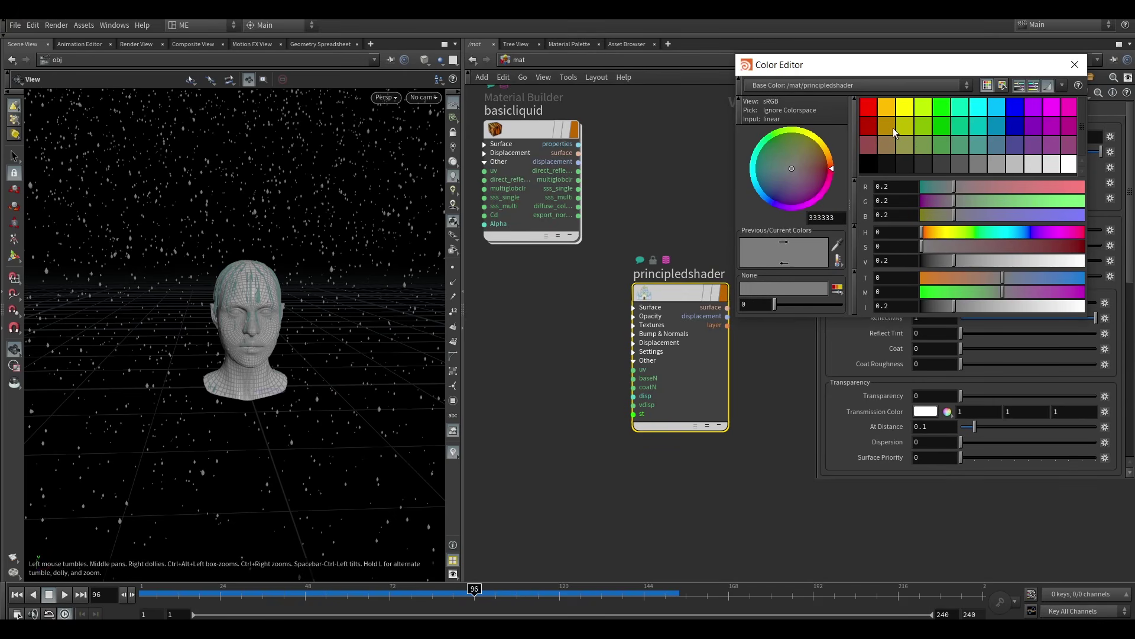
pyautogui.click(893, 128)
pyautogui.click(1075, 64)
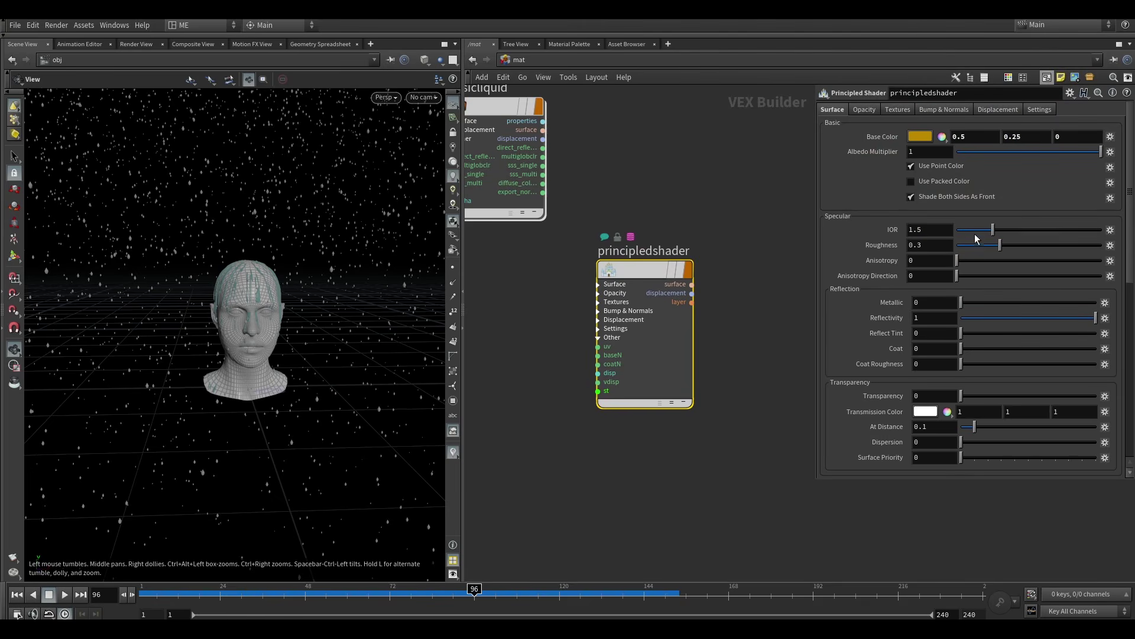
pyautogui.moveTo(1020, 244); pyautogui.dragTo(1017, 244)
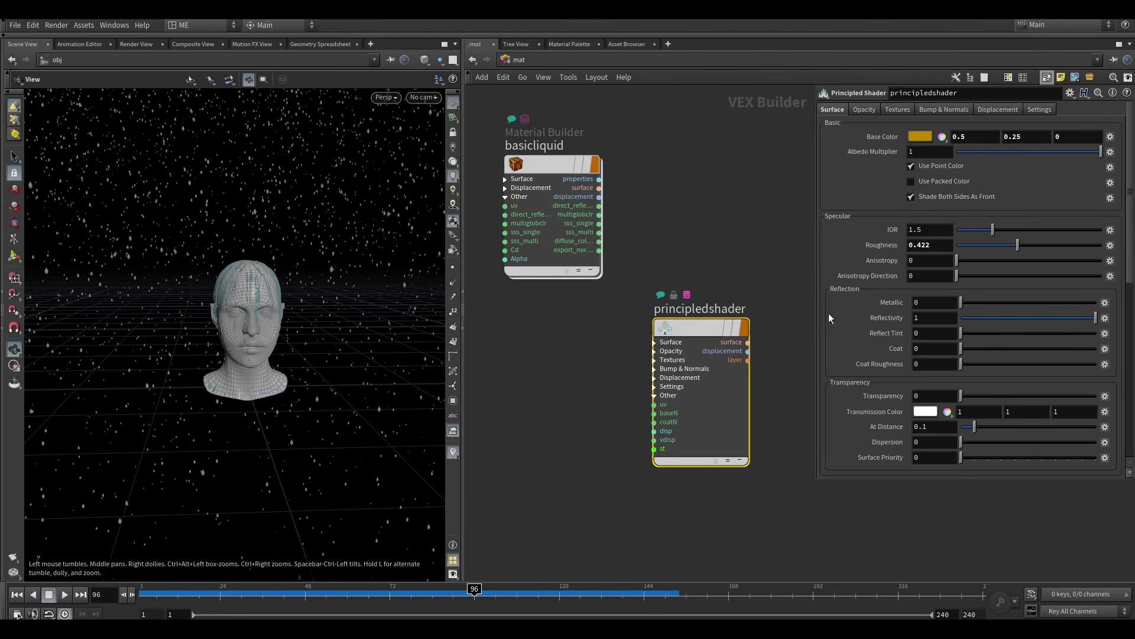
# Set the diffuse intensity of the basicliquid material to 0.
pyautogui.doubleClick(535, 160)
pyautogui.click(516, 60)
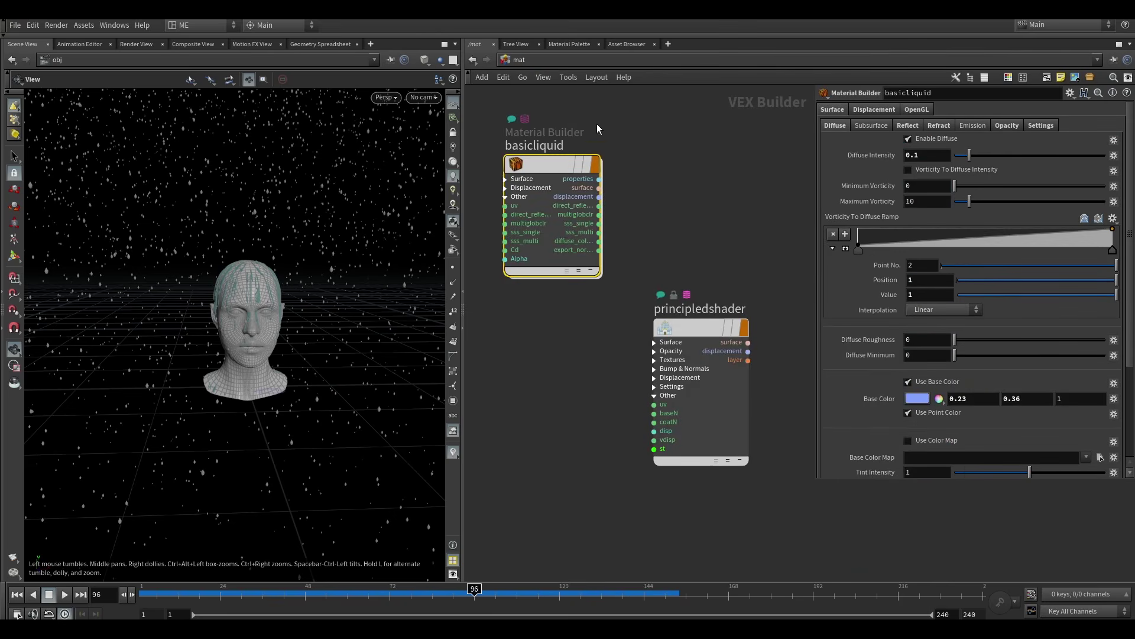
pyautogui.click(923, 153)
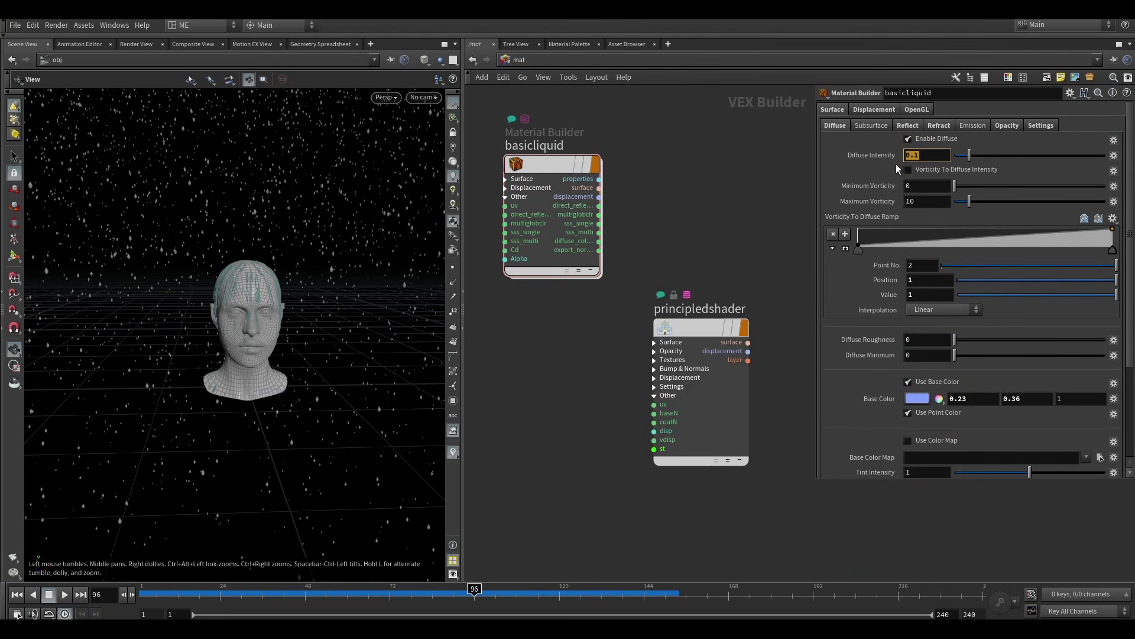
pyautogui.scroll(-3, 884, 357)
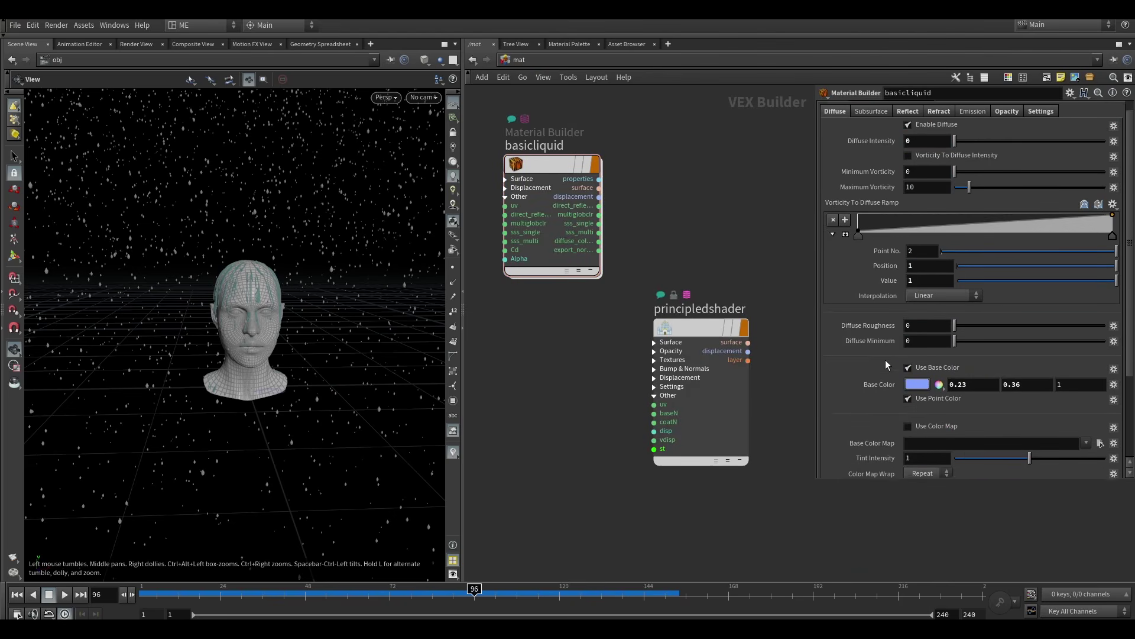
pyautogui.scroll(3, 880, 367)
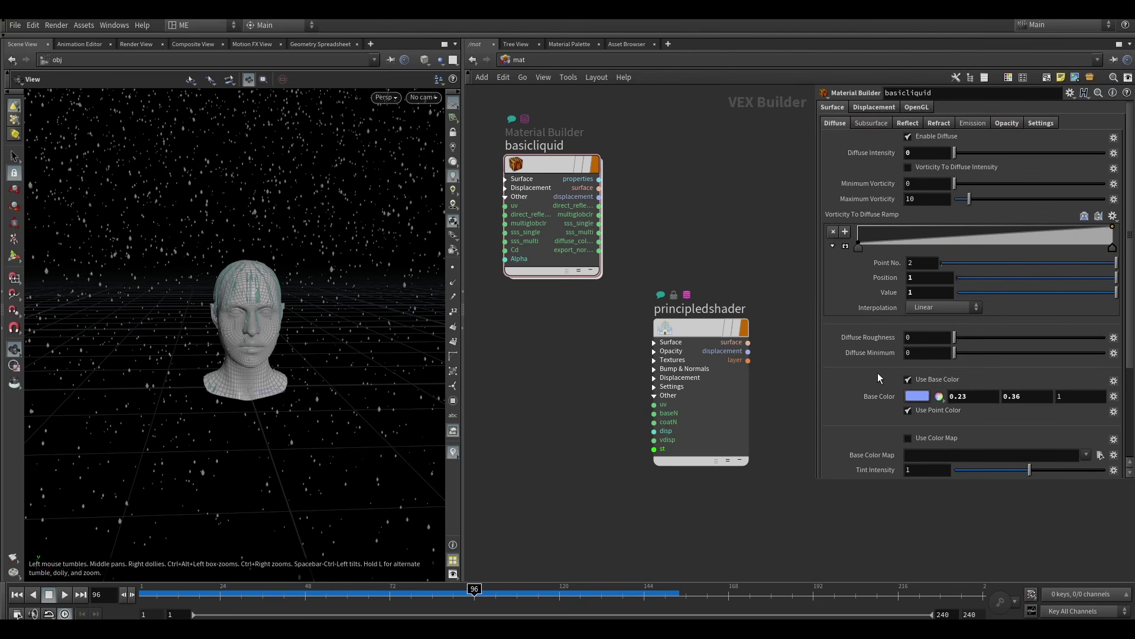
# Return to the object network and assign /mat/basicliquid as render_rain's material.
pyautogui.click(473, 60)
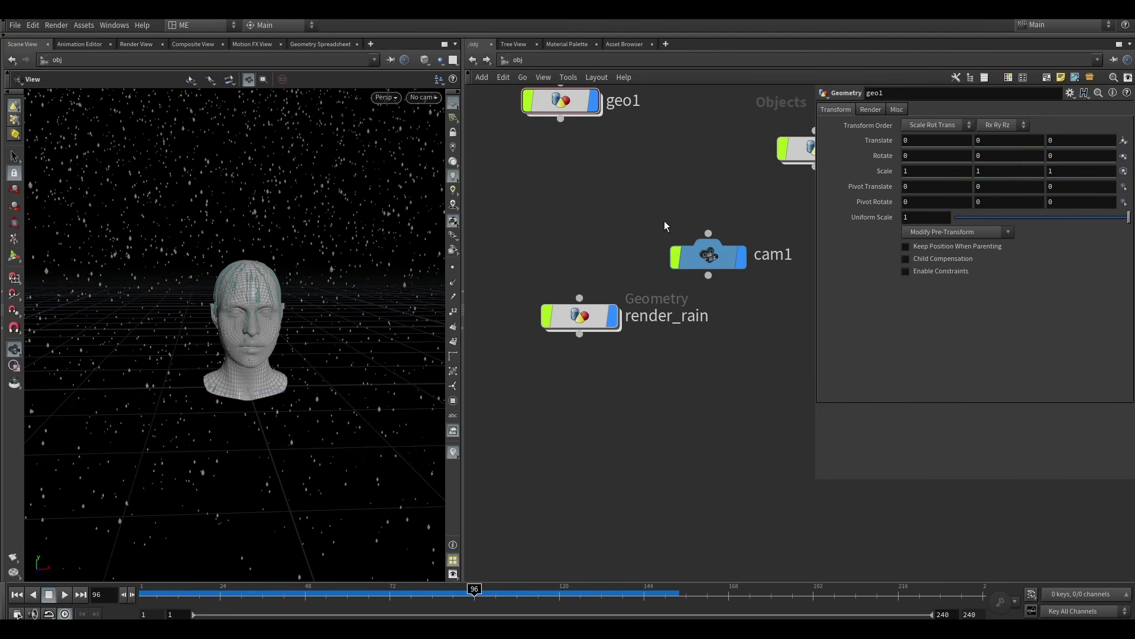
pyautogui.click(872, 109)
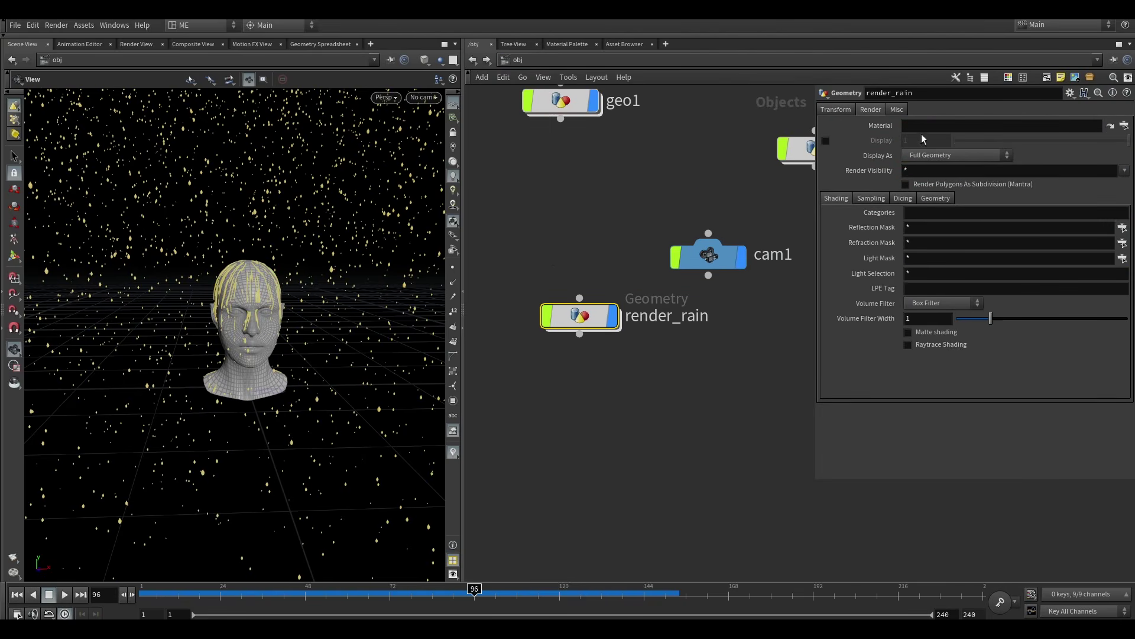
pyautogui.click(1123, 126)
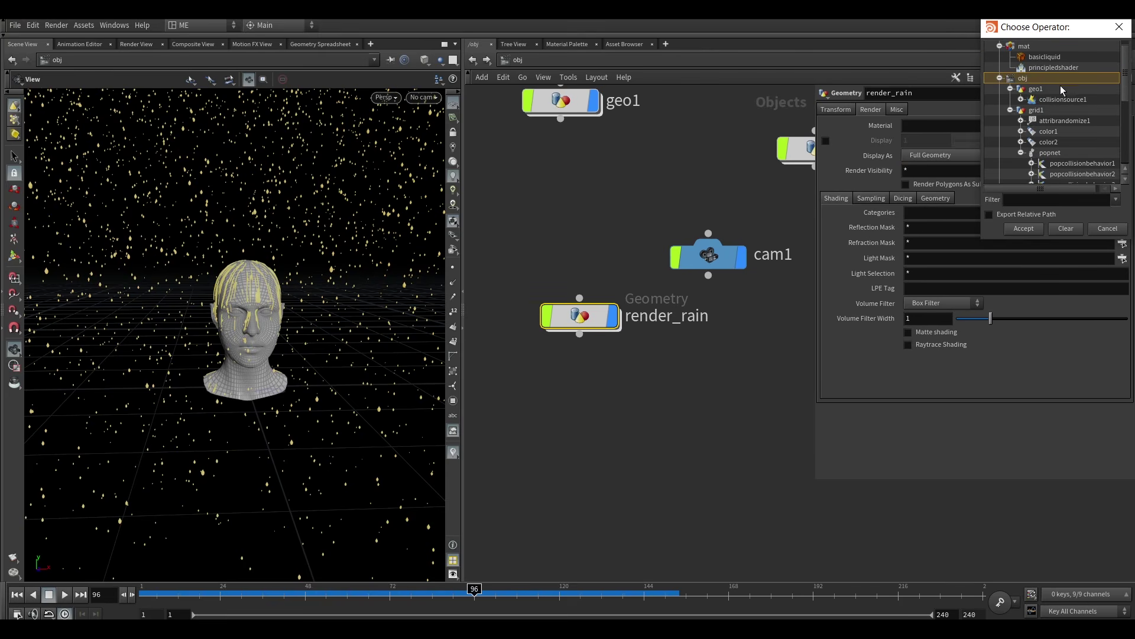
pyautogui.doubleClick(1042, 56)
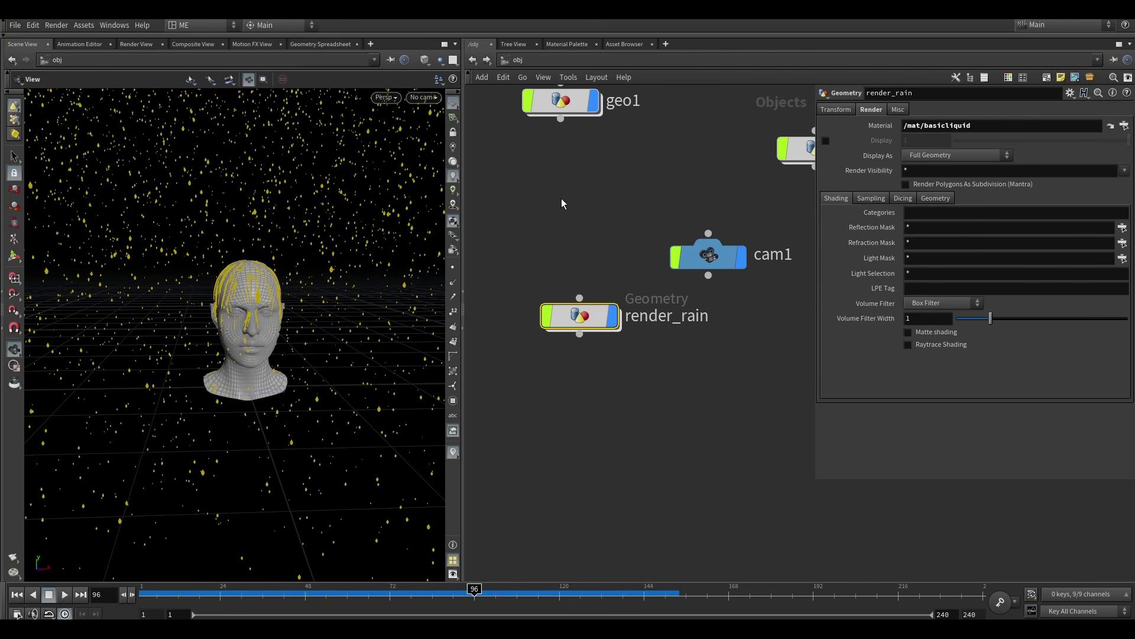
# Examine the liquid material on the water streaks up close and across the whole head.
pyautogui.moveTo(562, 199); pyautogui.dragTo(616, 214, button='middle')
pyautogui.click(619, 240)
pyautogui.scroll(4, 246, 297)
pyautogui.scroll(6, 281, 300)
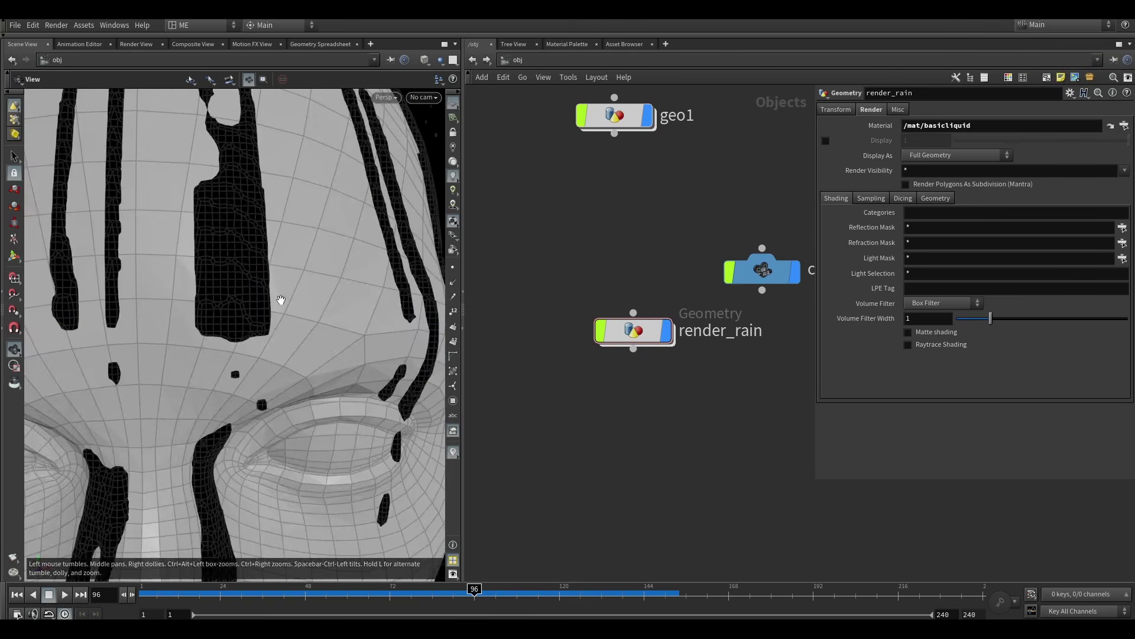
pyautogui.scroll(-8, 281, 299)
pyautogui.moveTo(280, 300)
pyautogui.mouseDown()
pyautogui.moveTo(238, 280)
pyautogui.moveTo(278, 284)
pyautogui.mouseUp()
pyautogui.moveTo(591, 210); pyautogui.dragTo(530, 247, button='middle')
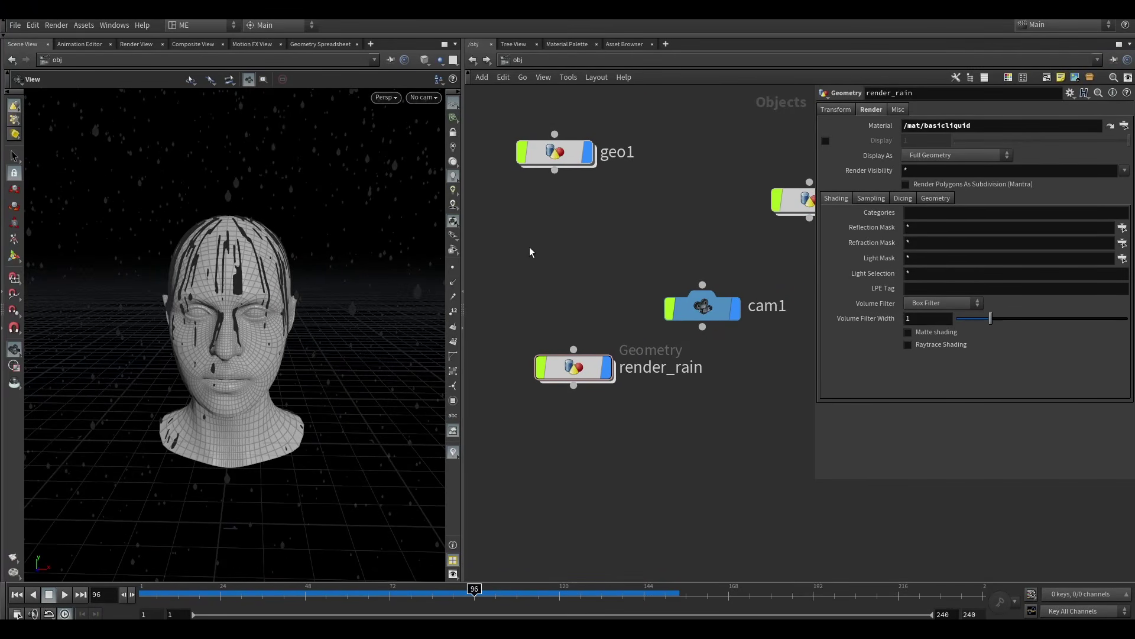
# Assign /mat/principledshader as the material of geo1 and view the head from an angle.
pyautogui.click(556, 152)
pyautogui.click(875, 110)
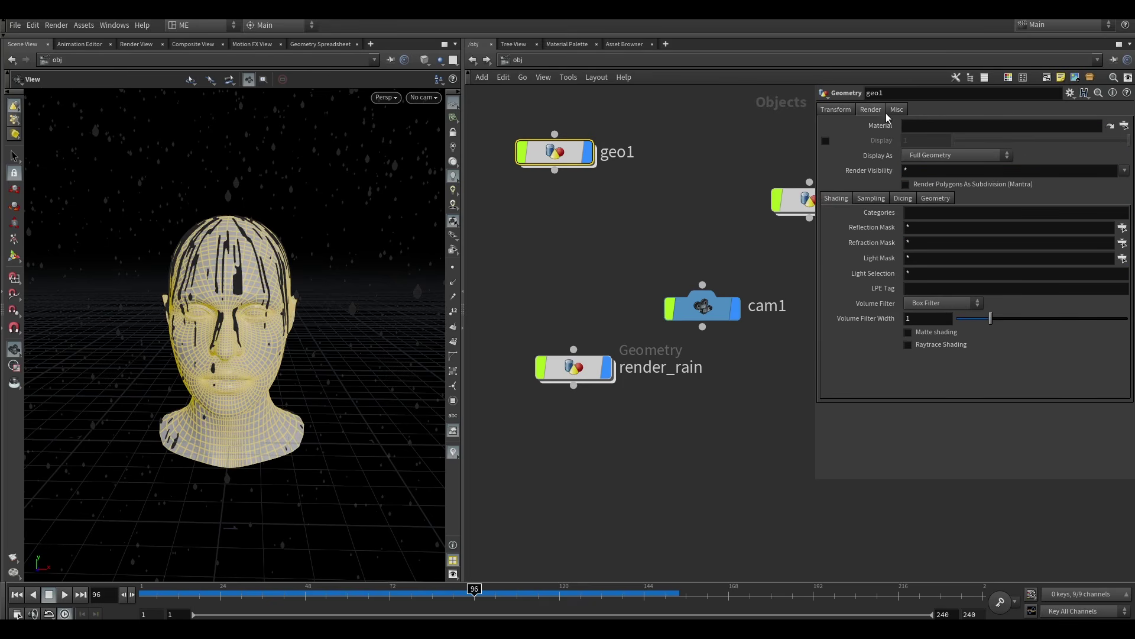
pyautogui.click(1123, 126)
pyautogui.doubleClick(1052, 66)
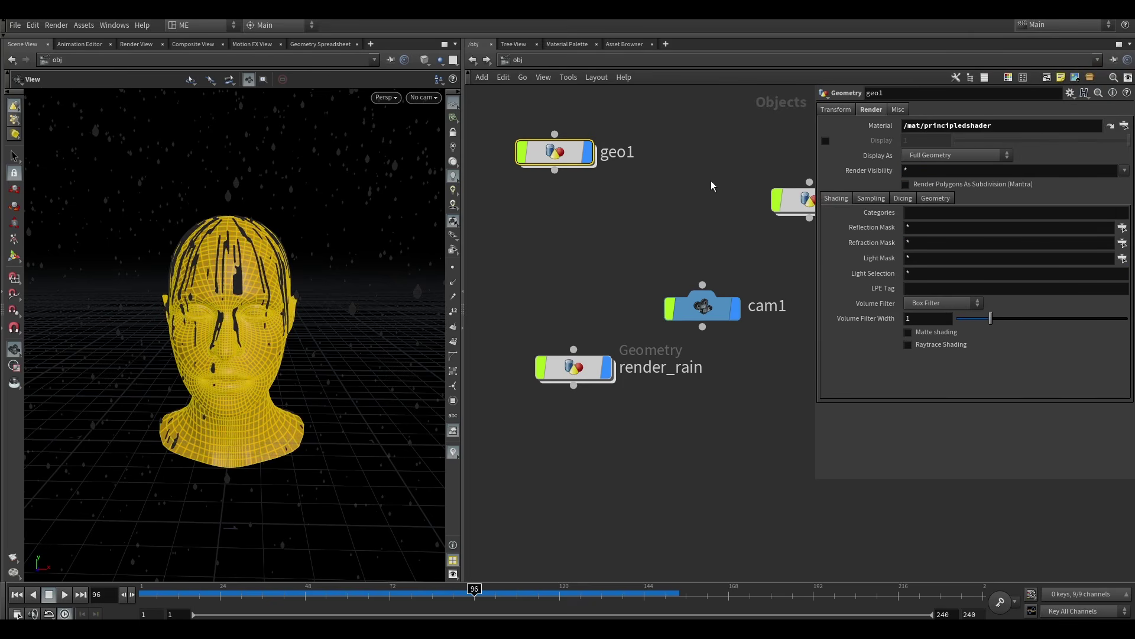
pyautogui.moveTo(228, 303); pyautogui.dragTo(264, 302)
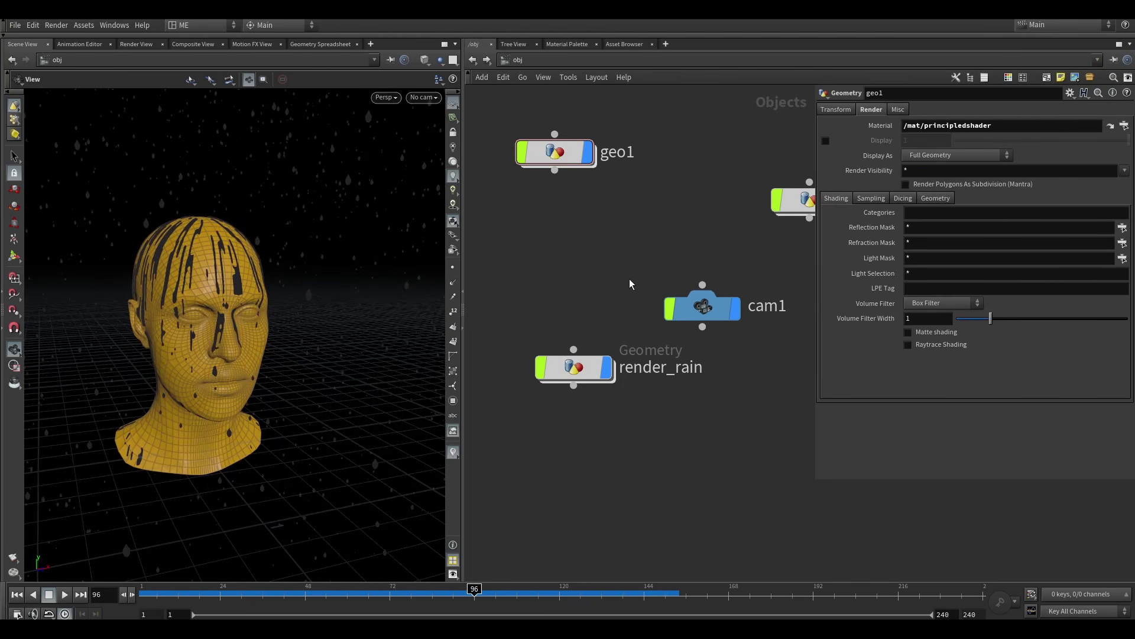
# Reveal the shelf tools and add an Environment Light to the scene.
pyautogui.moveTo(623, 270); pyautogui.dragTo(535, 204, button='middle')
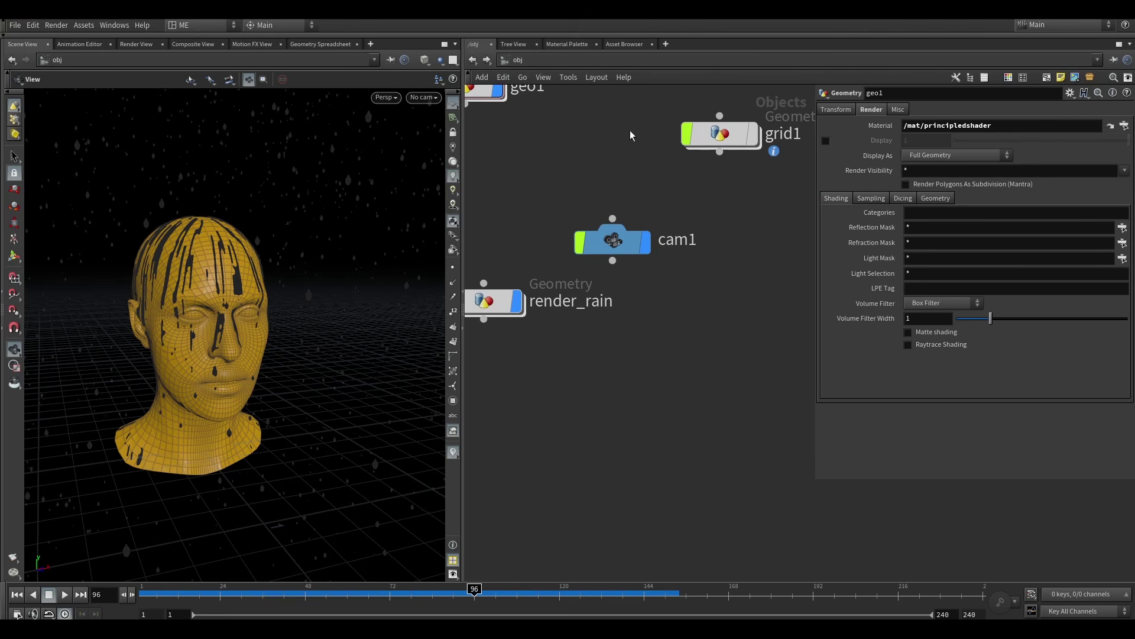
pyautogui.click(3, 36)
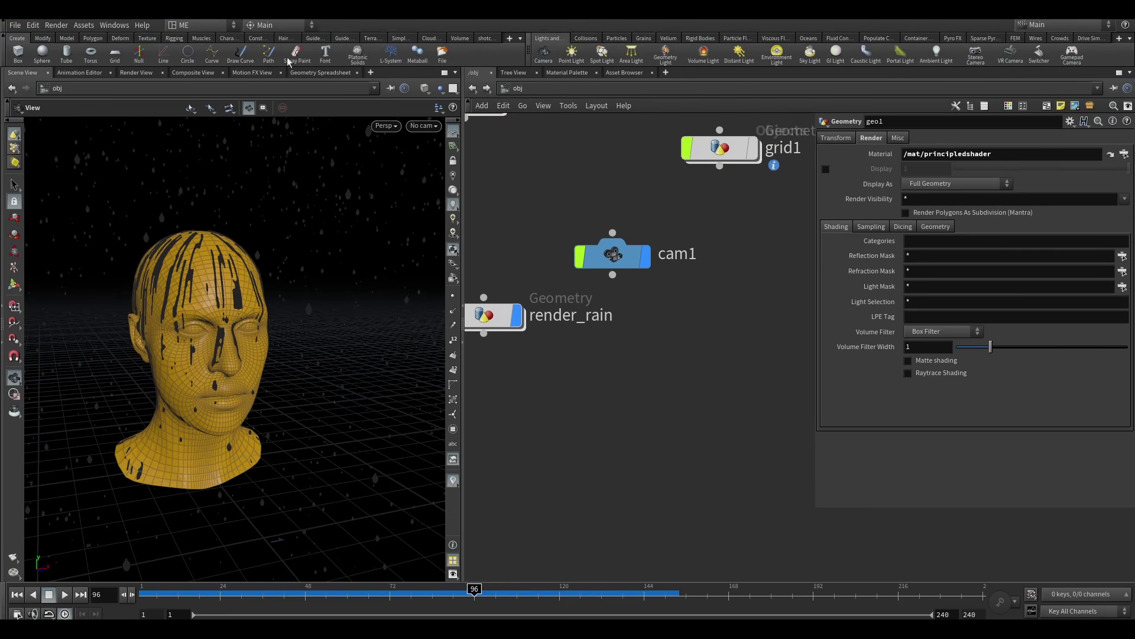
pyautogui.click(776, 58)
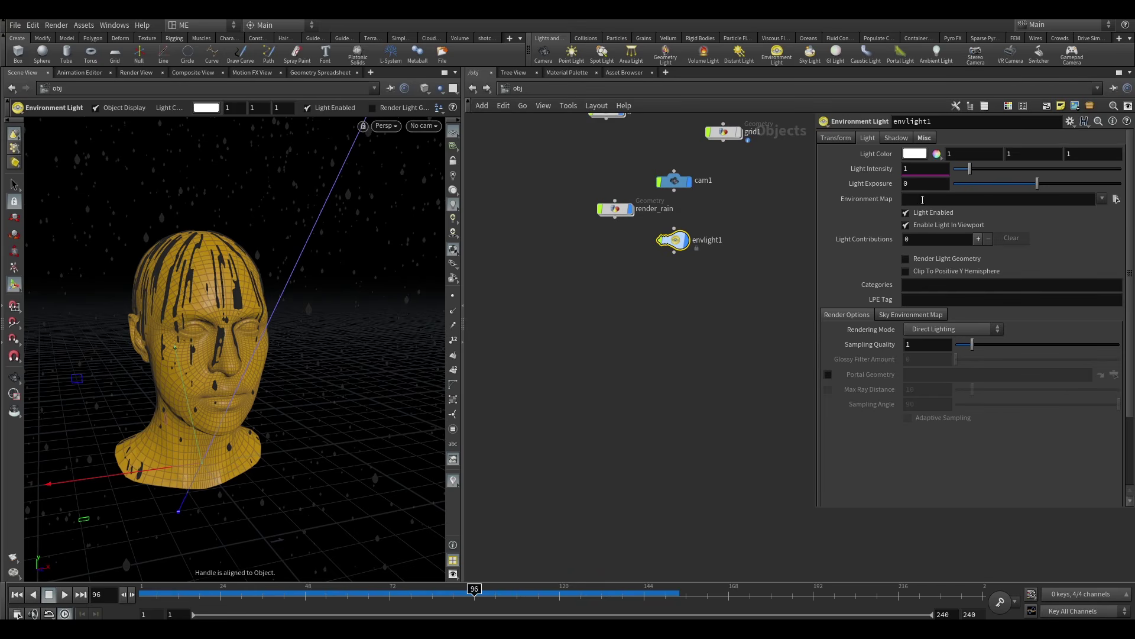
# Set the environment light's map to HDRIHaven_kiara_5_noon_2k.rat from $HFS/houdini/pic/hdri/ and view the head against it.
pyautogui.click(1116, 199)
pyautogui.click(757, 250)
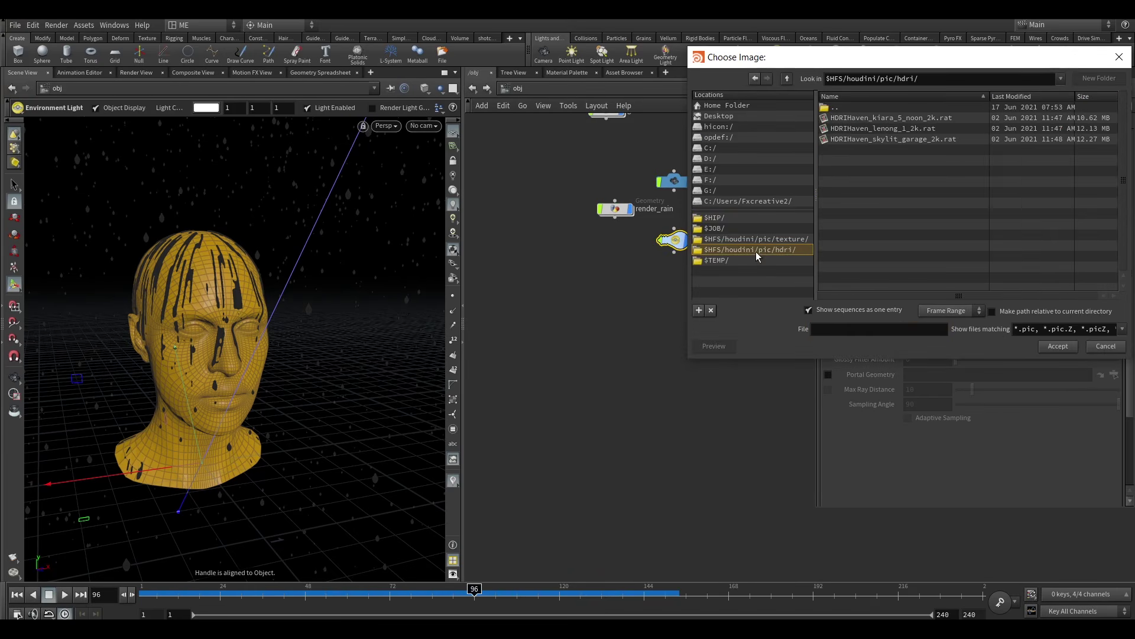
pyautogui.click(889, 120)
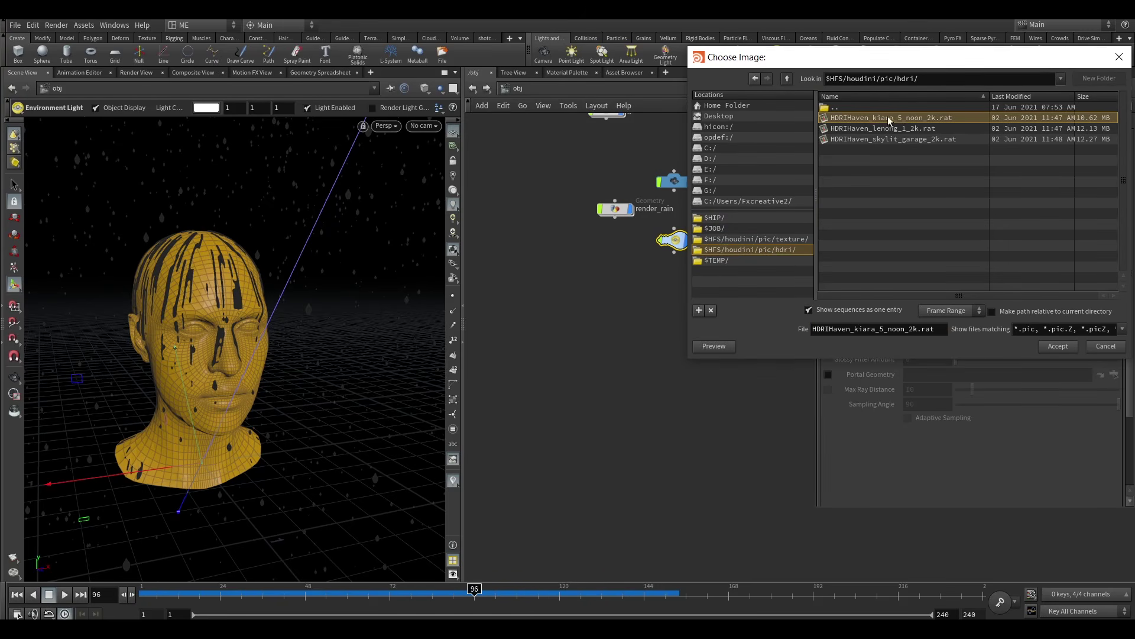
pyautogui.click(1056, 347)
pyautogui.click(695, 335)
pyautogui.scroll(-5, 328, 327)
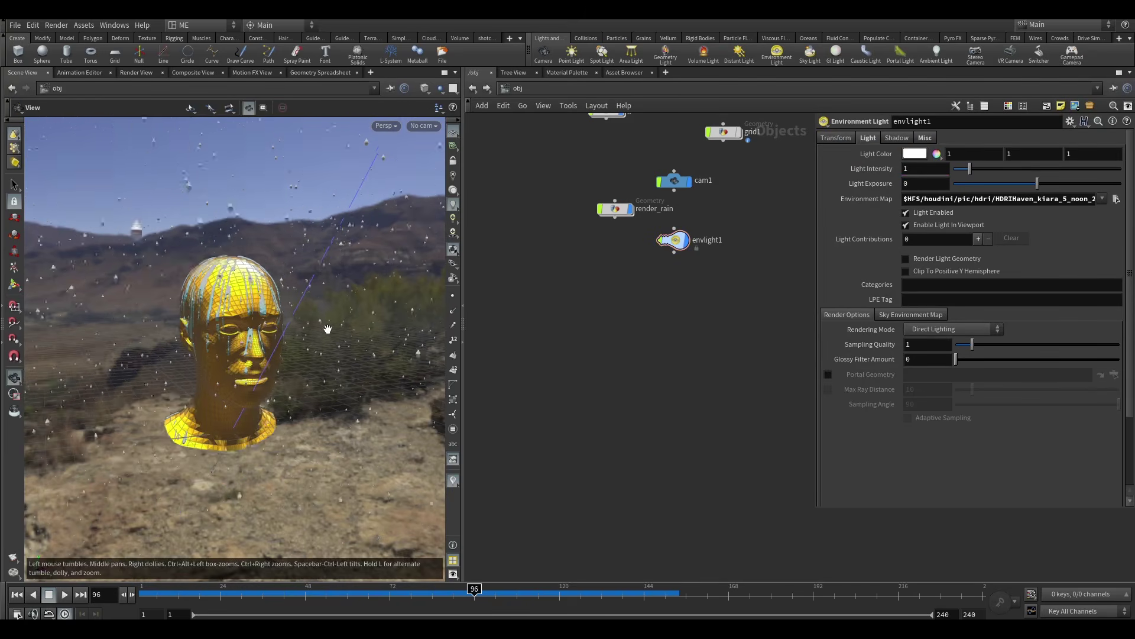
pyautogui.moveTo(352, 339); pyautogui.dragTo(376, 300)
pyautogui.press('Return')
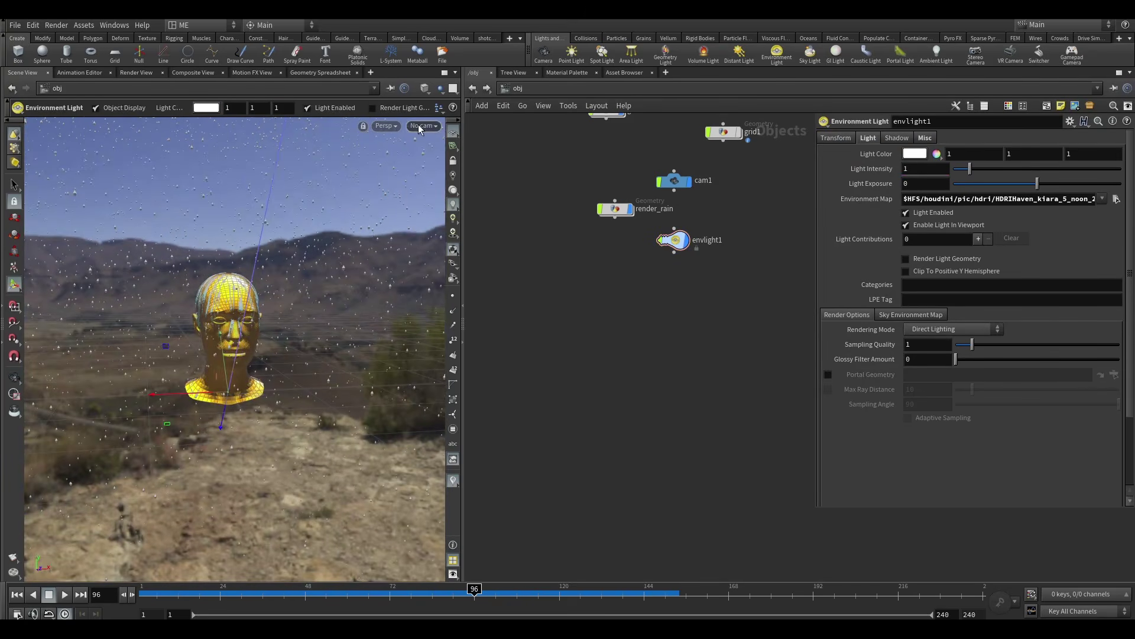
# Look through cam1 and add an Area Light to the scene from that viewpoint.
pyautogui.click(419, 125)
pyautogui.click(432, 184)
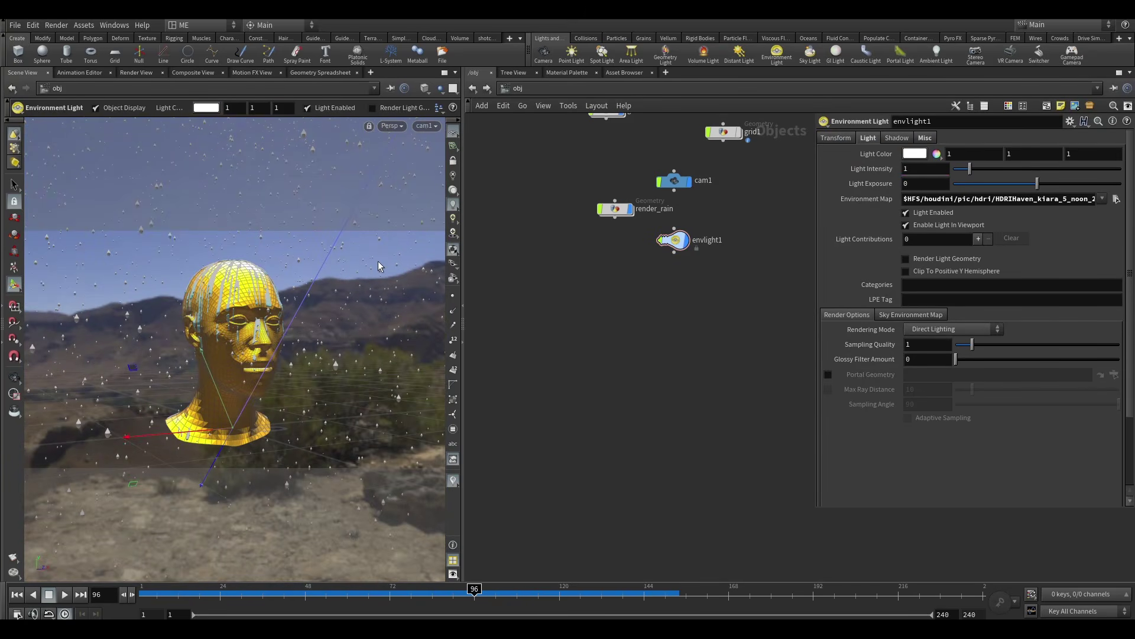
pyautogui.moveTo(715, 313); pyautogui.dragTo(680, 352, button='middle')
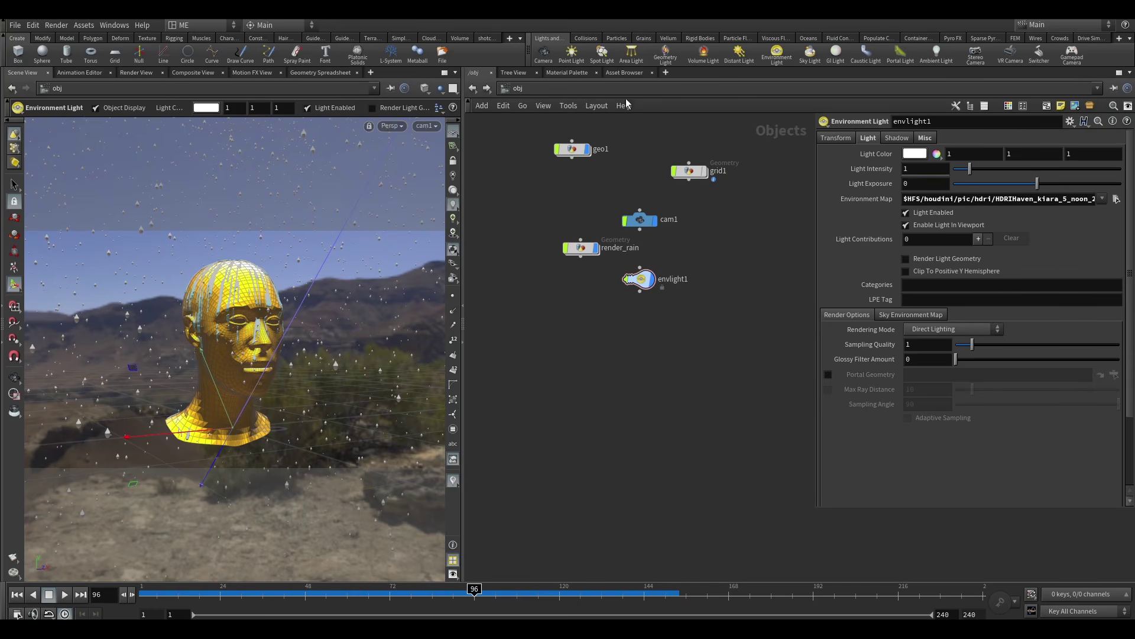
pyautogui.click(631, 53)
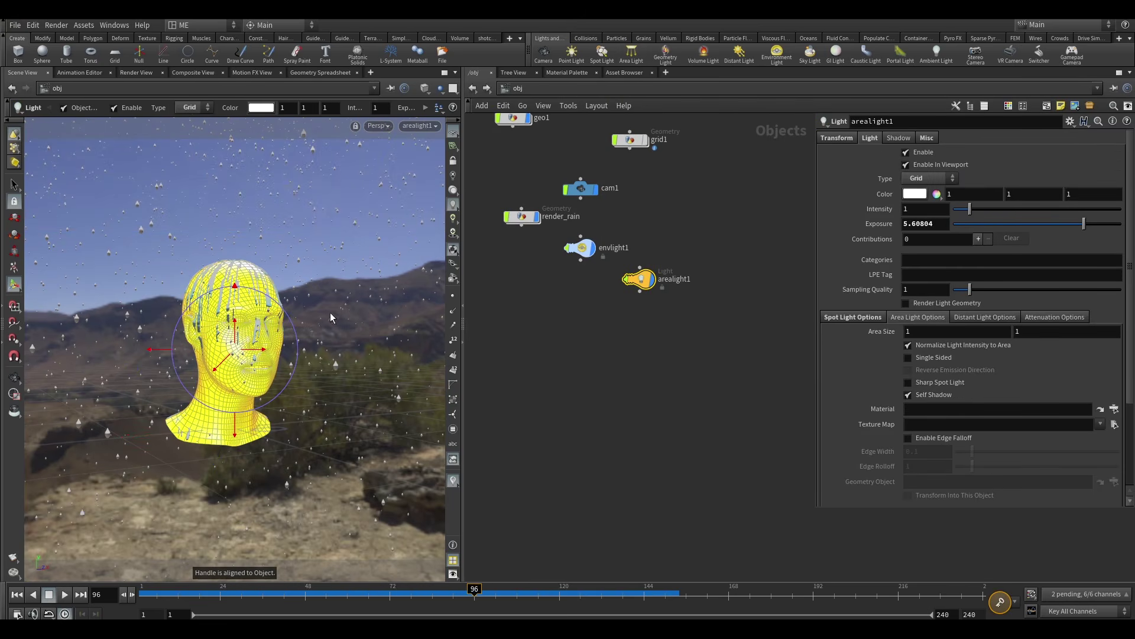
# Lock the view to the area light, orbit it round to the side of the head, and release the lock.
pyautogui.click(453, 161)
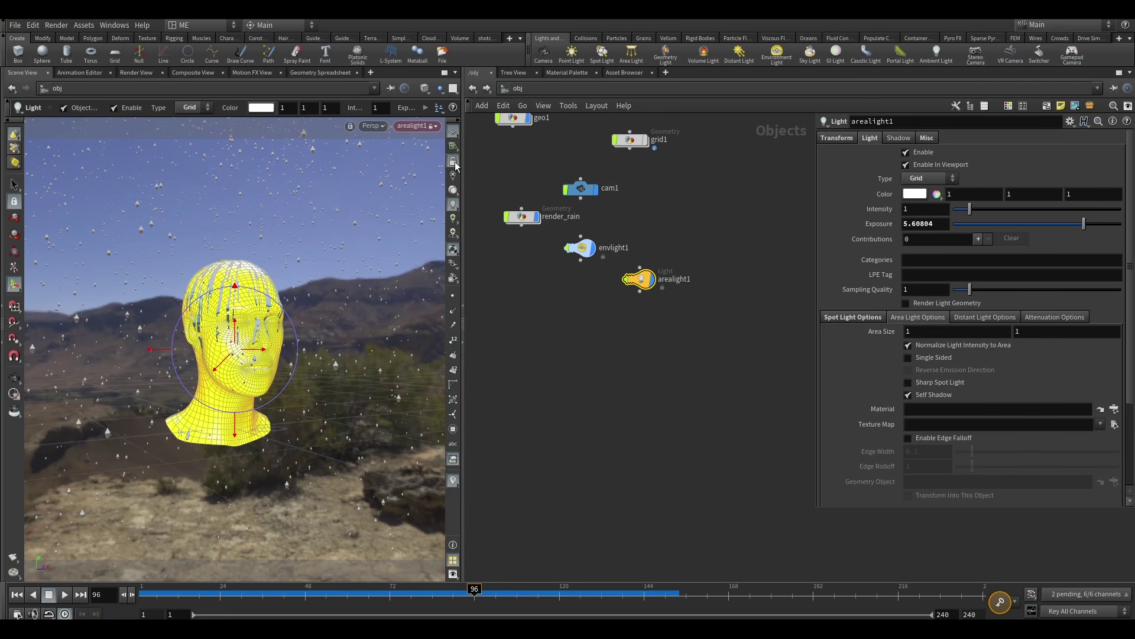
pyautogui.keyDown('alt'); pyautogui.moveTo(204, 346); pyautogui.dragTo(304, 354); pyautogui.keyUp('alt')
pyautogui.keyDown('alt'); pyautogui.moveTo(304, 354); pyautogui.dragTo(239, 353, button='right'); pyautogui.keyUp('alt')
pyautogui.keyDown('alt'); pyautogui.moveTo(240, 353); pyautogui.dragTo(311, 360); pyautogui.keyUp('alt')
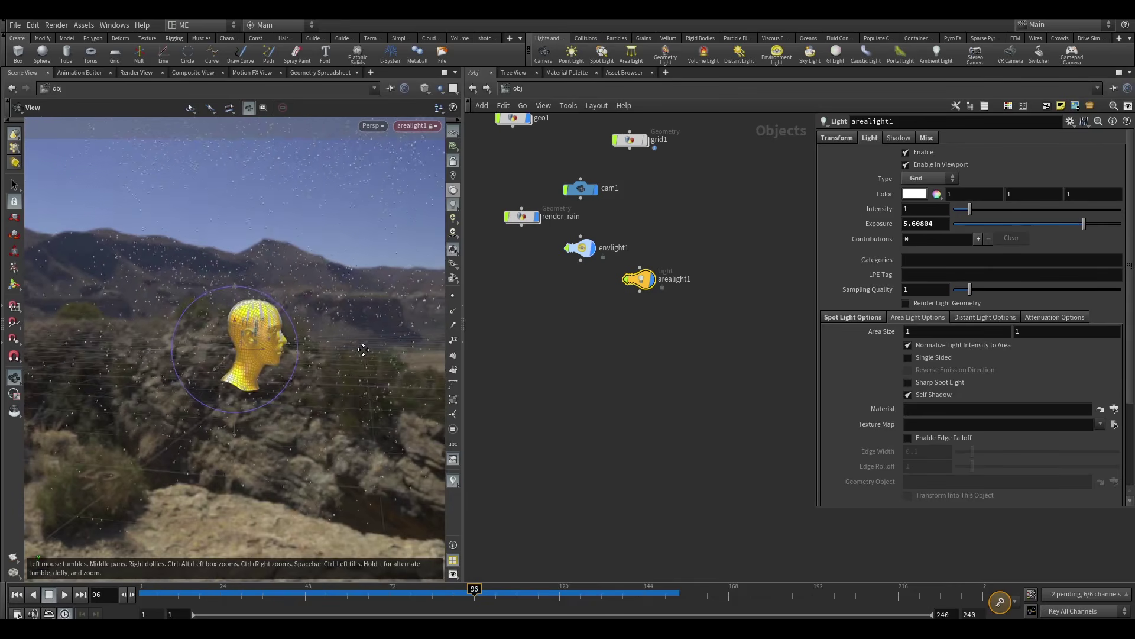
pyautogui.keyDown('alt'); pyautogui.moveTo(310, 360); pyautogui.dragTo(300, 359, button='middle'); pyautogui.keyUp('alt')
pyautogui.keyDown('alt'); pyautogui.moveTo(300, 359); pyautogui.dragTo(353, 366, button='right'); pyautogui.keyUp('alt')
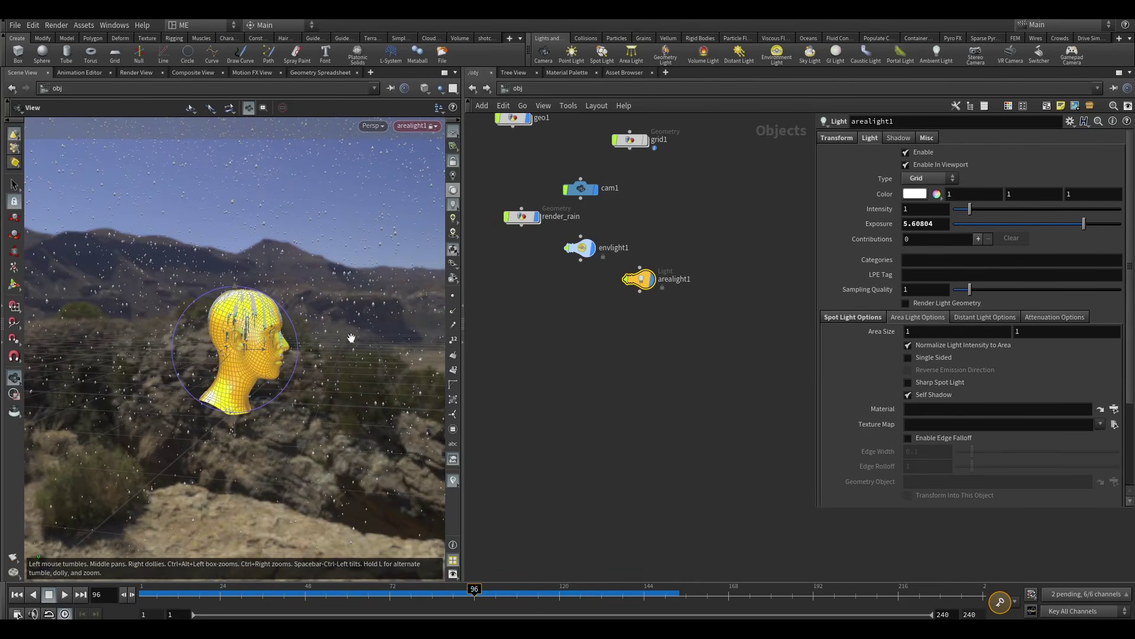
pyautogui.click(456, 163)
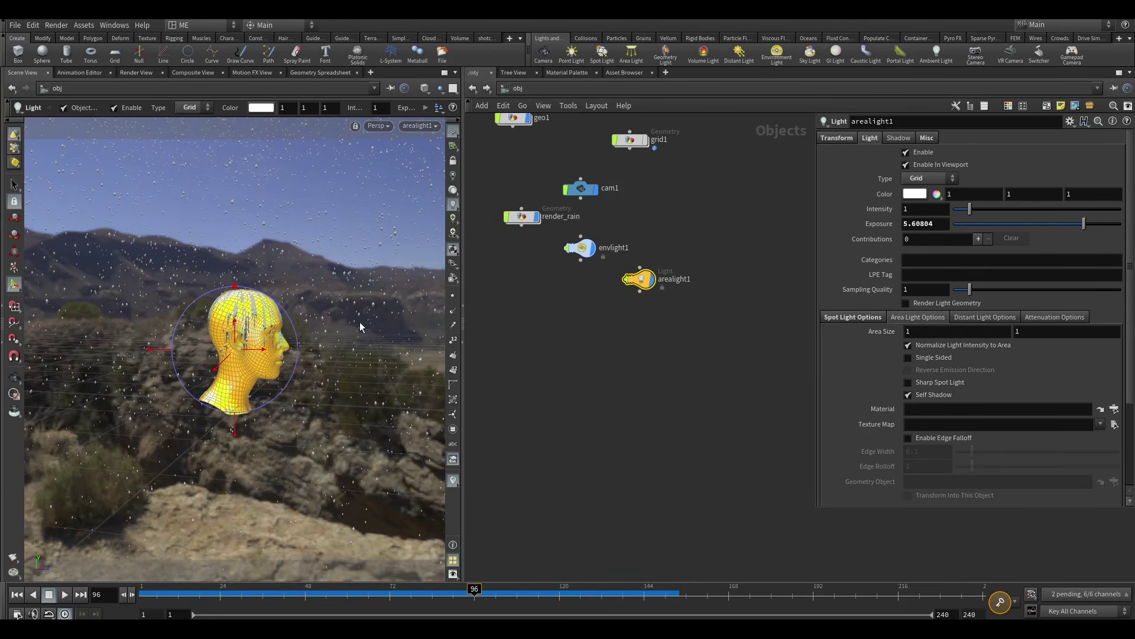
# Check the area light's placement relative to the head and camera, and return to the cam1 view.
pyautogui.scroll(-5, 347, 322)
pyautogui.keyDown('alt'); pyautogui.moveTo(360, 322); pyautogui.dragTo(206, 317); pyautogui.keyUp('alt')
pyautogui.keyDown('alt'); pyautogui.moveTo(312, 346); pyautogui.dragTo(240, 347, button='middle'); pyautogui.keyUp('alt')
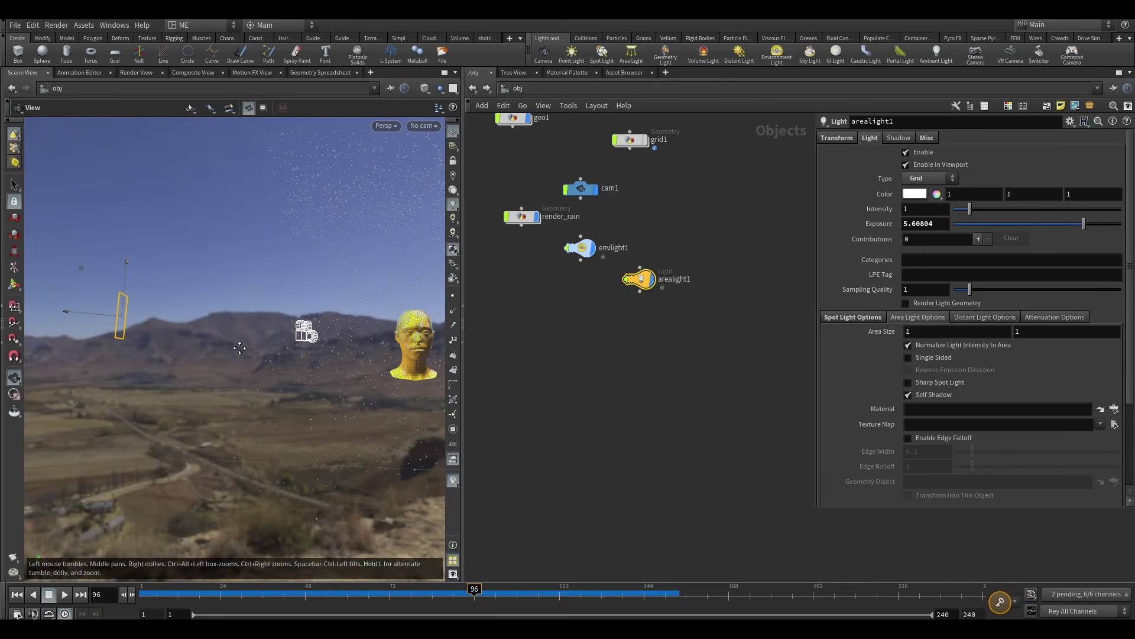
pyautogui.keyDown('alt'); pyautogui.moveTo(402, 366); pyautogui.dragTo(357, 359, button='right'); pyautogui.keyUp('alt')
pyautogui.keyDown('alt'); pyautogui.moveTo(357, 360); pyautogui.dragTo(247, 359, button='middle'); pyautogui.keyUp('alt')
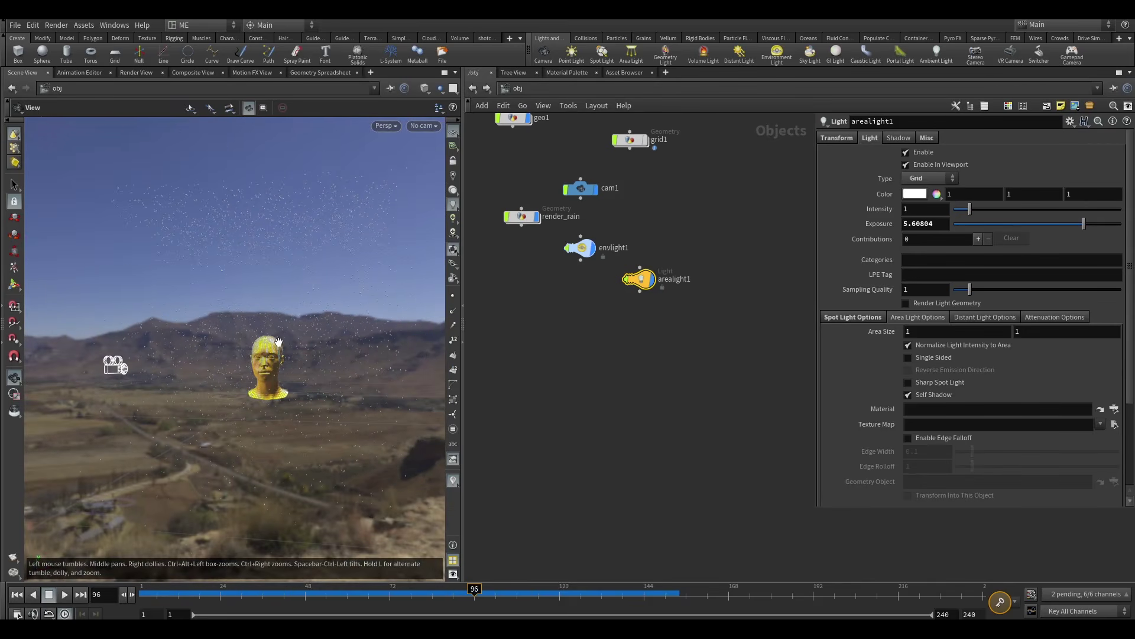
pyautogui.keyDown('alt'); pyautogui.moveTo(277, 342); pyautogui.dragTo(264, 377, button='right'); pyautogui.keyUp('alt')
pyautogui.keyDown('alt'); pyautogui.moveTo(264, 378); pyautogui.dragTo(266, 355, button='middle'); pyautogui.keyUp('alt')
pyautogui.moveTo(546, 338); pyautogui.dragTo(615, 349, button='middle')
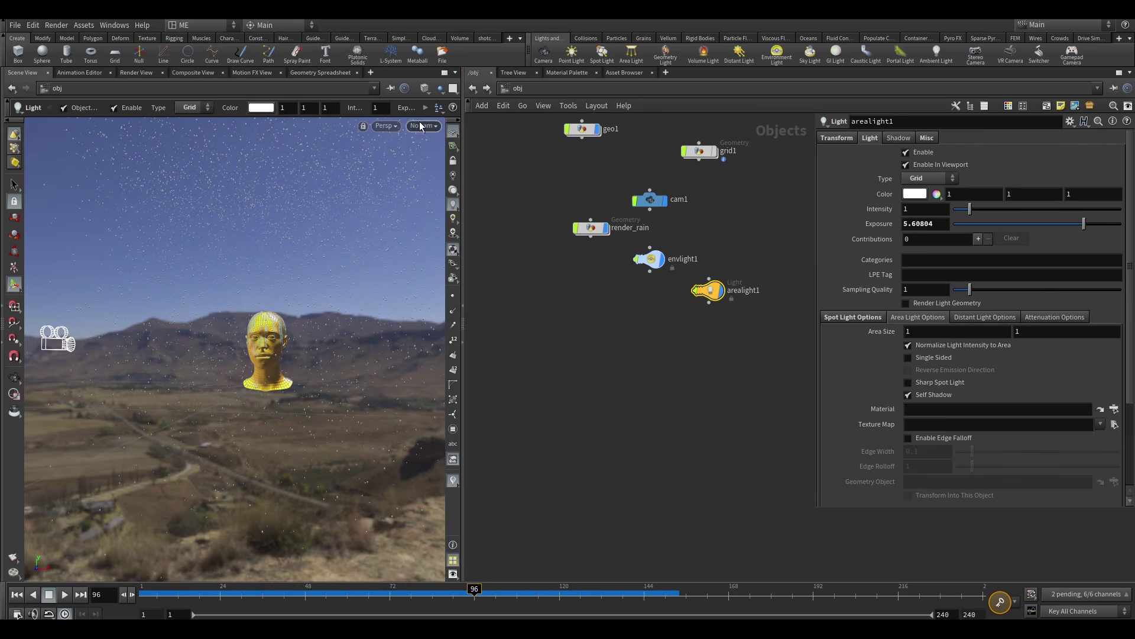
pyautogui.click(422, 127)
pyautogui.click(439, 175)
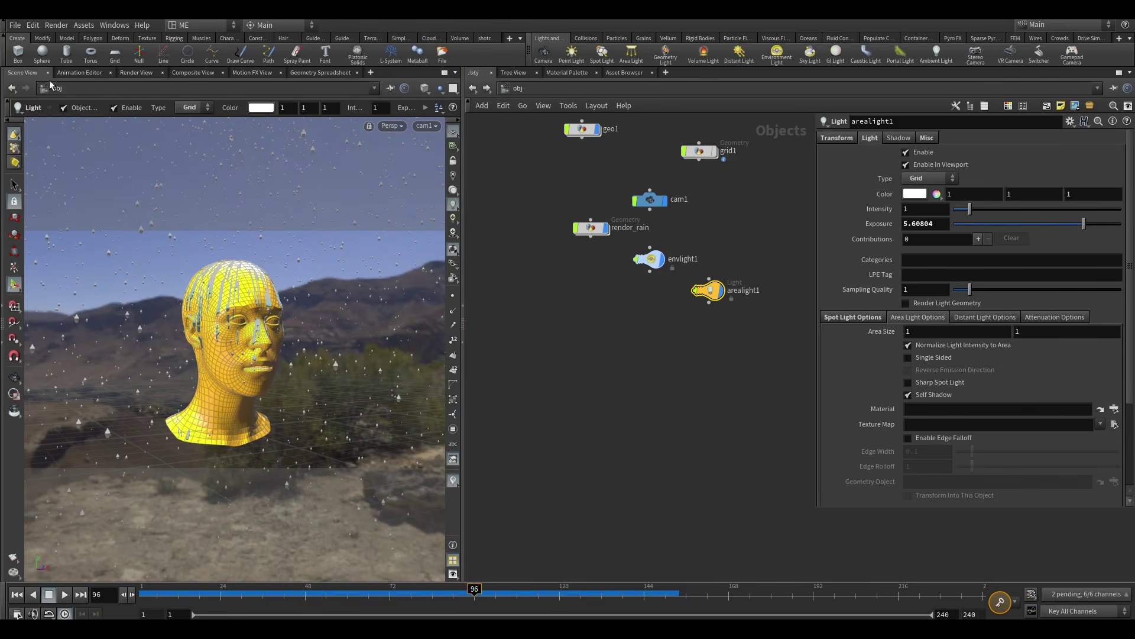
# Create a Mantra - PBR render node and override the camera resolution at 1/2 (Half Resolution).
pyautogui.click(56, 25)
pyautogui.moveTo(78, 40)
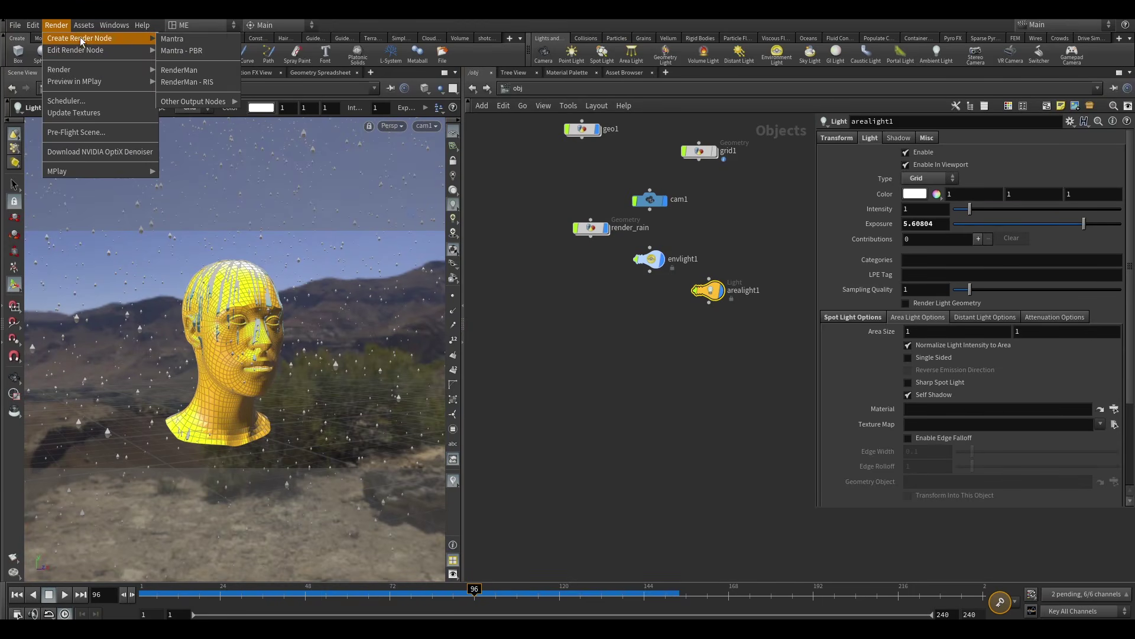
pyautogui.click(203, 51)
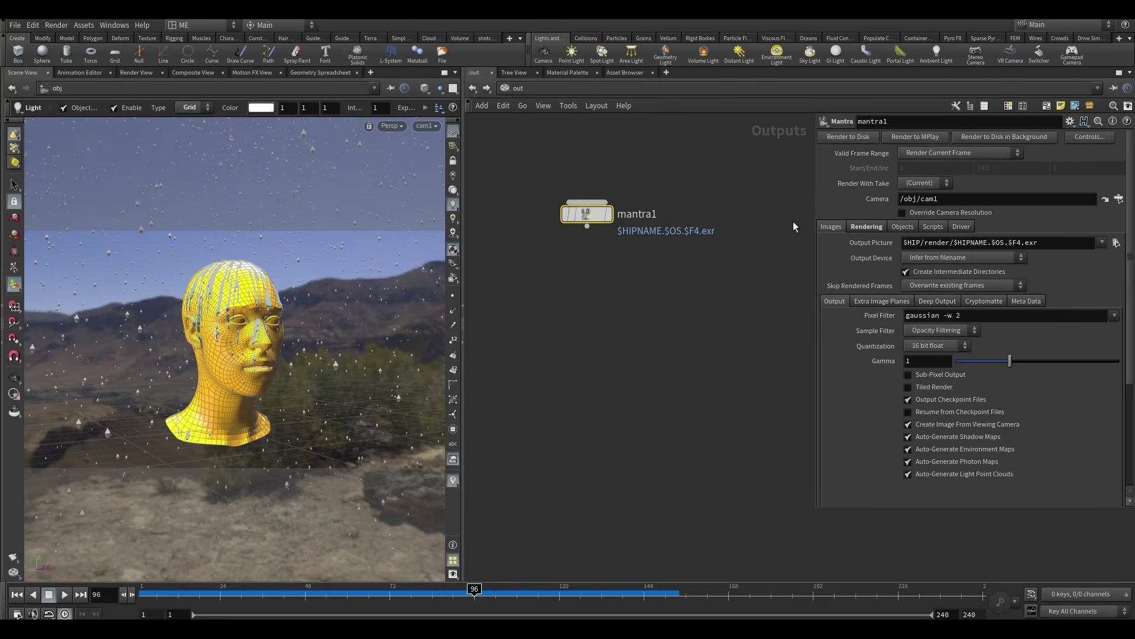
pyautogui.click(903, 212)
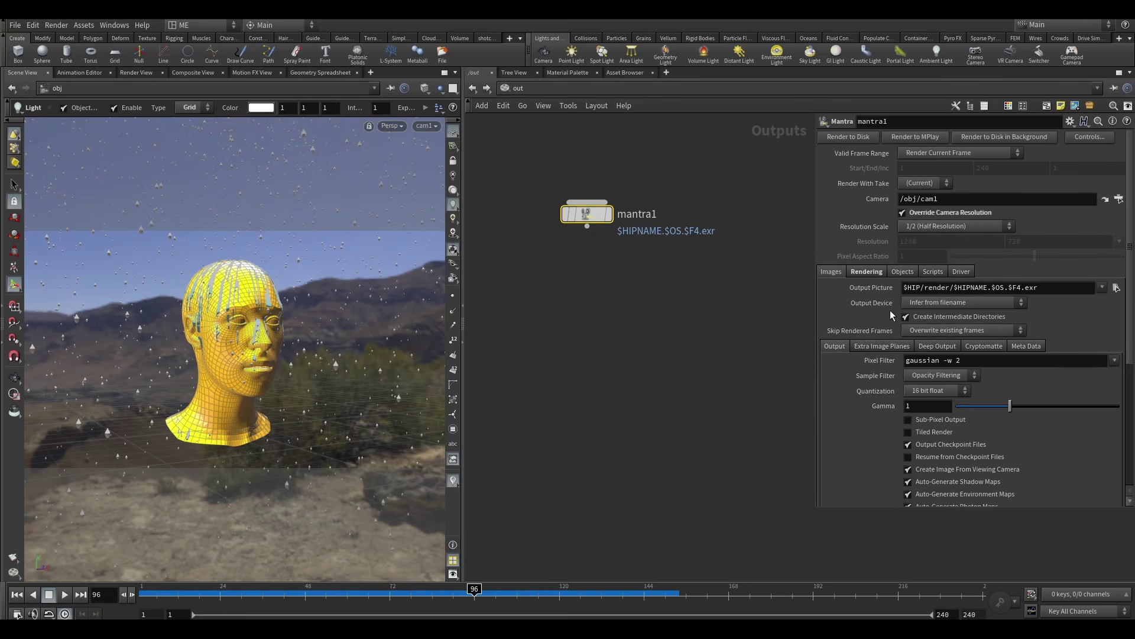
pyautogui.scroll(-5, 893, 314)
pyautogui.scroll(4, 900, 299)
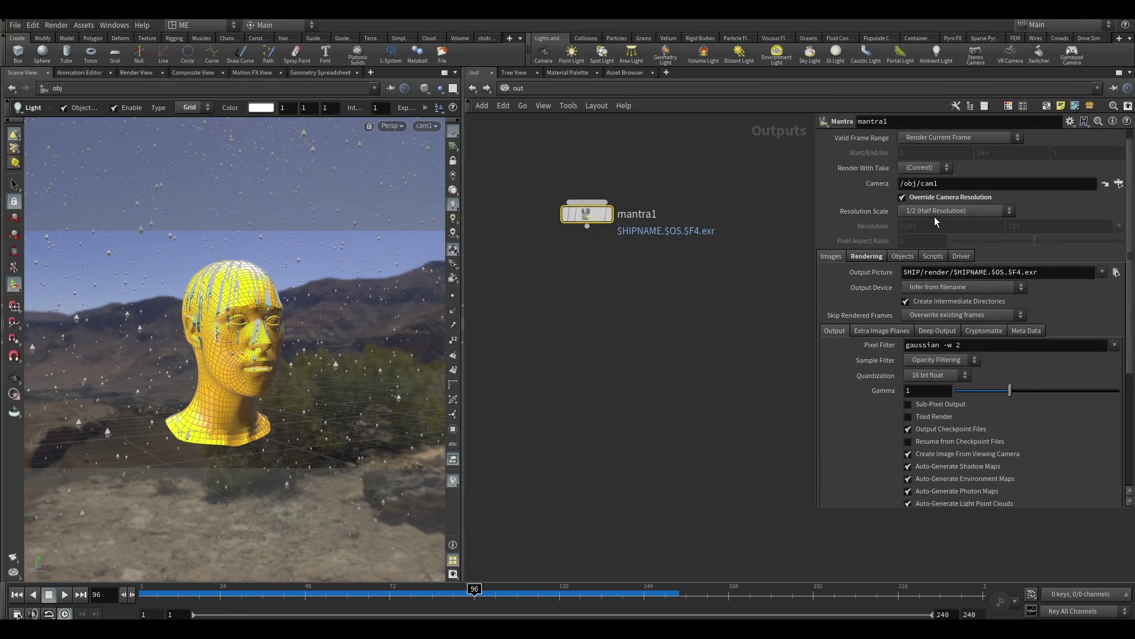
# Switch to the Render View and set the Mantra node's pixel samples to 4 by 4.
pyautogui.click(136, 72)
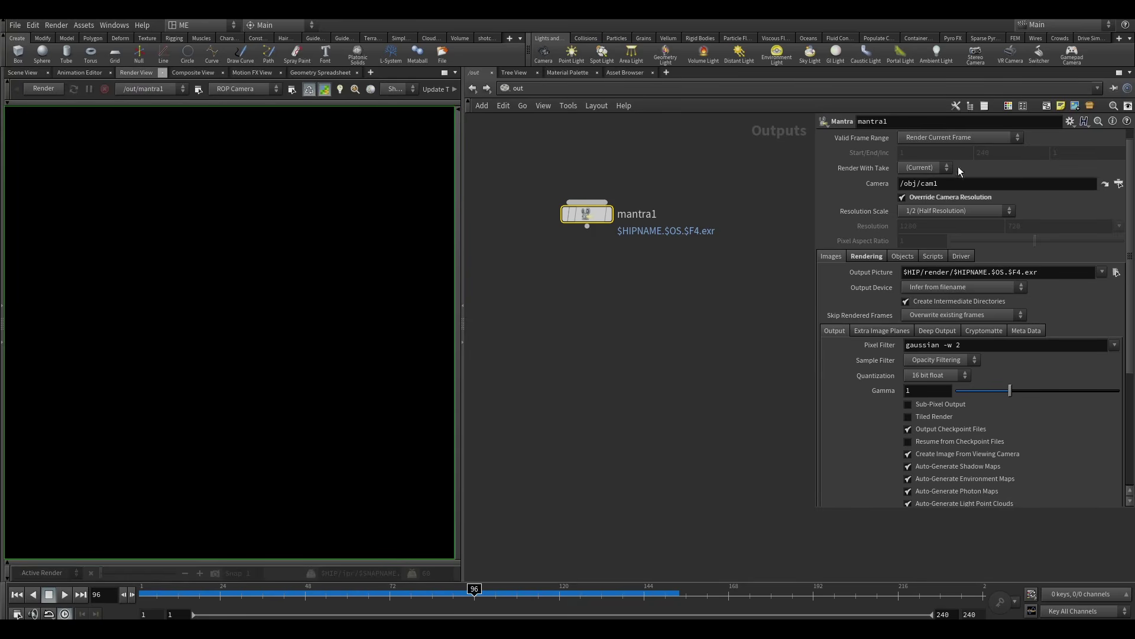
pyautogui.click(873, 258)
pyautogui.click(914, 299)
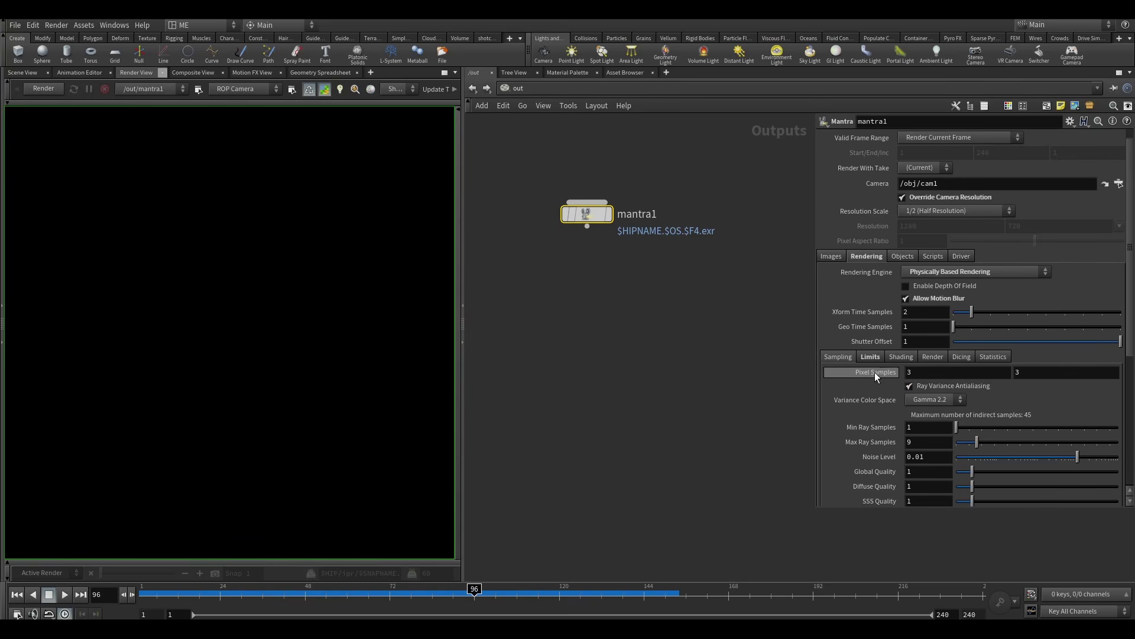
pyautogui.moveTo(881, 372); pyautogui.dragTo(891, 373, button='middle')
pyautogui.scroll(-4, 867, 412)
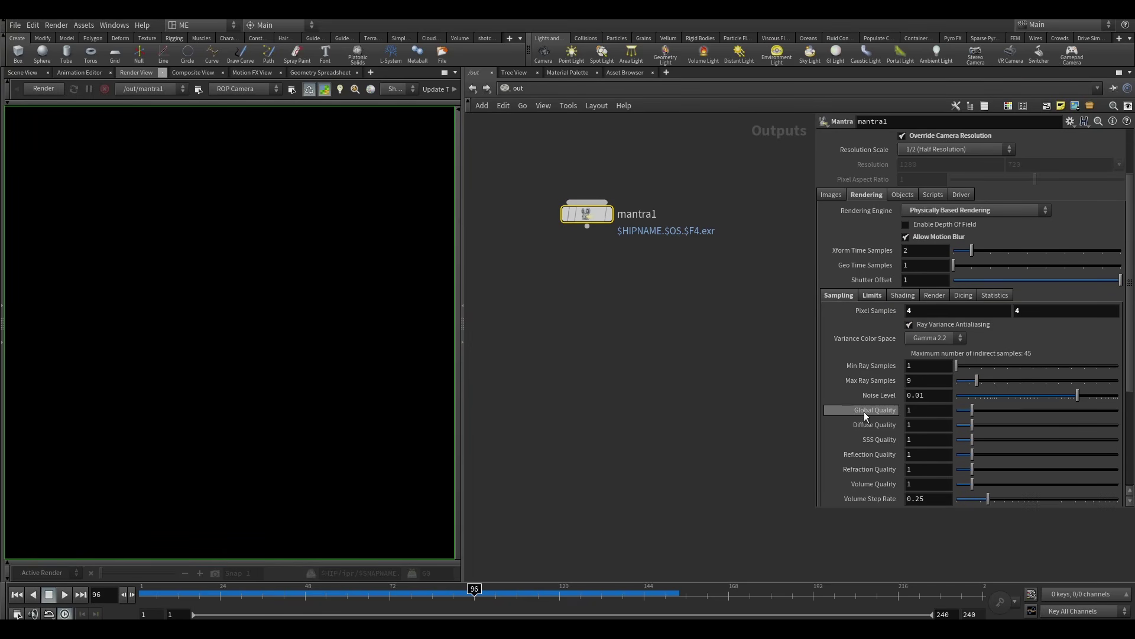
# Review the Mantra node's Limits, Shading, Render, Dicing and Statistics settings and return to the Sampling settings.
pyautogui.scroll(4, 869, 397)
pyautogui.click(872, 358)
pyautogui.click(903, 358)
pyautogui.click(933, 358)
pyautogui.click(960, 358)
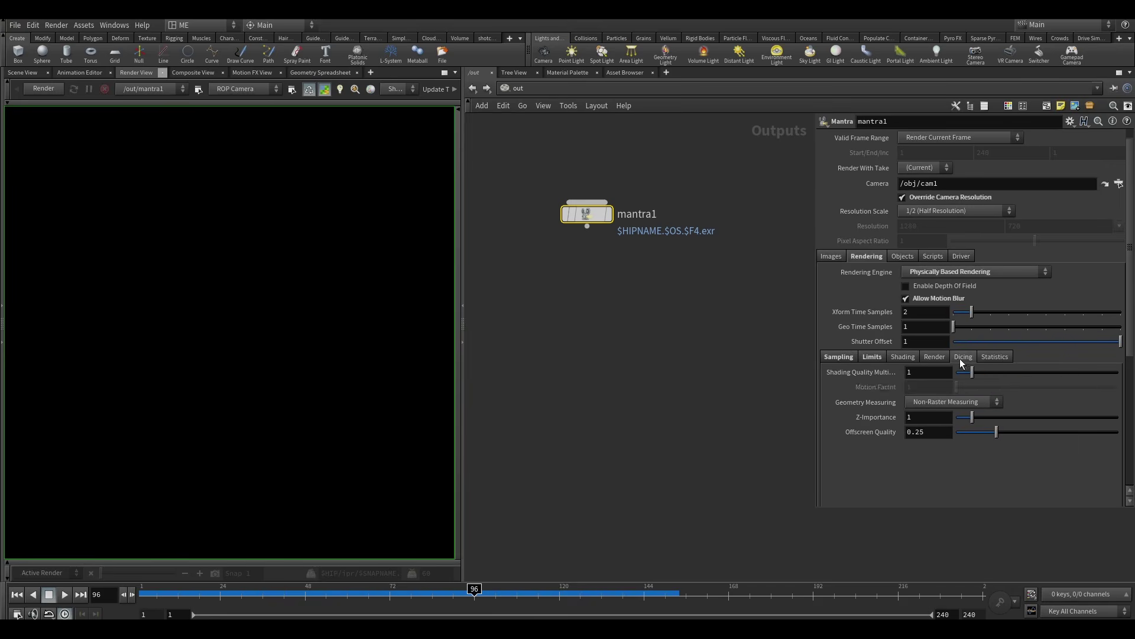
pyautogui.click(992, 359)
pyautogui.click(845, 358)
pyautogui.scroll(1, 878, 286)
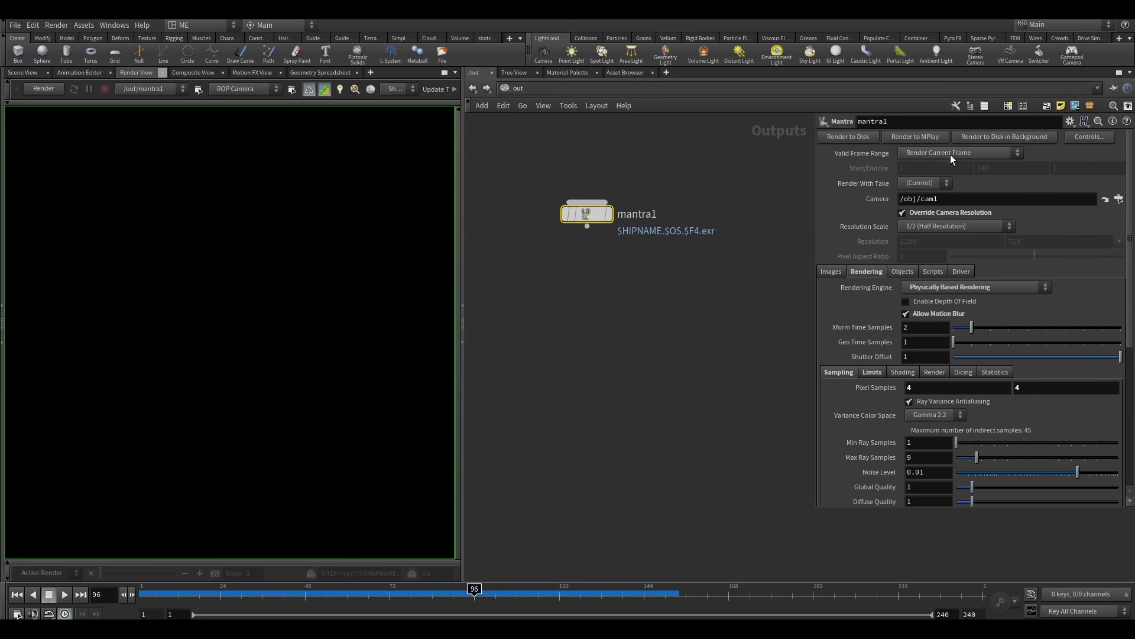
# Set the Mantra node's valid frame range to Render Frame Range and check its output picture path.
pyautogui.click(982, 152)
pyautogui.click(999, 148)
pyautogui.click(984, 157)
pyautogui.click(963, 176)
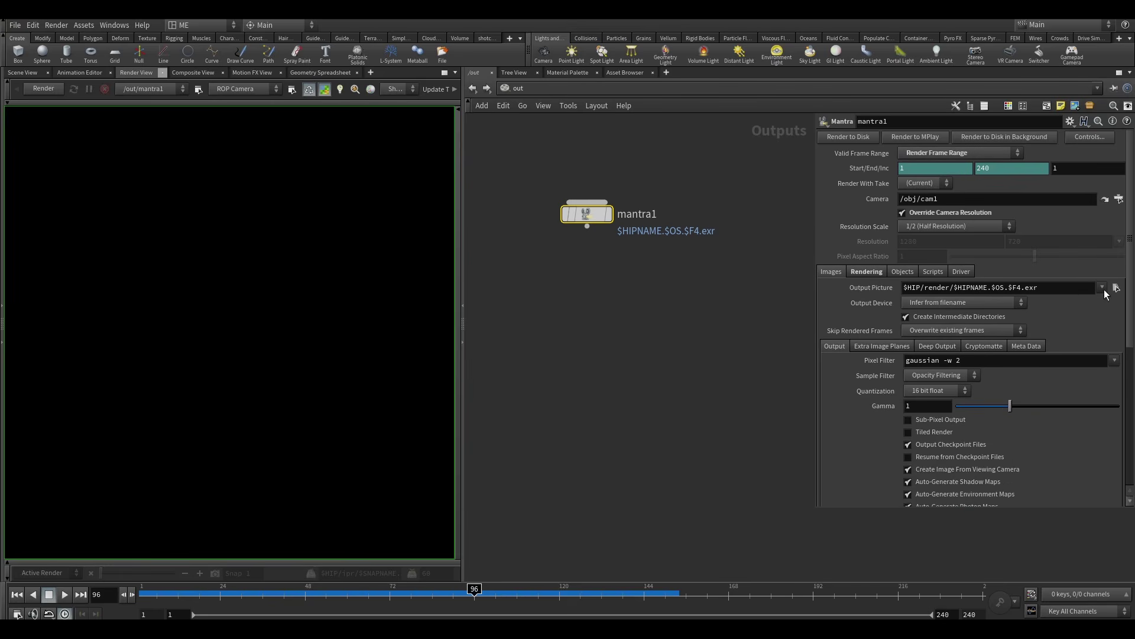
pyautogui.moveTo(991, 288); pyautogui.dragTo(1042, 284)
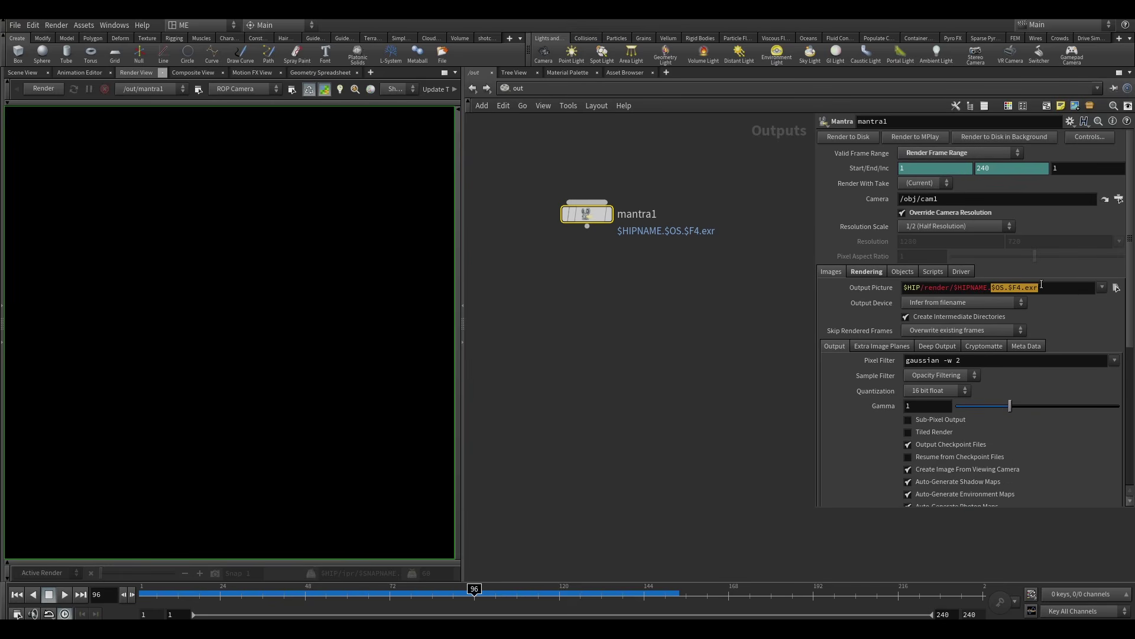
pyautogui.click(1057, 321)
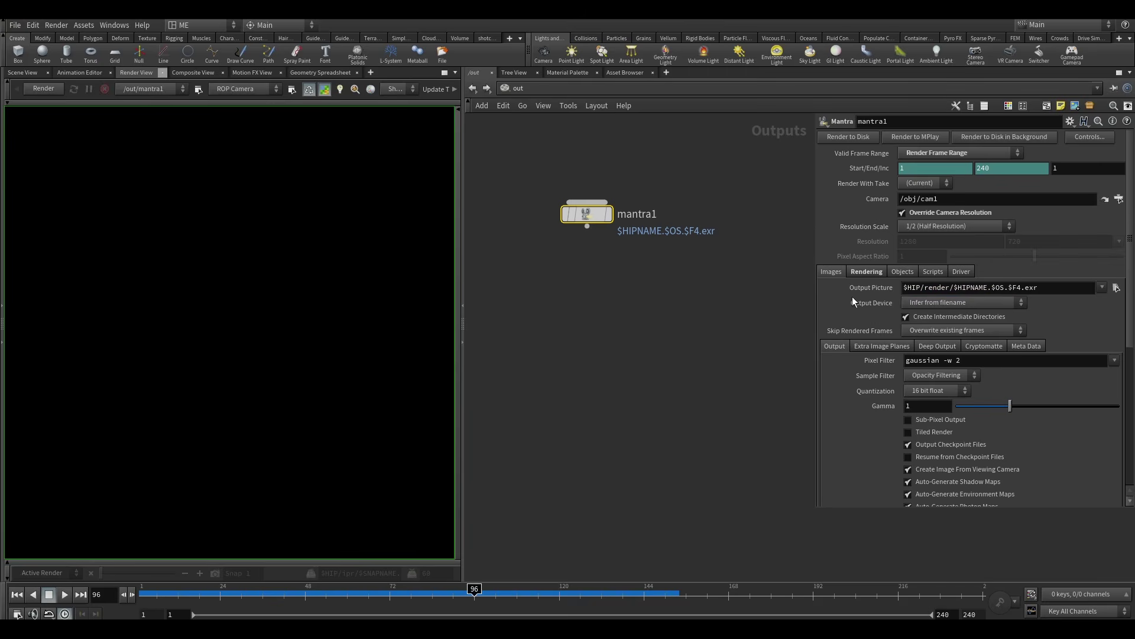
# Render frame 96 in the Render View and inspect the water streaks on the head up close.
pyautogui.click(43, 88)
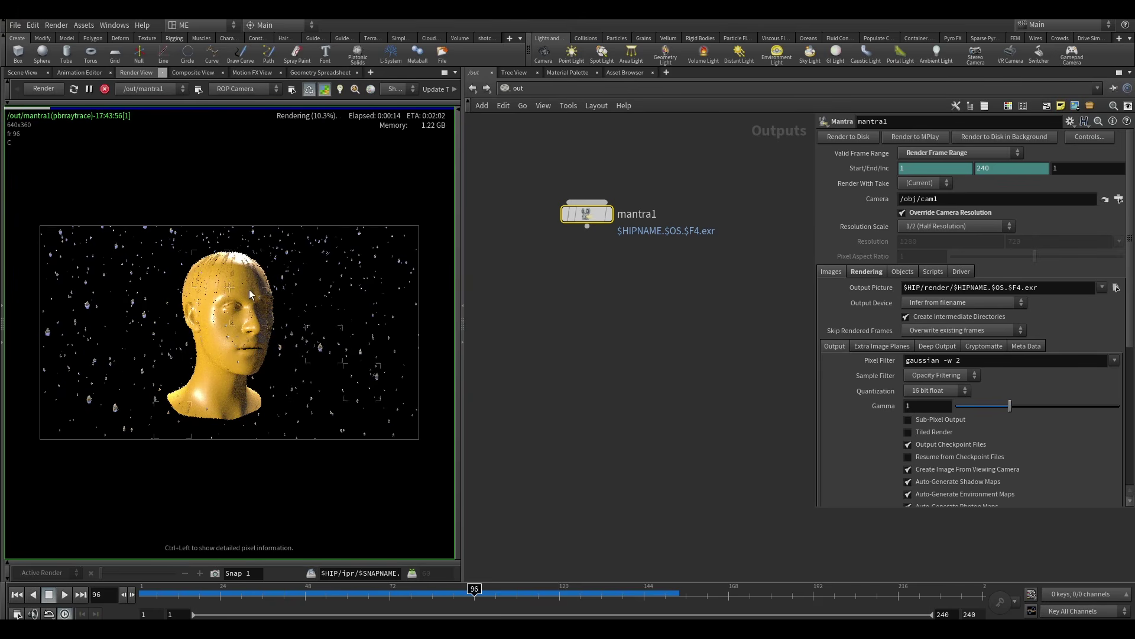
pyautogui.scroll(4, 254, 308)
pyautogui.scroll(-2, 264, 346)
pyautogui.scroll(2, 260, 311)
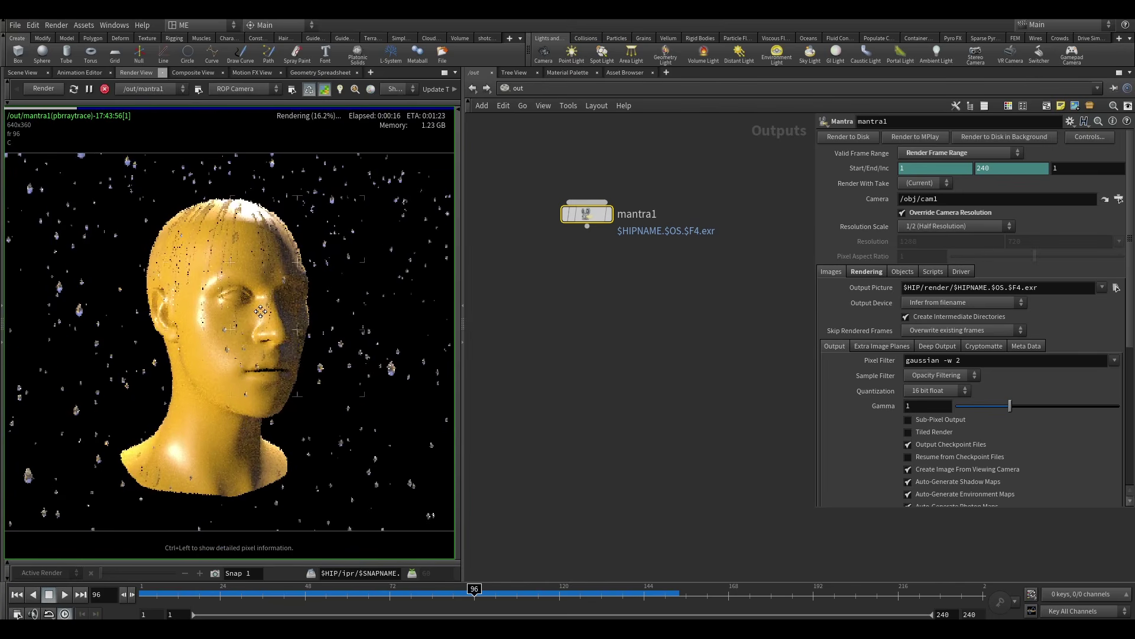
pyautogui.scroll(2, 257, 296)
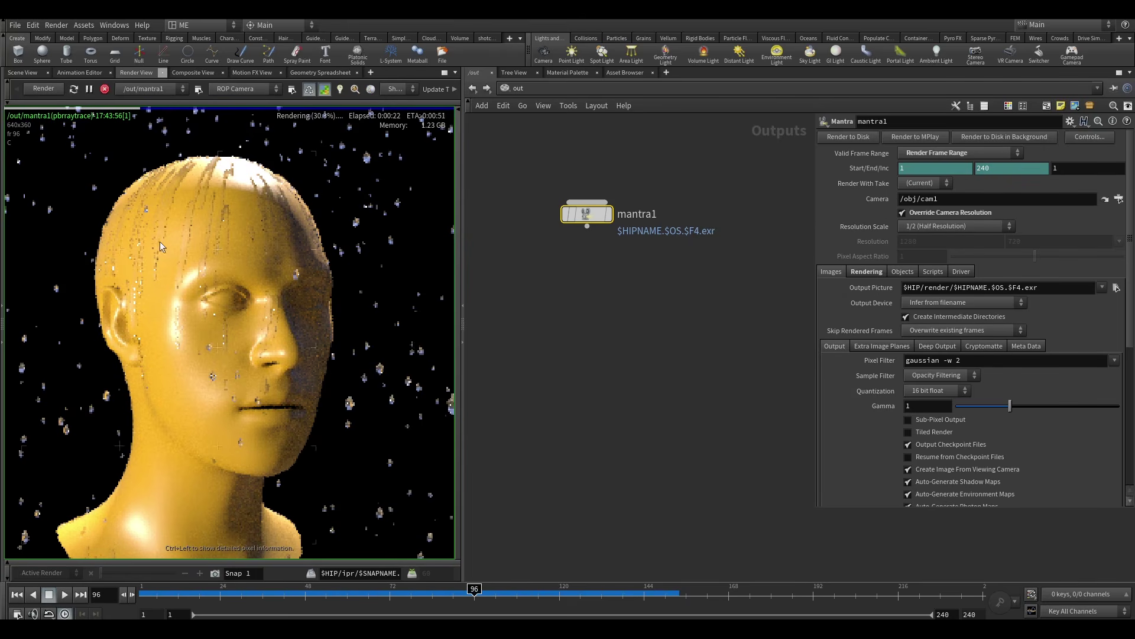
pyautogui.scroll(-1, 221, 378)
pyautogui.scroll(-3, 221, 378)
pyautogui.scroll(1, 221, 371)
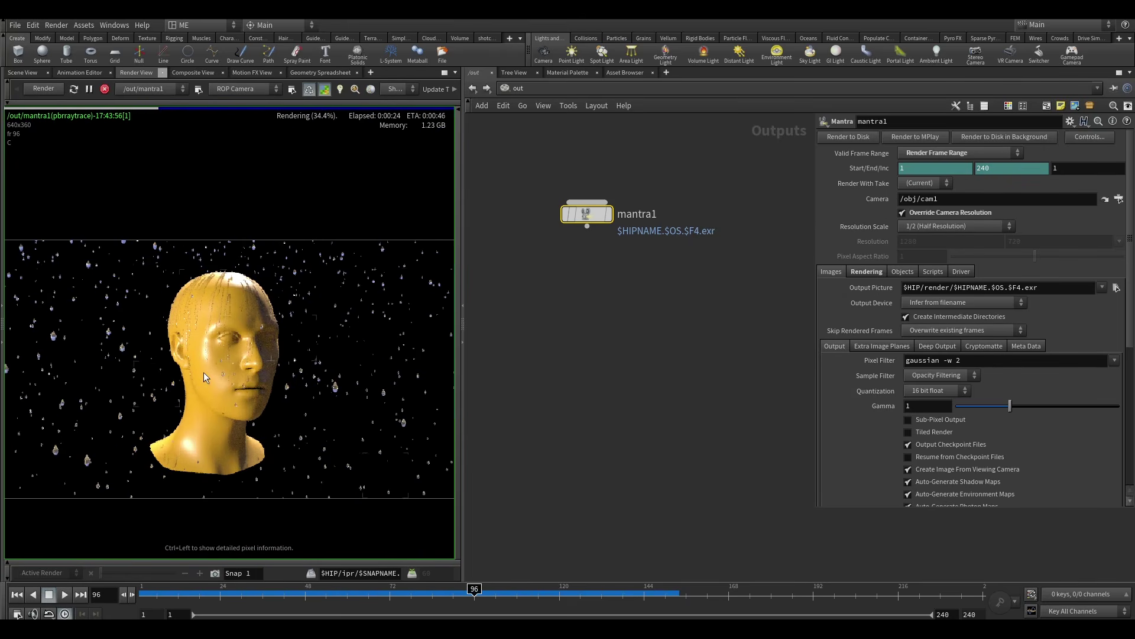